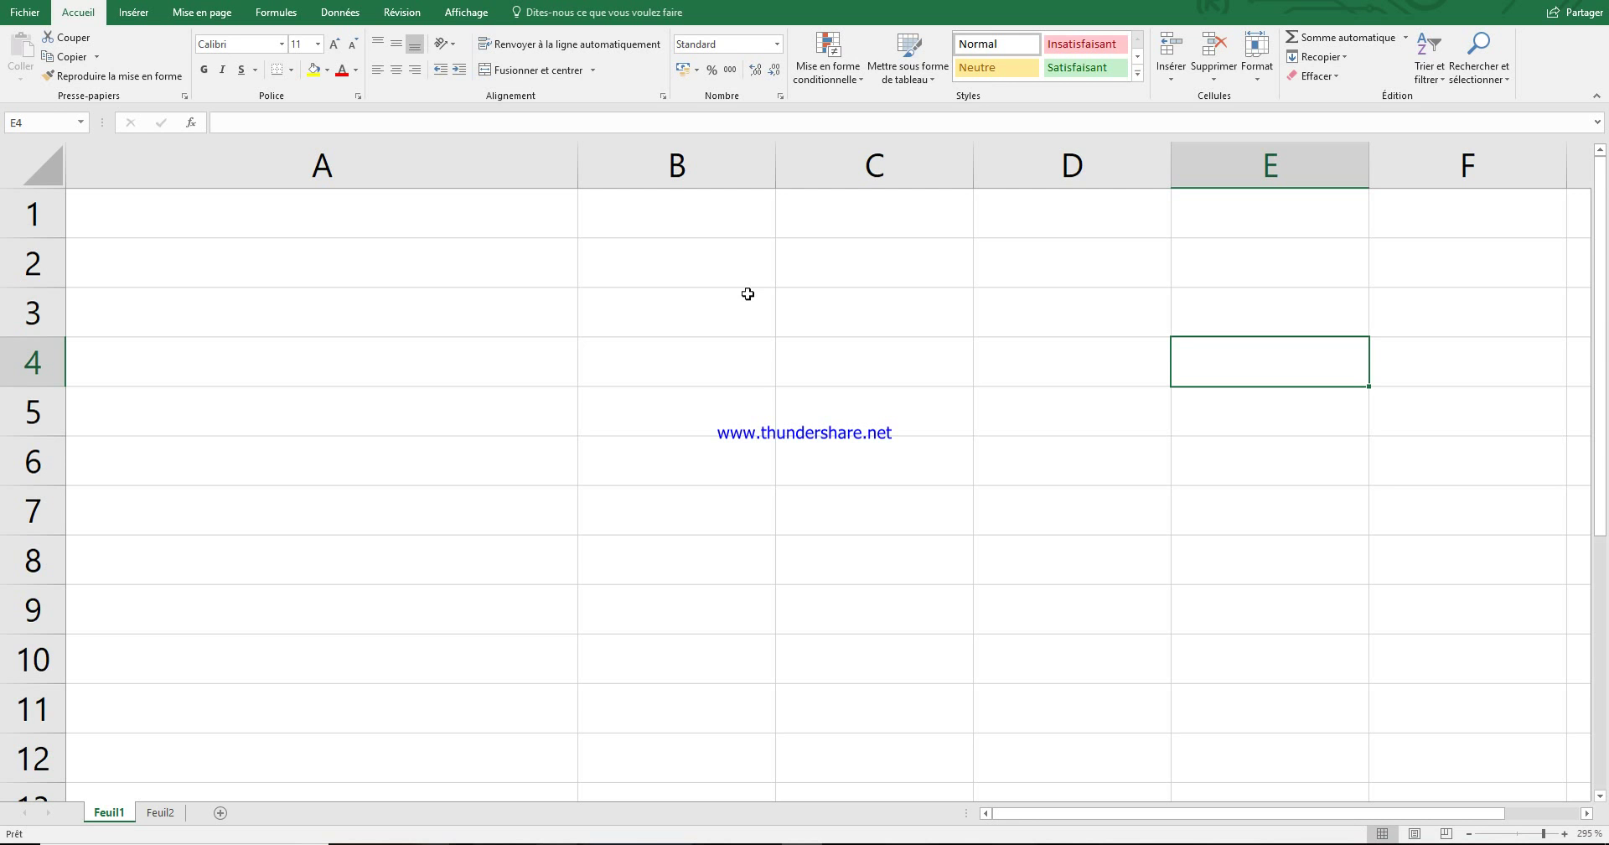
pyautogui.click(1521, 834)
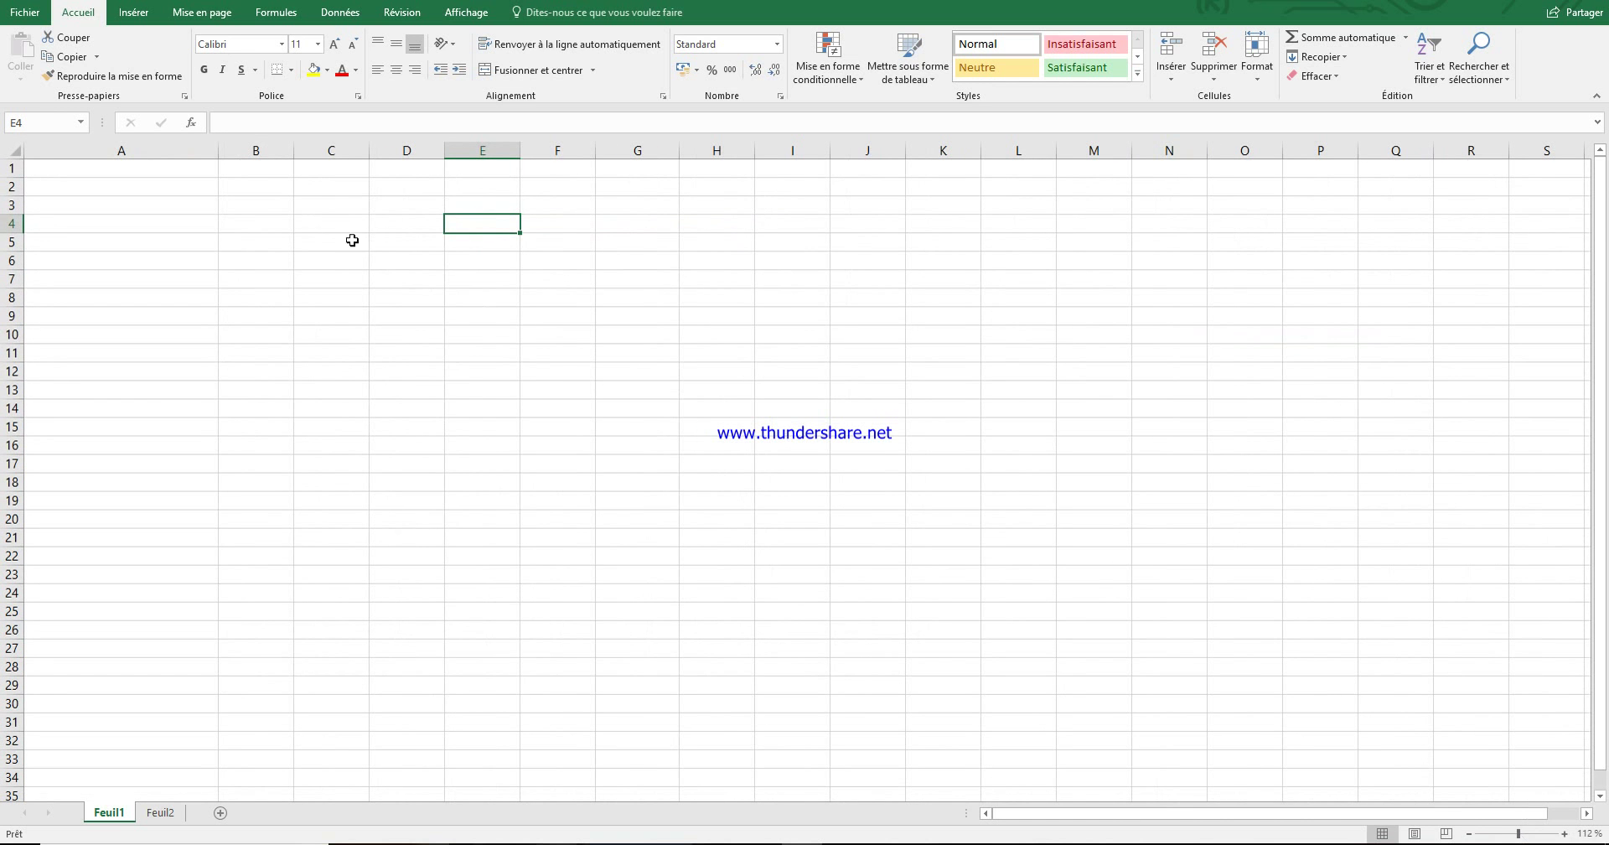
pyautogui.scroll(12, 302, 257)
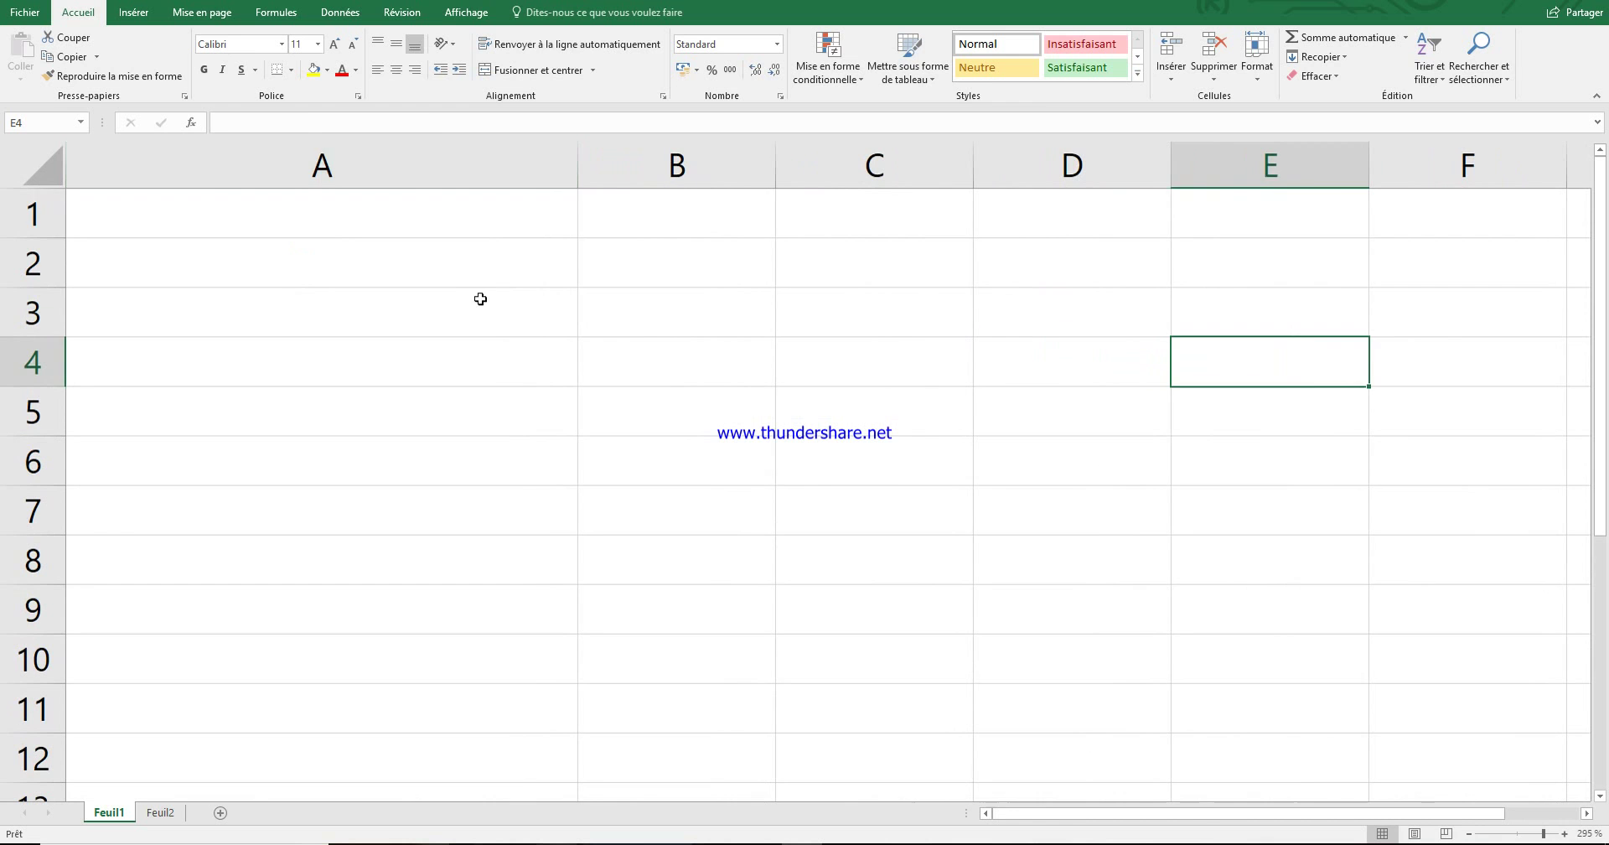
pyautogui.click(417, 234)
pyautogui.click(742, 261)
pyautogui.click(747, 217)
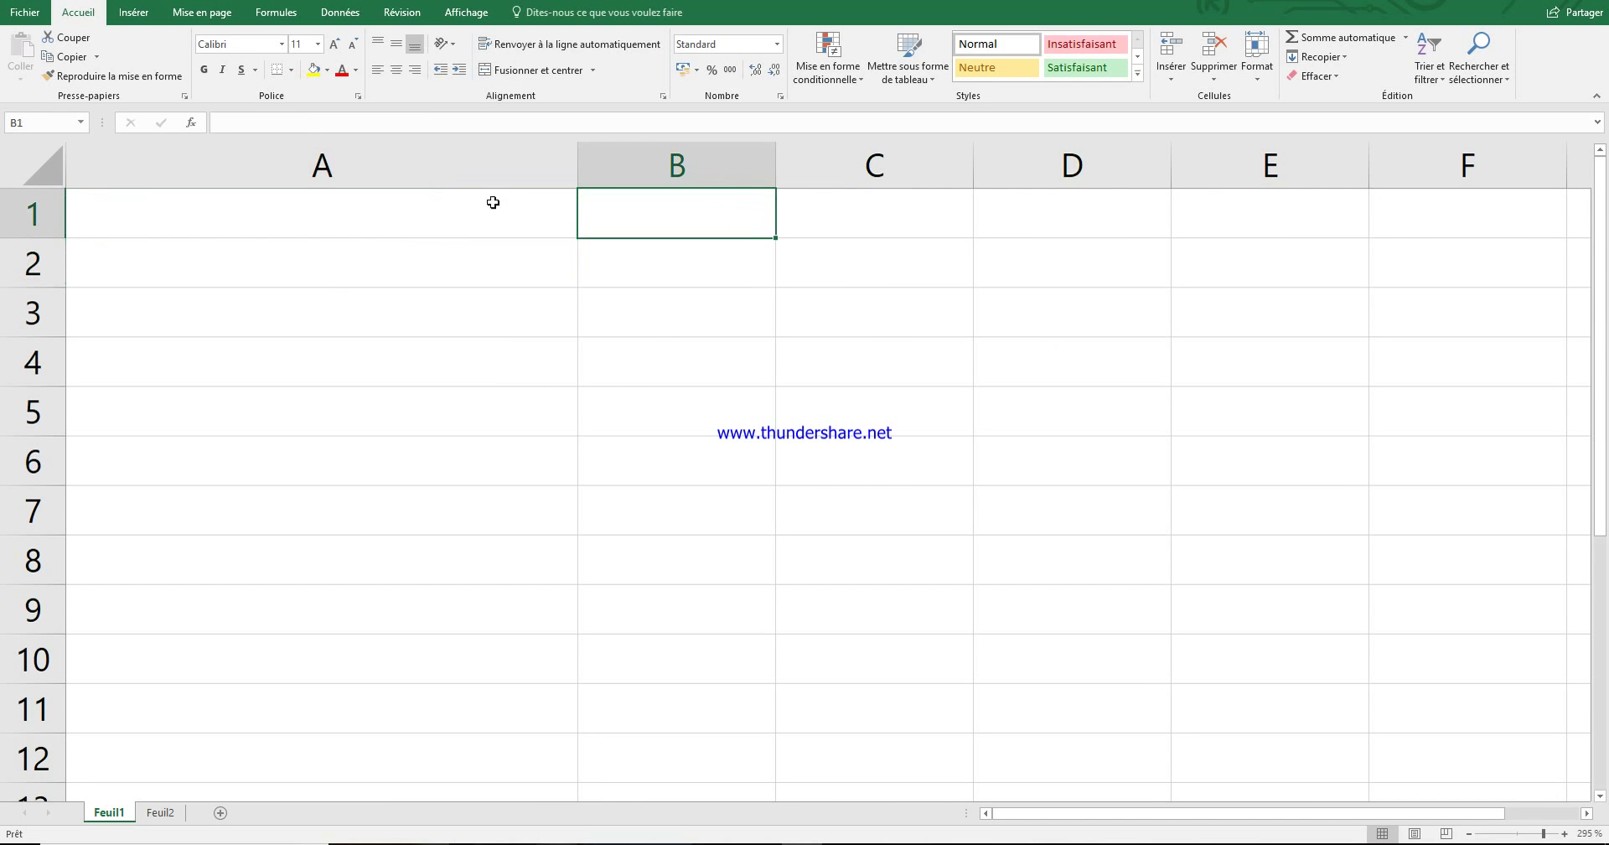
pyautogui.click(494, 205)
pyautogui.click(610, 371)
# - Enter the text "1, 2, 3 Viva l'Algérie !" in cell A1
pyautogui.click(448, 219)
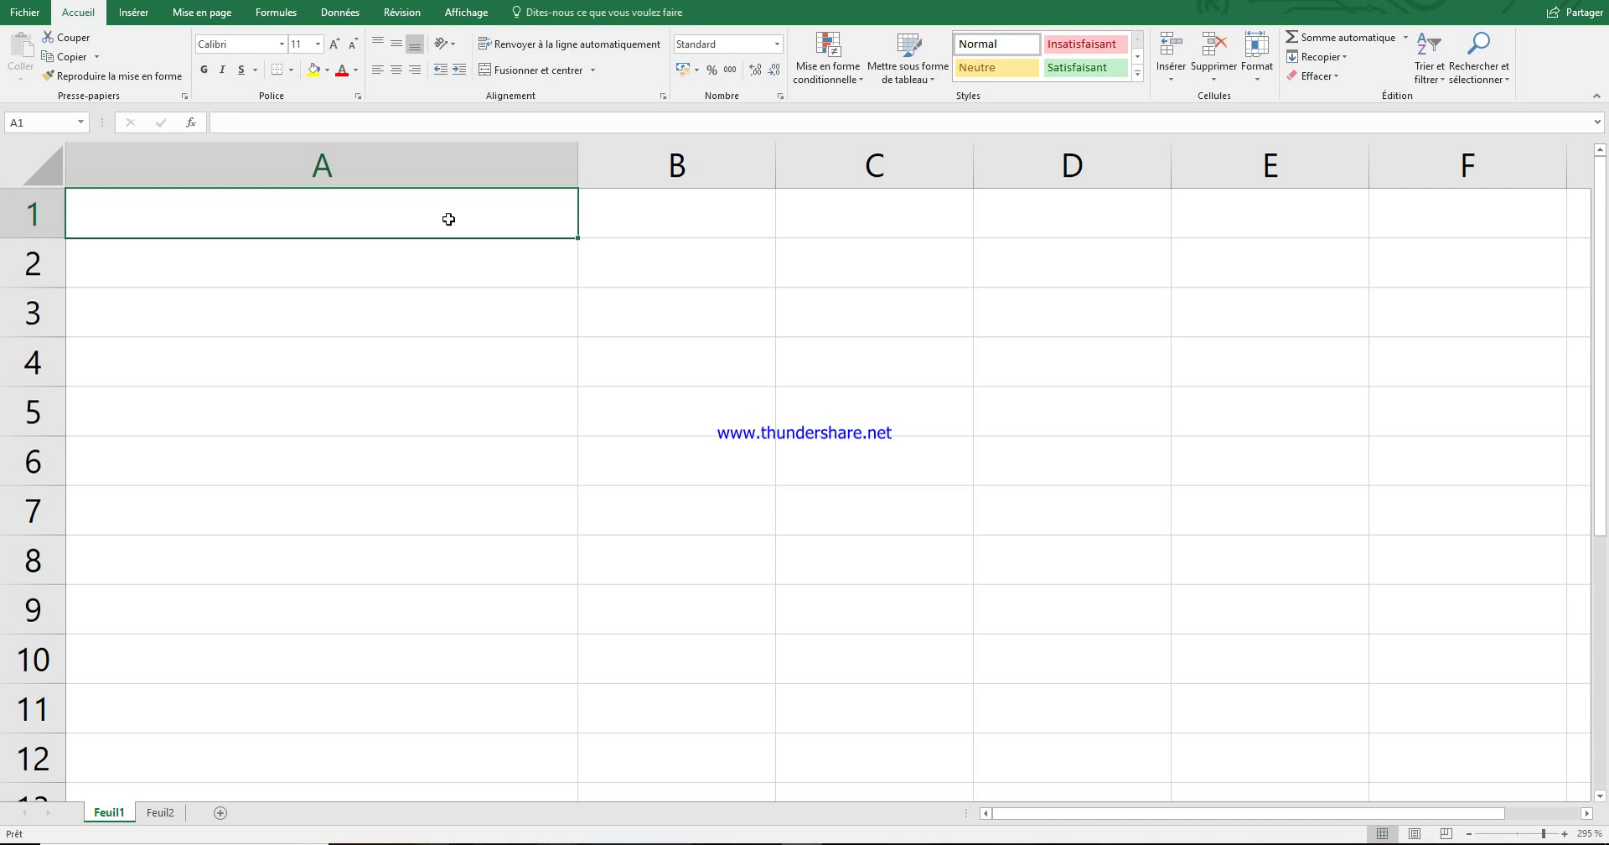
pyautogui.write('1, 2')
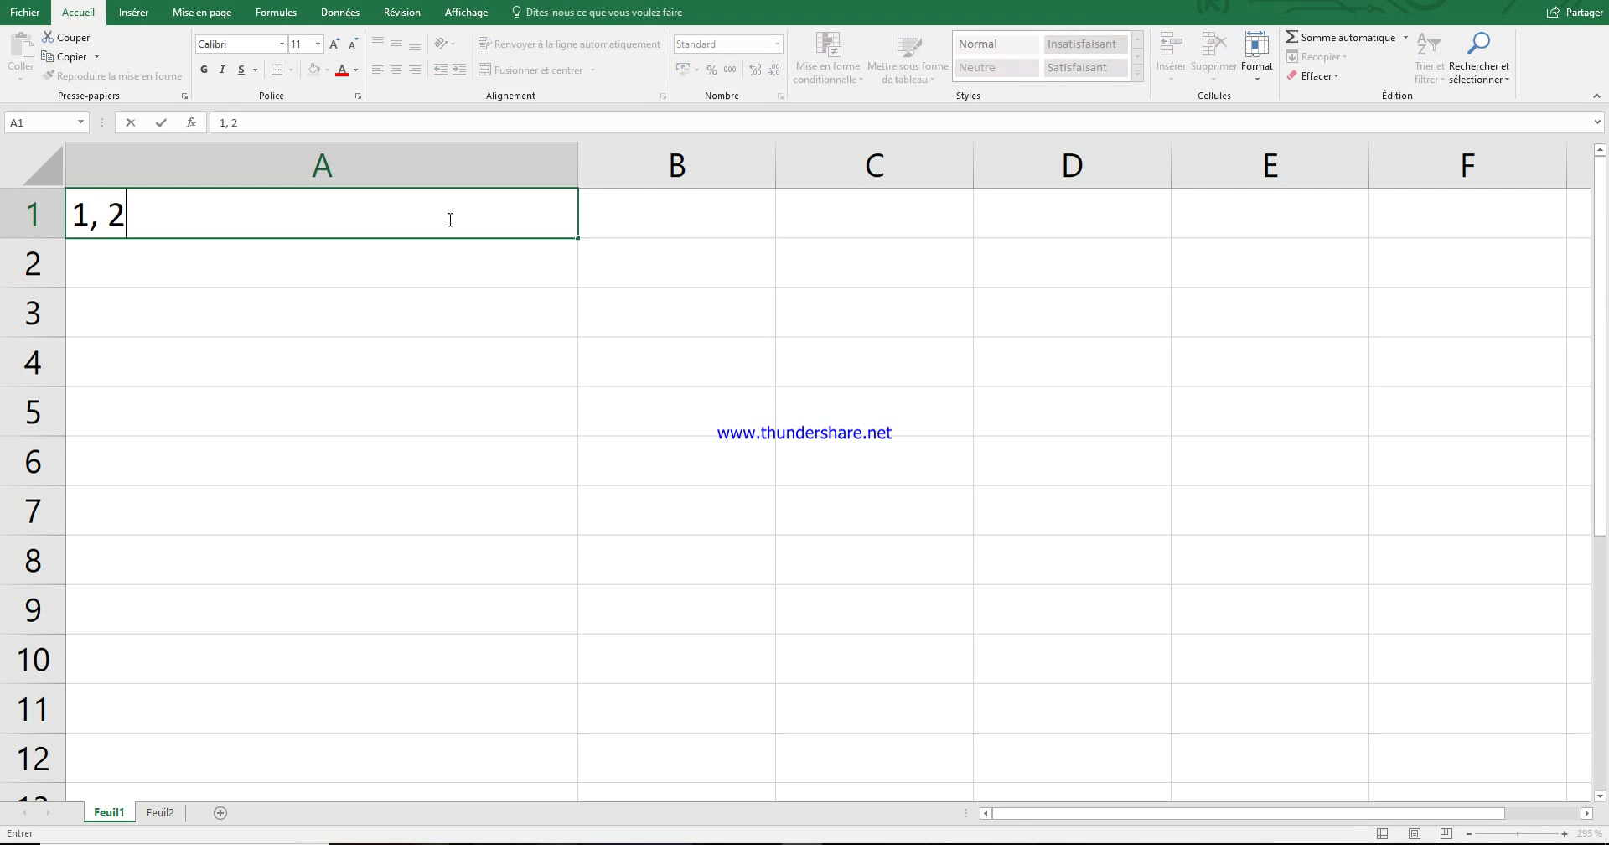
pyautogui.write(", 3 Viva l'A")
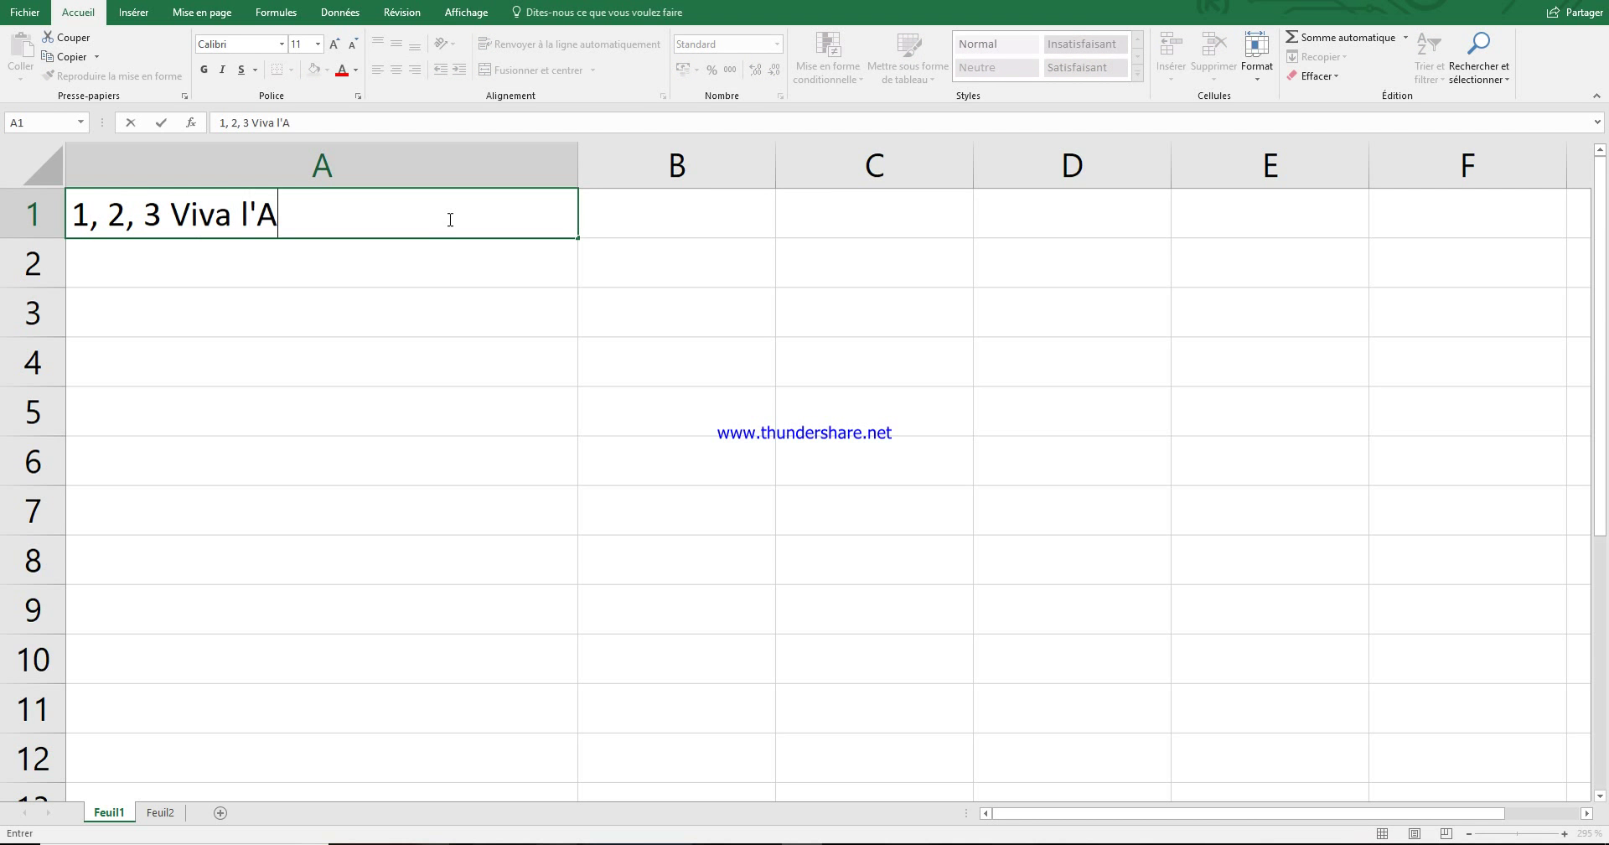
pyautogui.write('lgérie !')
pyautogui.press('Return')
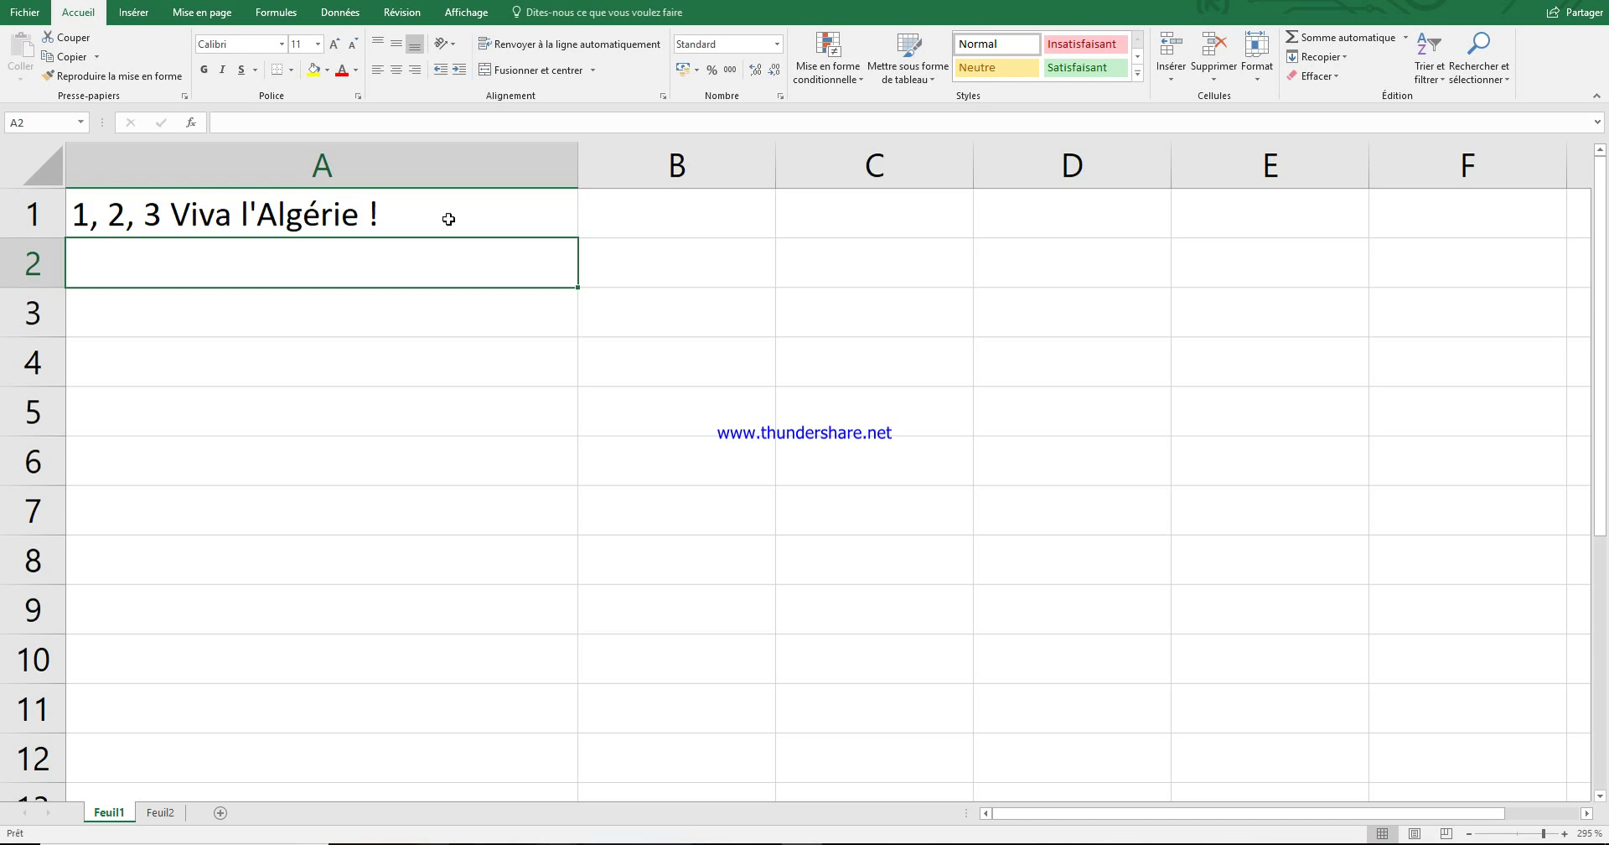
# - Enter the number 138 in cell A2 and the logical value vrai in cell A3
pyautogui.write('138')
pyautogui.press('Return')
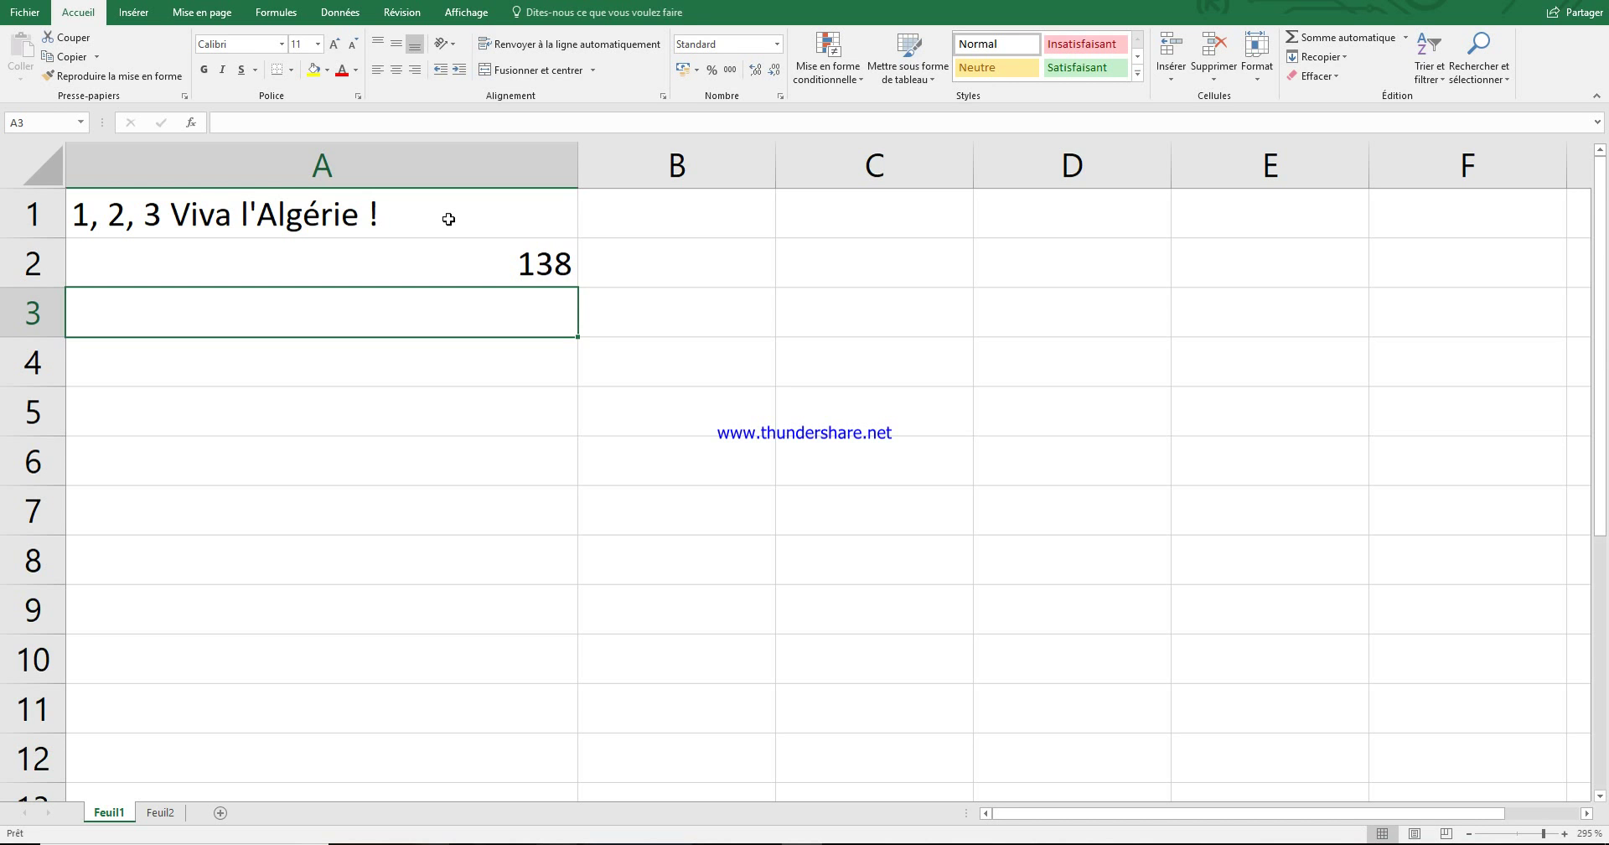
pyautogui.write('V')
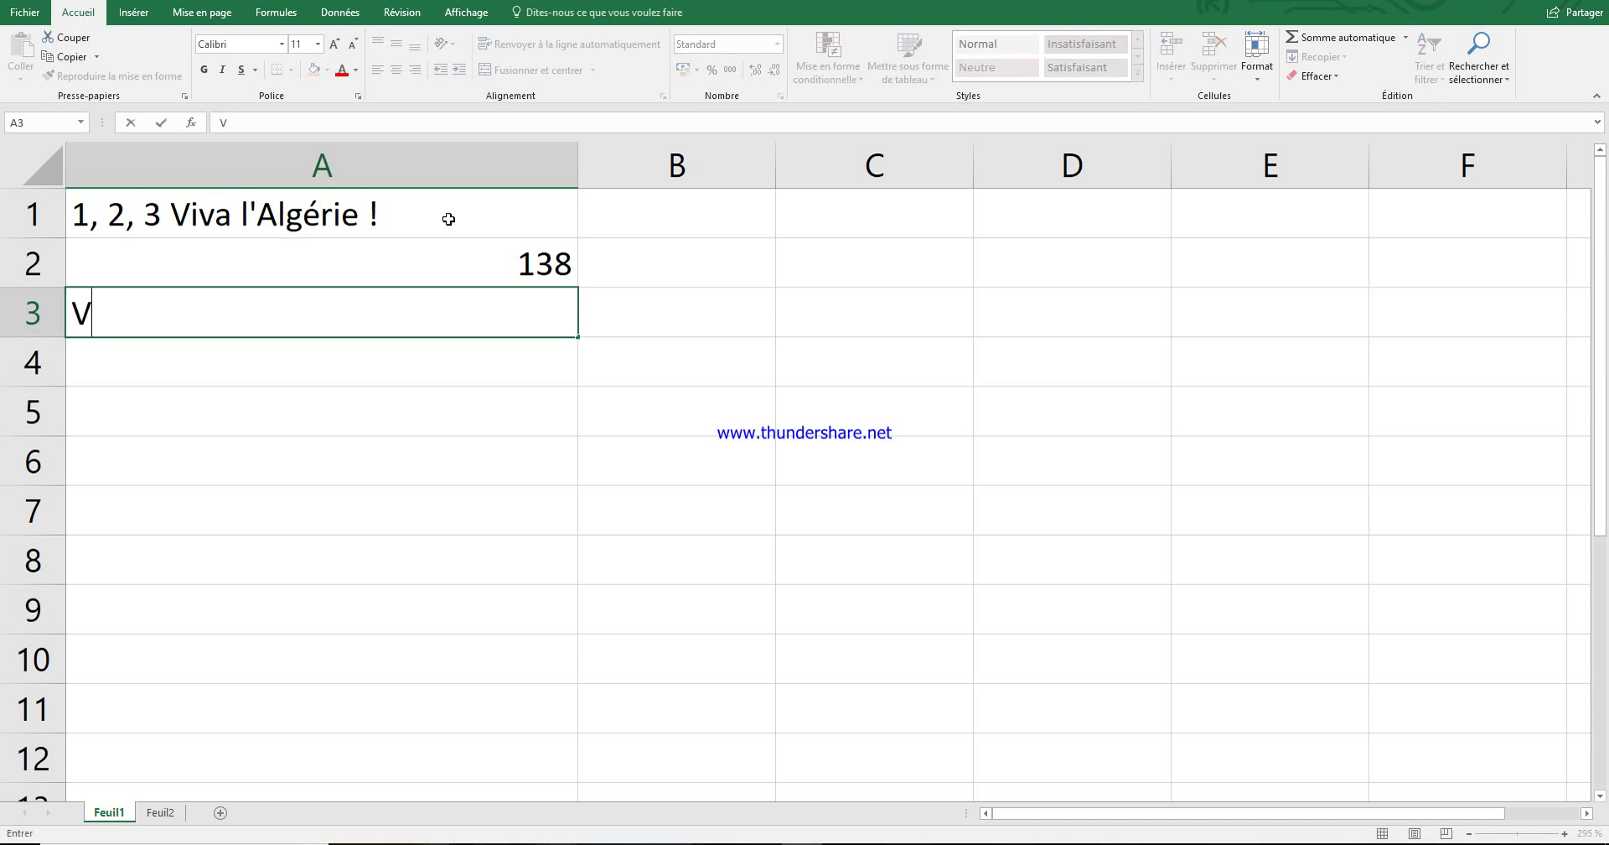
pyautogui.press('BackSpace')
pyautogui.write('vrai')
pyautogui.press('Return')
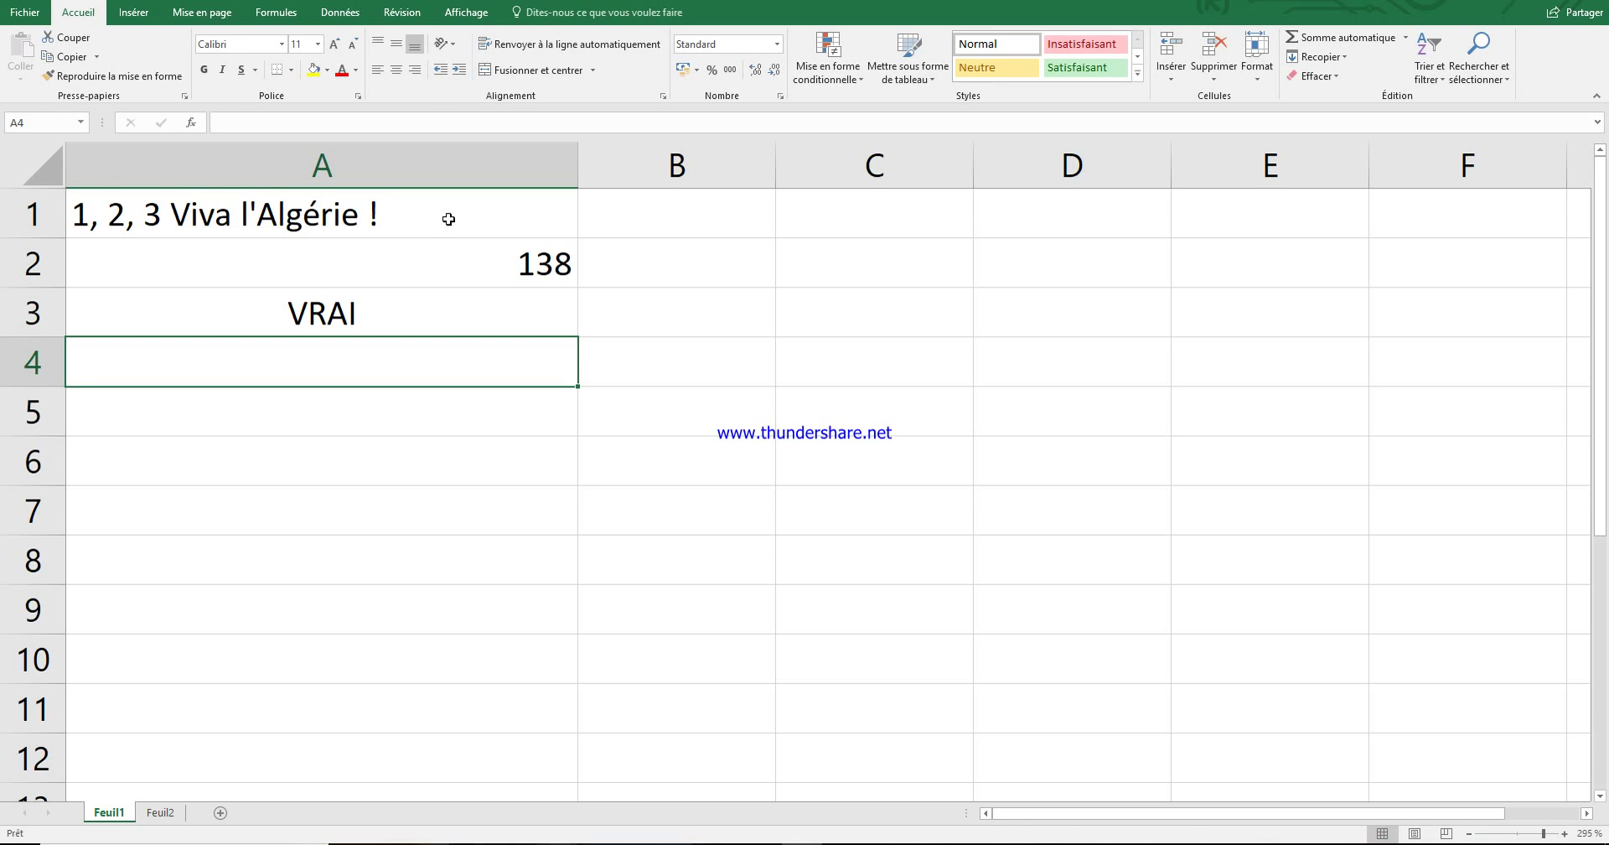
# - Try the logical value faux in cell A4 and clear that cell again
pyautogui.click(441, 219)
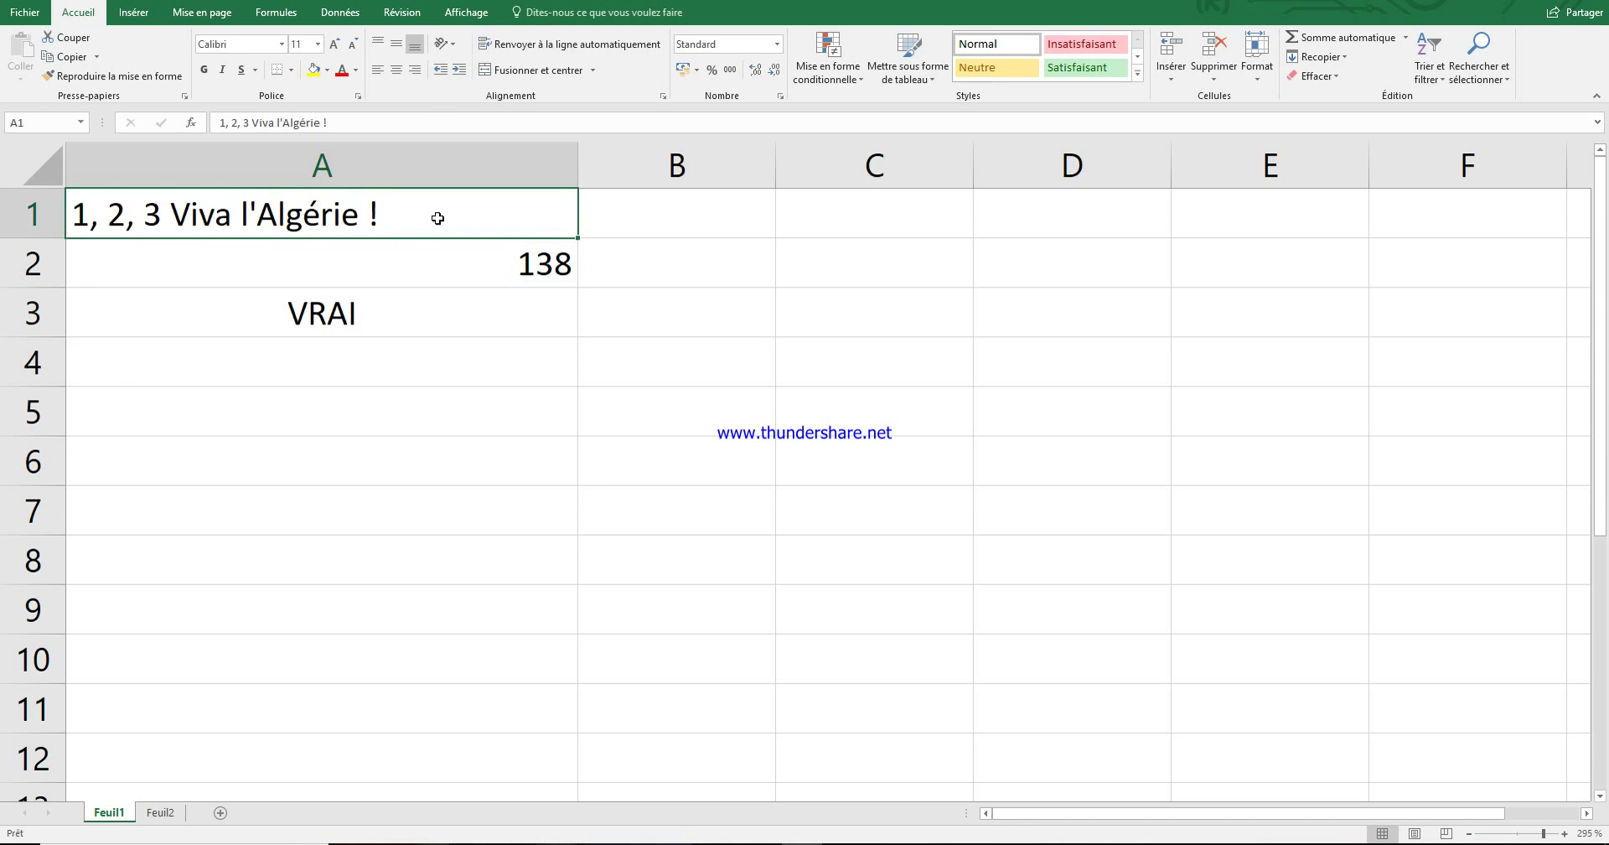
pyautogui.click(466, 251)
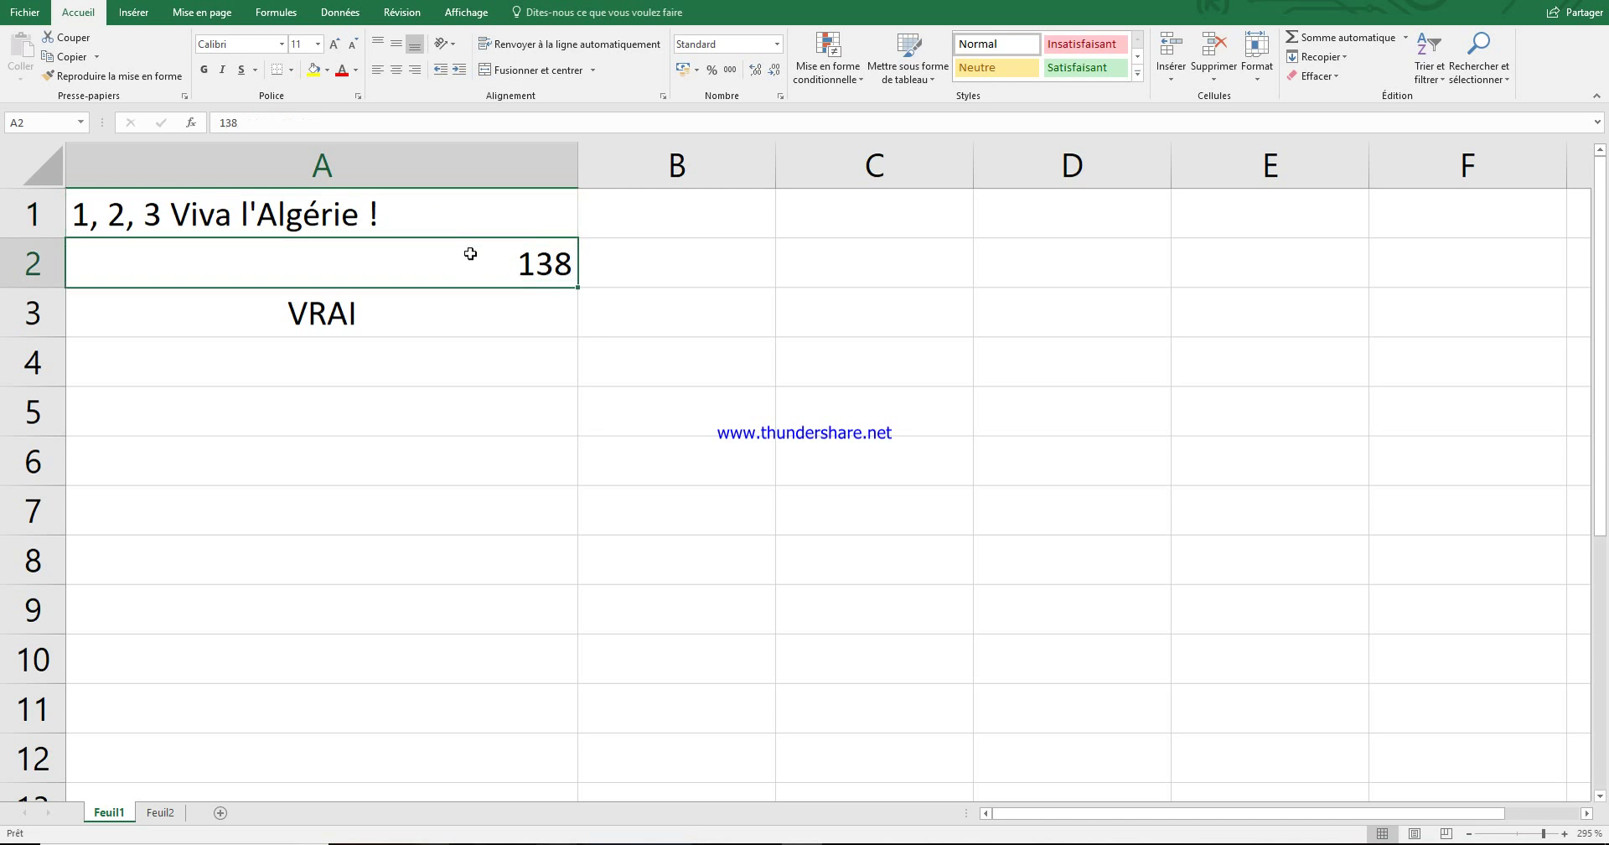
pyautogui.click(475, 319)
pyautogui.click(476, 350)
pyautogui.write('faux')
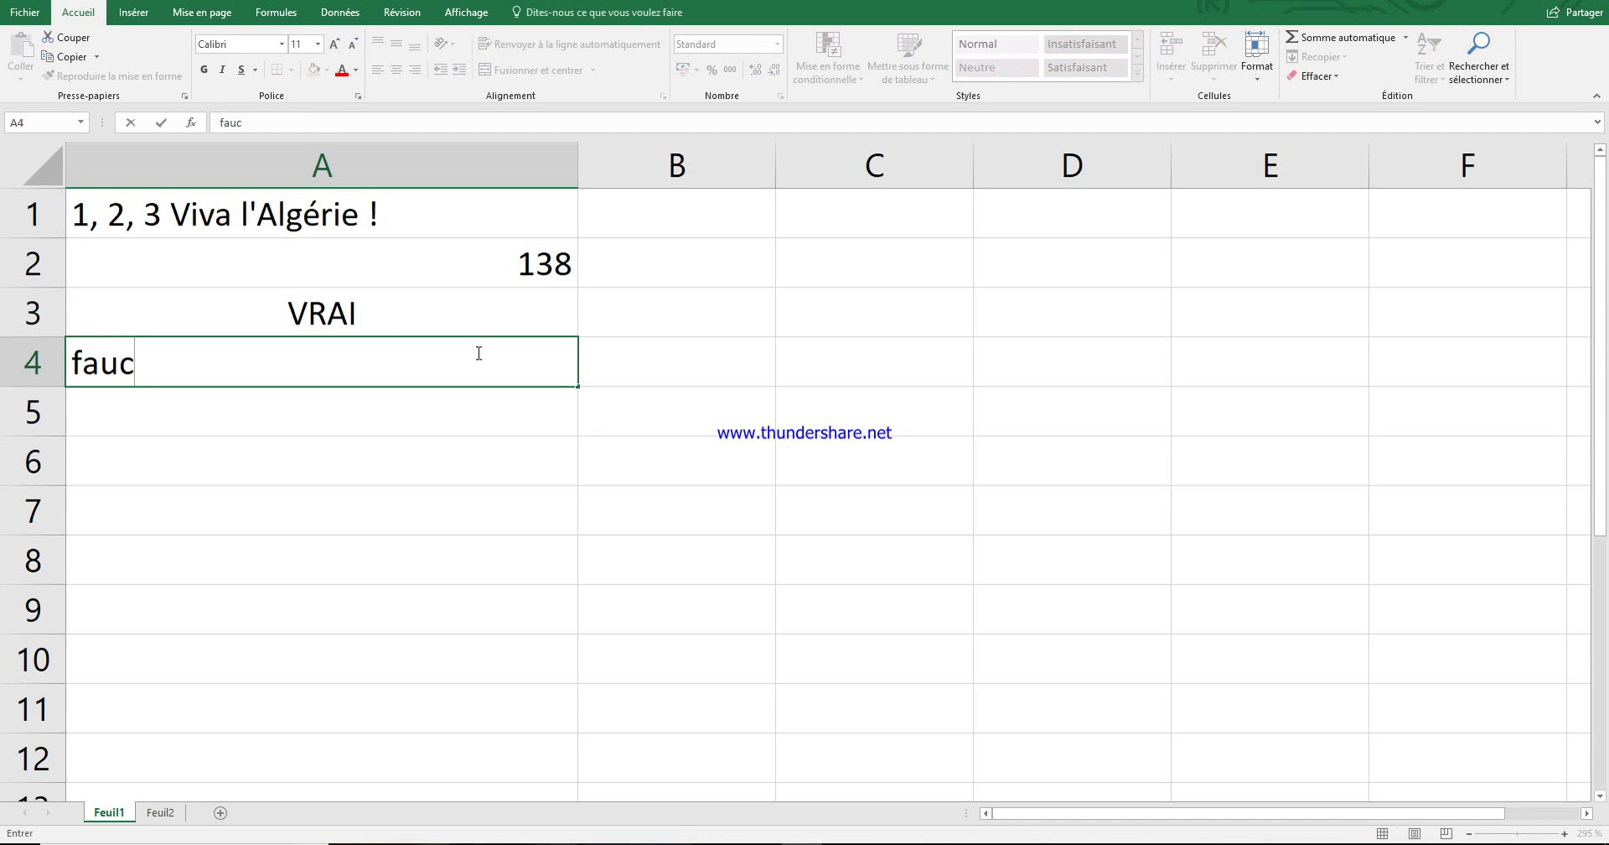
pyautogui.press('Return')
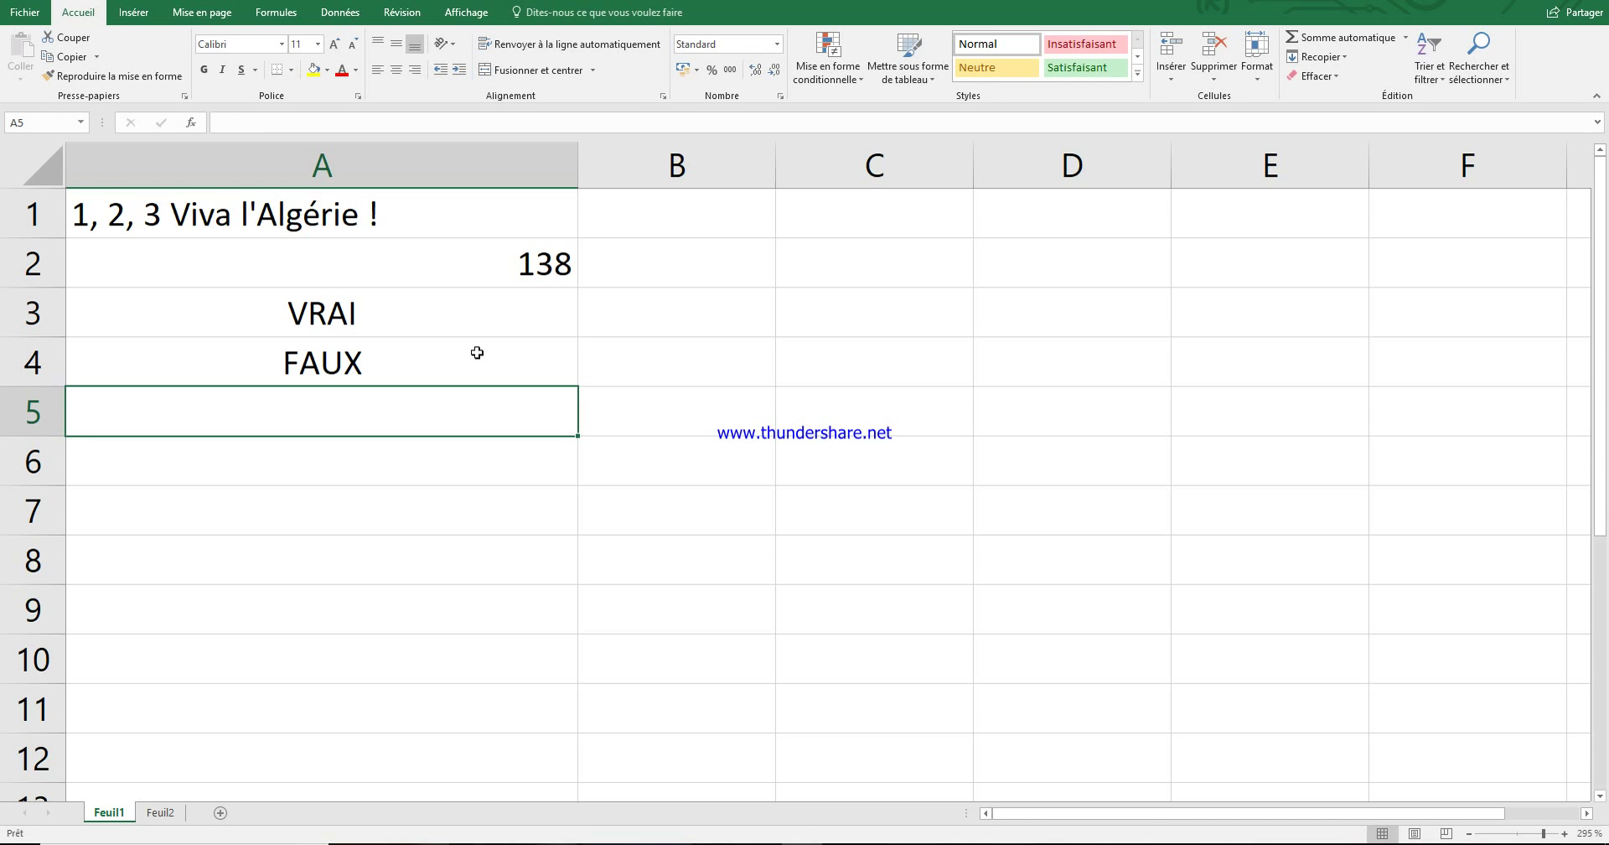
pyautogui.click(477, 352)
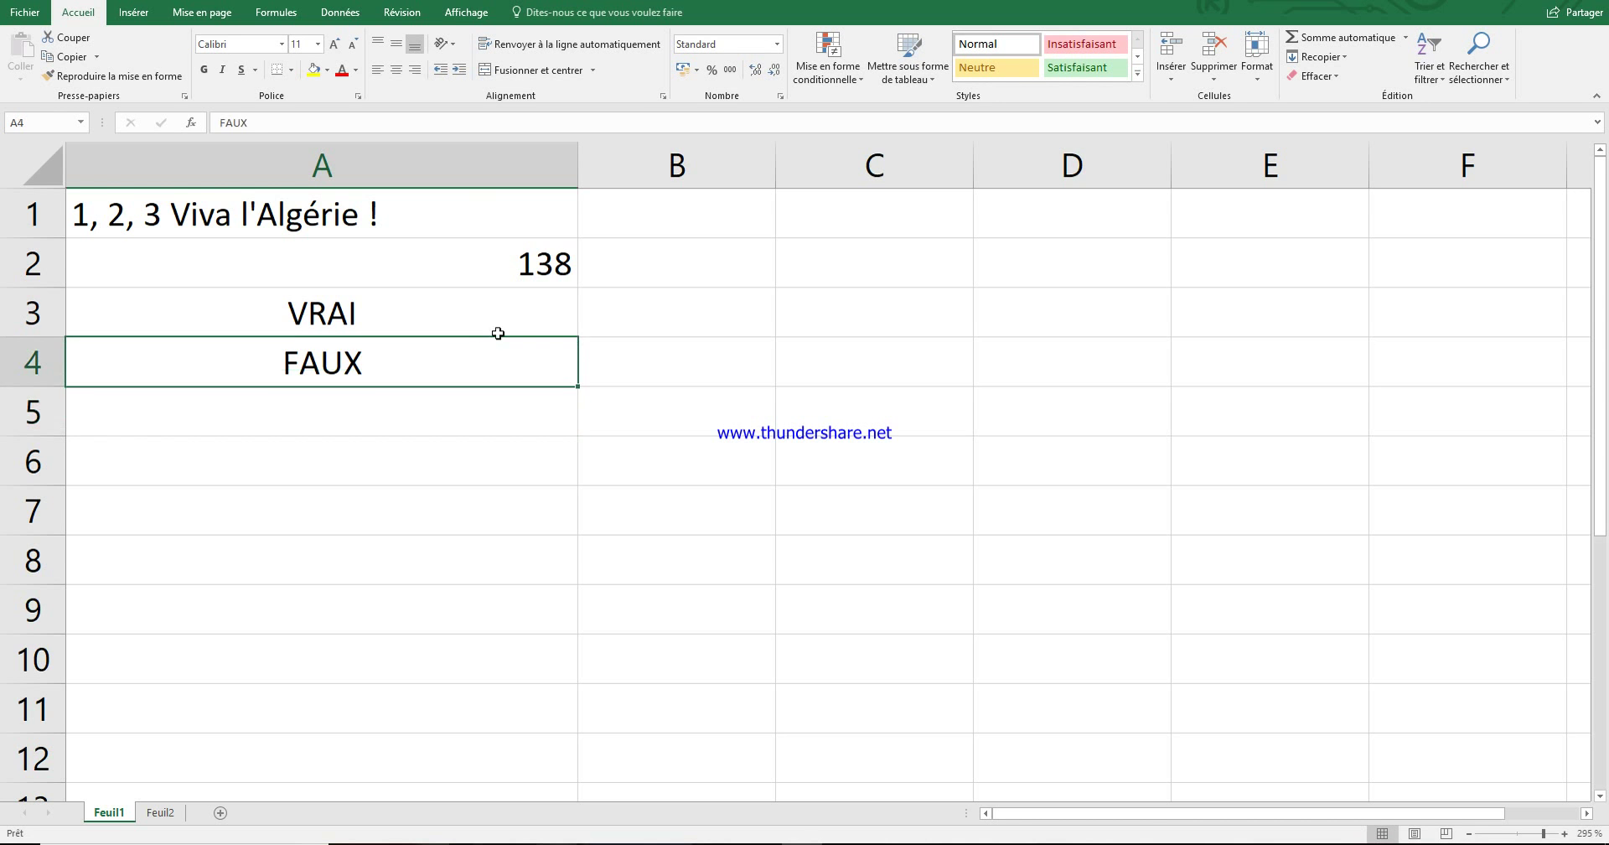
pyautogui.press('Delete')
# - Try left, centred and right alignment on cells A1:A3 and return them to their default alignment
pyautogui.click(840, 270)
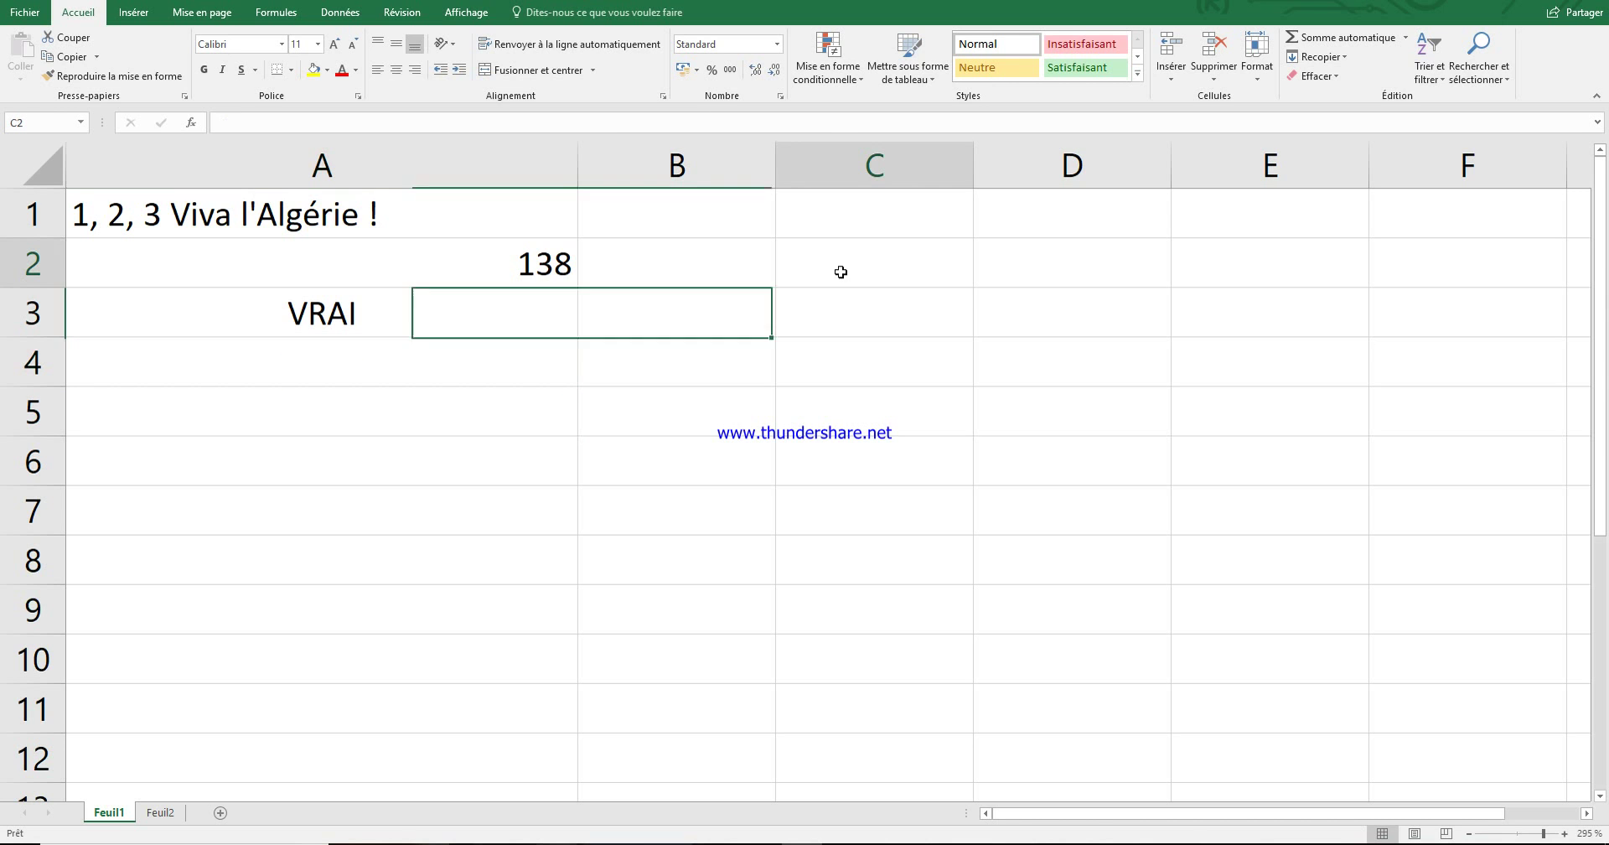
pyautogui.click(444, 228)
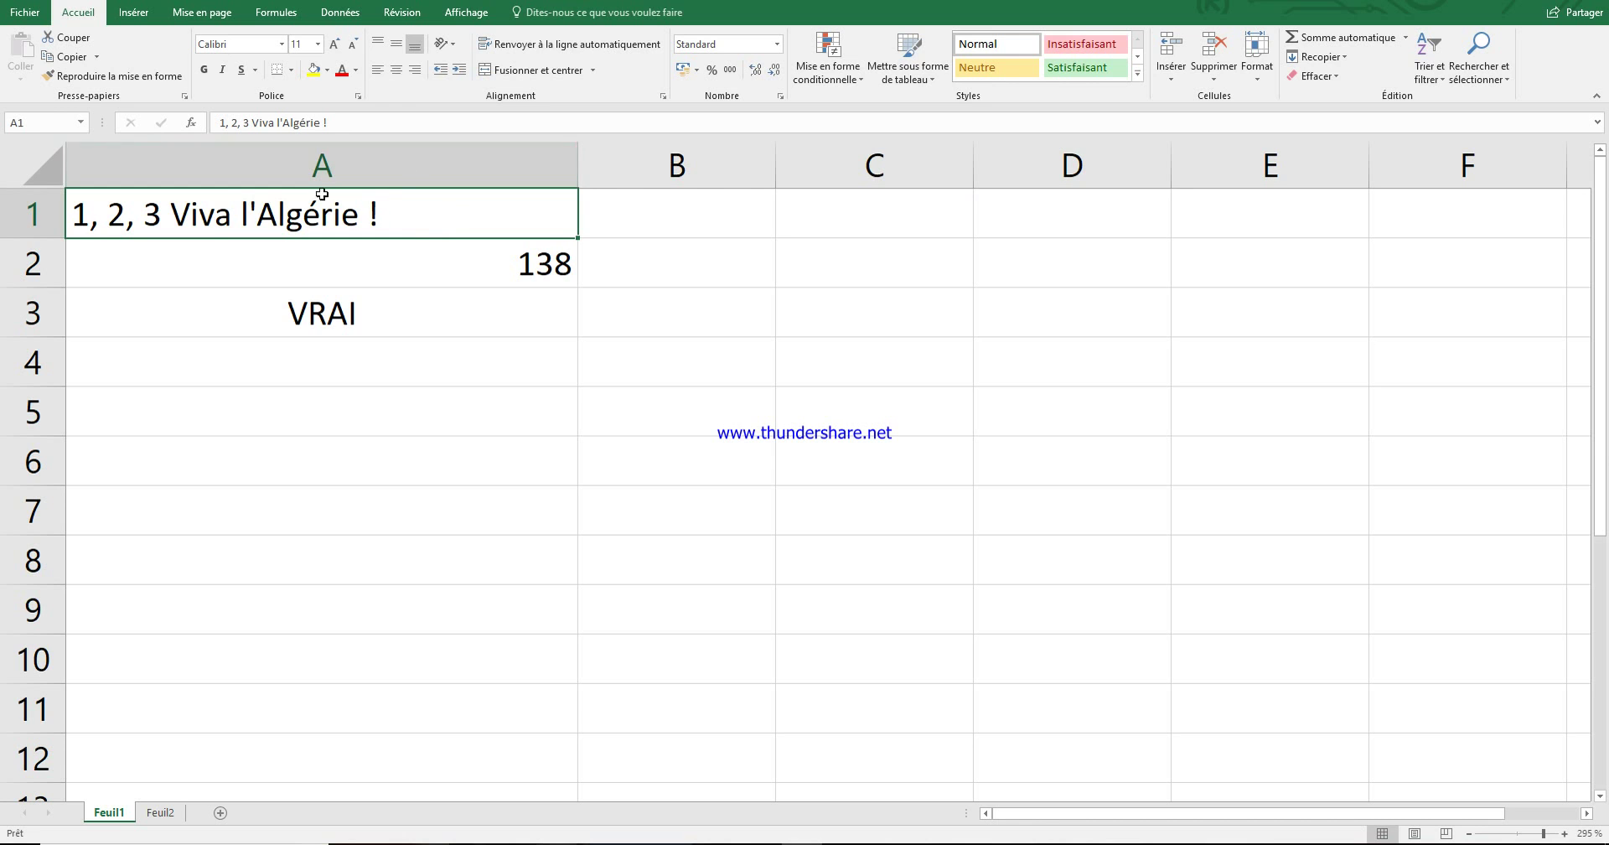
pyautogui.click(508, 259)
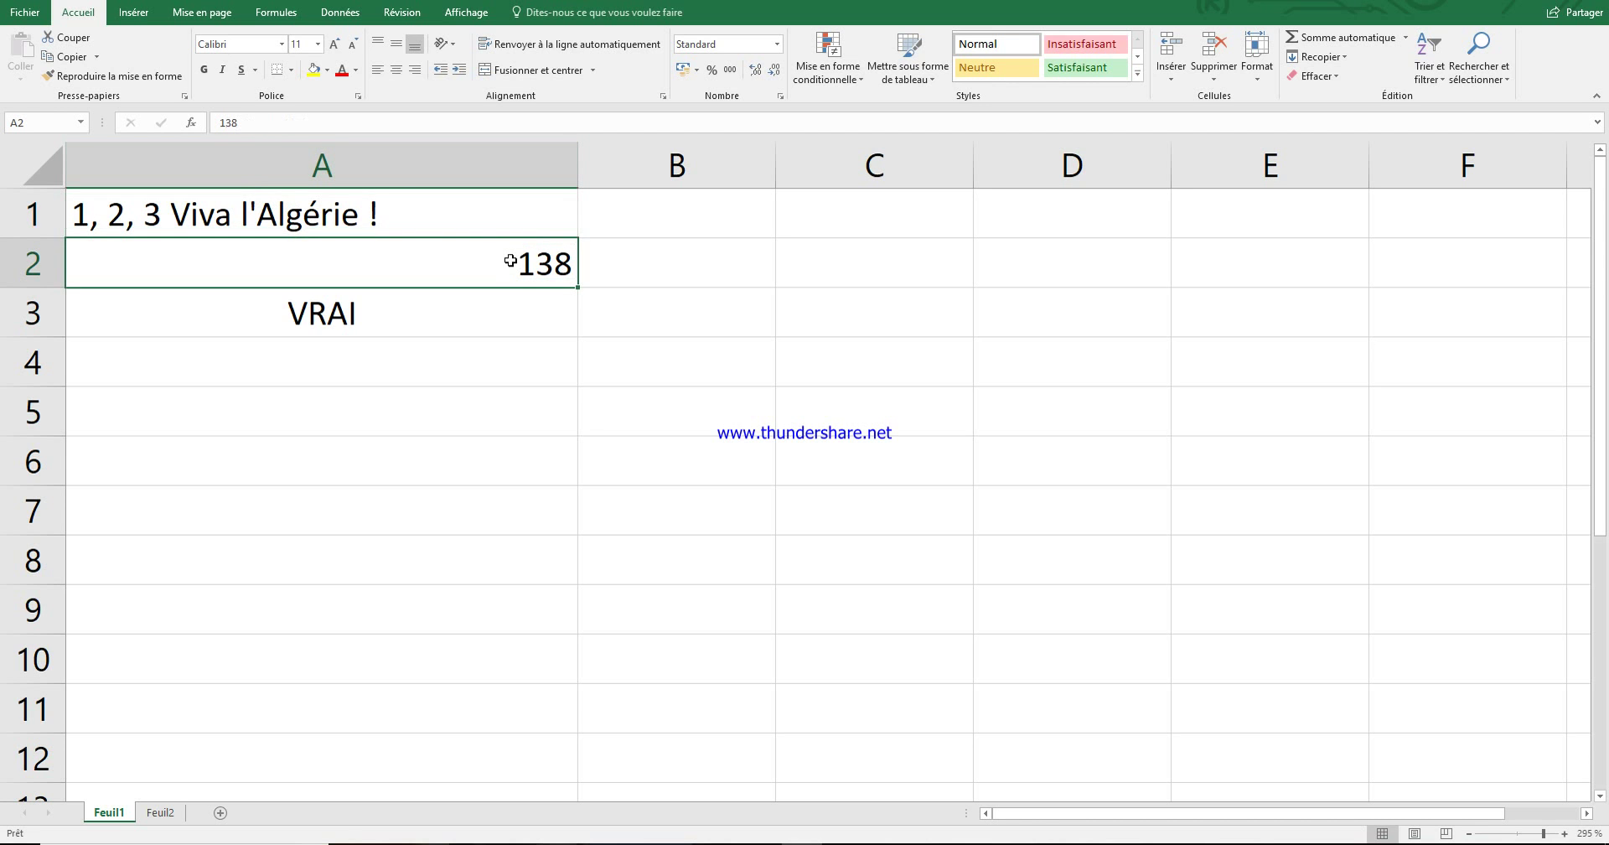
pyautogui.click(478, 304)
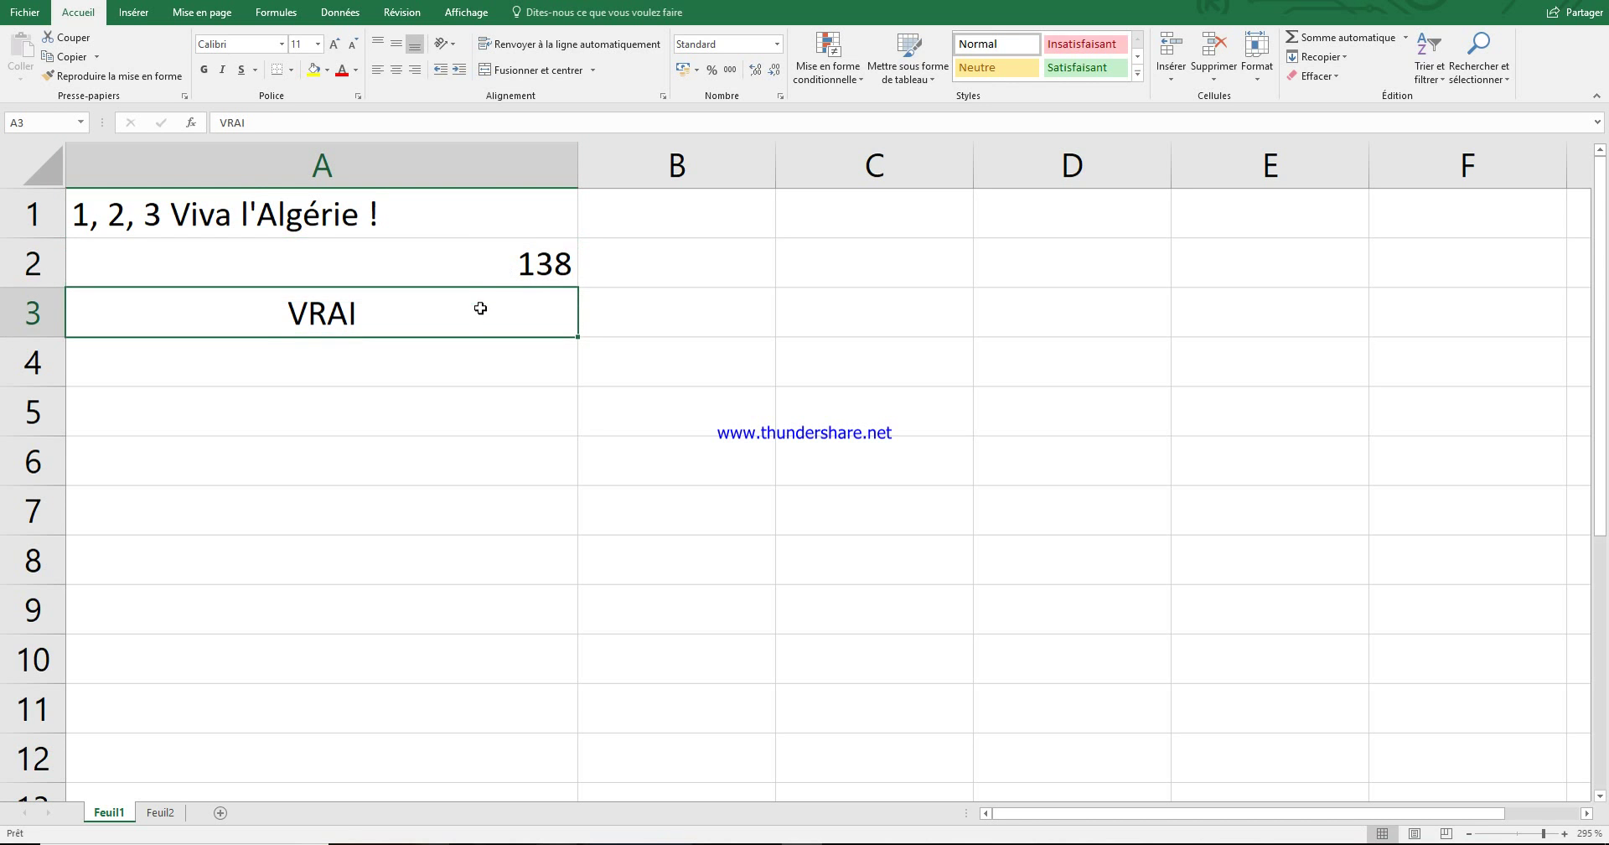
pyautogui.moveTo(478, 305); pyautogui.dragTo(477, 215)
pyautogui.click(379, 70)
pyautogui.click(379, 70)
pyautogui.click(396, 71)
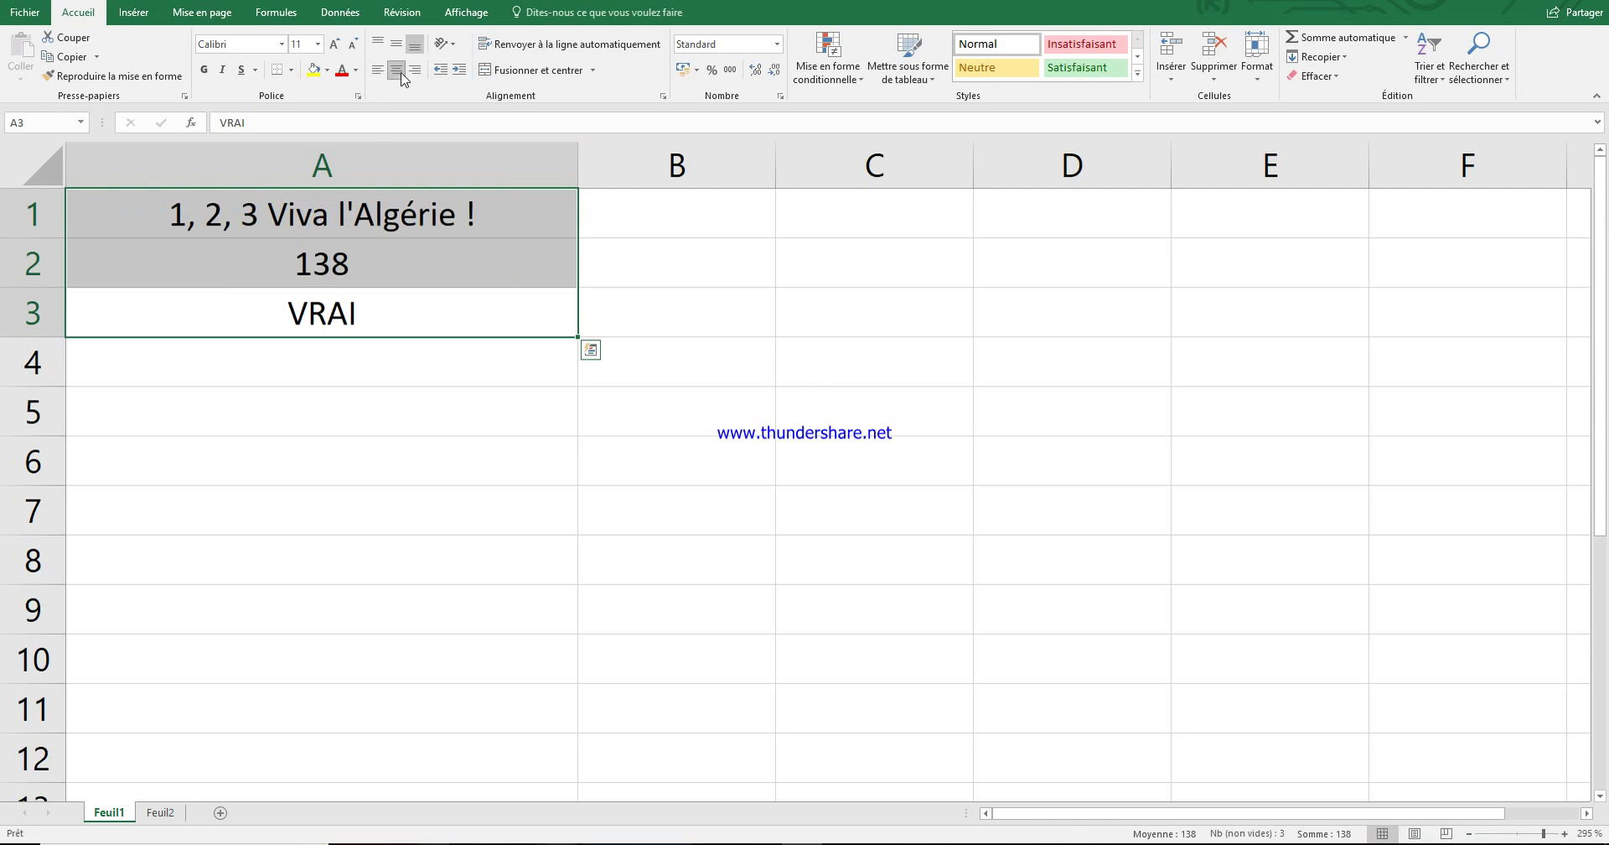
pyautogui.click(414, 70)
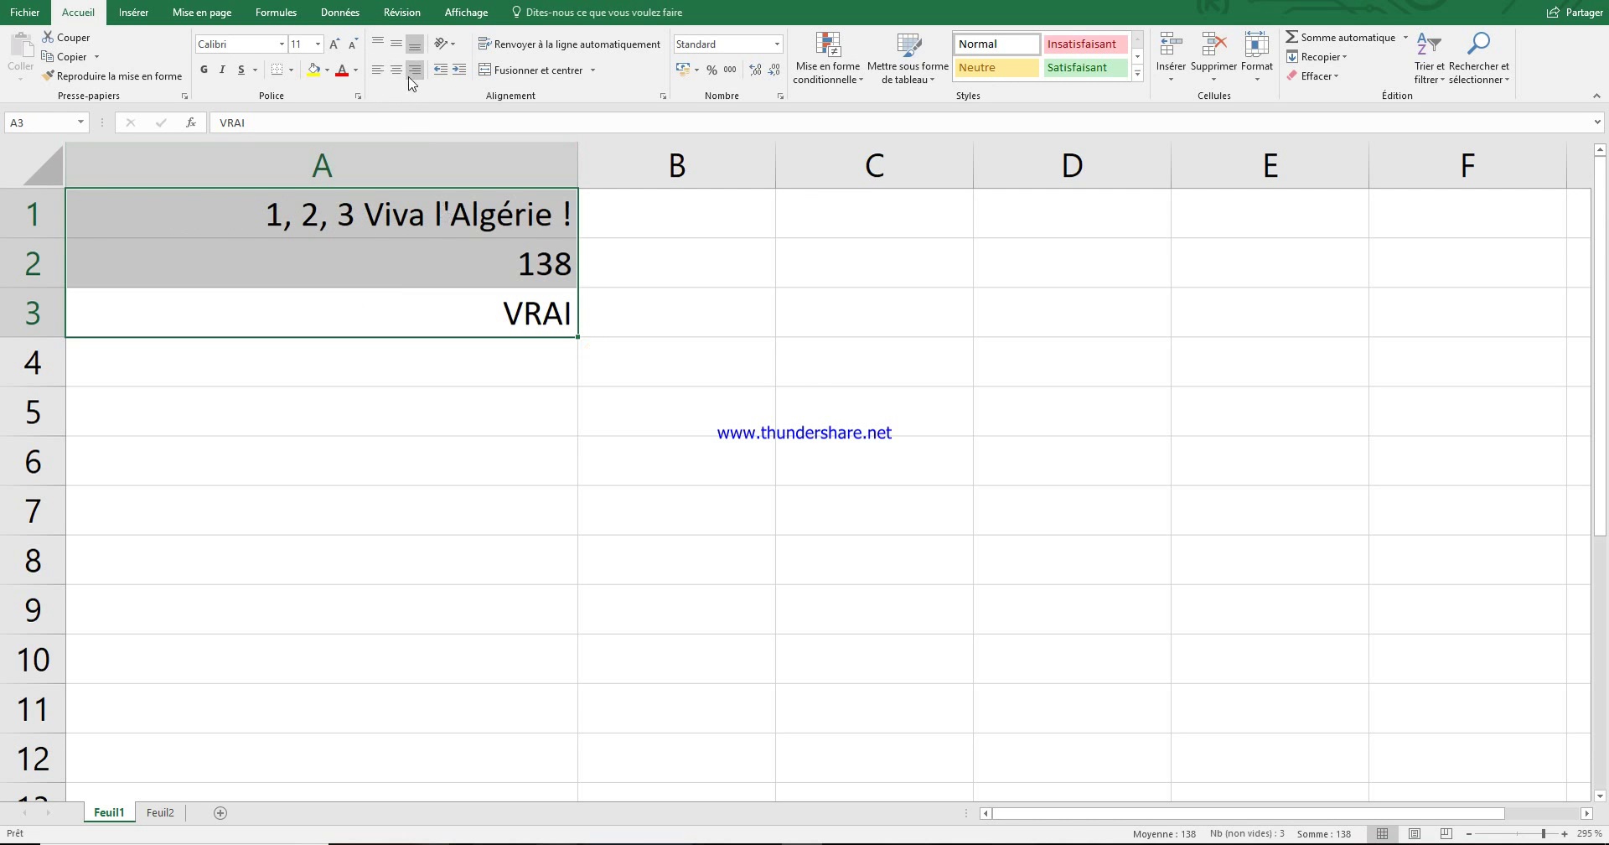
pyautogui.click(415, 70)
pyautogui.click(485, 367)
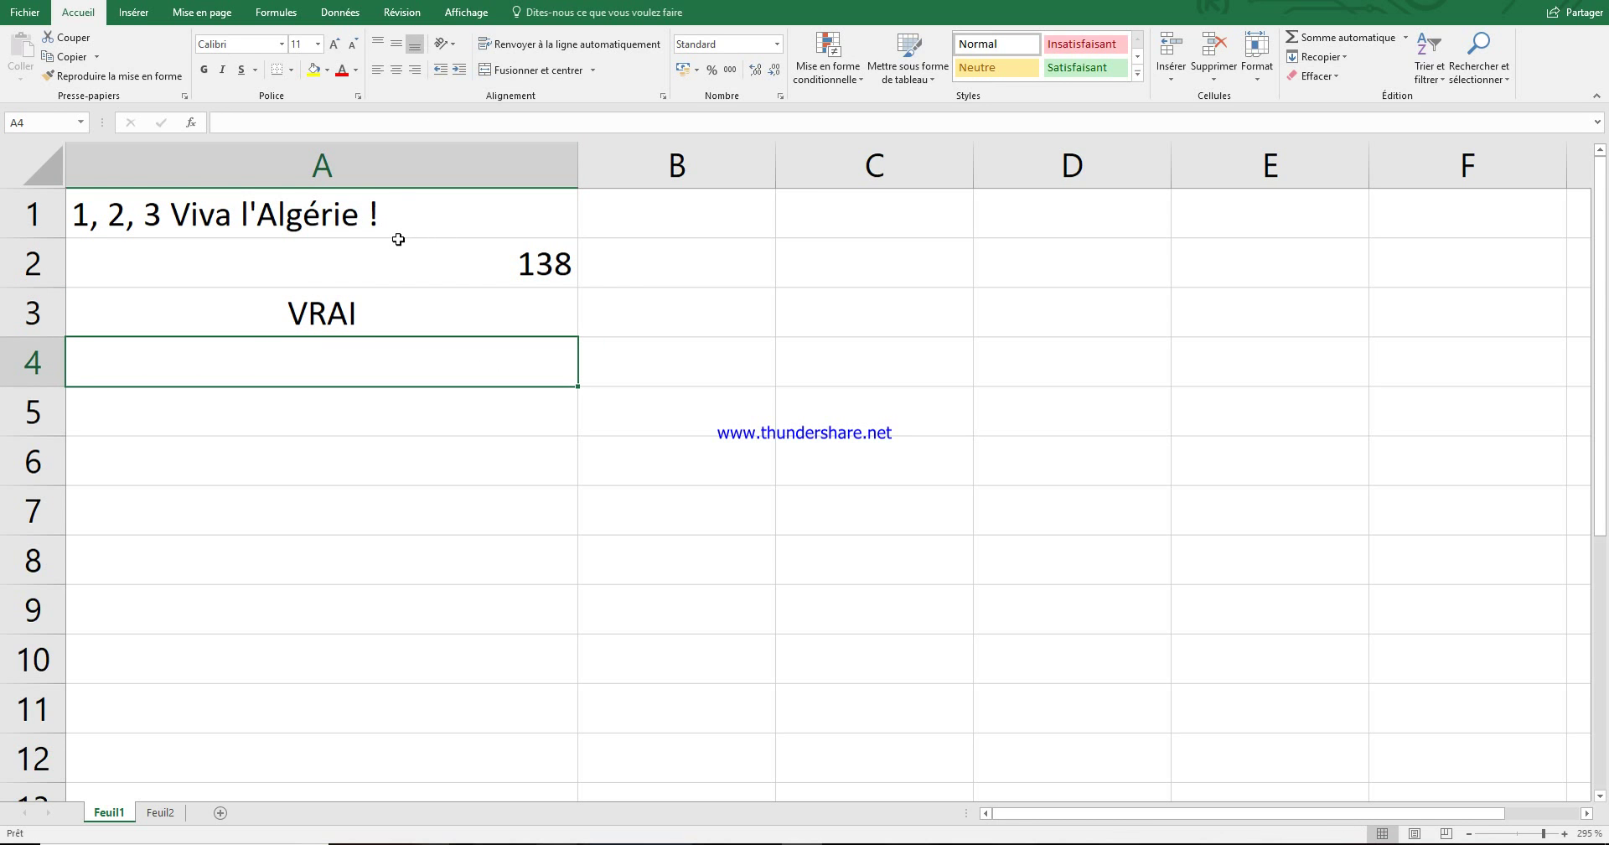
# - Enter 1.3 with a decimal point in cell A4 and 1,3 with a comma in cell A5
pyautogui.click(562, 291)
pyautogui.click(555, 276)
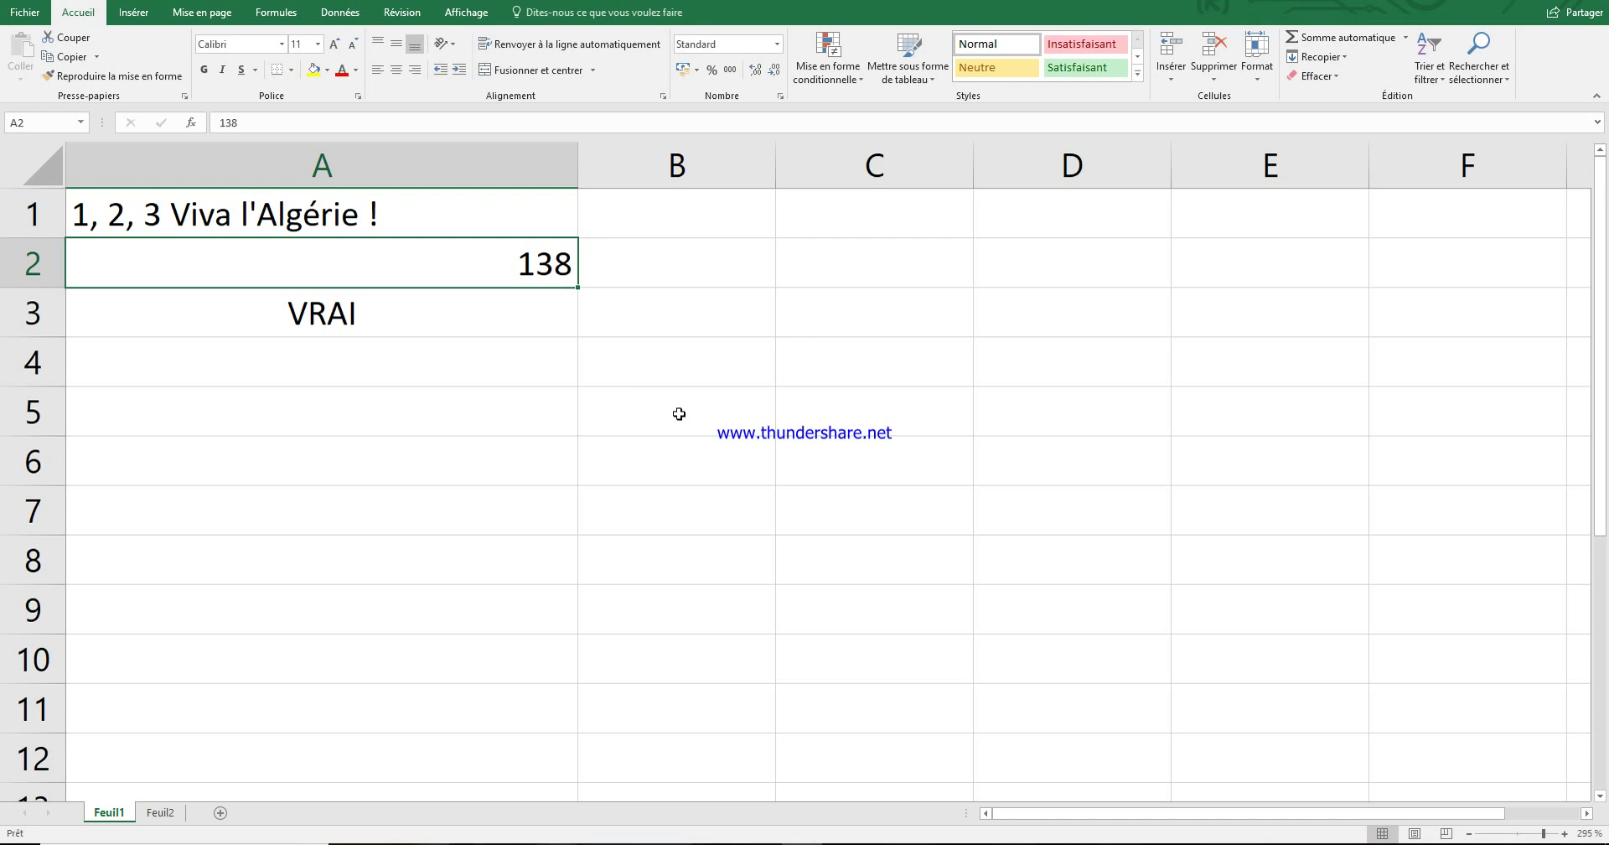
pyautogui.click(556, 379)
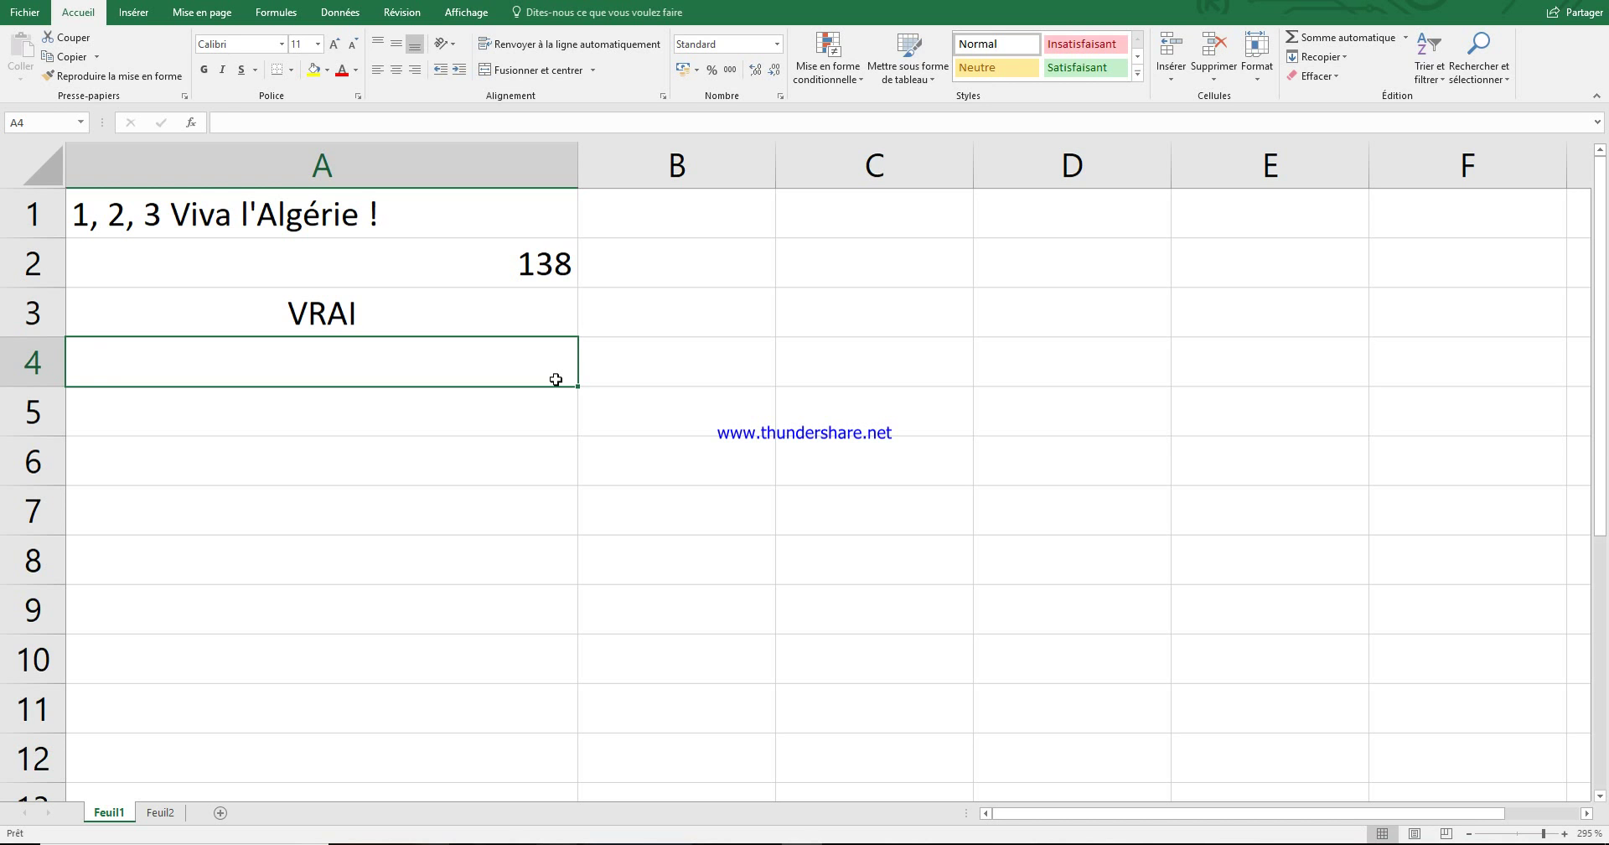
pyautogui.write('1.3')
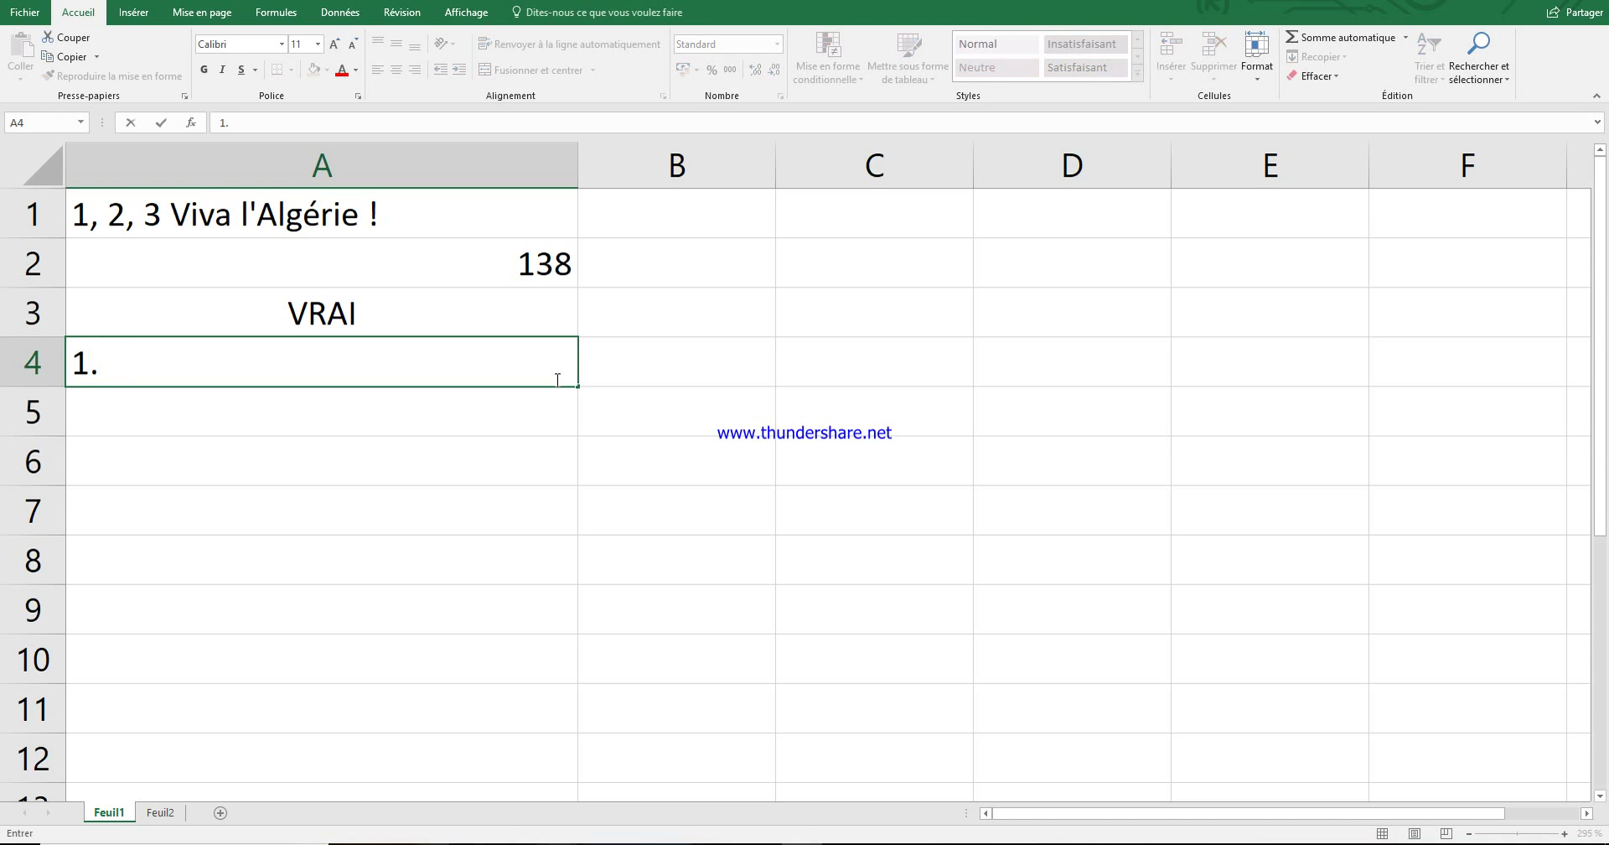
pyautogui.press('Return')
pyautogui.write('1,3')
pyautogui.press('Return')
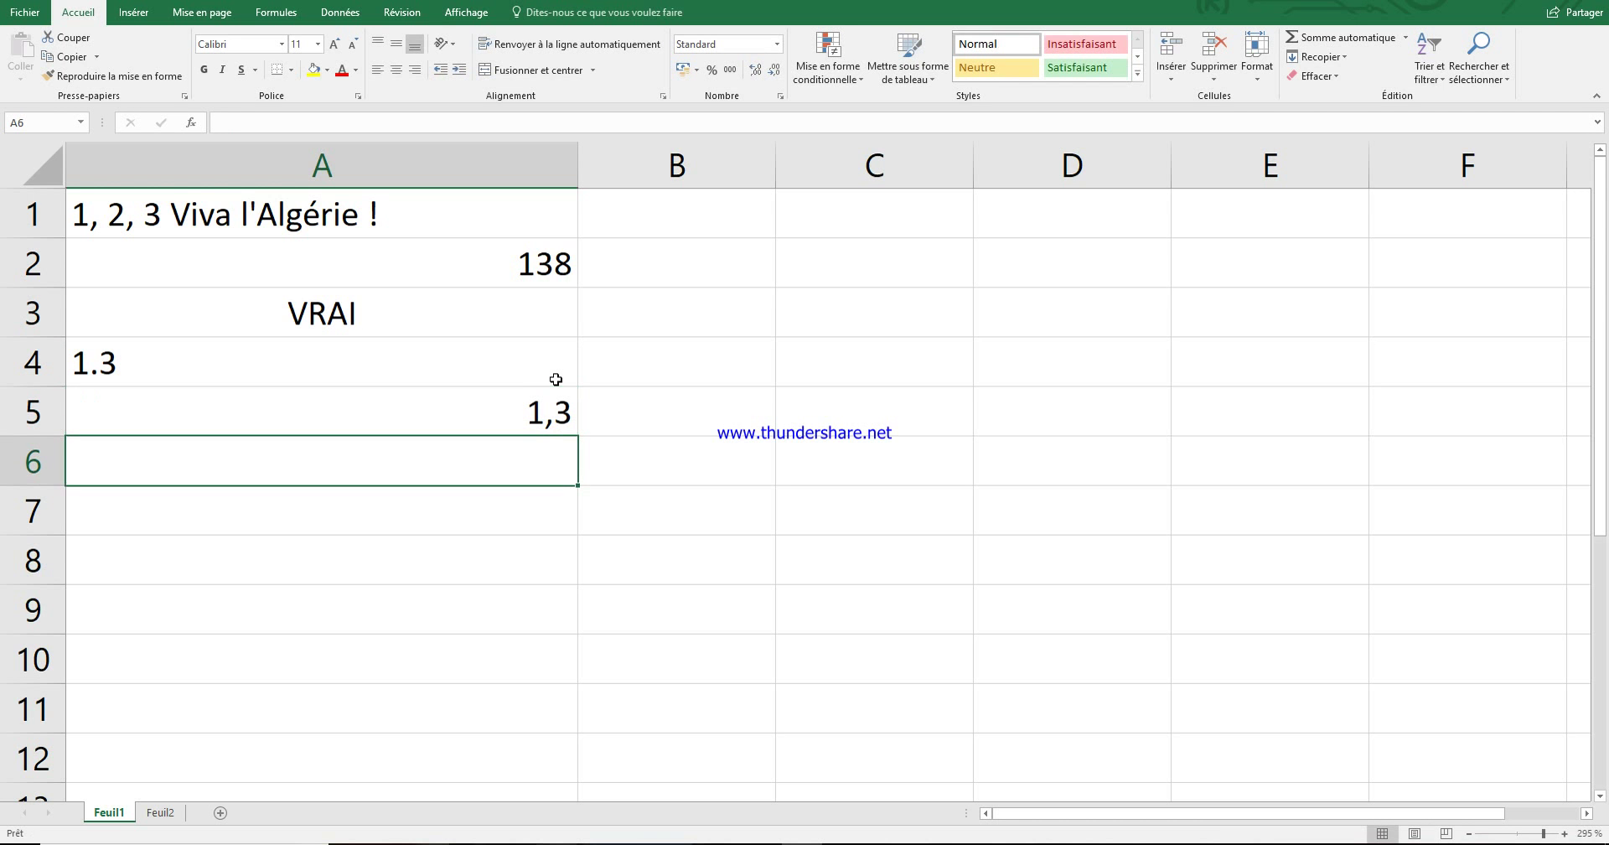
# - Enter a formula in cell B4 that adds 5 to the value of A4
pyautogui.click(209, 359)
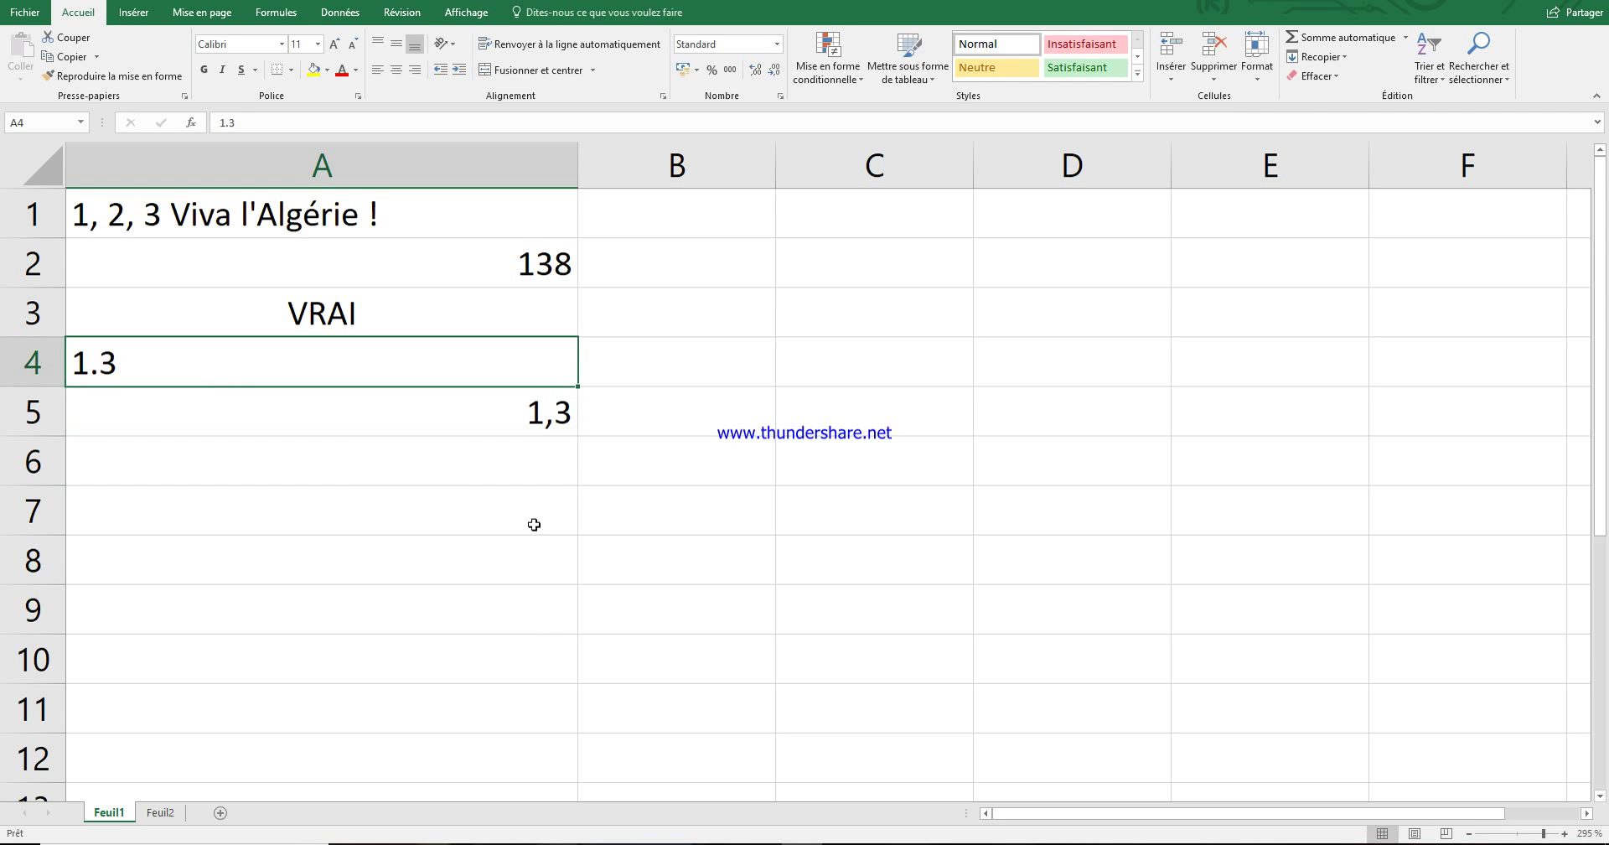
pyautogui.click(513, 408)
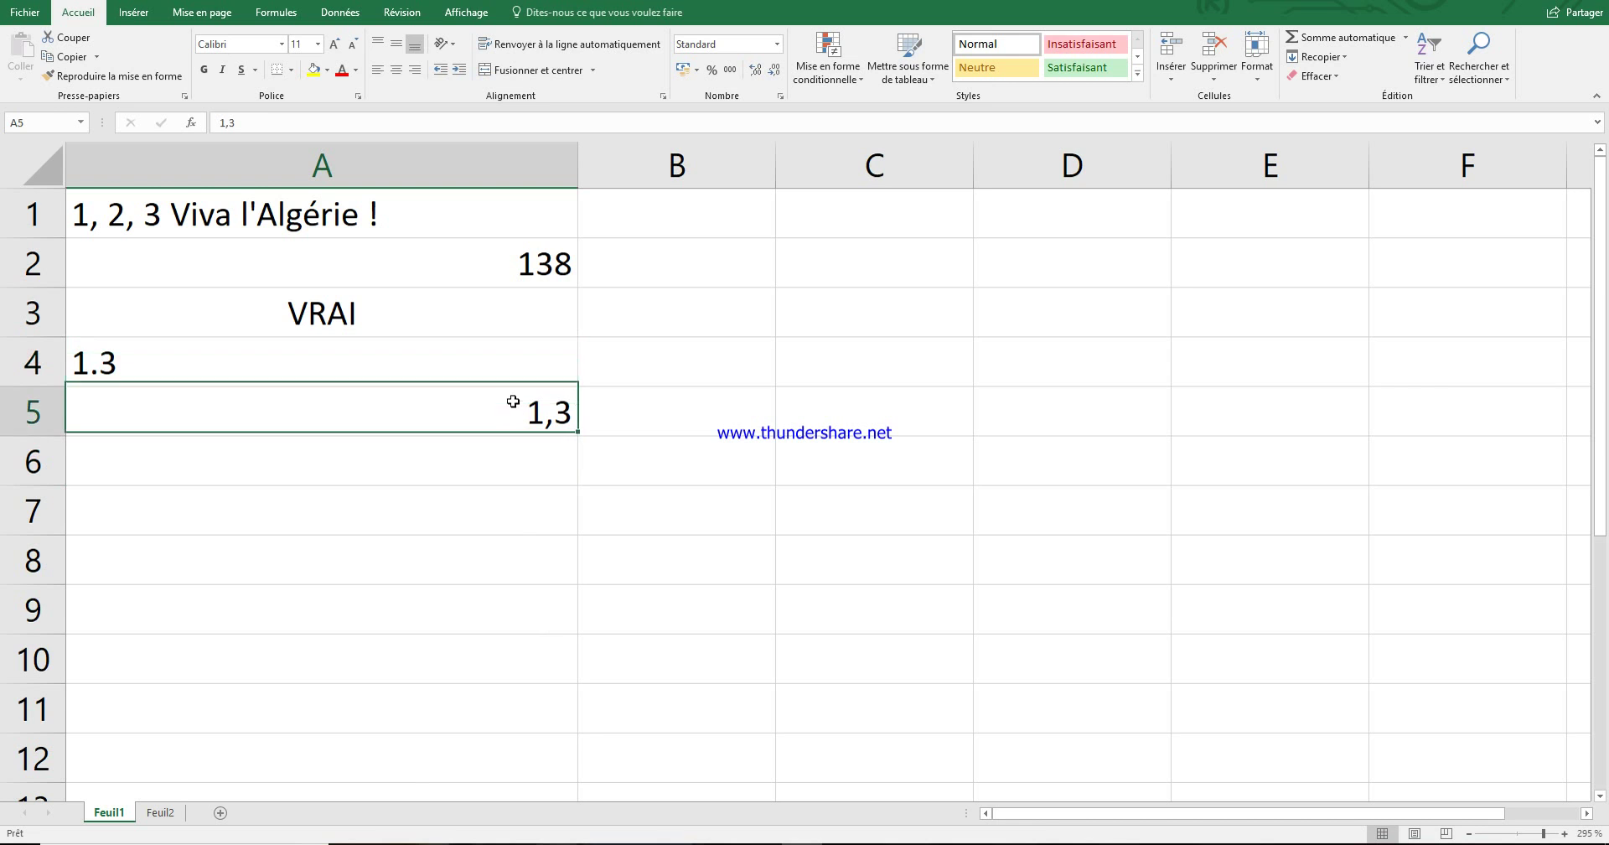
pyautogui.click(648, 358)
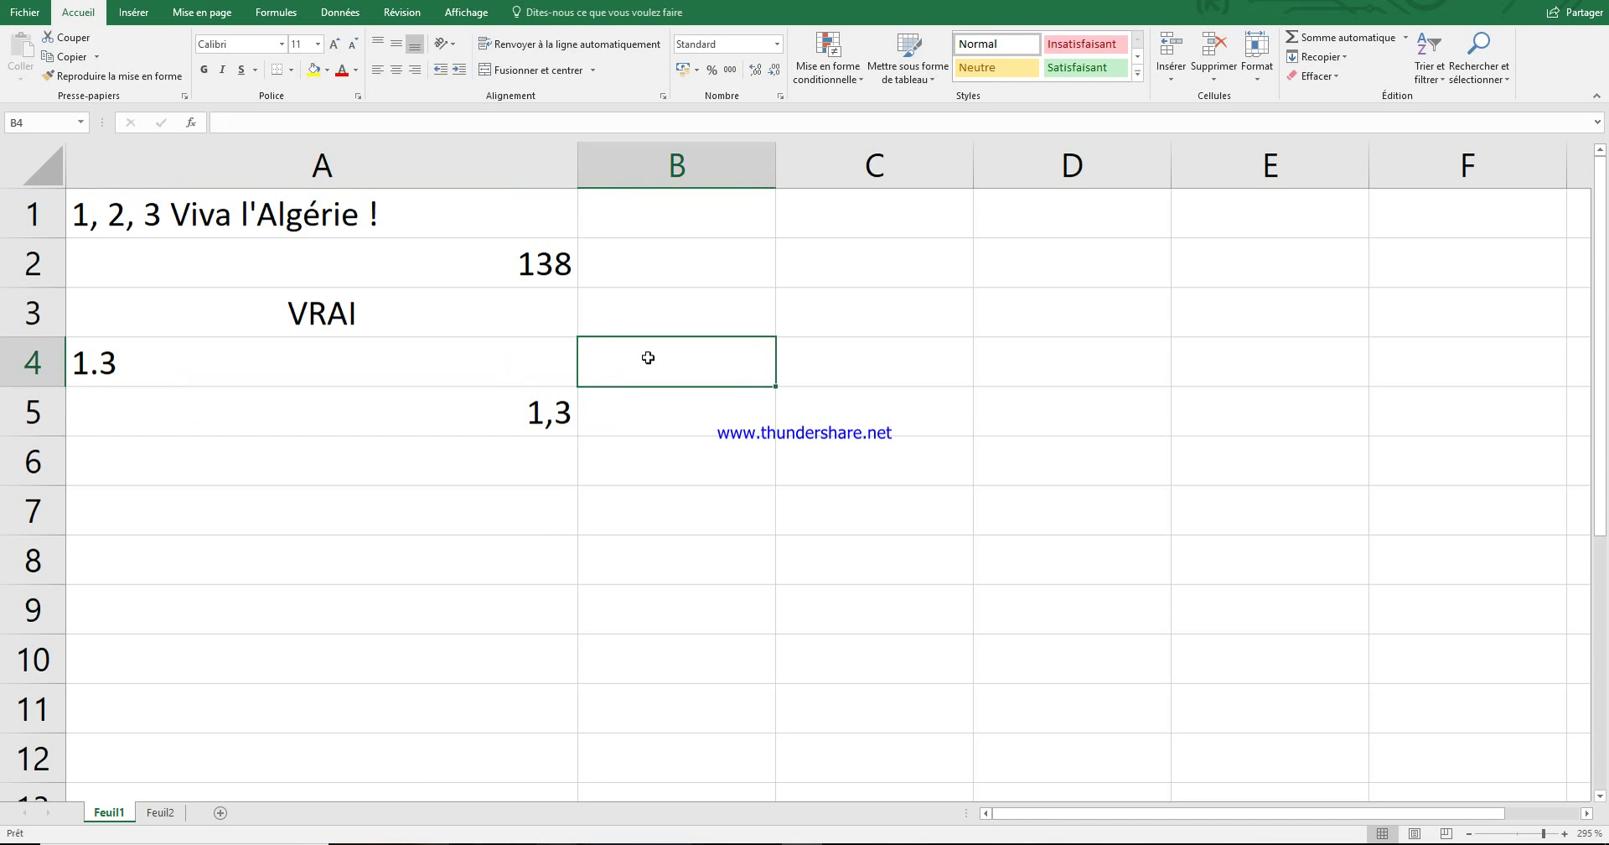
pyautogui.write('=')
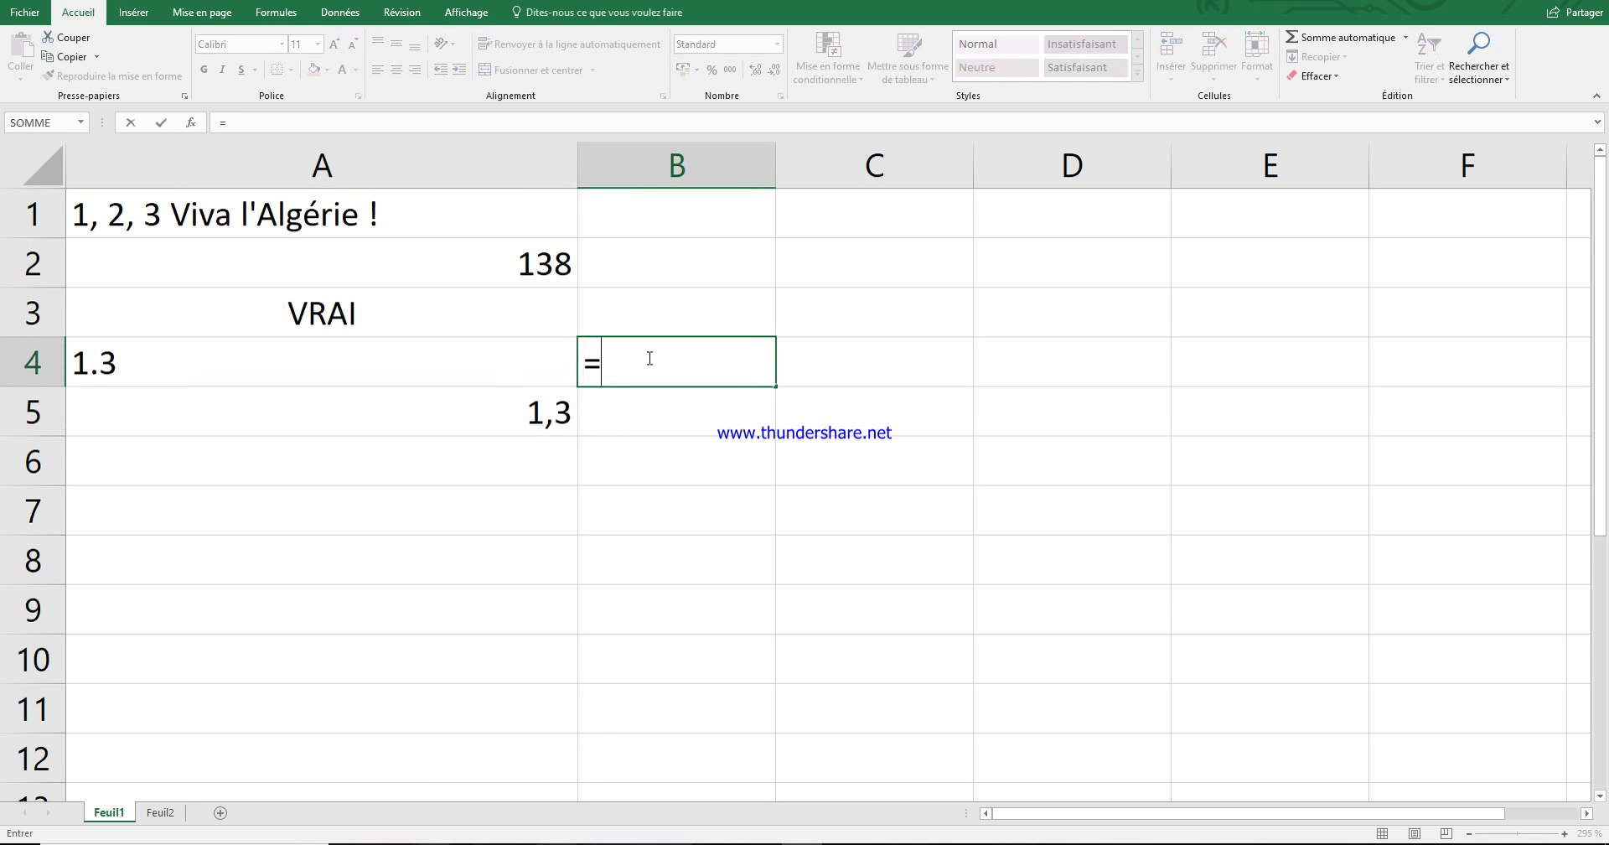
pyautogui.click(498, 369)
pyautogui.write('+1')
pyautogui.press('Return')
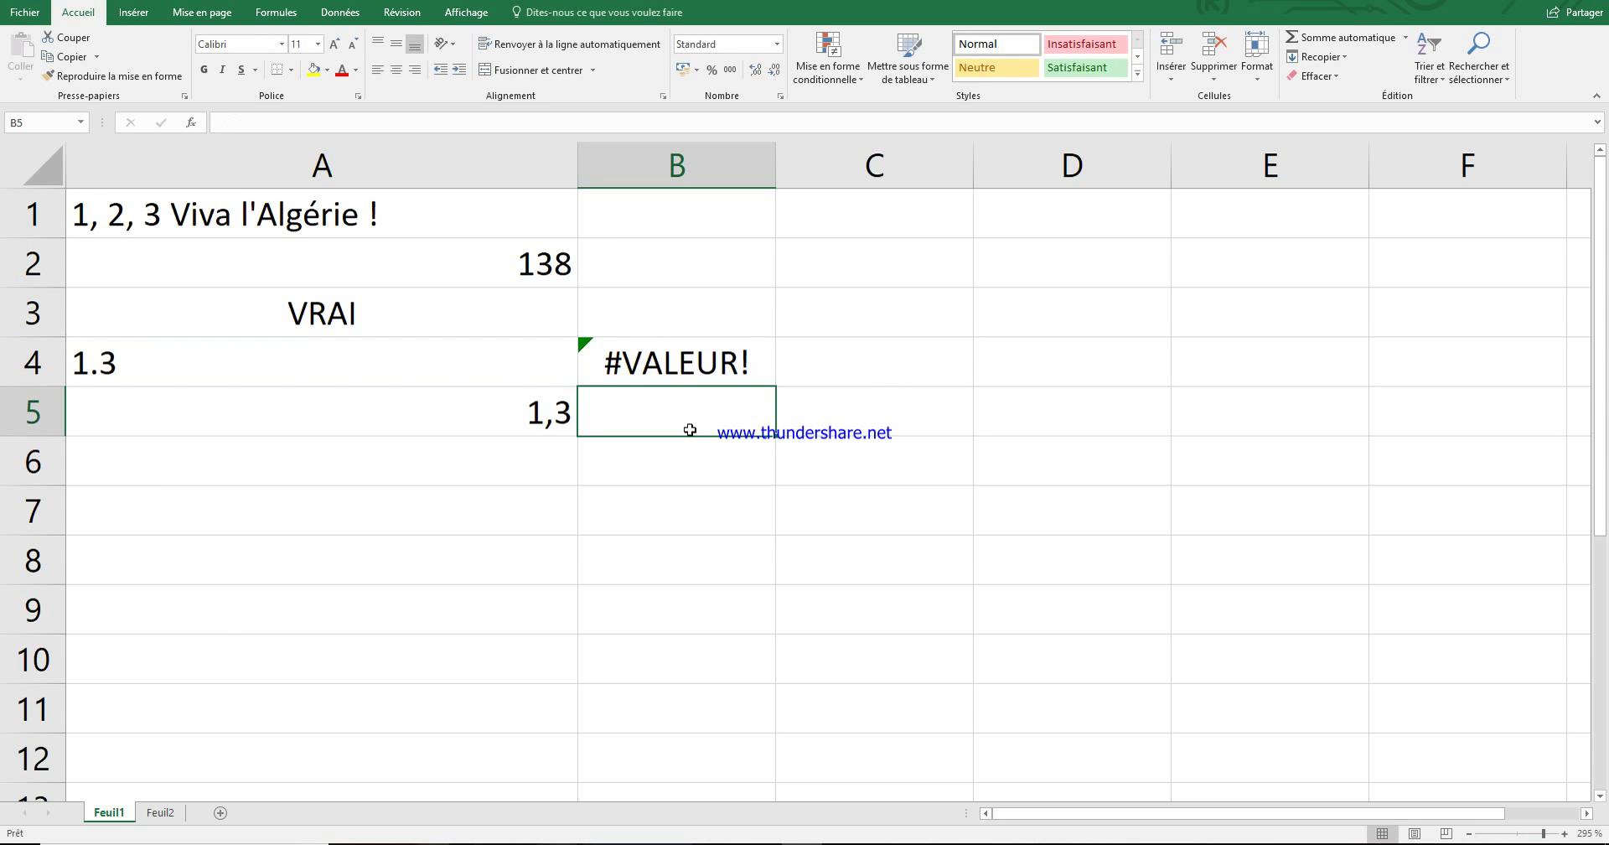
# - Enter a formula in cell B5 that adds 5 to the value of A5
pyautogui.write('=')
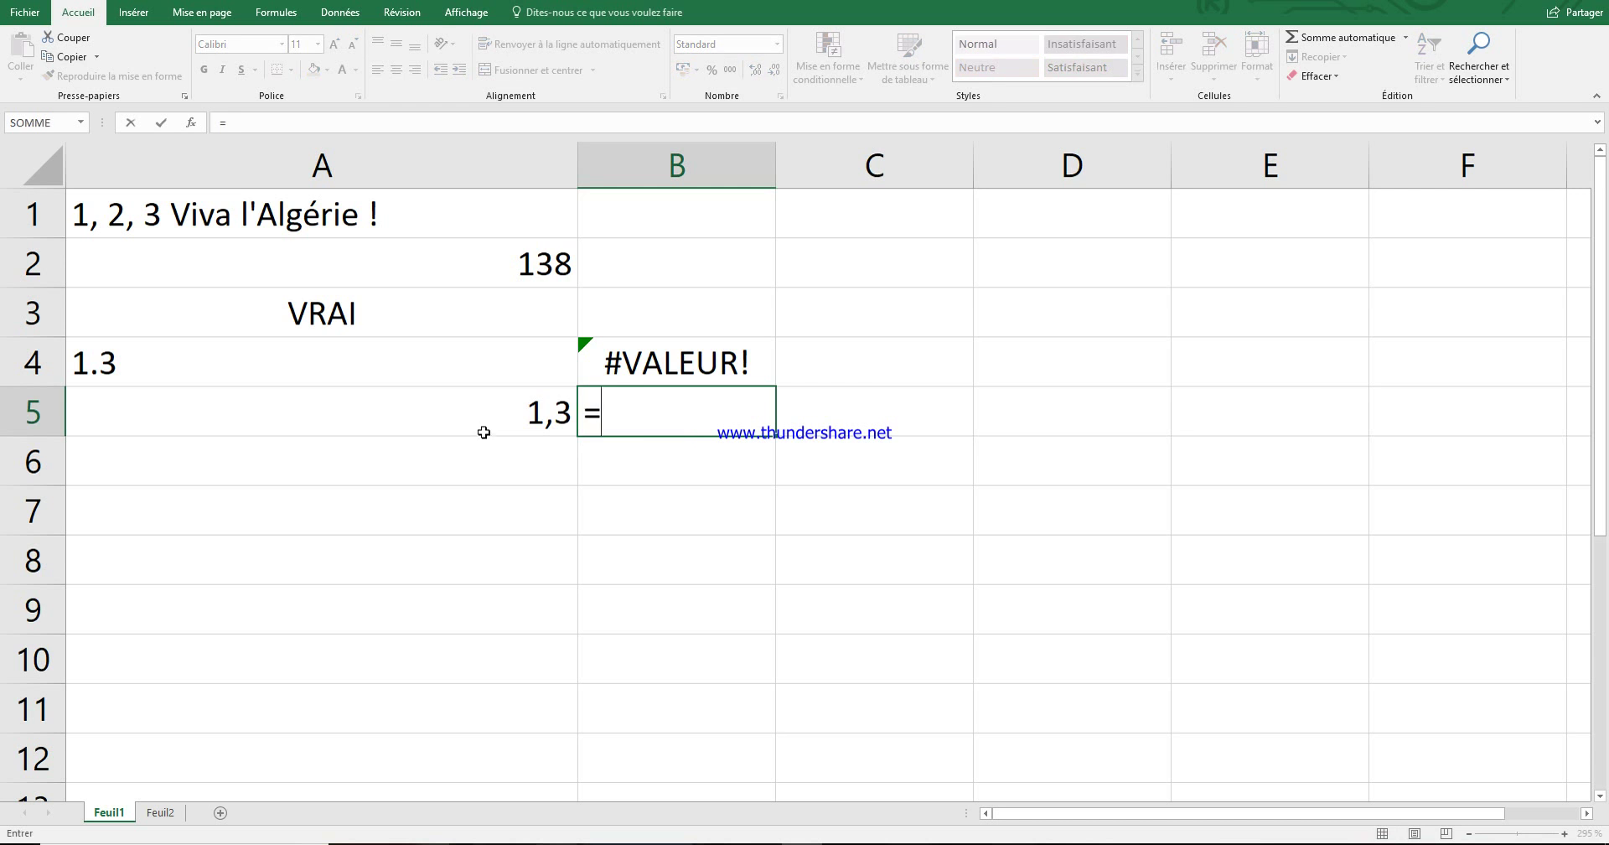
pyautogui.click(481, 420)
pyautogui.write('+5')
pyautogui.press('Return')
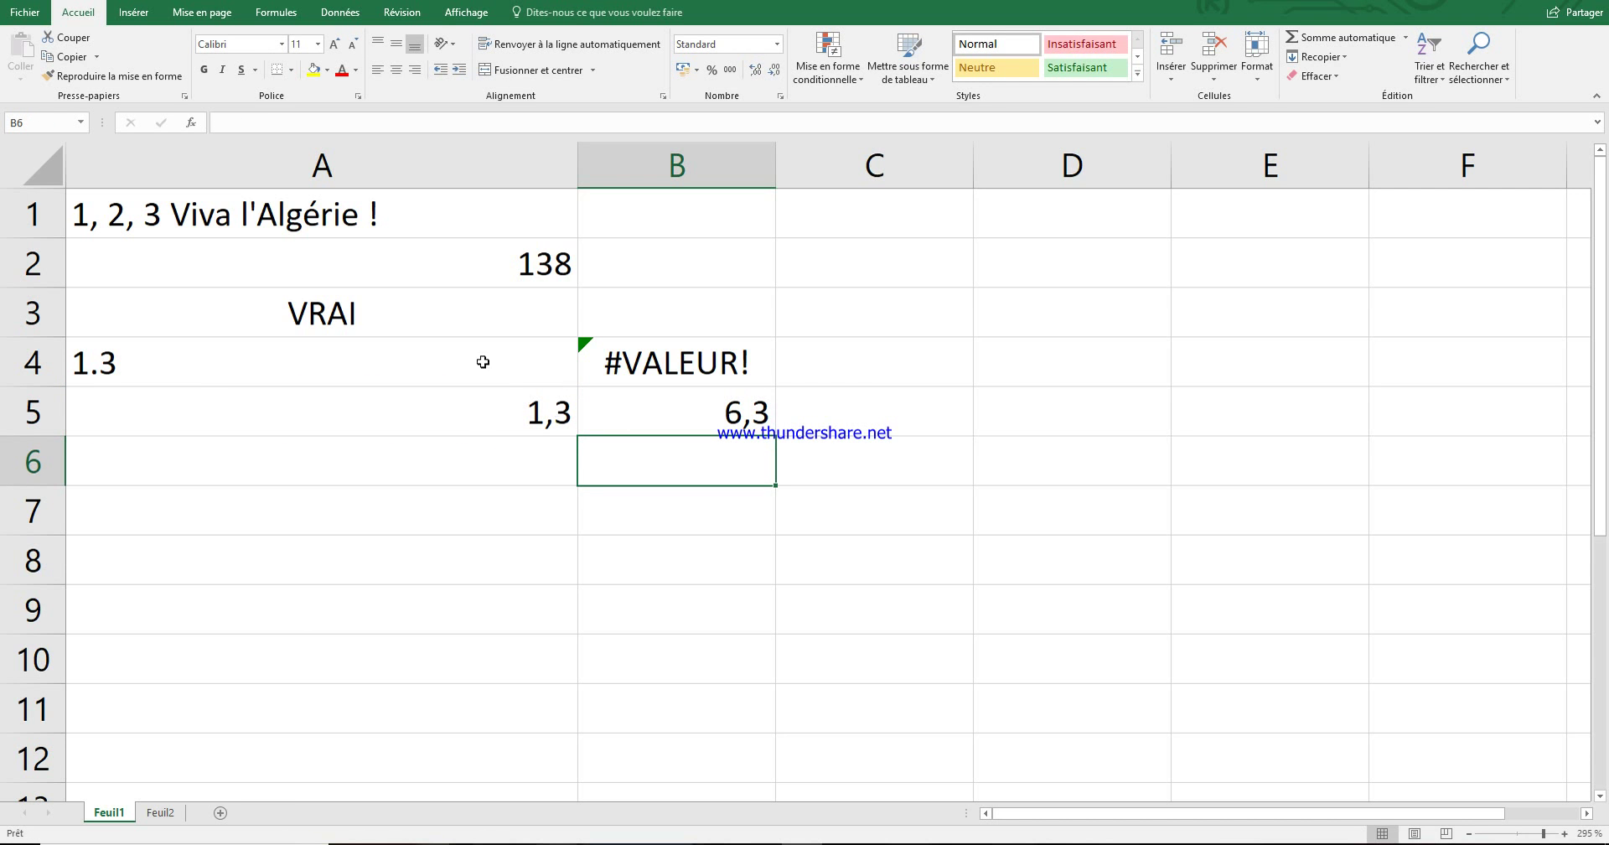
# - Replace the decimal point in cell A4 with a comma so that it contains 1,3
pyautogui.click(280, 376)
pyautogui.click(228, 124)
pyautogui.press('BackSpace')
pyautogui.write(',')
pyautogui.press('Return')
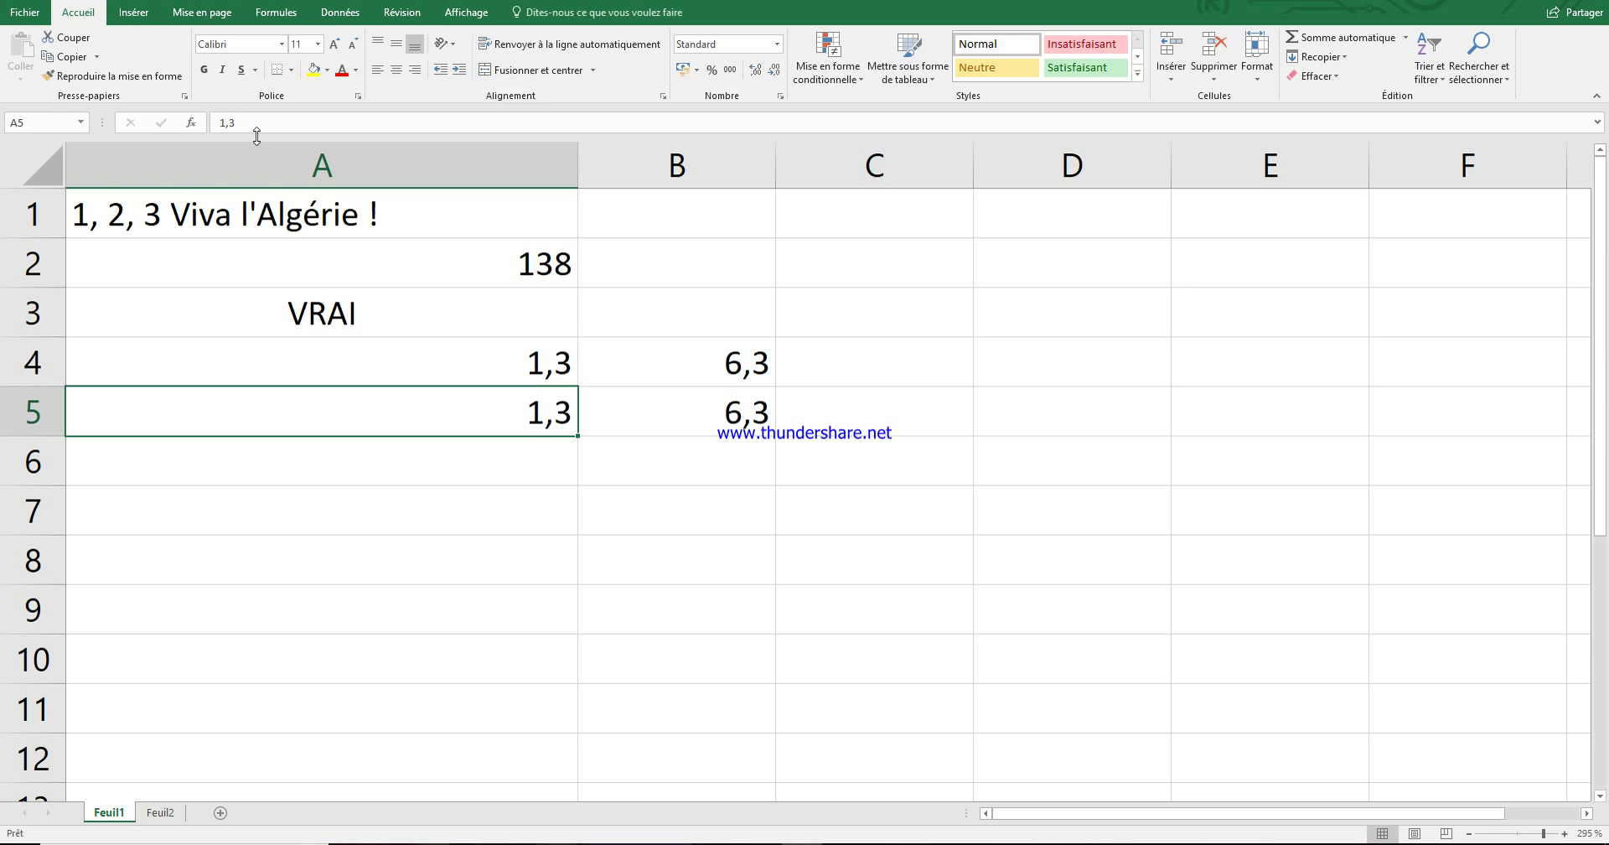
# - Clear the contents of the range A4:C10
pyautogui.moveTo(844, 647); pyautogui.dragTo(275, 368)
pyautogui.press('Delete')
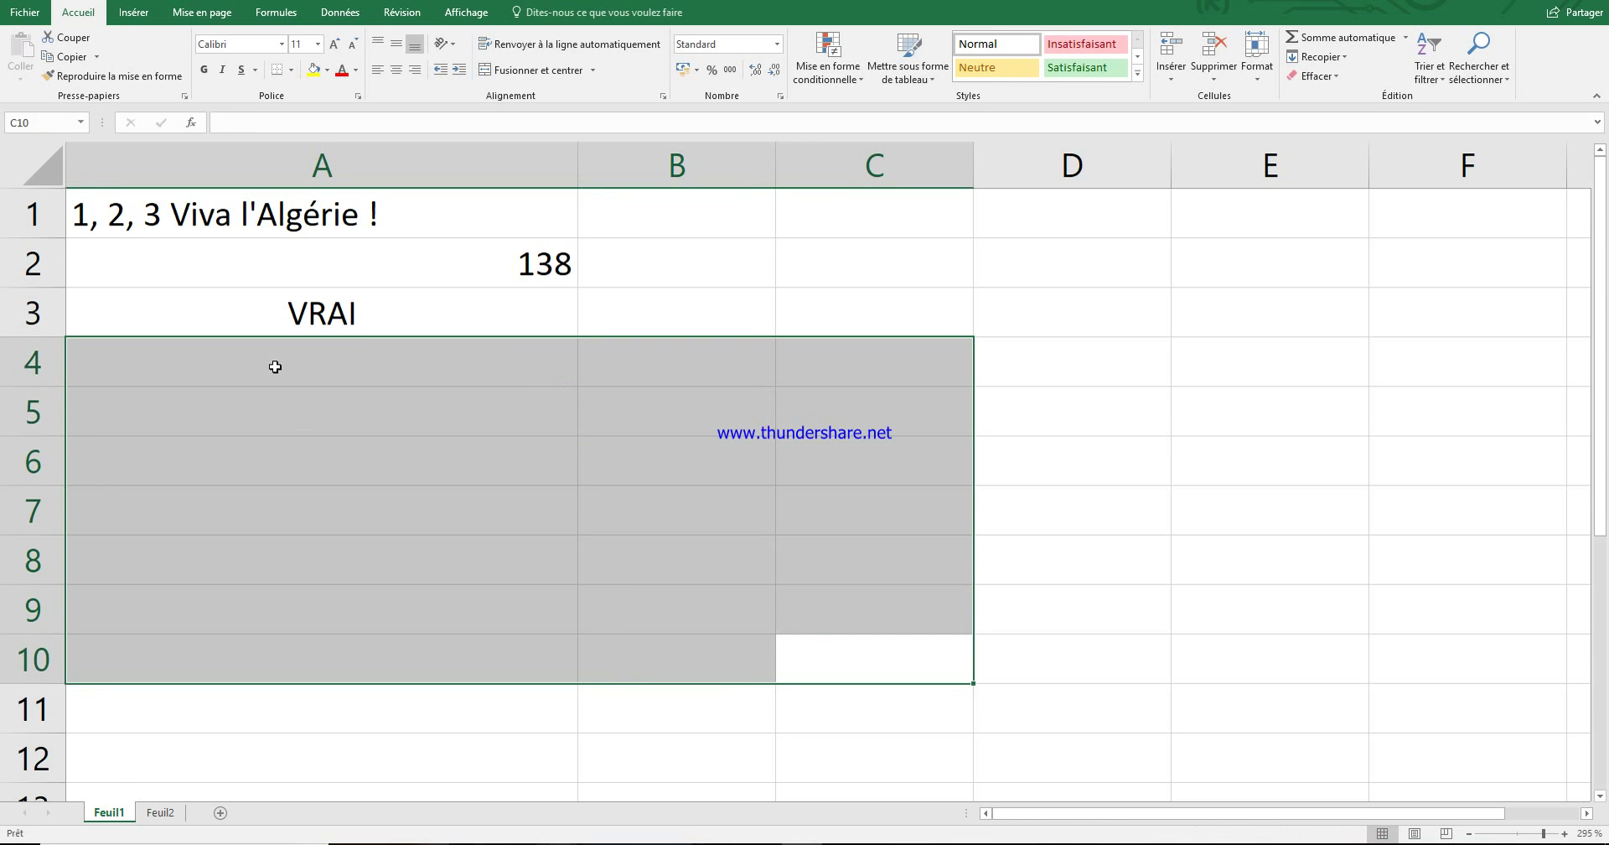
pyautogui.click(625, 324)
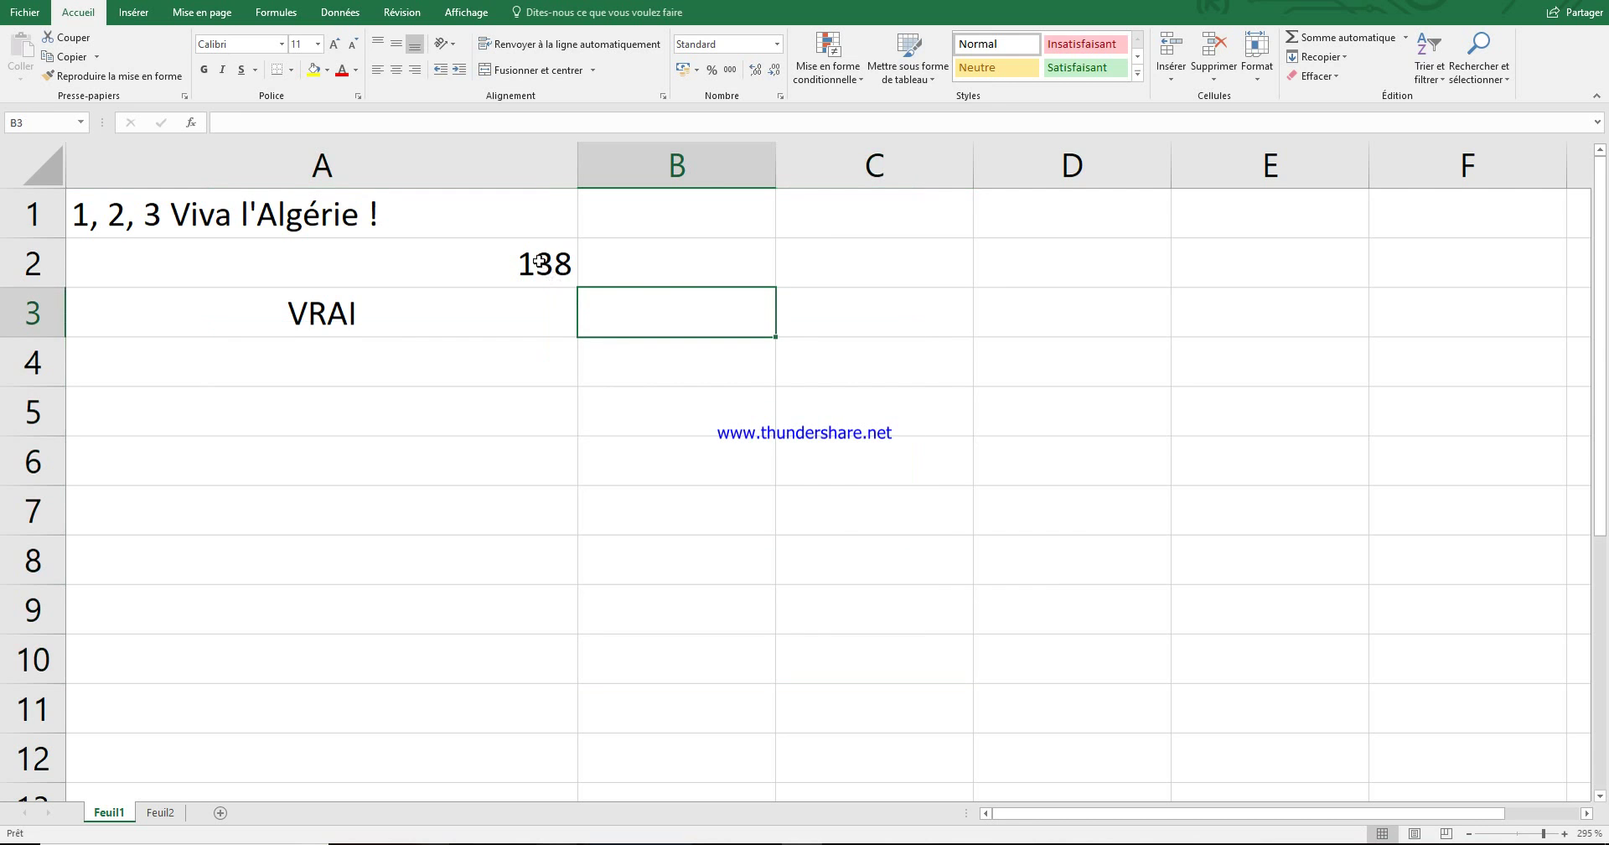
pyautogui.click(500, 403)
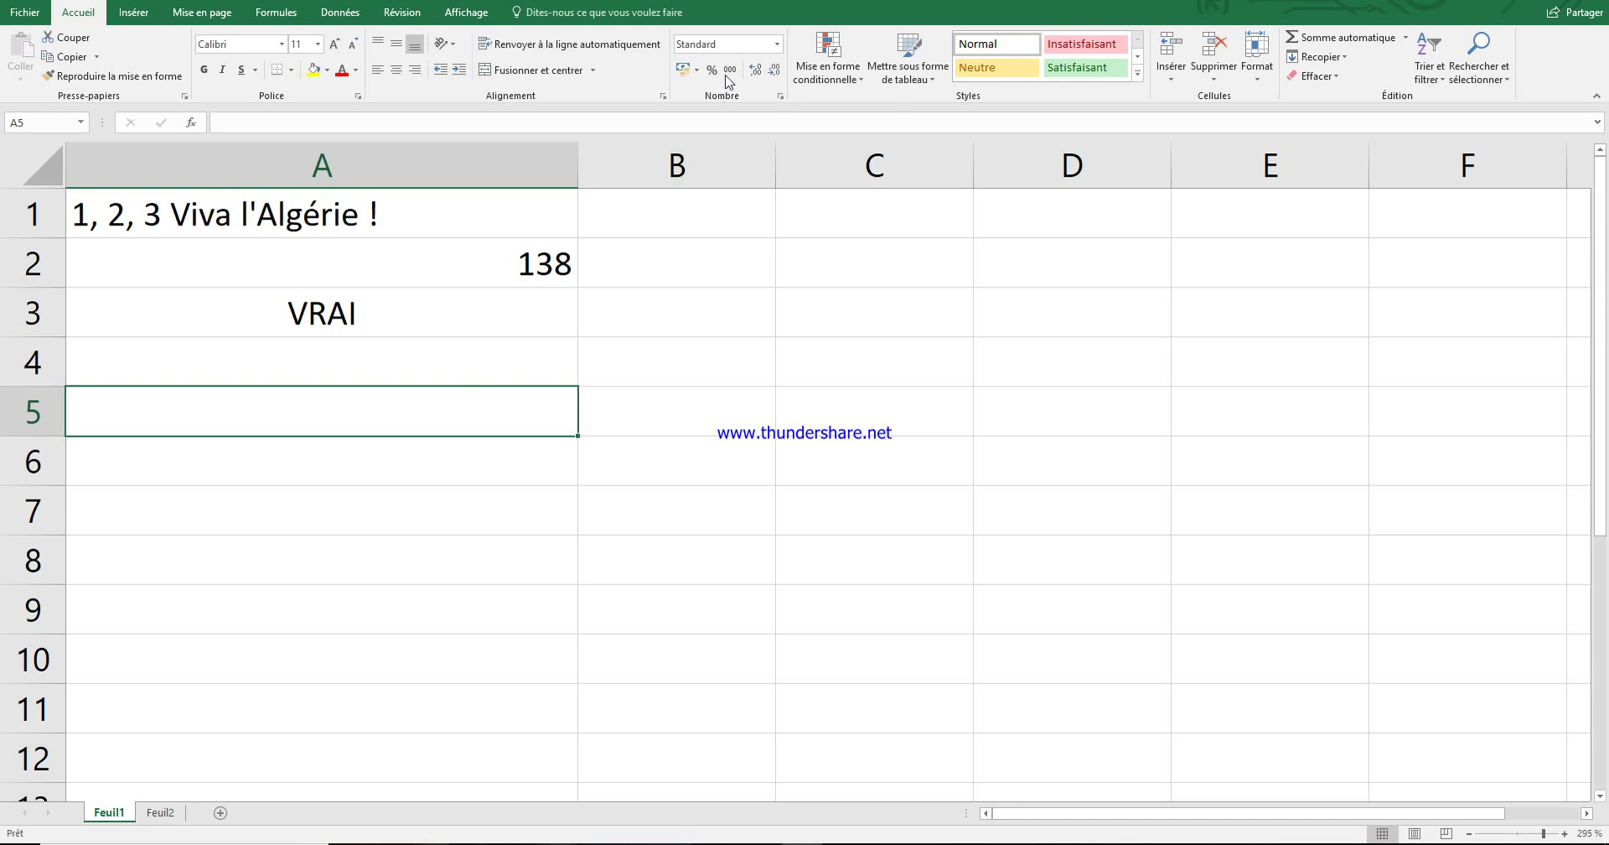
pyautogui.click(777, 46)
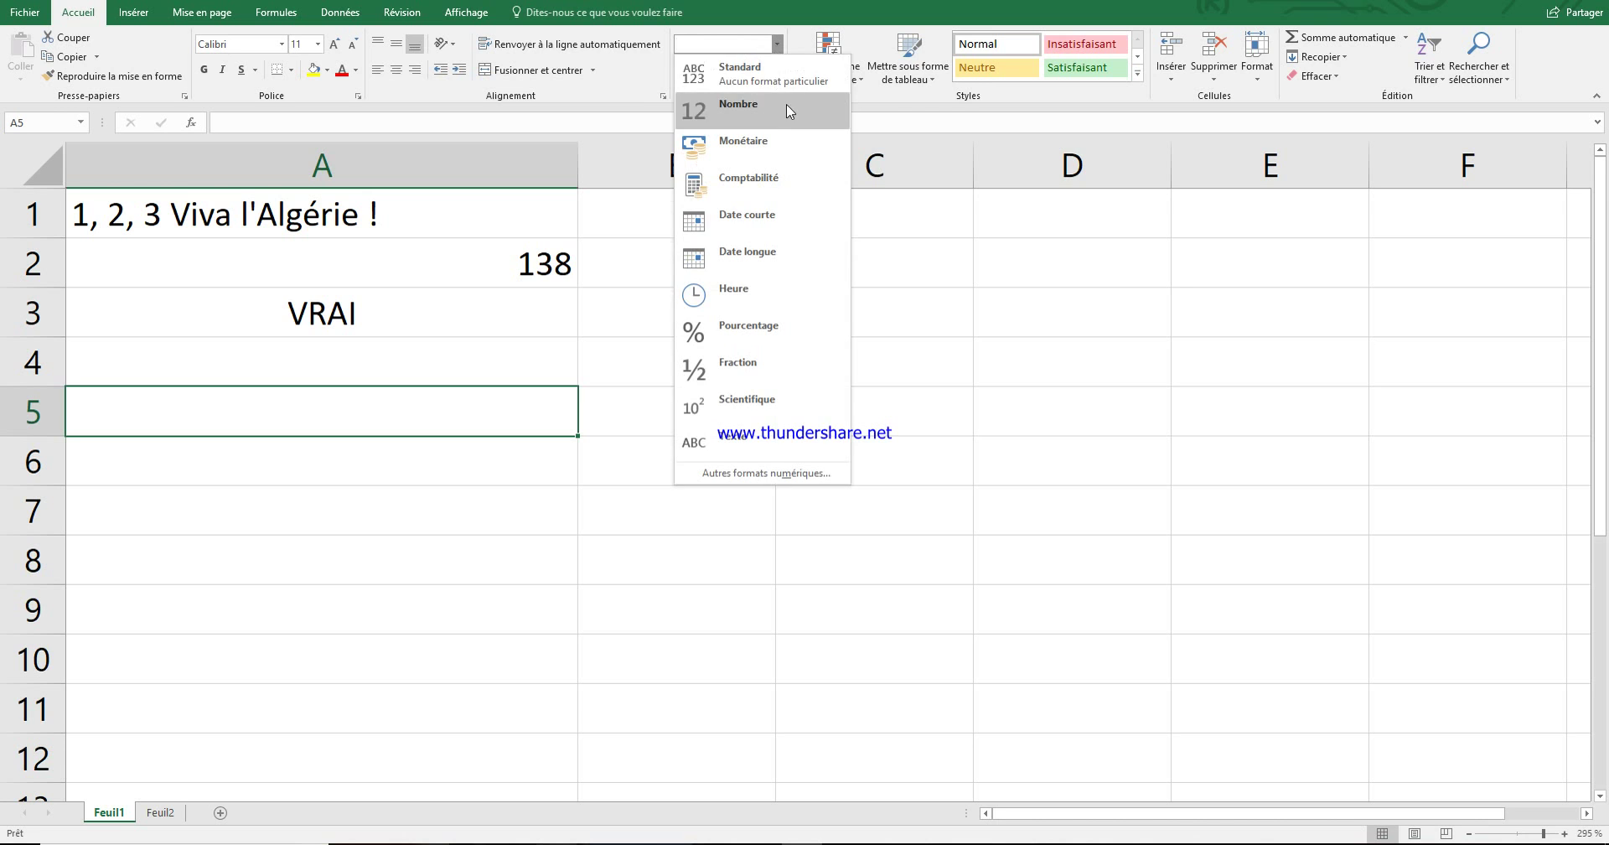
pyautogui.click(912, 330)
# - Enter 5 in cell C3 and apply the Monétaire number format to it
pyautogui.click(906, 327)
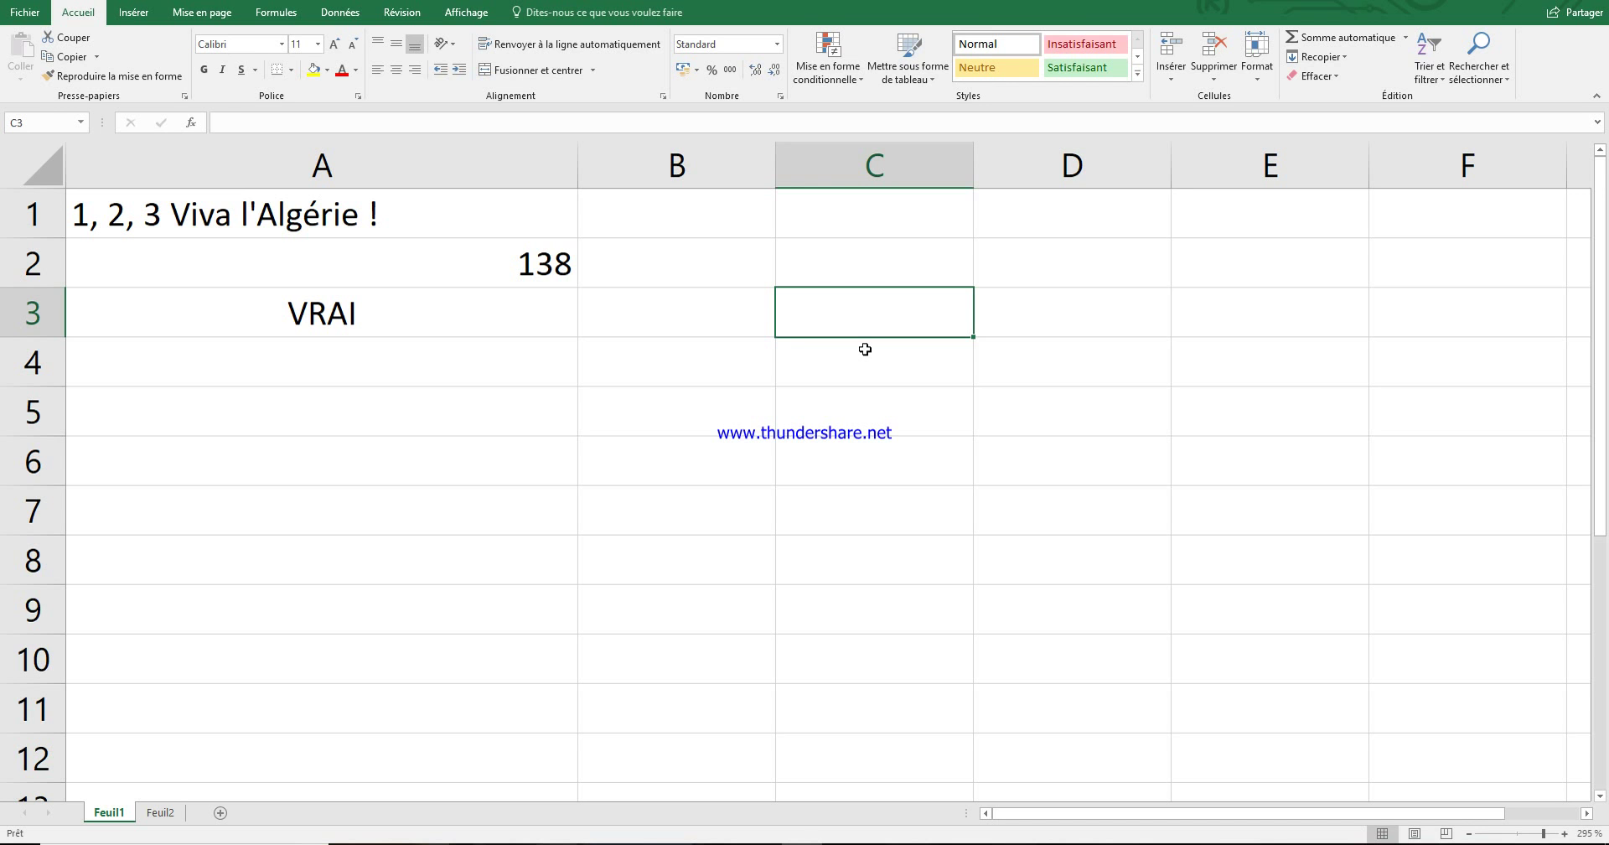
pyautogui.write('5')
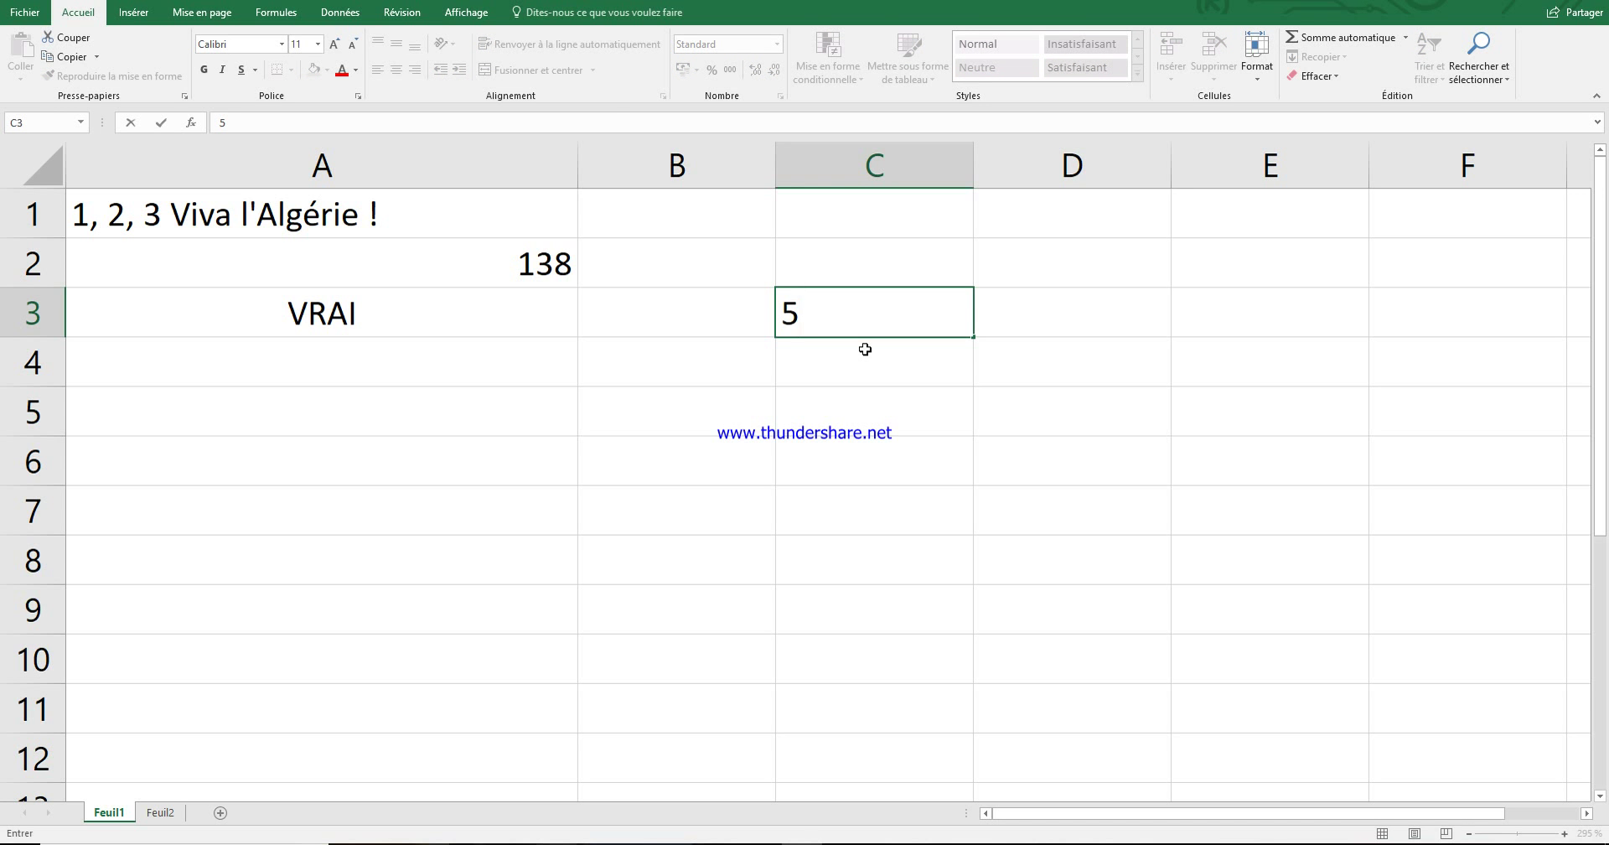
pyautogui.press('Return')
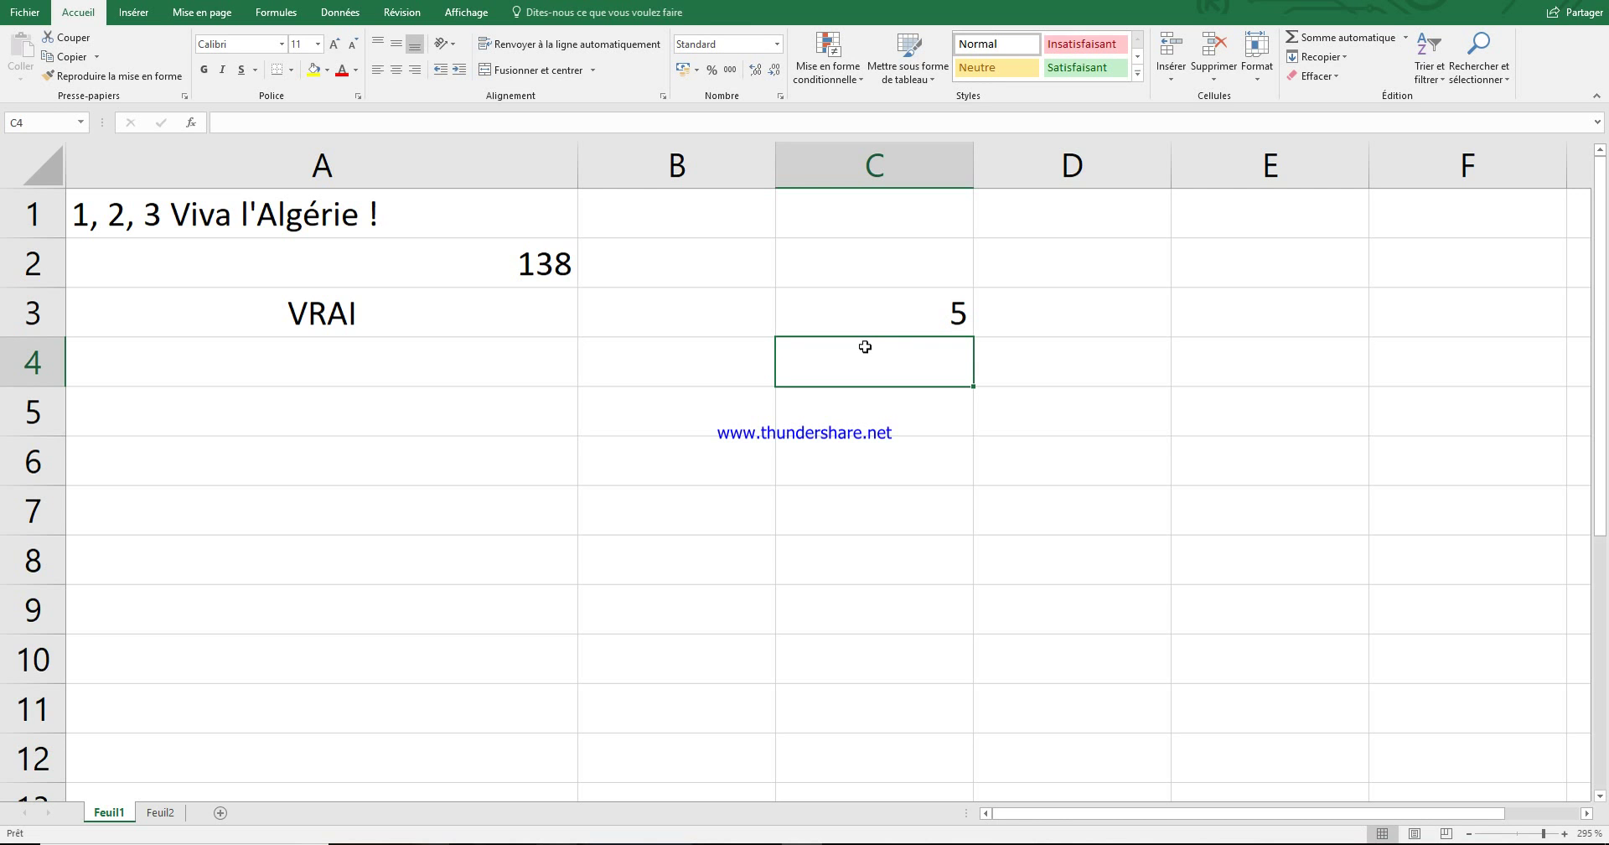
pyautogui.click(959, 310)
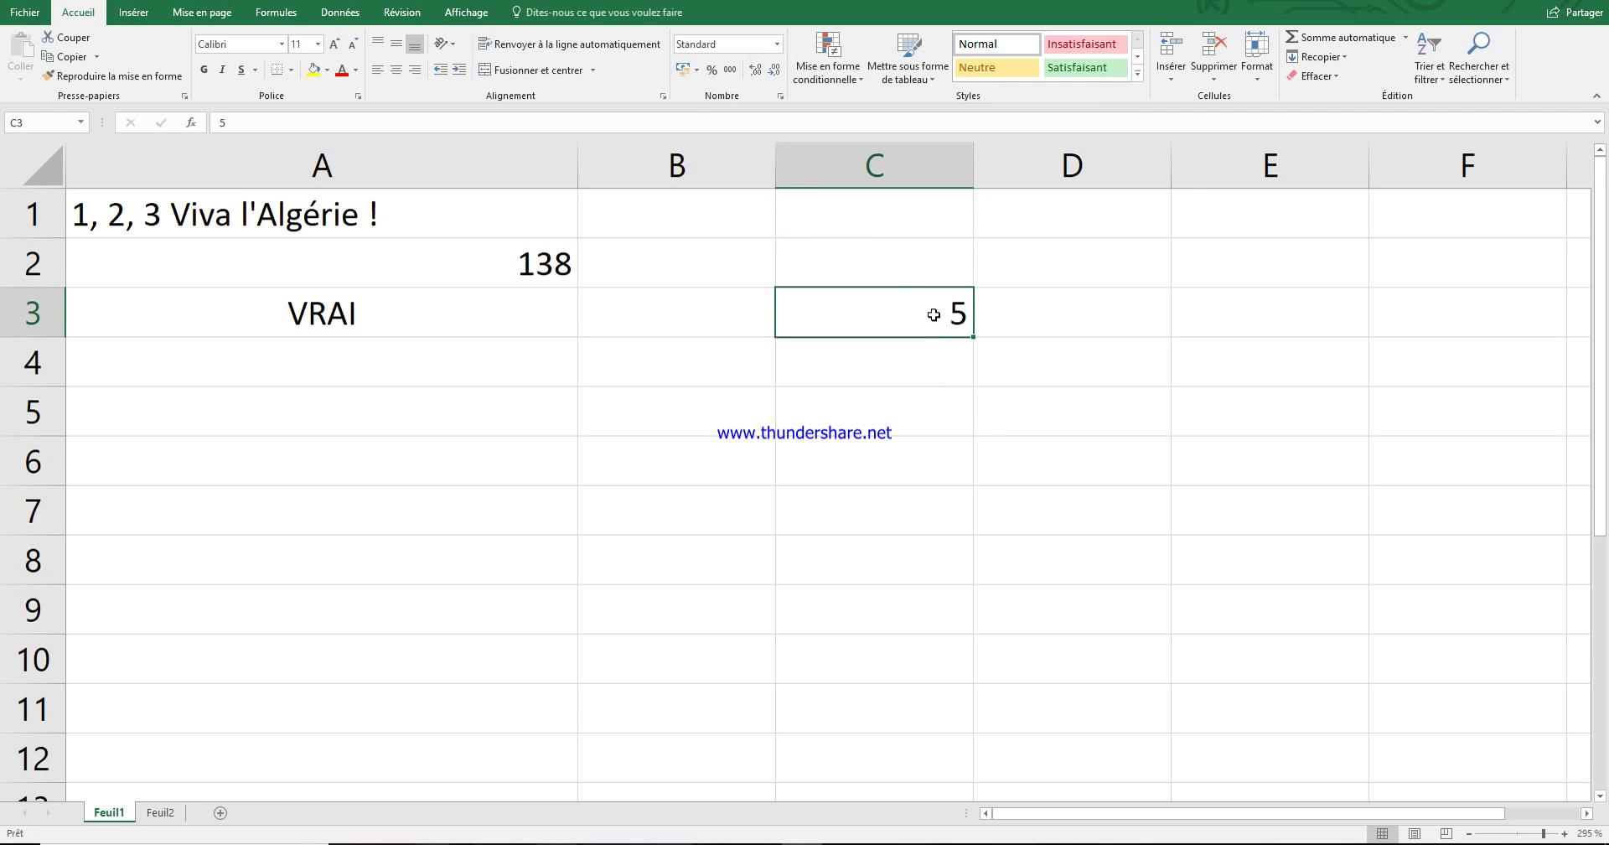
pyautogui.click(777, 44)
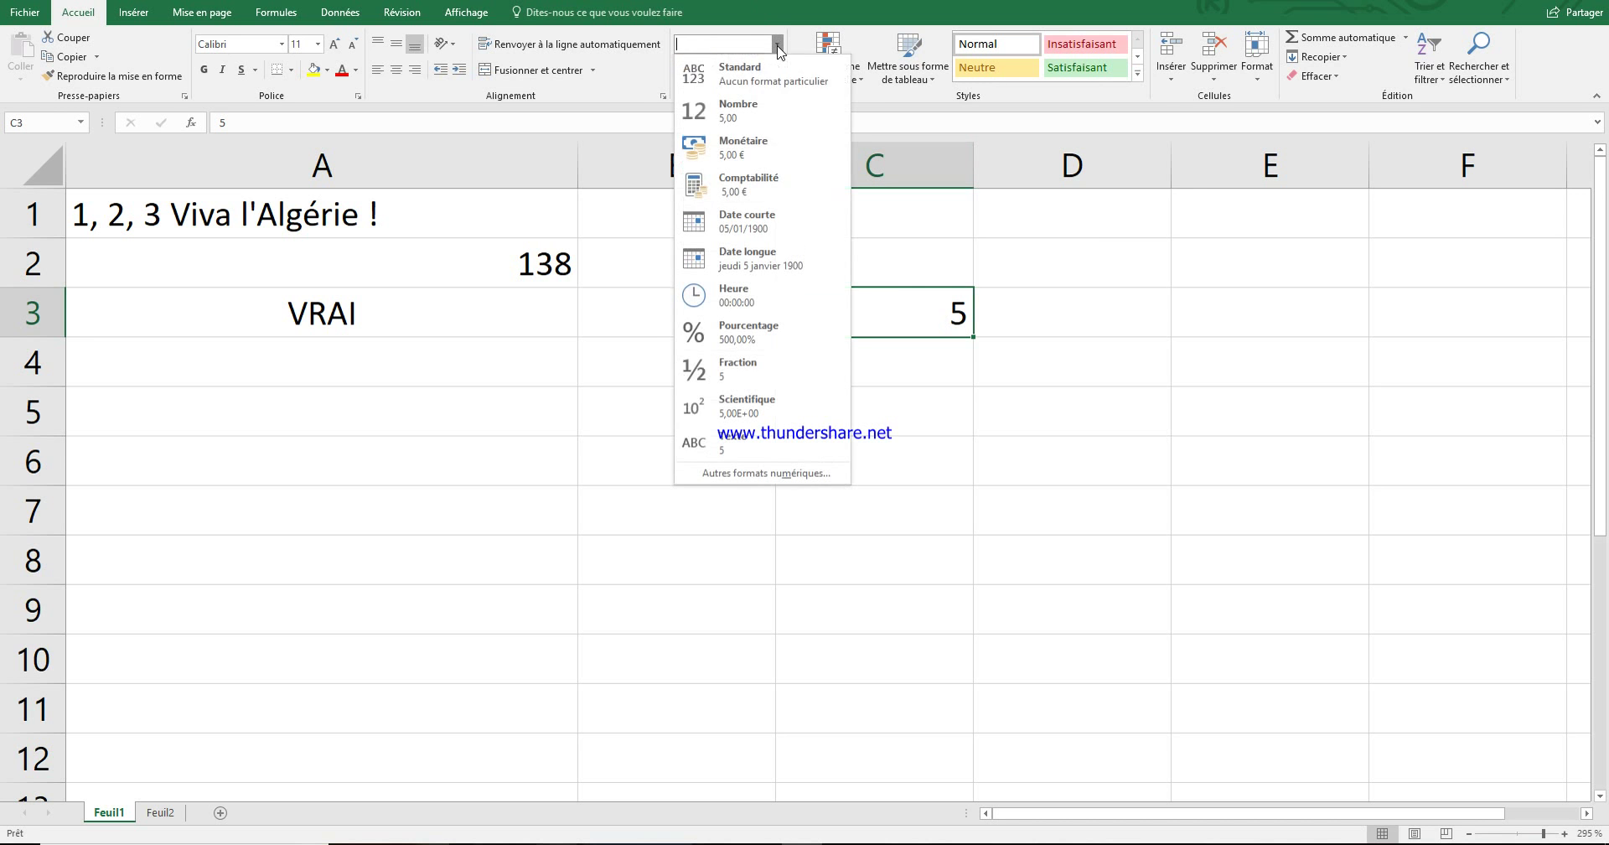
pyautogui.click(768, 155)
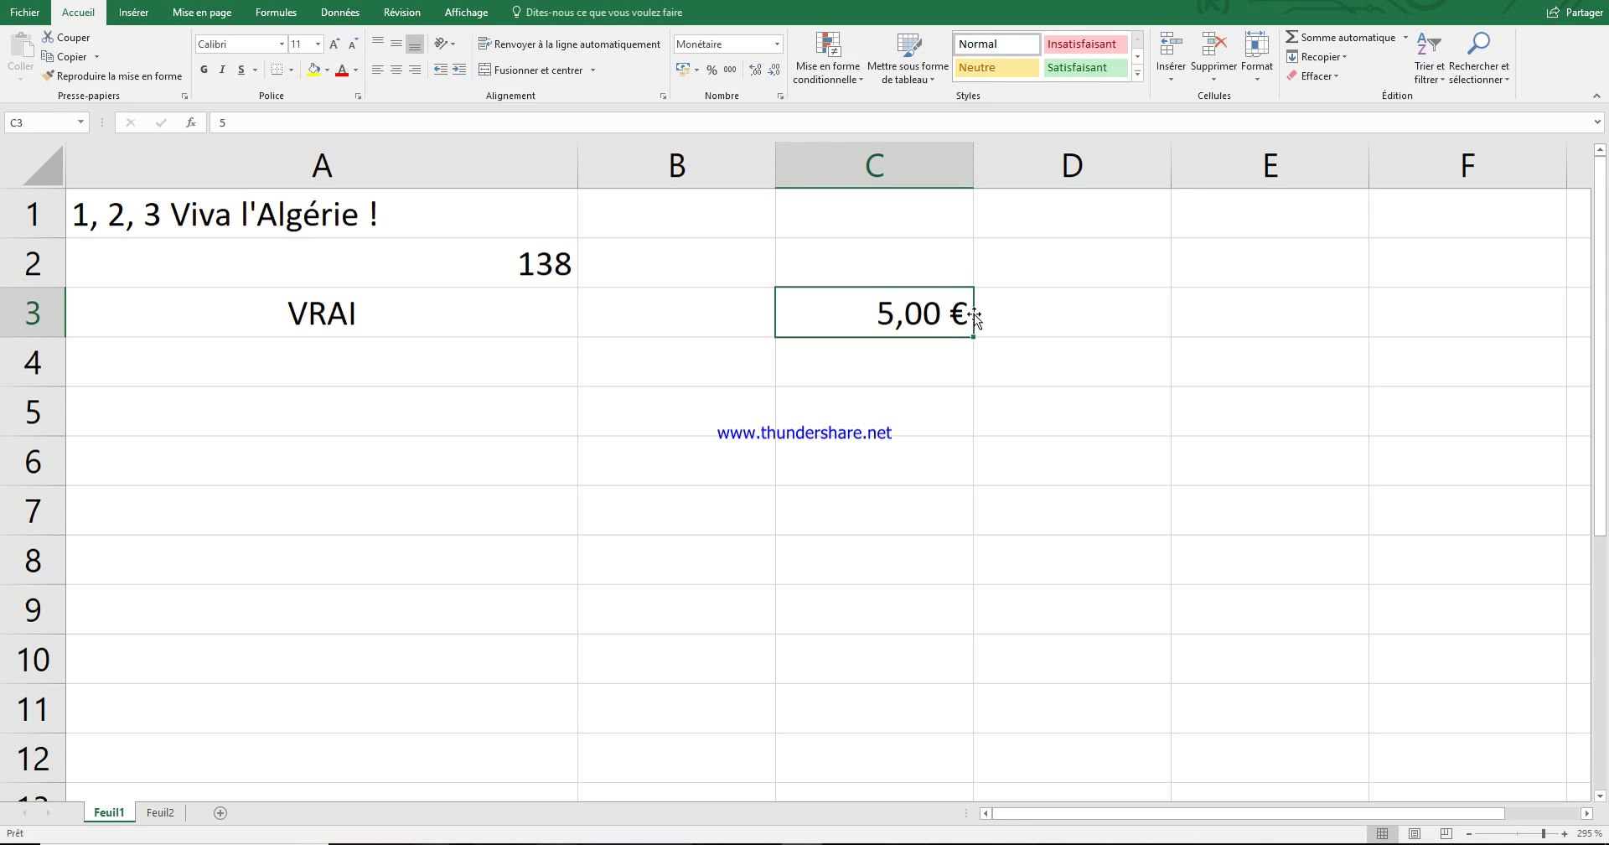
# - Clear the contents of cell C3
pyautogui.press('Delete')
pyautogui.click(777, 44)
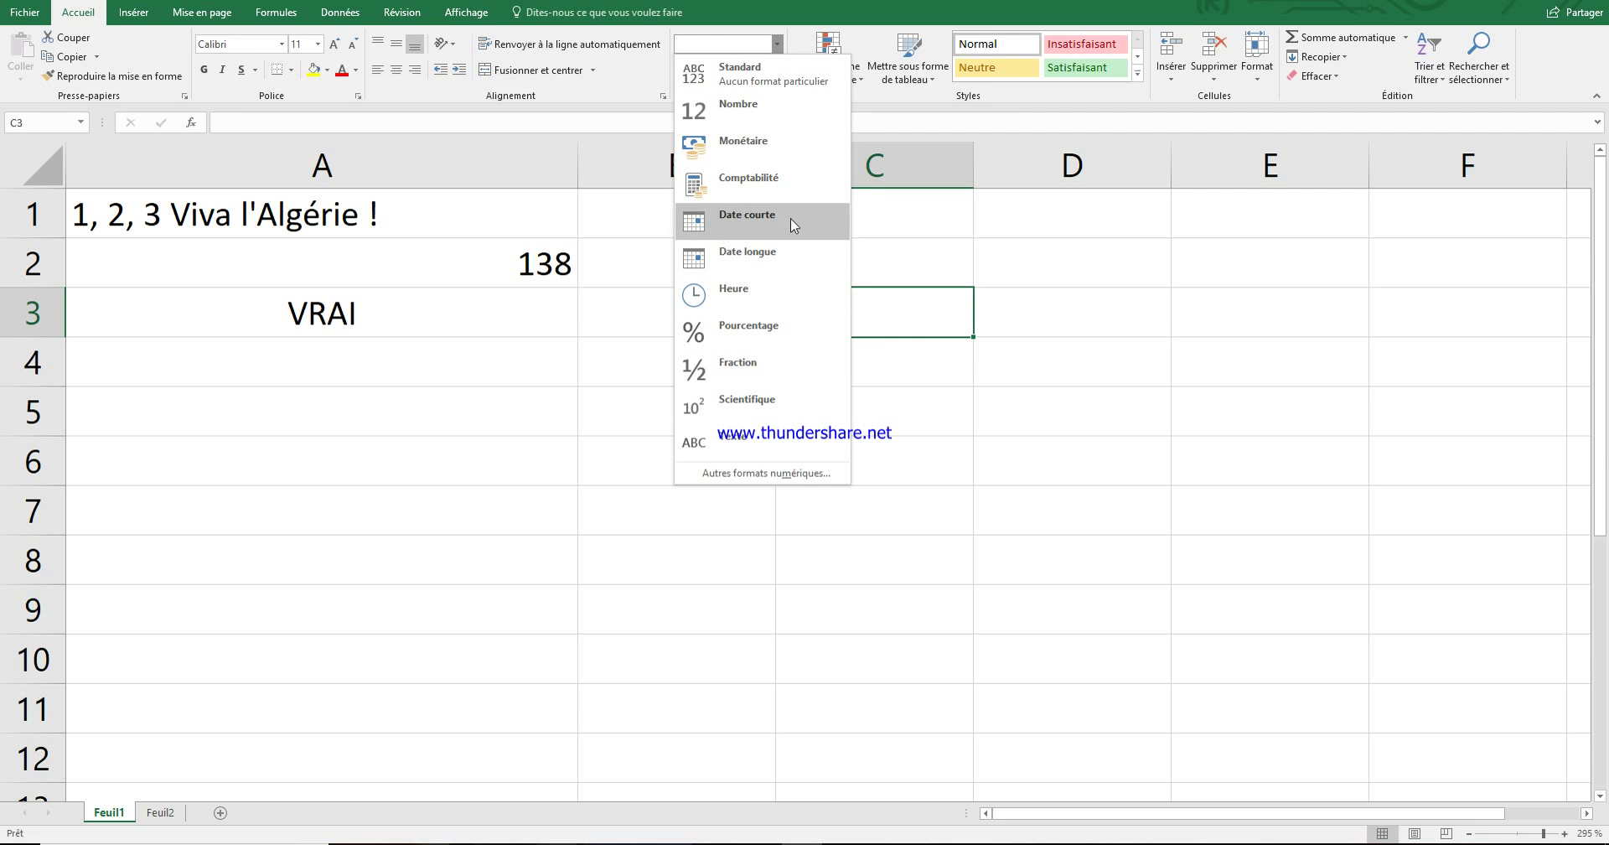
pyautogui.click(929, 287)
# - Enter the date 24/02/2018 in cell C2 and change that cell's number format to Standard
pyautogui.click(900, 267)
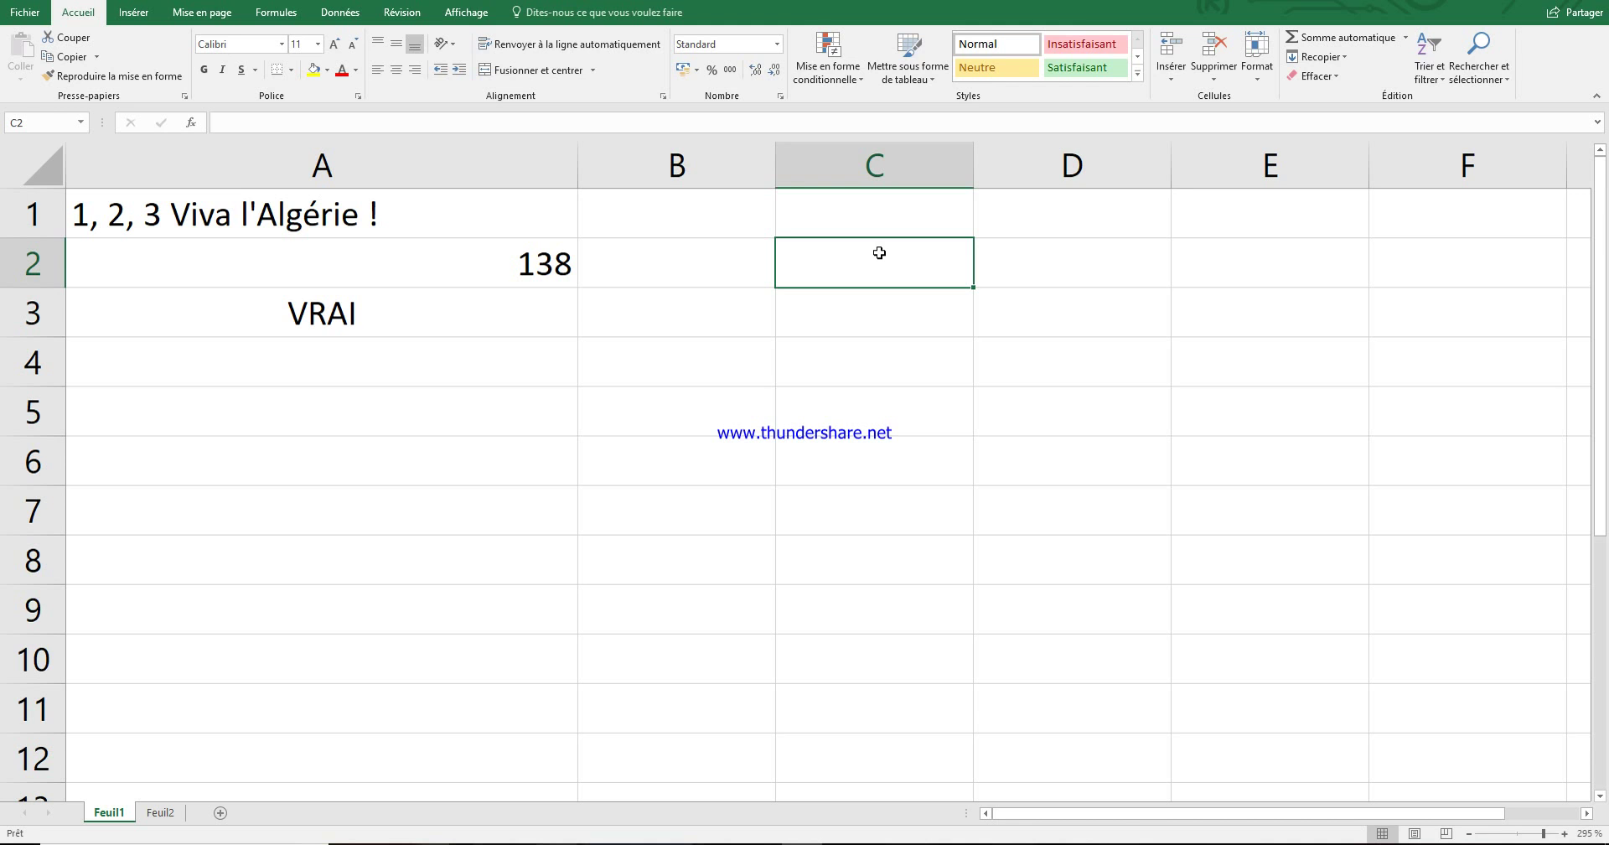
pyautogui.write('24/')
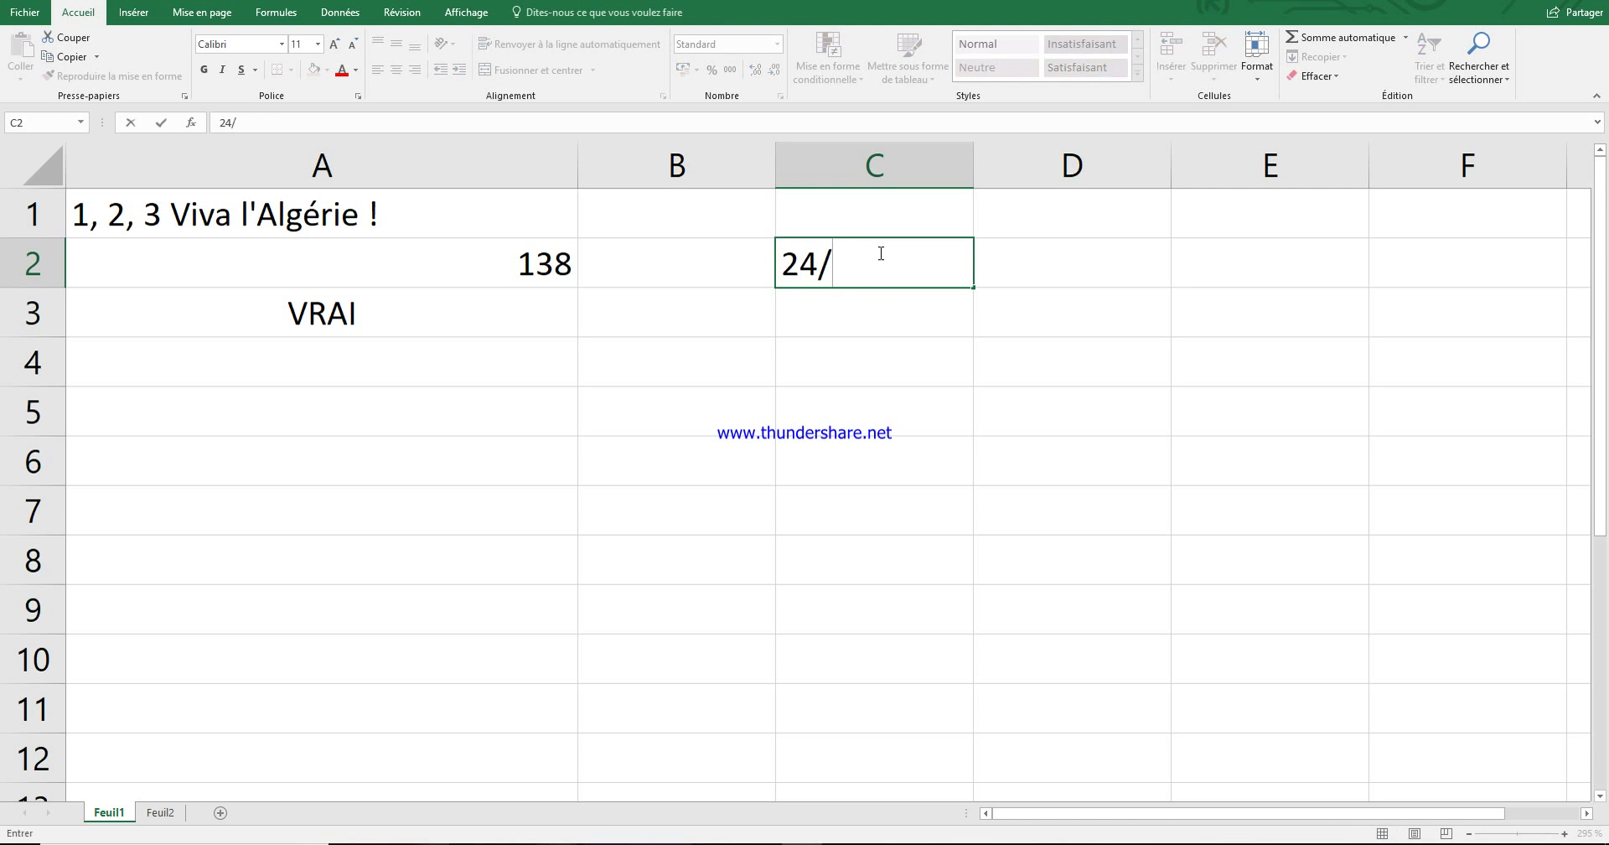
pyautogui.write('02/2018')
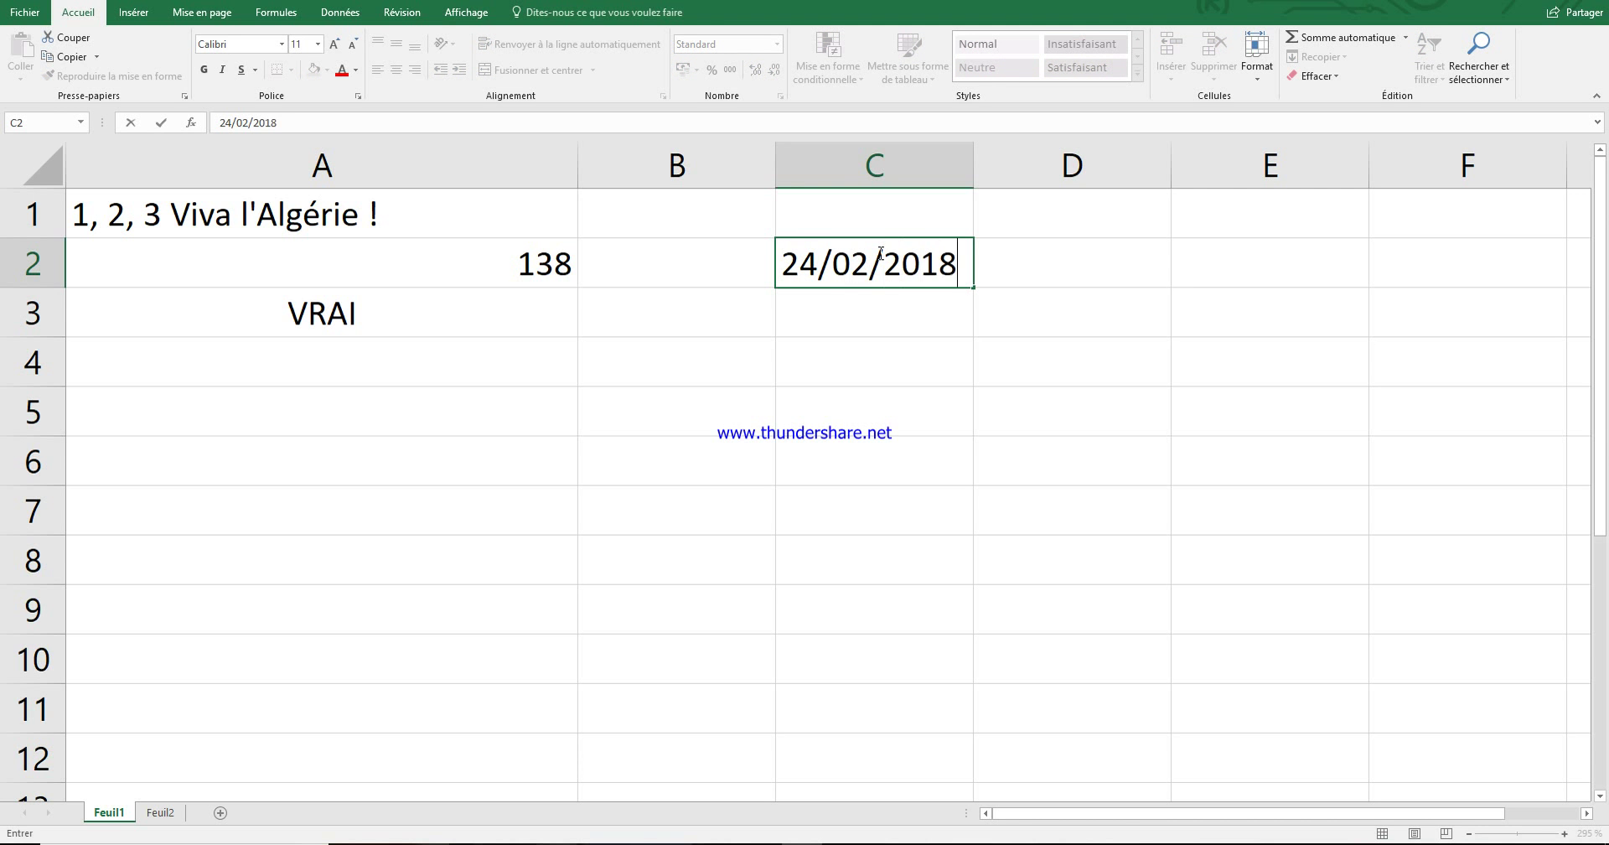
pyautogui.press('Return')
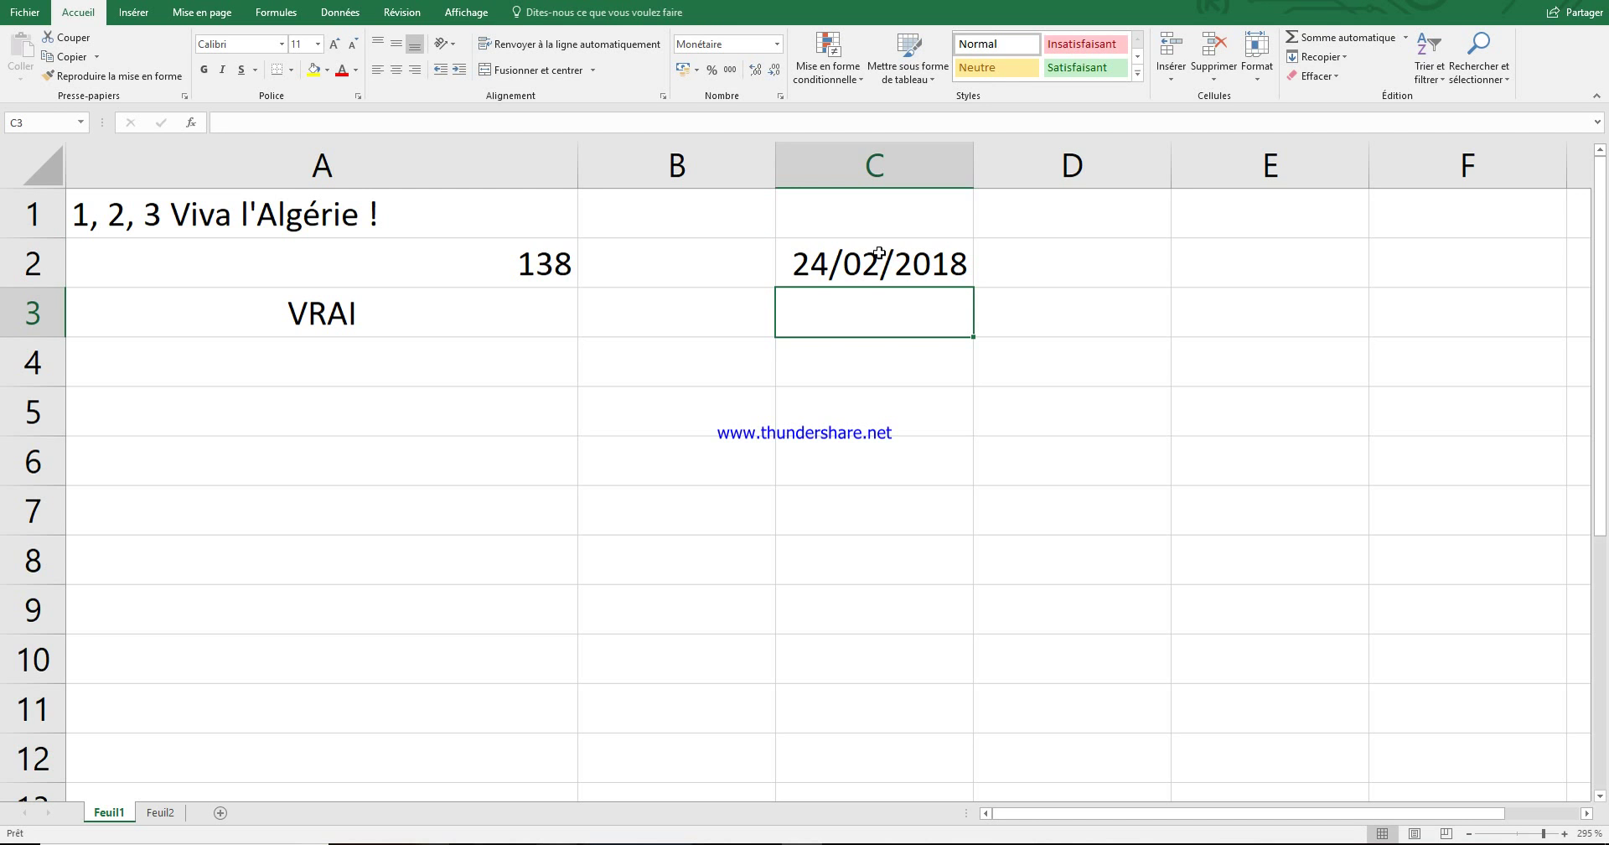
pyautogui.click(878, 253)
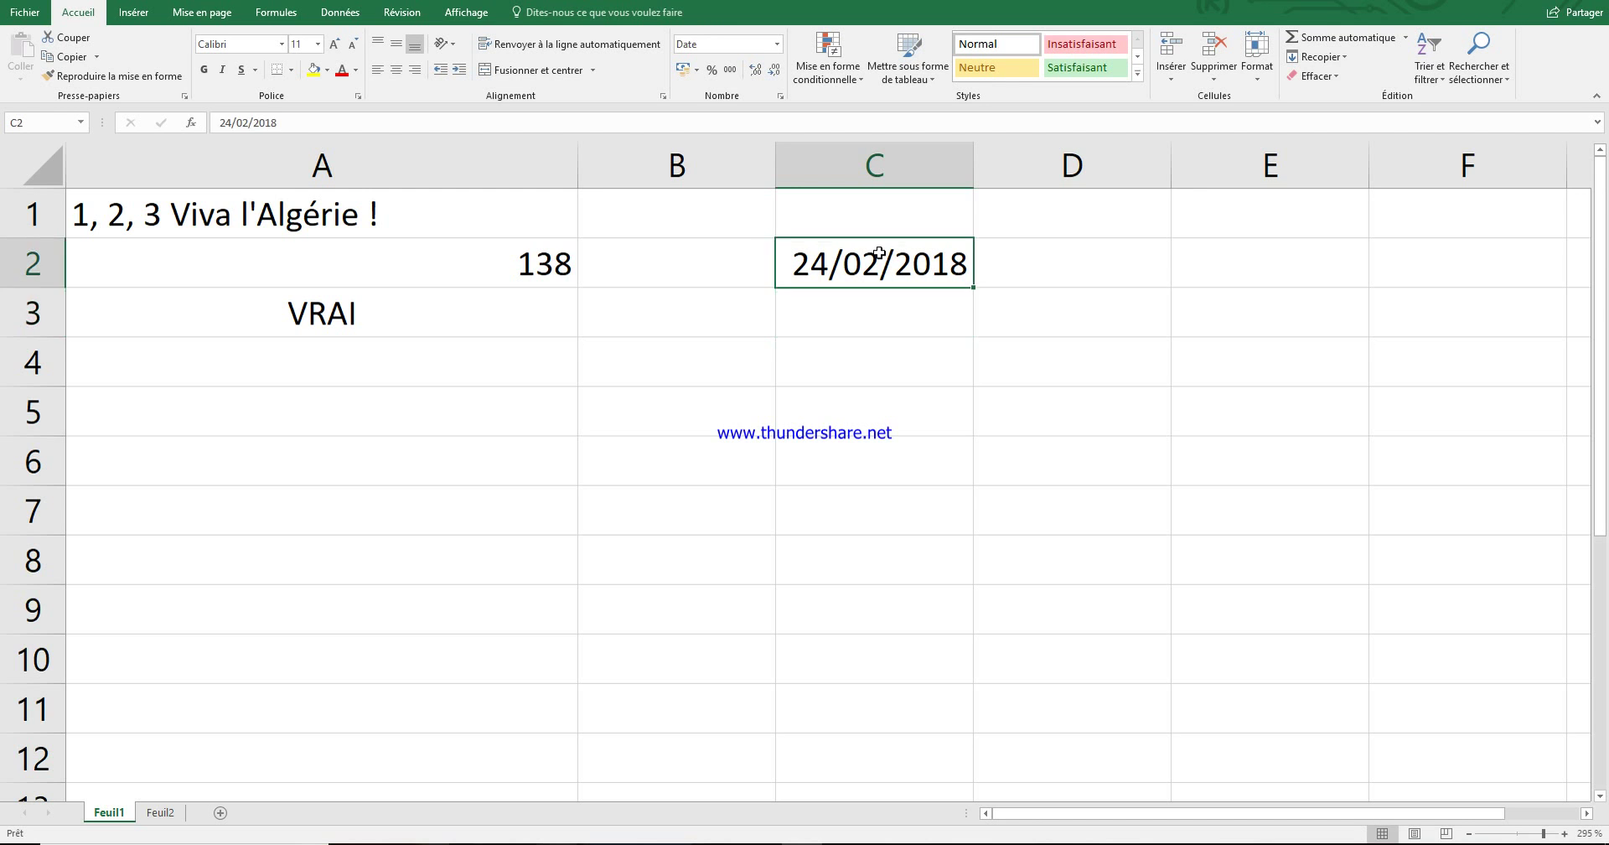
pyautogui.click(777, 43)
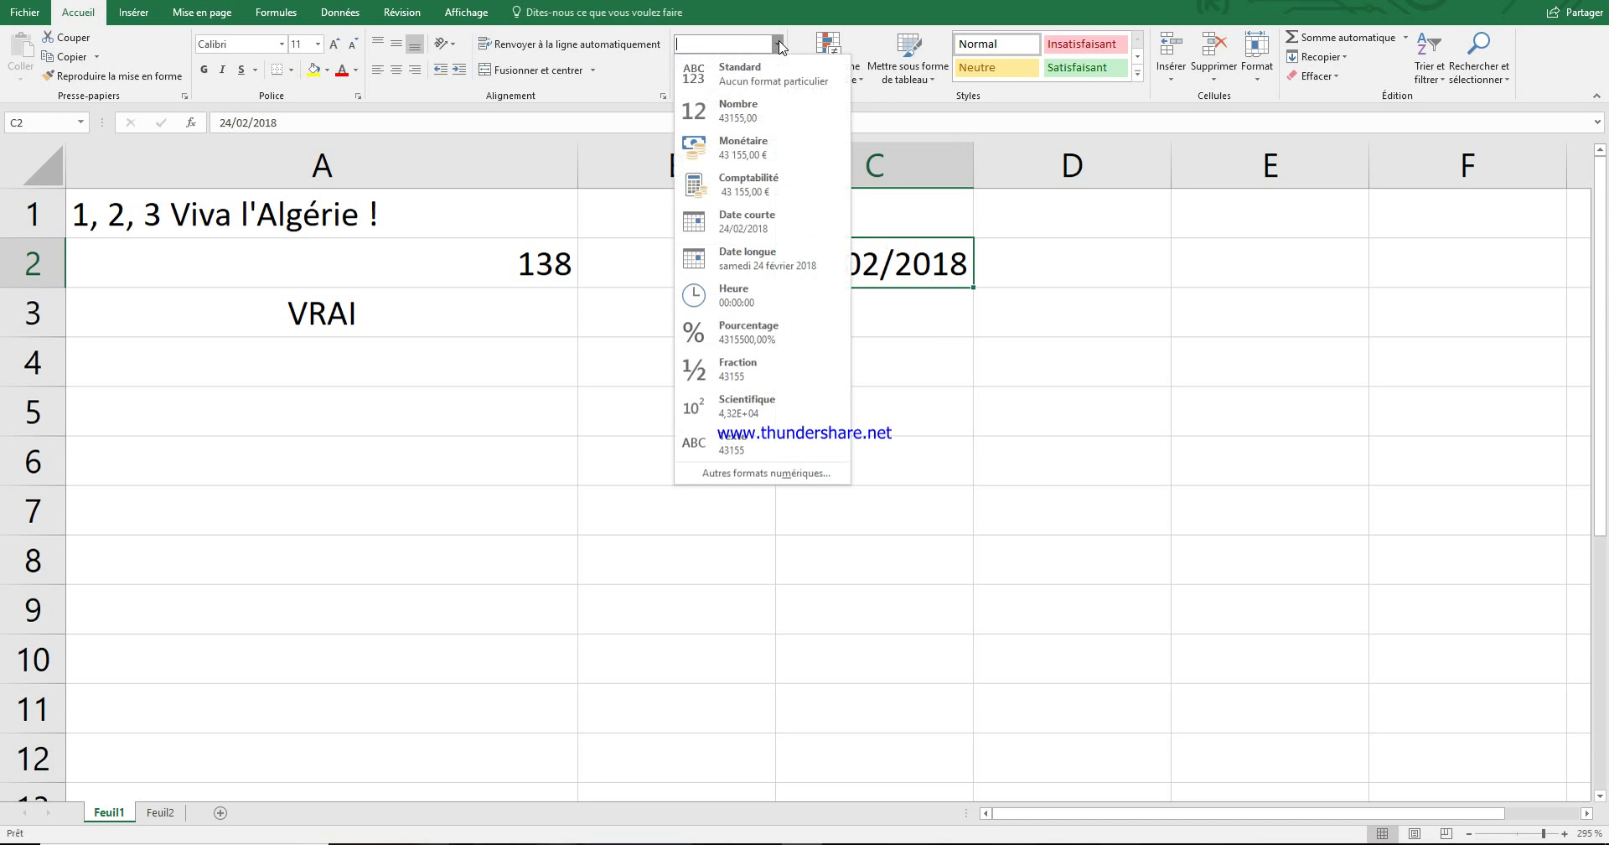
pyautogui.click(773, 67)
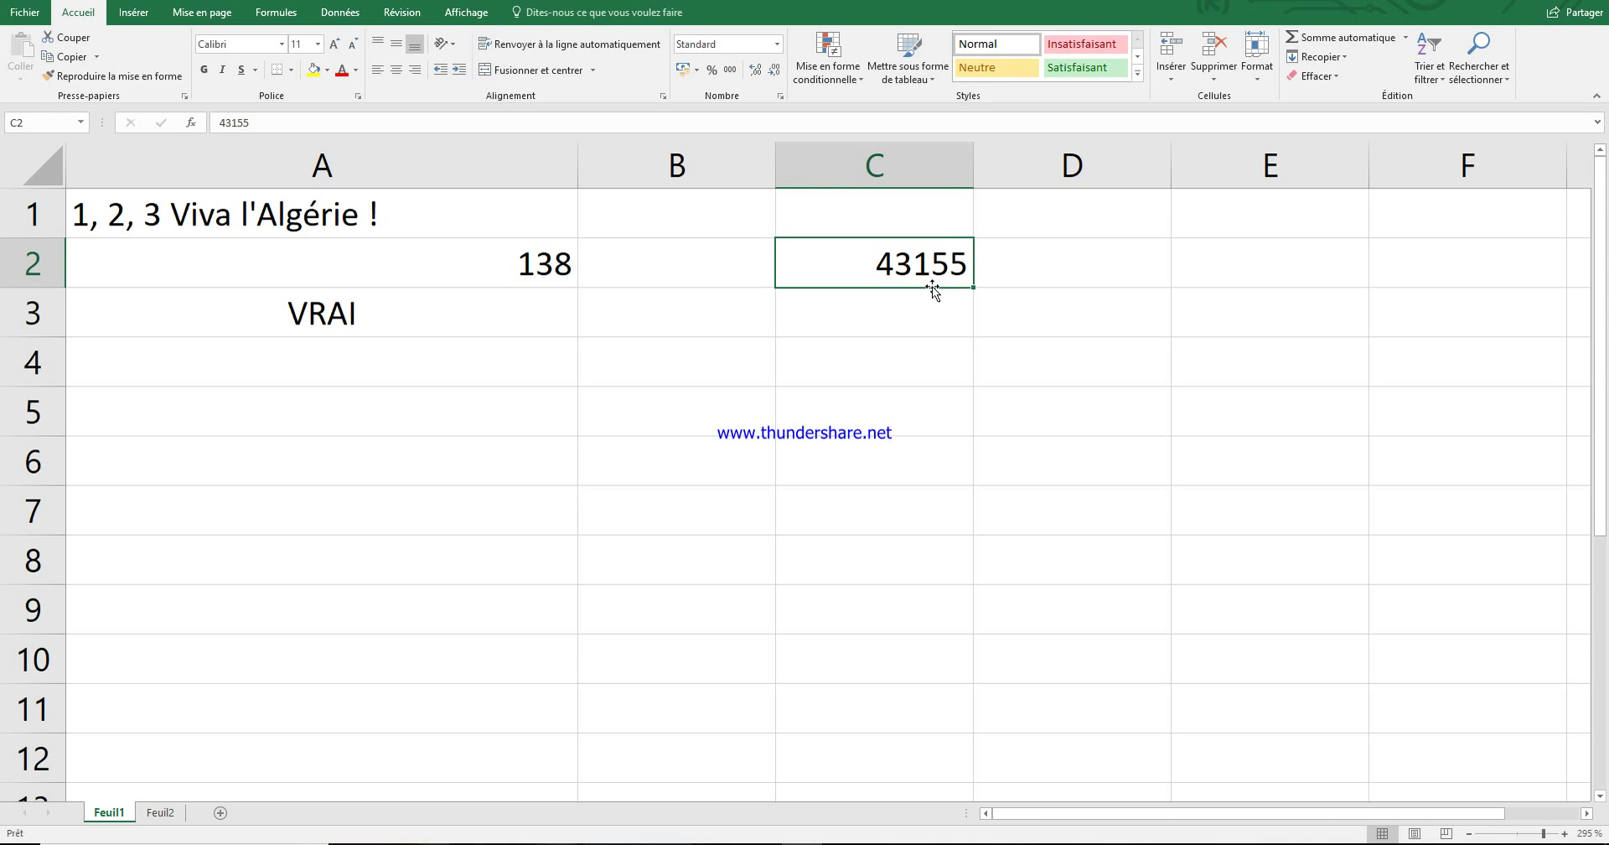
# - Enter 1 in cell D2 and apply the Date courte format to it
pyautogui.press('Right')
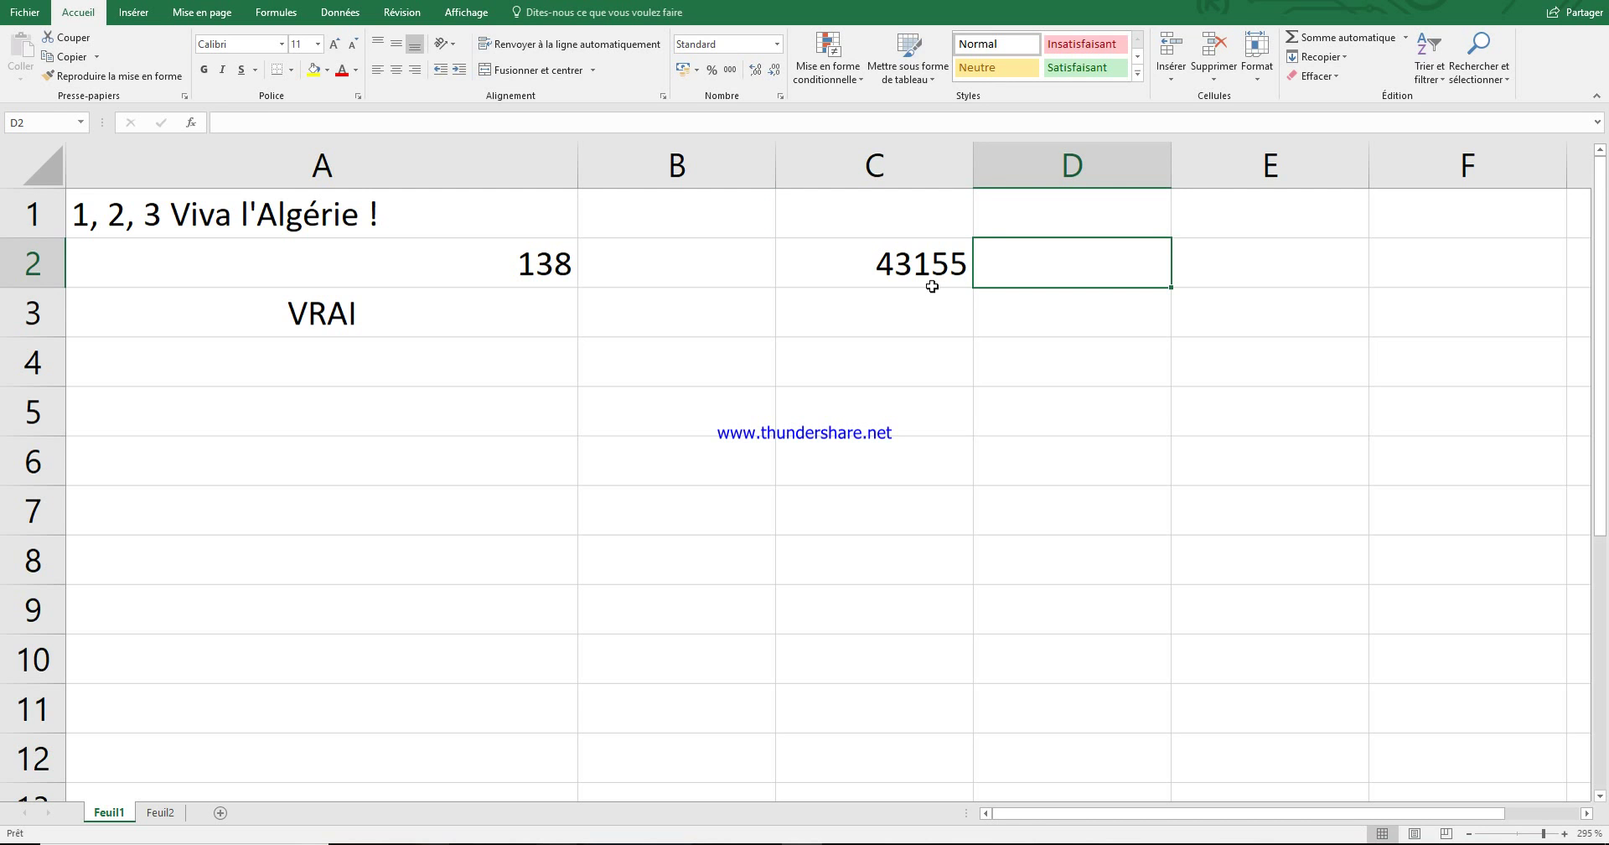
pyautogui.write('1')
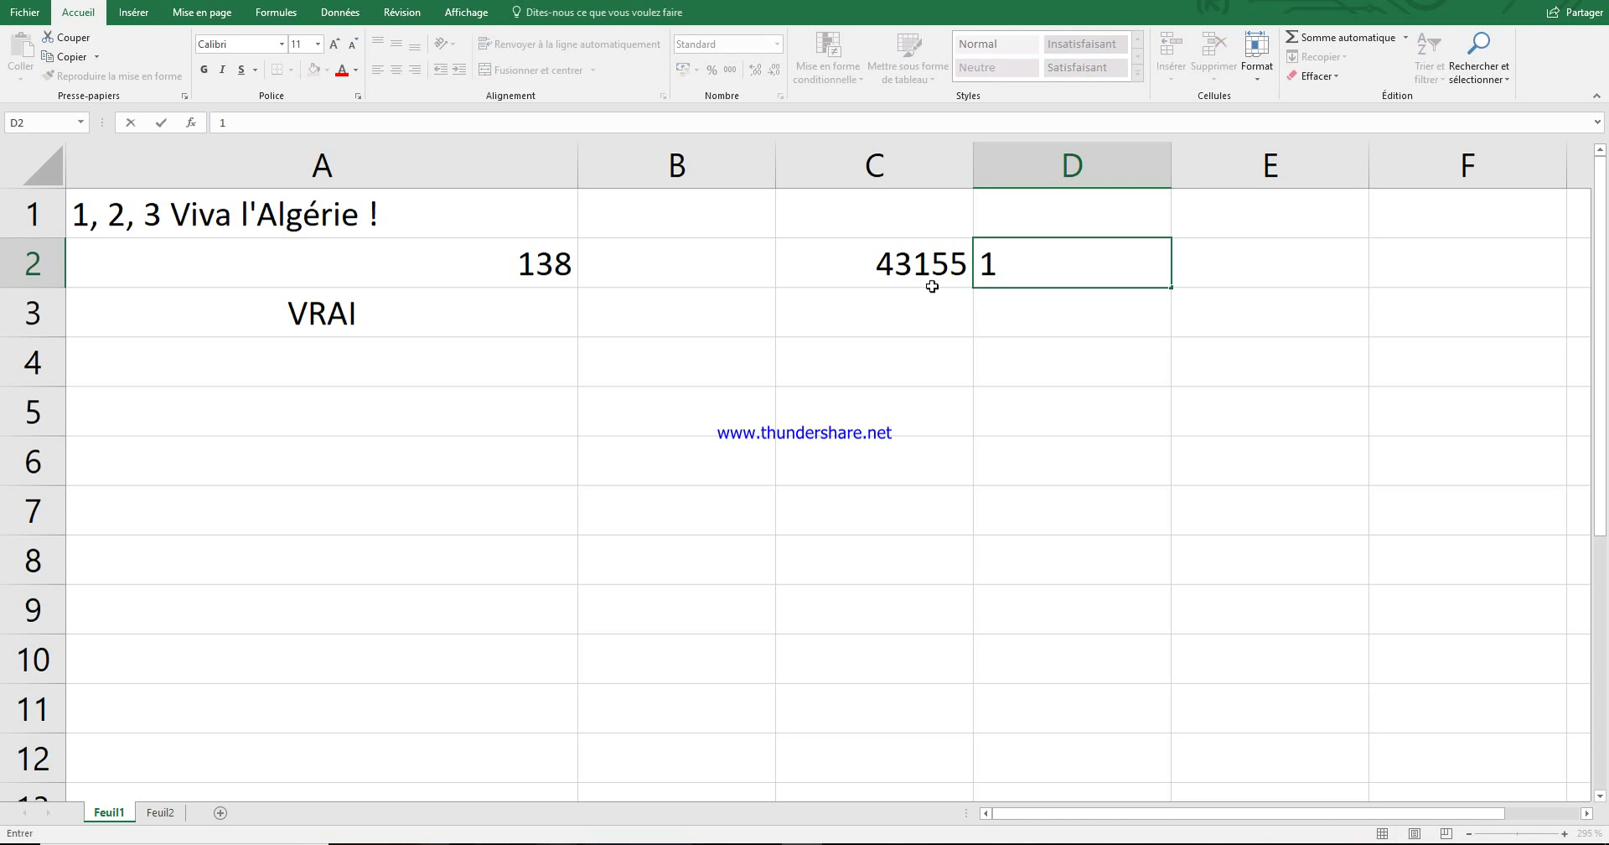
pyautogui.press('Return')
pyautogui.click(1018, 281)
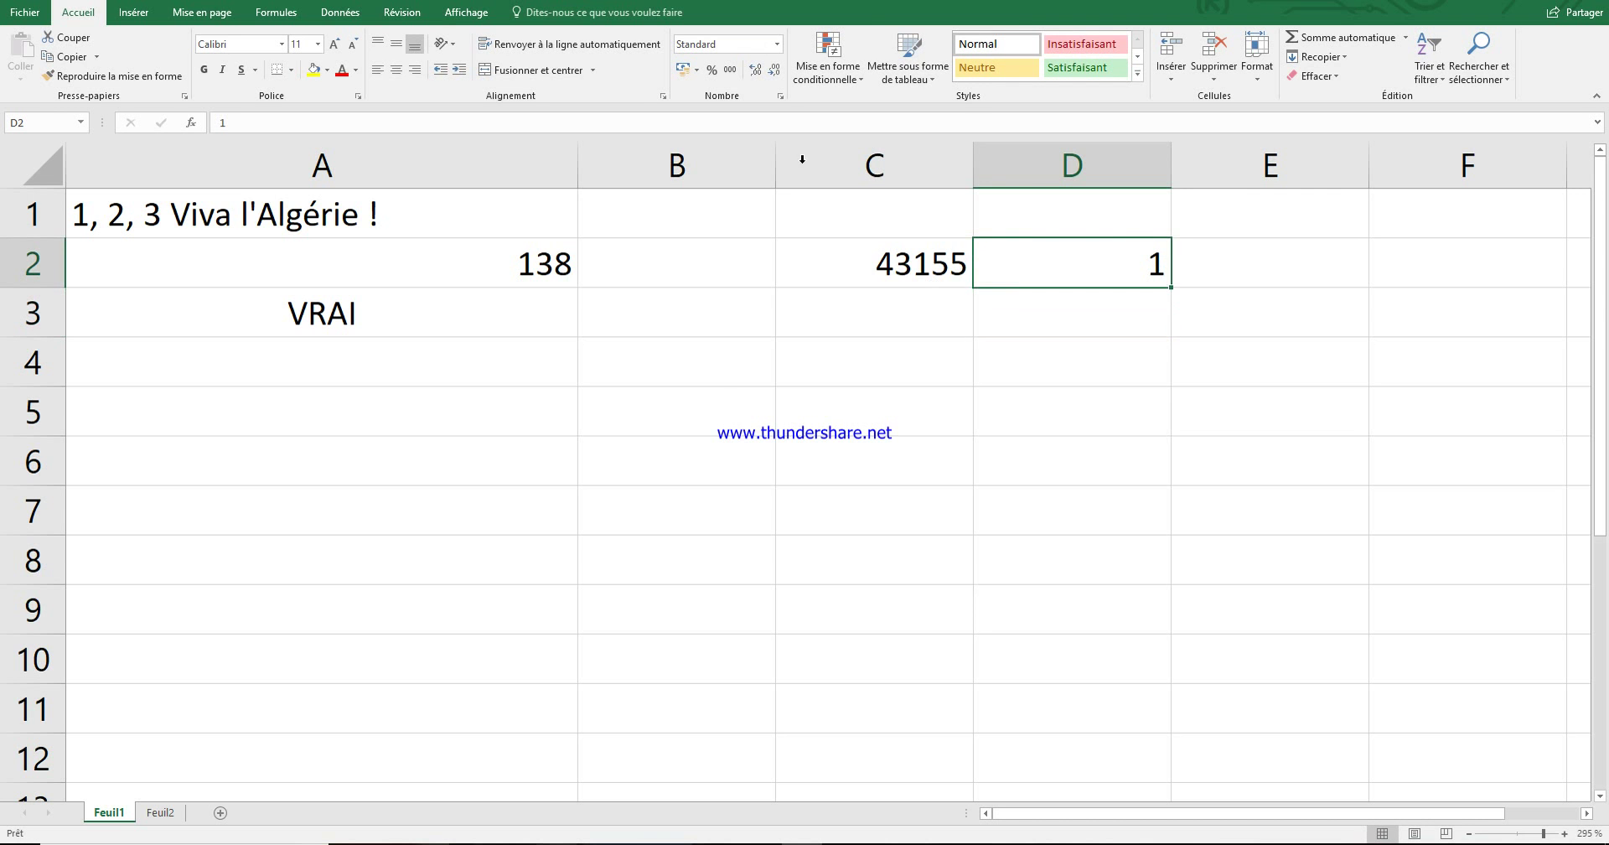
pyautogui.click(777, 44)
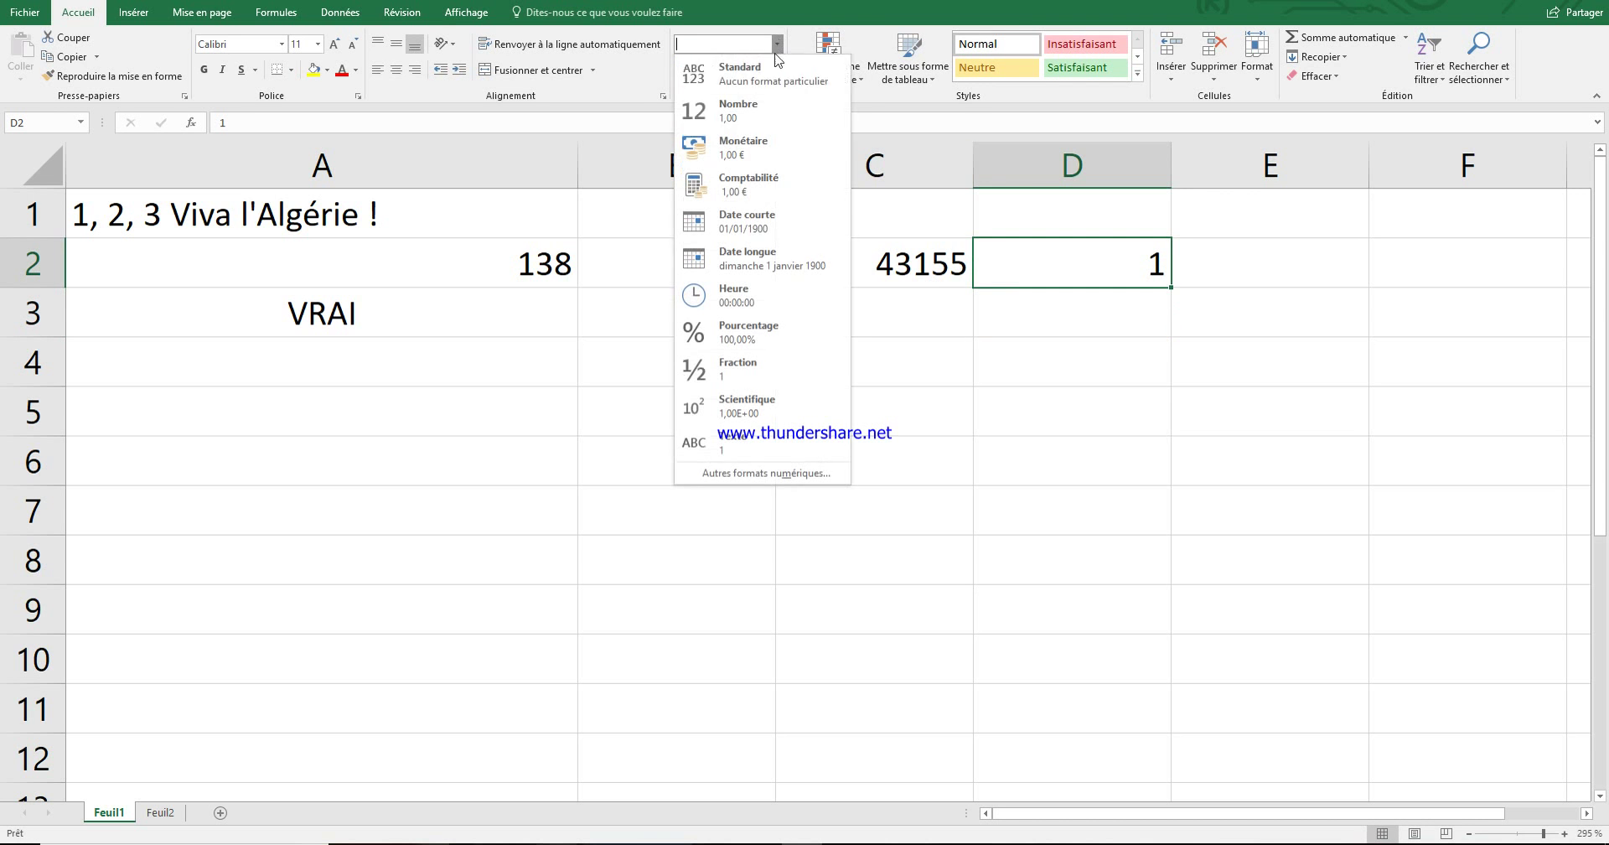
pyautogui.click(786, 219)
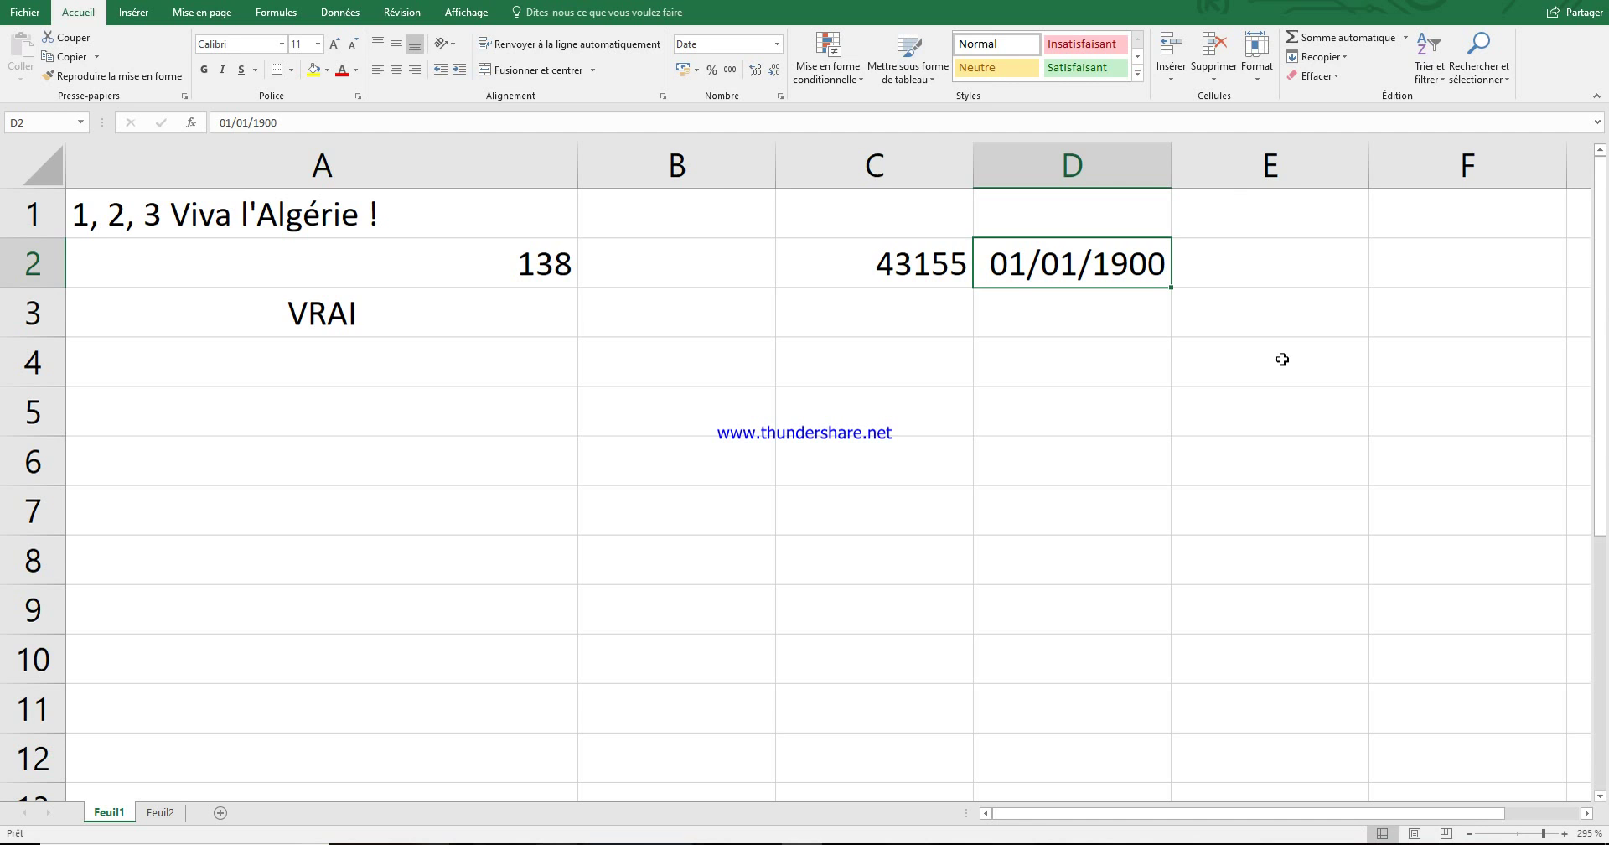
# - Clear the contents of the range C1:E6
pyautogui.click(518, 265)
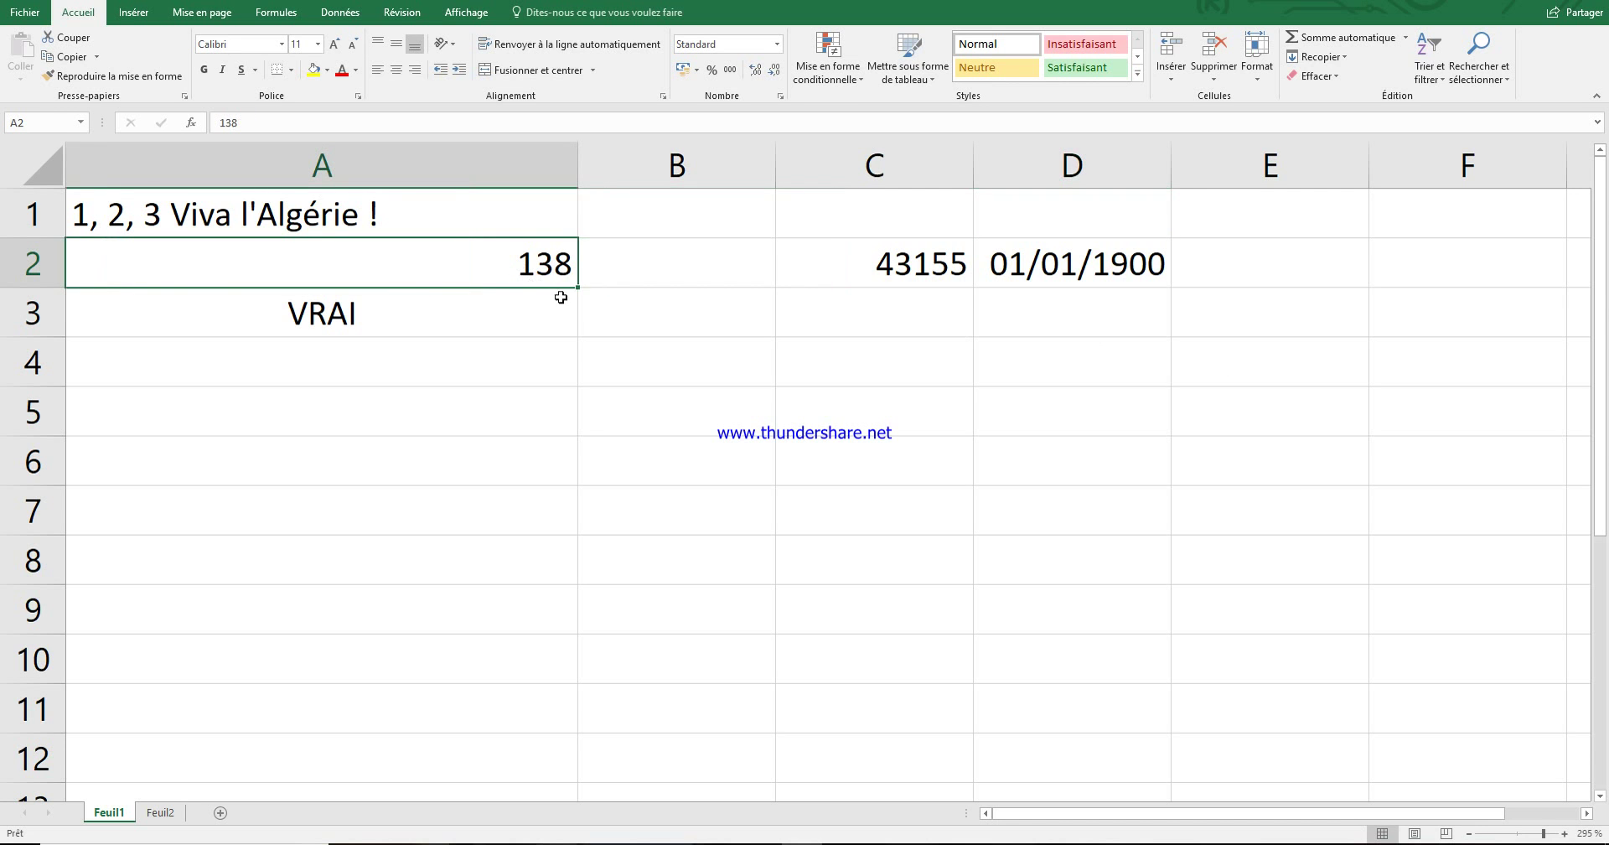
pyautogui.moveTo(1297, 481); pyautogui.dragTo(787, 223)
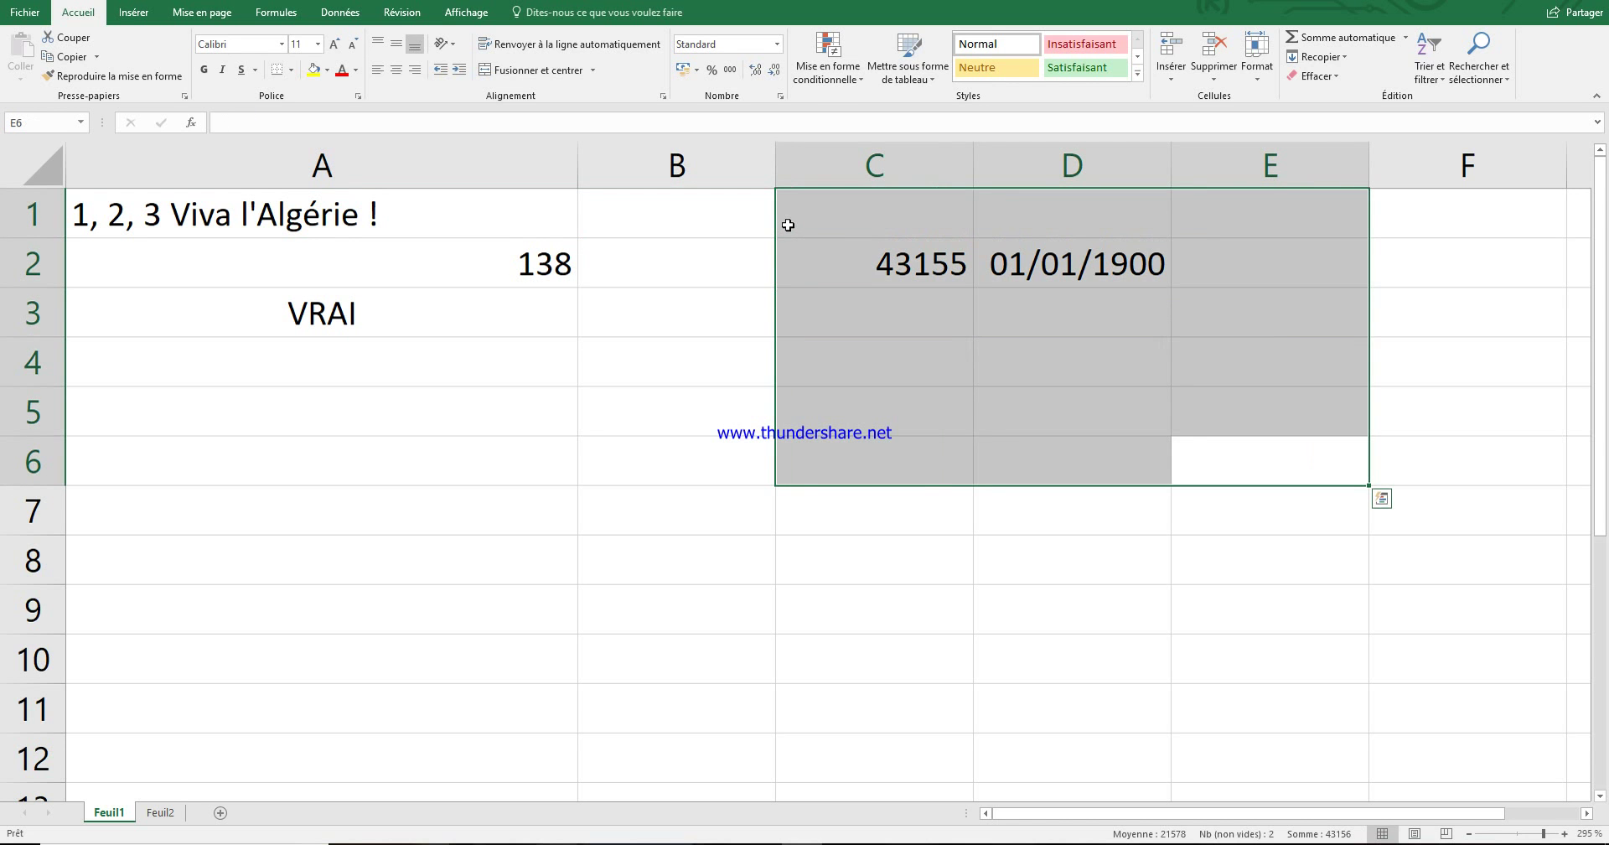
pyautogui.press('Delete')
# - Examine the Nombre, Spécial, Heure, Pourcentage and Personnalisée categories in the cell format settings without applying any
pyautogui.click(776, 44)
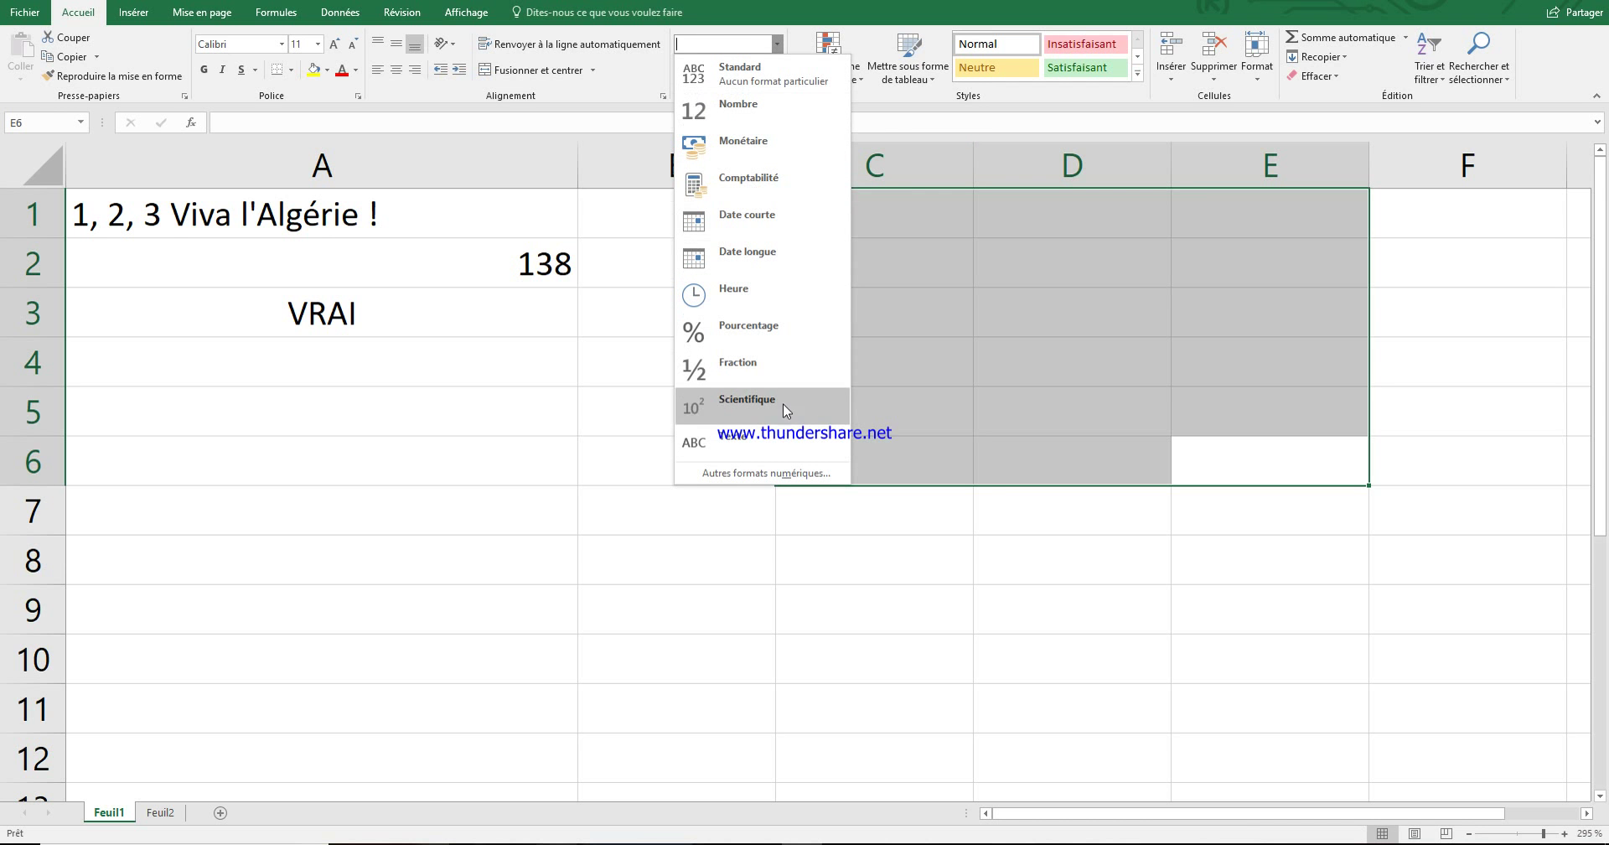
pyautogui.click(780, 475)
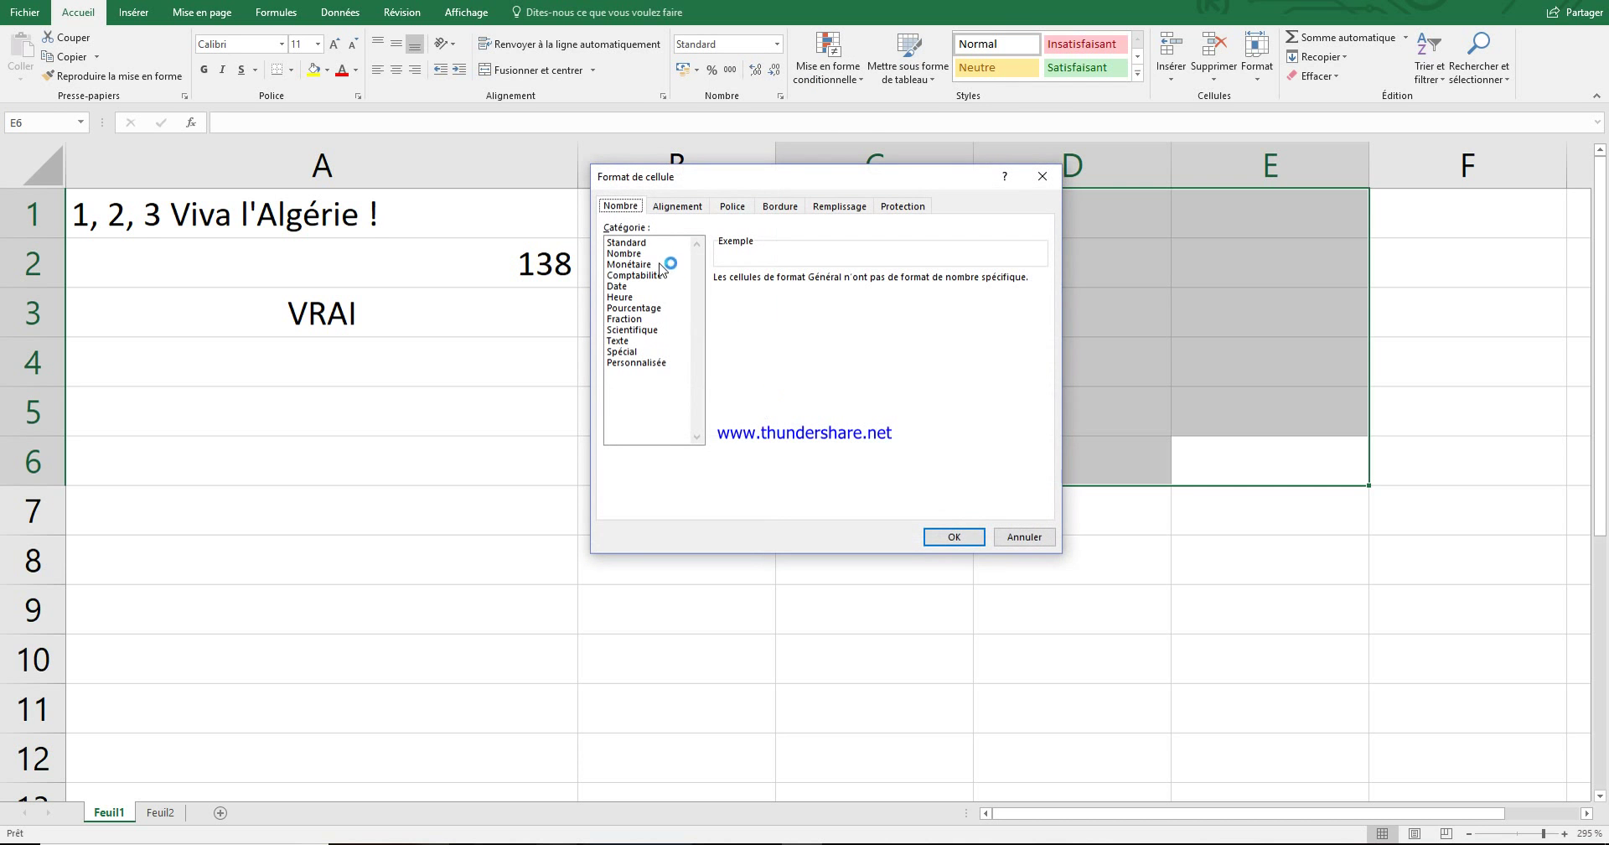
pyautogui.click(643, 253)
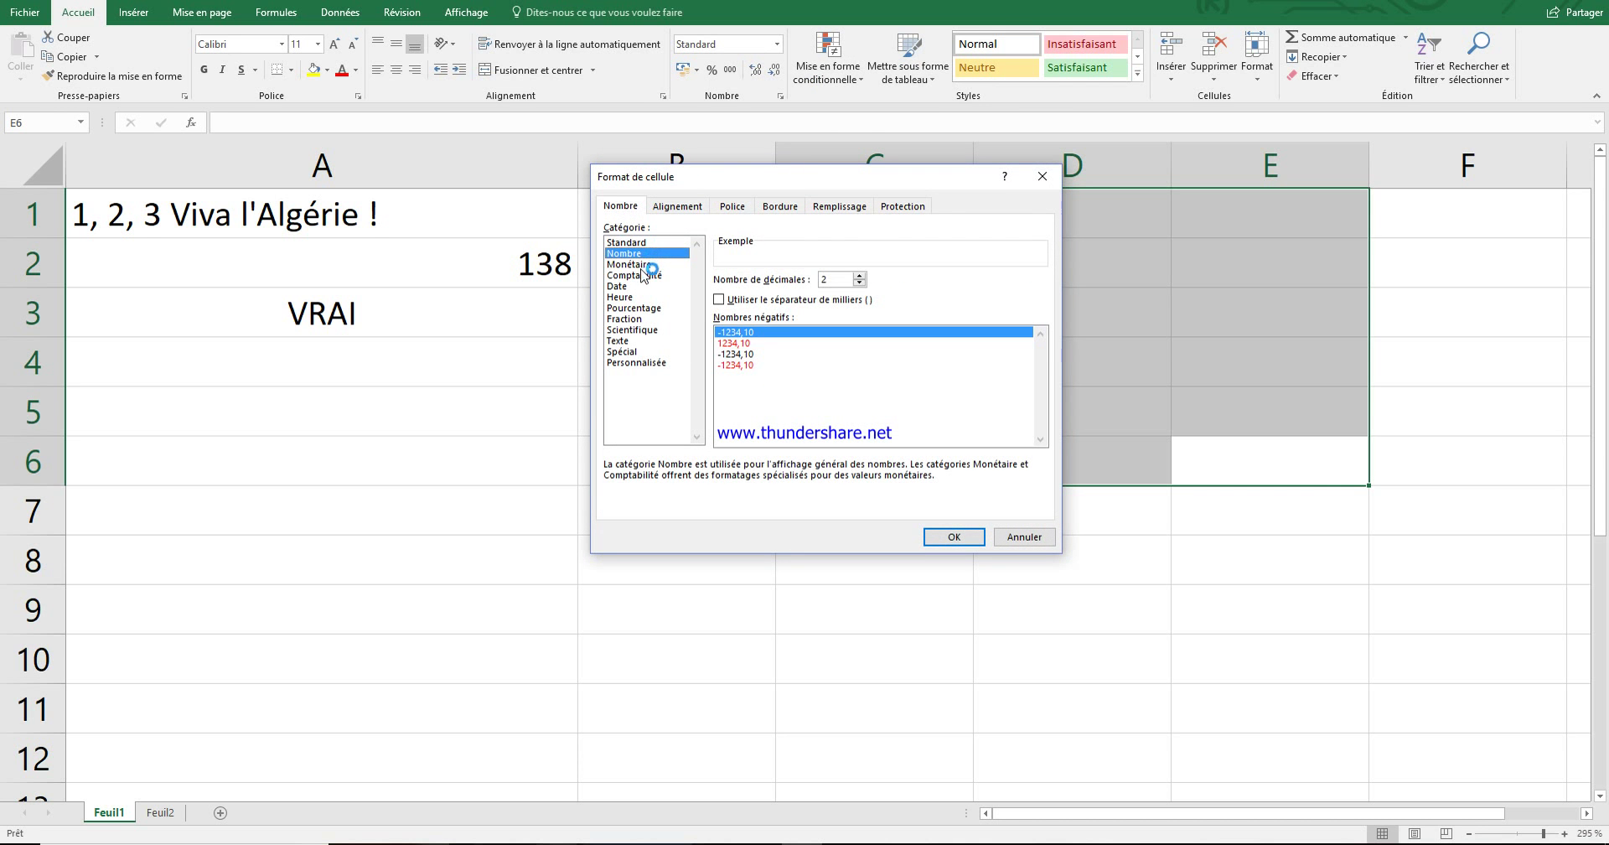
pyautogui.click(641, 351)
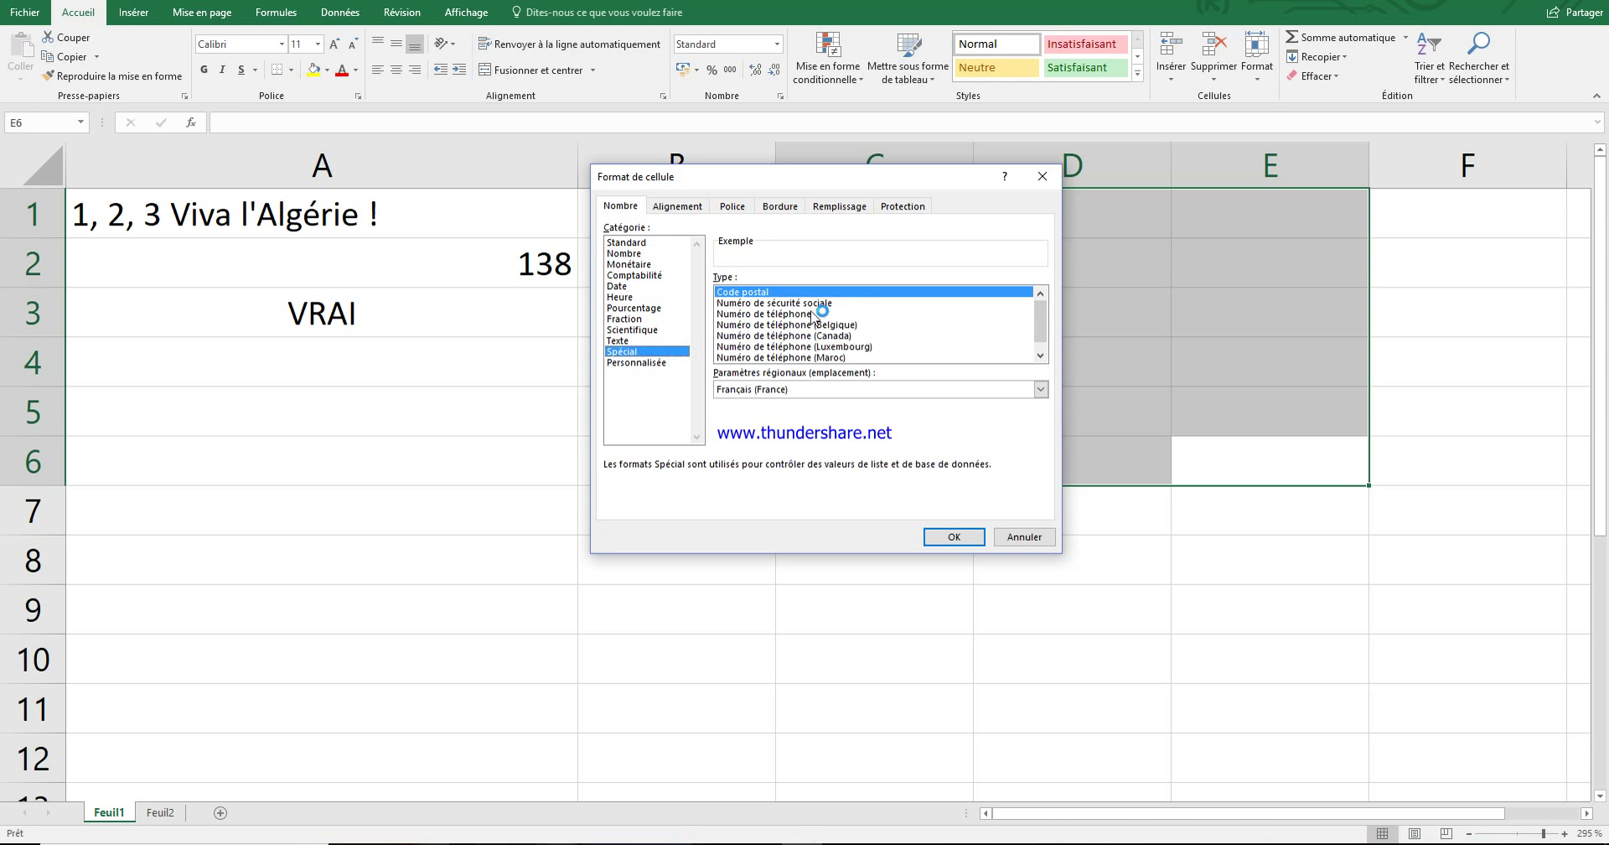
pyautogui.click(634, 299)
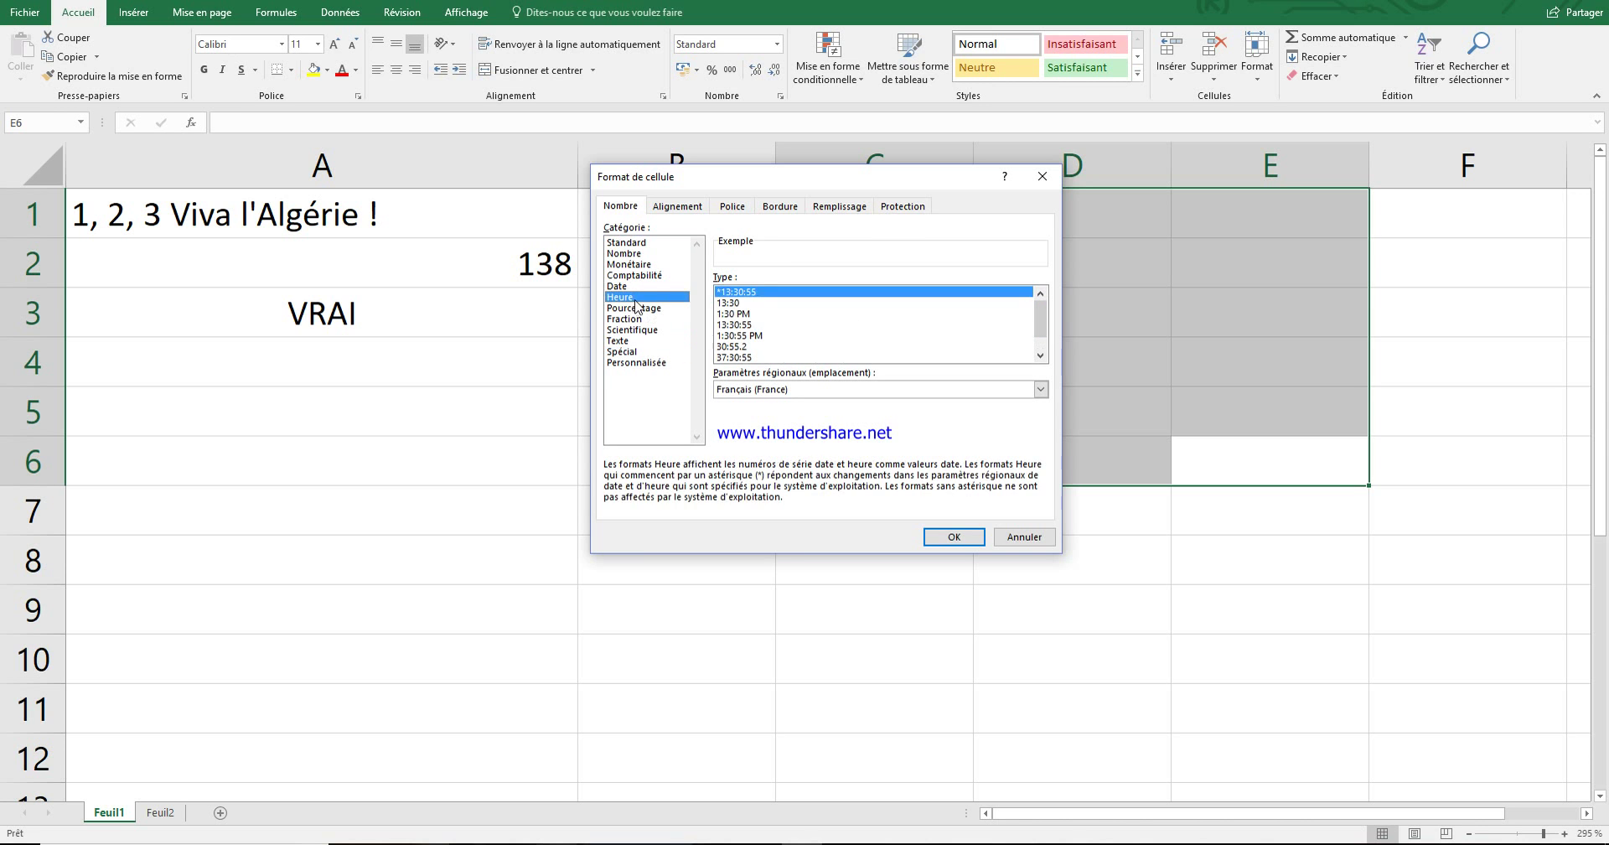
pyautogui.click(634, 307)
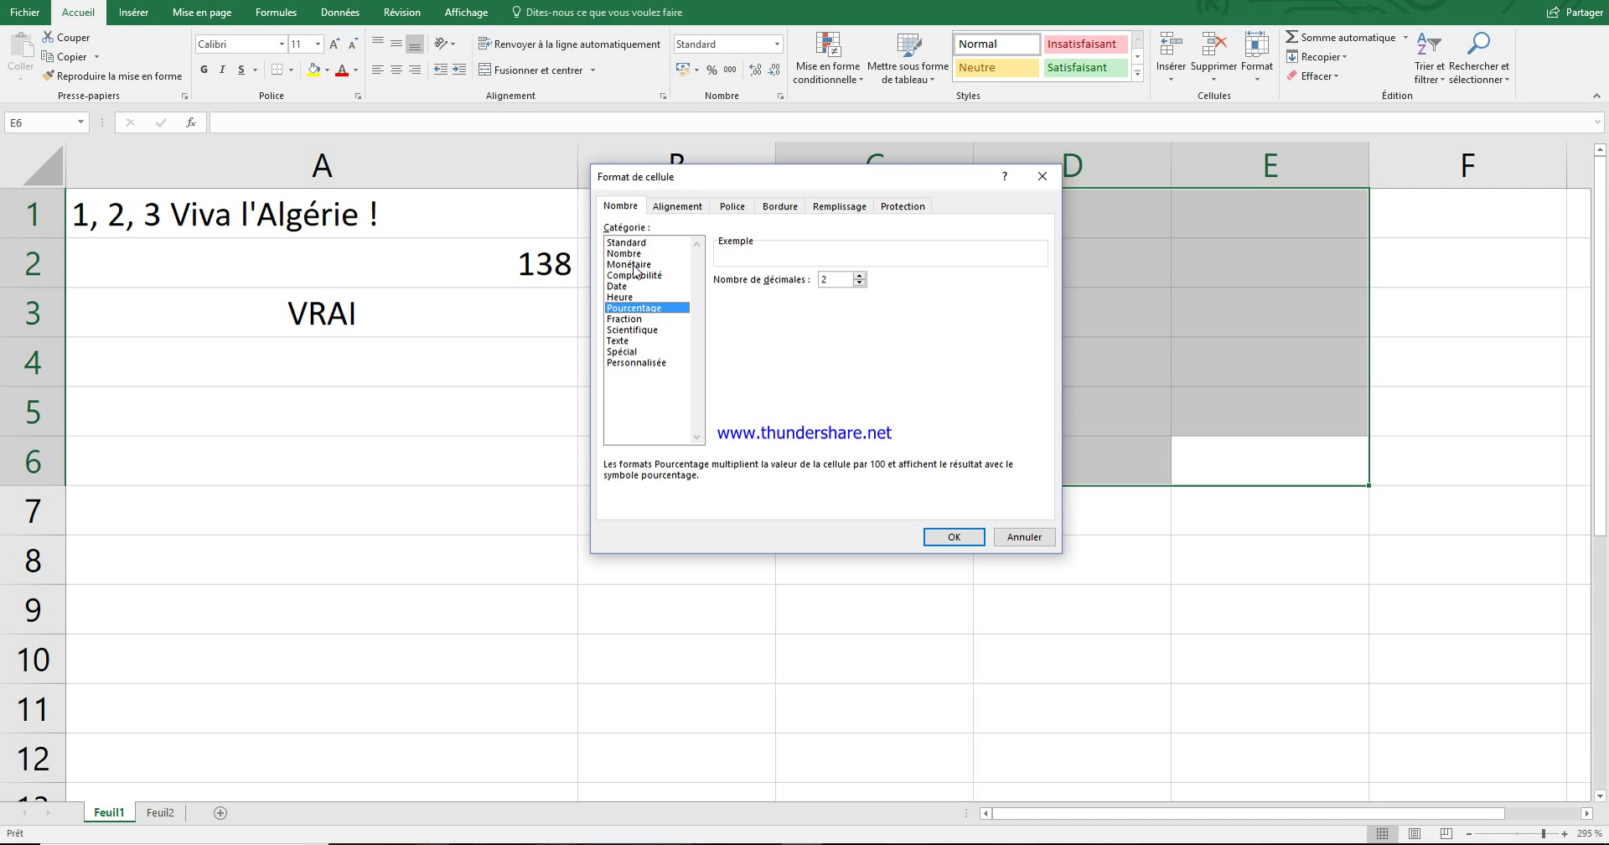
pyautogui.click(665, 367)
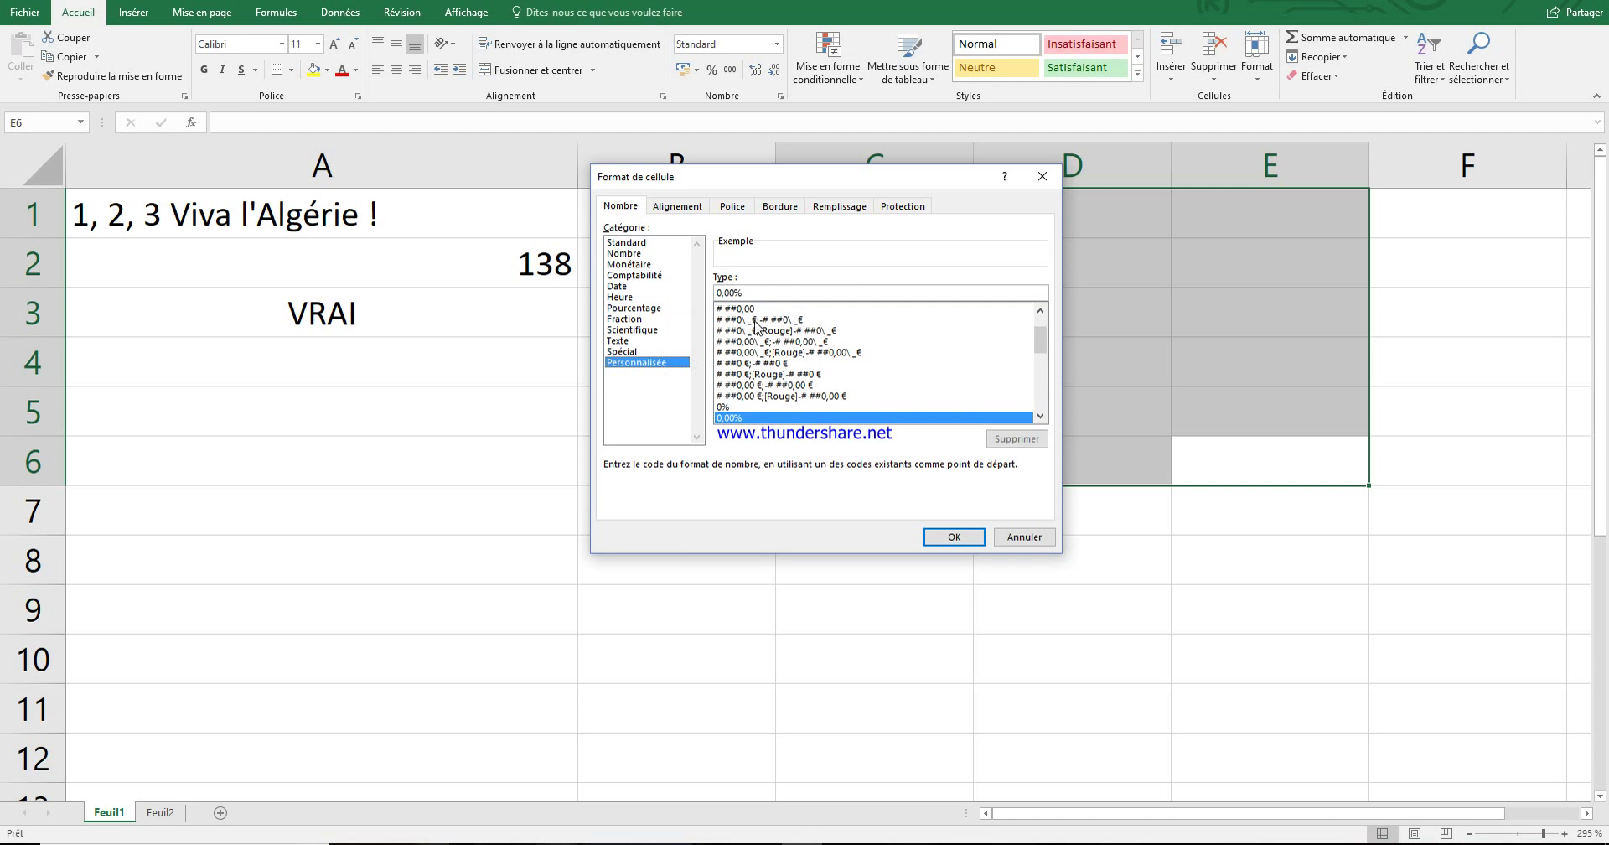
pyautogui.click(1024, 536)
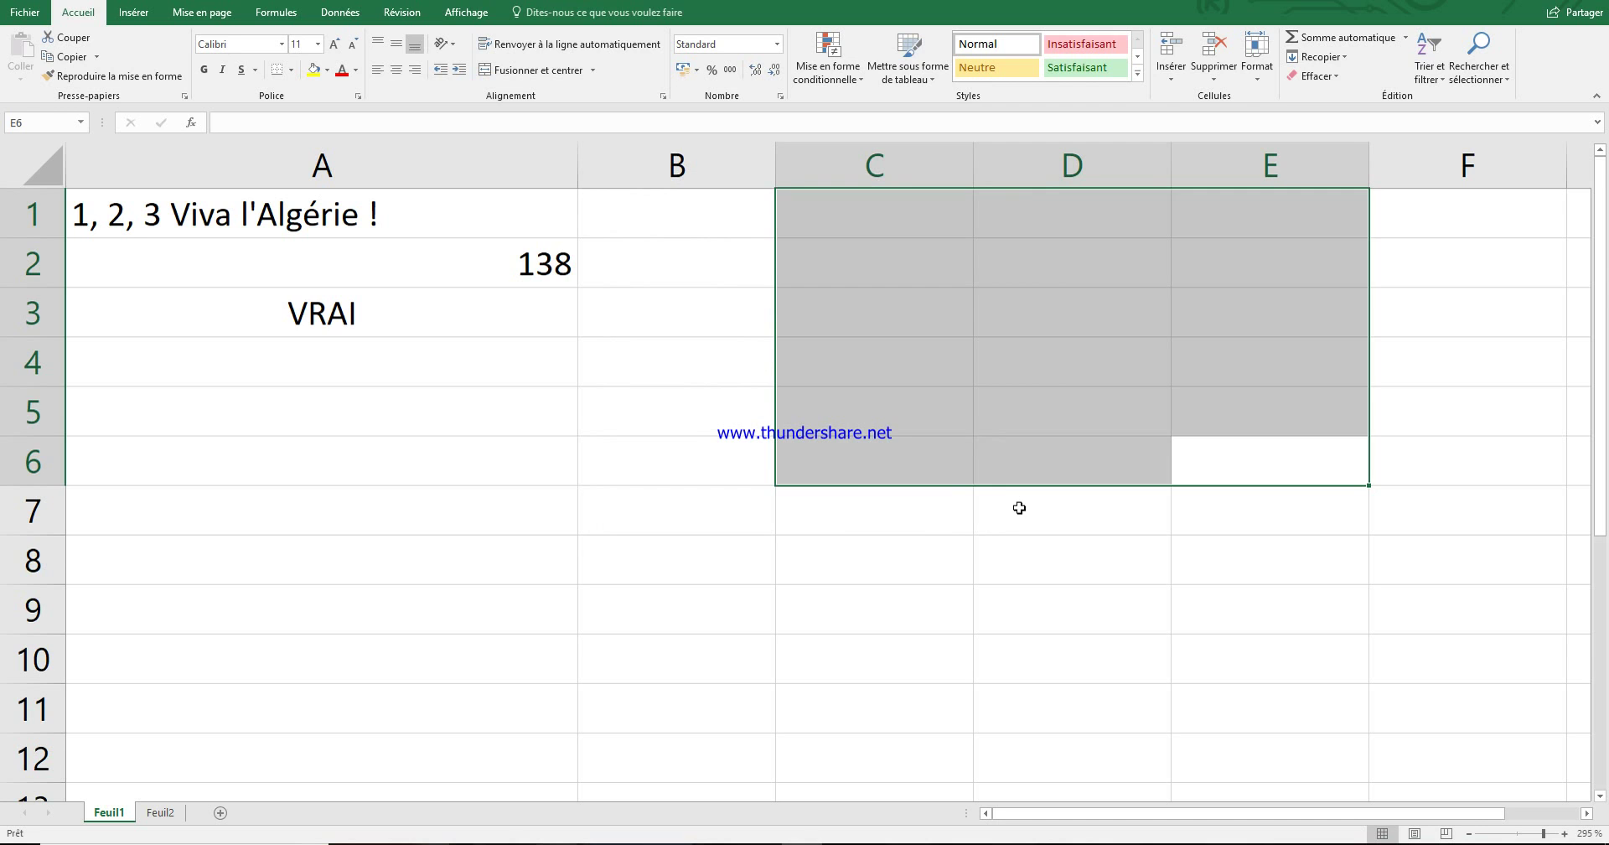
# - Look at the Personnalisée category in the number format settings of cell C8 without applying a format
pyautogui.click(812, 547)
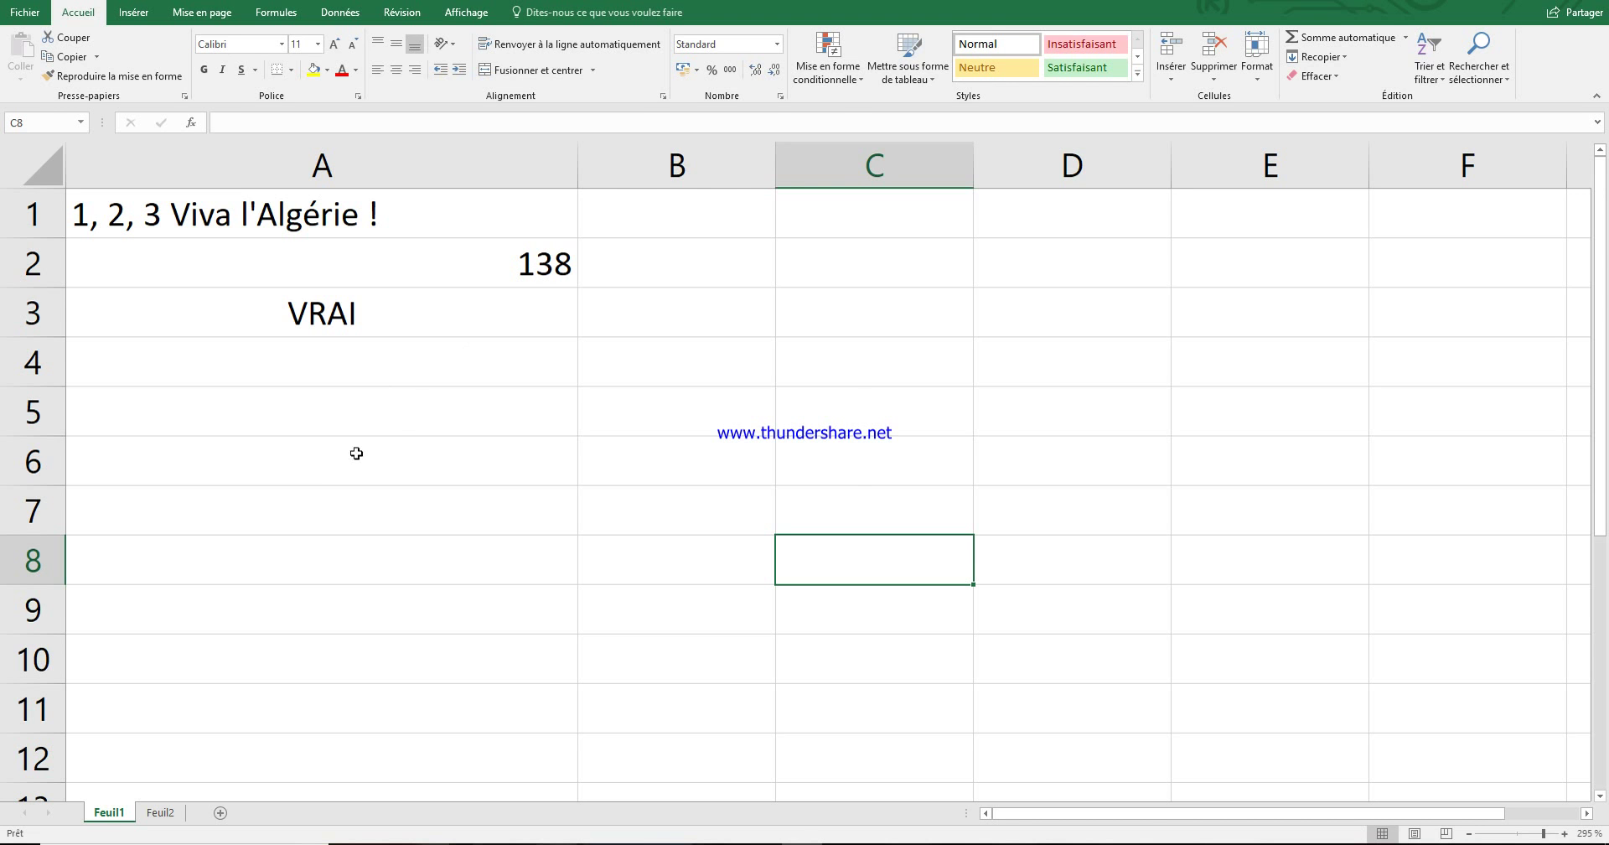
pyautogui.click(777, 44)
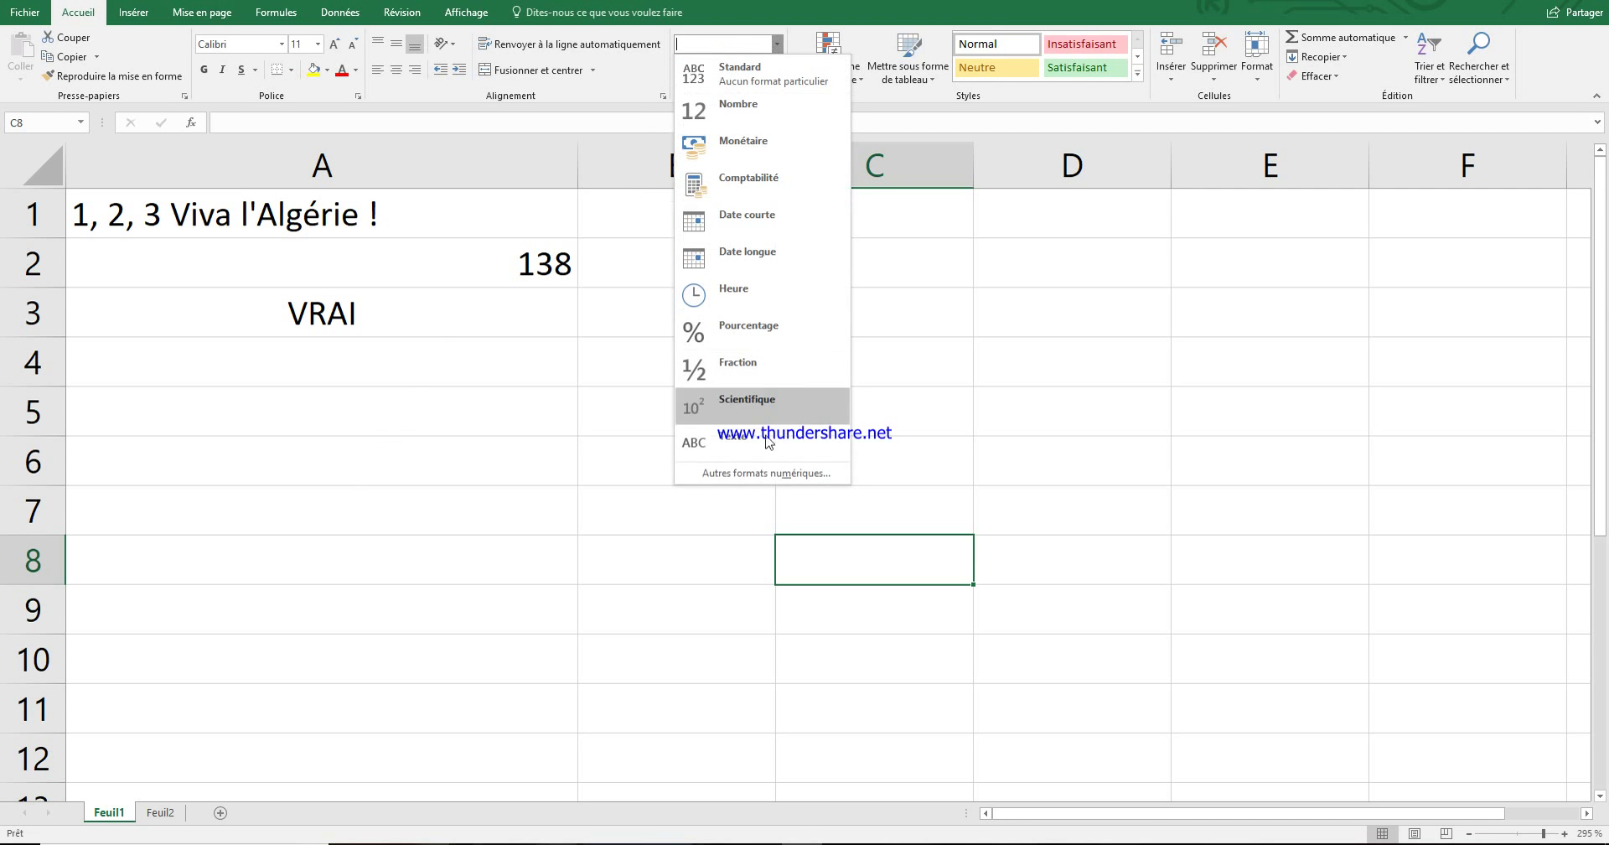
pyautogui.click(771, 473)
pyautogui.click(645, 362)
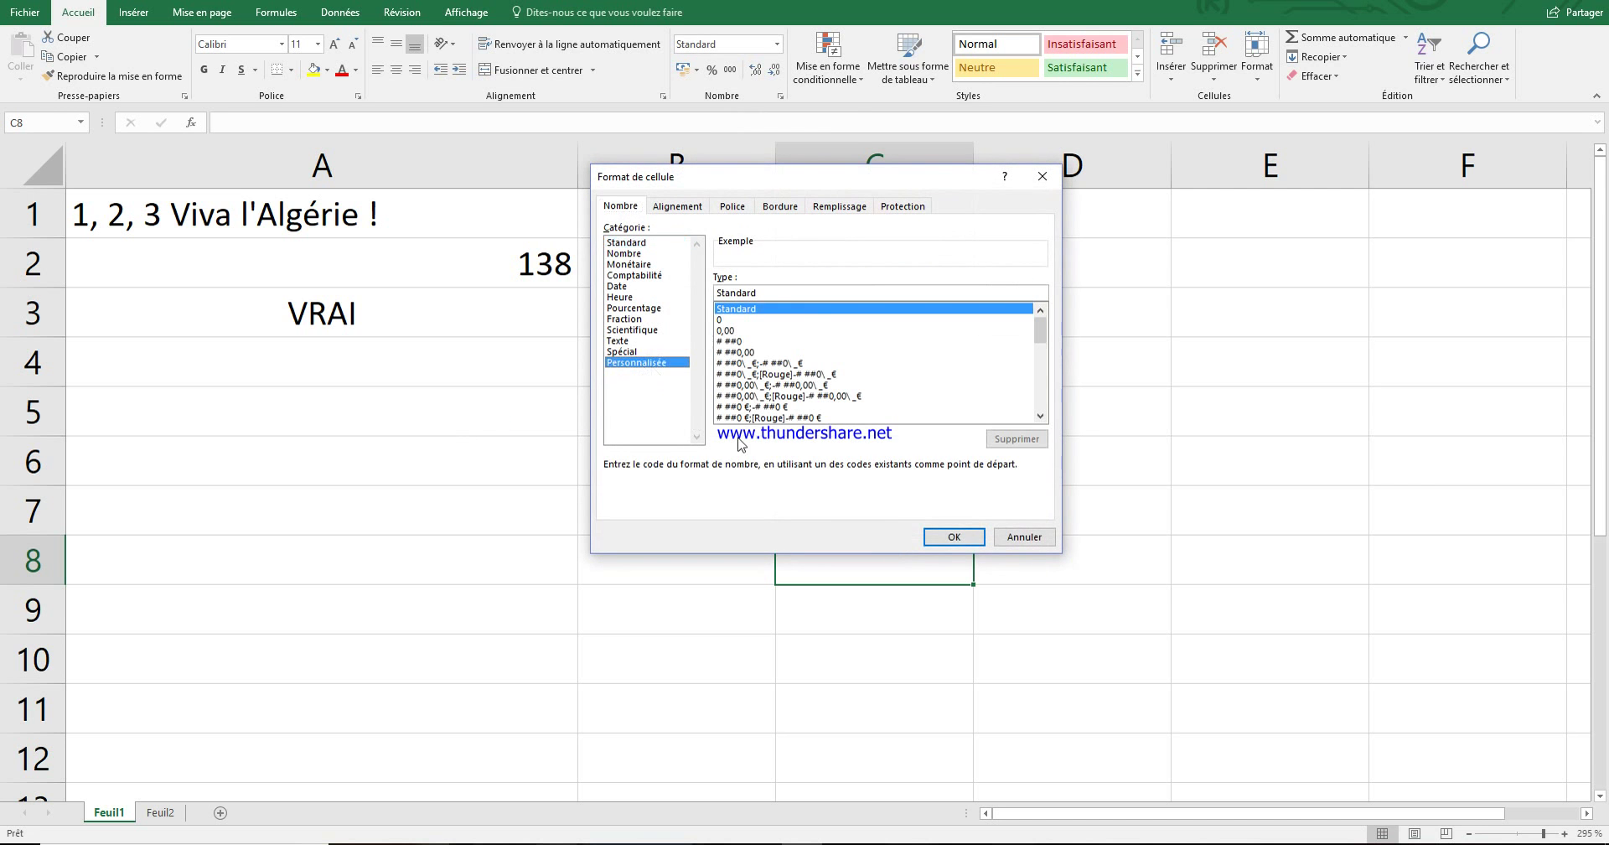
pyautogui.click(1024, 537)
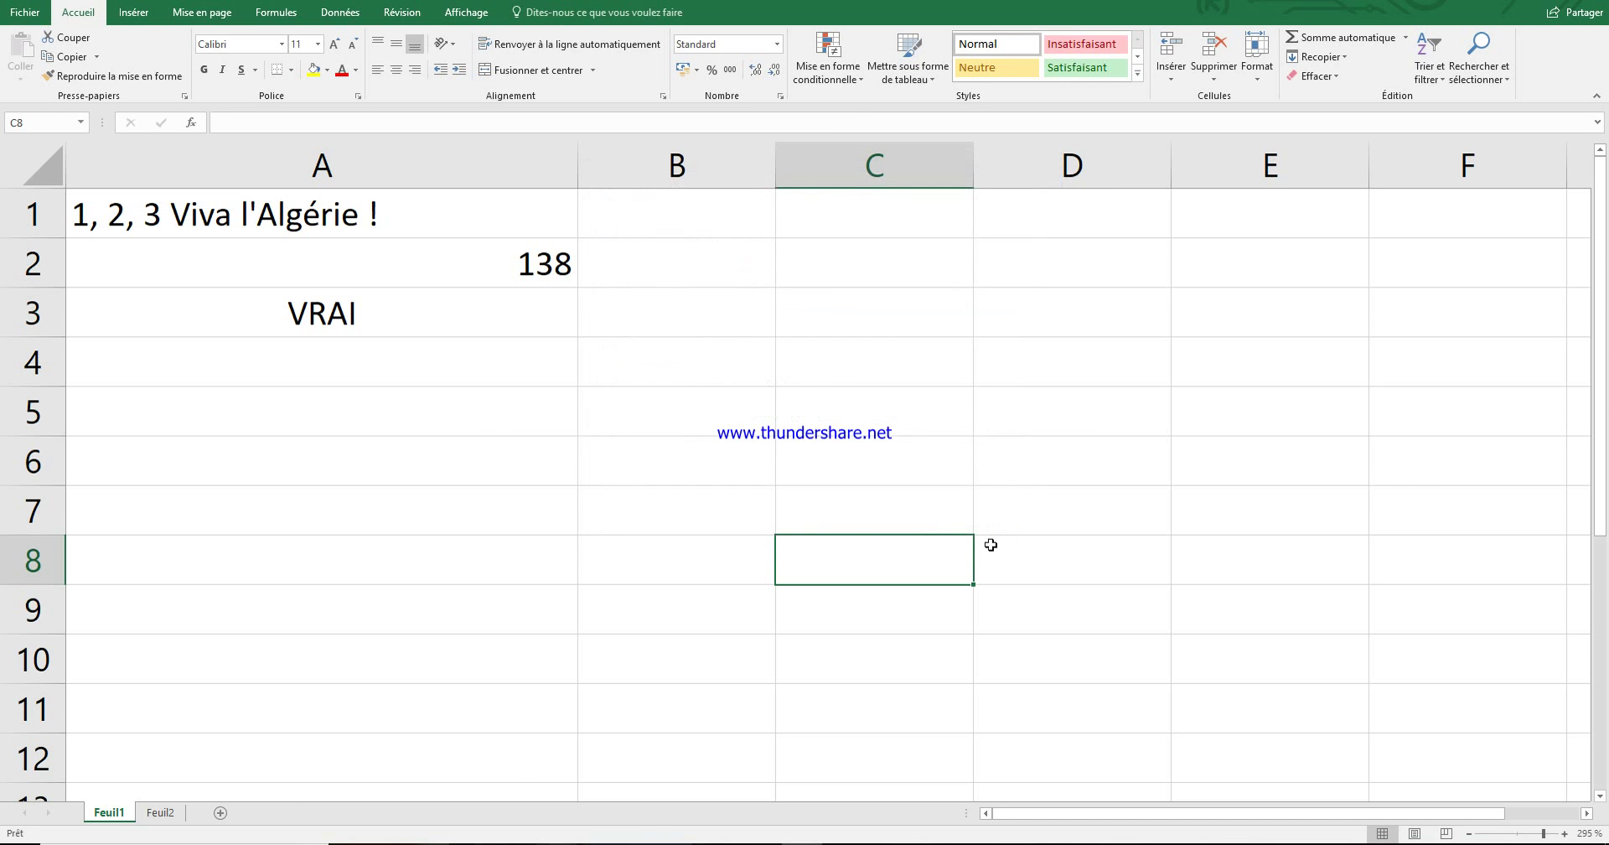
# - Switch to the Feuil2 sheet and select cell B2 in the Mise en forme column
pyautogui.click(176, 813)
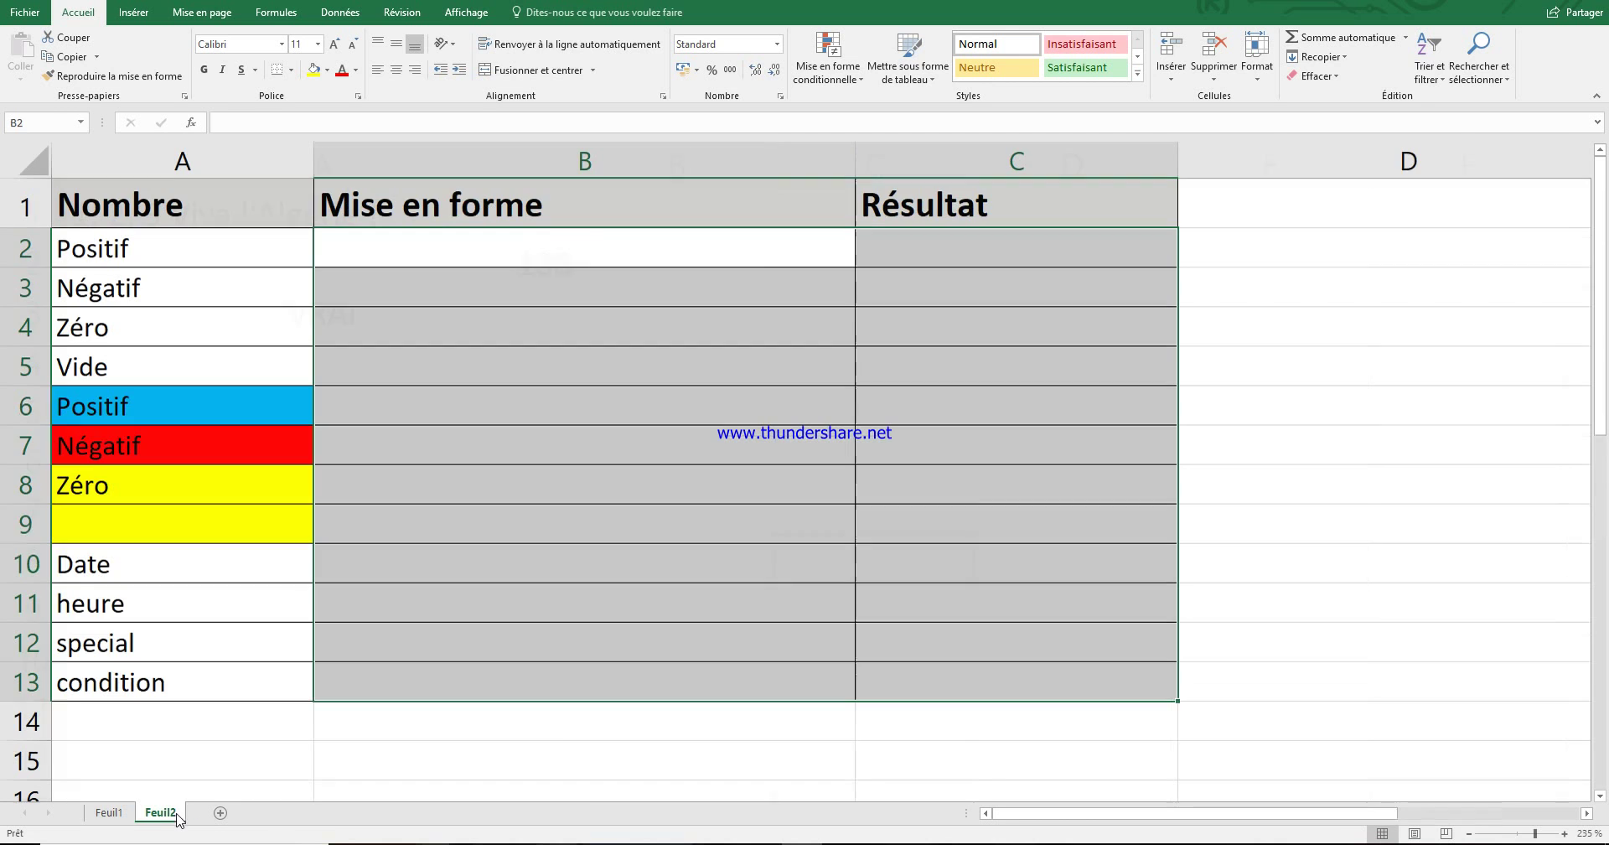
pyautogui.click(1019, 281)
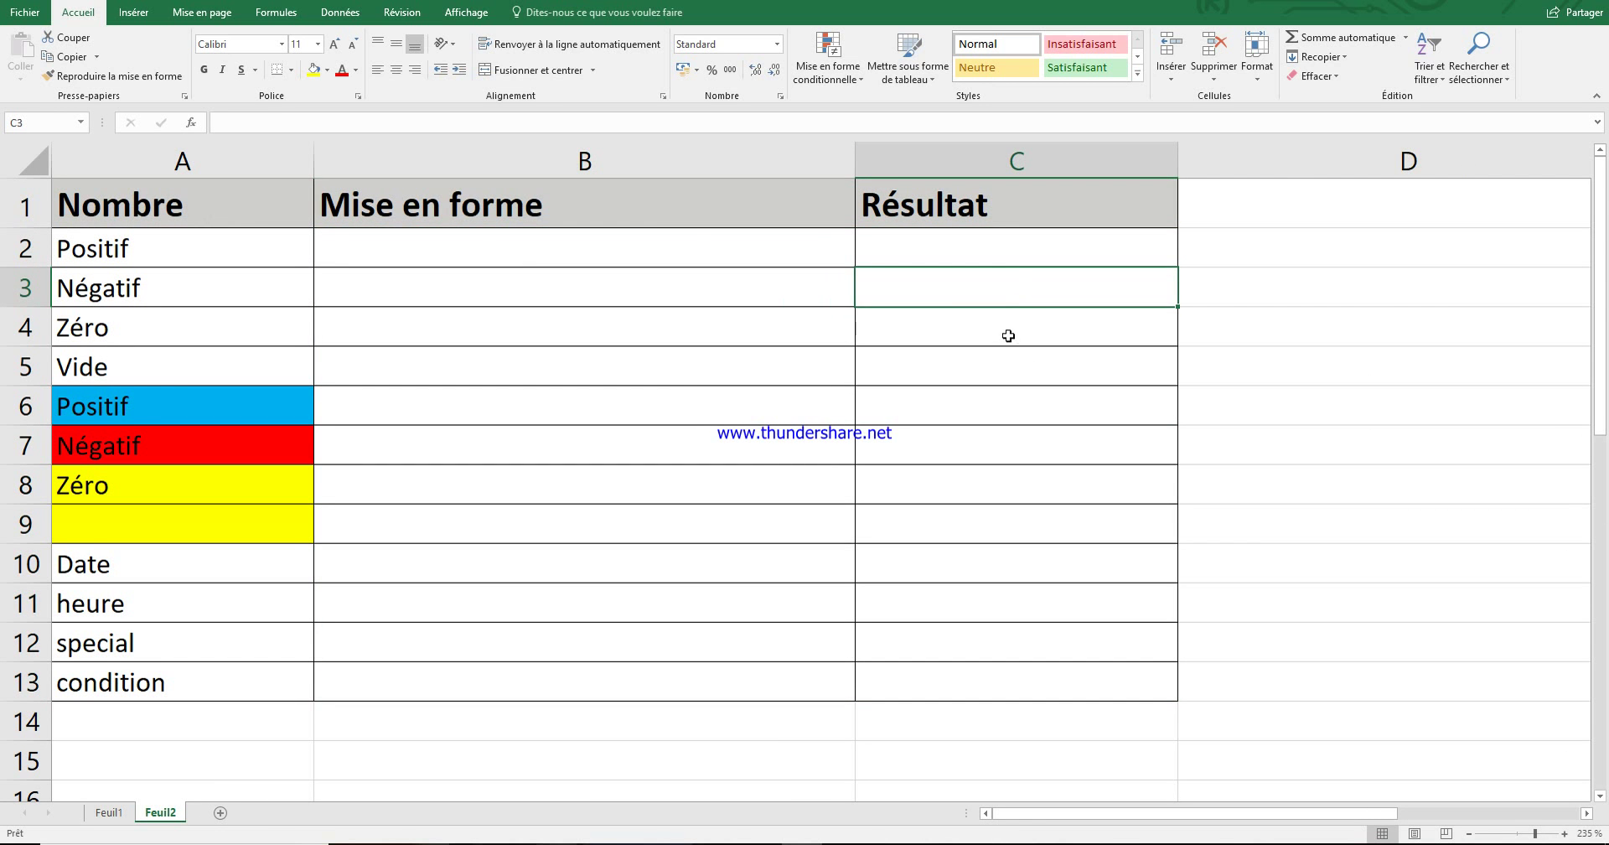
pyautogui.click(662, 241)
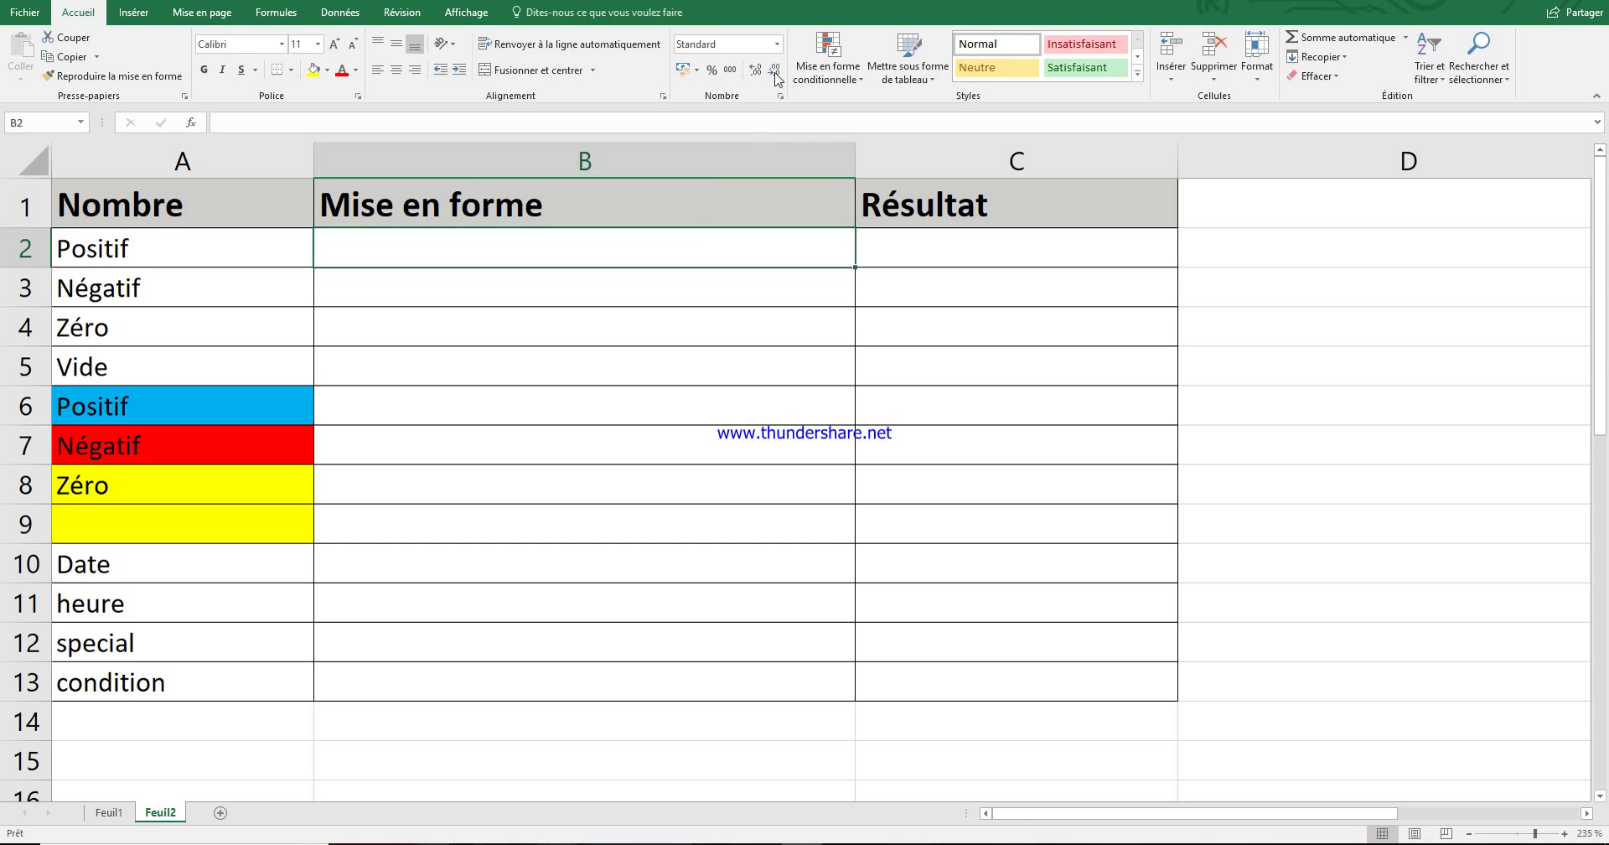
# - Review the different ways to reach the cell format settings and their Personnalisée category for cell B2 without applying a format
pyautogui.click(779, 44)
pyautogui.press('BackSpace')
pyautogui.click(779, 43)
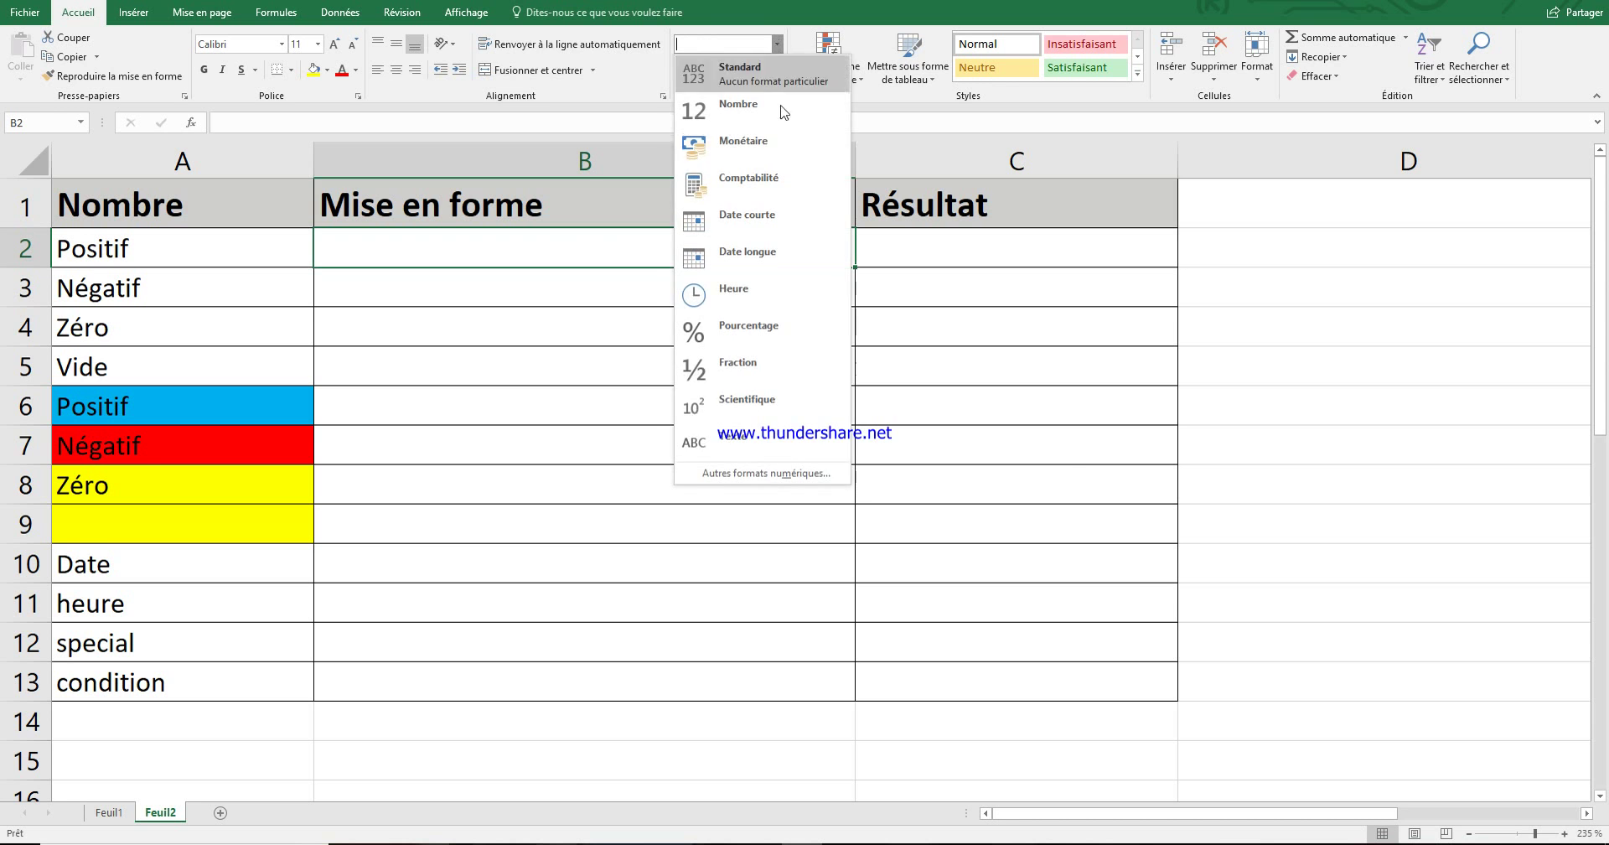
pyautogui.click(809, 479)
pyautogui.click(659, 363)
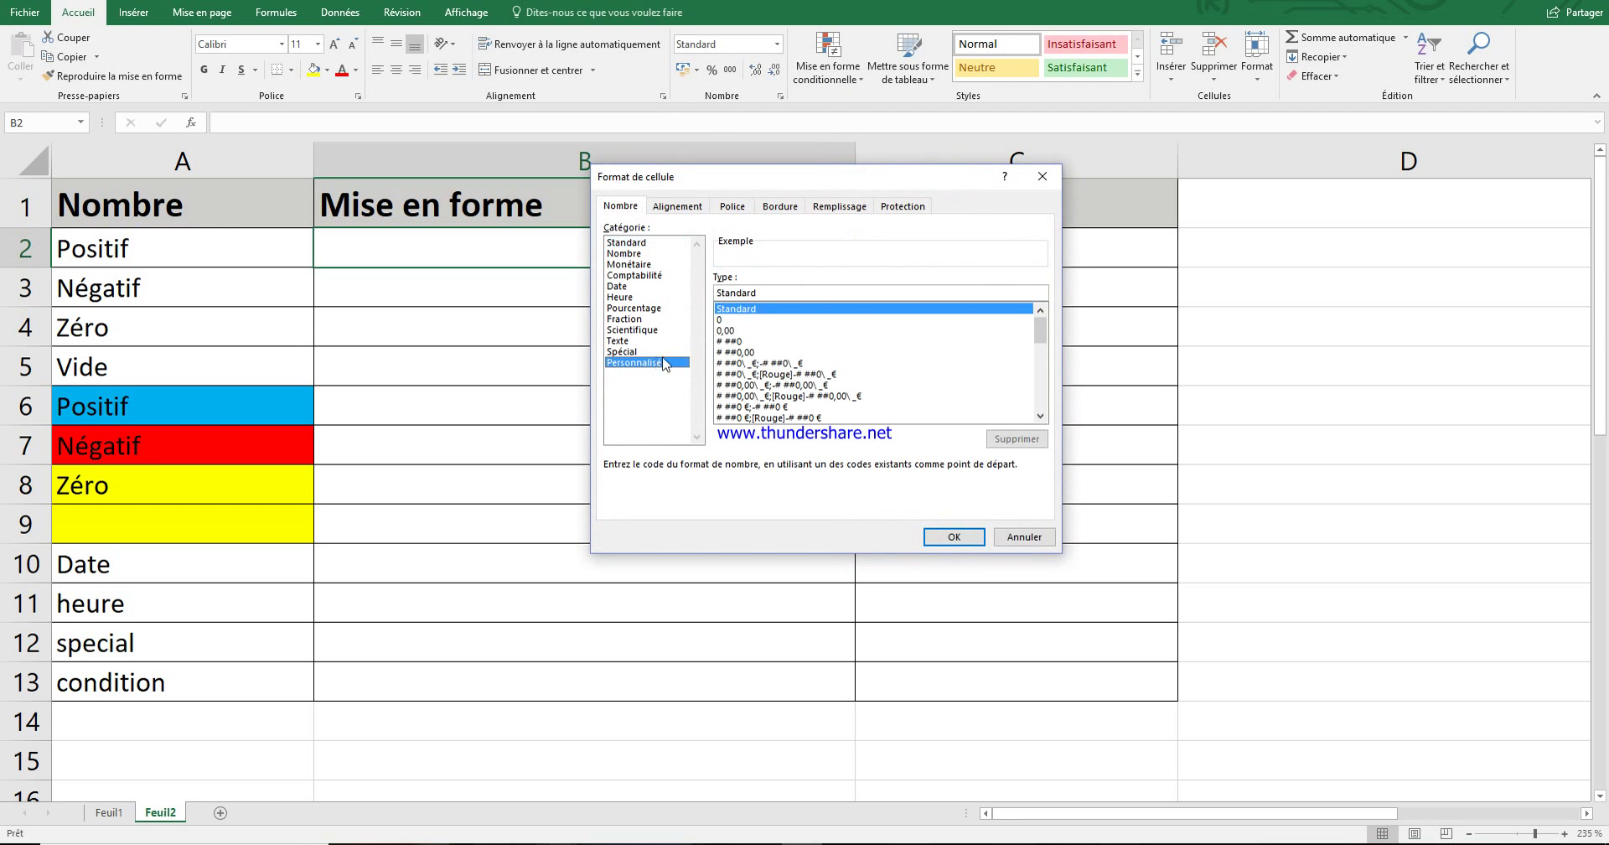
pyautogui.click(1025, 536)
pyautogui.click(779, 45)
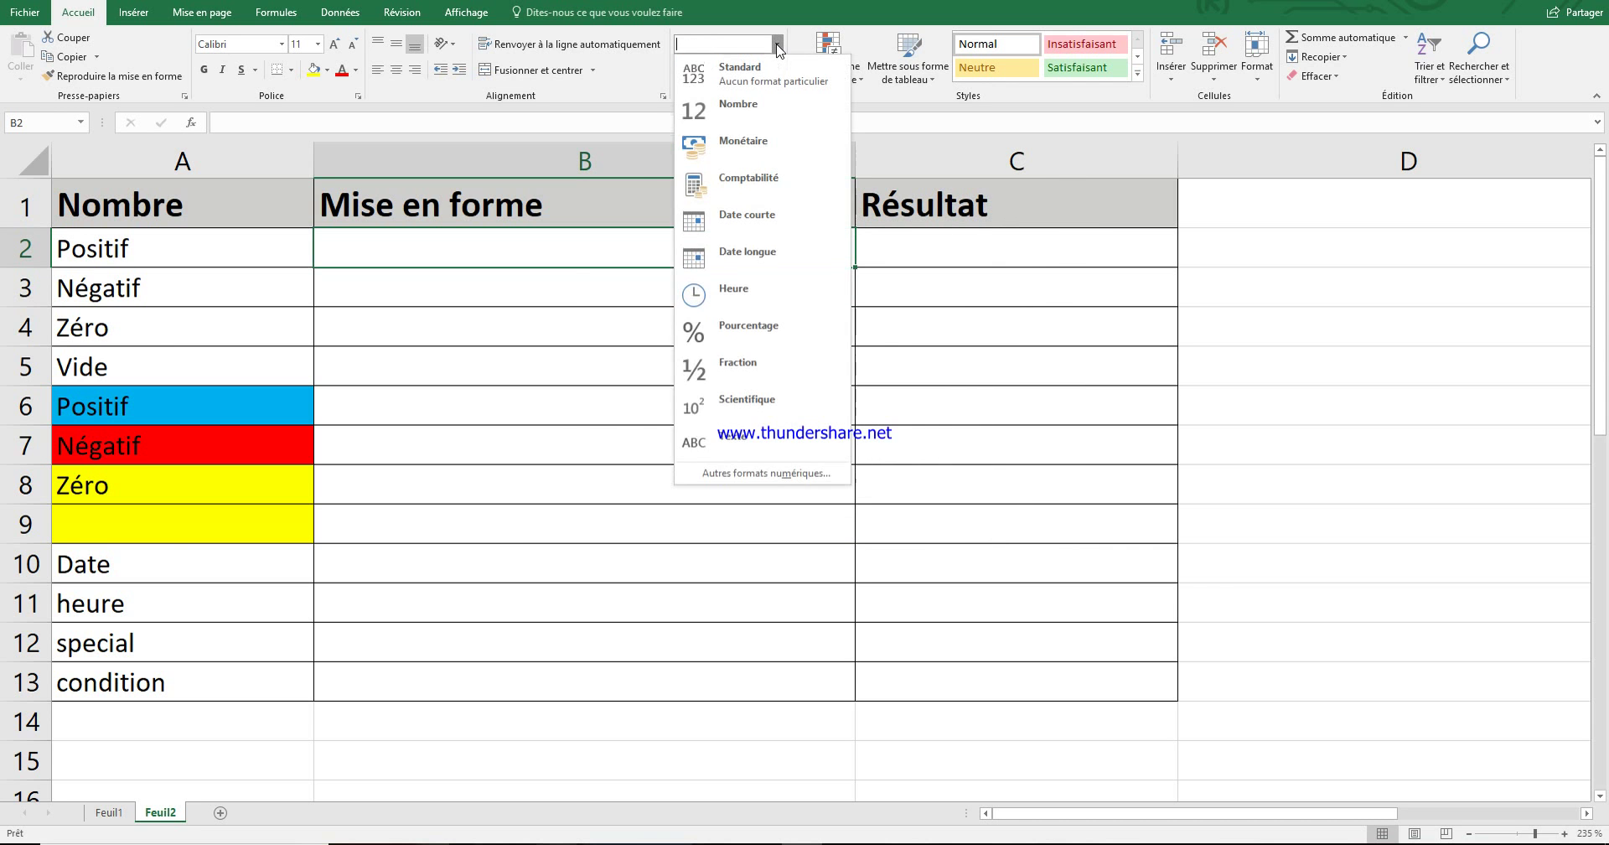
pyautogui.click(756, 482)
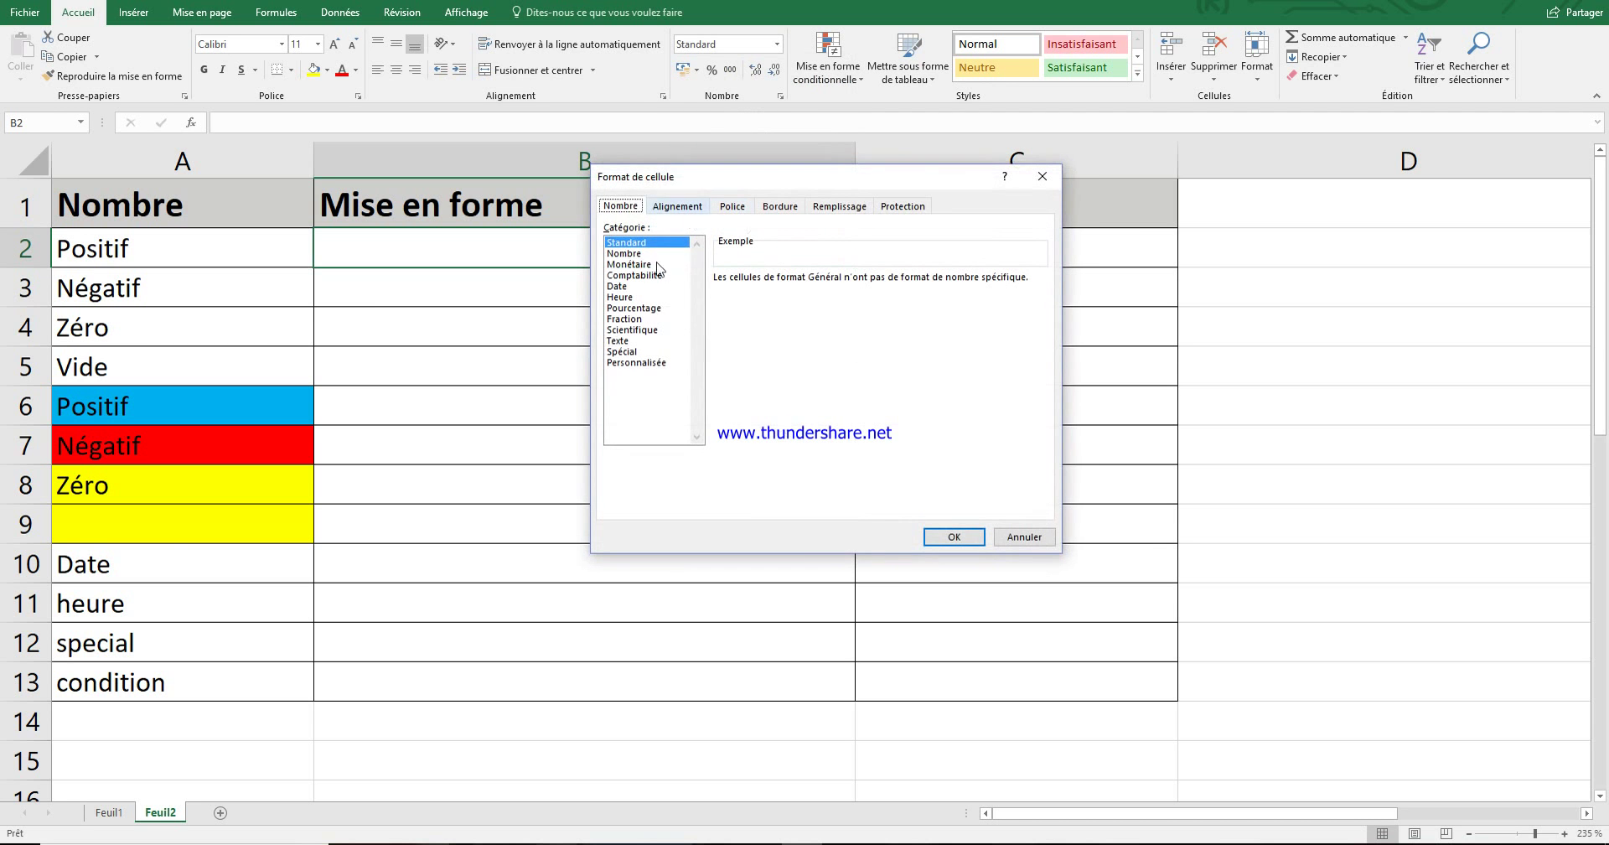
pyautogui.click(651, 363)
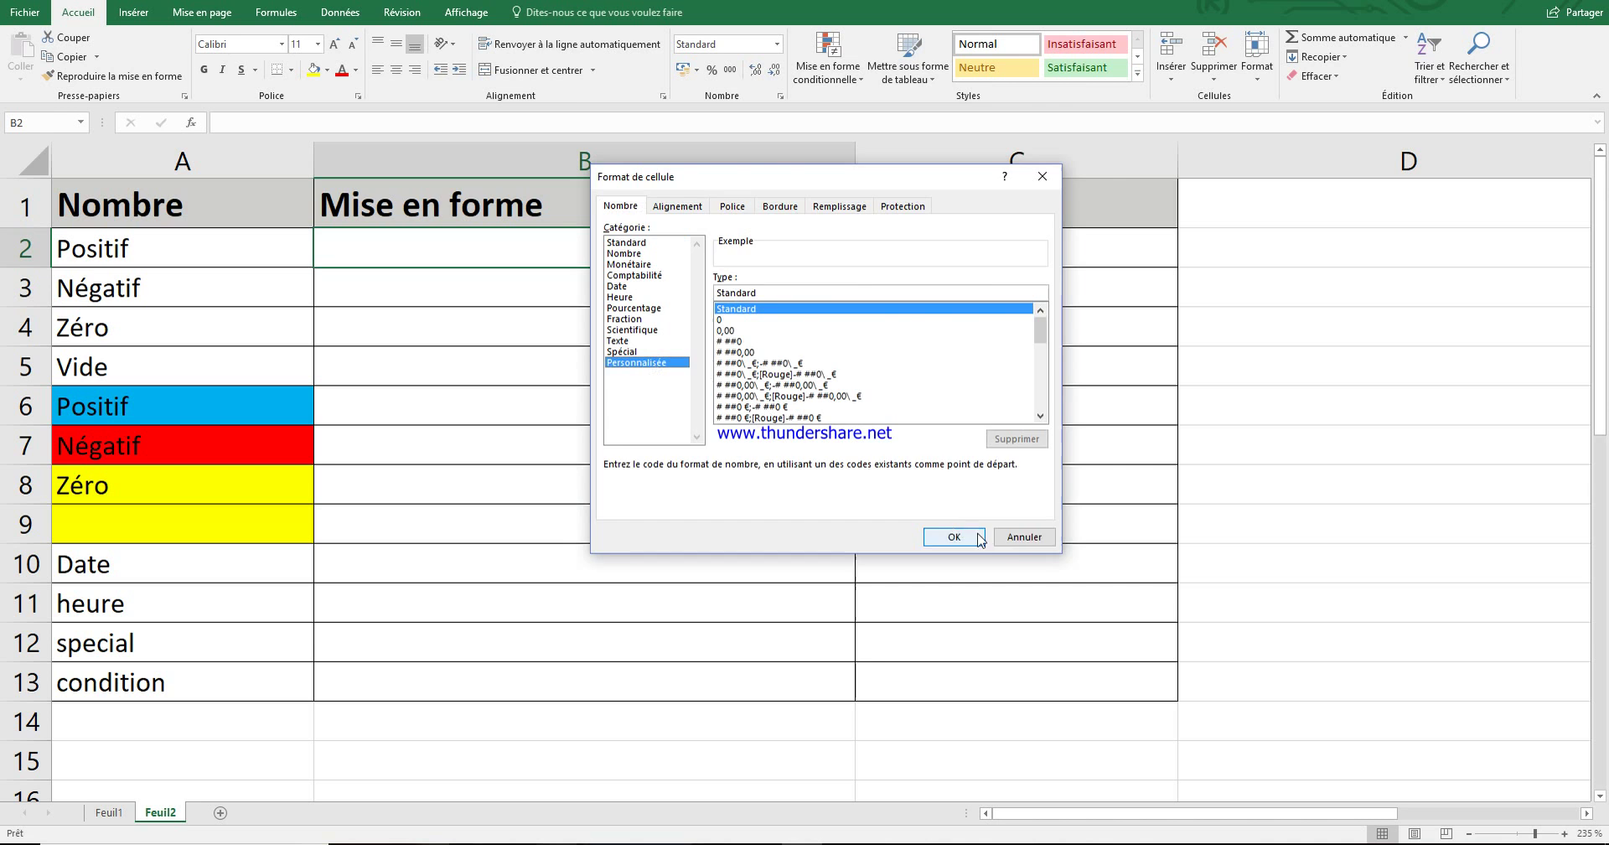
pyautogui.click(1024, 537)
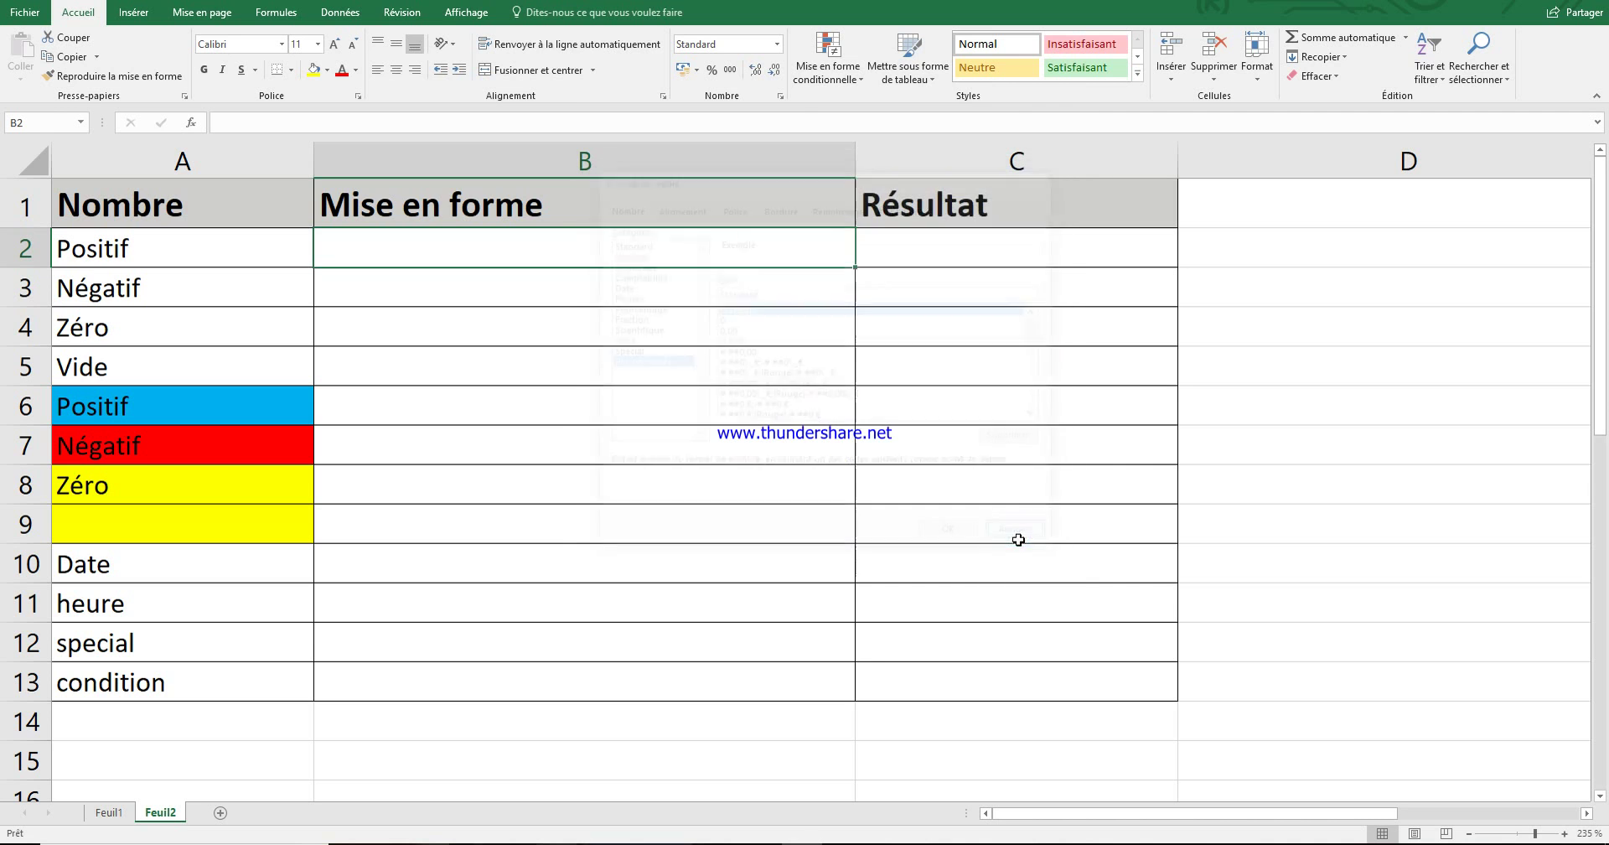
pyautogui.click(780, 98)
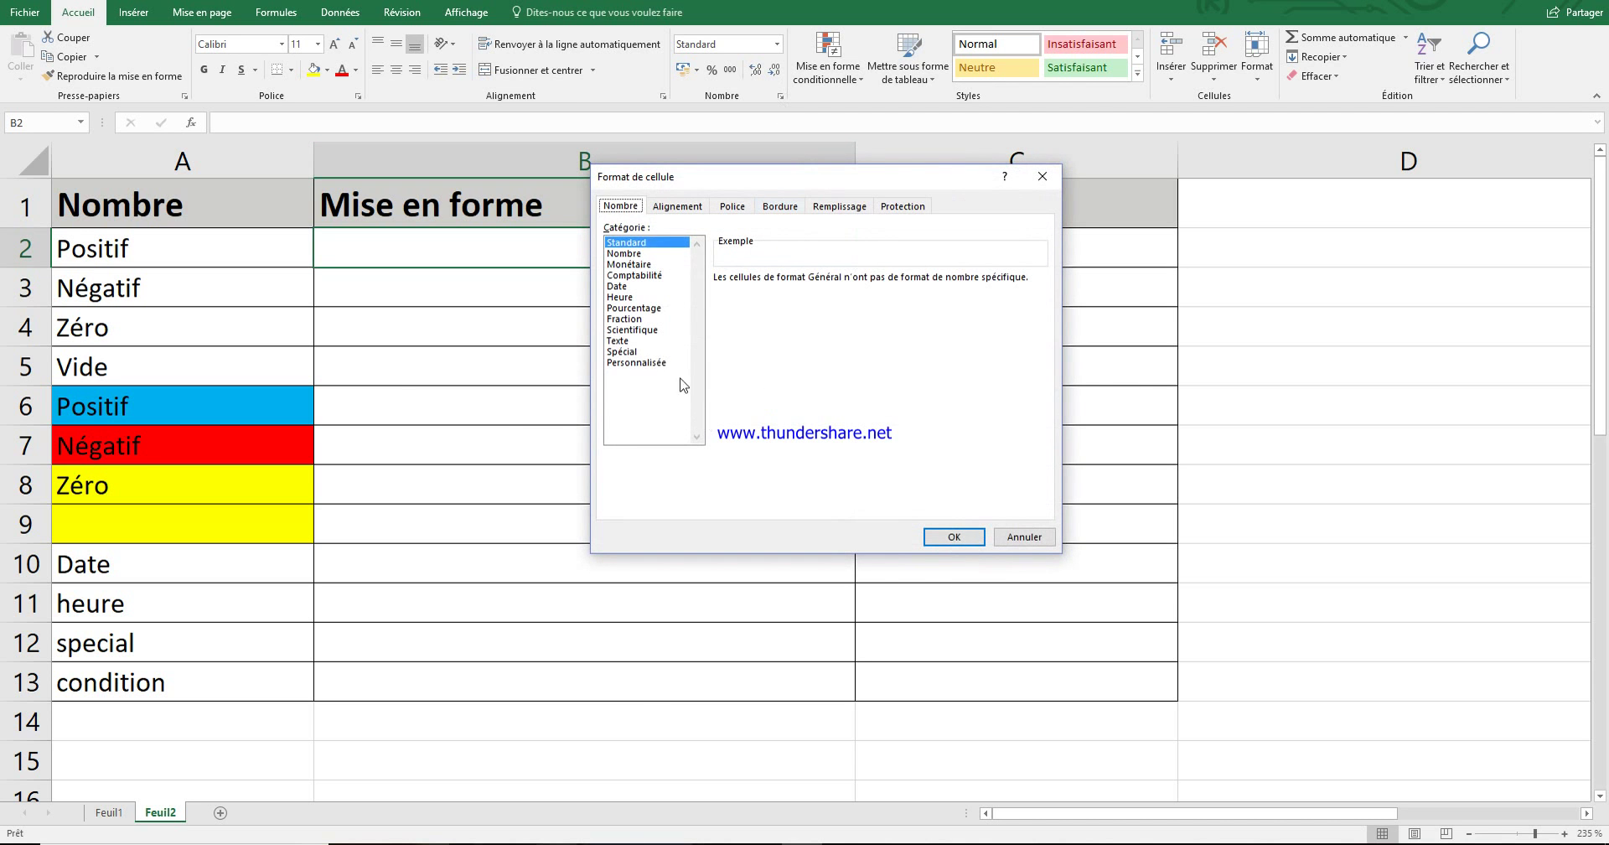
pyautogui.click(656, 366)
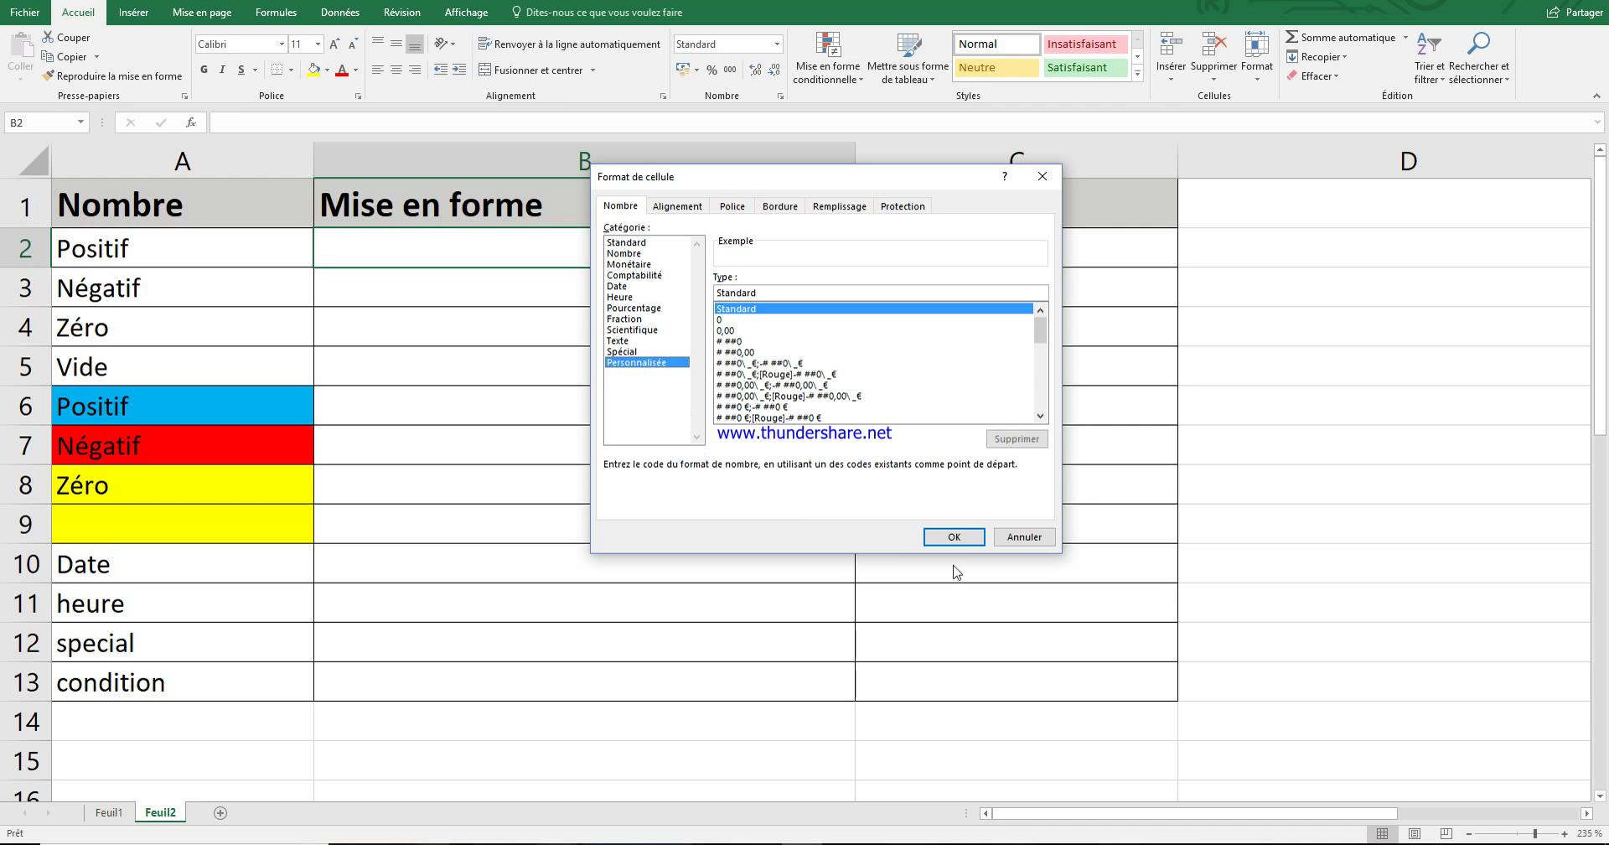
pyautogui.click(1035, 538)
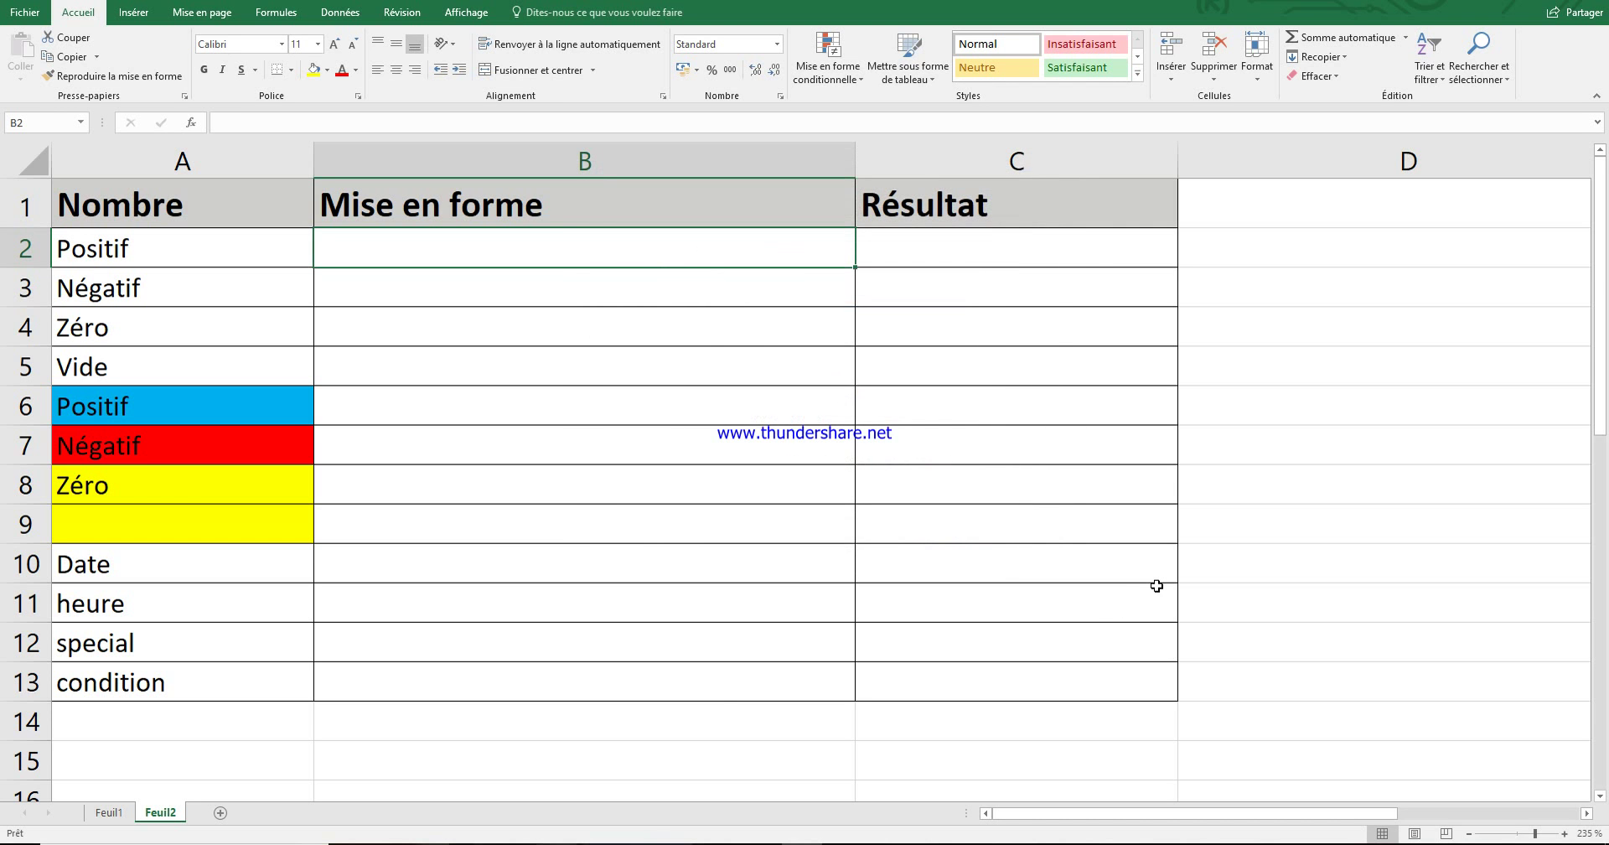
pyautogui.hotkey('ctrl', '1')
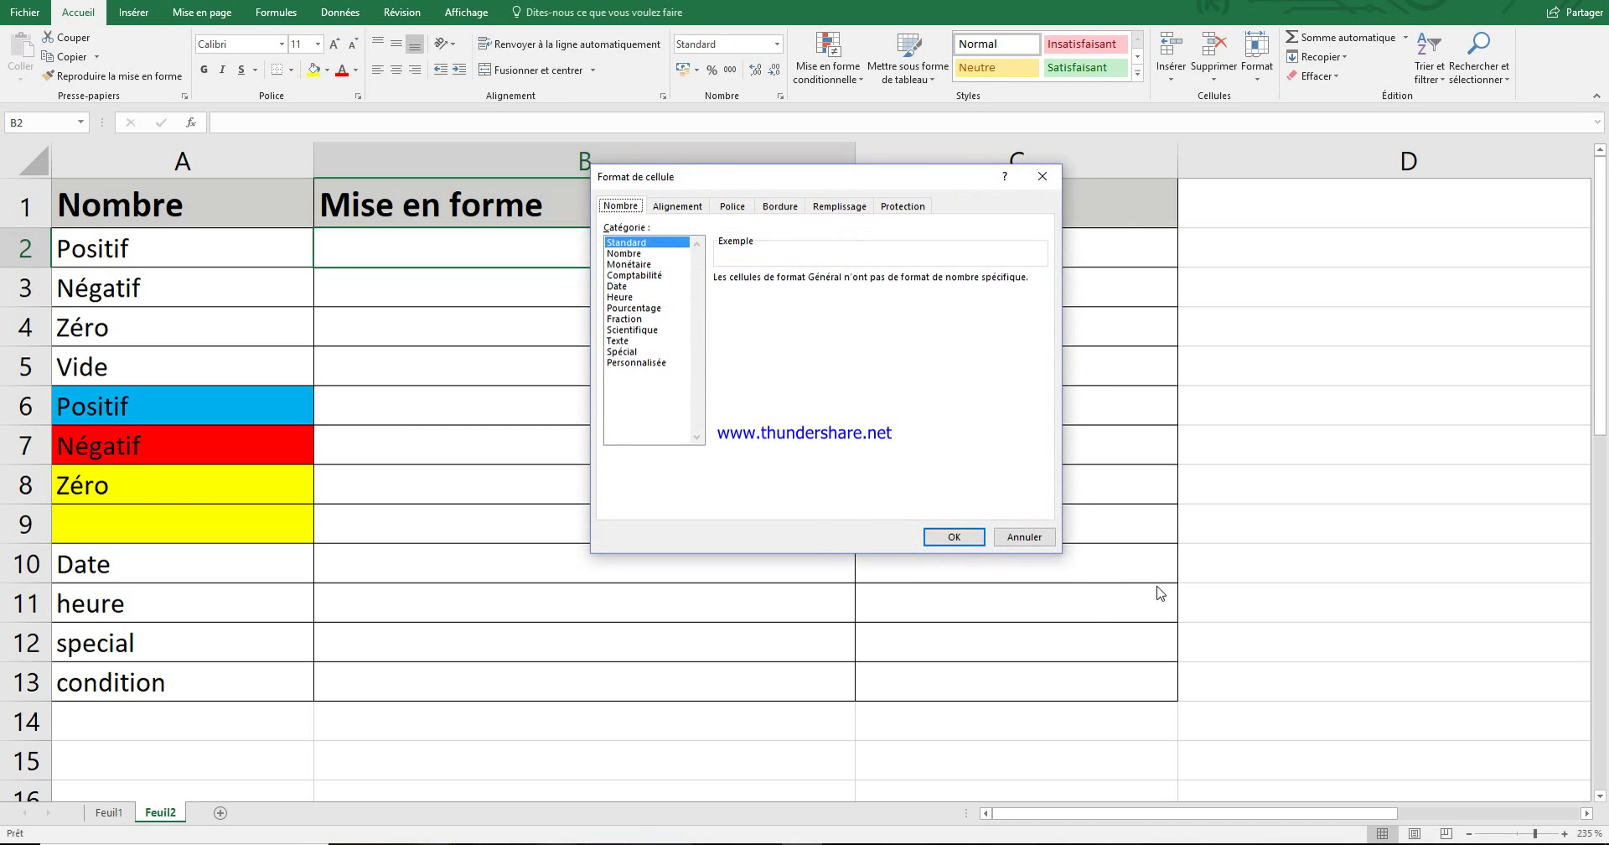
pyautogui.click(1024, 537)
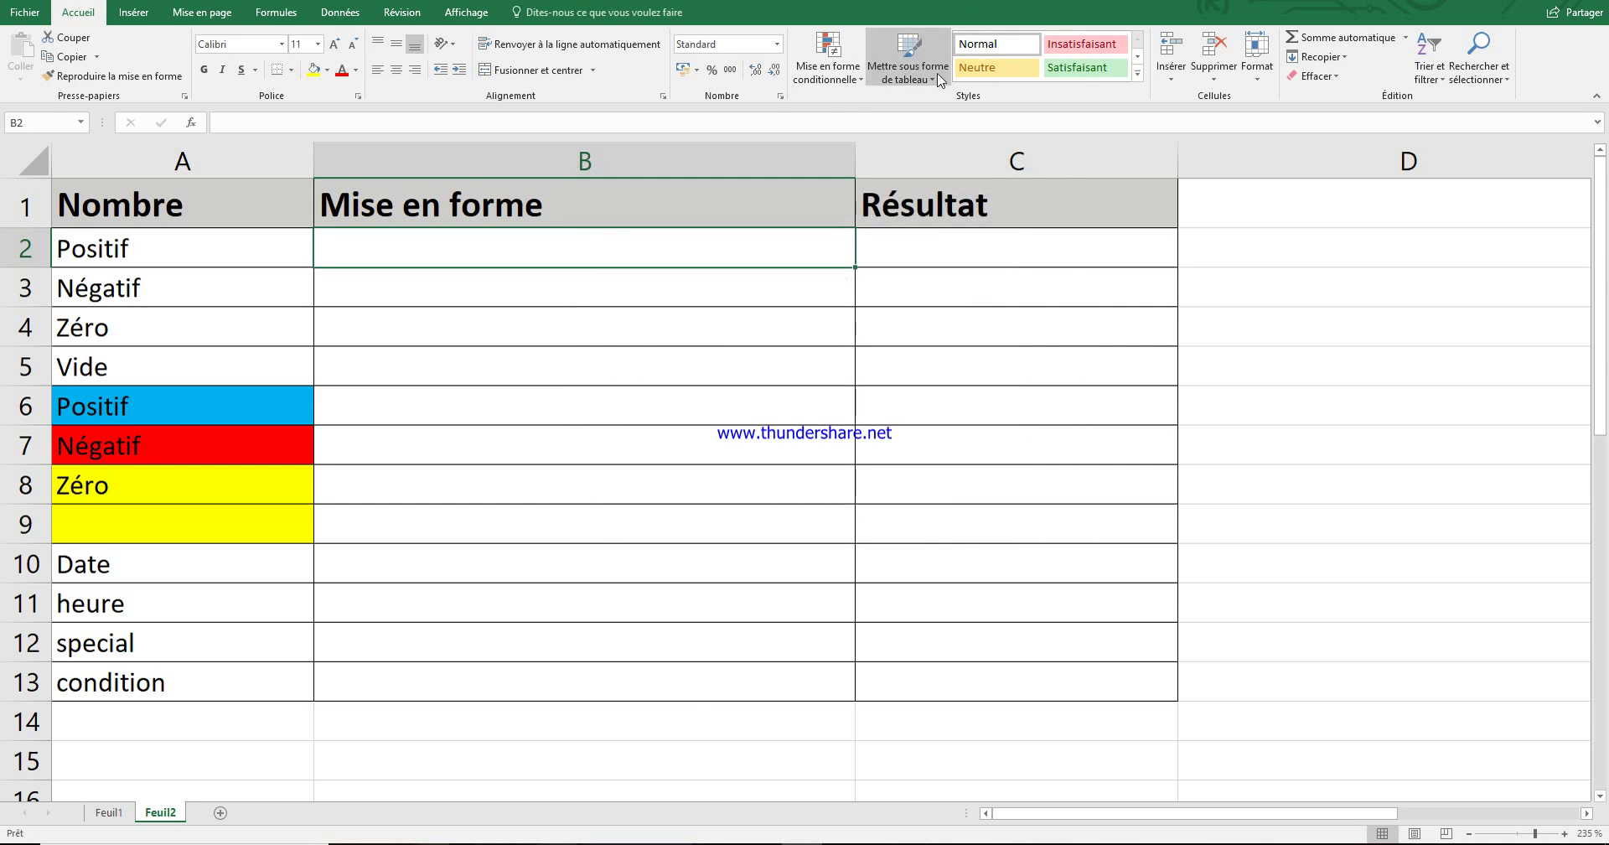
pyautogui.click(781, 96)
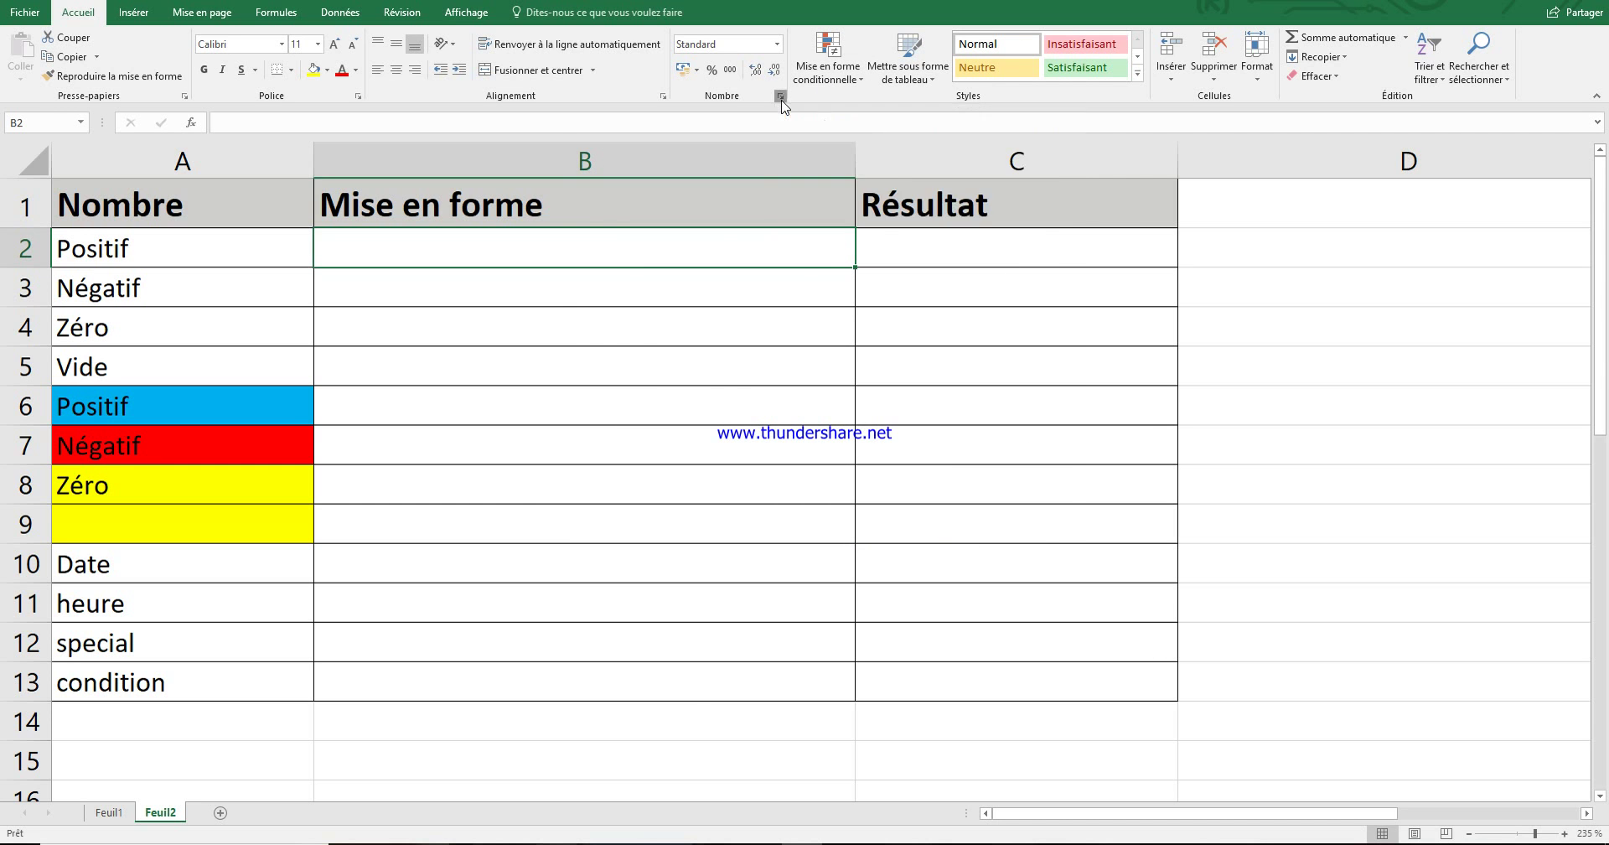
pyautogui.click(647, 363)
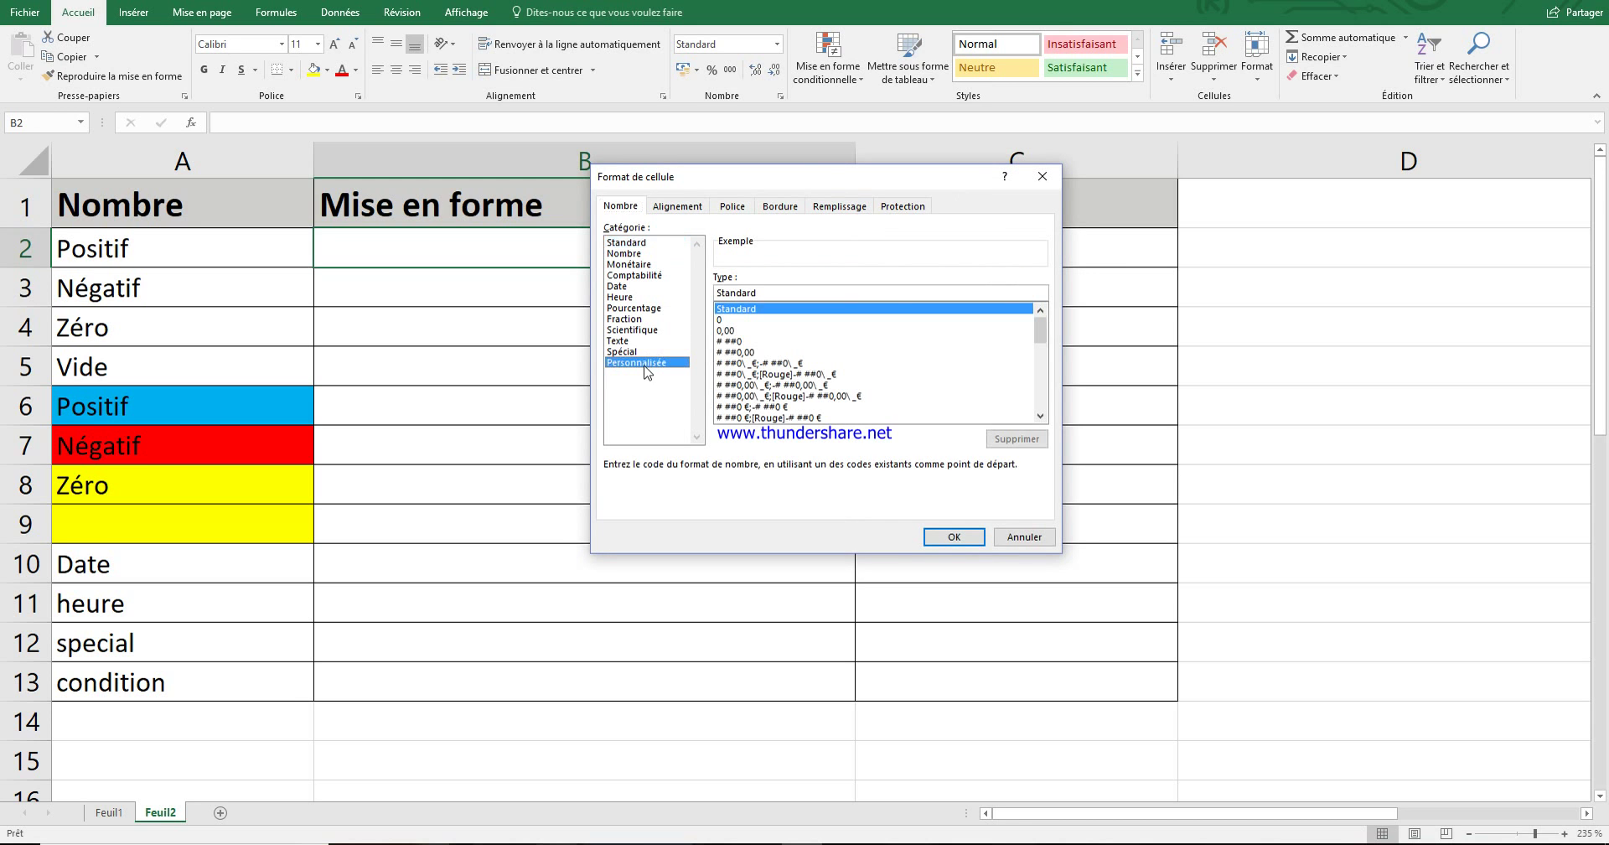
pyautogui.doubleClick(773, 291)
pyautogui.press('BackSpace')
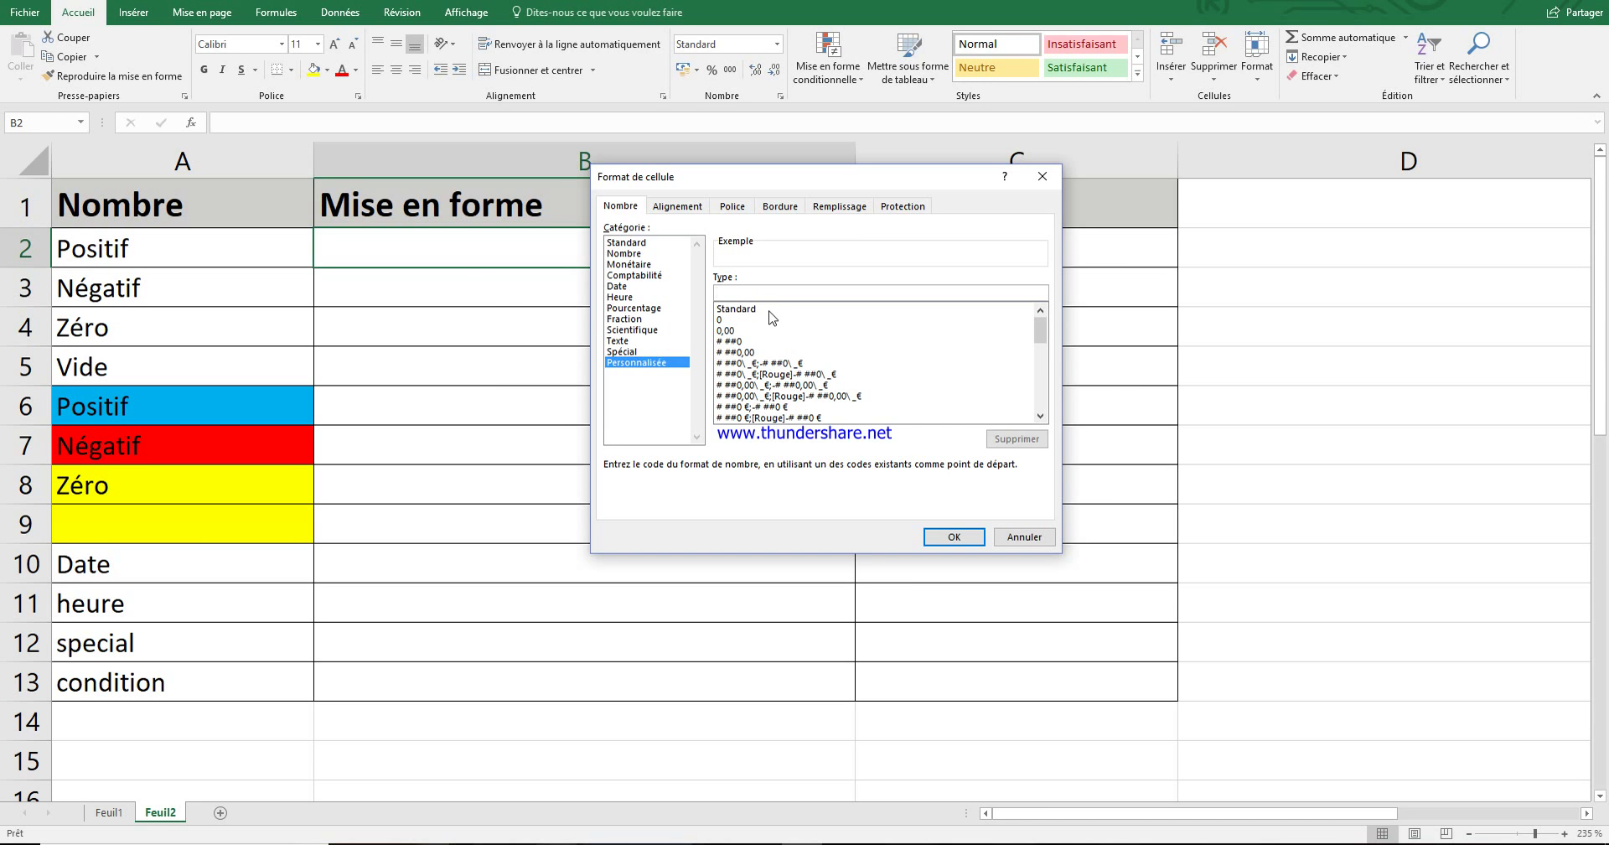
pyautogui.click(1002, 532)
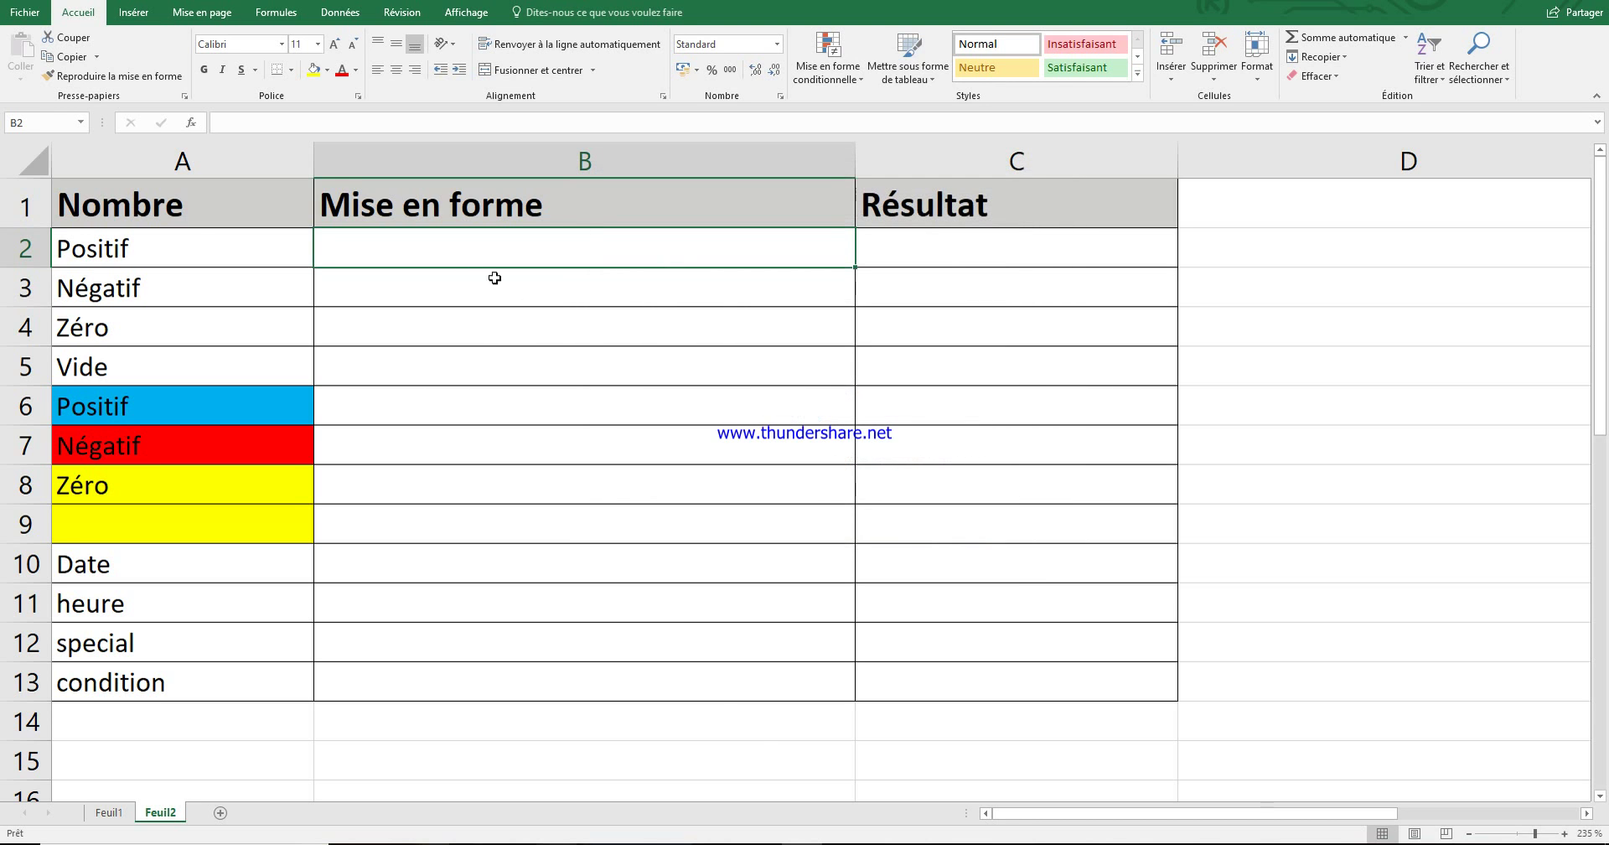
# - Enter 2 in cell C2 of the Résultat column
pyautogui.click(208, 240)
pyautogui.click(496, 244)
pyautogui.click(890, 256)
pyautogui.write('2')
pyautogui.press('Return')
# - Replace the value in cell C2 with -6
pyautogui.click(921, 223)
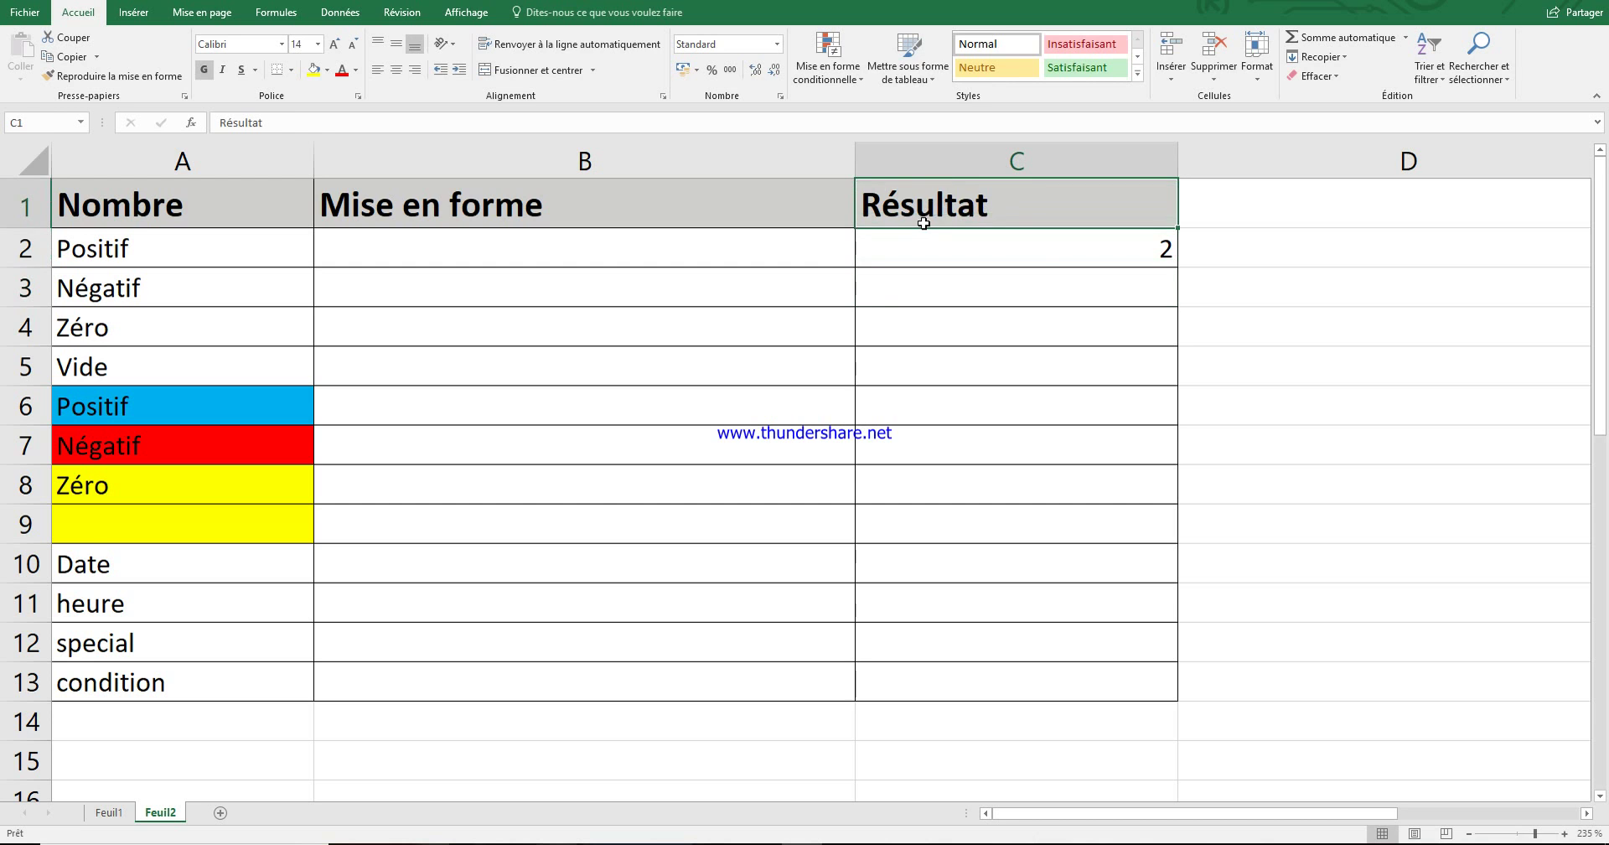
pyautogui.click(1063, 250)
pyautogui.write('-6')
pyautogui.press('Return')
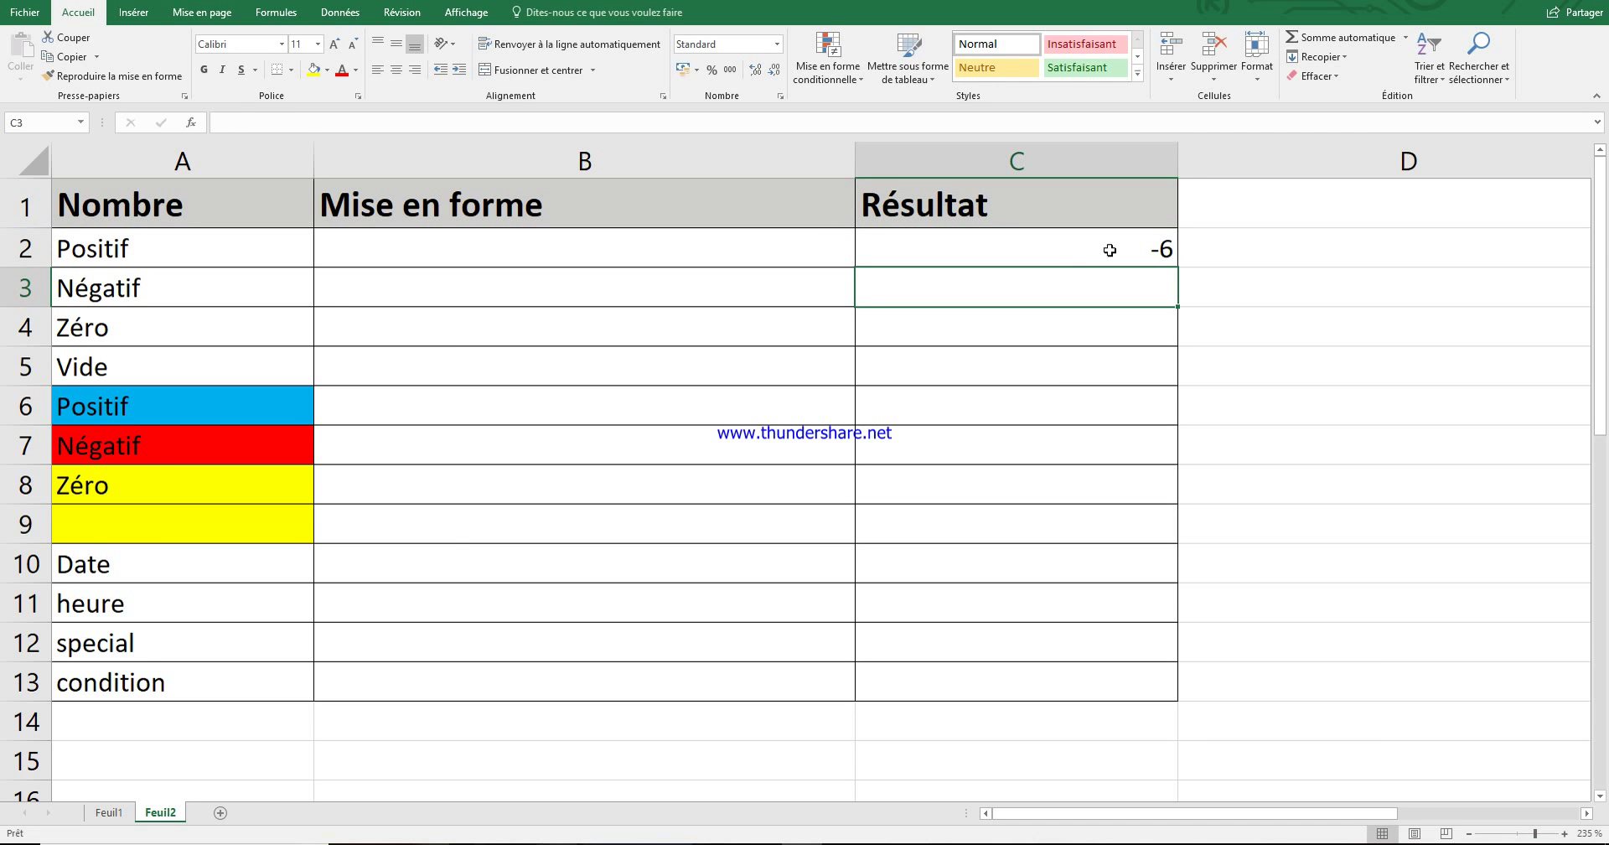
pyautogui.click(1162, 249)
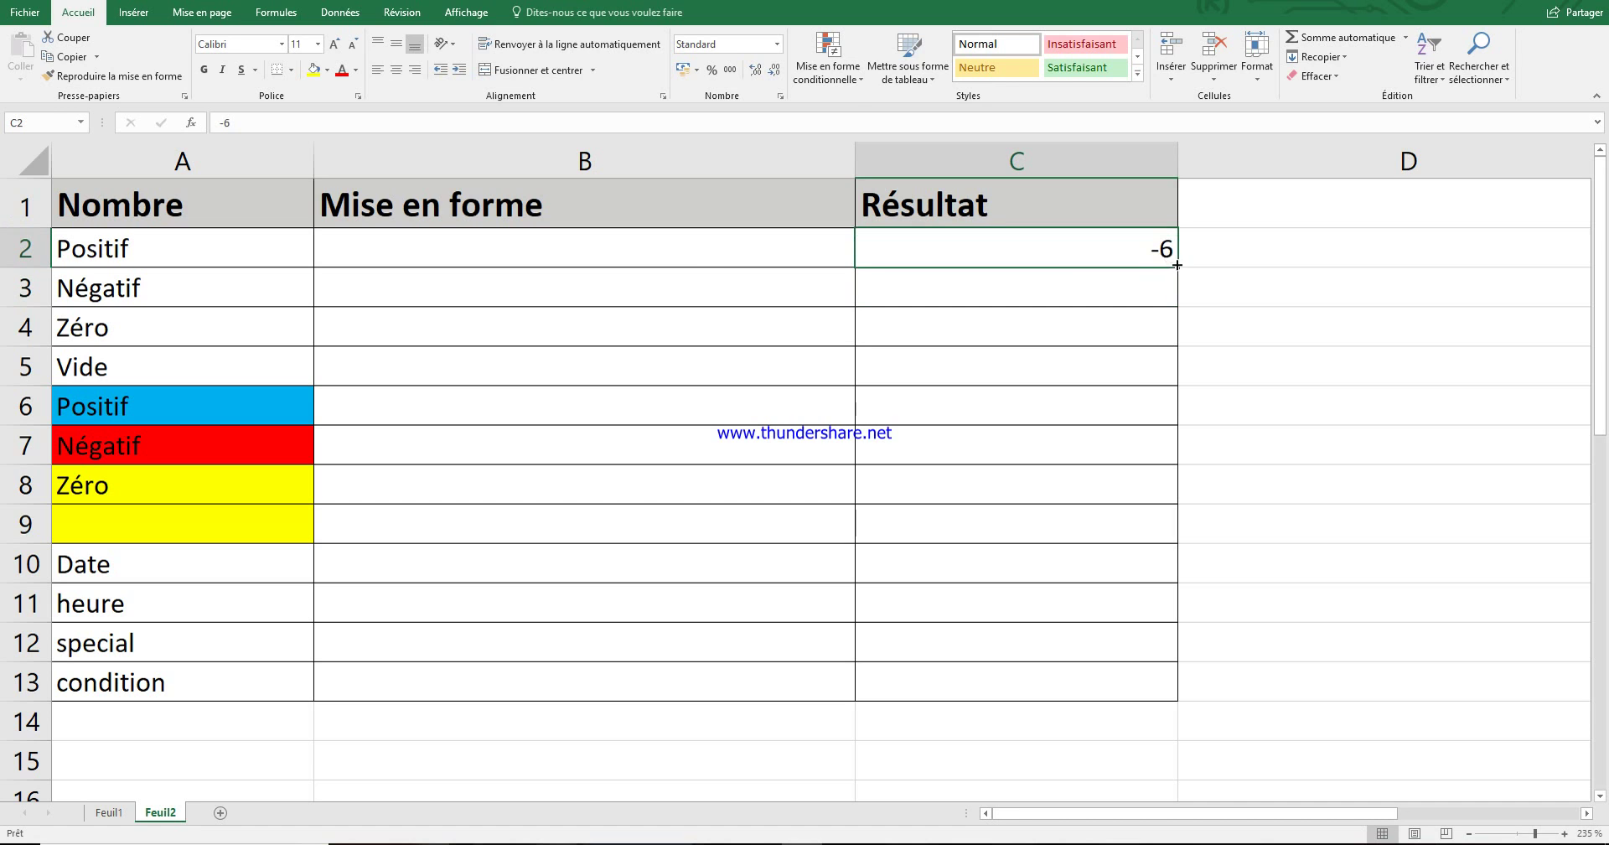
# - Enter the format code #;-# as text in cell B2 of the Mise en forme column
pyautogui.click(717, 251)
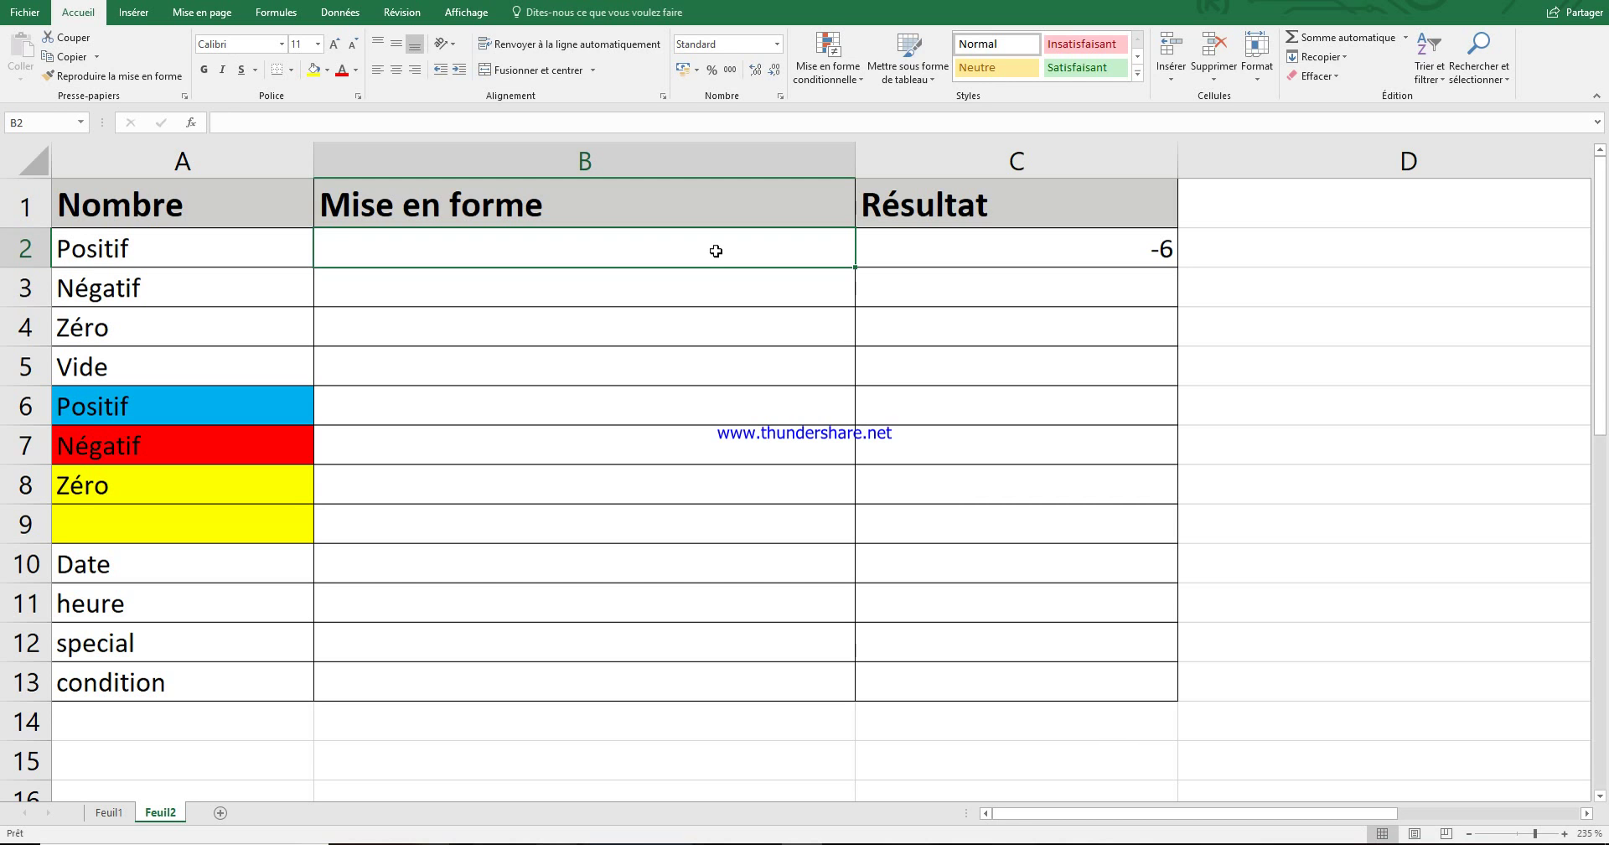
pyautogui.write('#')
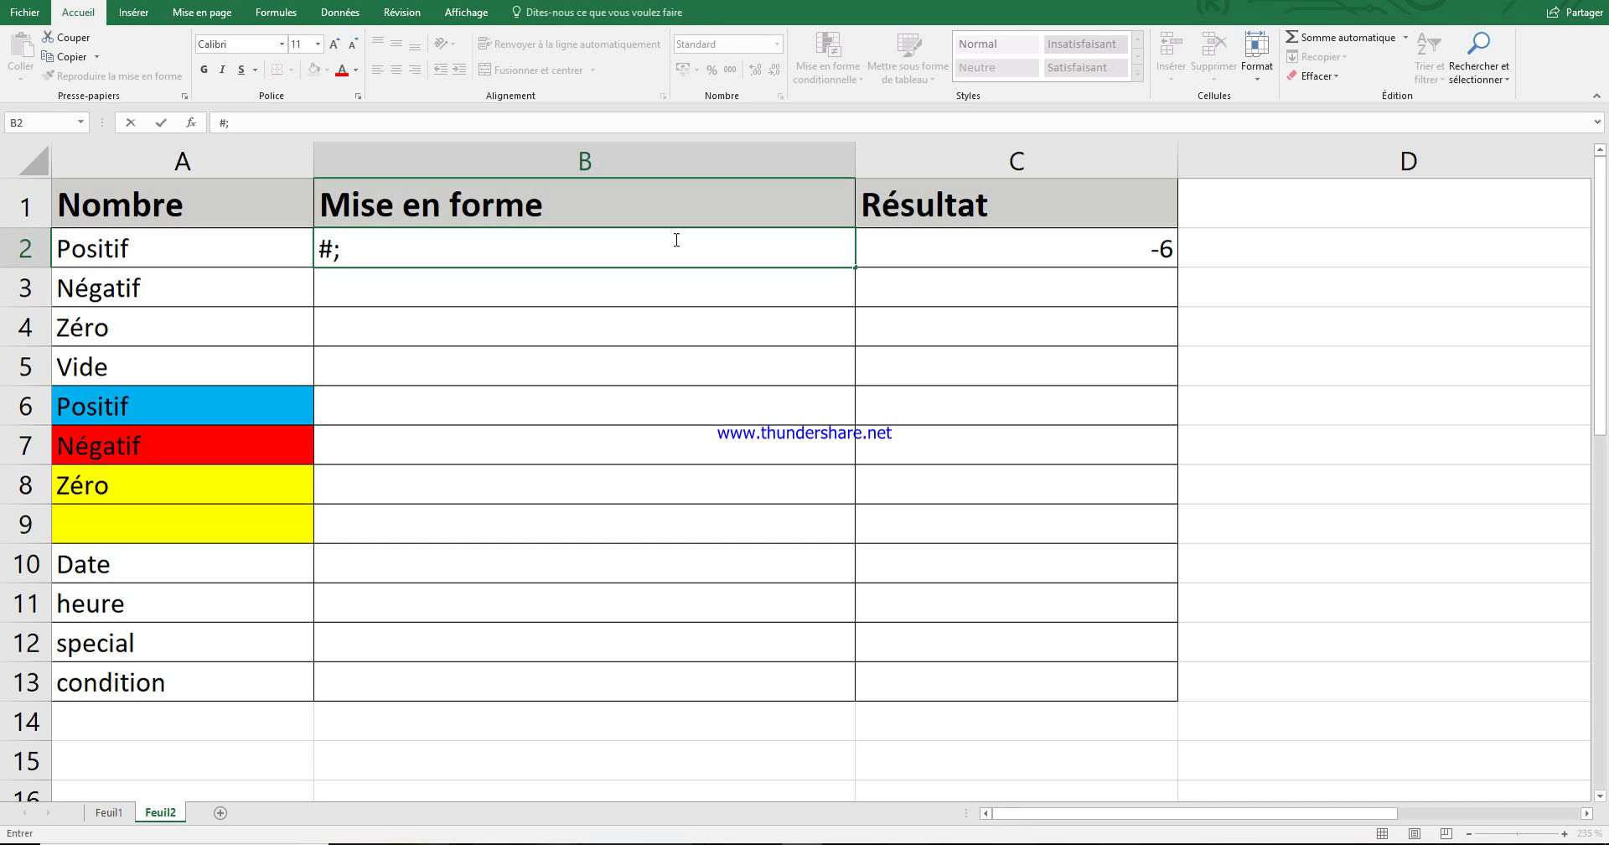
pyautogui.write('-#')
pyautogui.press('Left')
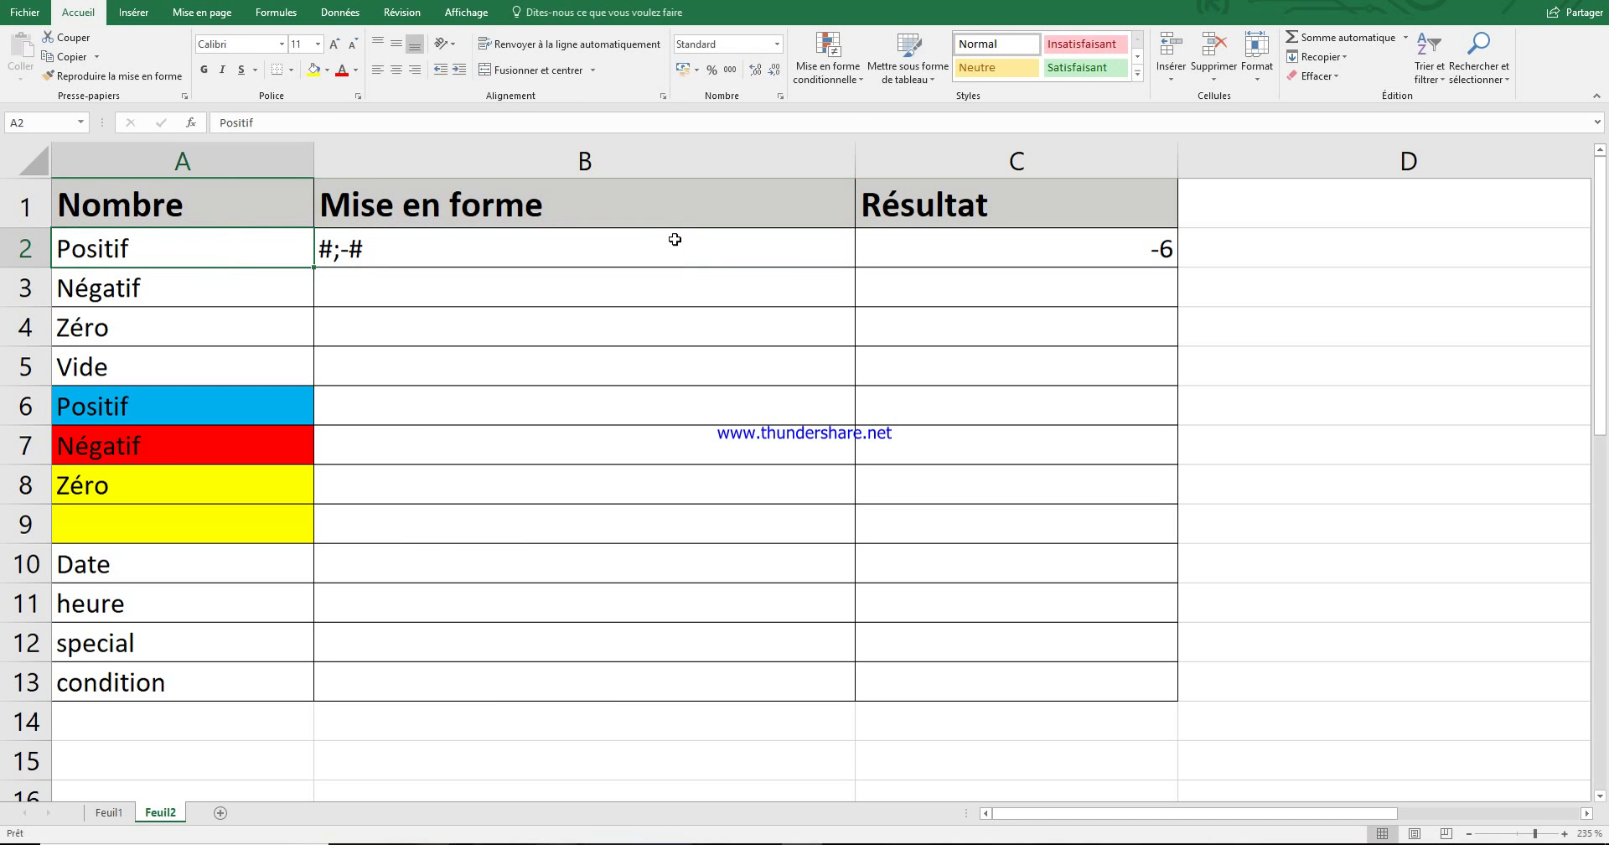
# - Edit the format code in cell B2 to read #;#;0, dropping the minus sign and adding a section for zero
pyautogui.click(674, 239)
pyautogui.click(231, 123)
pyautogui.press('BackSpace')
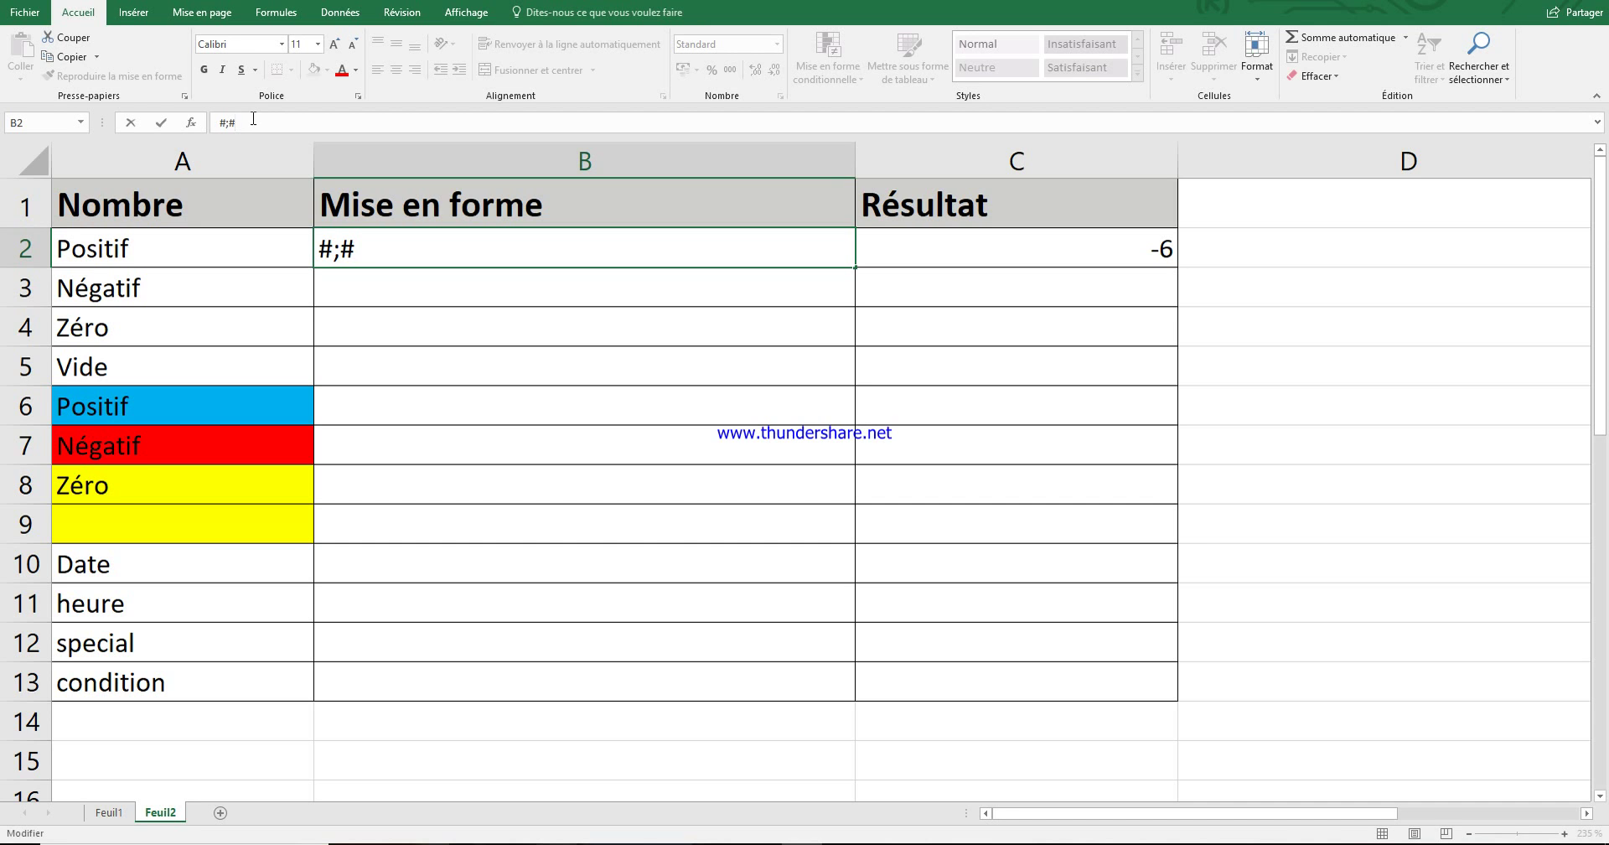
pyautogui.write(';')
pyautogui.write('0')
pyautogui.press('Return')
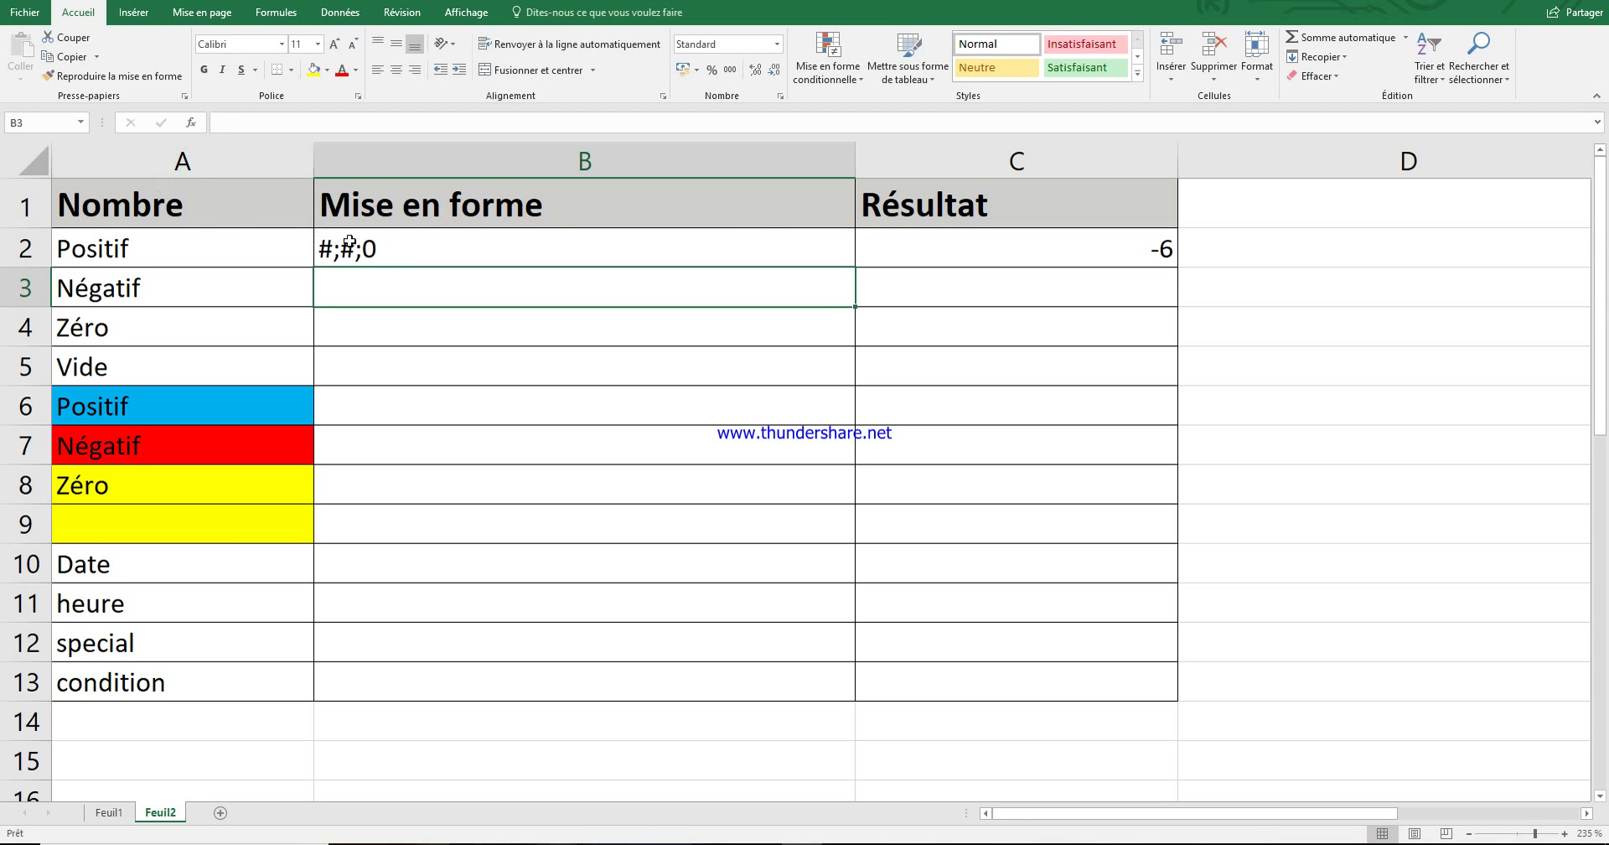
# - Copy the format code text #;#;0 from the contents of cell B2
pyautogui.click(415, 247)
pyautogui.moveTo(257, 124); pyautogui.dragTo(214, 123)
pyautogui.hotkey('ctrl', 'c')
pyautogui.press('Return')
# - Apply the copied code #;#;0 to cell C2 as a Personnalisée number format
pyautogui.click(940, 250)
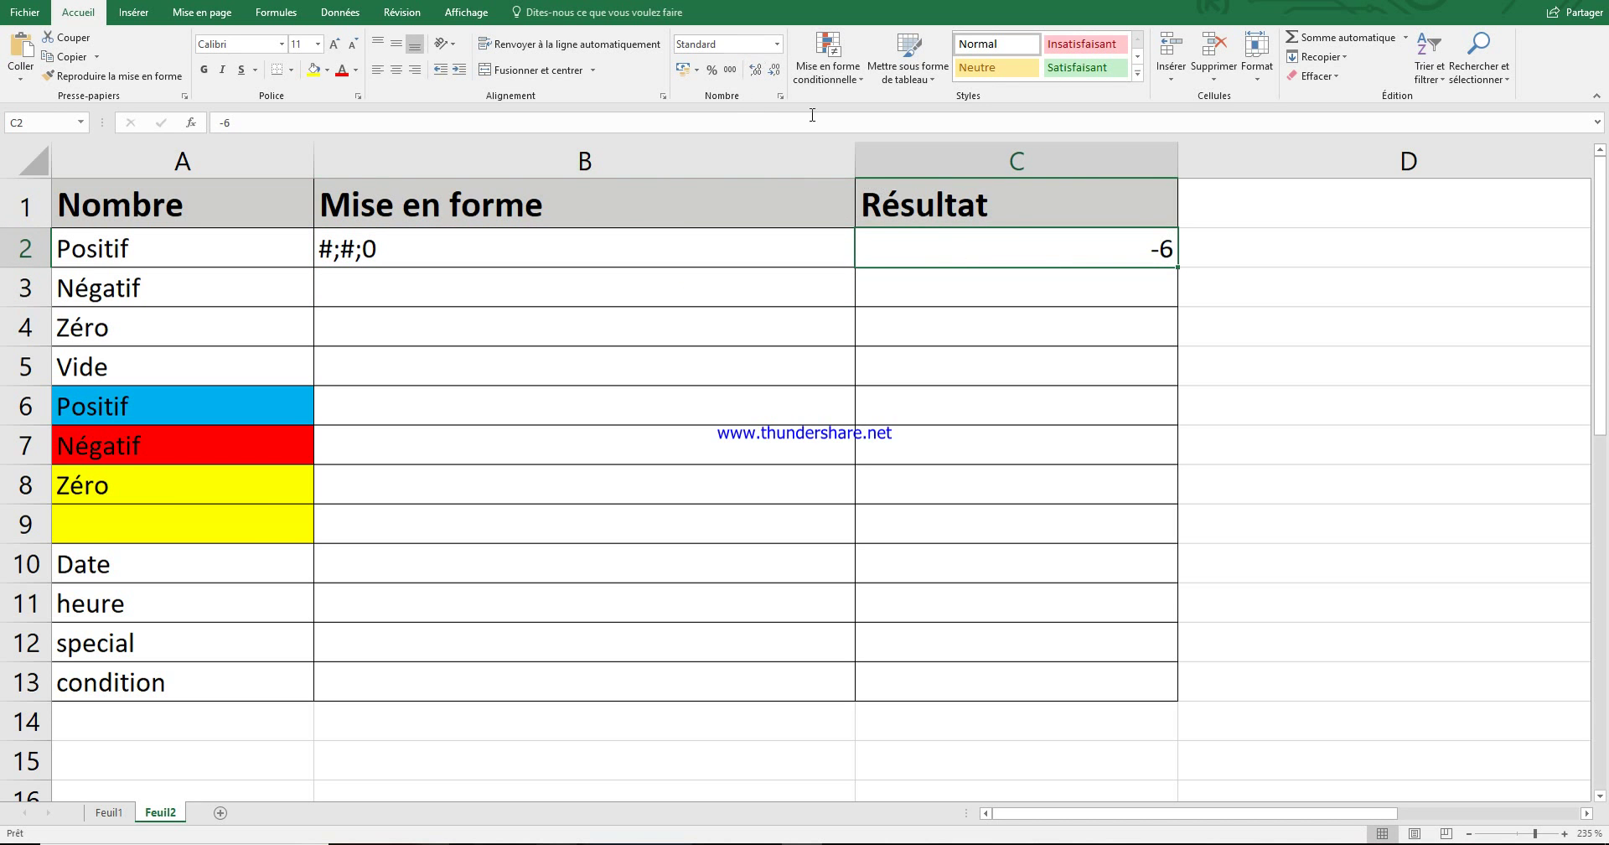
pyautogui.click(1048, 302)
pyautogui.click(1059, 256)
pyautogui.click(780, 95)
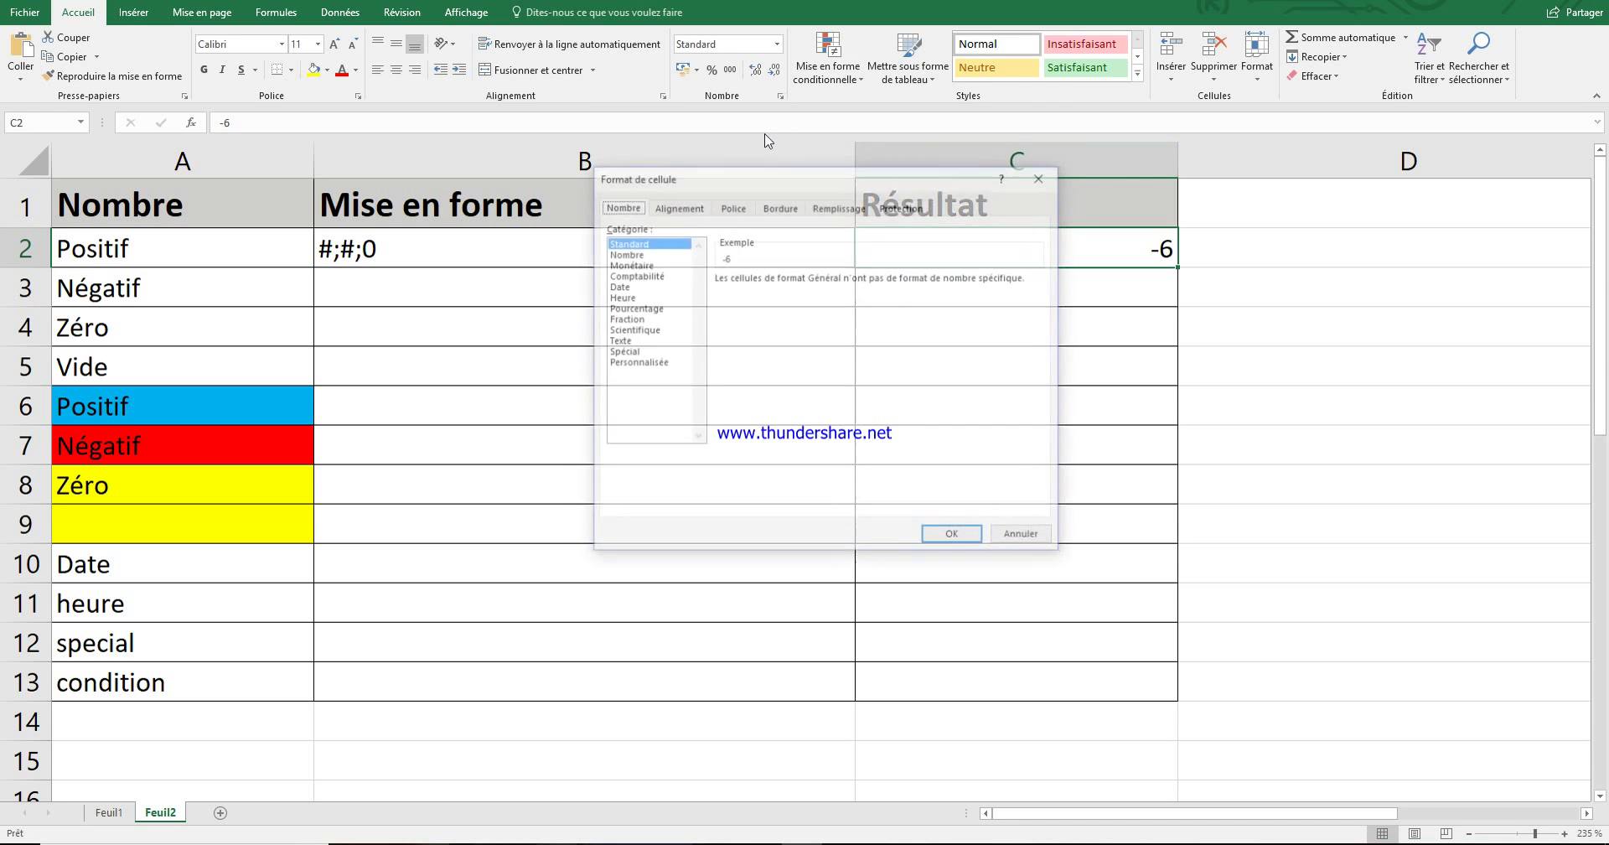
pyautogui.click(662, 361)
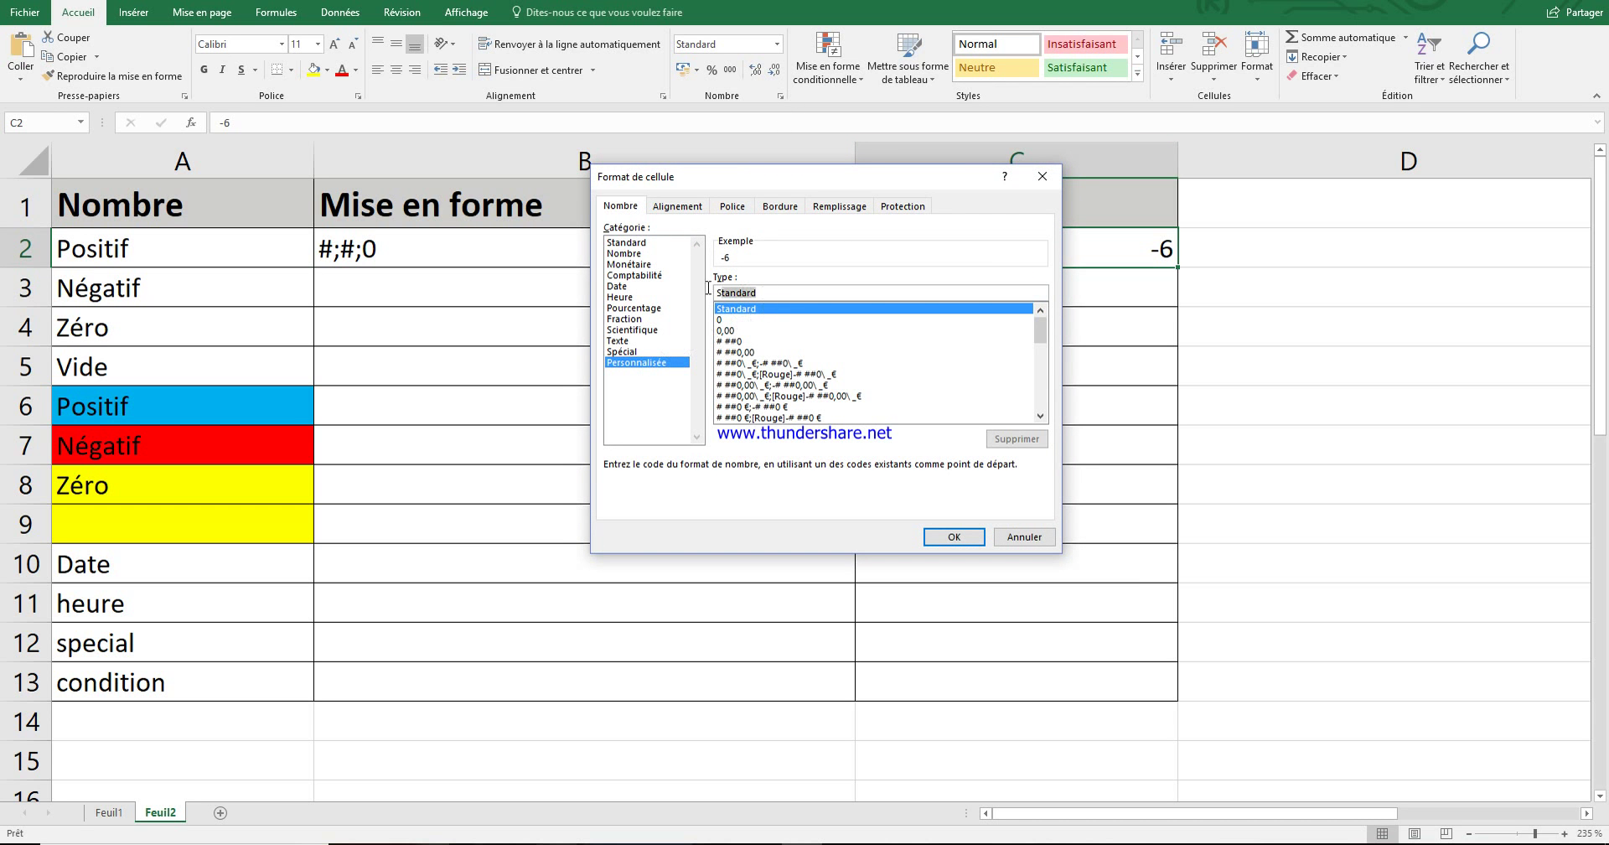
pyautogui.moveTo(755, 294); pyautogui.dragTo(702, 292)
pyautogui.hotkey('ctrl', 'v')
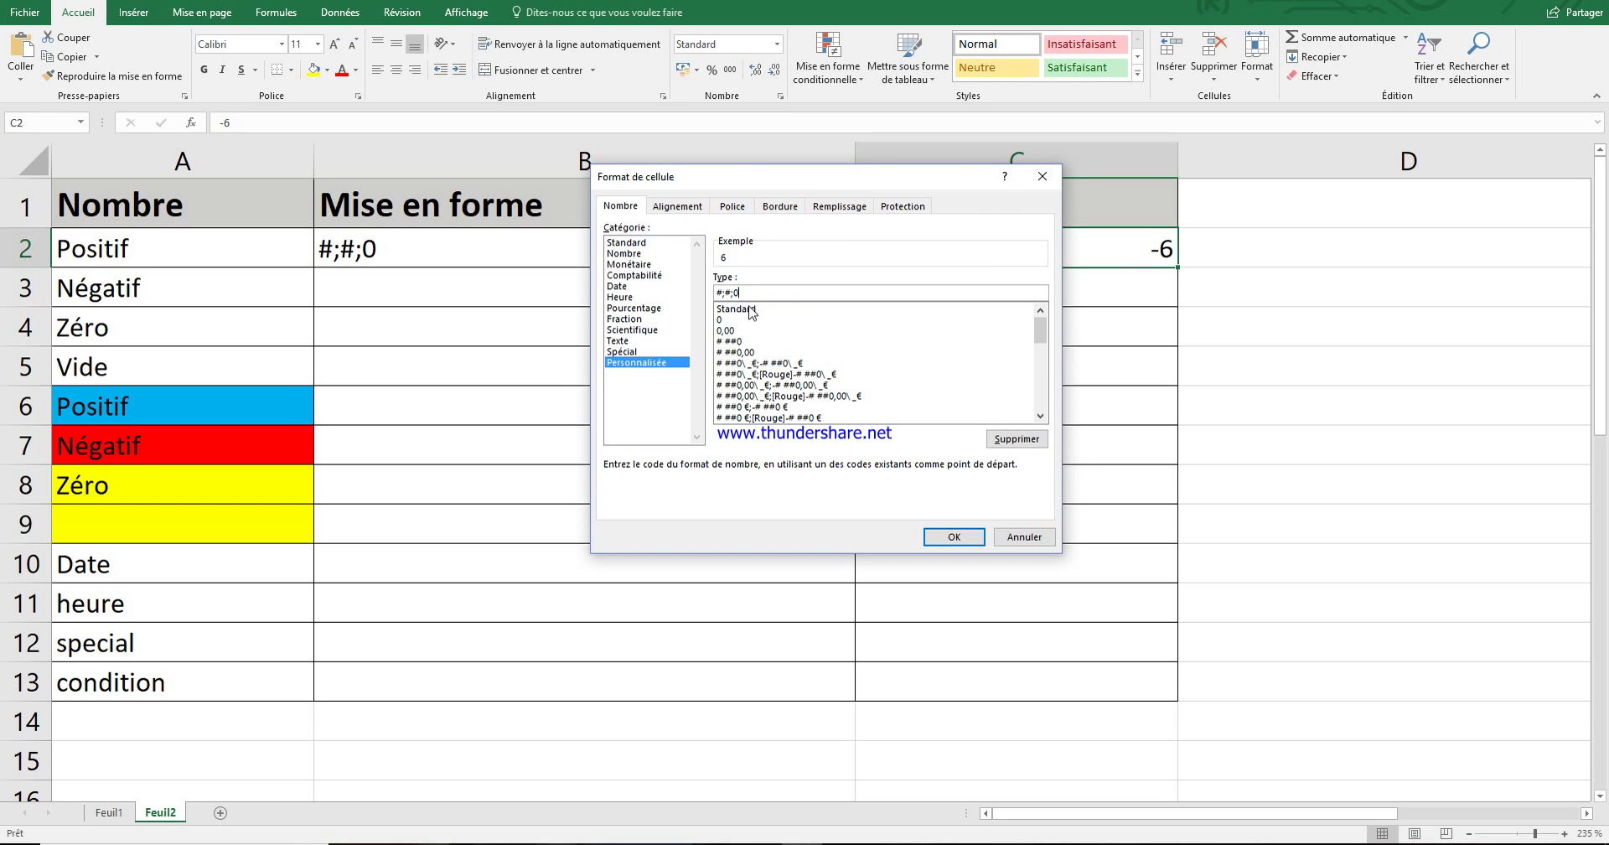
pyautogui.click(953, 536)
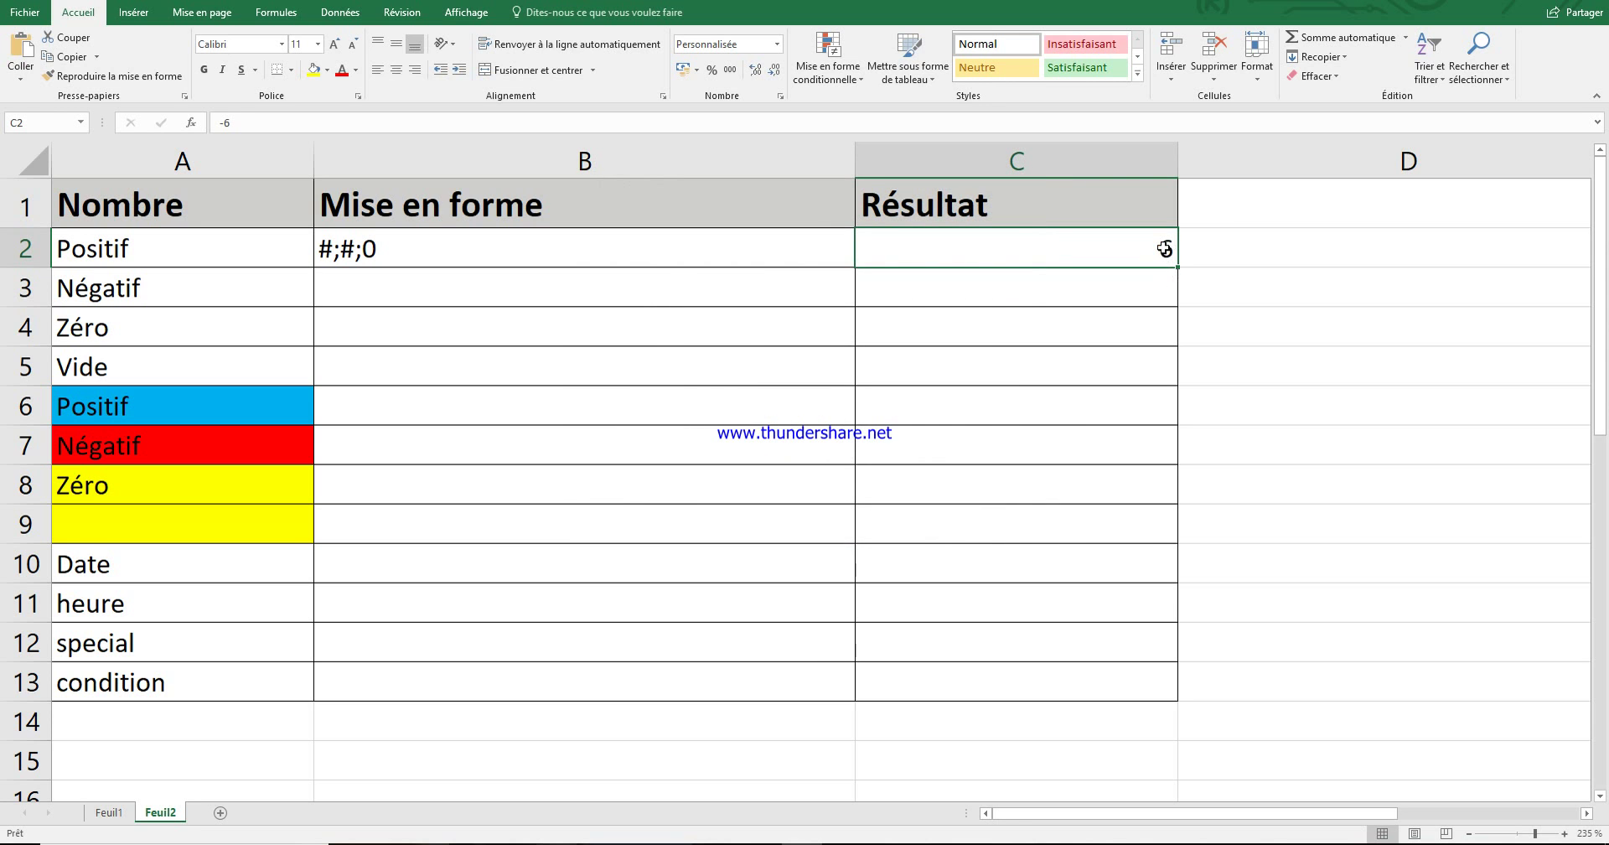
# - Test the format in cell C2 by entering 15, -15 and 0 in turn, ending with the value -18
pyautogui.write('15')
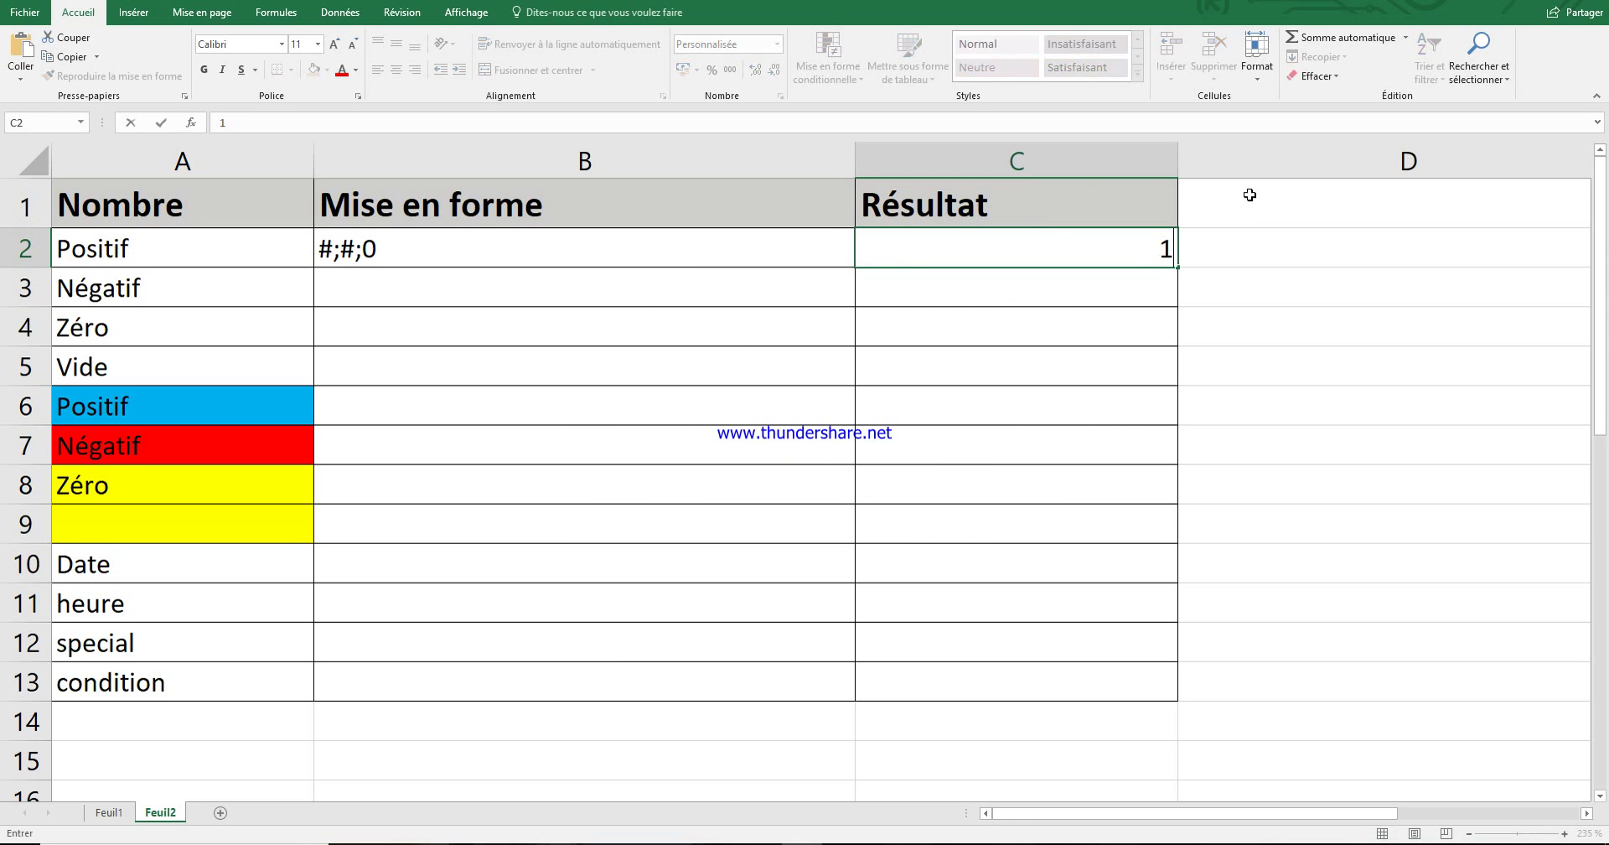
pyautogui.press('Return')
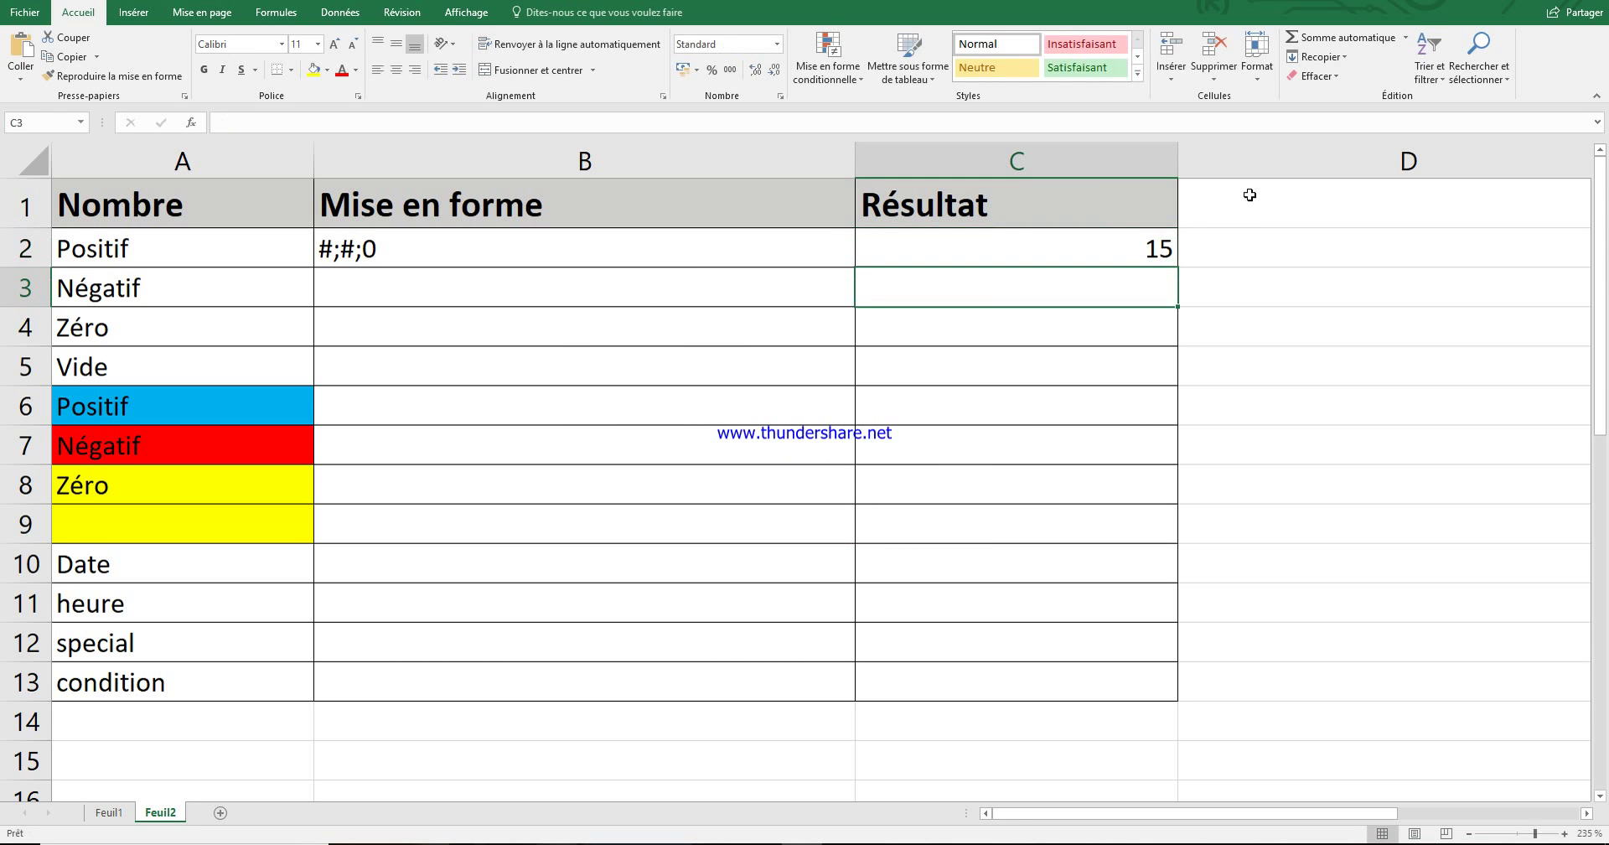
pyautogui.click(1178, 244)
pyautogui.write('-15')
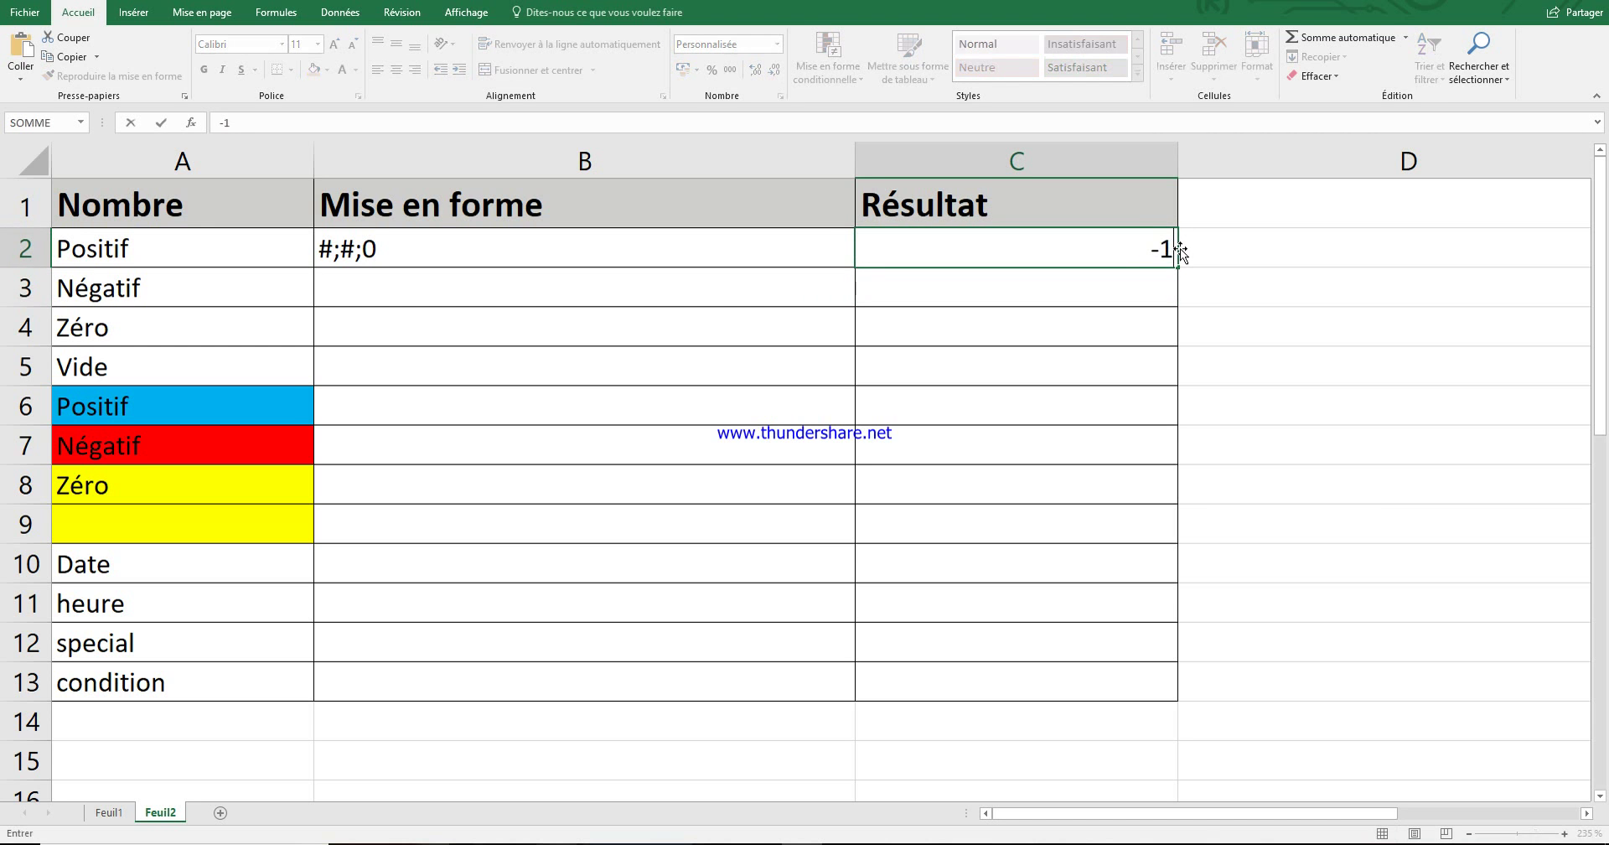
pyautogui.press('Return')
pyautogui.click(1164, 251)
pyautogui.write('0')
pyautogui.press('Return')
pyautogui.click(1165, 249)
pyautogui.write('-18')
pyautogui.press('Return')
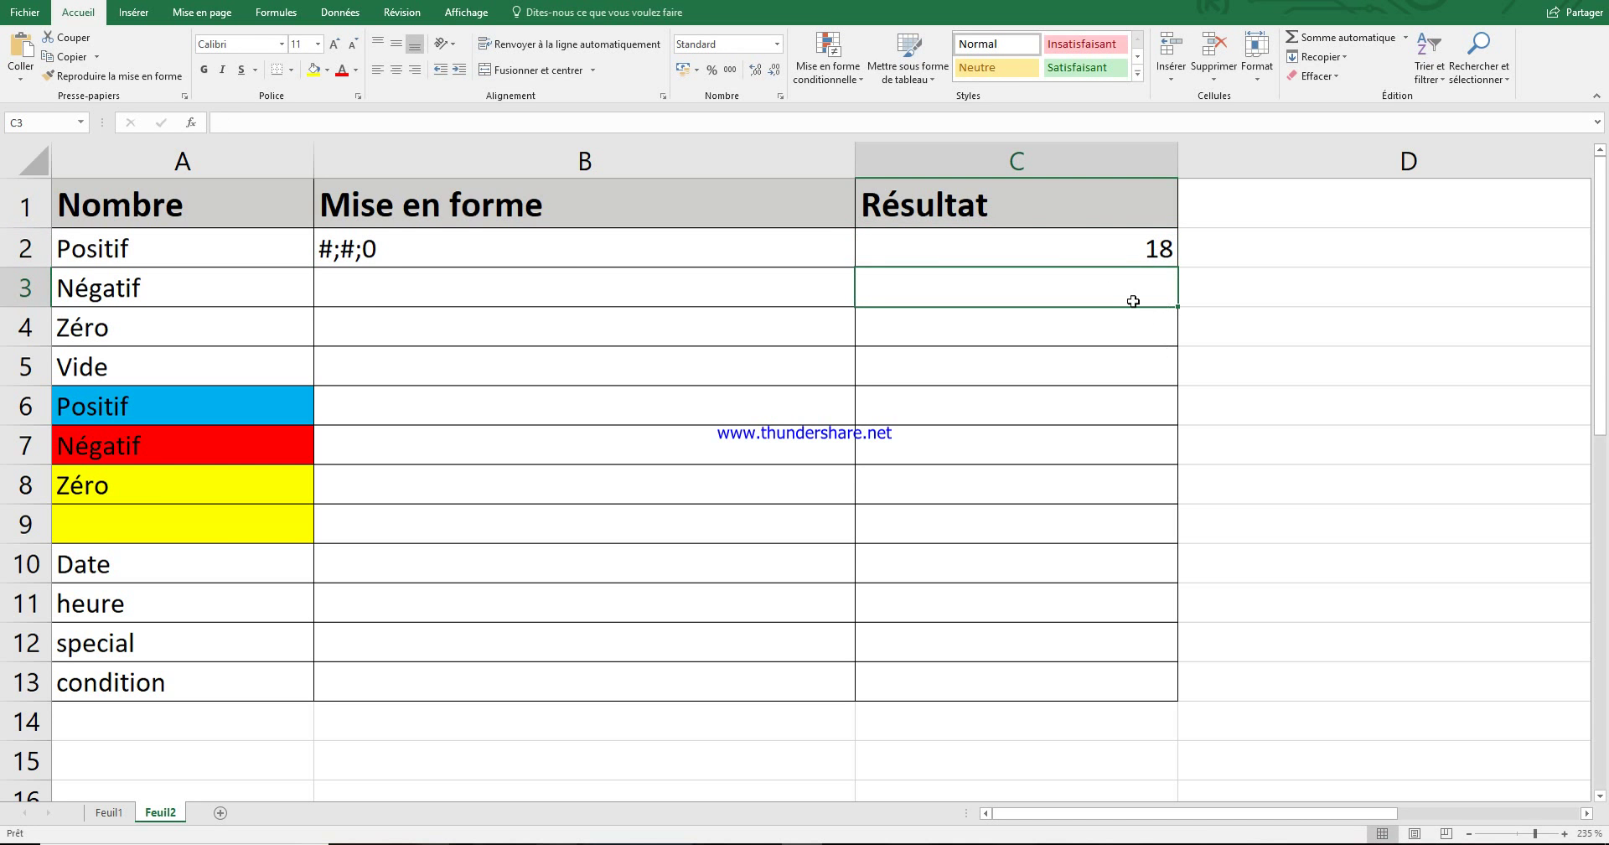
# - Try to enter the format code -#;-#;0 in cell B3 of the Négatif row
pyautogui.click(349, 298)
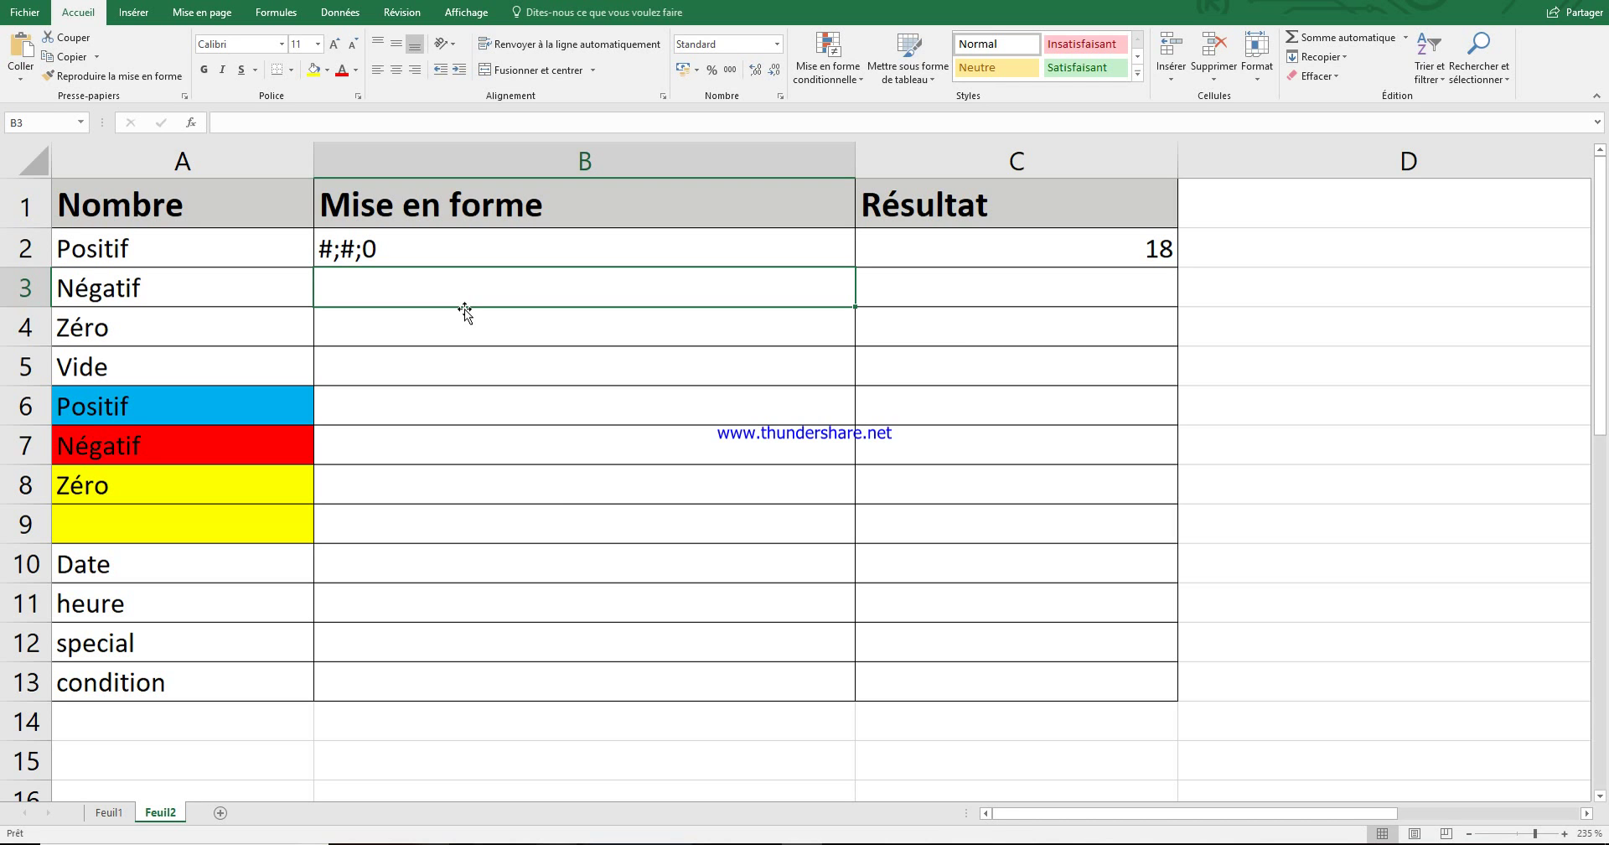
pyautogui.write('-#')
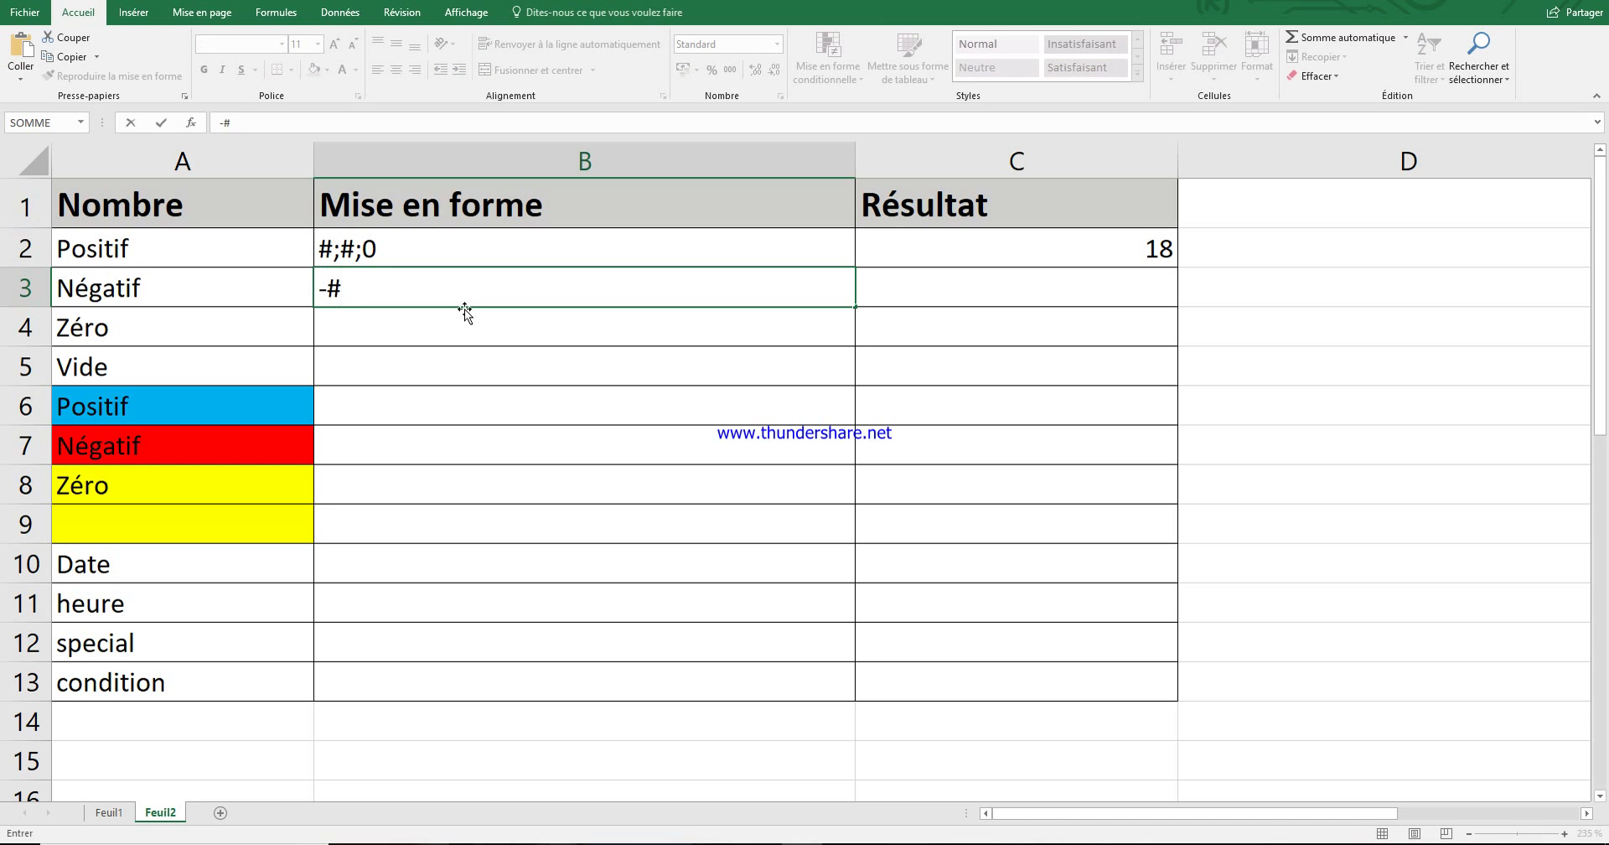
pyautogui.write(';')
pyautogui.write('-#')
pyautogui.press('BackSpace')
pyautogui.write('#;0')
pyautogui.press('Return')
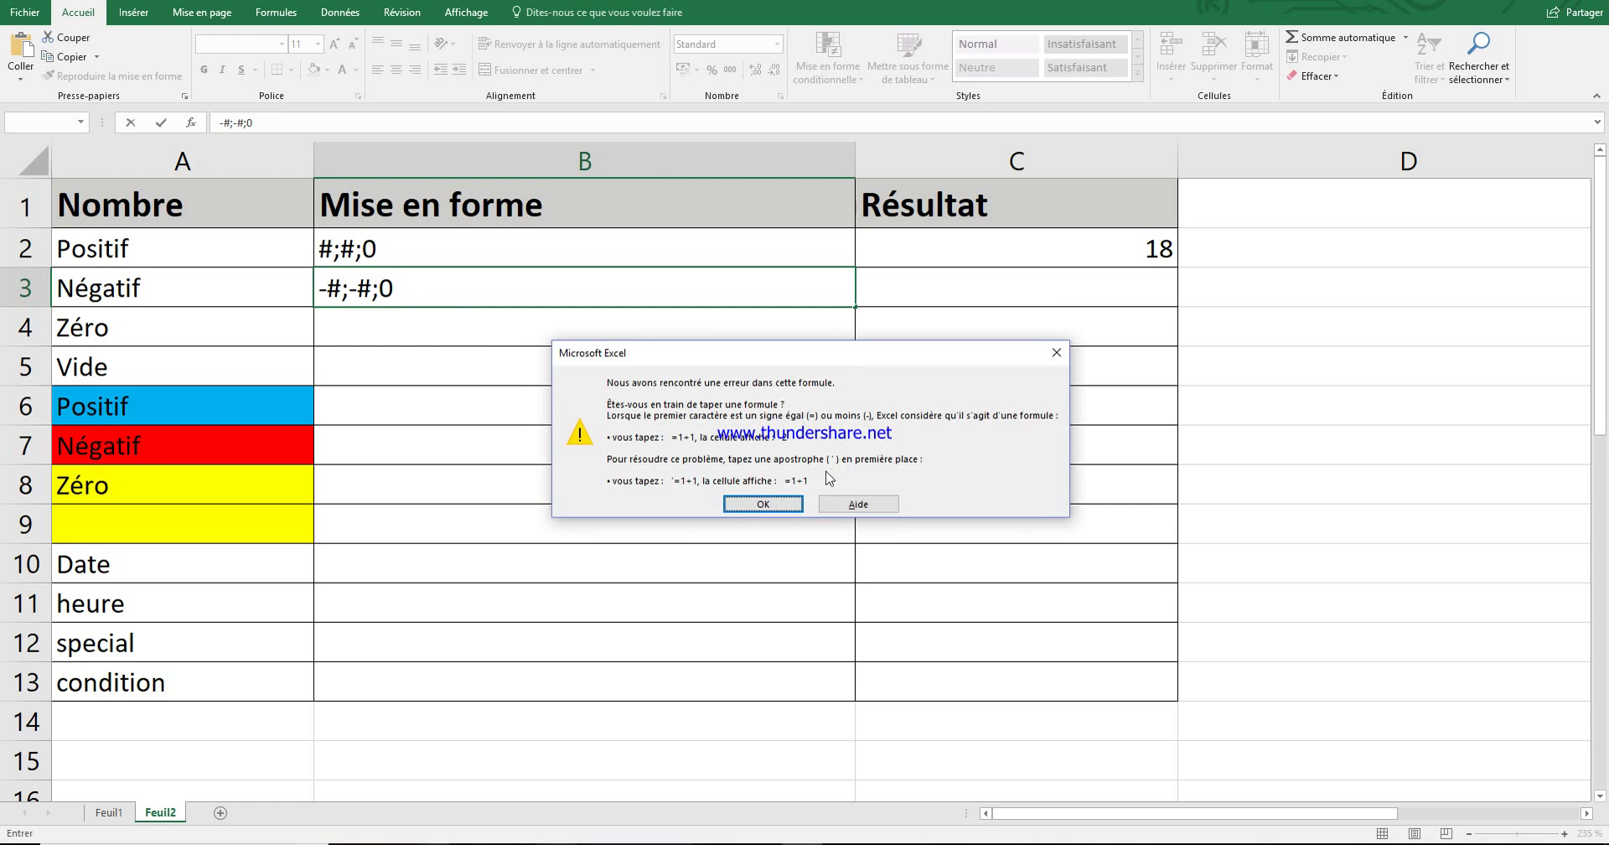
# - Dismiss the formula error and prefix the code in cell B3 with an apostrophe to store it as text
pyautogui.click(763, 503)
pyautogui.click(358, 288)
pyautogui.click(319, 289)
pyautogui.write("'")
pyautogui.click(411, 343)
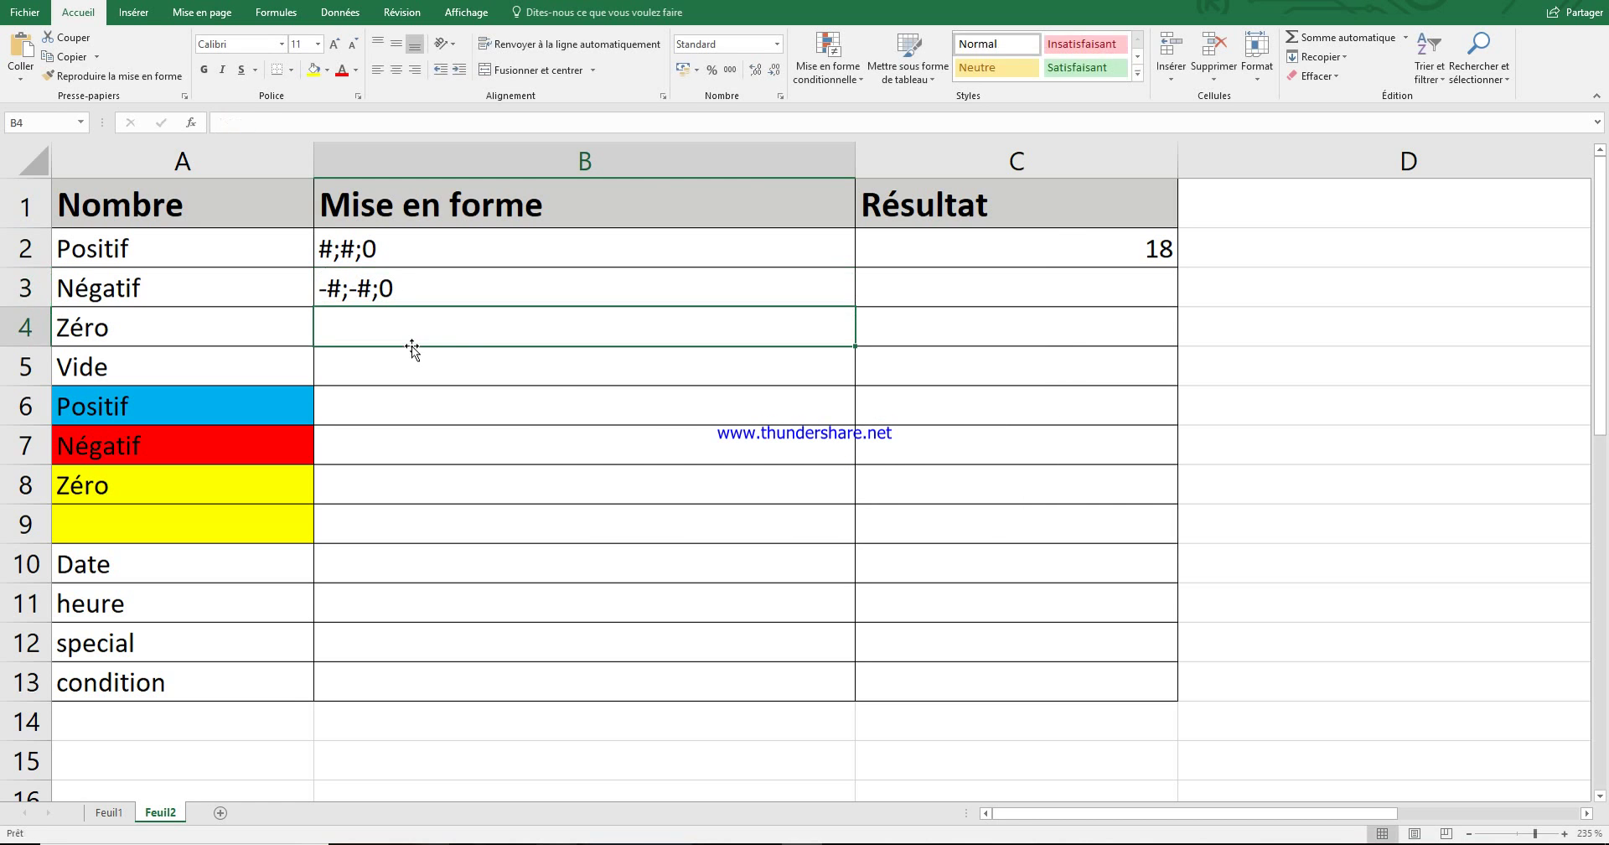
# - Copy the format code text -#;-#;0 from the contents of cell B3, without its apostrophe
pyautogui.click(432, 293)
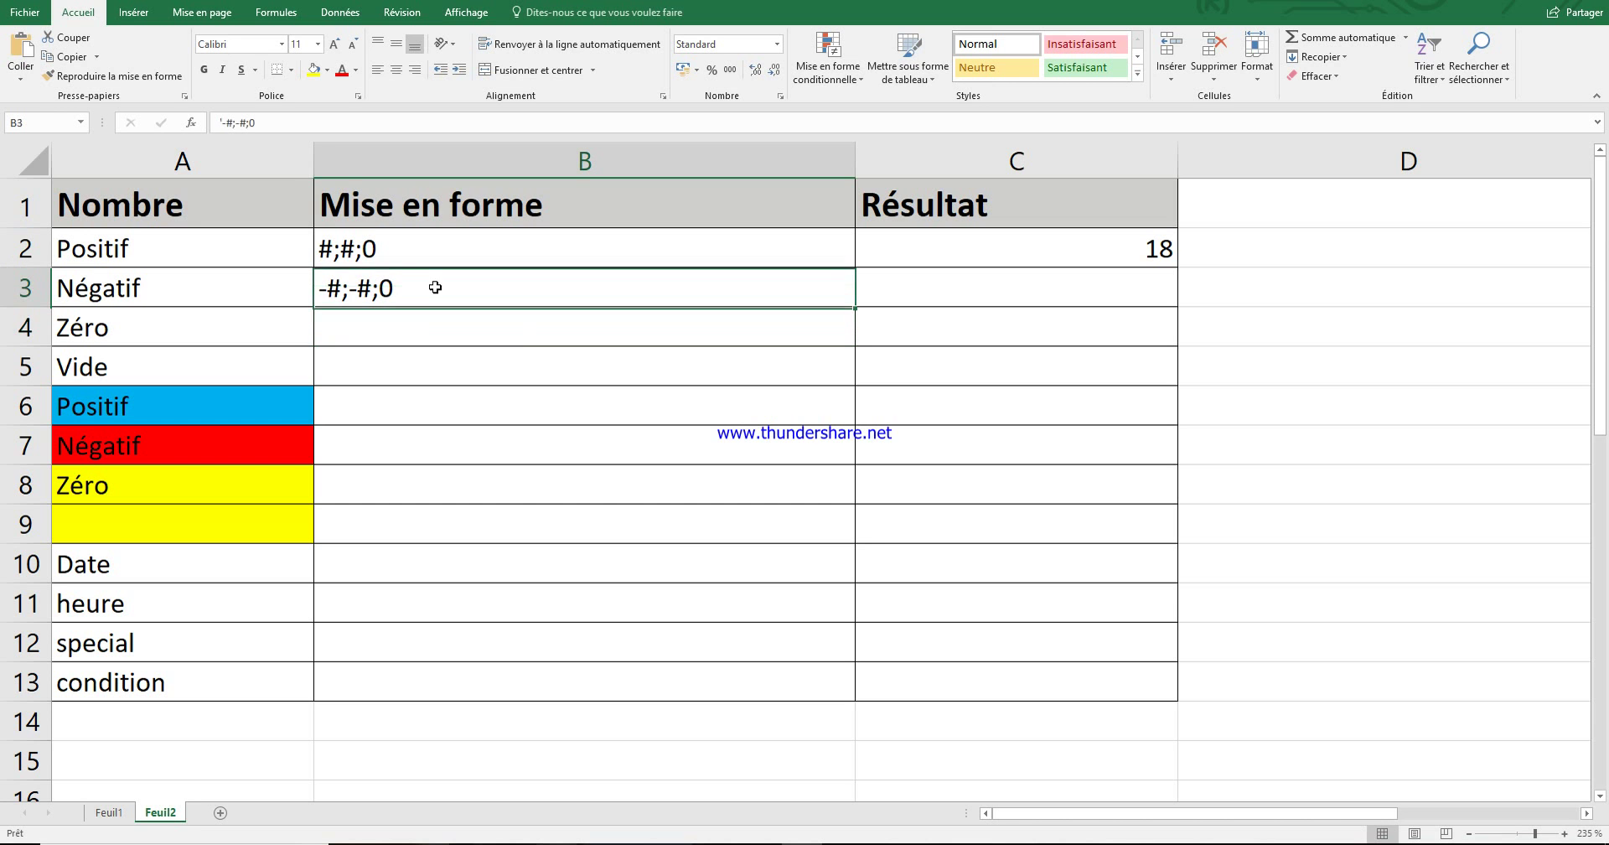
pyautogui.moveTo(255, 122); pyautogui.dragTo(224, 123)
pyautogui.hotkey('ctrl', 'c')
pyautogui.click(686, 394)
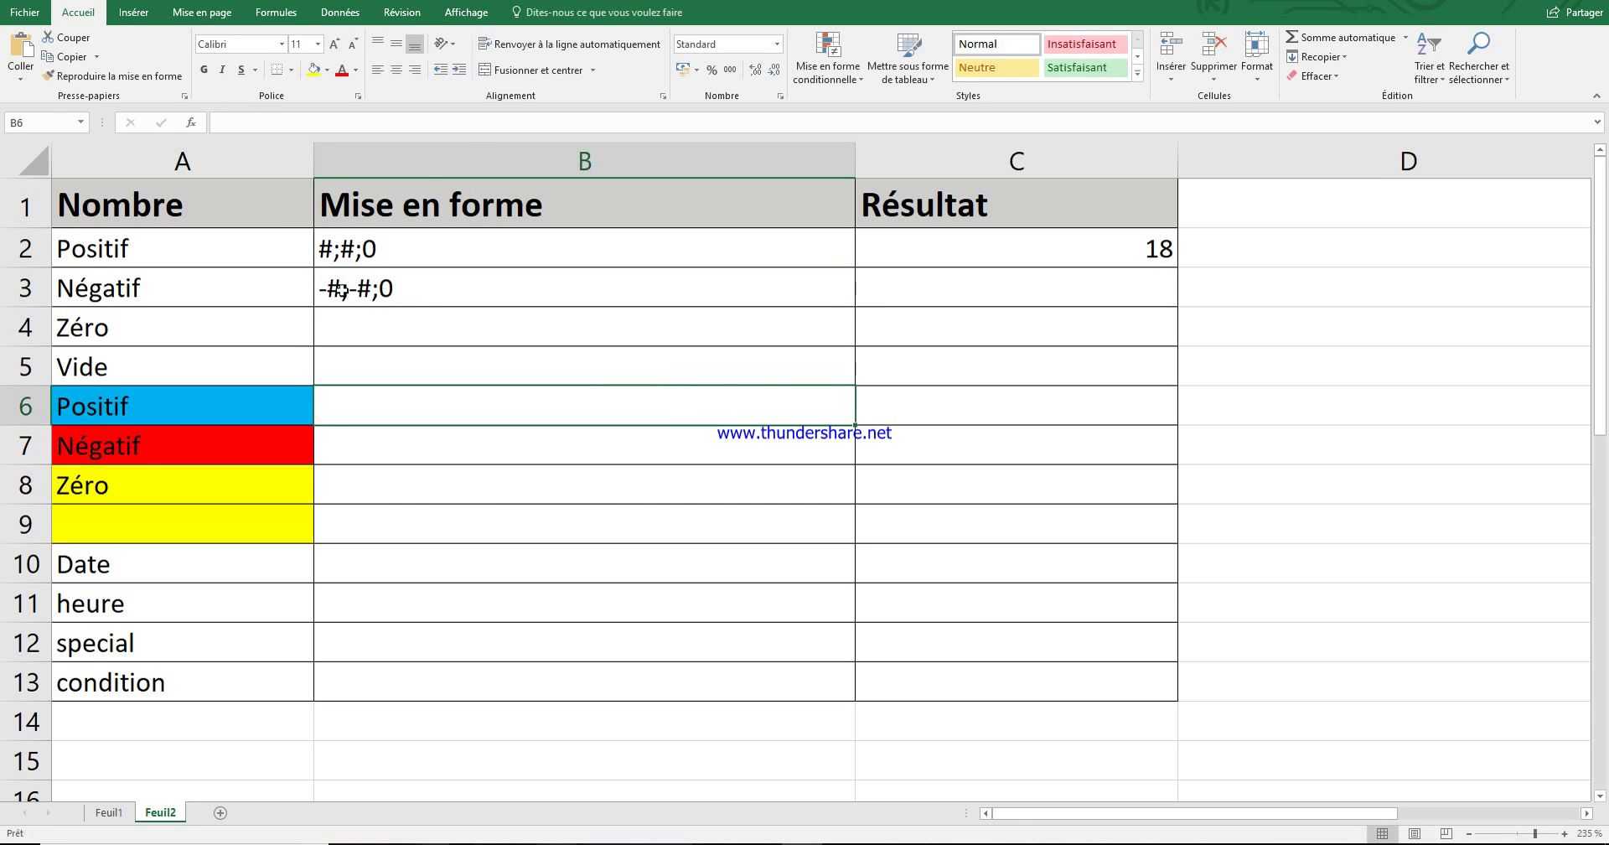
pyautogui.click(431, 311)
pyautogui.click(440, 293)
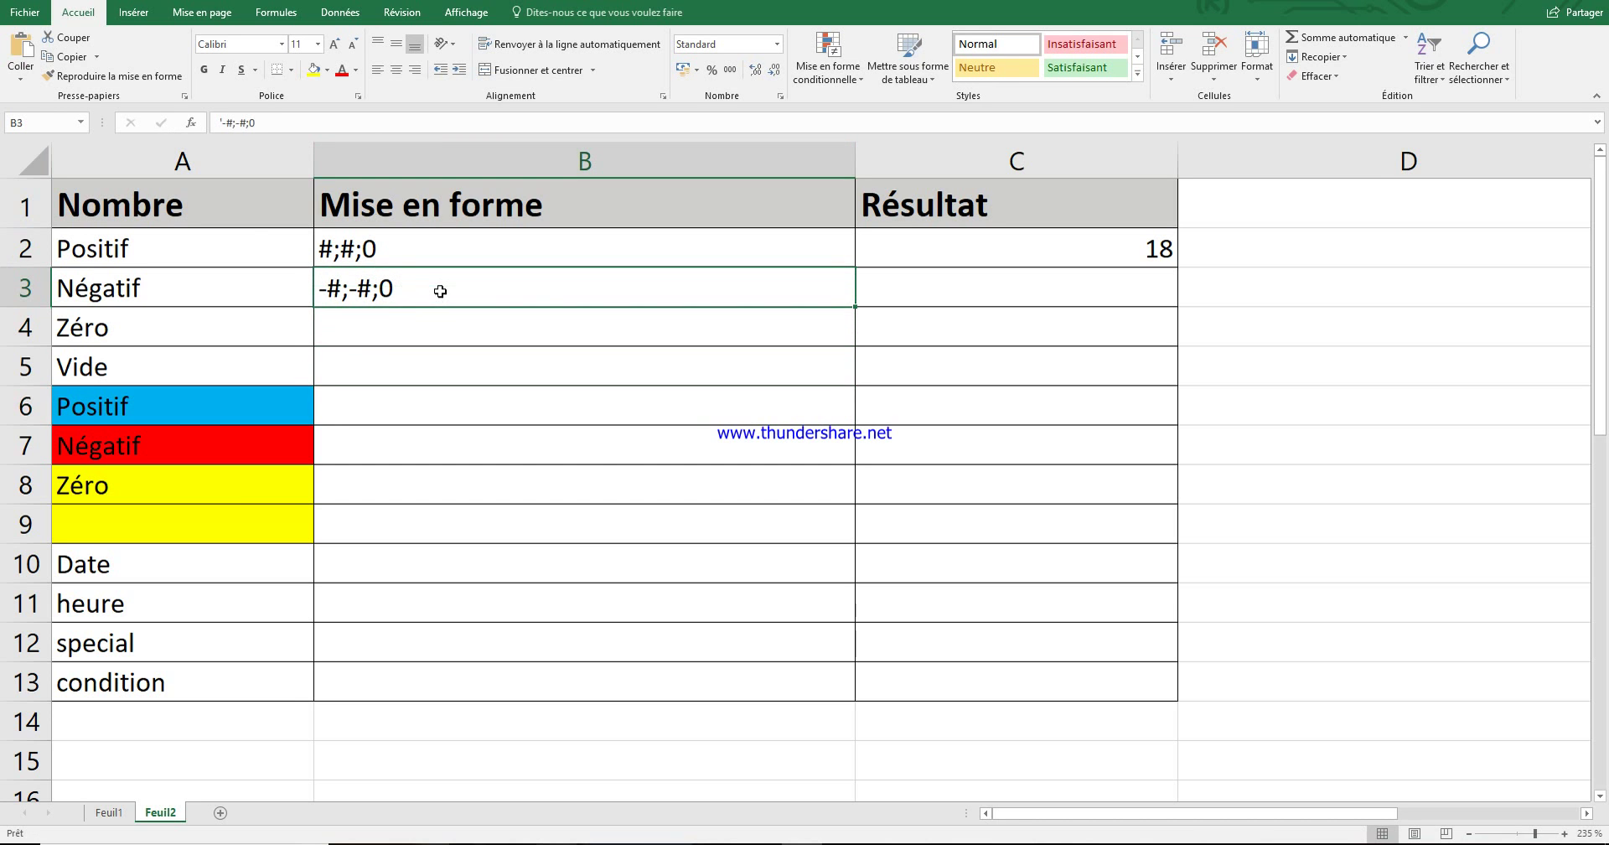
pyautogui.click(432, 329)
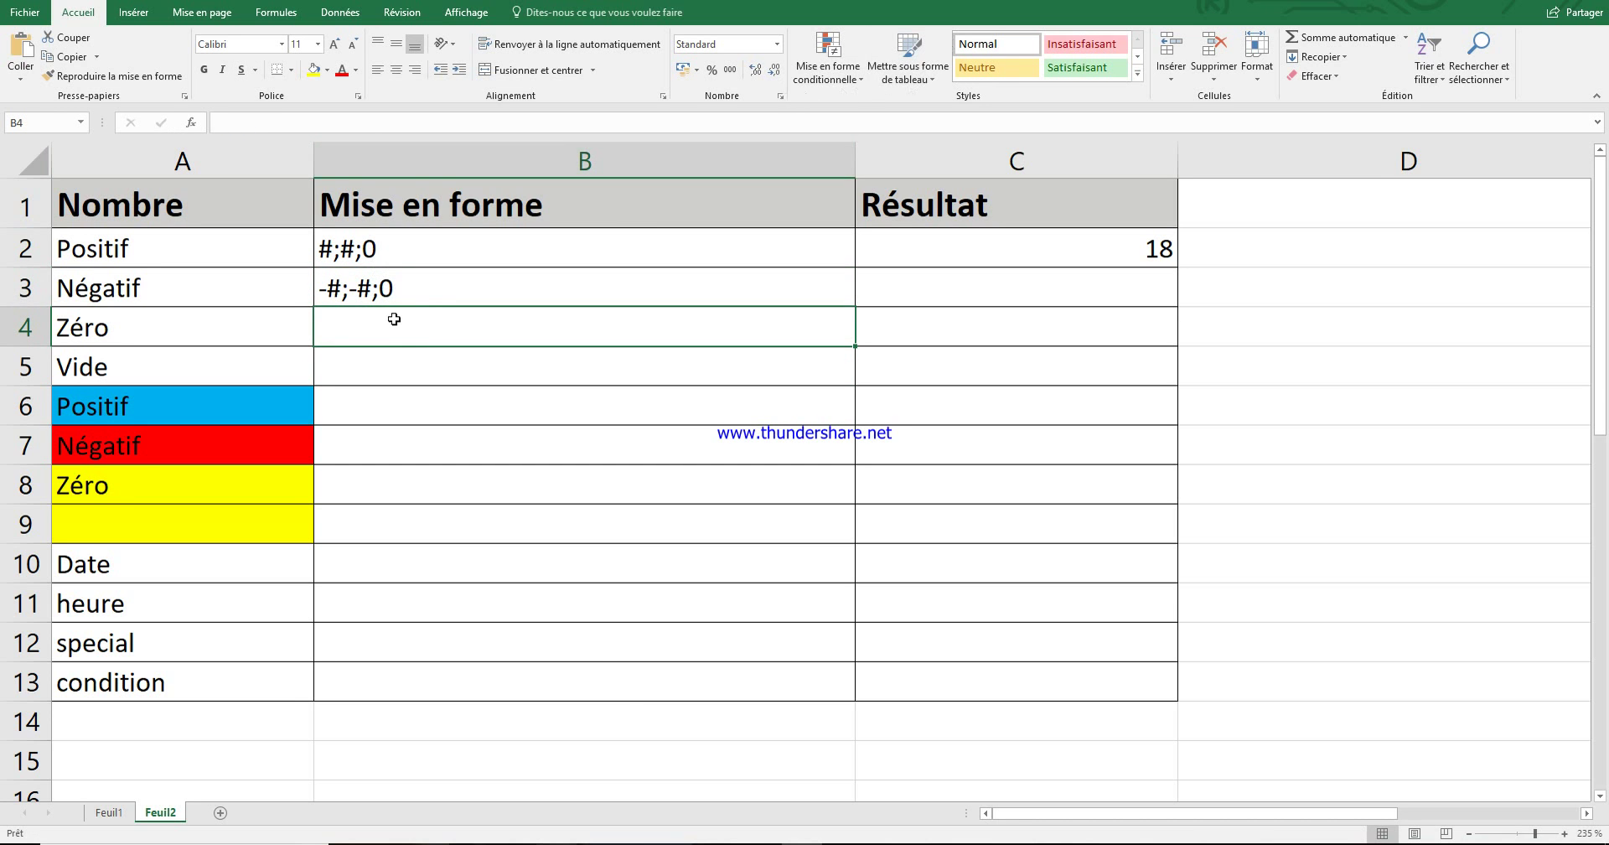
# - Apply the copied code -#;-#;0 to cell C3 as a Personnalisée number format
pyautogui.click(963, 290)
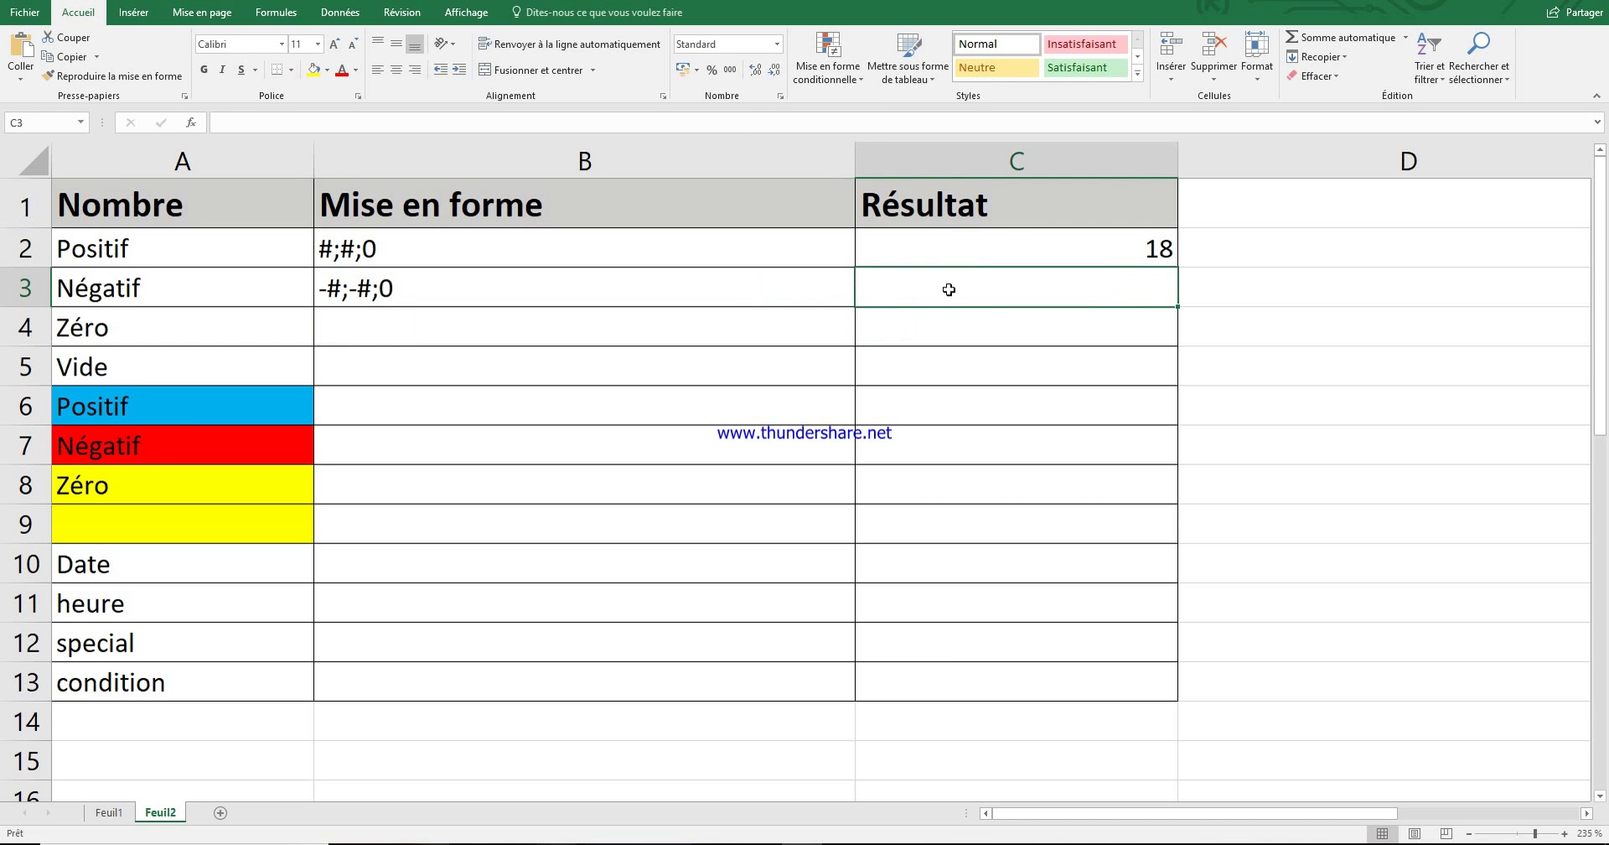
pyautogui.click(780, 97)
pyautogui.click(641, 363)
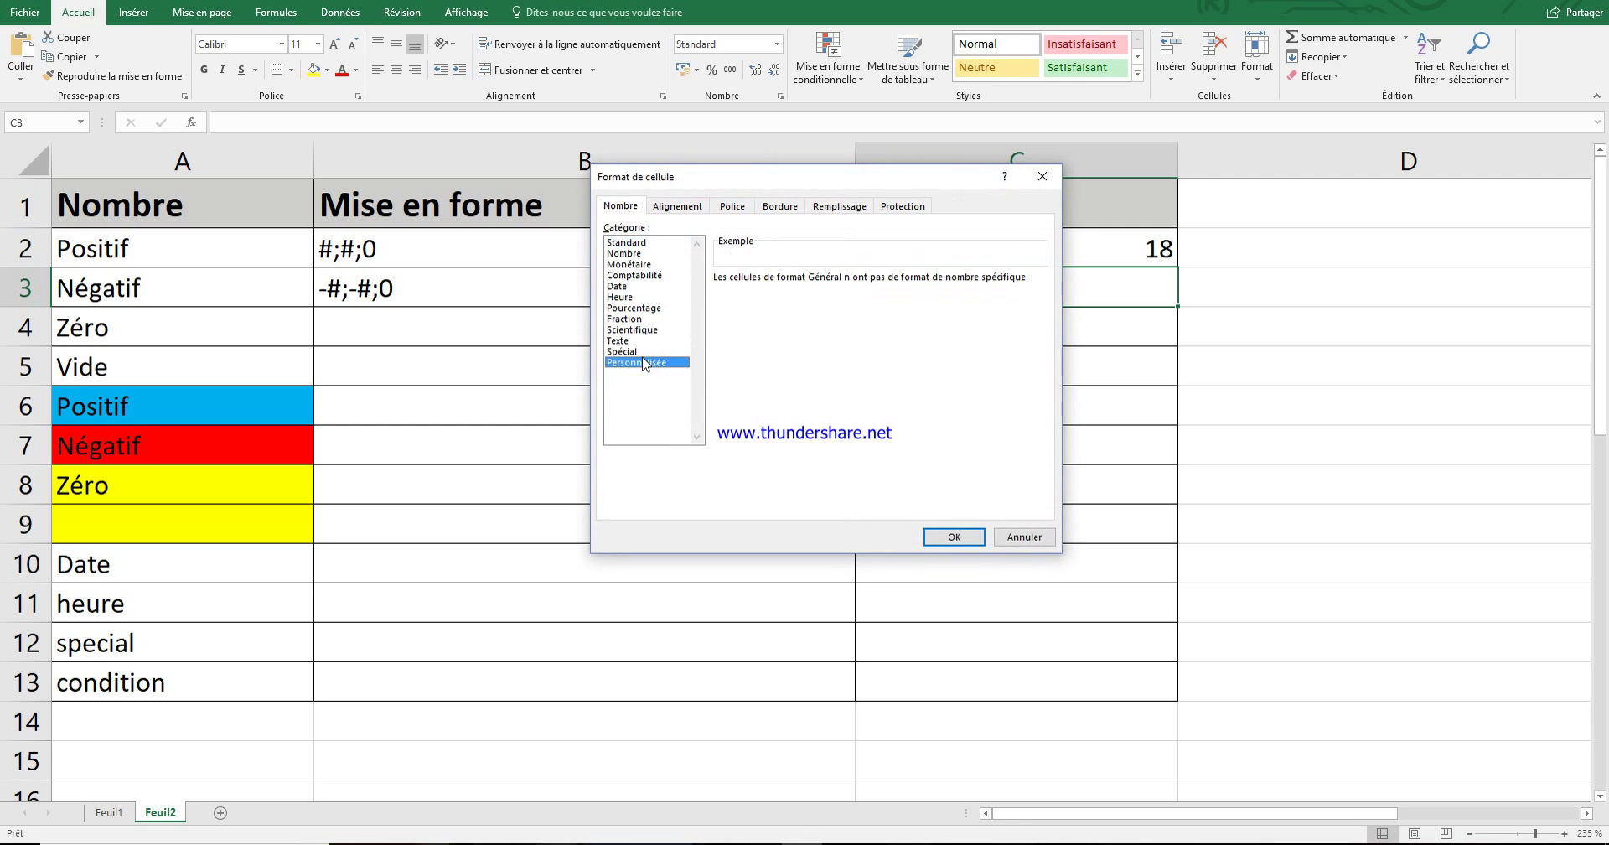
pyautogui.moveTo(762, 292); pyautogui.dragTo(694, 295)
pyautogui.hotkey('ctrl', 'v')
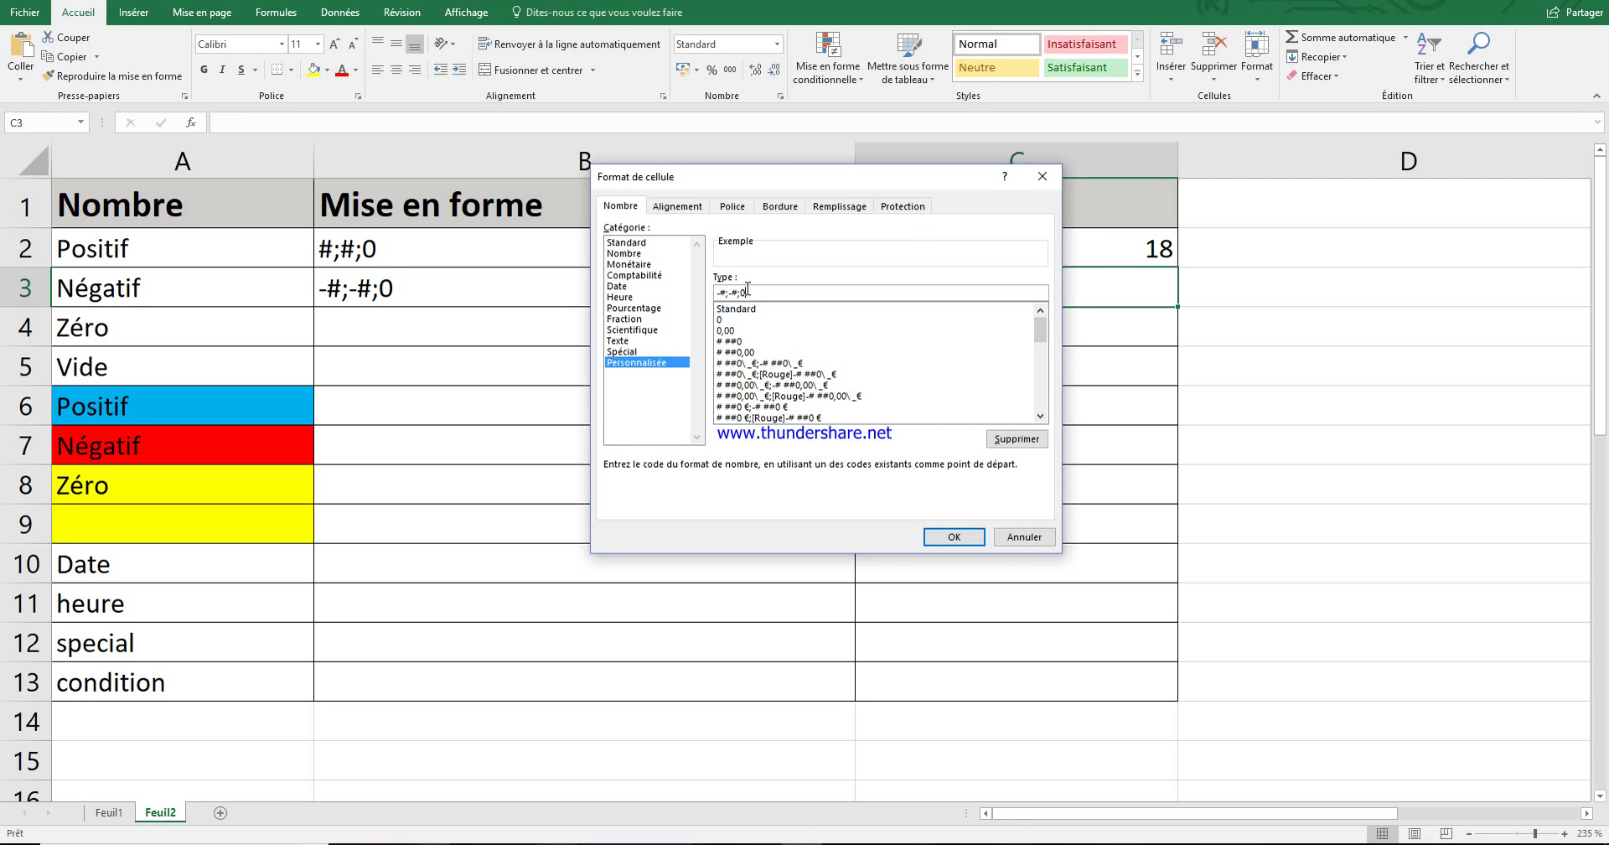
pyautogui.click(954, 536)
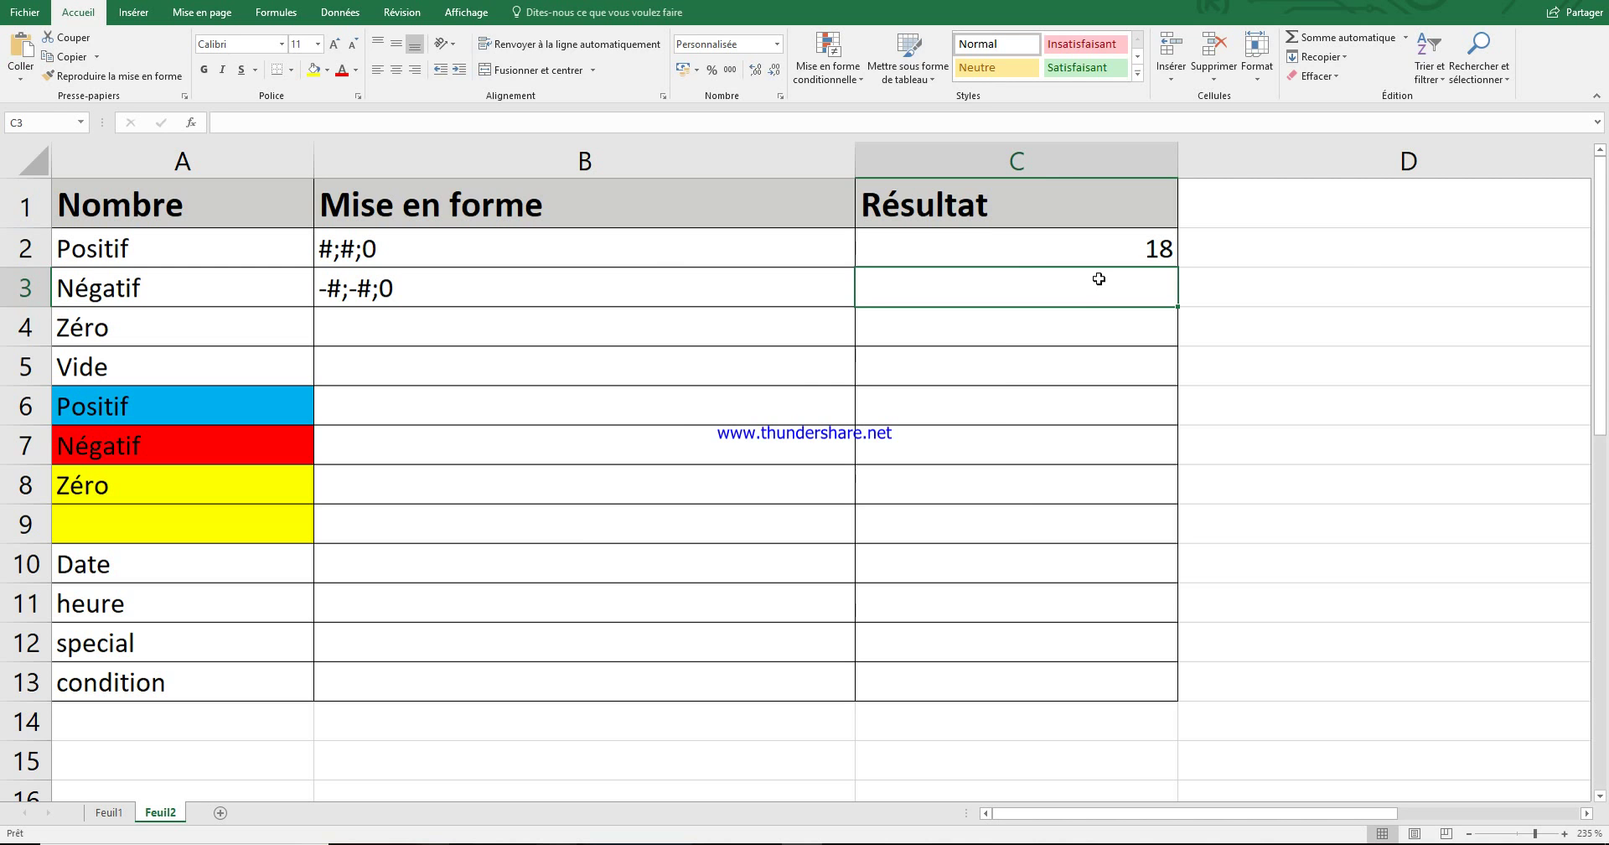
# - Test the format in cell C3 by entering 6, -44 and 0 in turn, ending with the value -5
pyautogui.write('6')
pyautogui.press('Return')
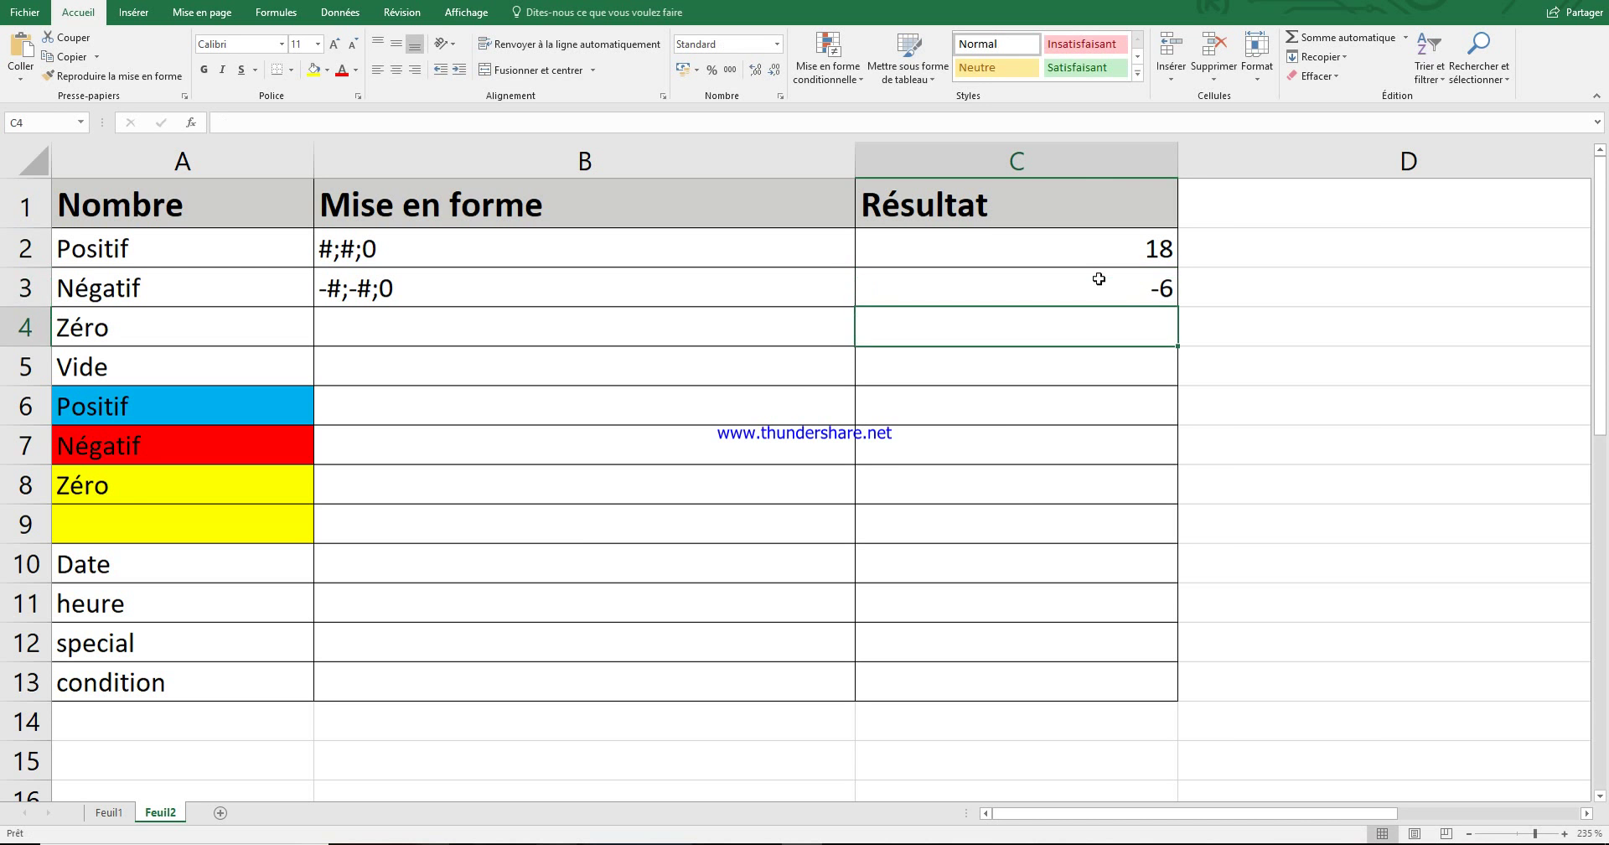
pyautogui.click(1099, 278)
pyautogui.write('44')
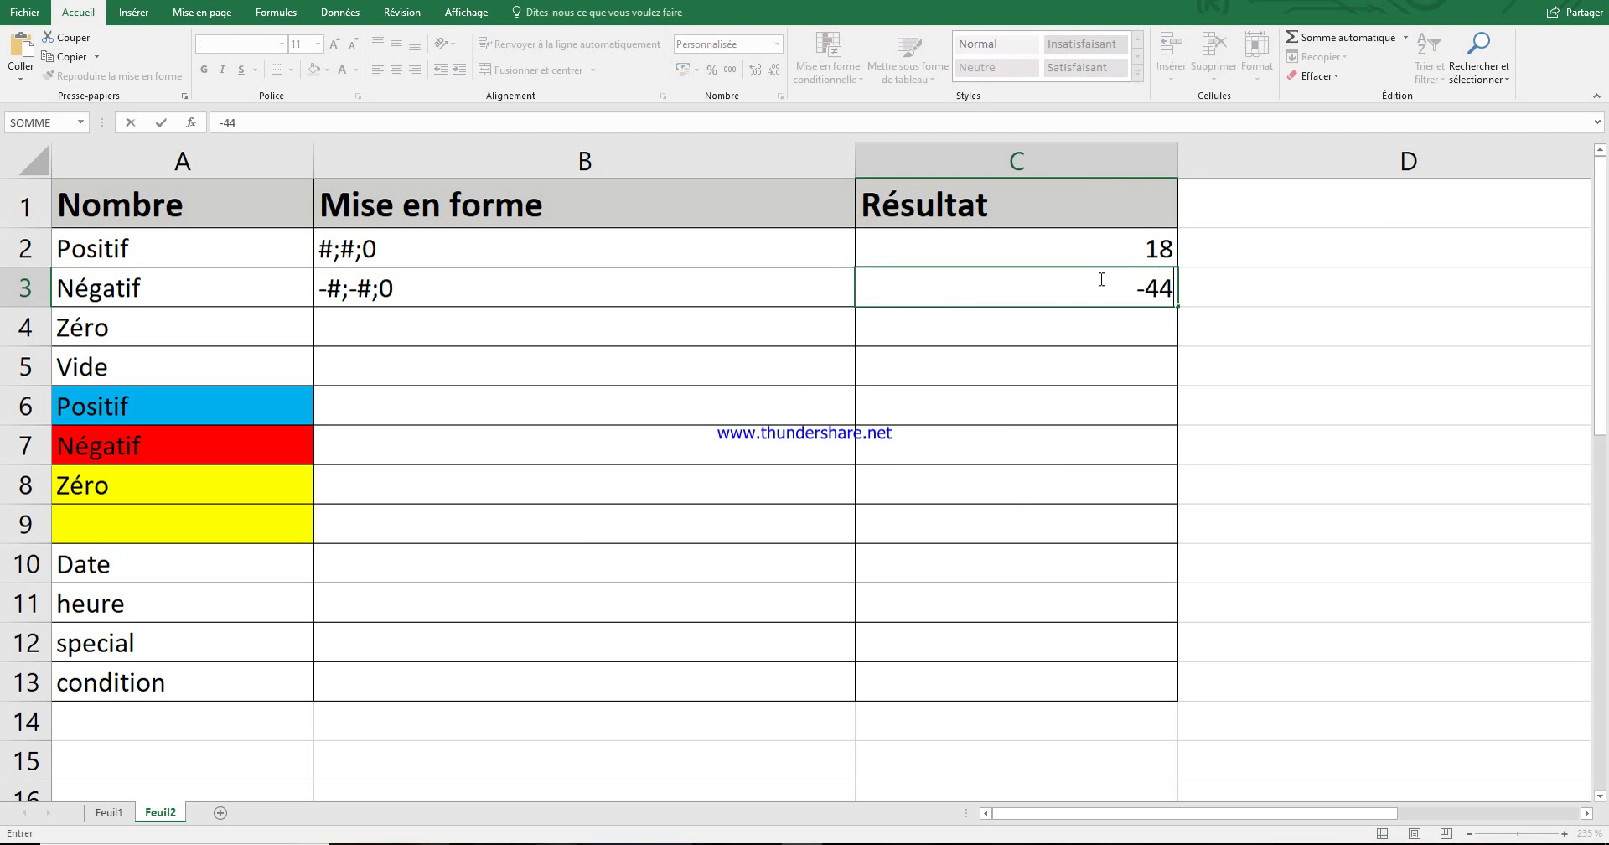
pyautogui.press('Return')
pyautogui.click(1099, 278)
pyautogui.write('0')
pyautogui.press('Return')
pyautogui.click(1101, 278)
pyautogui.write('-5')
pyautogui.press('Return')
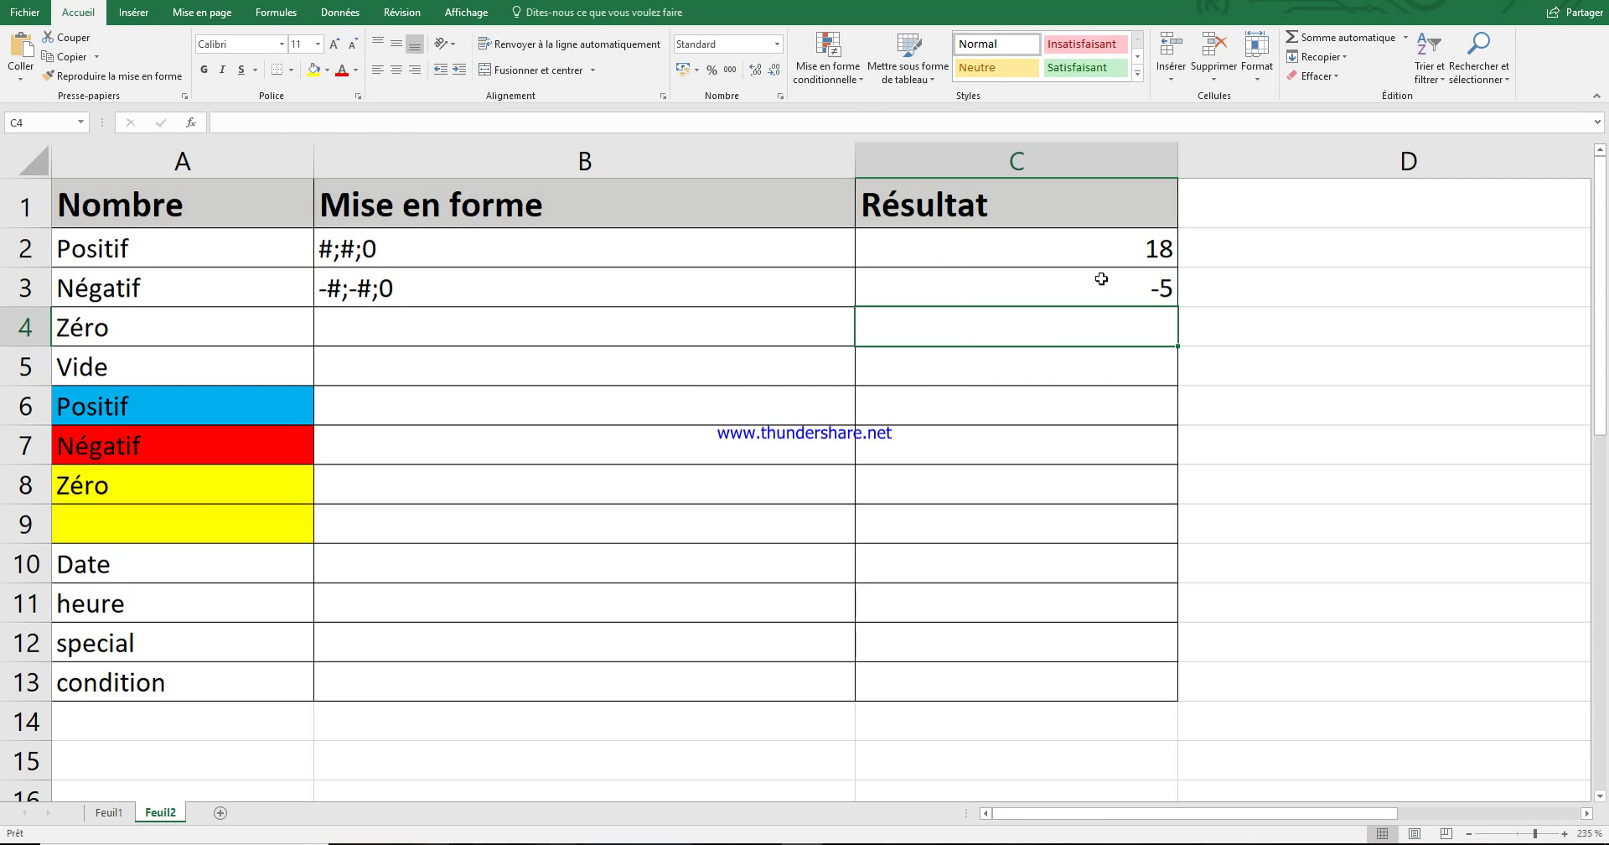
# - Enter the format code "0";"0";0 as text in cell B4 of the Zéro row
pyautogui.click(584, 318)
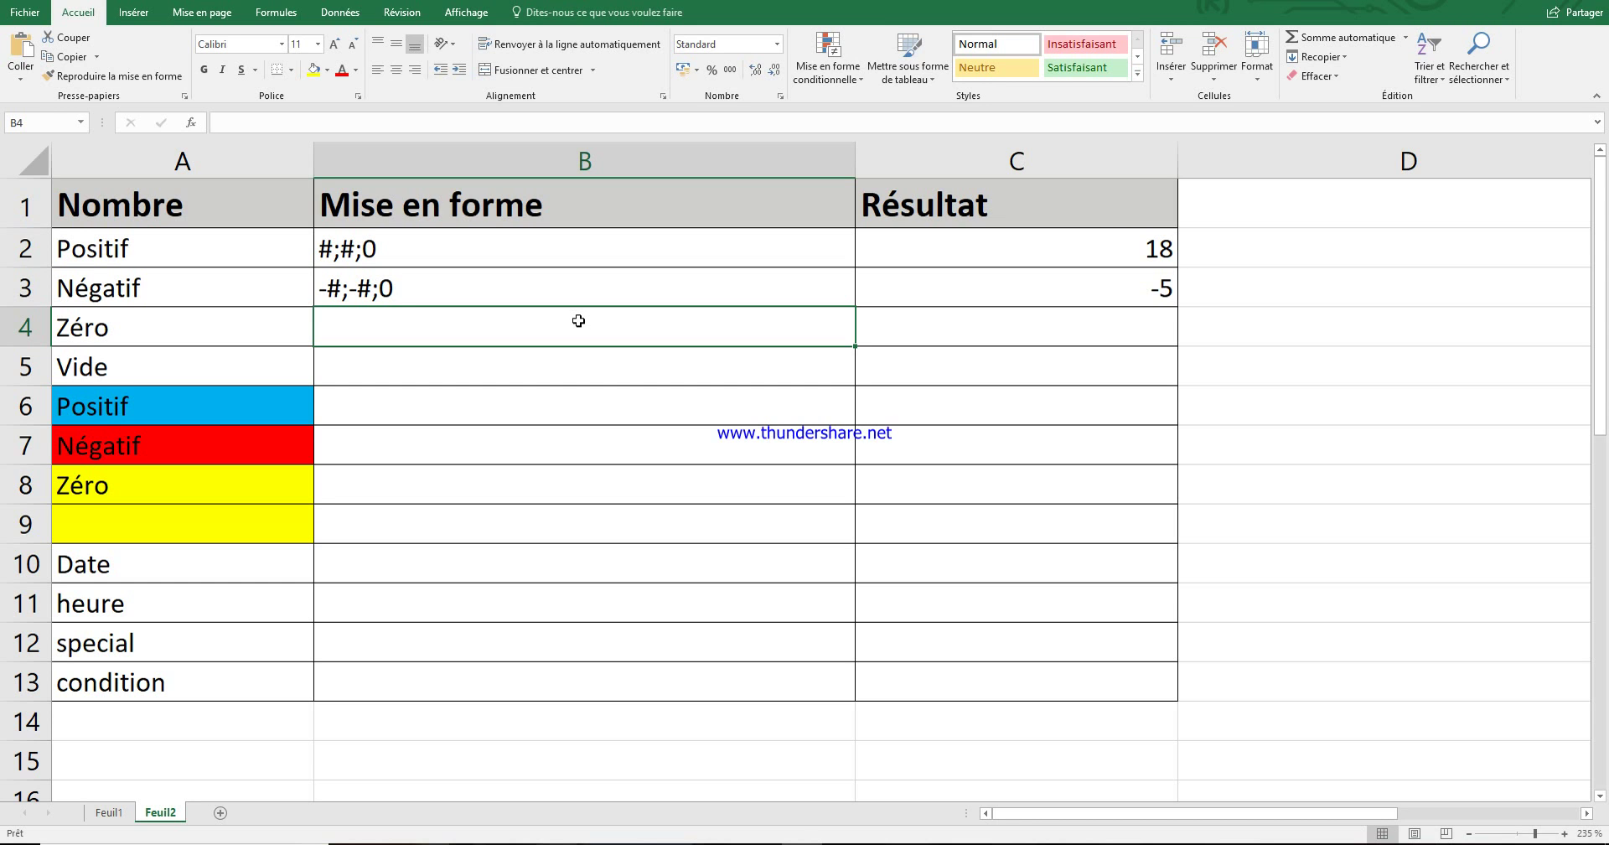
pyautogui.write('"')
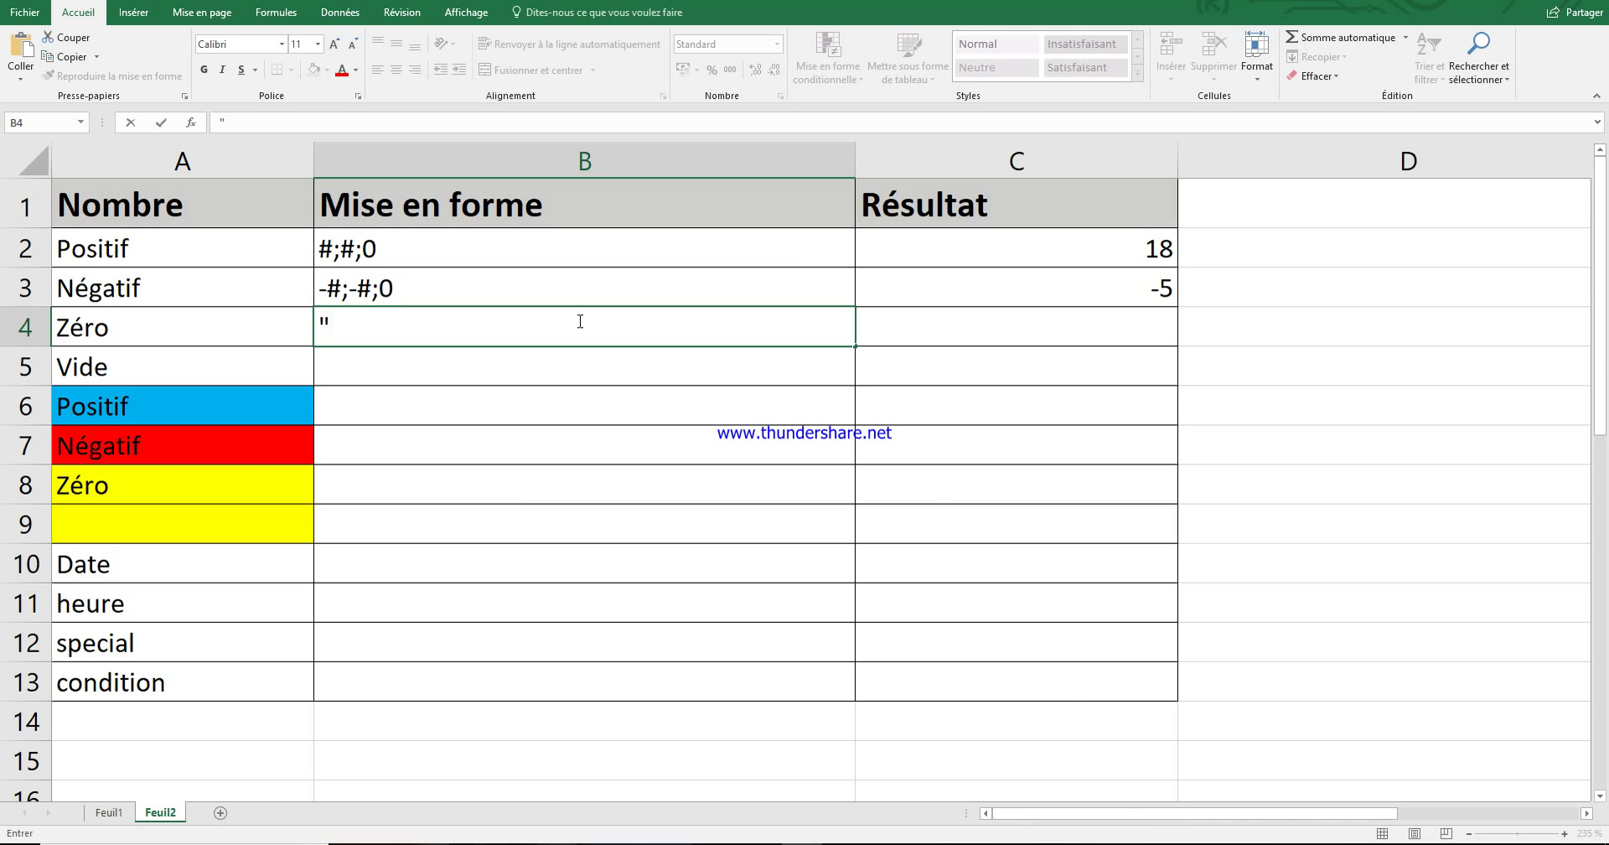
pyautogui.write('0"')
pyautogui.write(';"0";0')
pyautogui.press('Return')
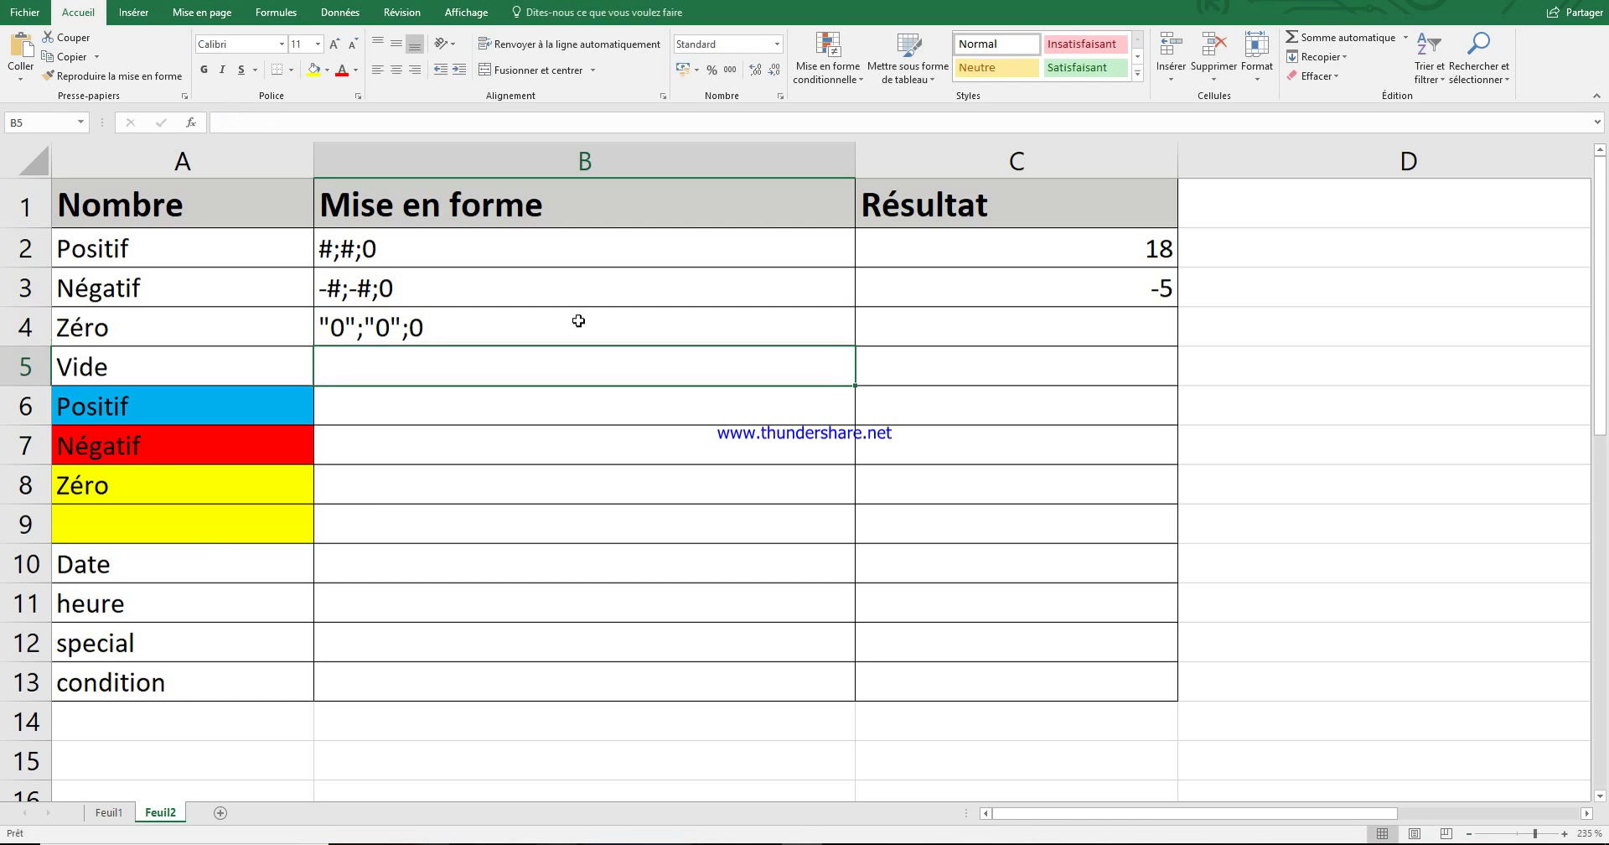
# - Copy the format code text "0";"0";0 from the contents of cell B4
pyautogui.click(579, 321)
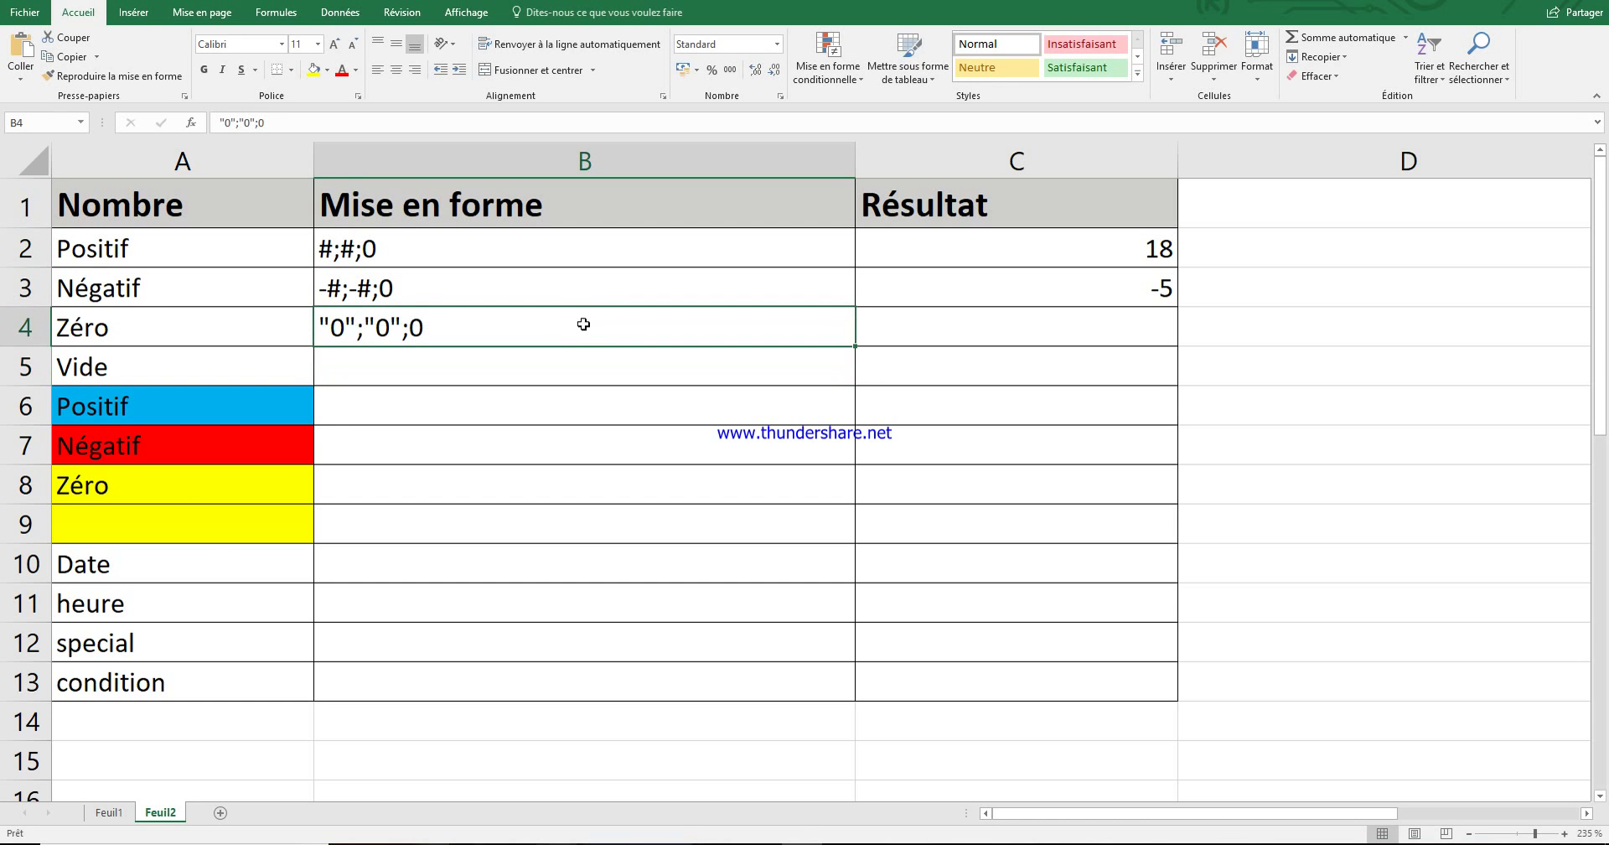
pyautogui.moveTo(267, 123); pyautogui.dragTo(212, 130)
pyautogui.hotkey('ctrl', 'c')
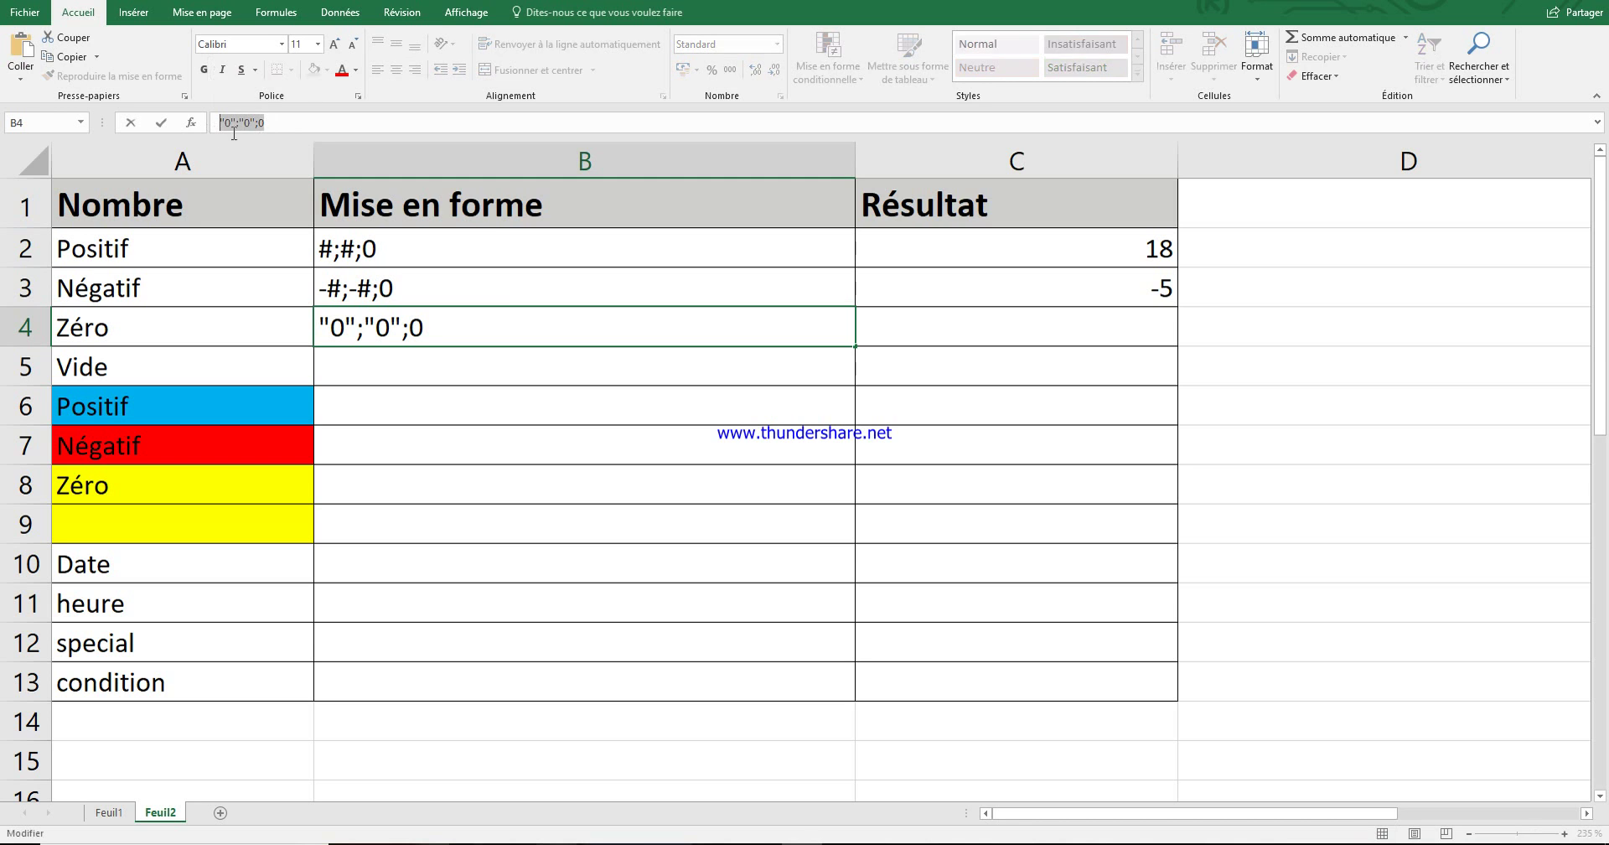
pyautogui.click(509, 355)
pyautogui.click(505, 335)
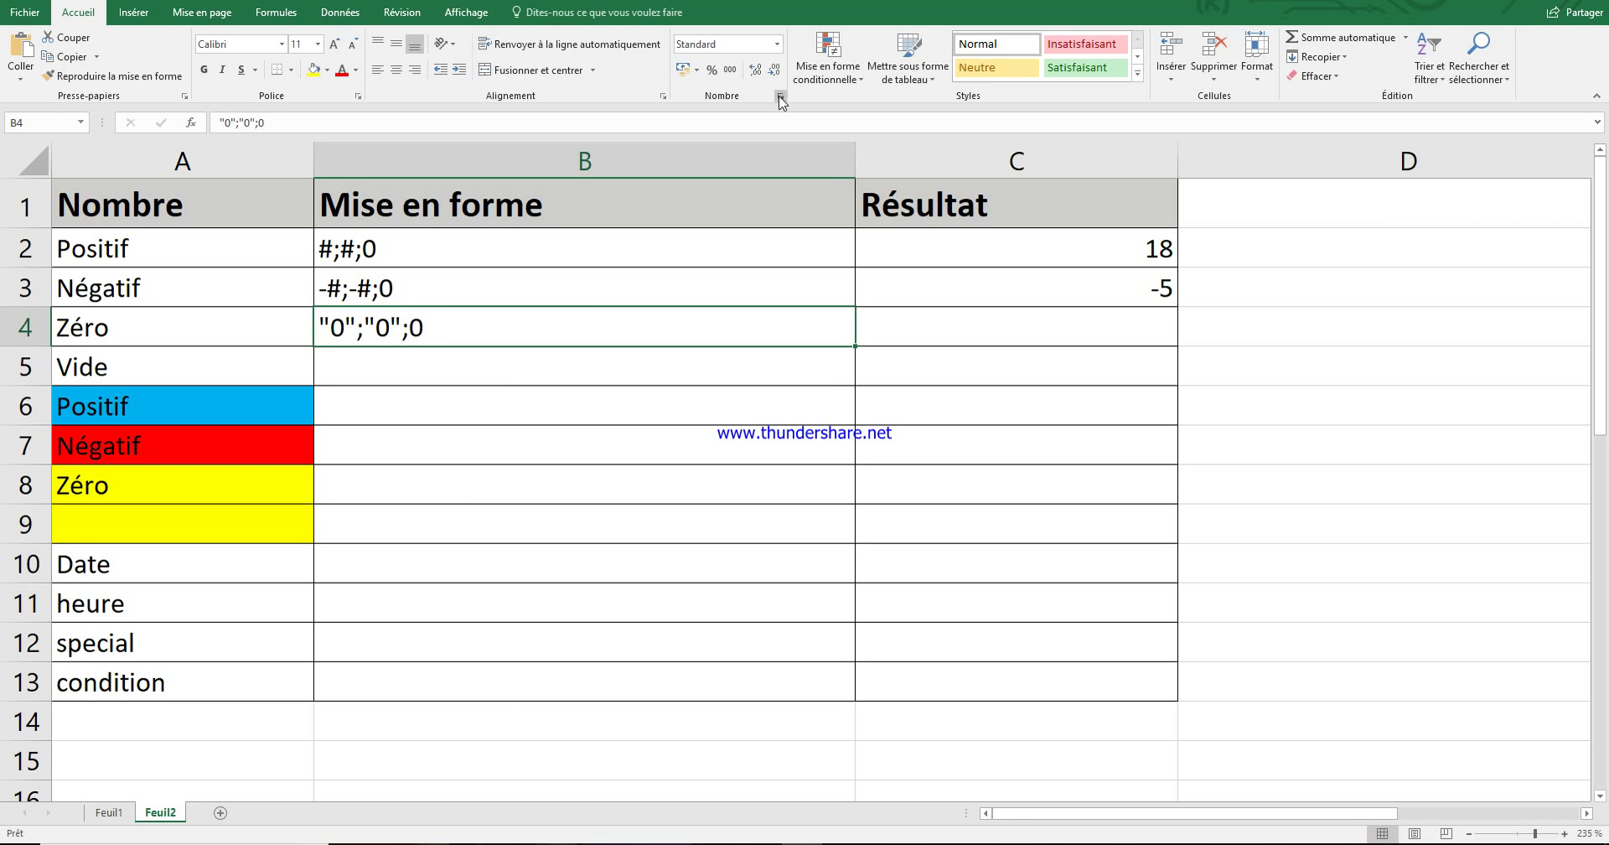
# - Apply the copied code "0";"0";0 to cell C4 as a Personnalisée number format
pyautogui.click(945, 330)
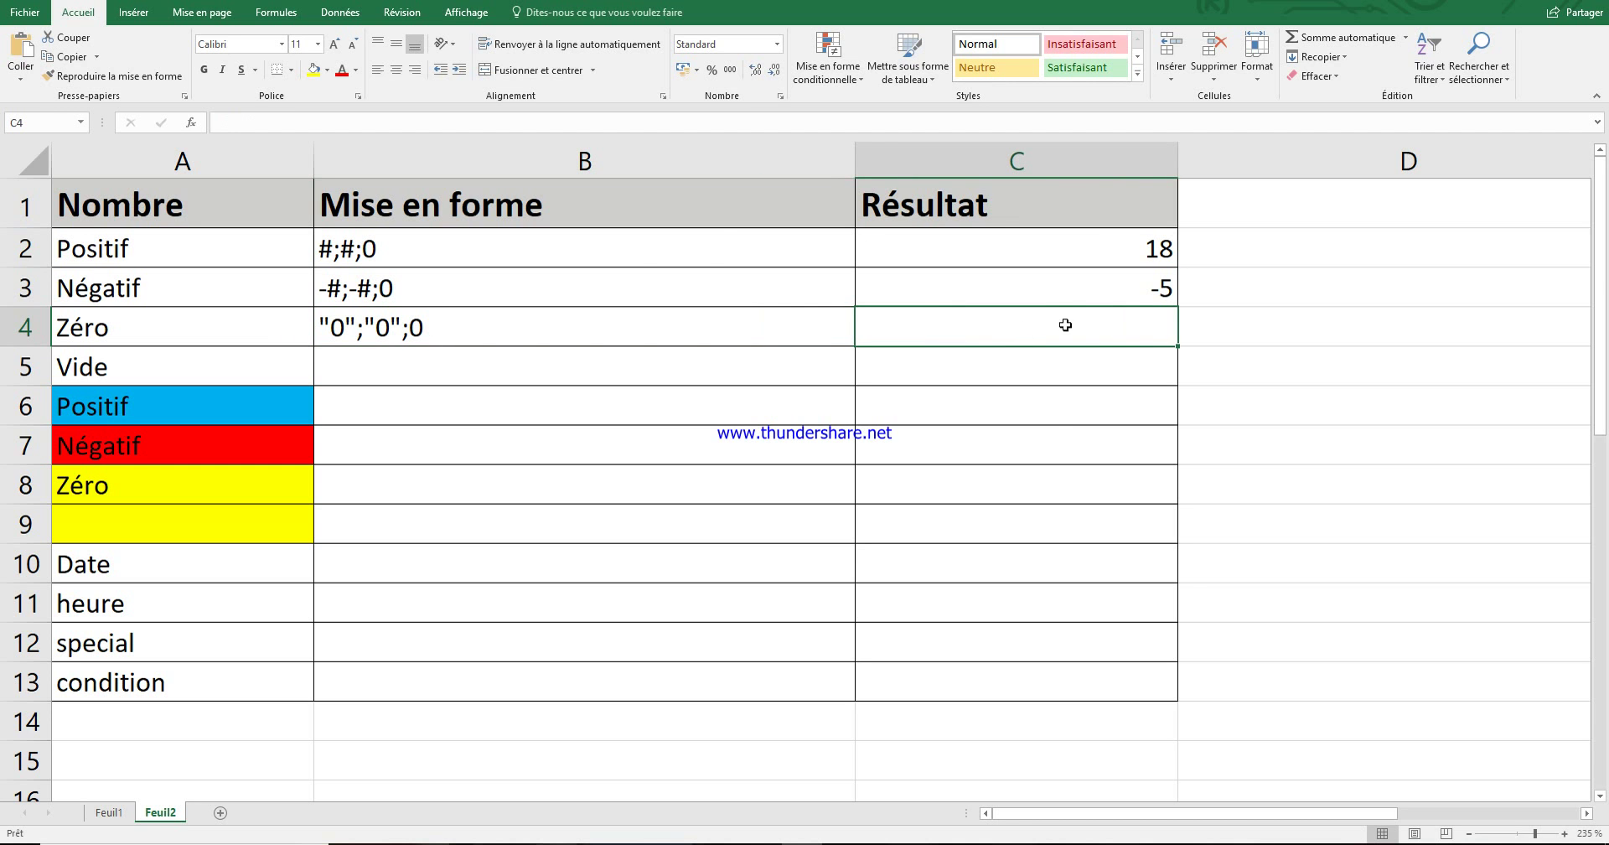
pyautogui.click(781, 95)
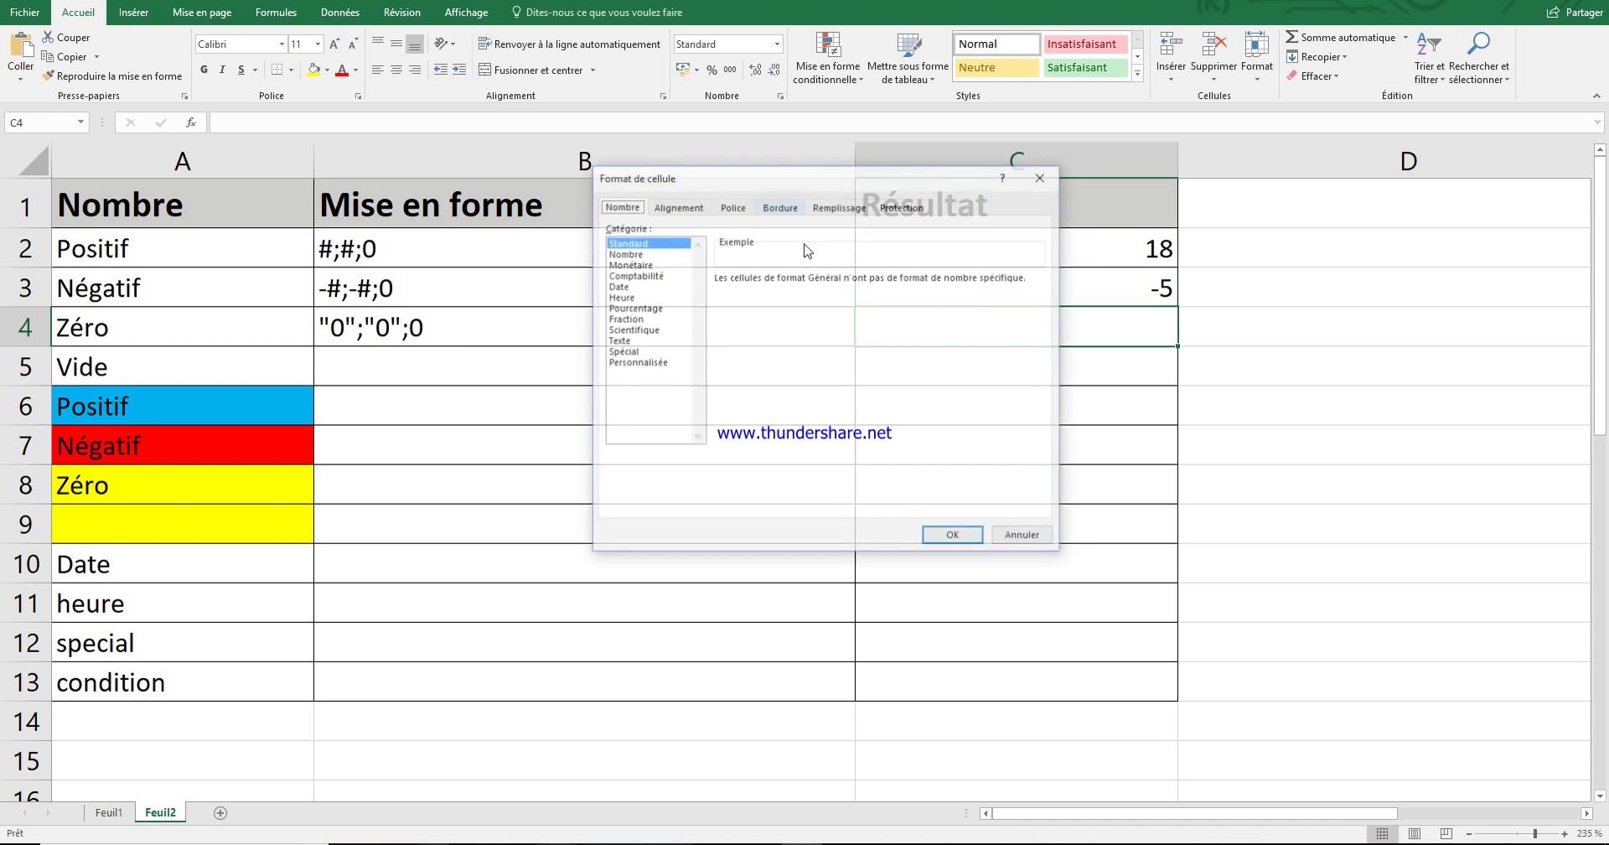
pyautogui.click(663, 363)
pyautogui.click(797, 294)
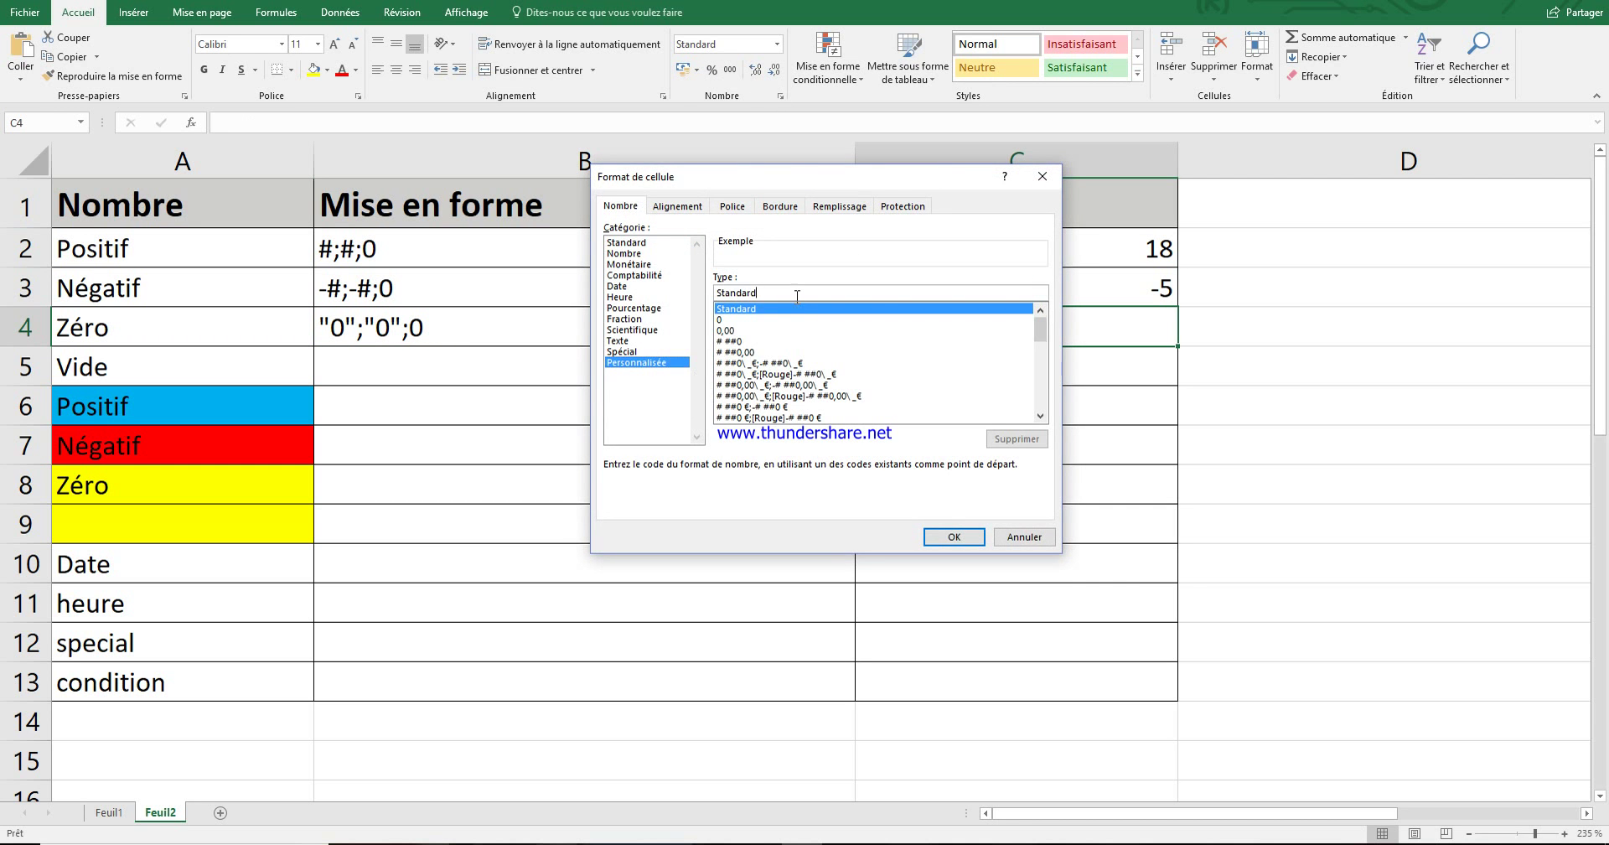
pyautogui.moveTo(756, 292); pyautogui.dragTo(690, 295)
pyautogui.hotkey('ctrl', 'v')
pyautogui.click(956, 537)
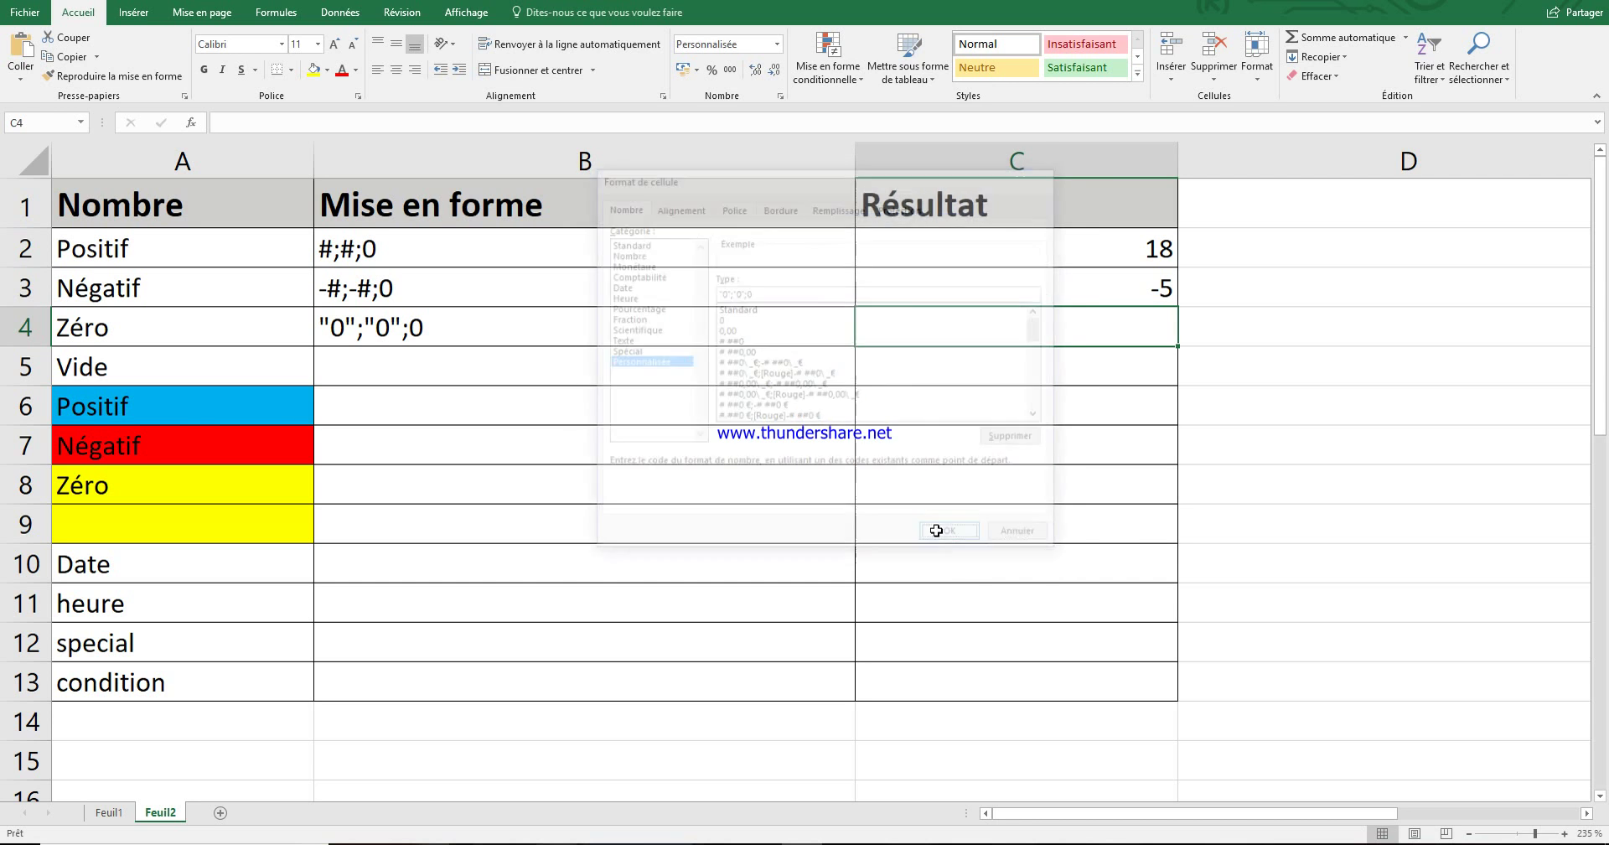
# - Test the format in cell C4 by entering 5 and 0 in turn, ending with the value 45
pyautogui.write('5')
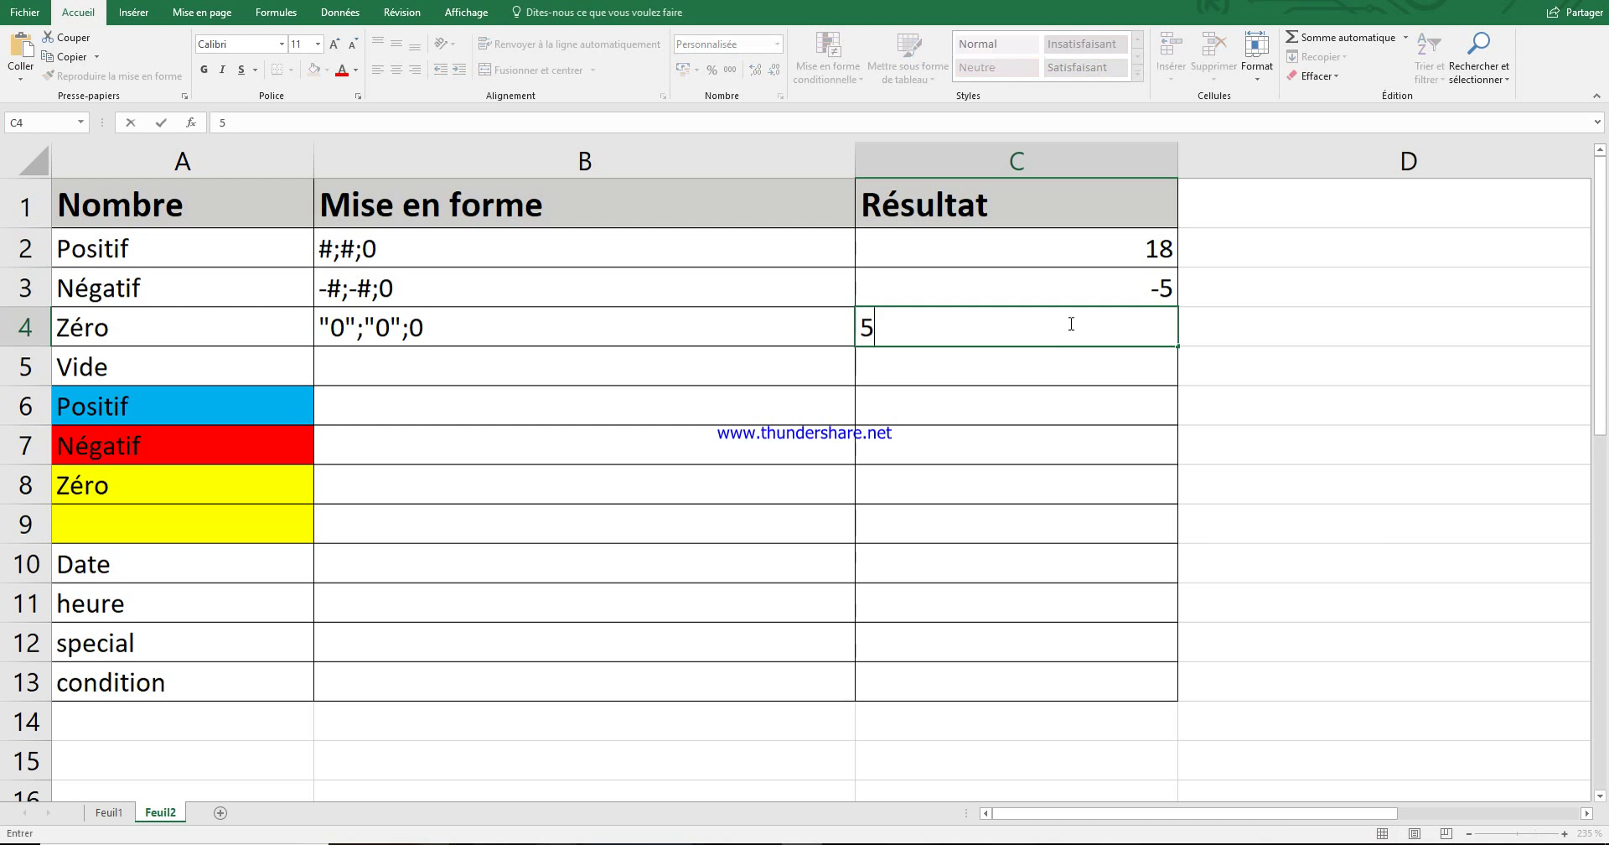
pyautogui.press('Return')
pyautogui.doubleClick(1069, 323)
pyautogui.press('BackSpace')
pyautogui.write('0')
pyautogui.press('Return')
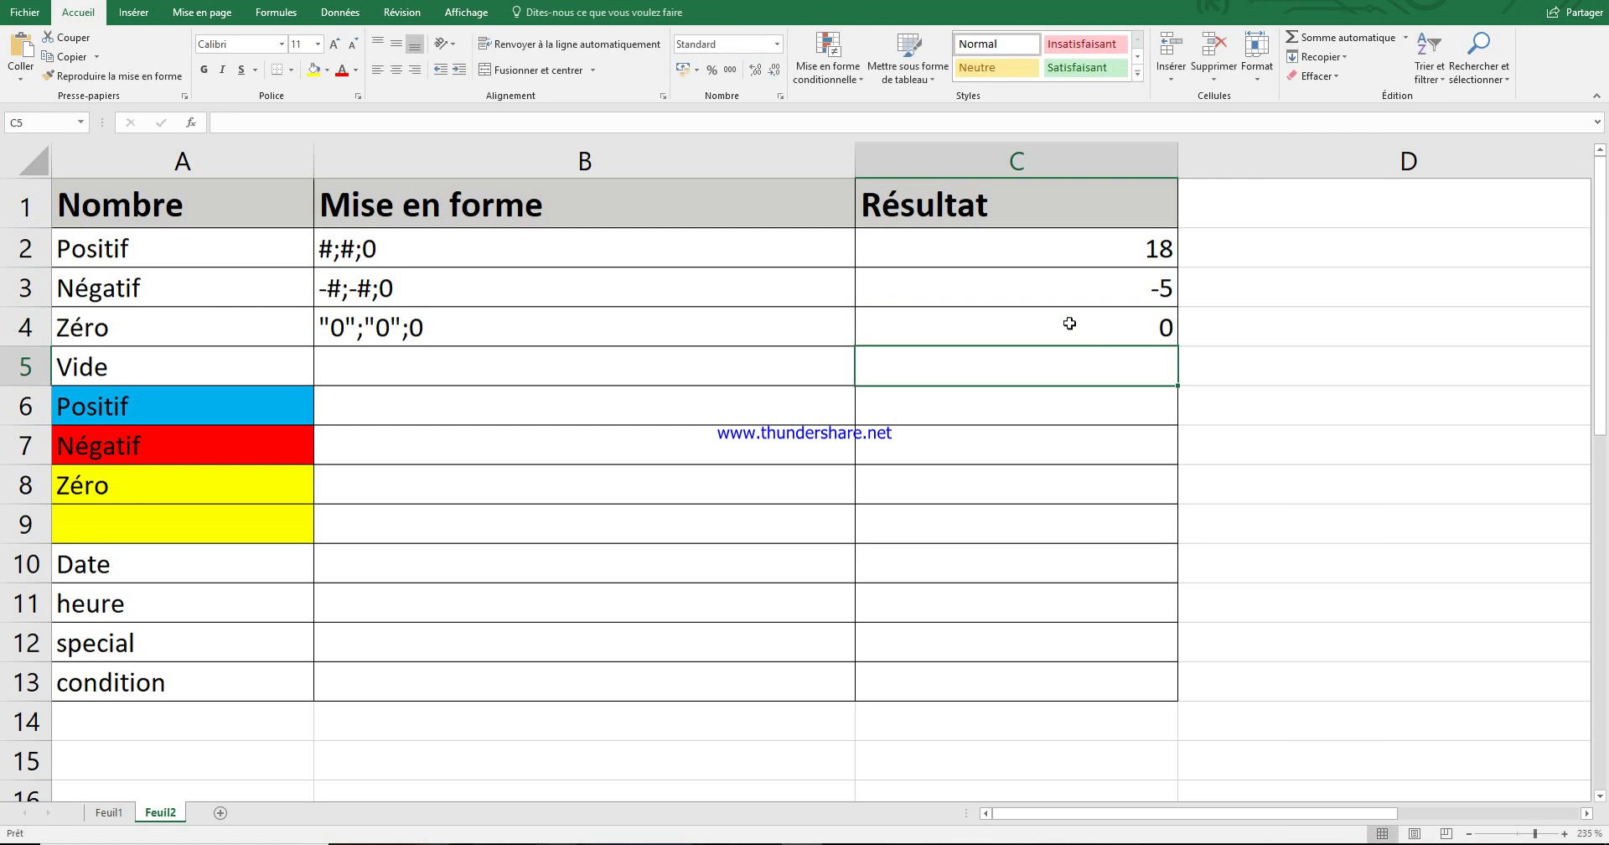
pyautogui.doubleClick(1069, 324)
pyautogui.press('Return')
pyautogui.click(1068, 322)
pyautogui.write('45')
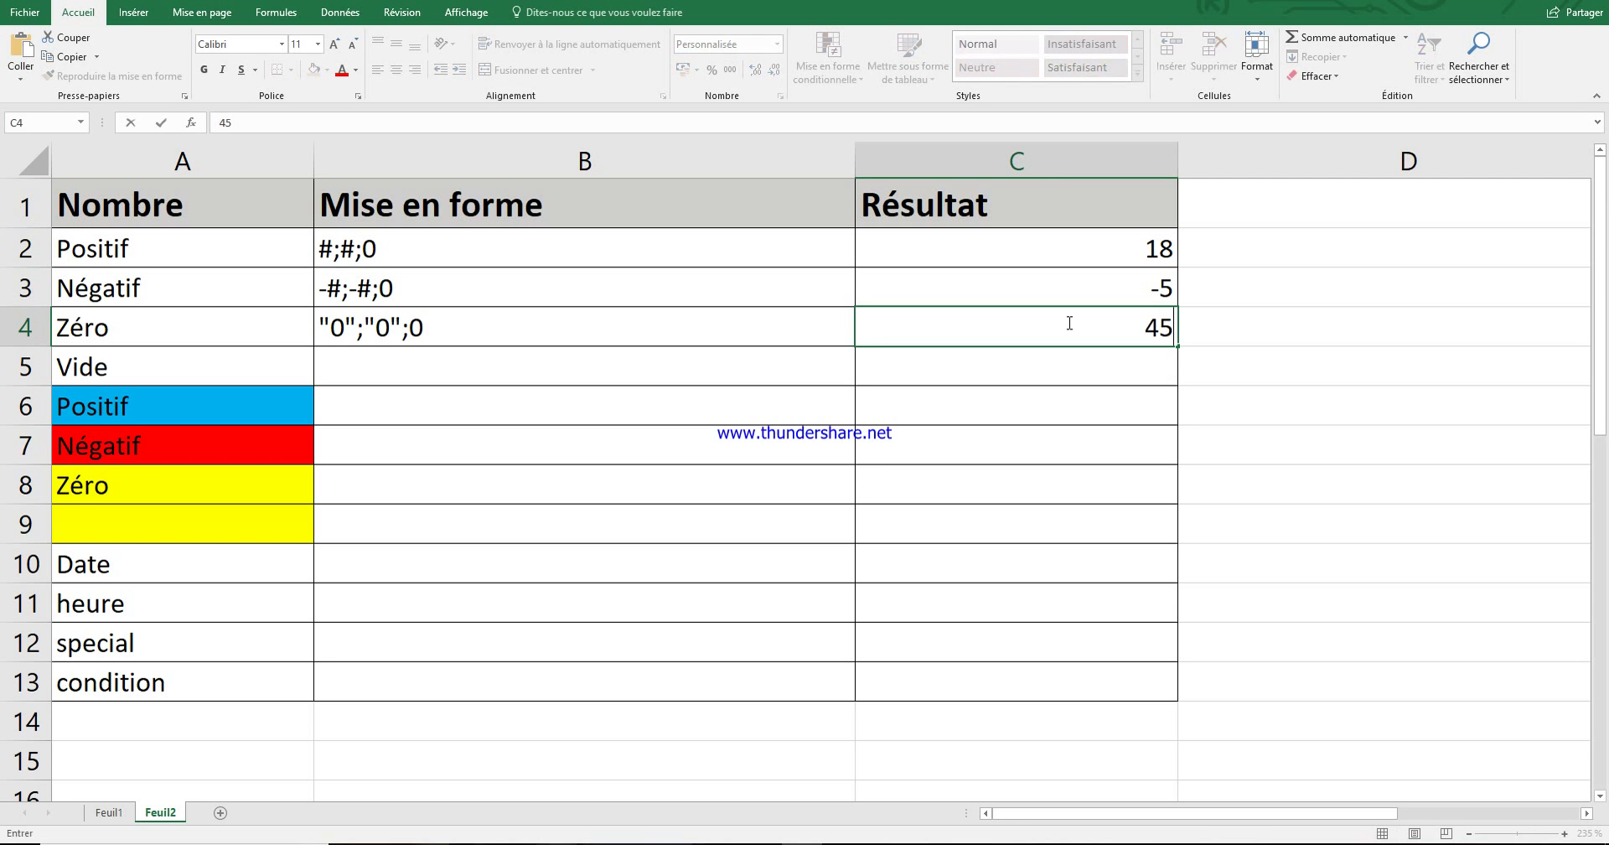
pyautogui.press('Return')
pyautogui.click(1068, 323)
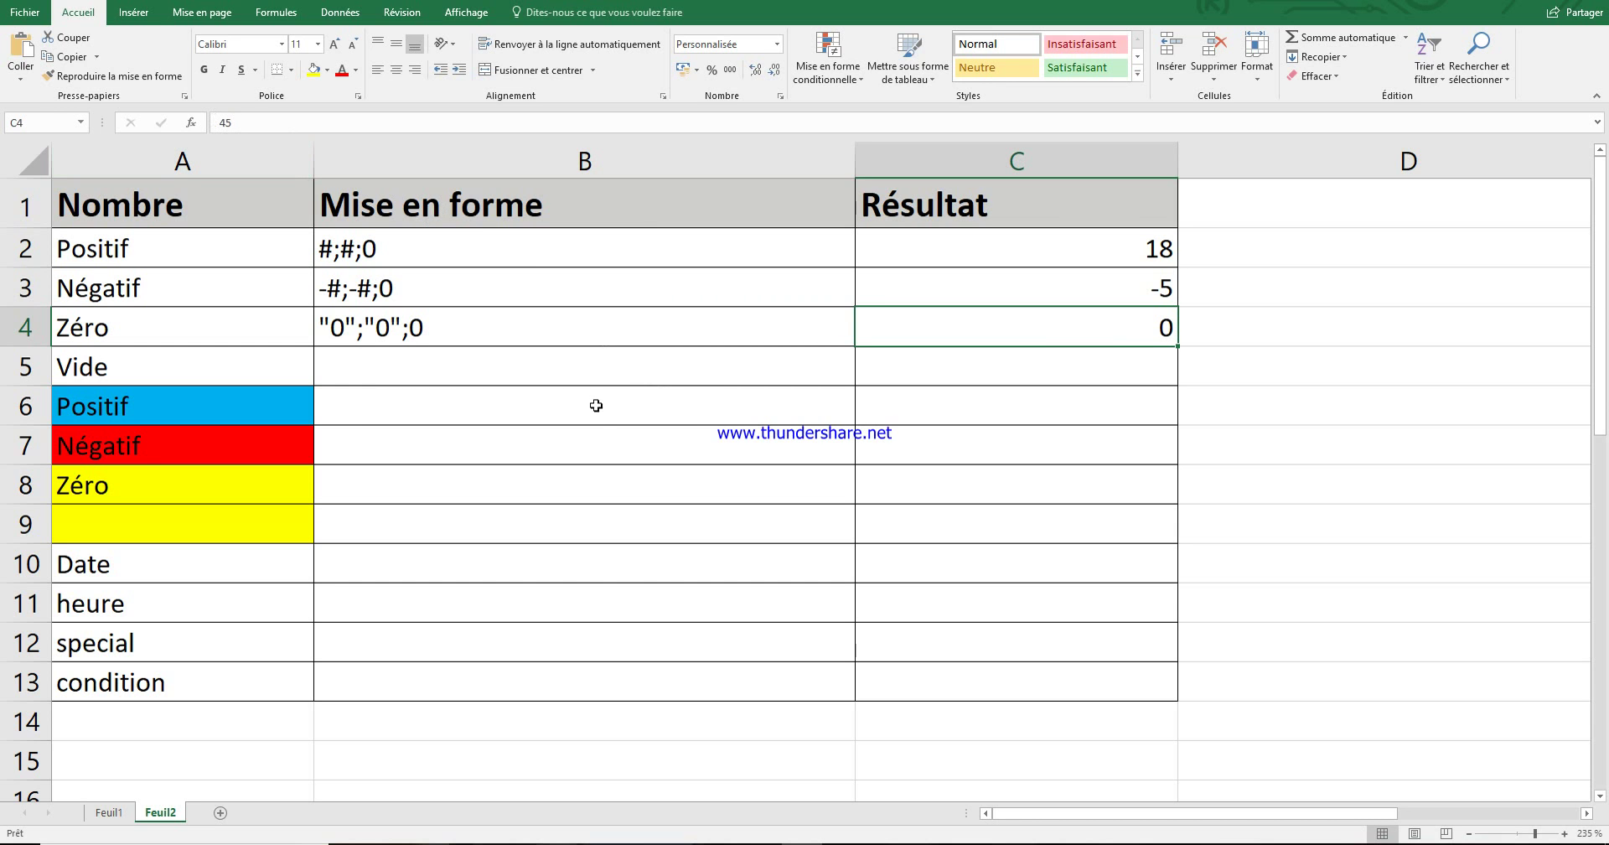
# - Enter the format code ;; as text in cell B5 of the Vide row
pyautogui.click(587, 375)
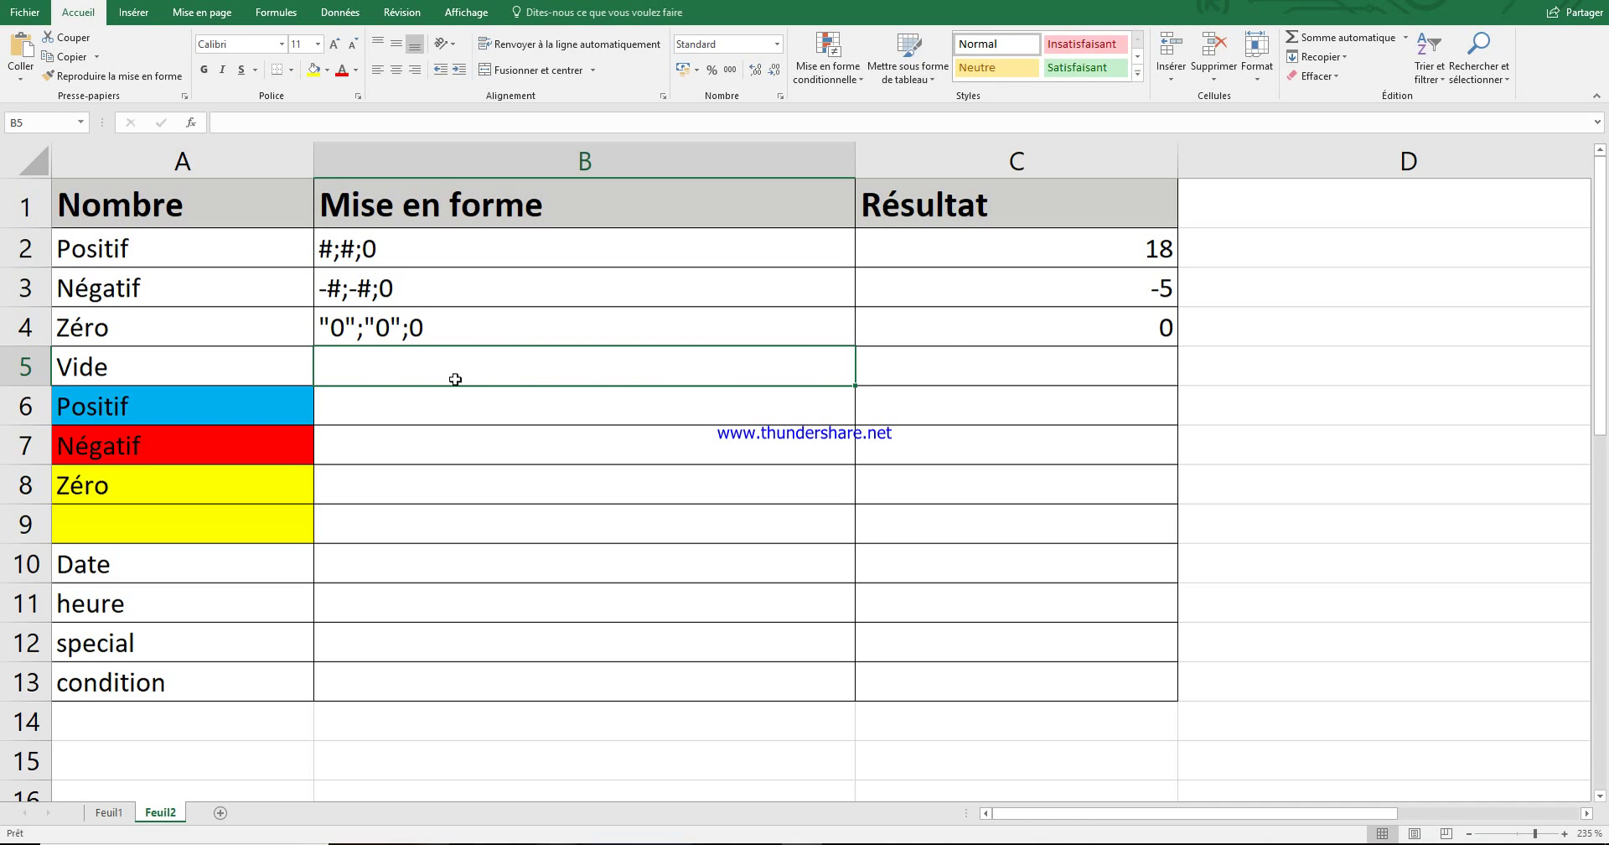
pyautogui.doubleClick(372, 370)
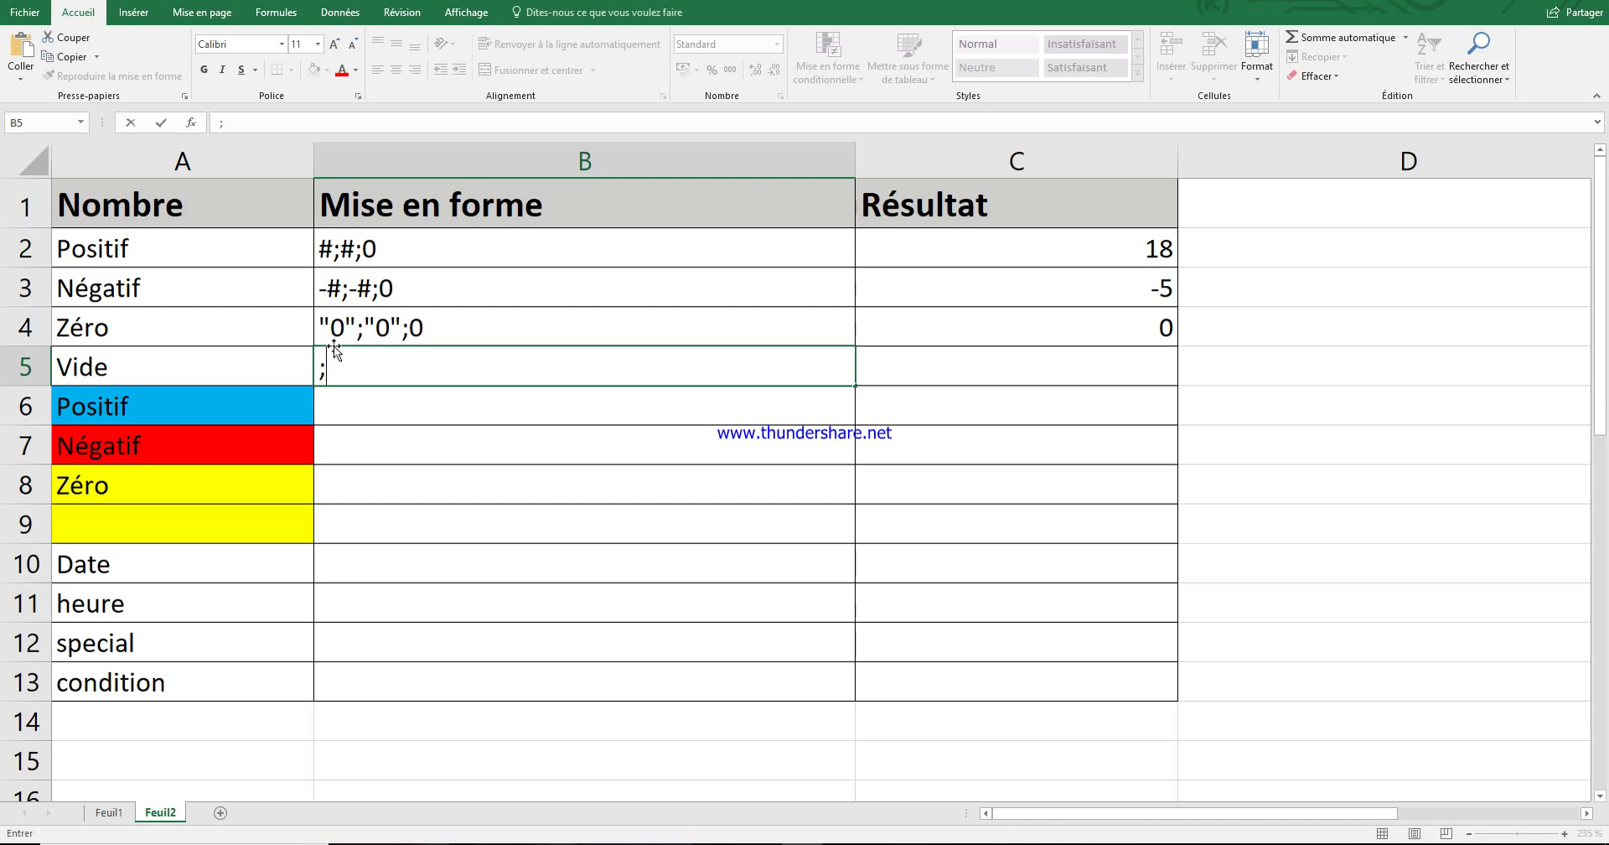
pyautogui.press('Left')
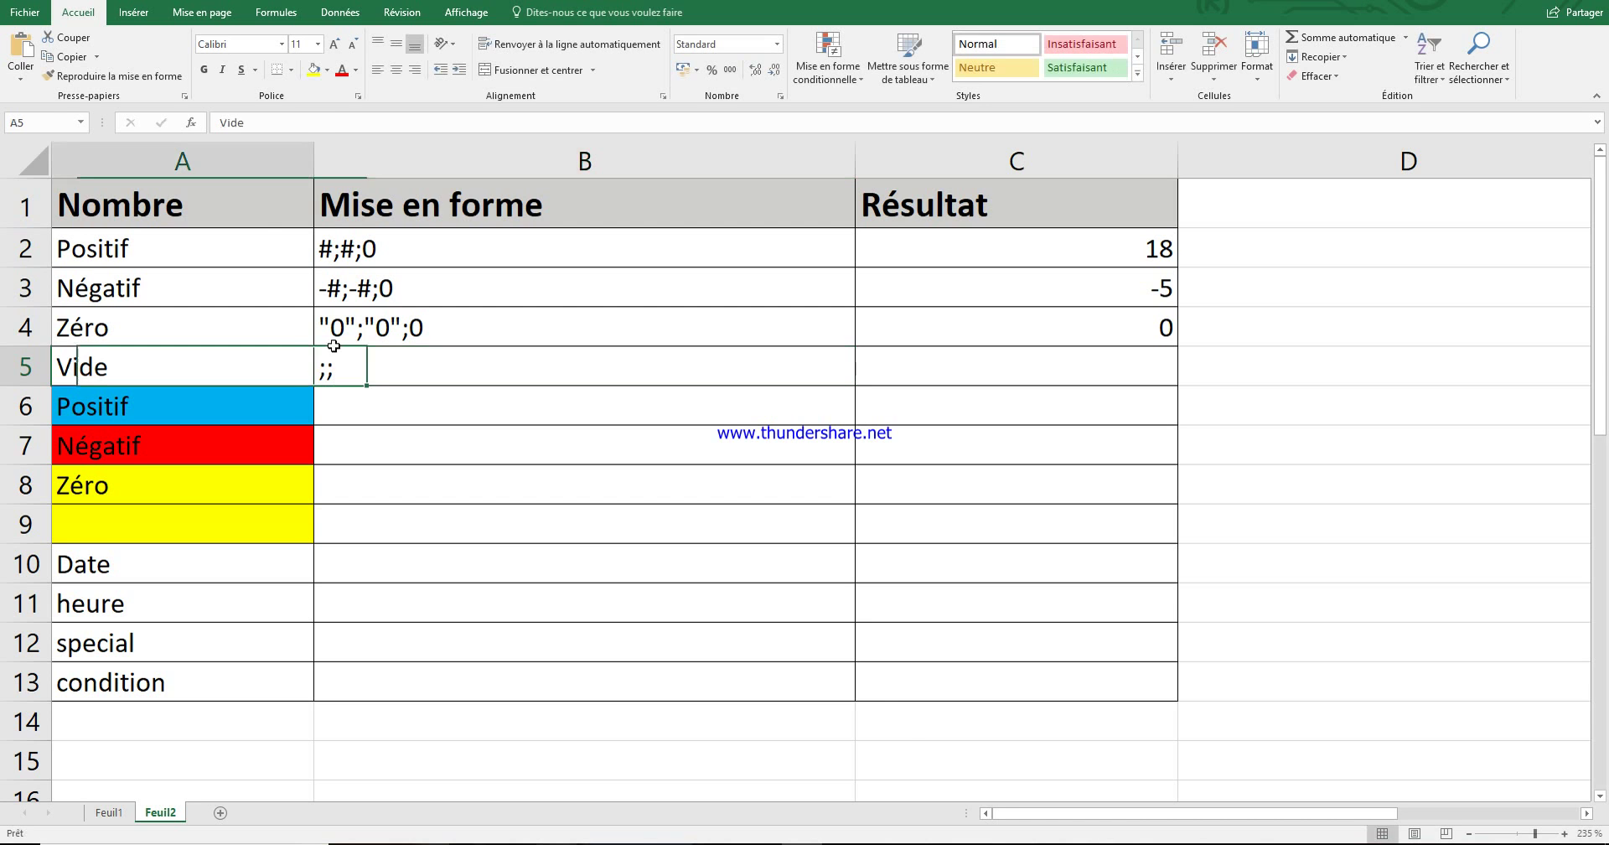
pyautogui.click(337, 371)
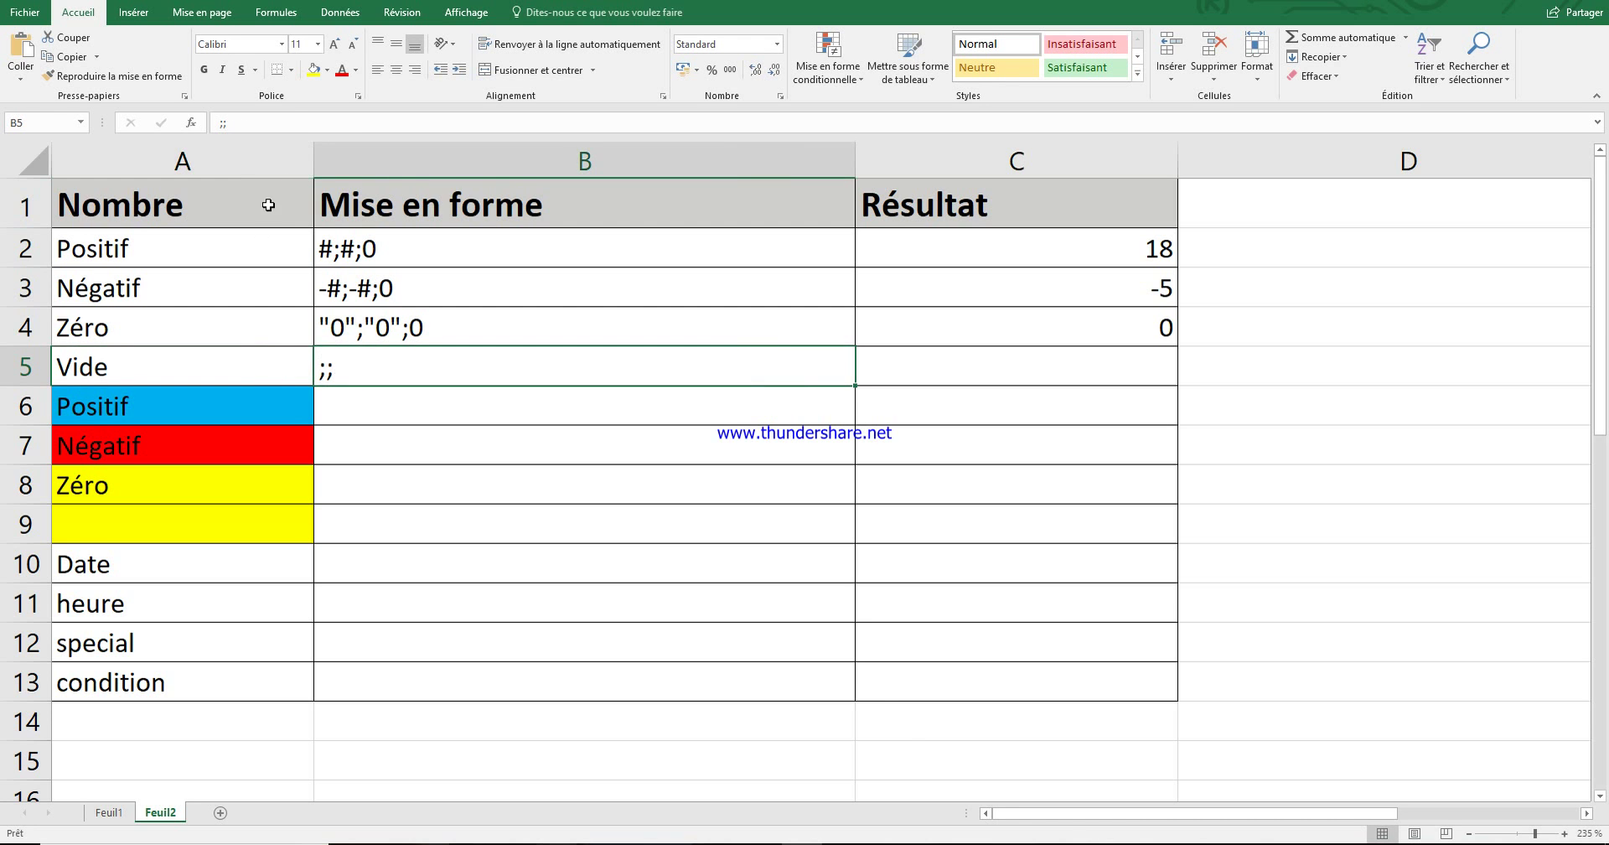
# - Try adding empty quotation marks around the semicolons of the code in cell B5, and remove them again
pyautogui.click(219, 124)
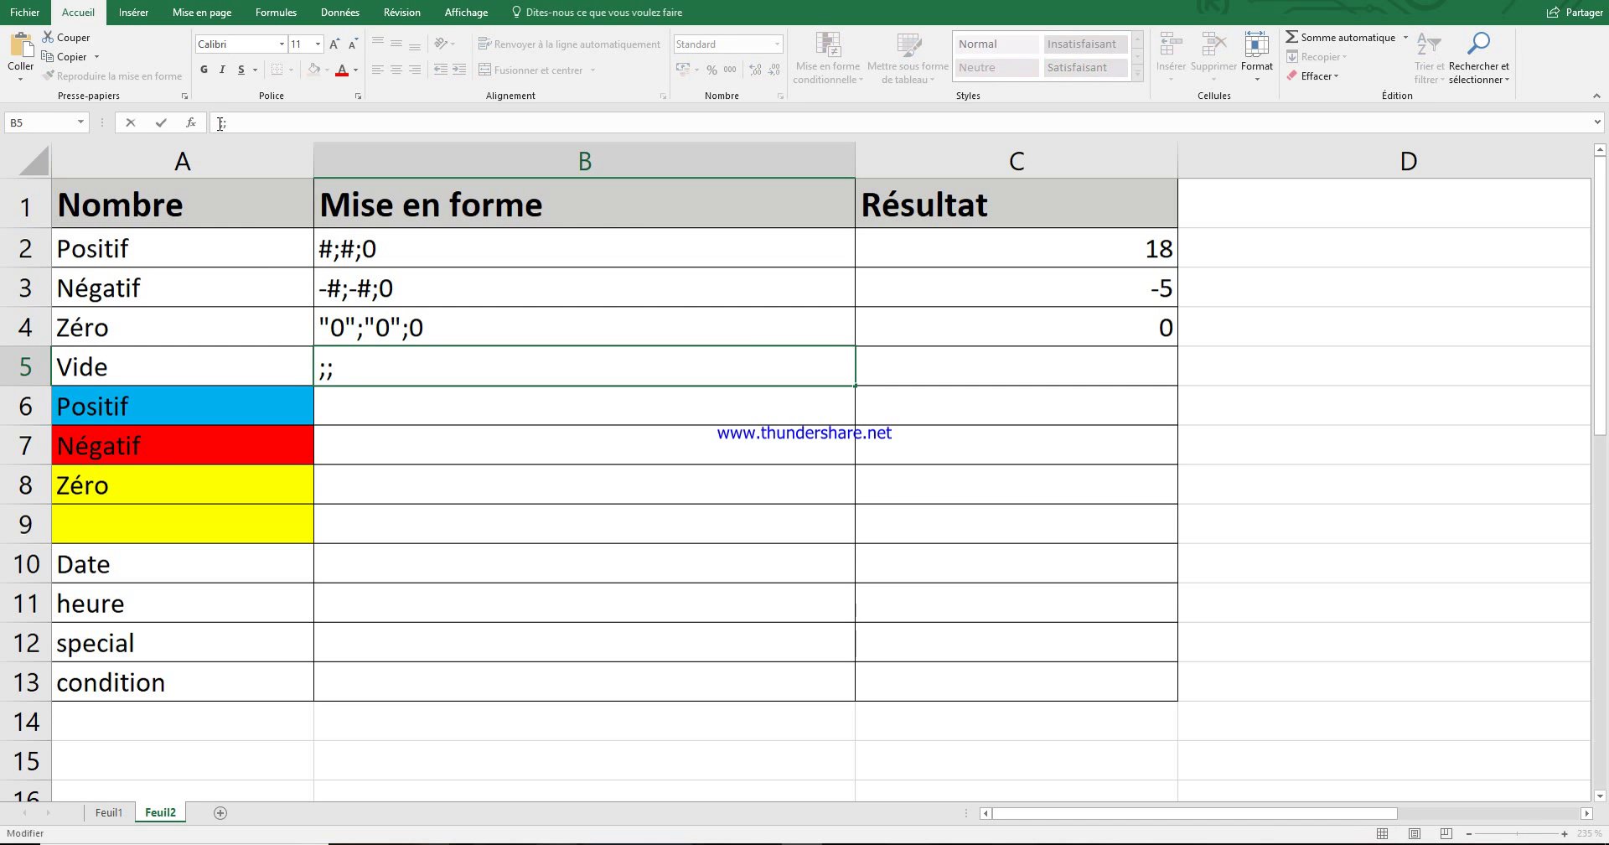
pyautogui.click(316, 367)
pyautogui.moveTo(321, 367); pyautogui.dragTo(328, 369)
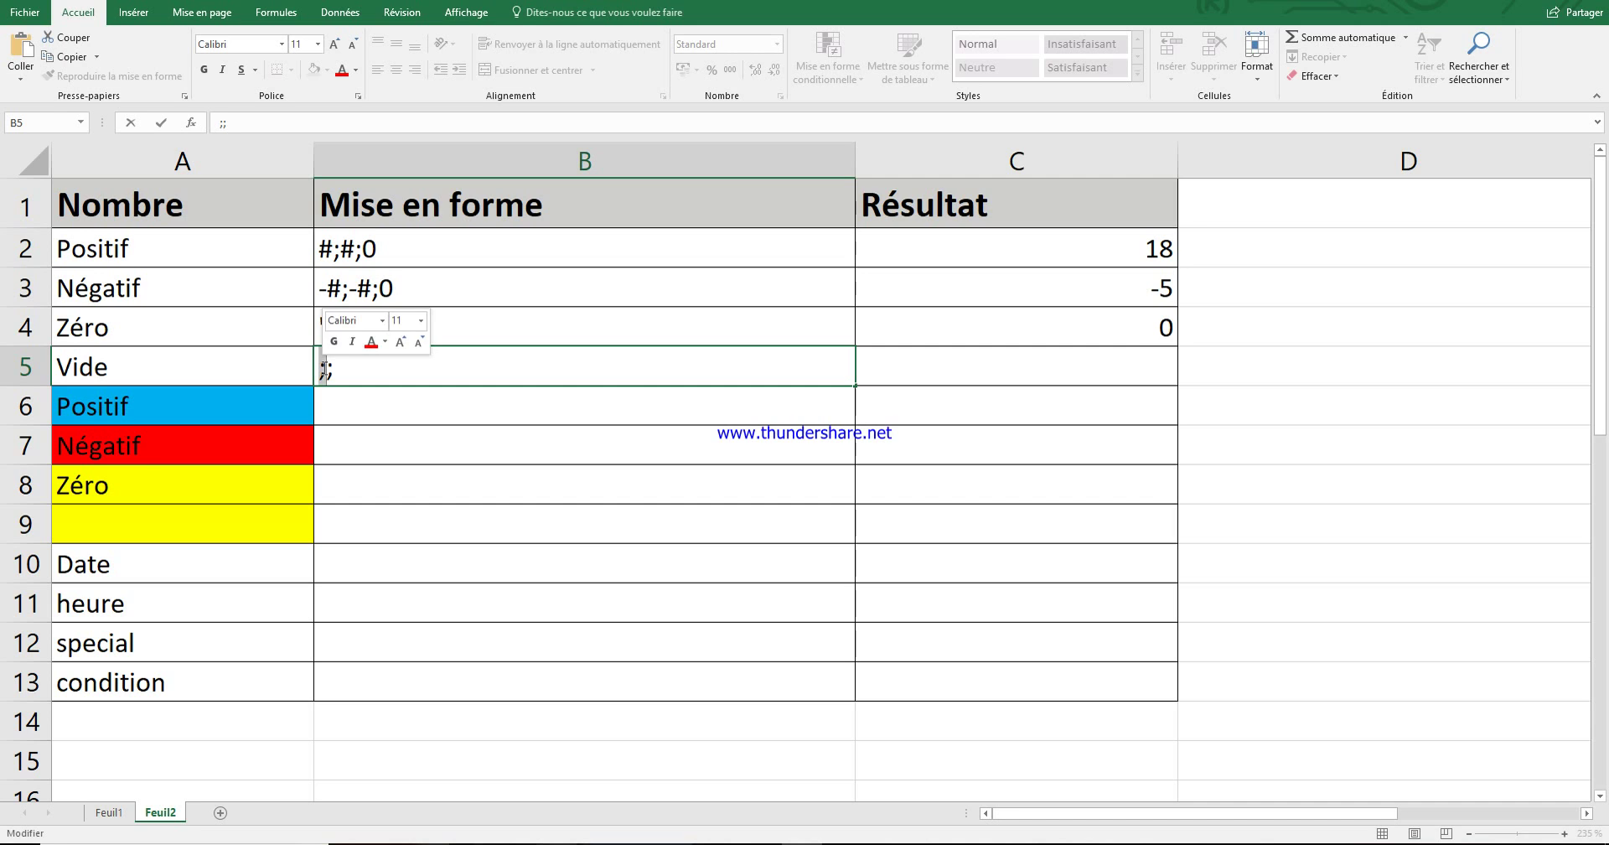
pyautogui.click(326, 369)
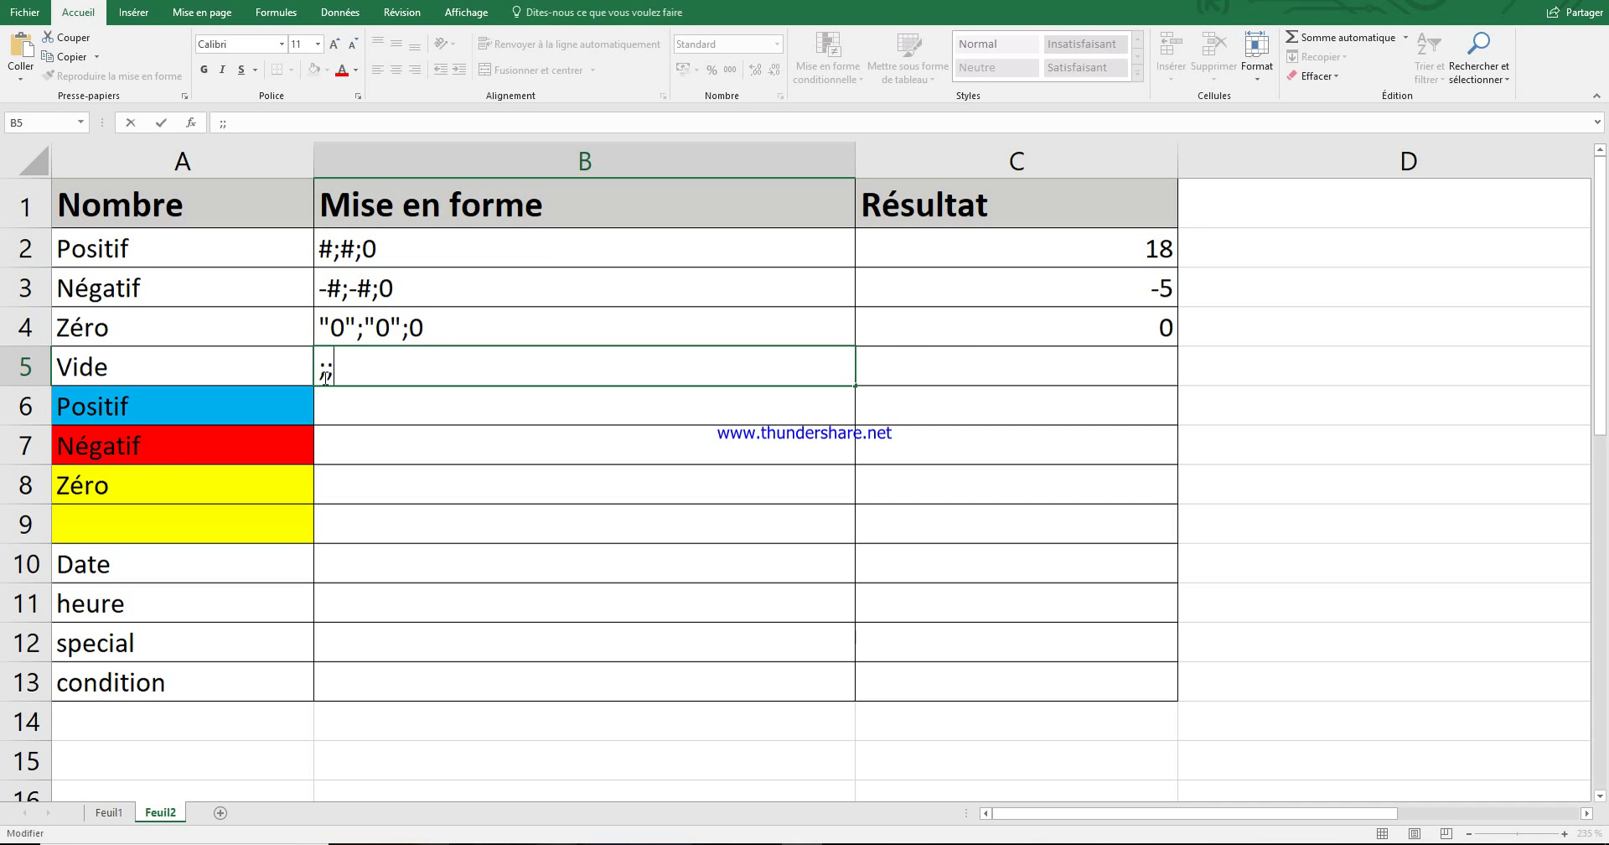
pyautogui.click(321, 375)
pyautogui.write('""')
pyautogui.press('Right')
pyautogui.write('""')
pyautogui.press('Right')
pyautogui.write('"')
pyautogui.press('BackSpace')
pyautogui.press('Left')
pyautogui.press('BackSpace')
pyautogui.press('BackSpace')
pyautogui.click(345, 366)
pyautogui.press('BackSpace')
pyautogui.press('BackSpace')
pyautogui.click(384, 373)
# - Apply the code ;; to cell C5 as a Personnalisée number format
pyautogui.click(911, 374)
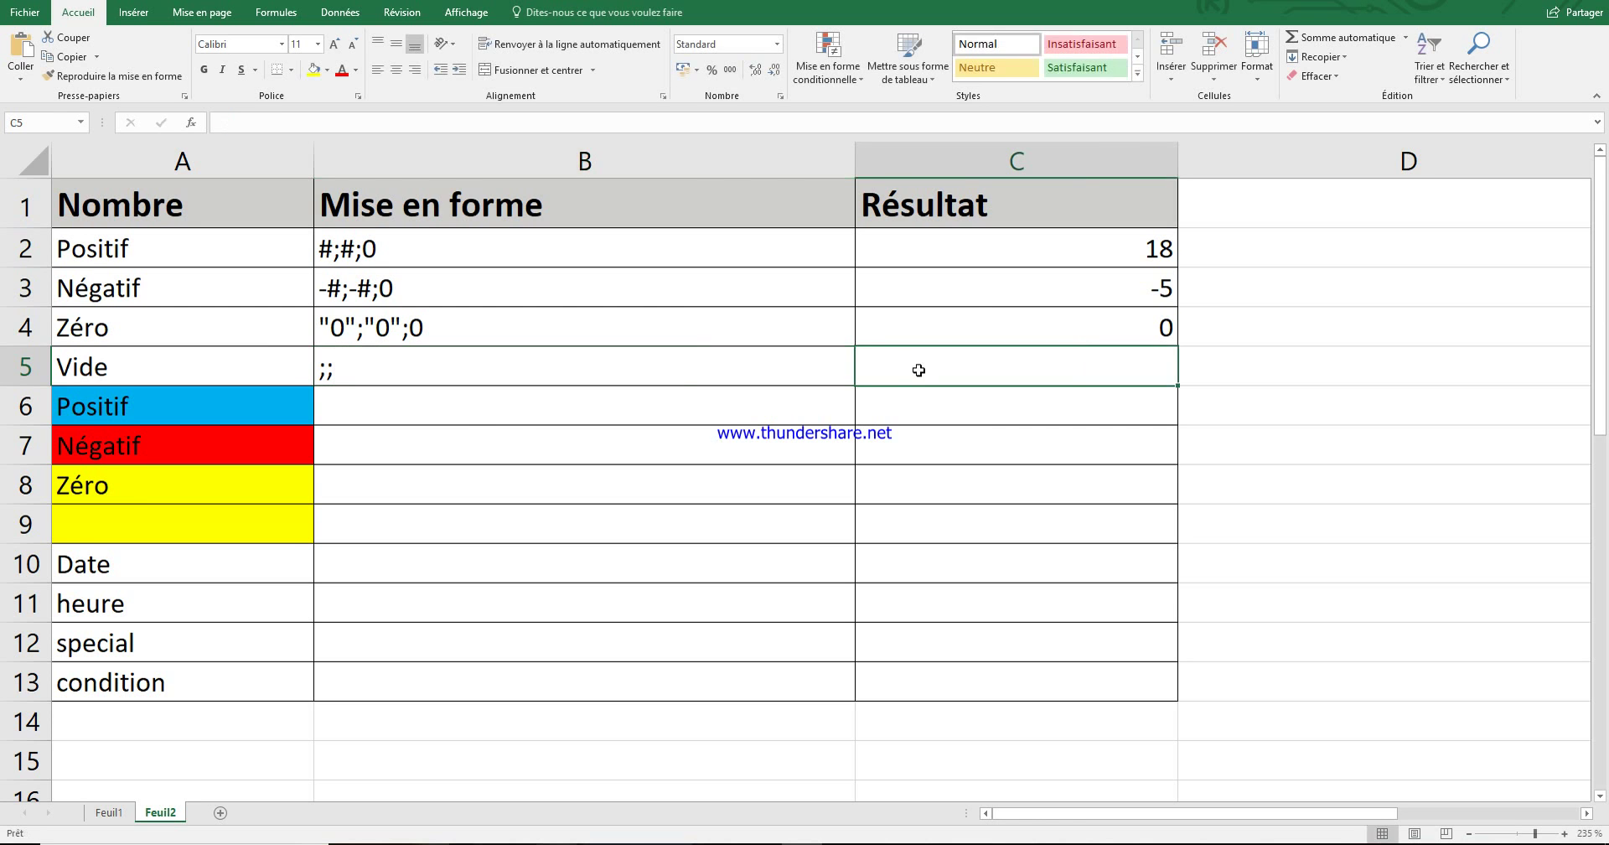
pyautogui.click(781, 96)
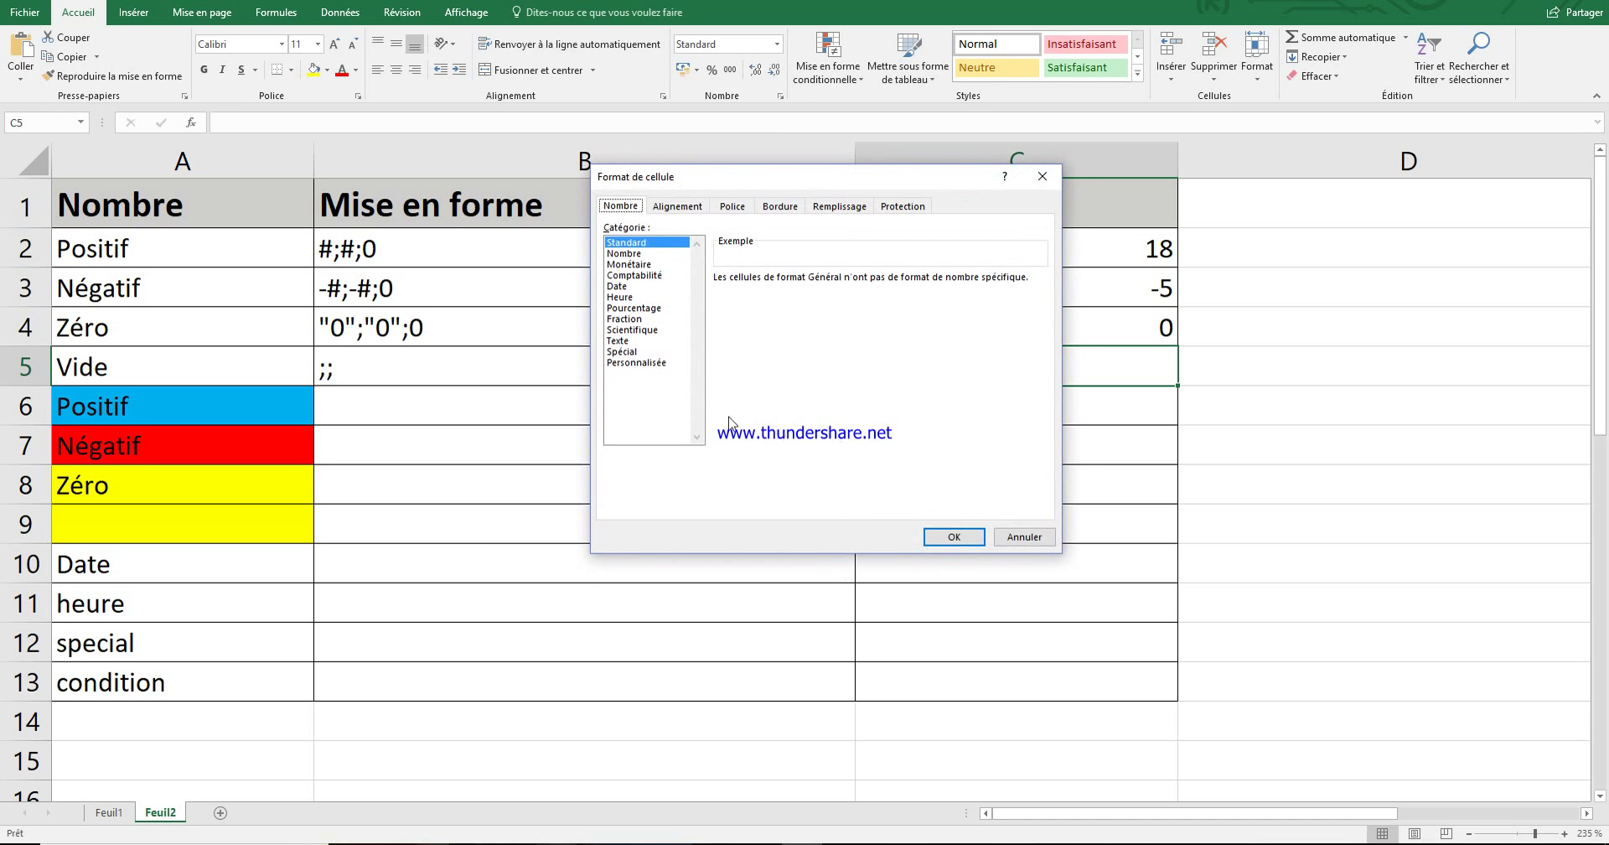
pyautogui.click(671, 363)
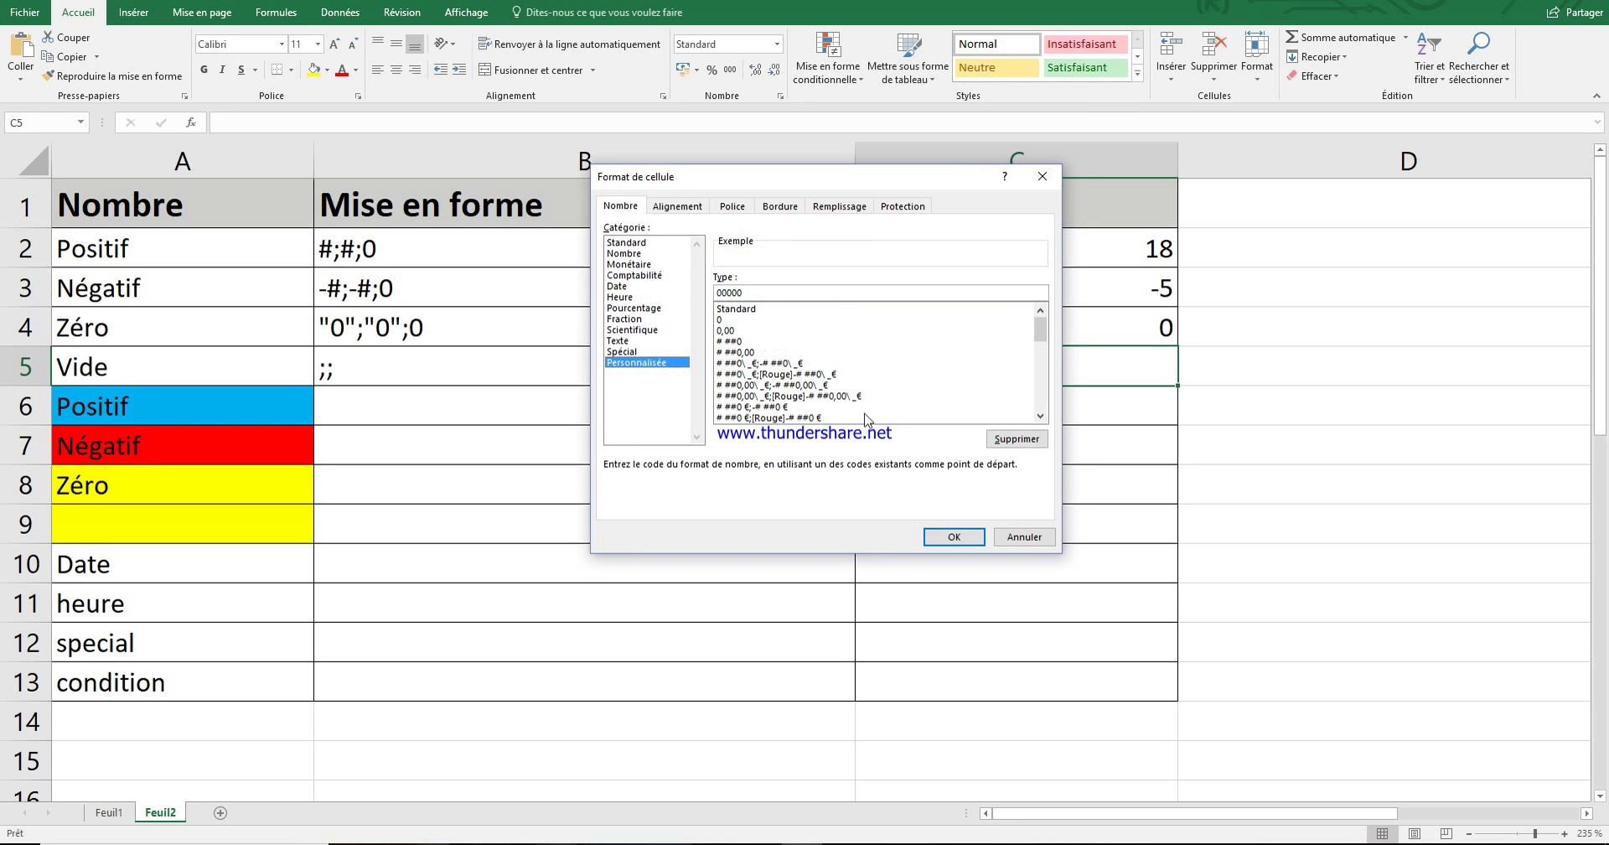
pyautogui.doubleClick(770, 288)
pyautogui.write(';;')
pyautogui.click(954, 539)
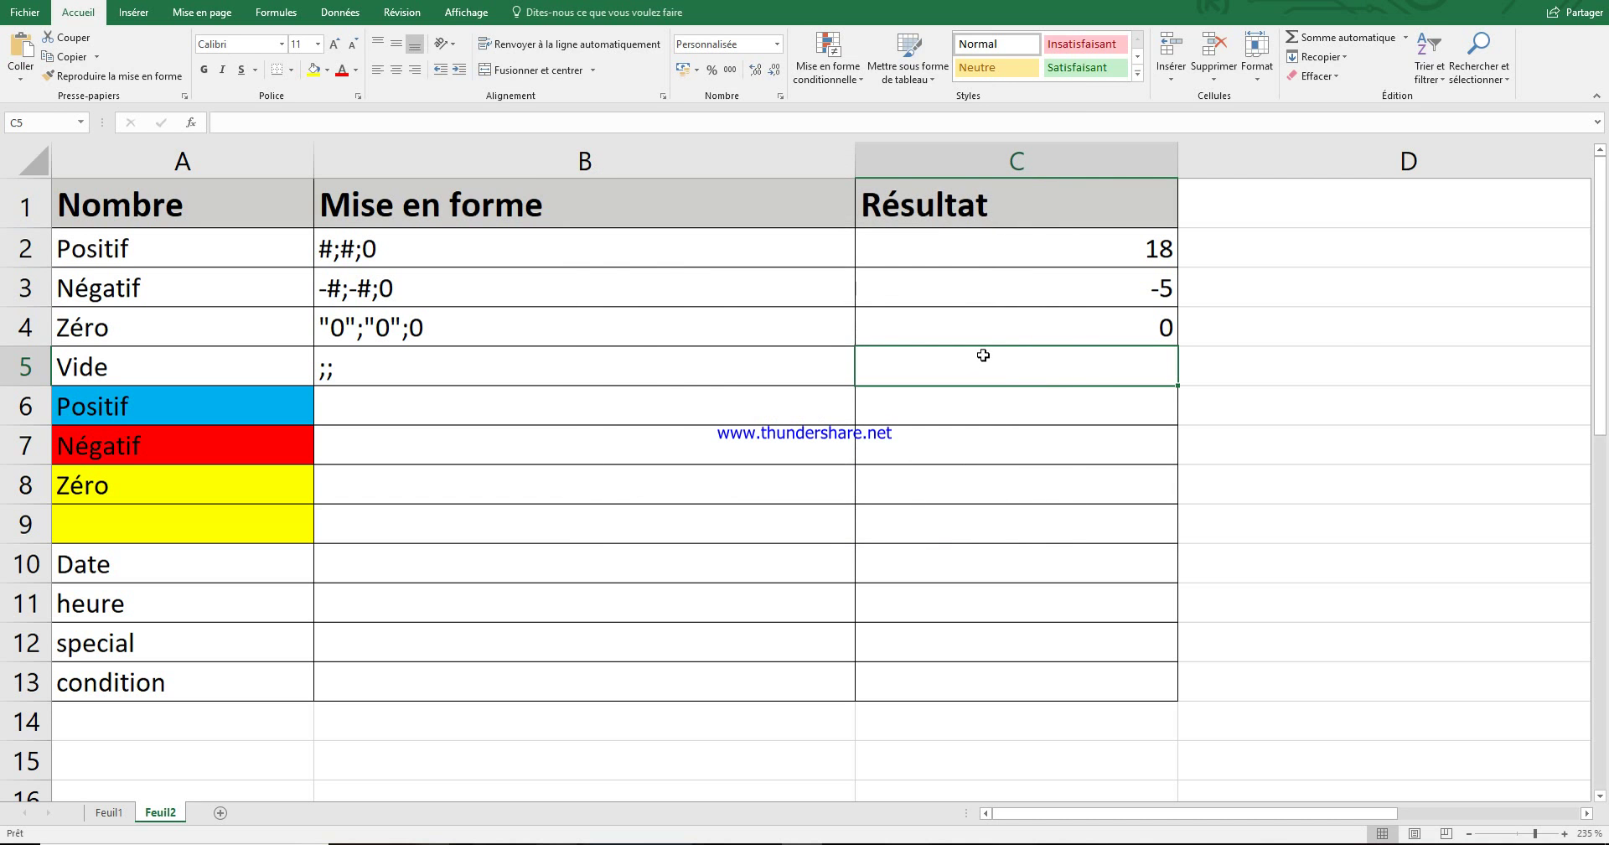
# - Test the format in cell C5 by entering 1 and 0 in turn, ending with the value -6
pyautogui.write('1')
pyautogui.press('Return')
pyautogui.click(978, 351)
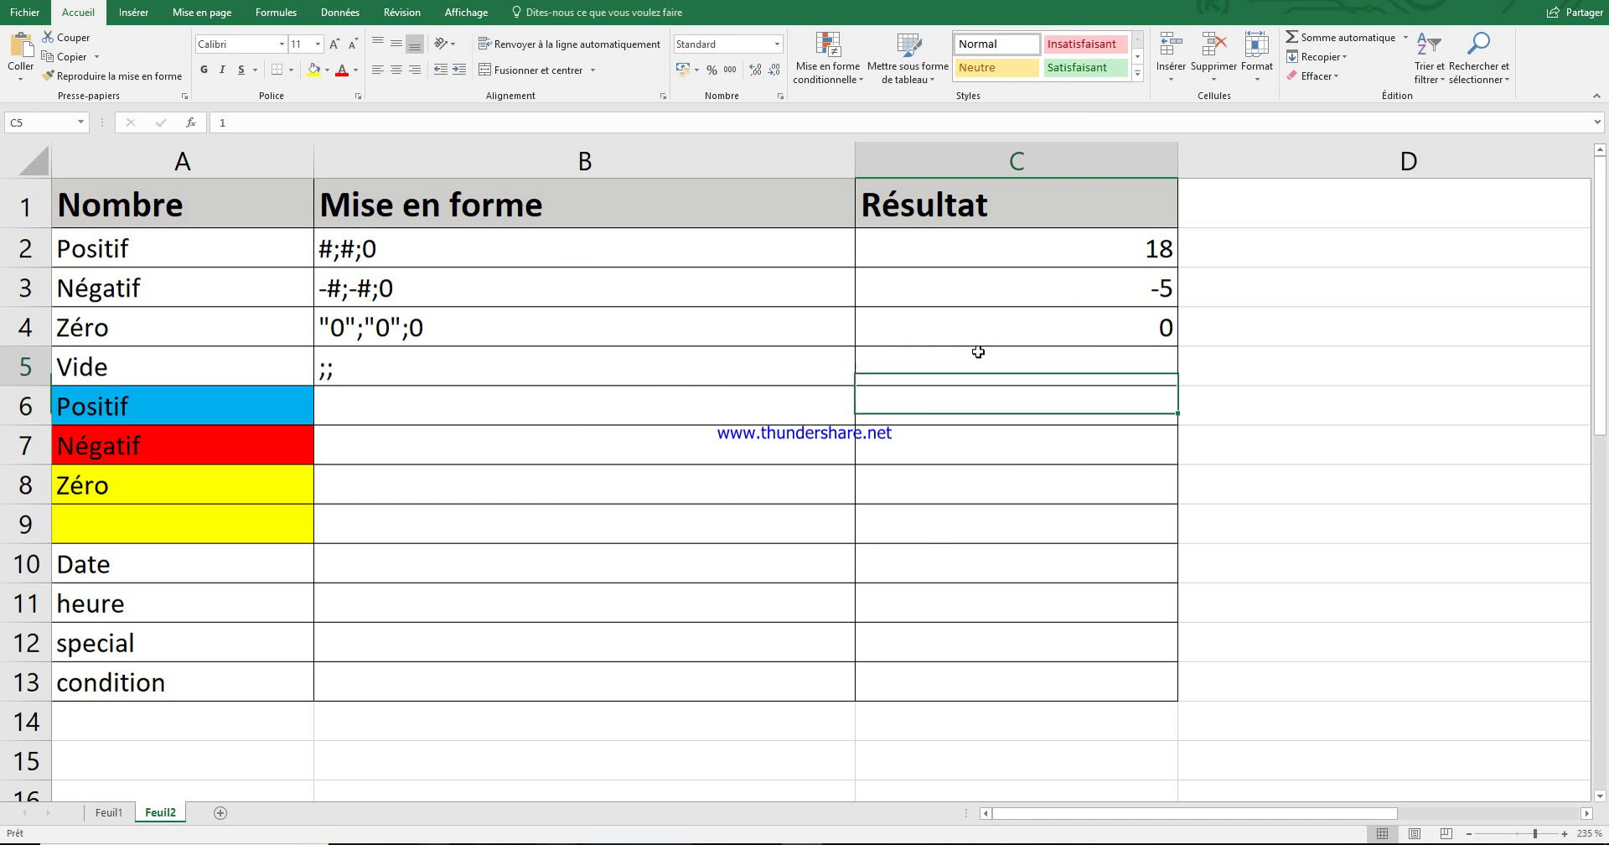
pyautogui.write('0')
pyautogui.press('Return')
pyautogui.click(980, 352)
pyautogui.write('0')
pyautogui.press('Return')
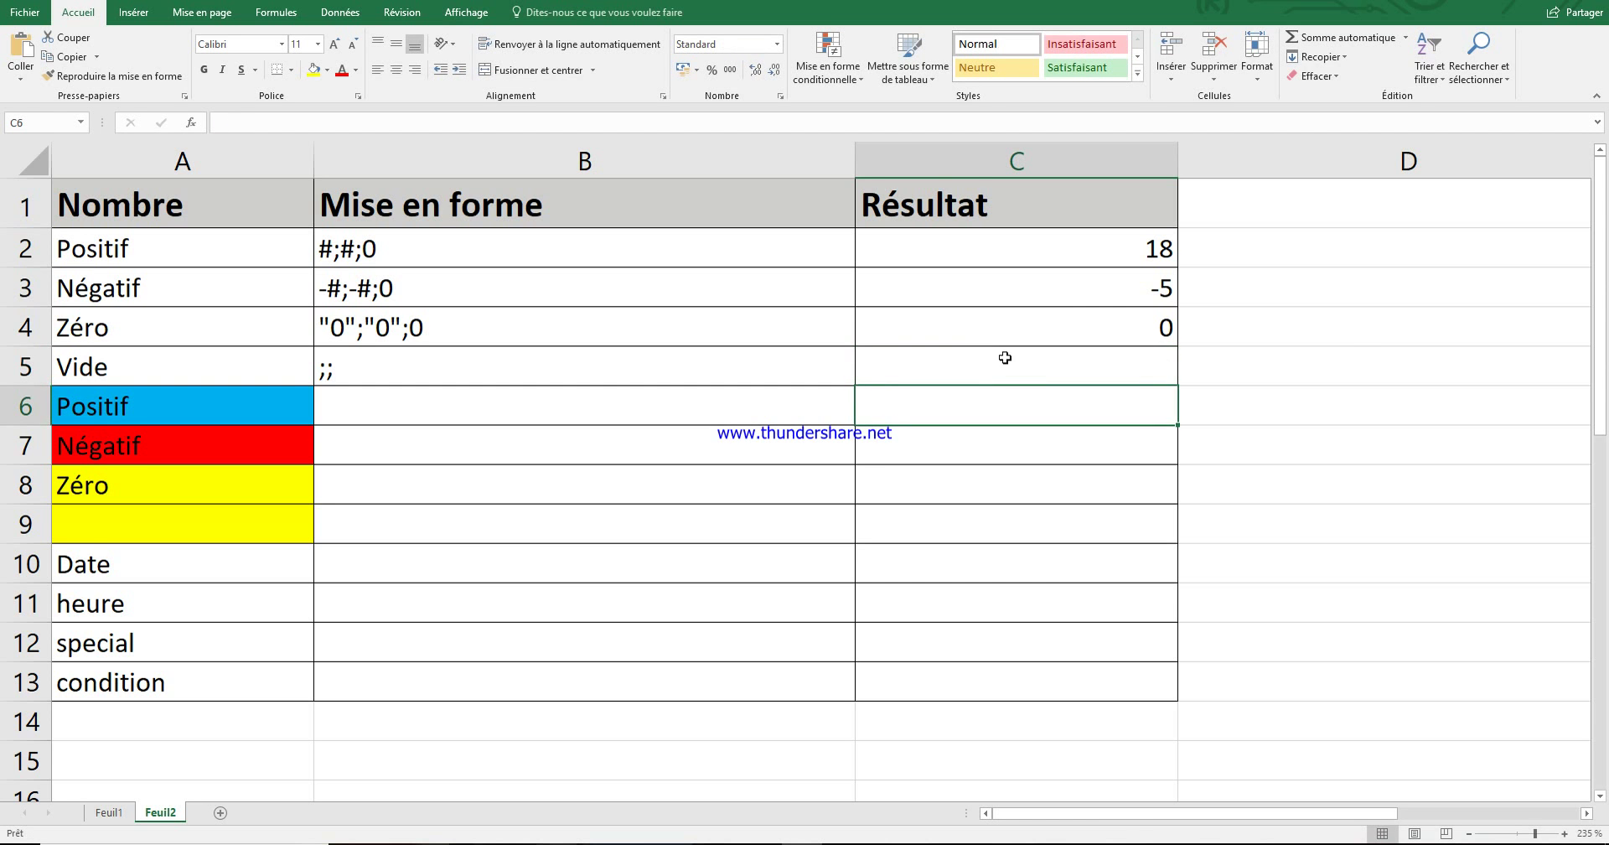
pyautogui.click(1005, 355)
pyautogui.write('-1')
pyautogui.press('Return')
pyautogui.click(1005, 356)
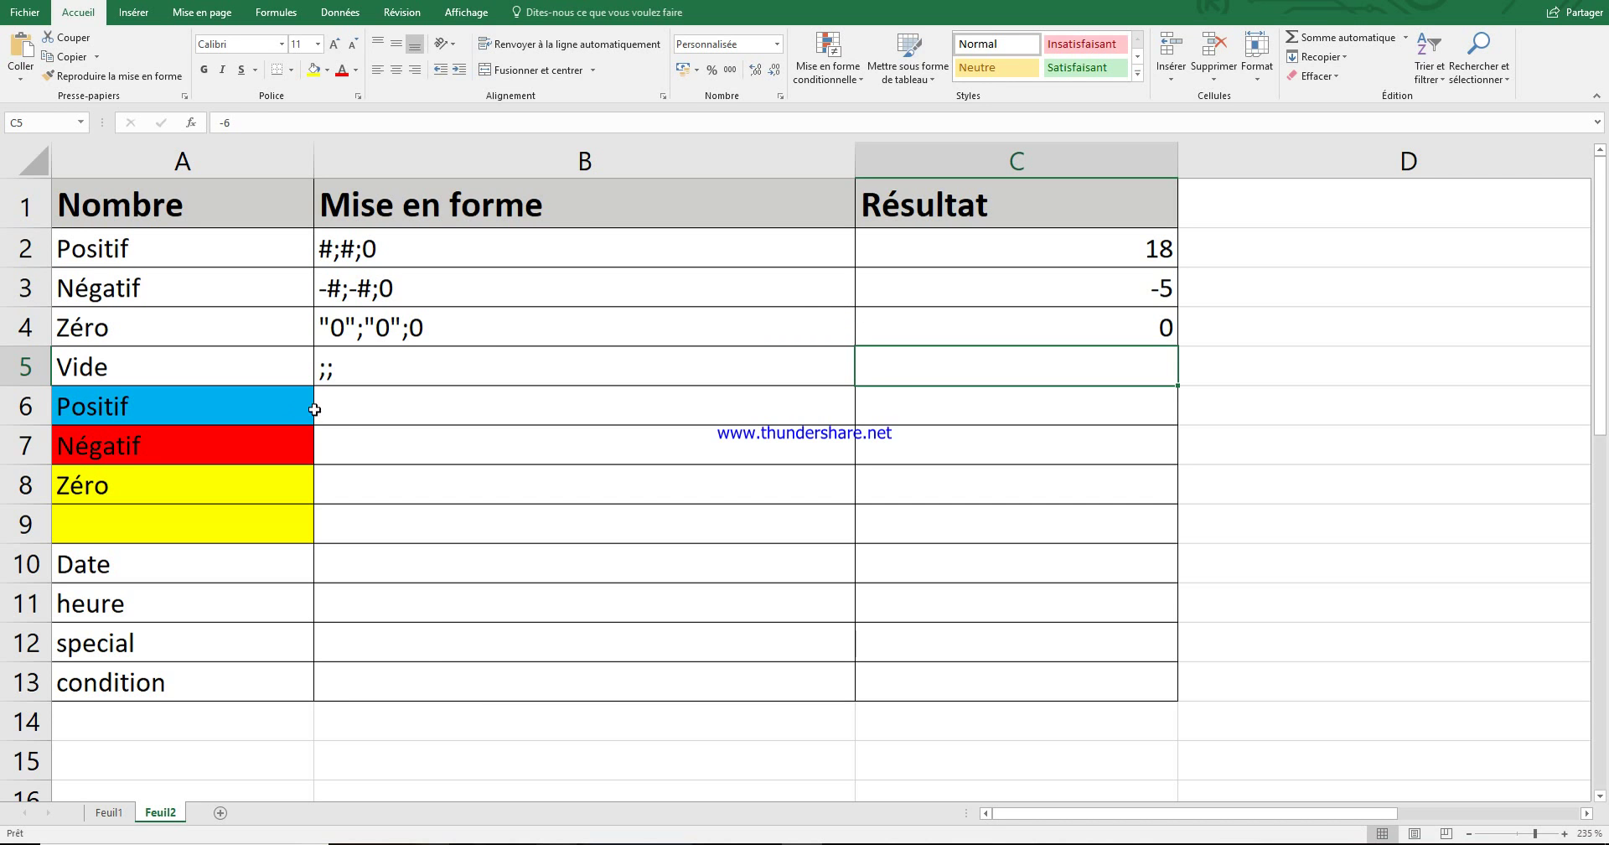
# - Enter the format code [bleu]#;-#;0 as text in cell B6 of the blue Positif row
pyautogui.click(354, 410)
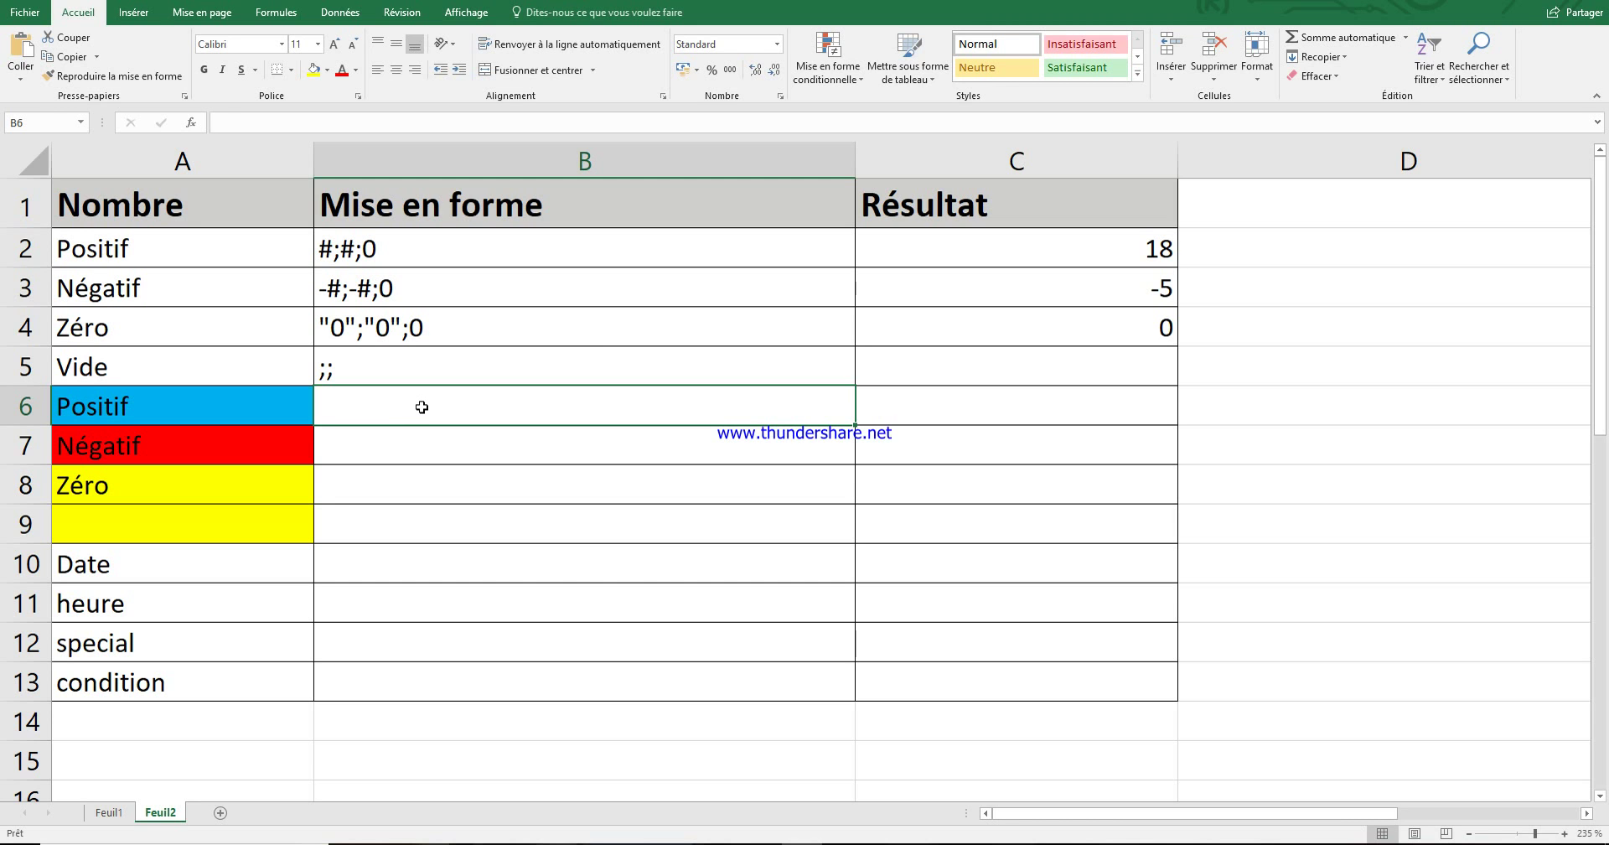
pyautogui.write('[')
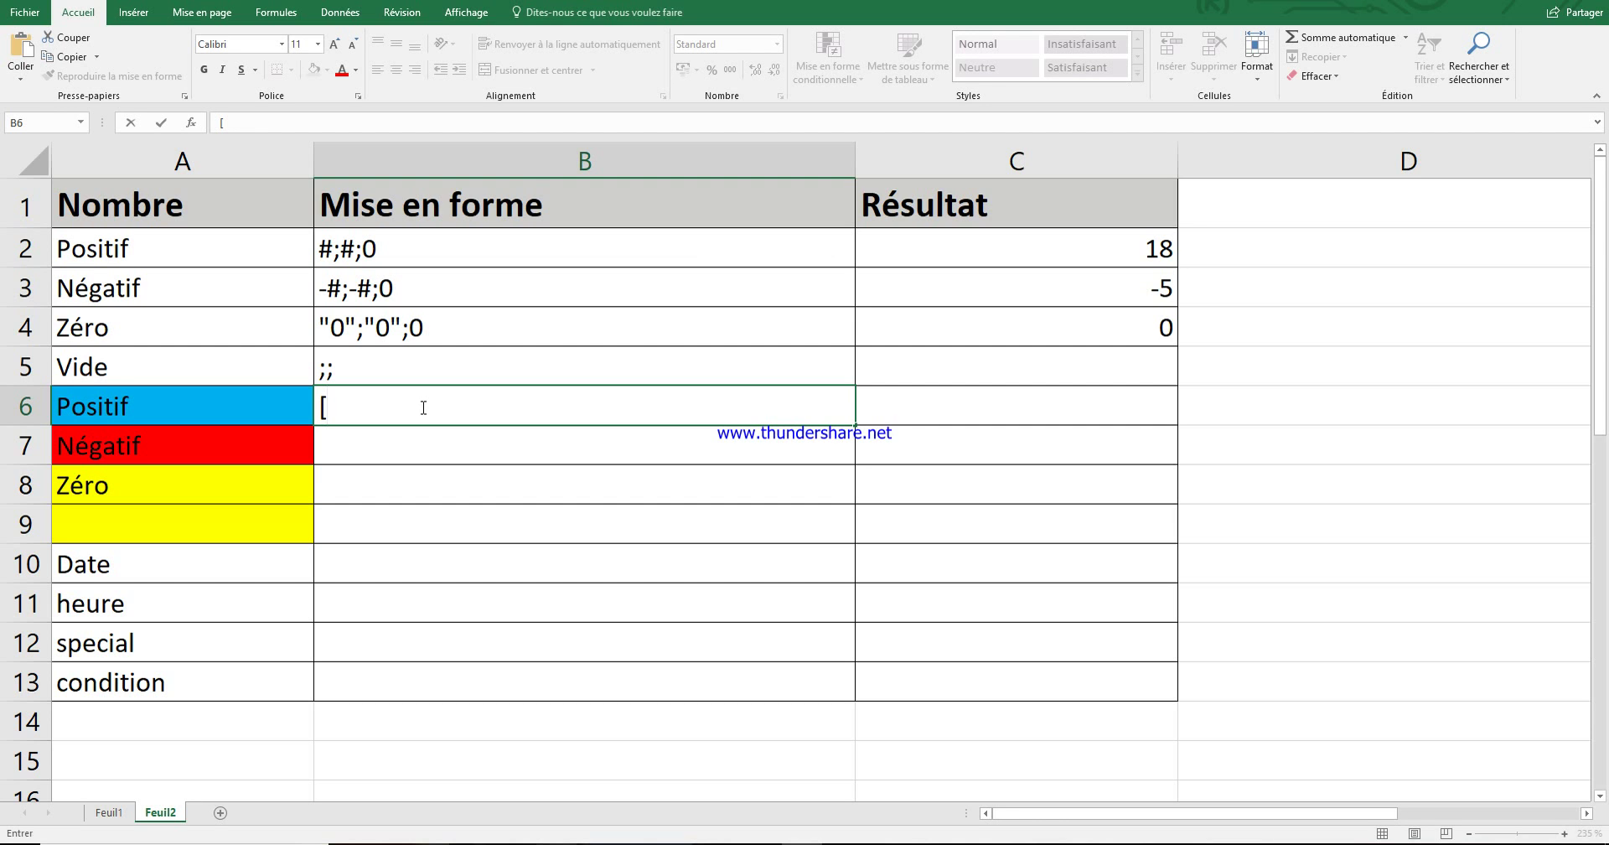
pyautogui.write('bleu]#;')
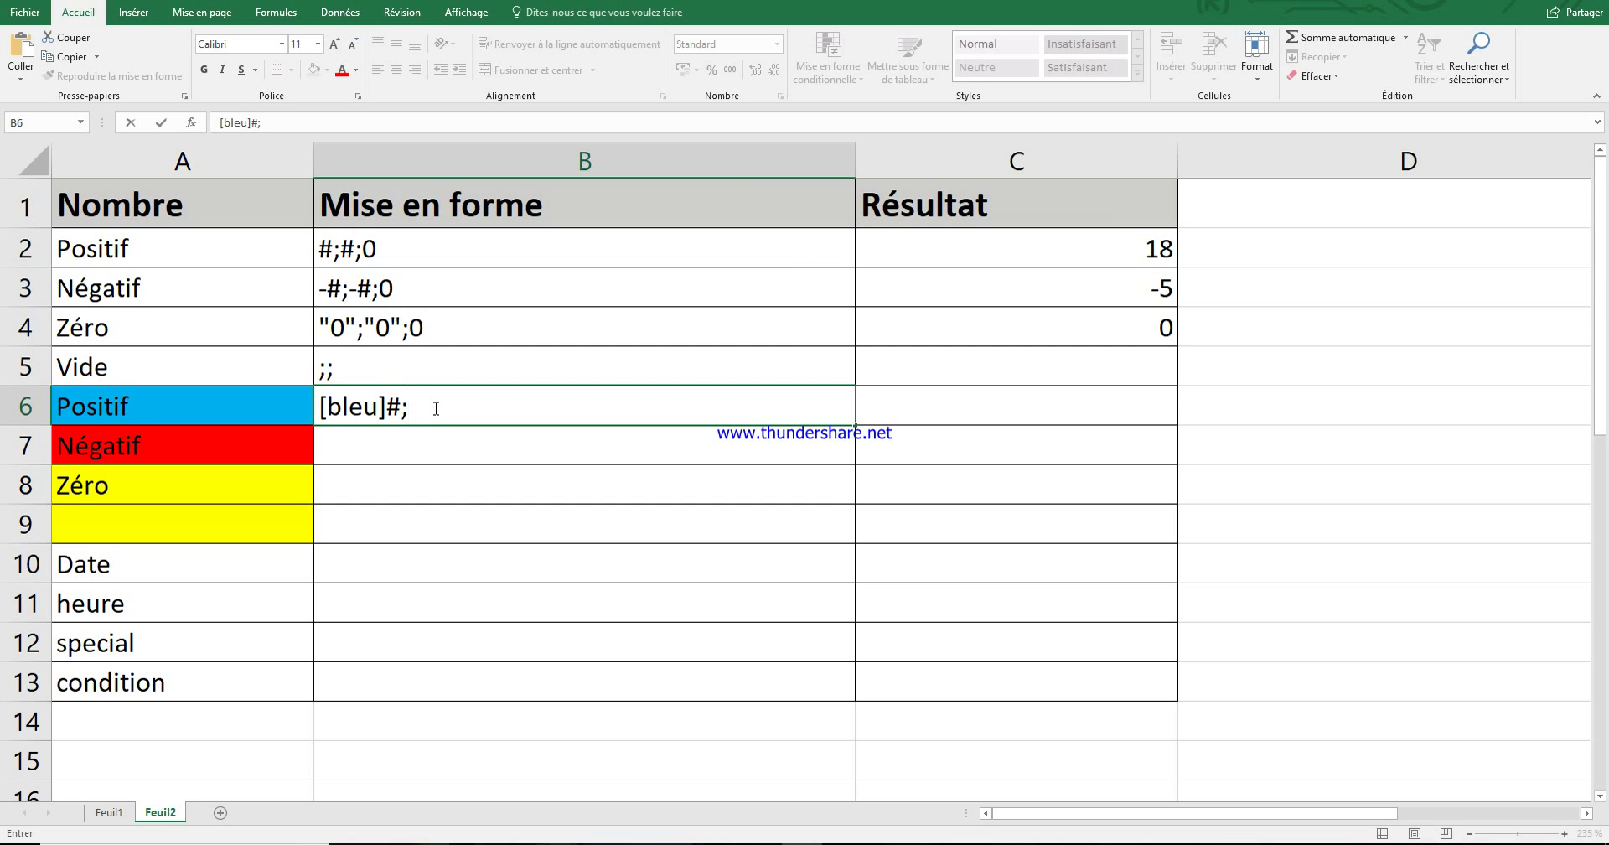
pyautogui.write('-#;0')
pyautogui.press('Return')
# - Copy the code [bleu]#;-#;0 from cell B6 and apply it to cell C6 as a Personnalisée number format
pyautogui.click(550, 405)
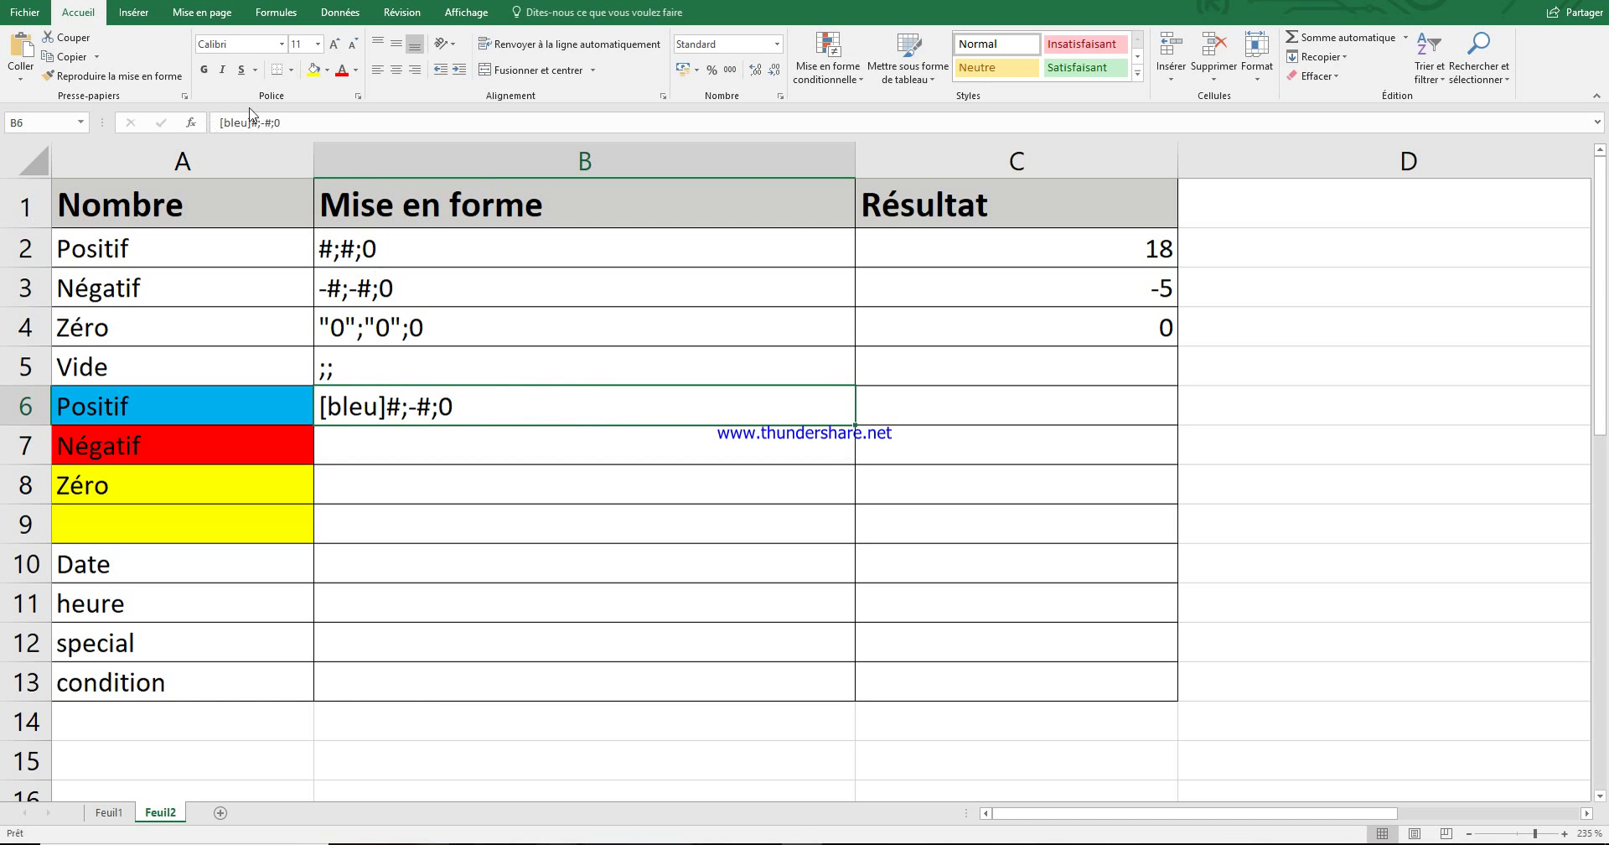
pyautogui.moveTo(285, 122); pyautogui.dragTo(217, 123)
pyautogui.hotkey('ctrl', 'c')
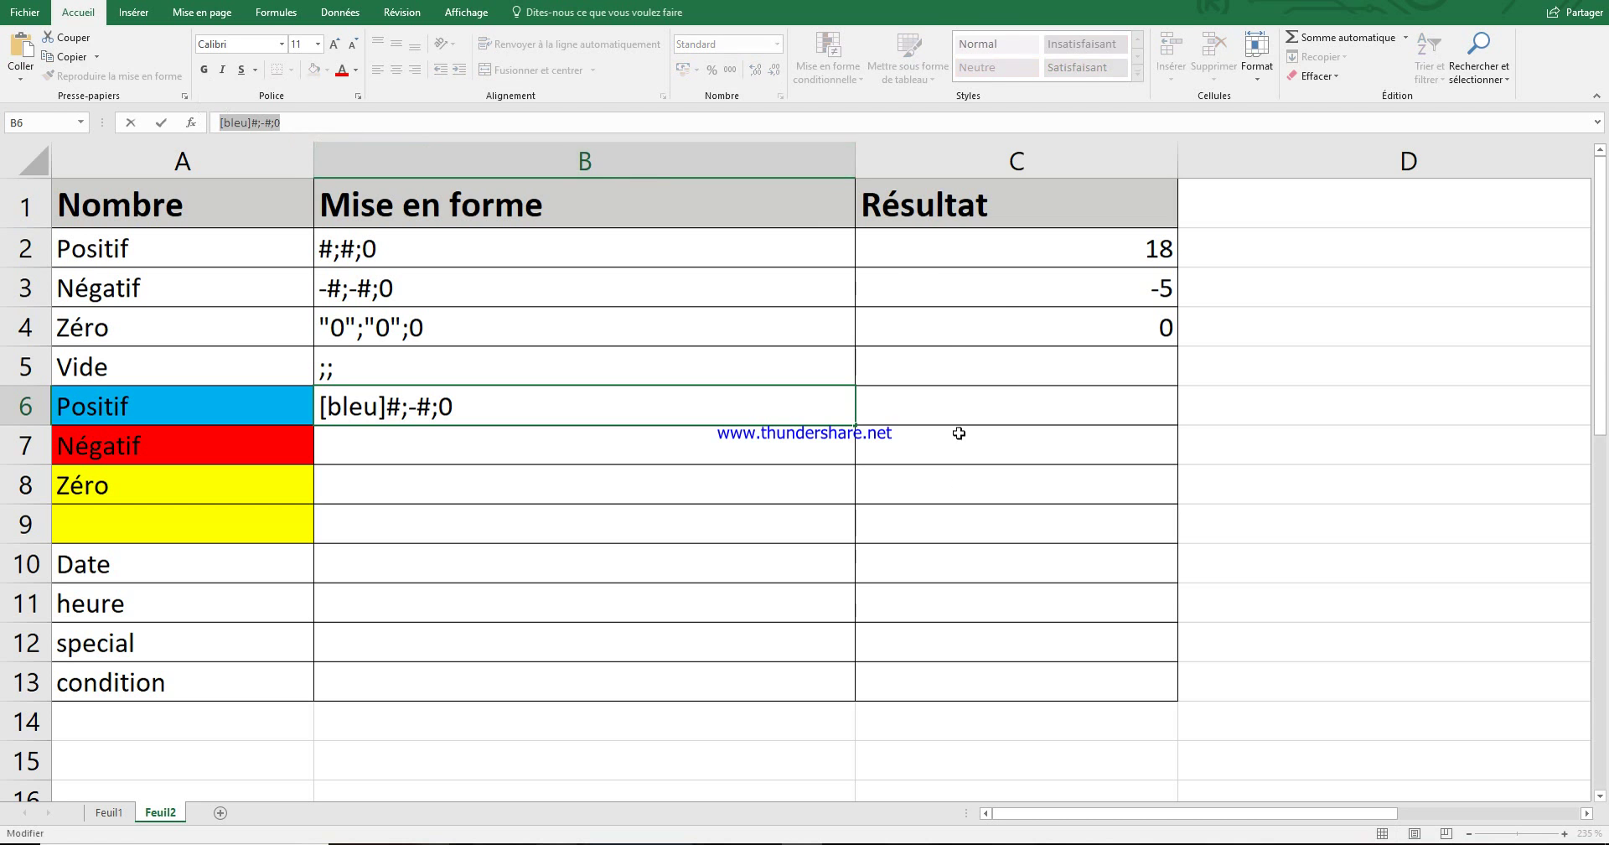
pyautogui.click(942, 404)
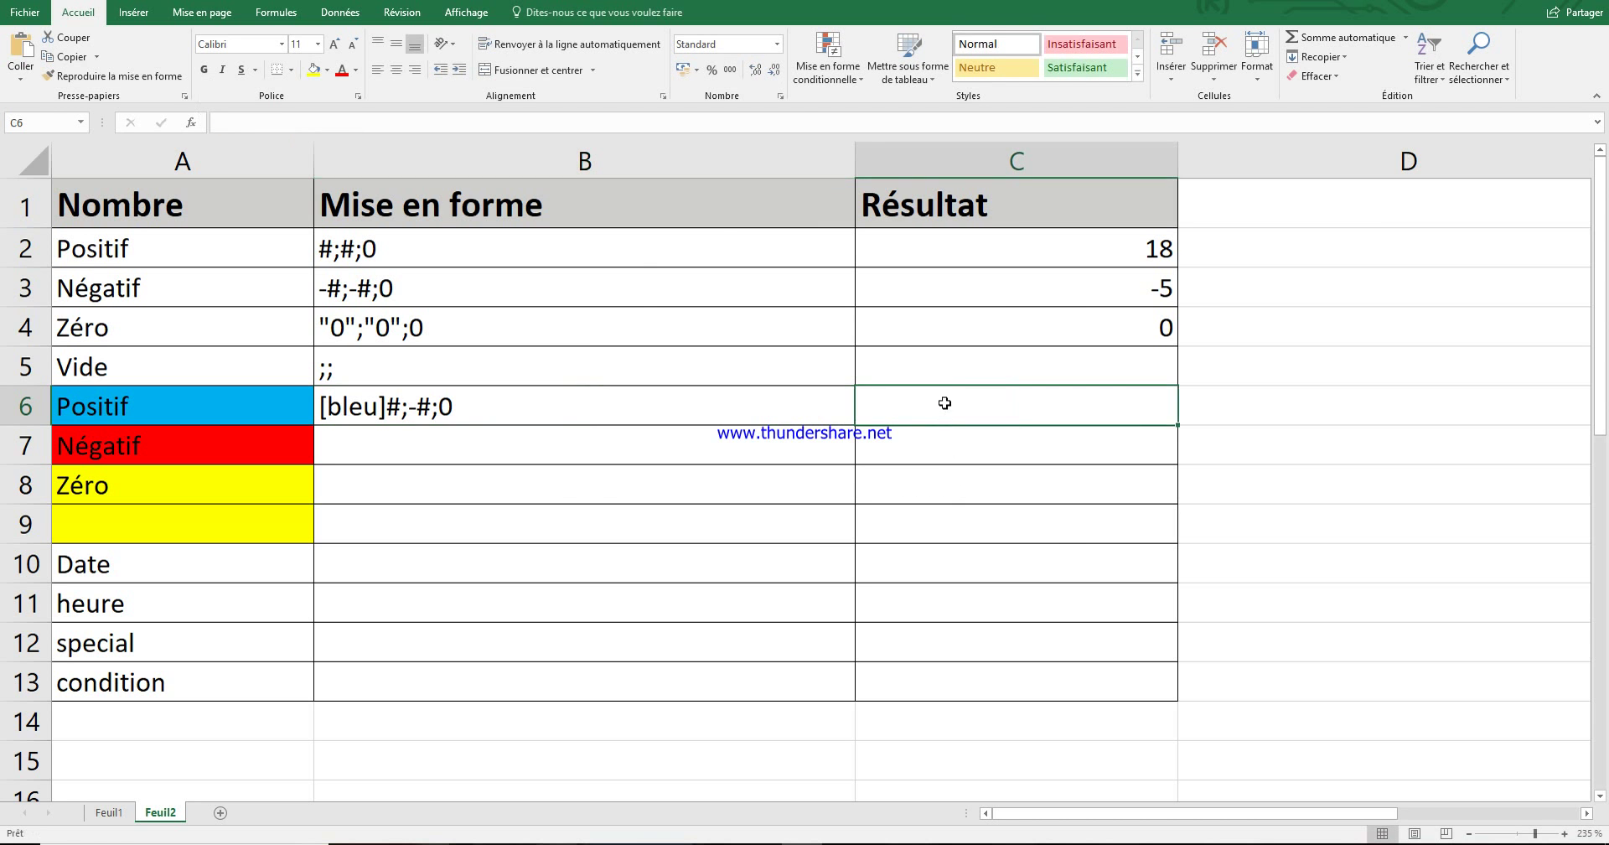
pyautogui.click(780, 97)
pyautogui.click(666, 363)
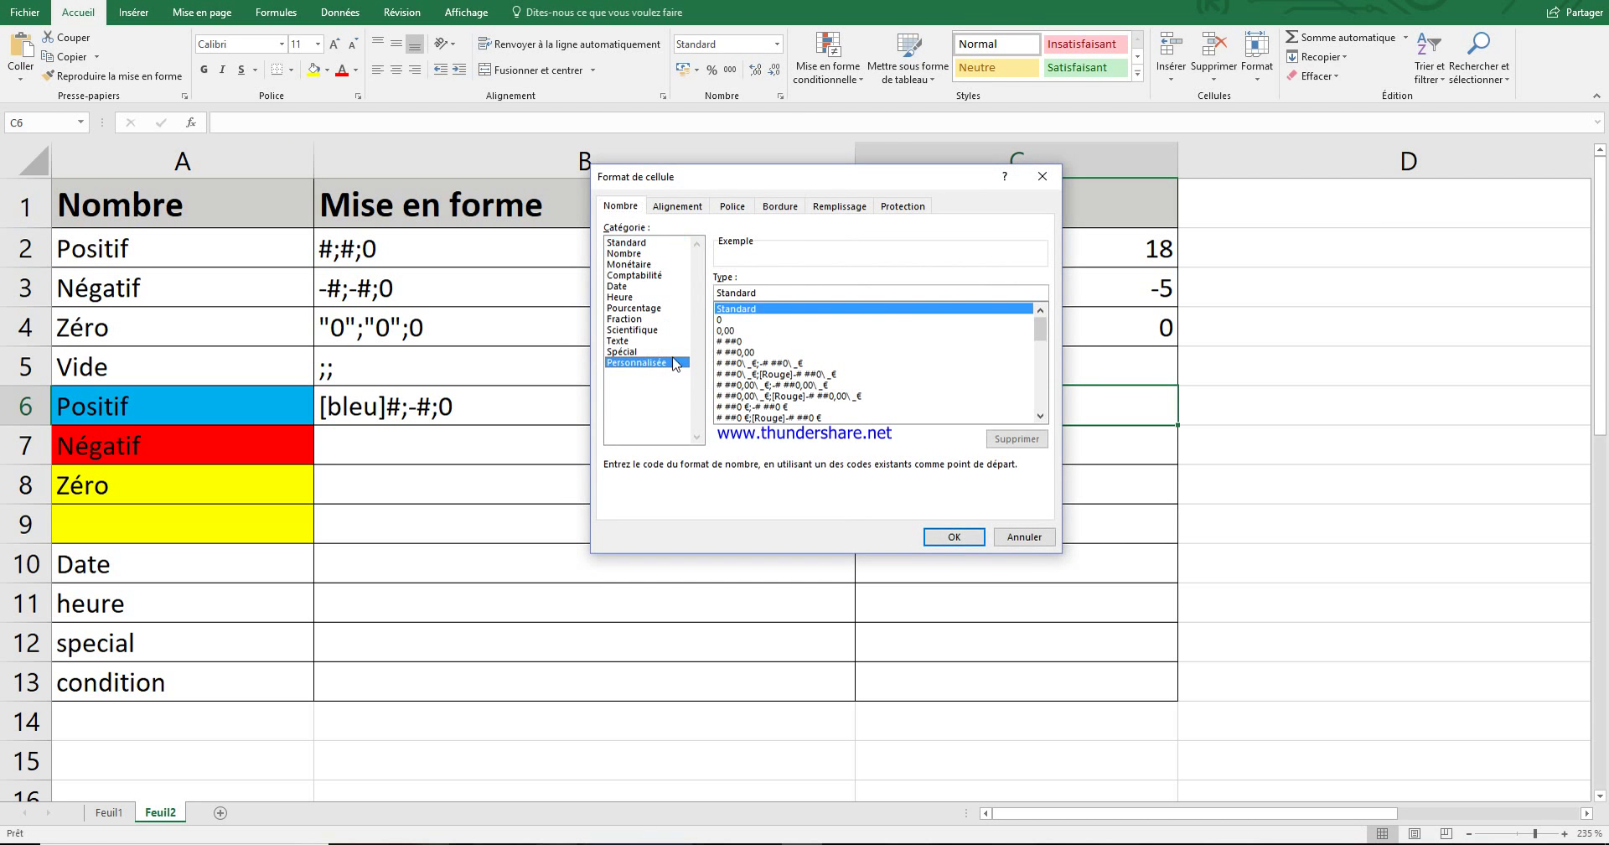
pyautogui.doubleClick(778, 292)
pyautogui.hotkey('ctrl', 'v')
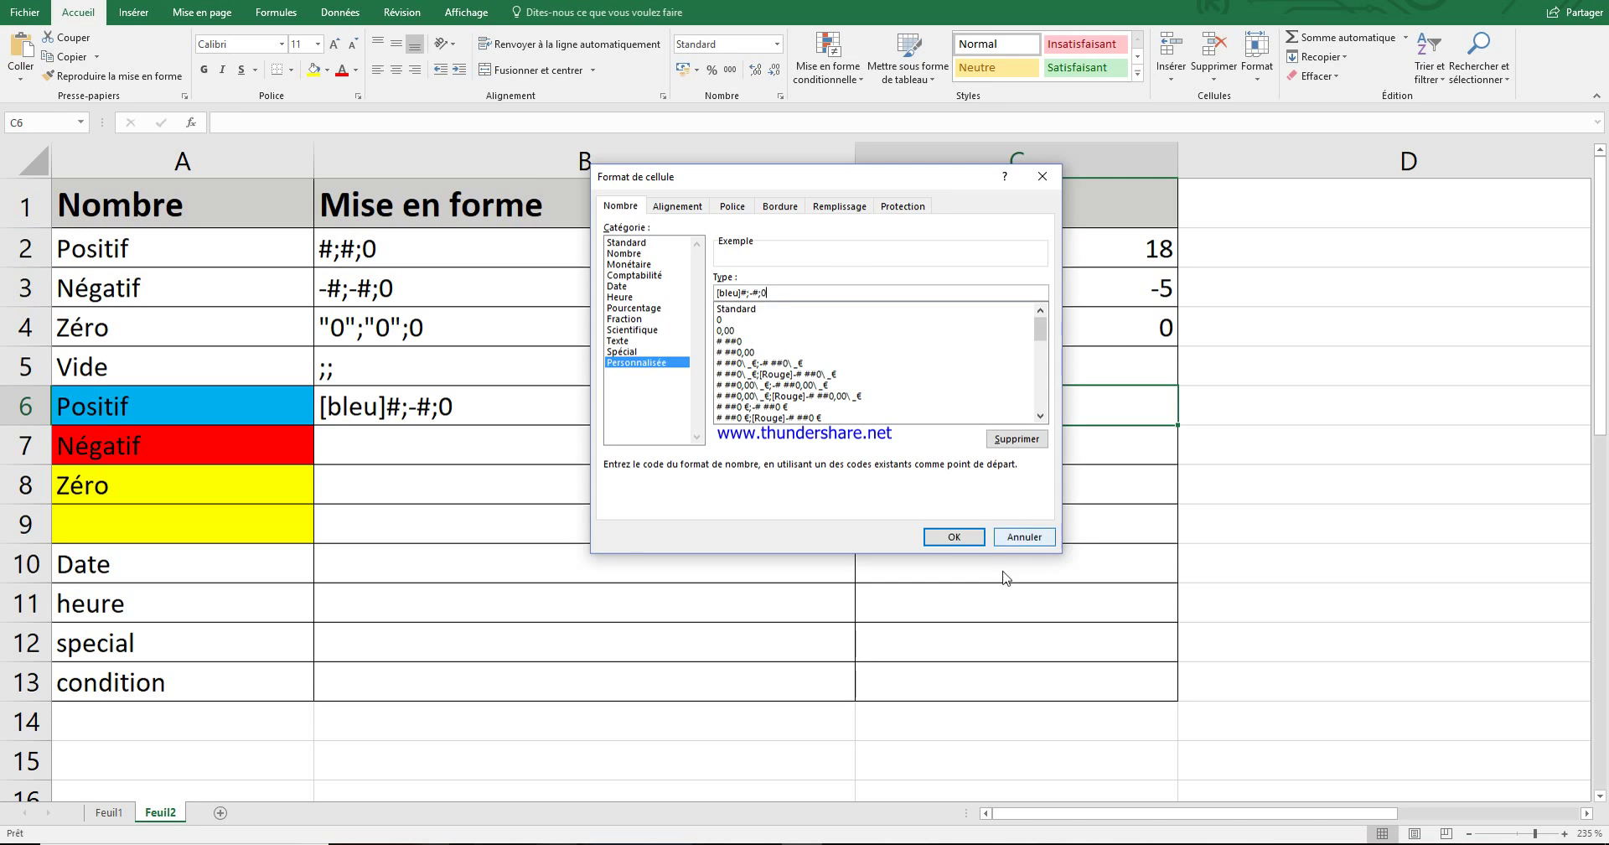
pyautogui.click(959, 539)
# - Test the format in cell C6 by entering 5, 6, -6 and 0 in turn, ending with the value 5
pyautogui.write('5')
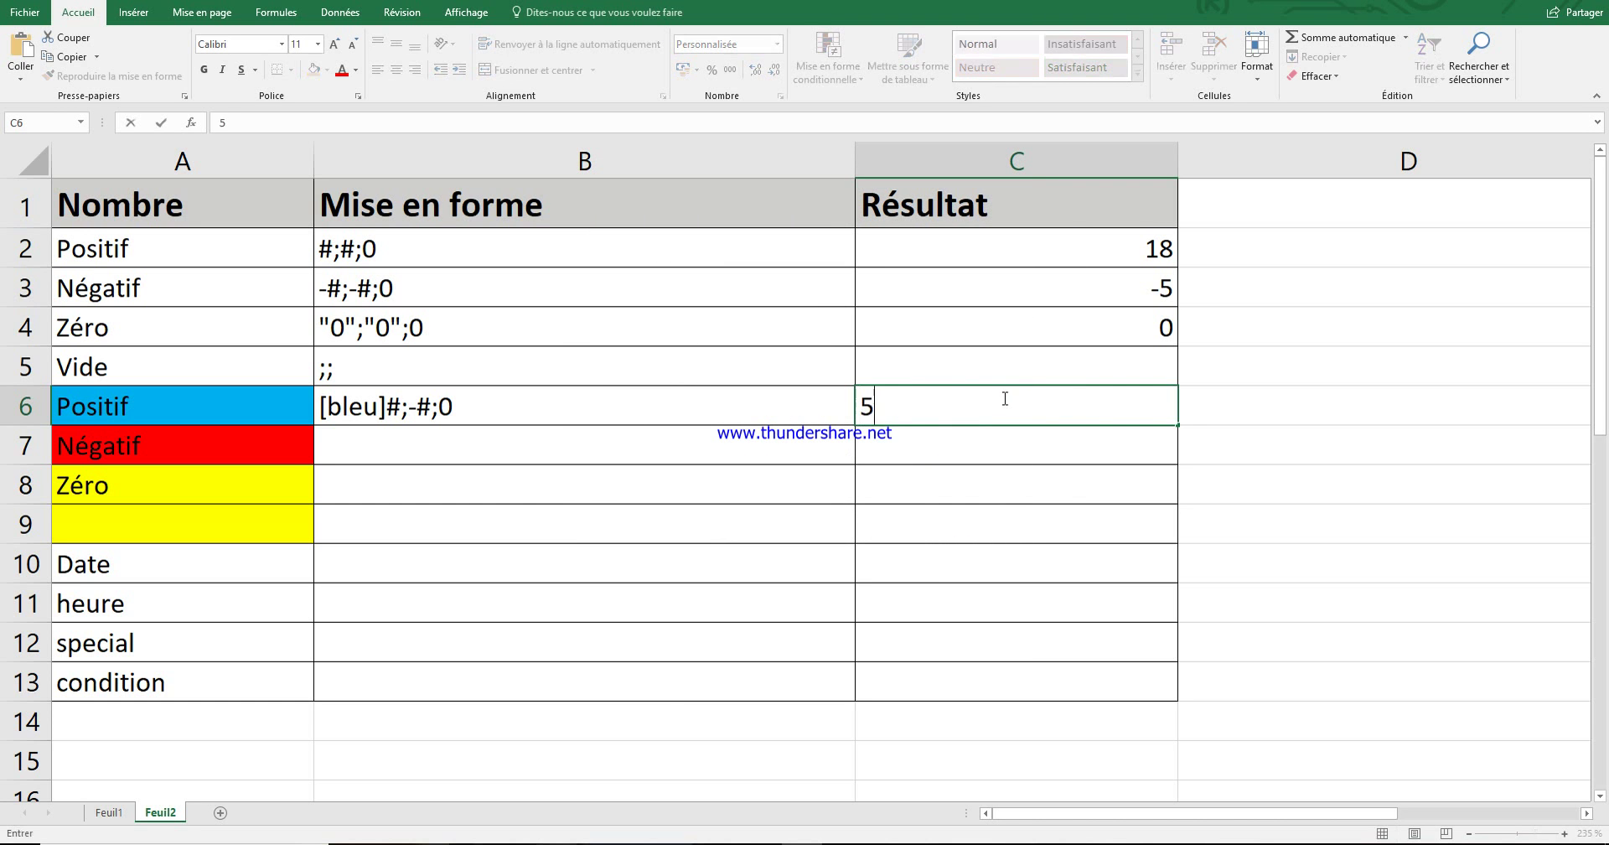
pyautogui.press('Return')
pyautogui.click(1003, 398)
pyautogui.write('6')
pyautogui.press('Return')
pyautogui.click(999, 393)
pyautogui.write('-6')
pyautogui.press('Return')
pyautogui.click(999, 393)
pyautogui.write('0')
pyautogui.press('Return')
pyautogui.click(998, 393)
pyautogui.write('5')
pyautogui.press('Return')
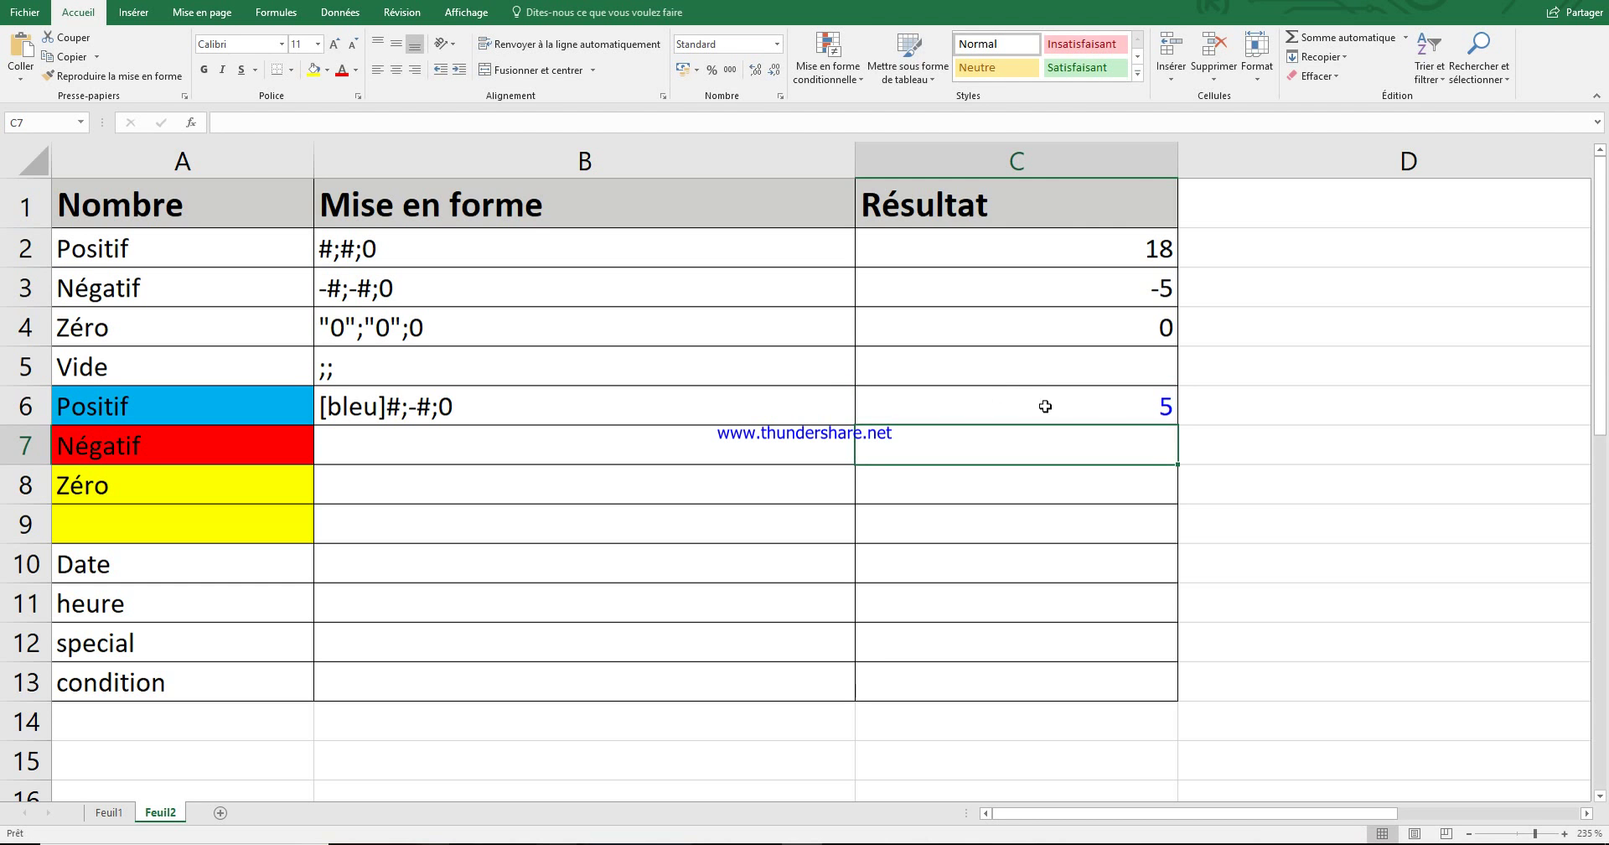
pyautogui.click(1129, 419)
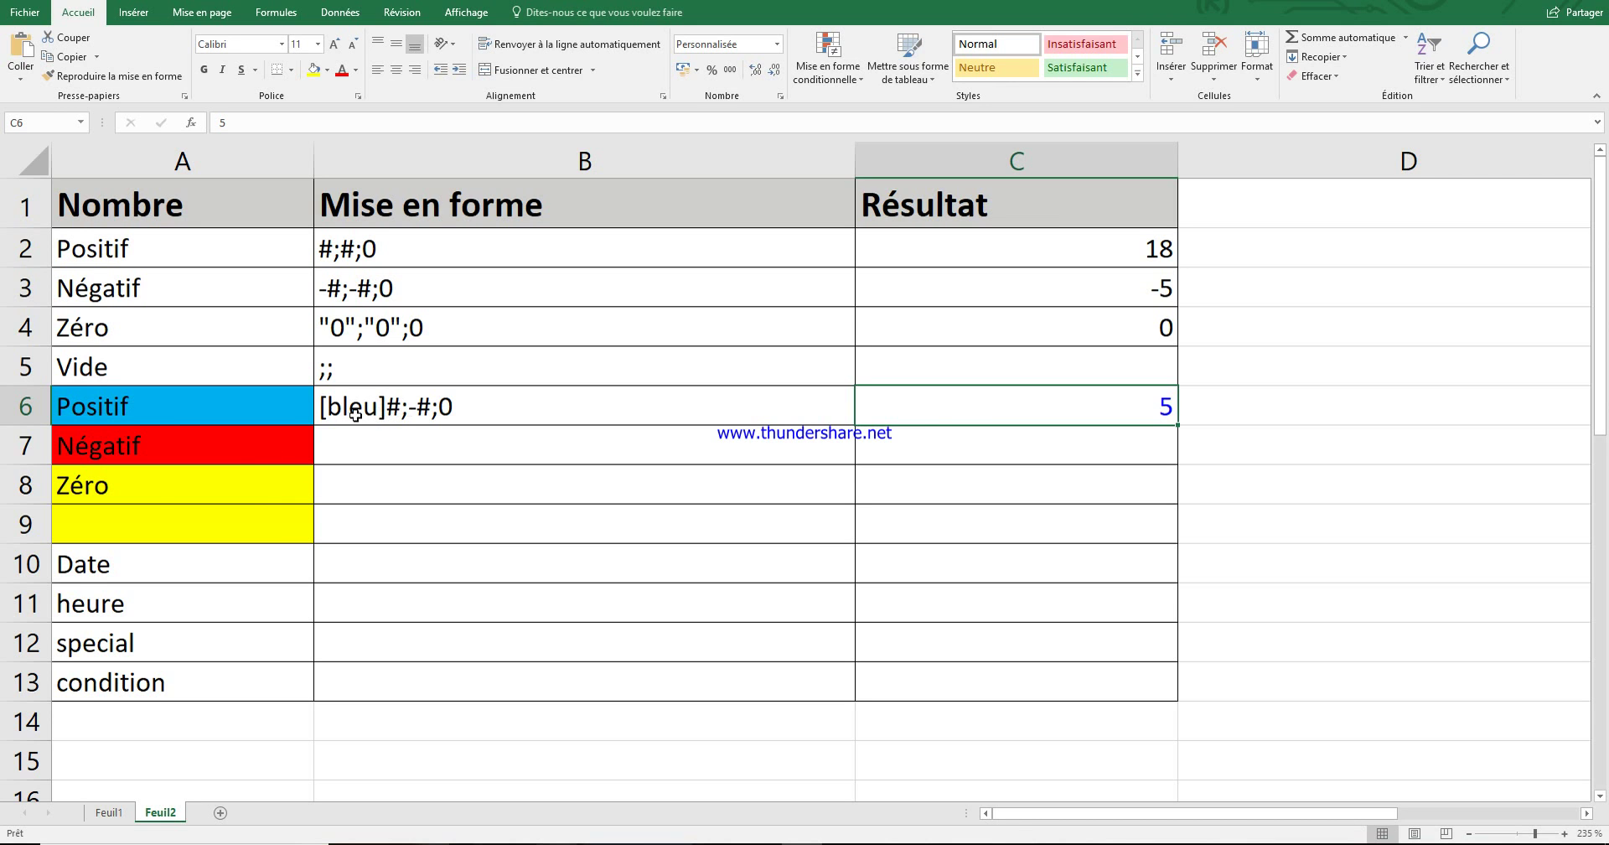
# - Enter the format code #;[rouge]#;0 as text in cell B7 of the red Négatif row
pyautogui.click(396, 445)
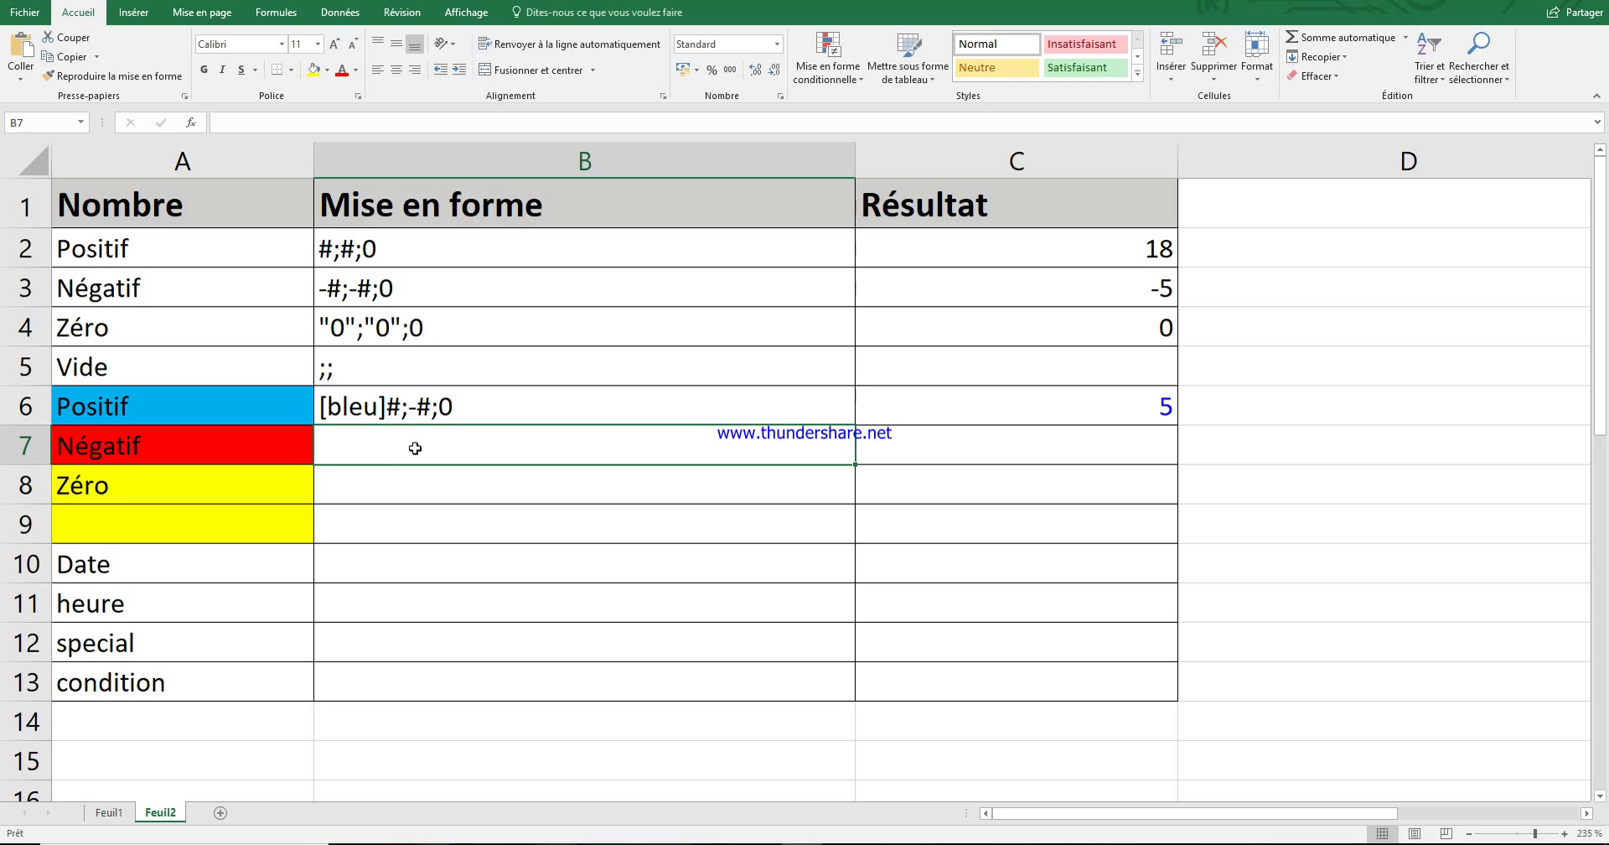
pyautogui.write('#')
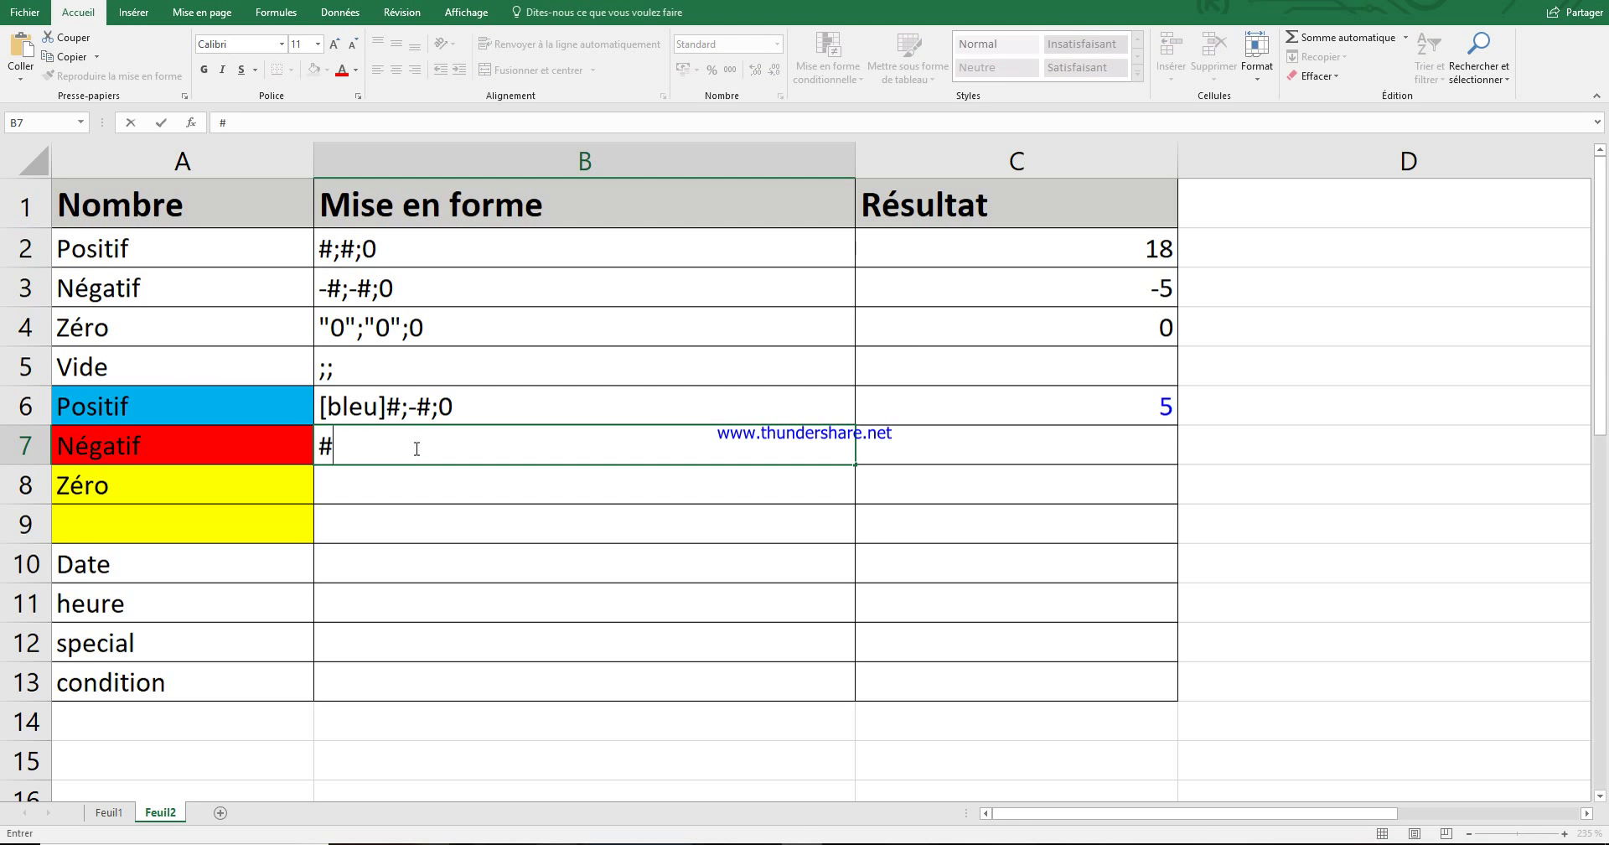
pyautogui.write(';[rouge]#;0')
pyautogui.press('Return')
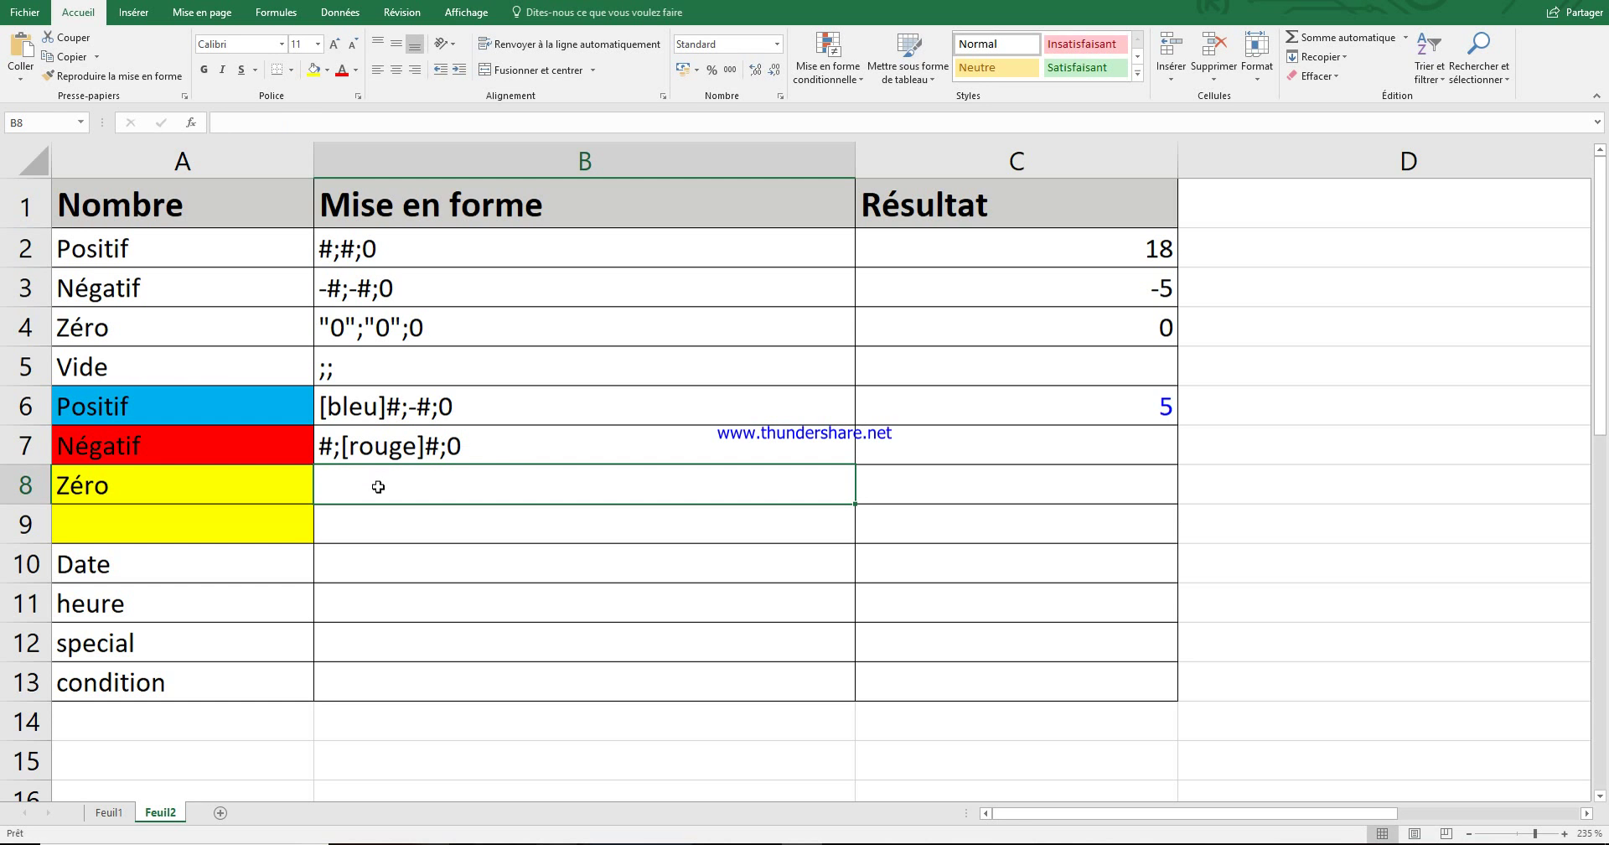
# - Enter the format code #;-#;[jaune] as text in cell B8 of the yellow Zéro row
pyautogui.write('#')
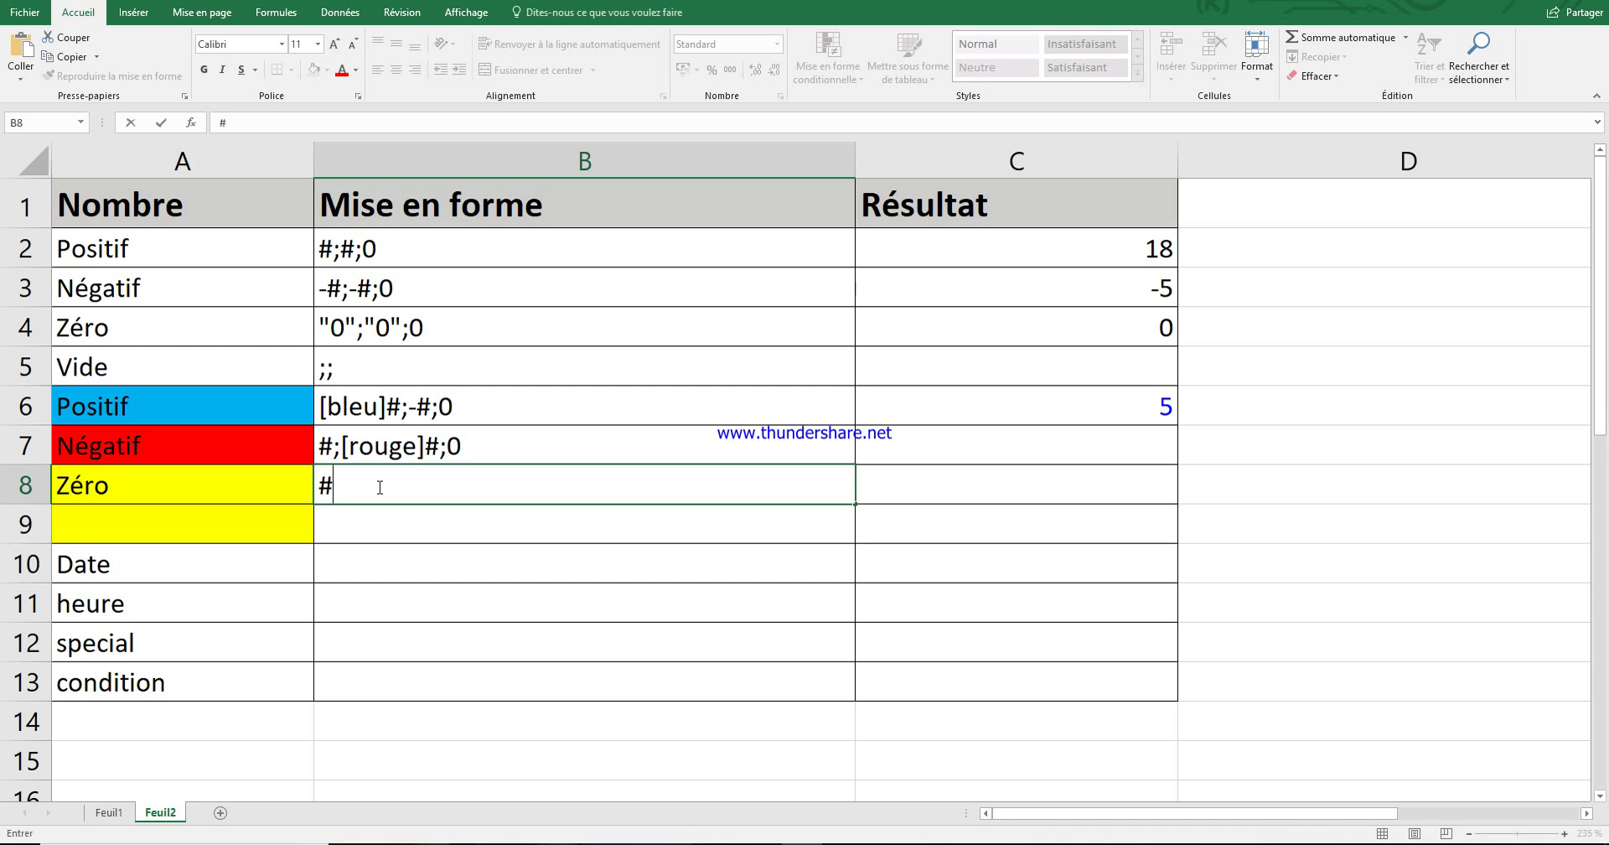
pyautogui.write(';')
pyautogui.write('-#;[jaune]')
pyautogui.press('Return')
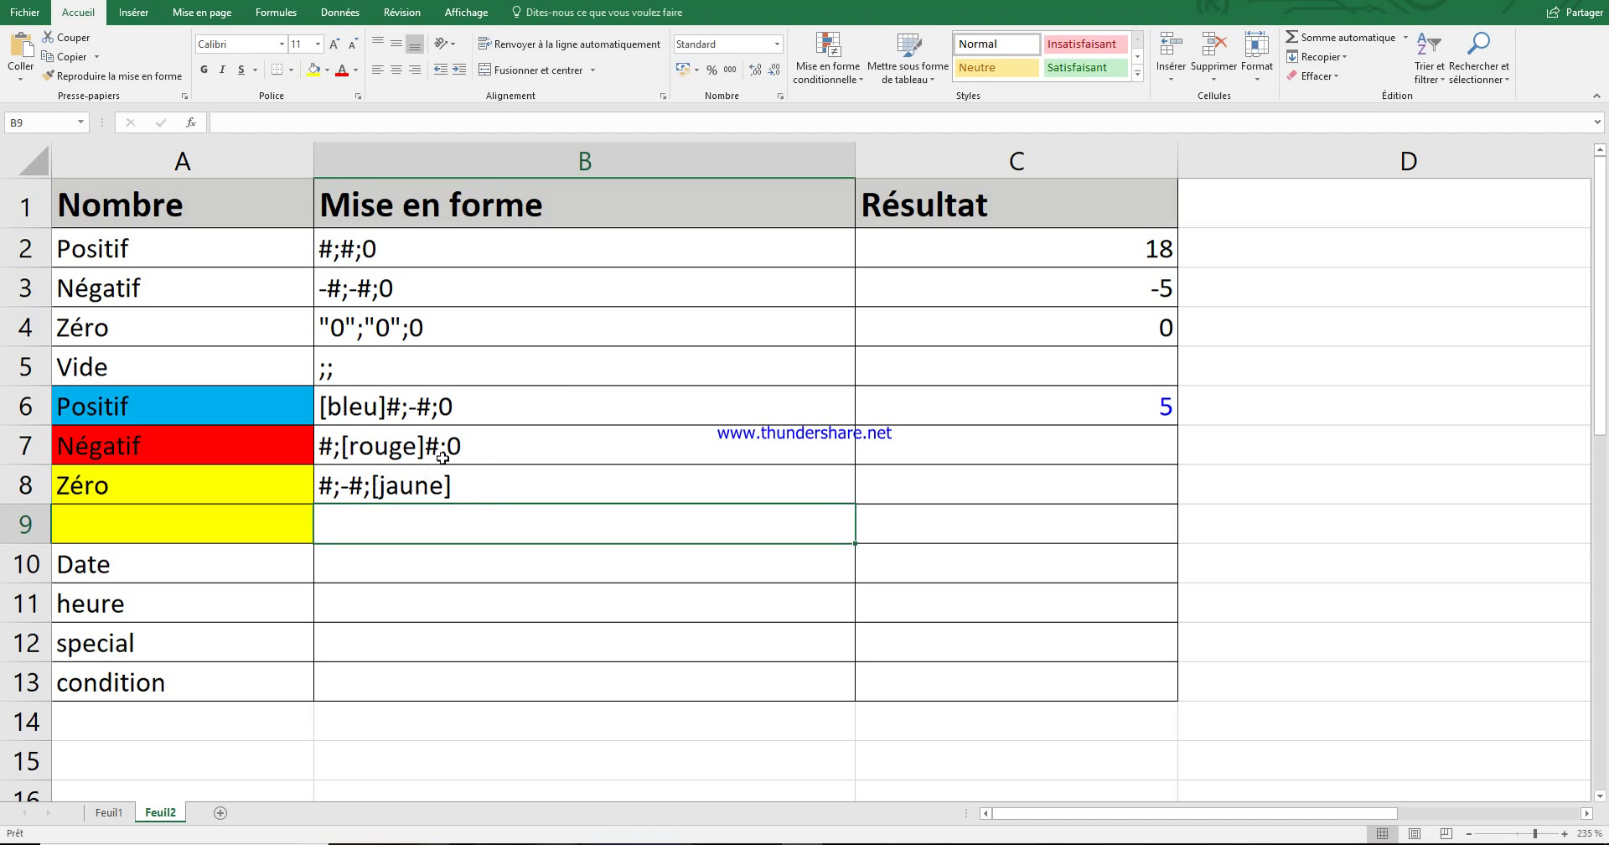
# - Add a minus sign before the negative section's # in cell B7, making the code #;[rouge]-#;0
pyautogui.click(443, 458)
pyautogui.click(265, 123)
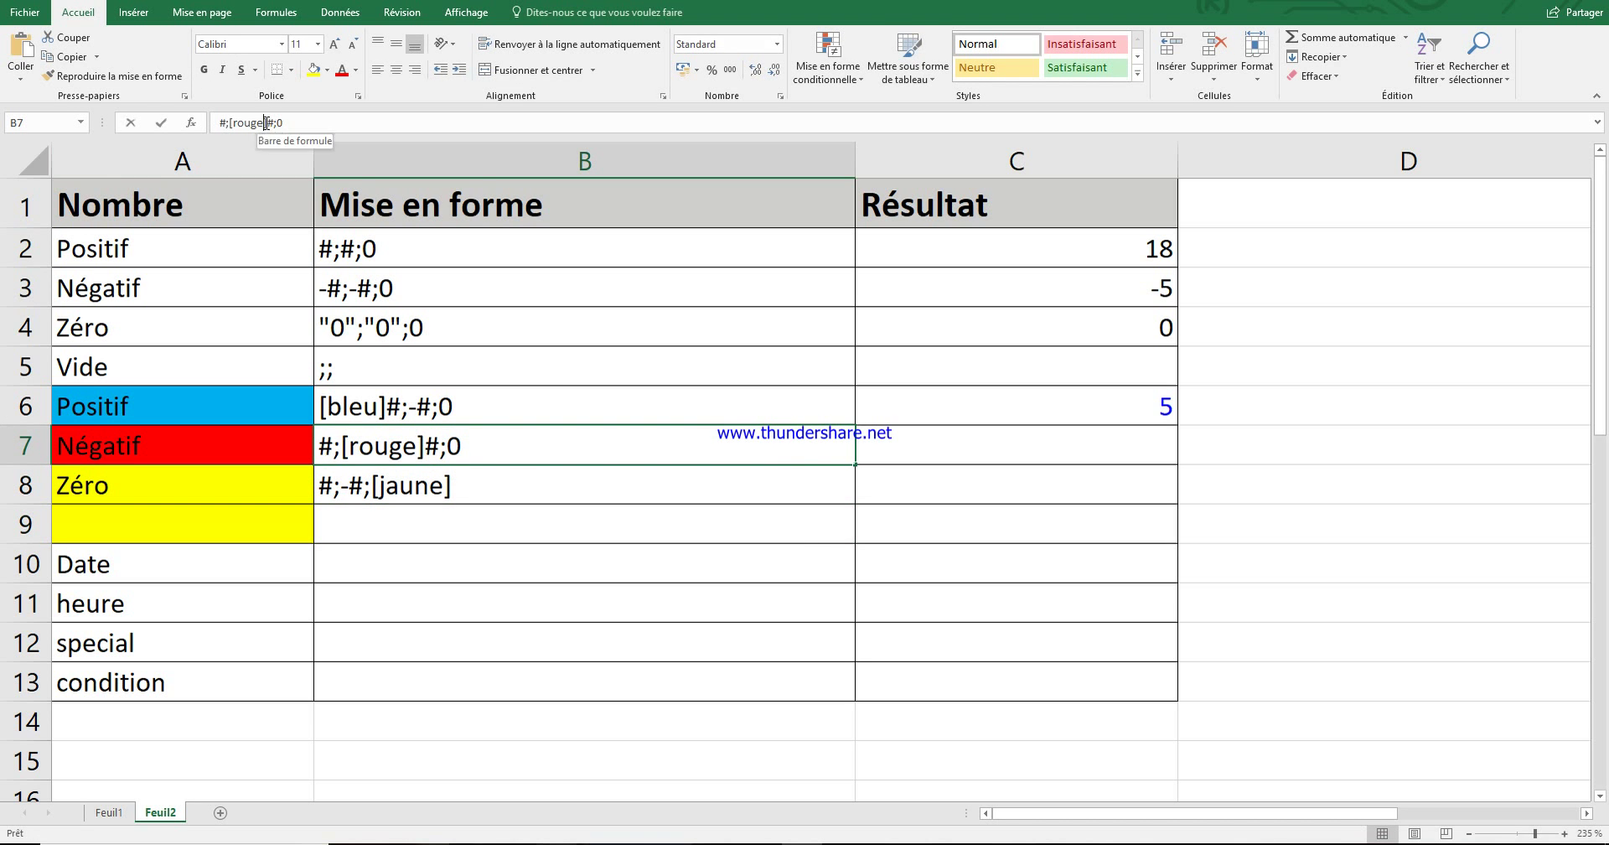
pyautogui.write('(')
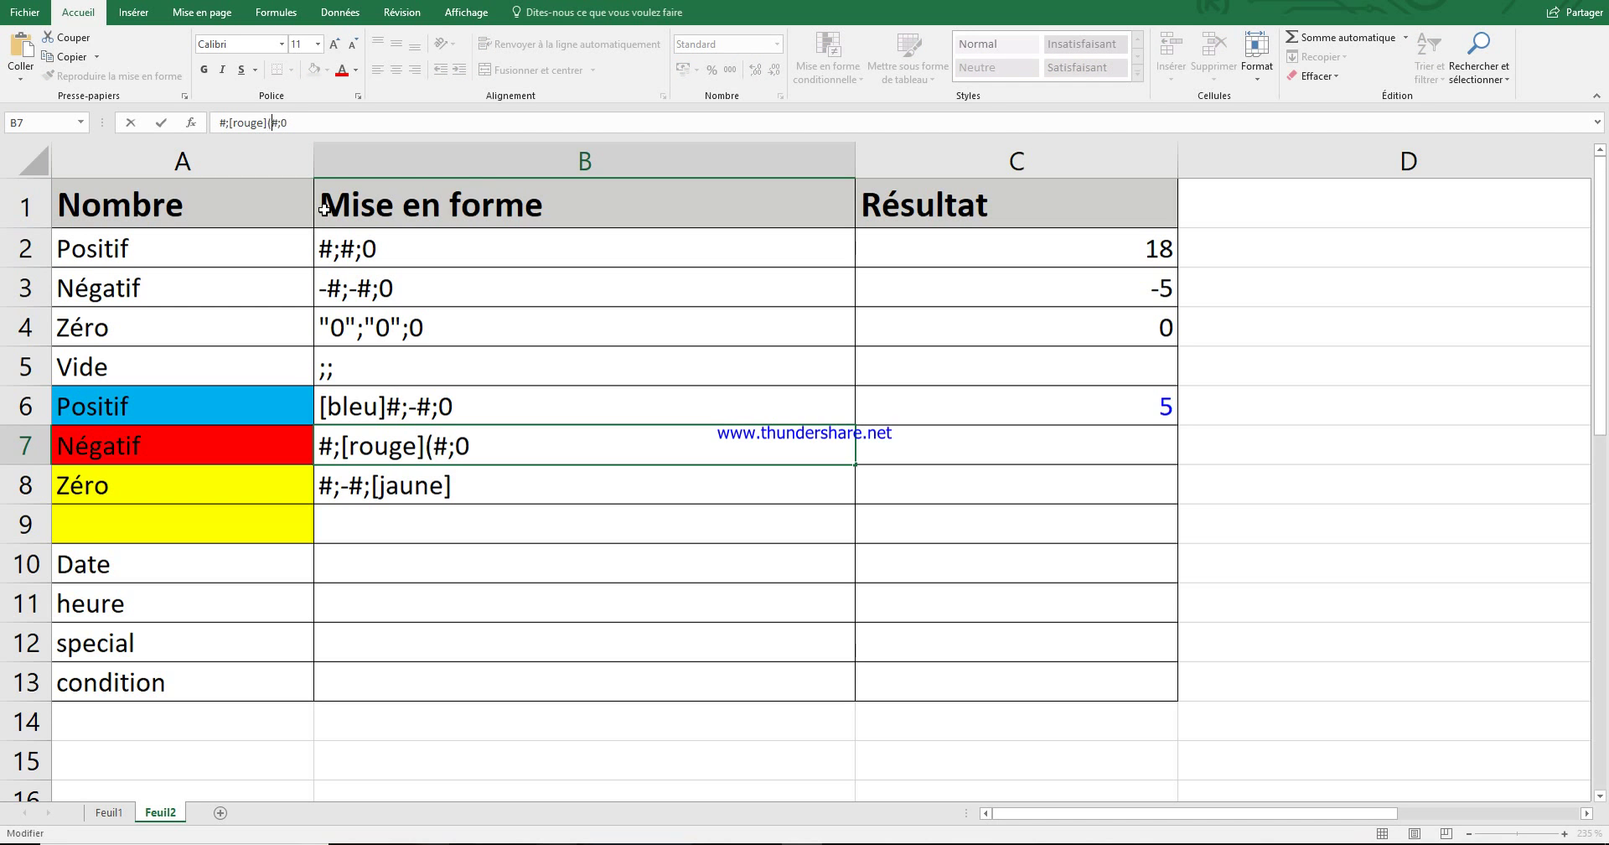
pyautogui.press('BackSpace')
pyautogui.write('-')
pyautogui.press('Return')
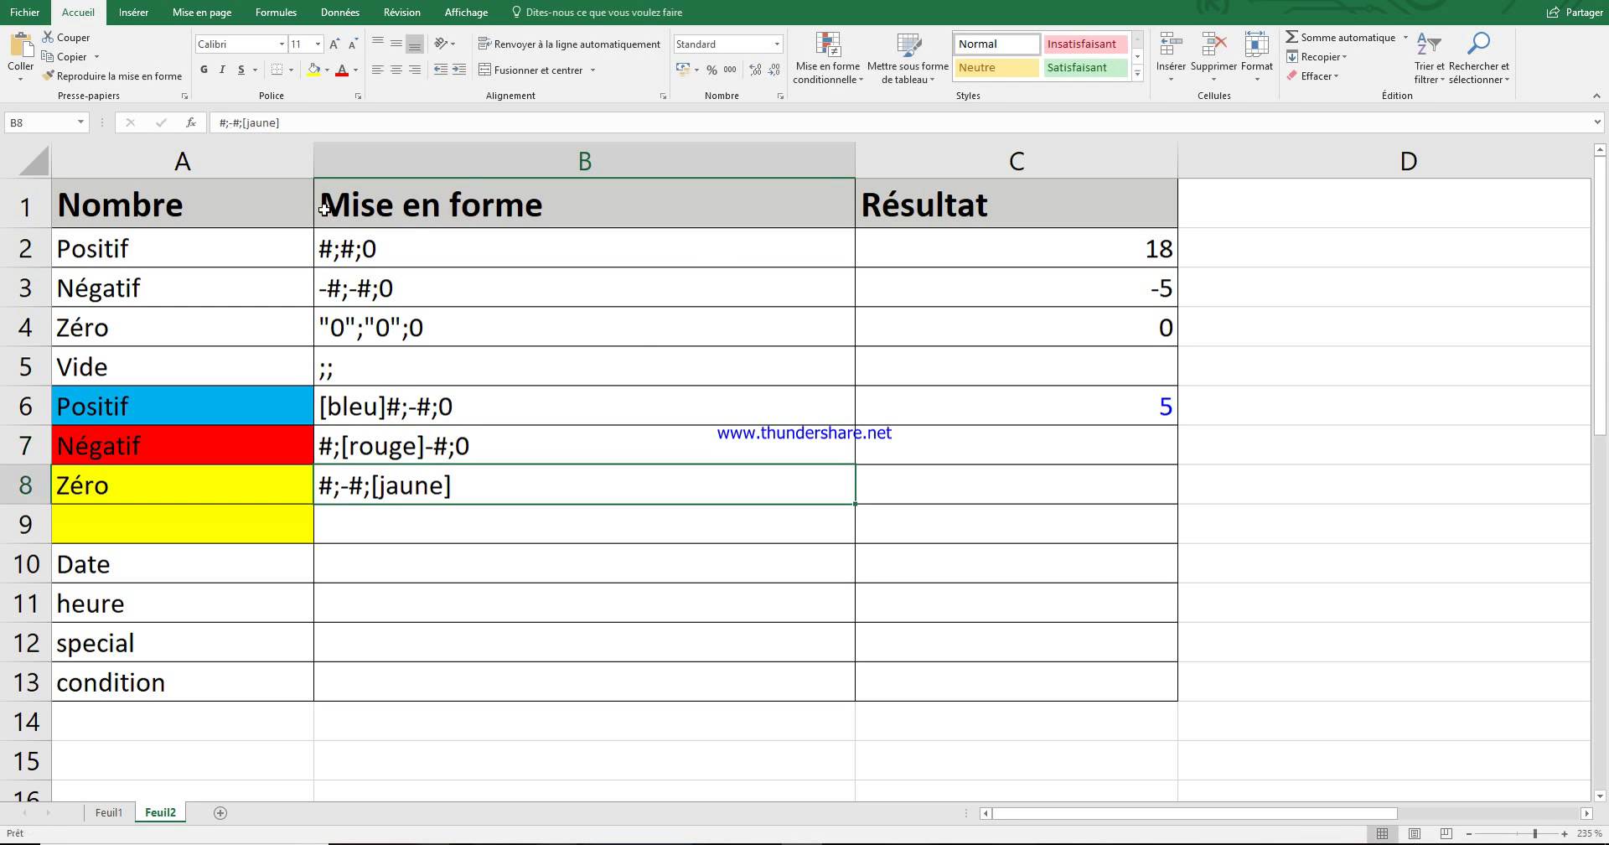
# - Copy the format code text #;[rouge]-#;0 from the contents of cell B7
pyautogui.click(1091, 445)
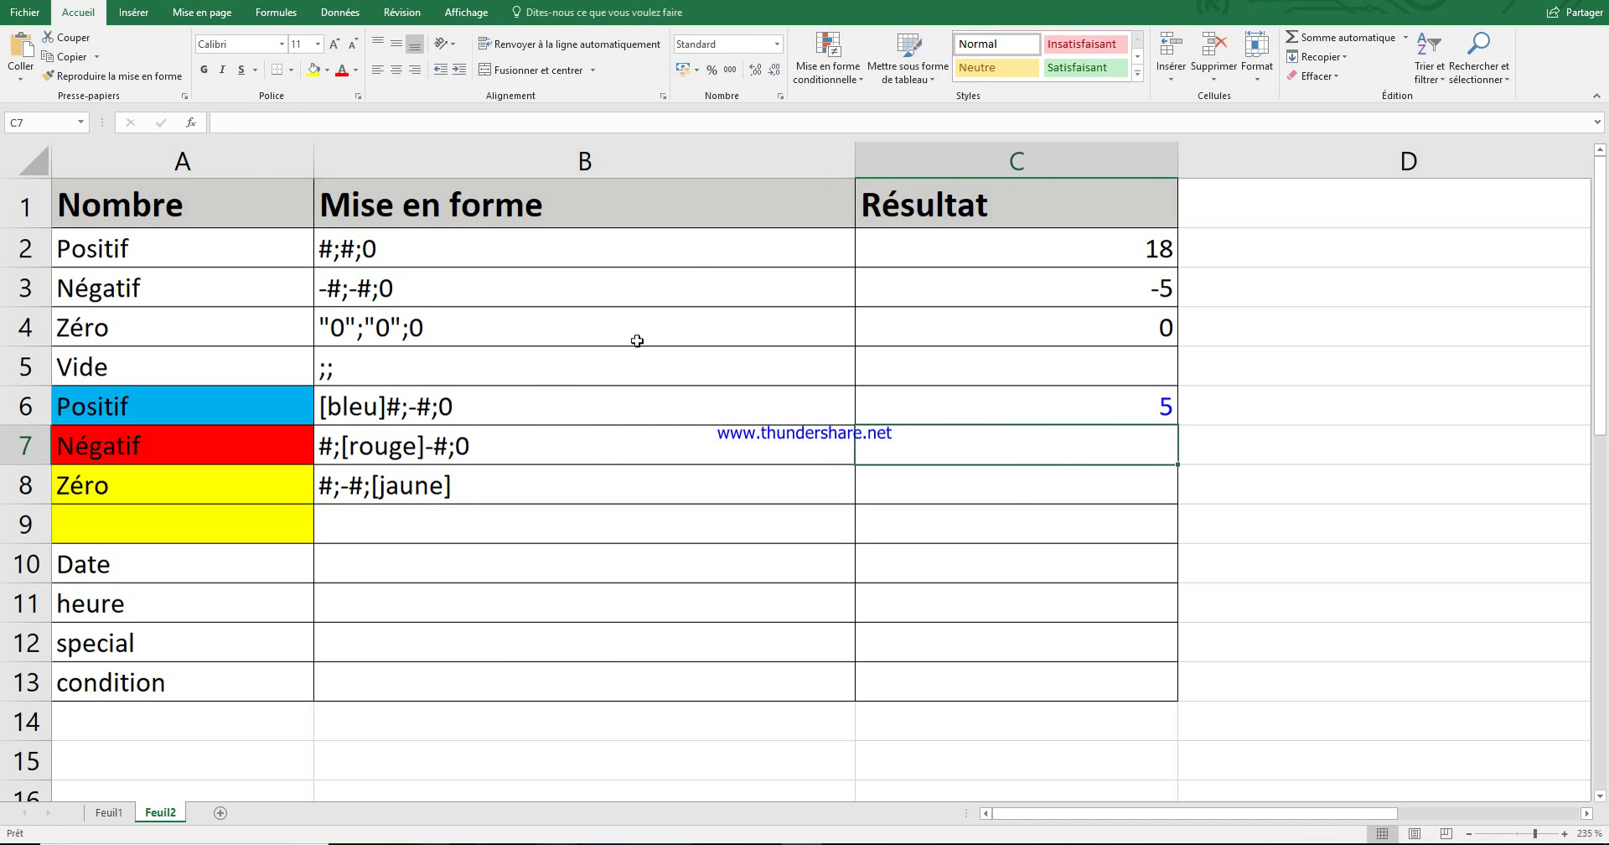
pyautogui.click(515, 449)
pyautogui.moveTo(309, 122); pyautogui.dragTo(186, 112)
pyautogui.hotkey('ctrl', 'c')
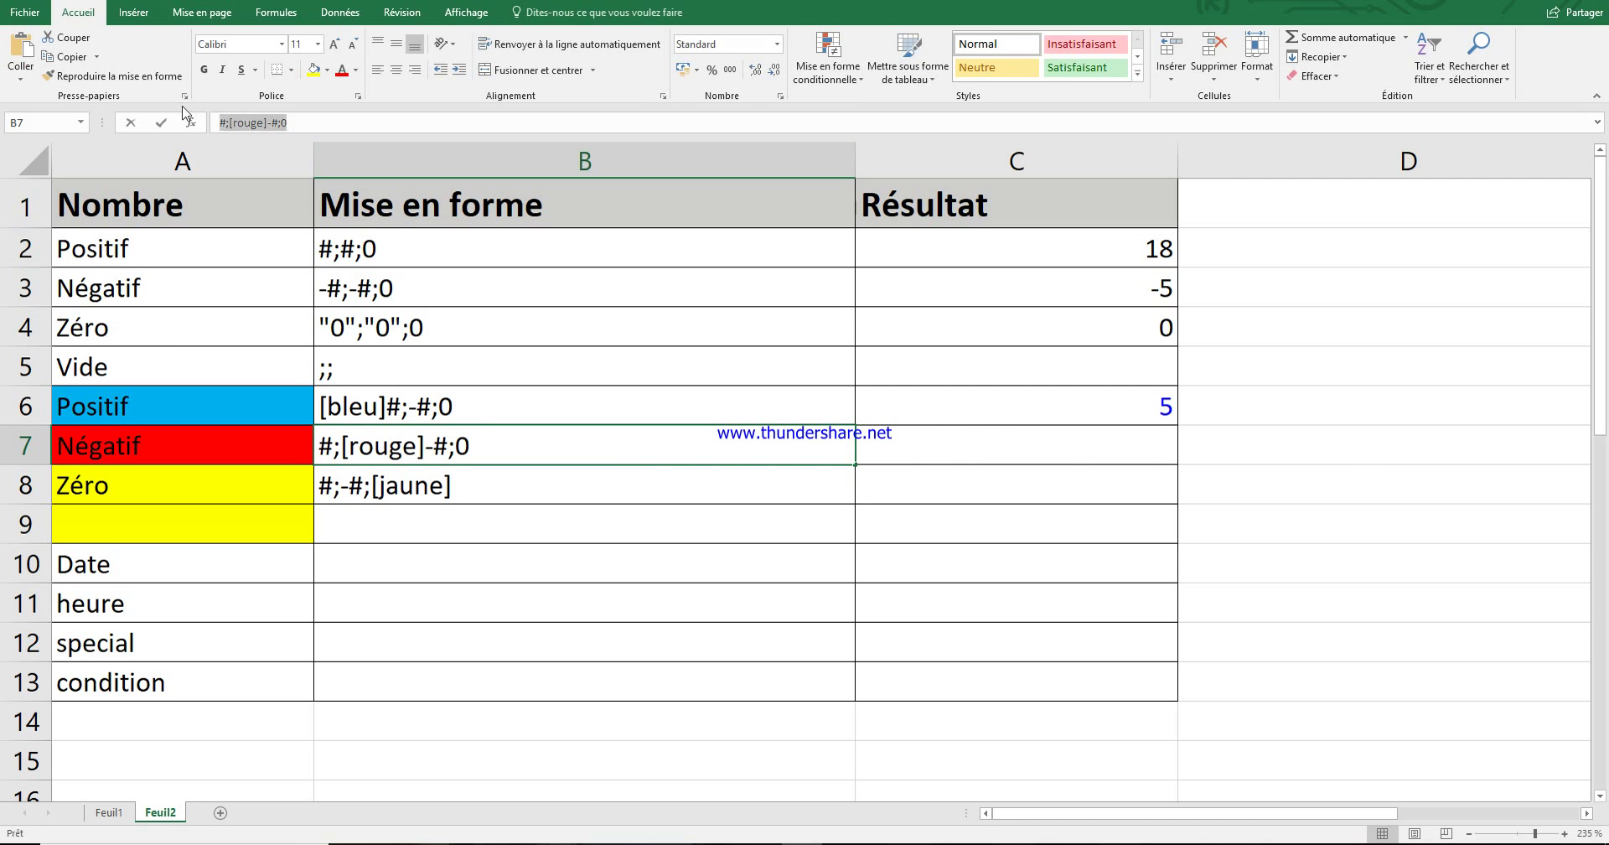
# - Apply the copied code #;[rouge]-#;0 as a custom number format to cell C7
pyautogui.click(1021, 452)
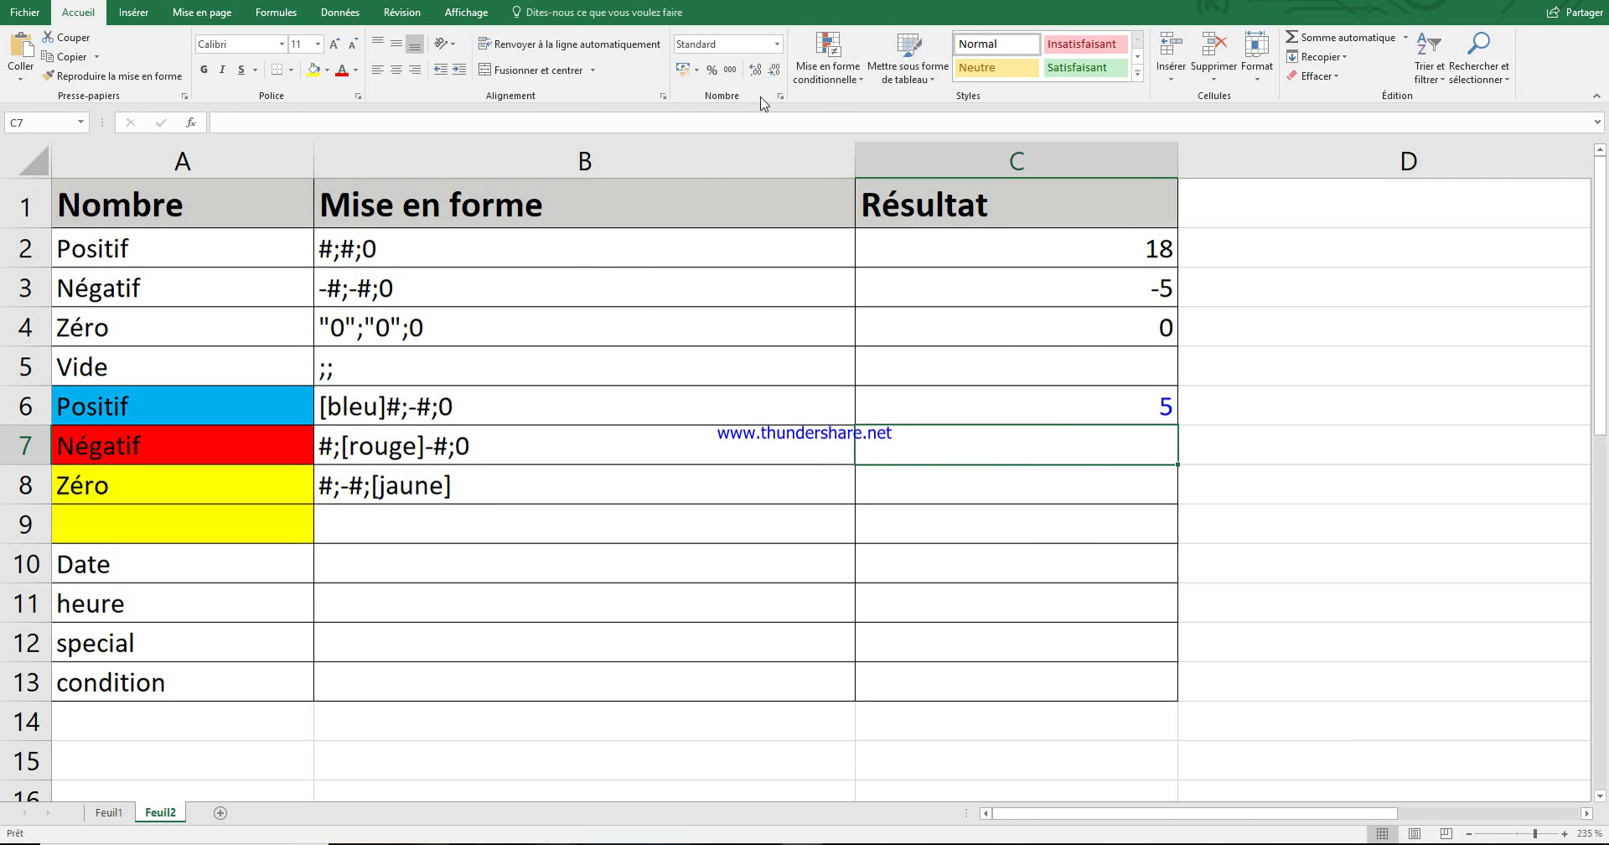
pyautogui.click(782, 97)
pyautogui.click(657, 362)
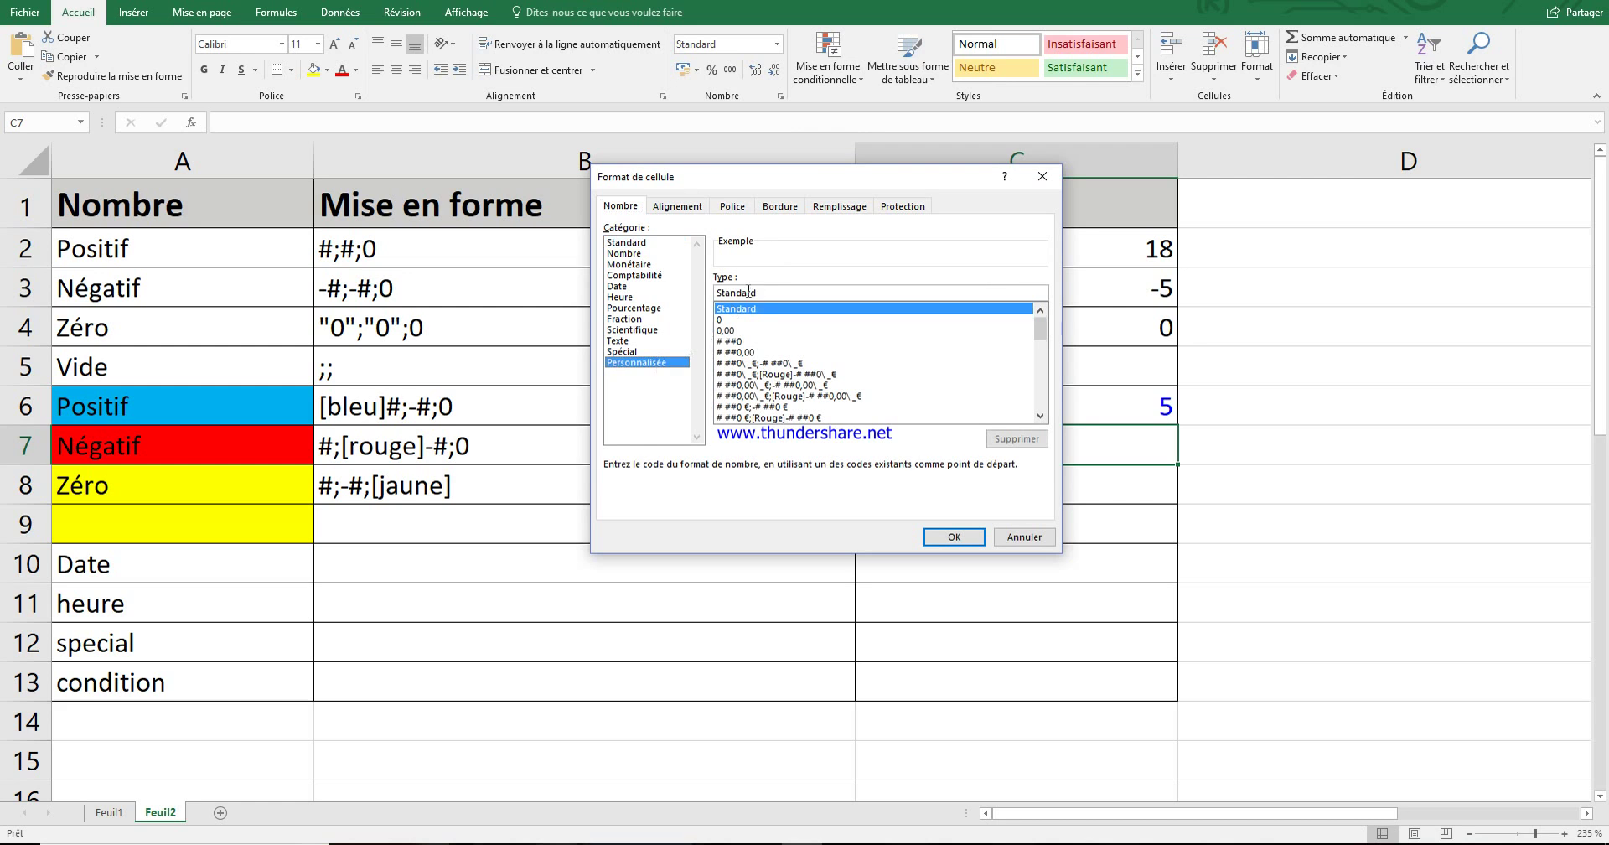
pyautogui.moveTo(776, 288); pyautogui.dragTo(703, 288)
pyautogui.hotkey('ctrl', 'v')
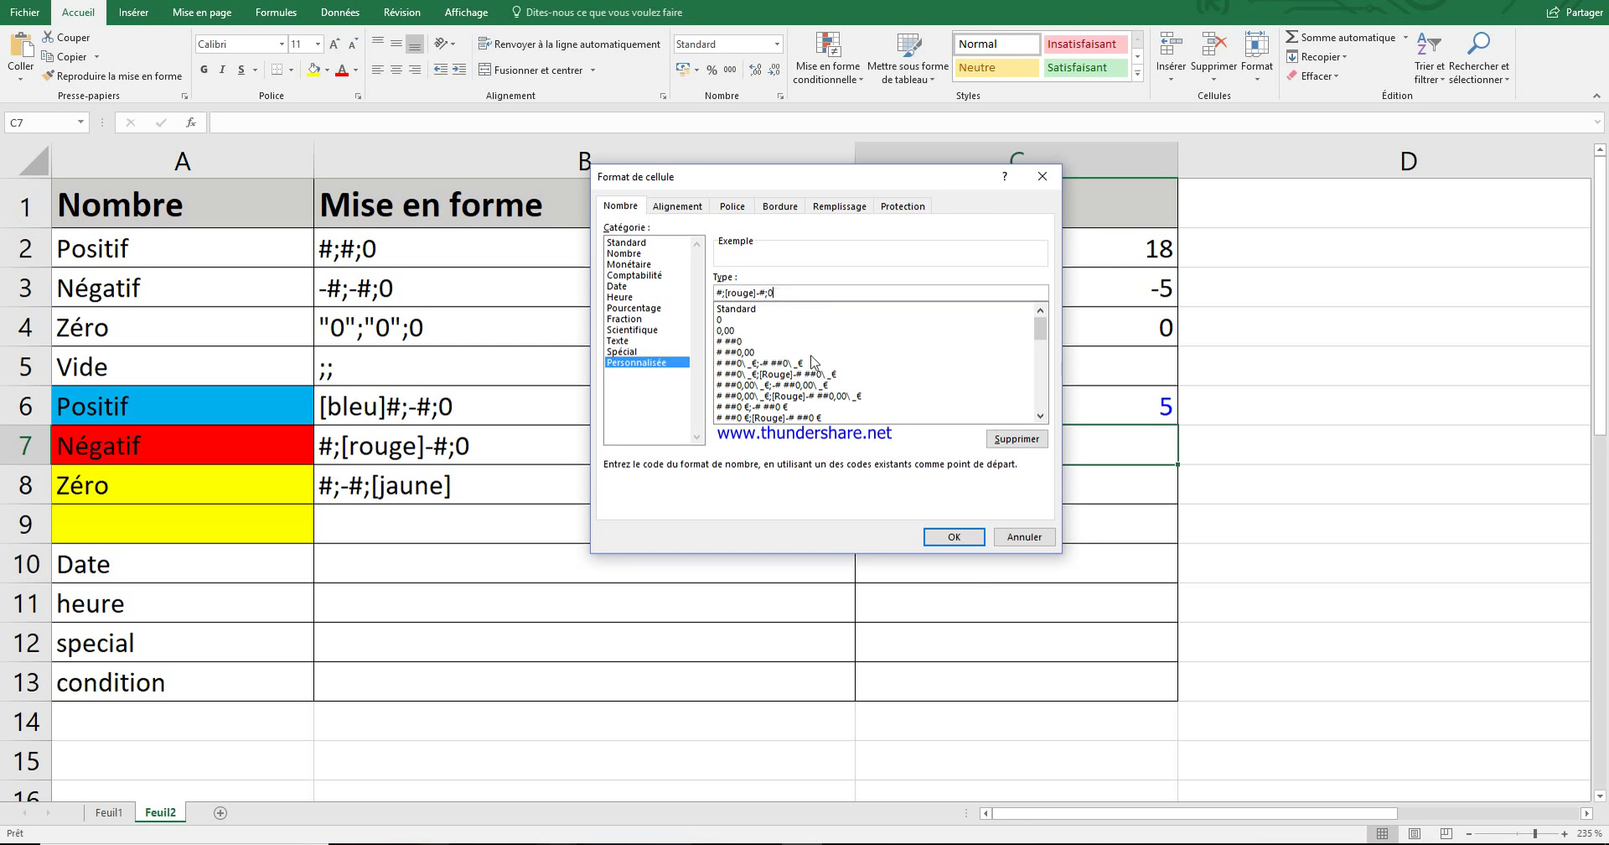
pyautogui.click(953, 537)
# - Add a 0 after [jaune] in cell B8, making the format code #;-#;[jaune]0
pyautogui.click(964, 491)
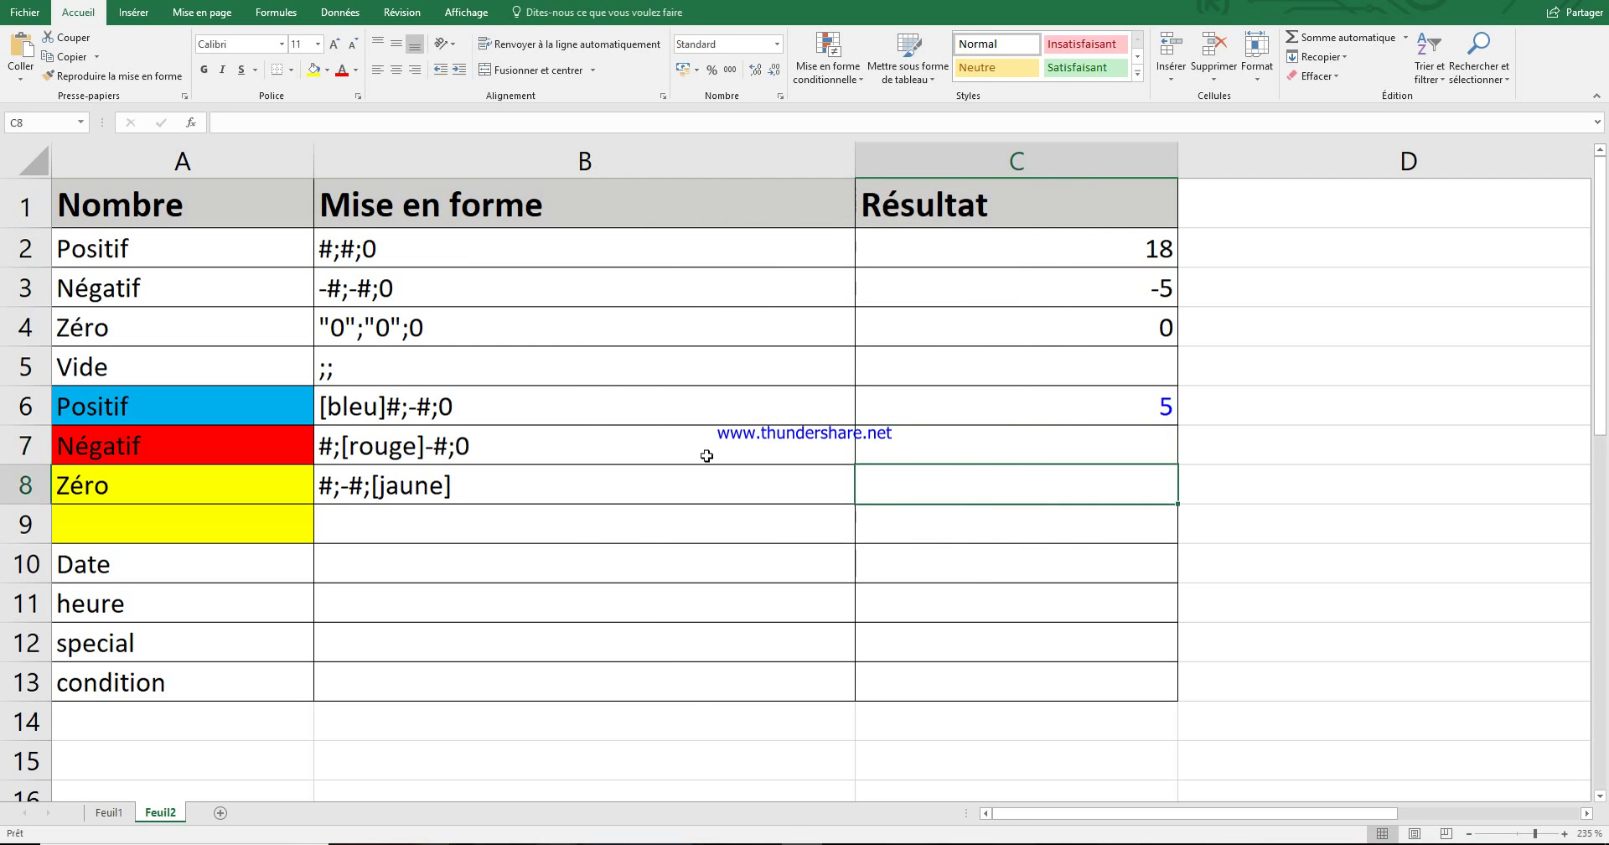
pyautogui.click(545, 470)
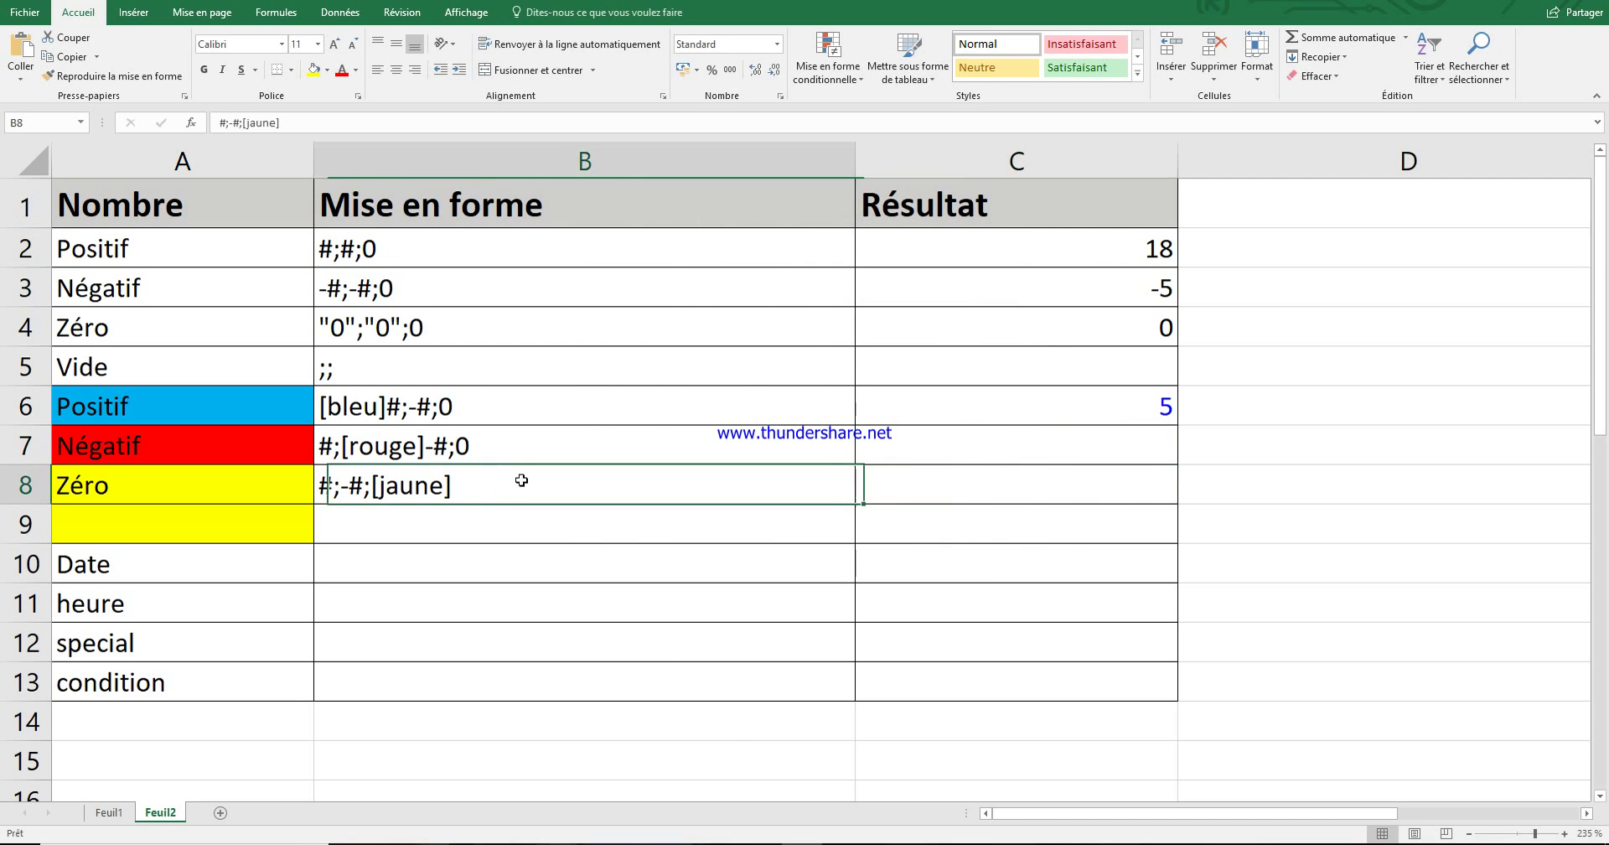
pyautogui.click(315, 120)
pyautogui.write('0')
pyautogui.press('Return')
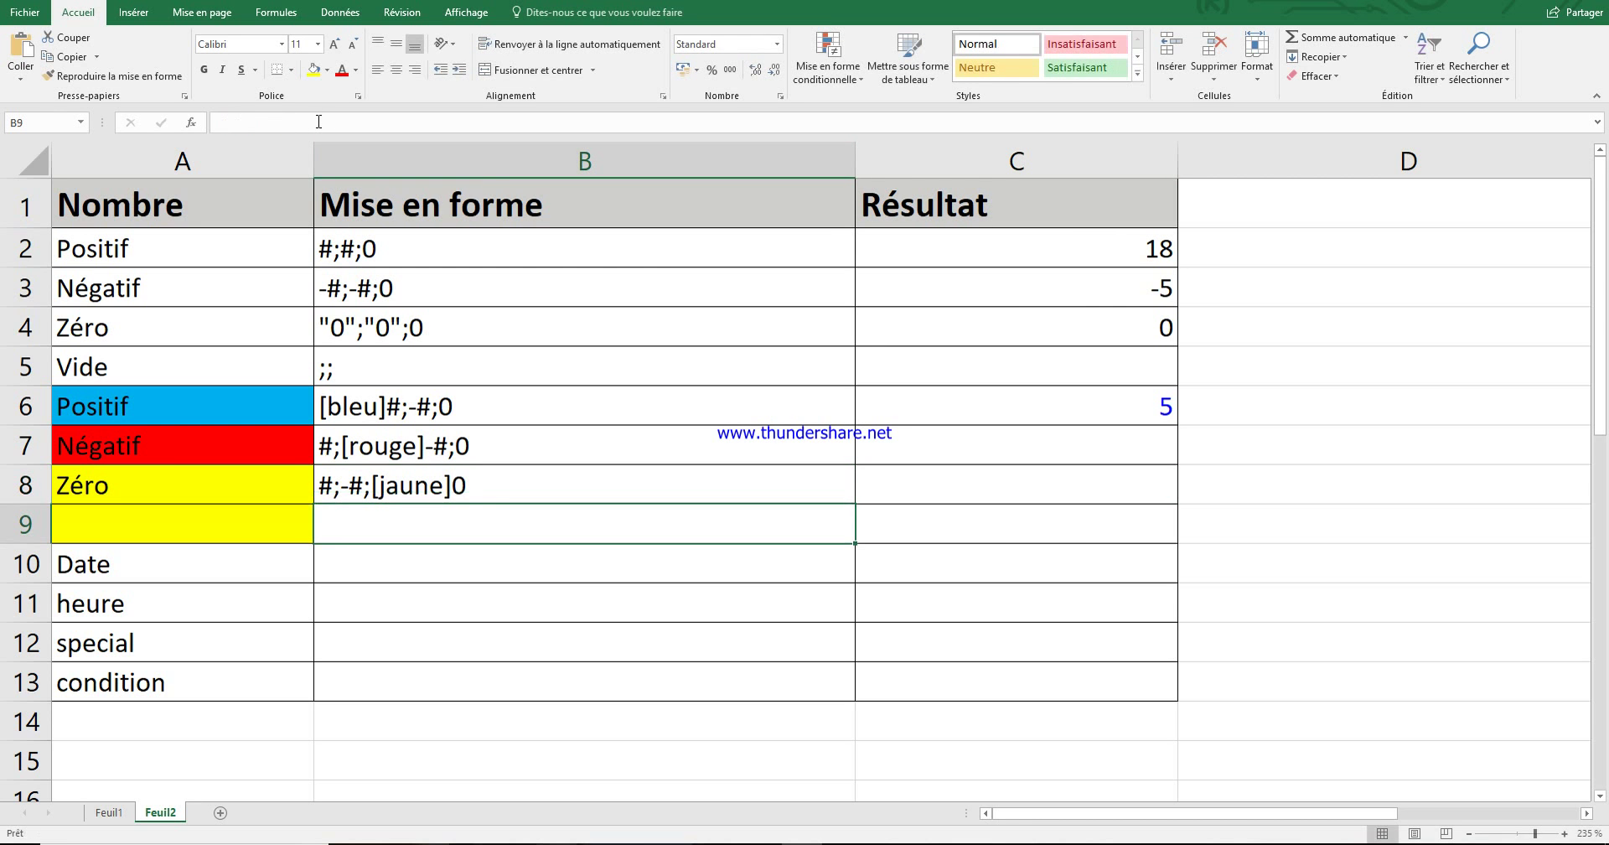
# - Copy the code #;-#;[jaune]0 from cell B8, apply it as C8's custom number format and fill C8 black
pyautogui.click(419, 489)
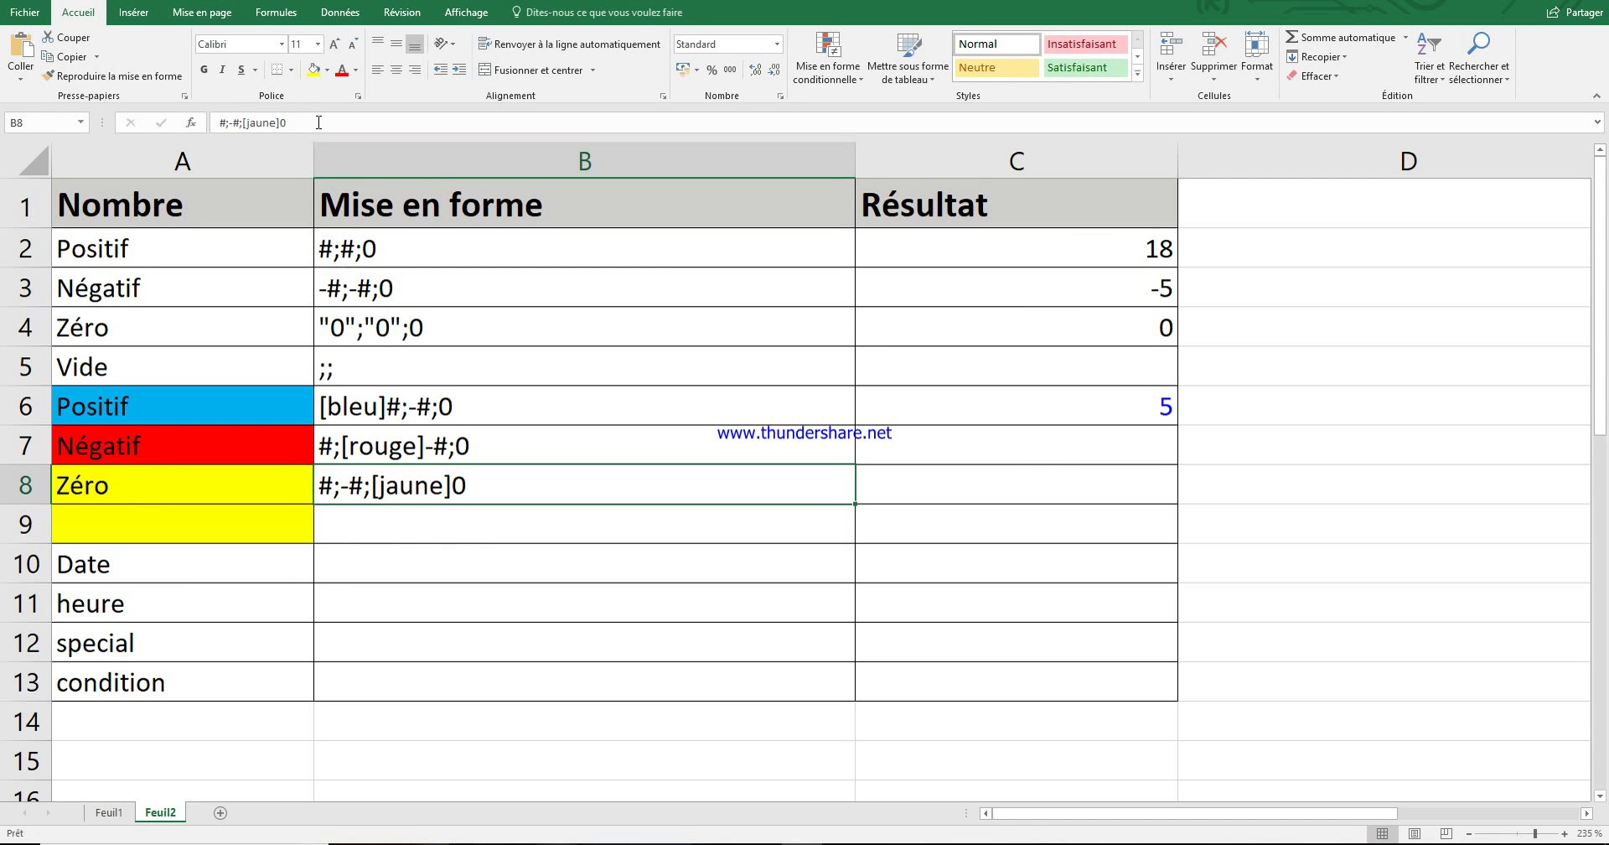
pyautogui.moveTo(316, 121); pyautogui.dragTo(216, 122)
pyautogui.hotkey('ctrl', 'c')
pyautogui.click(1023, 478)
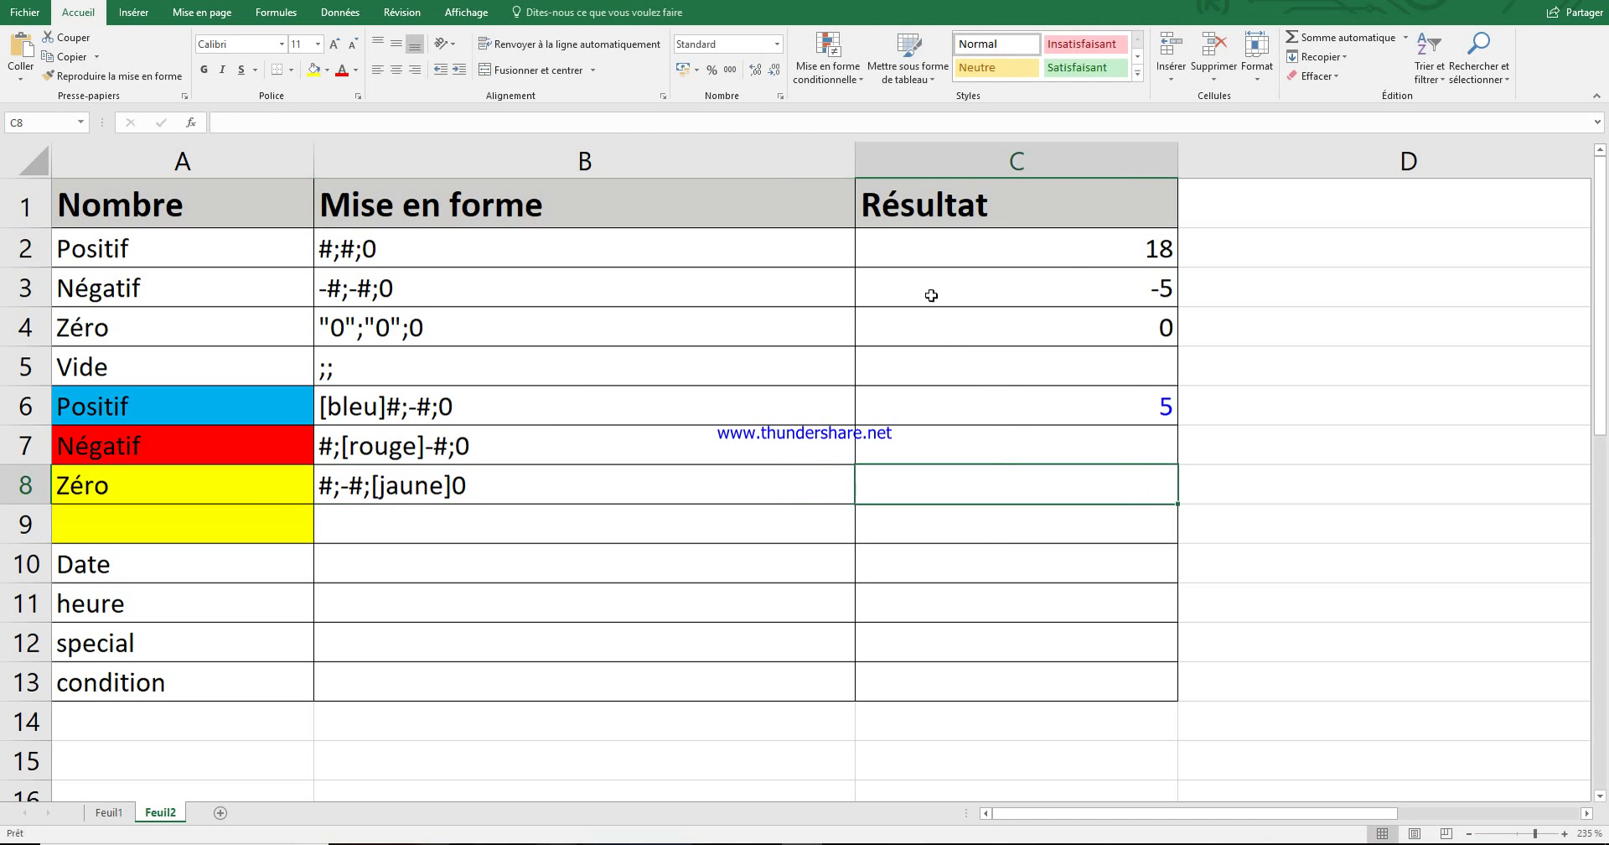
pyautogui.click(780, 97)
pyautogui.click(647, 351)
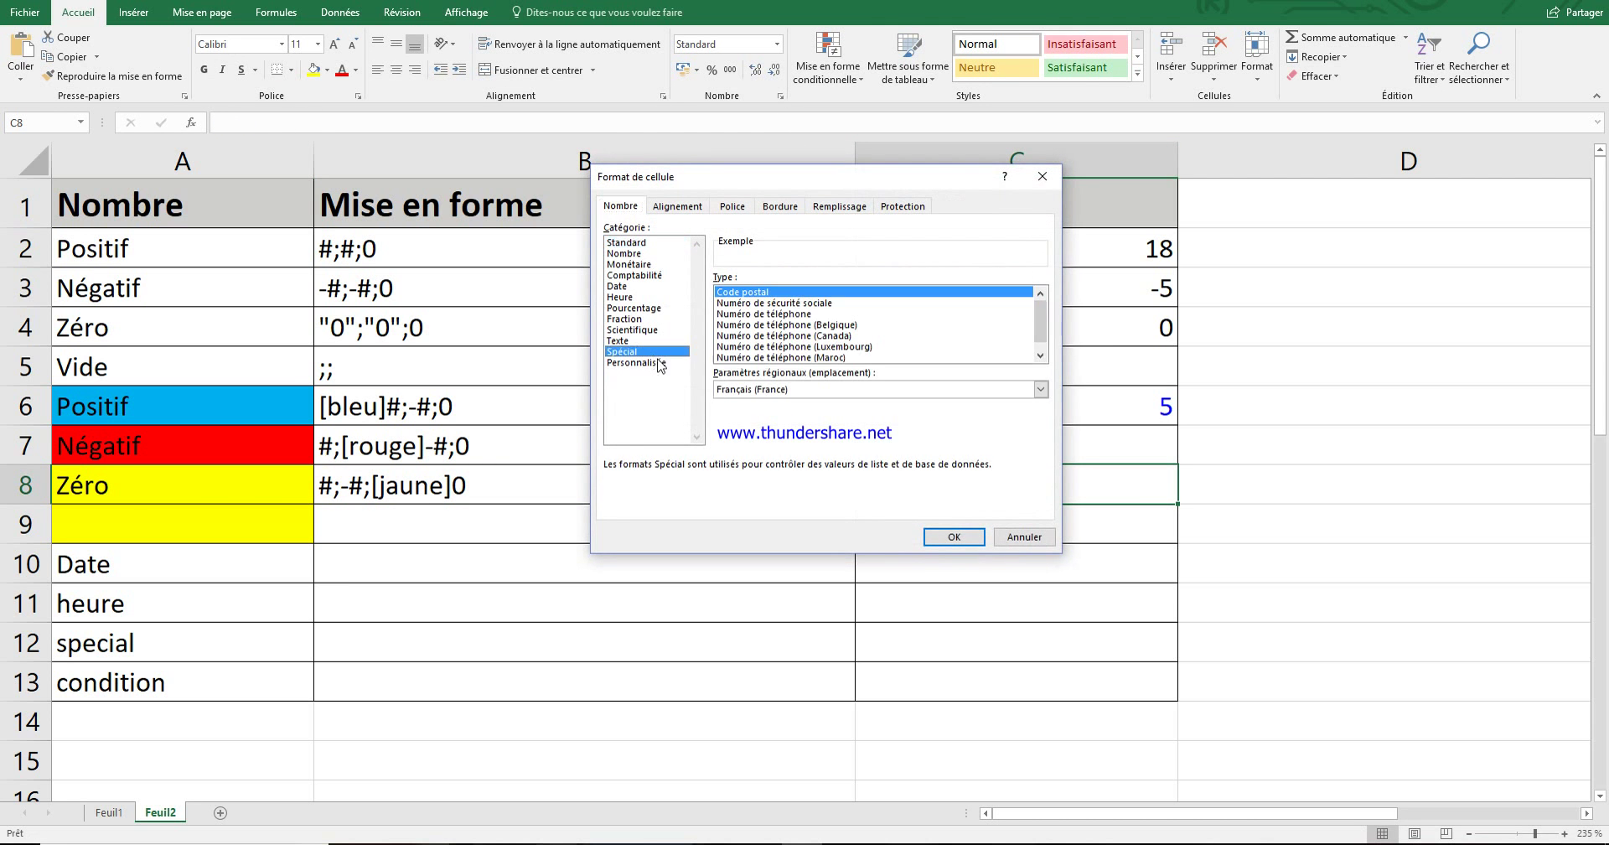
pyautogui.click(637, 362)
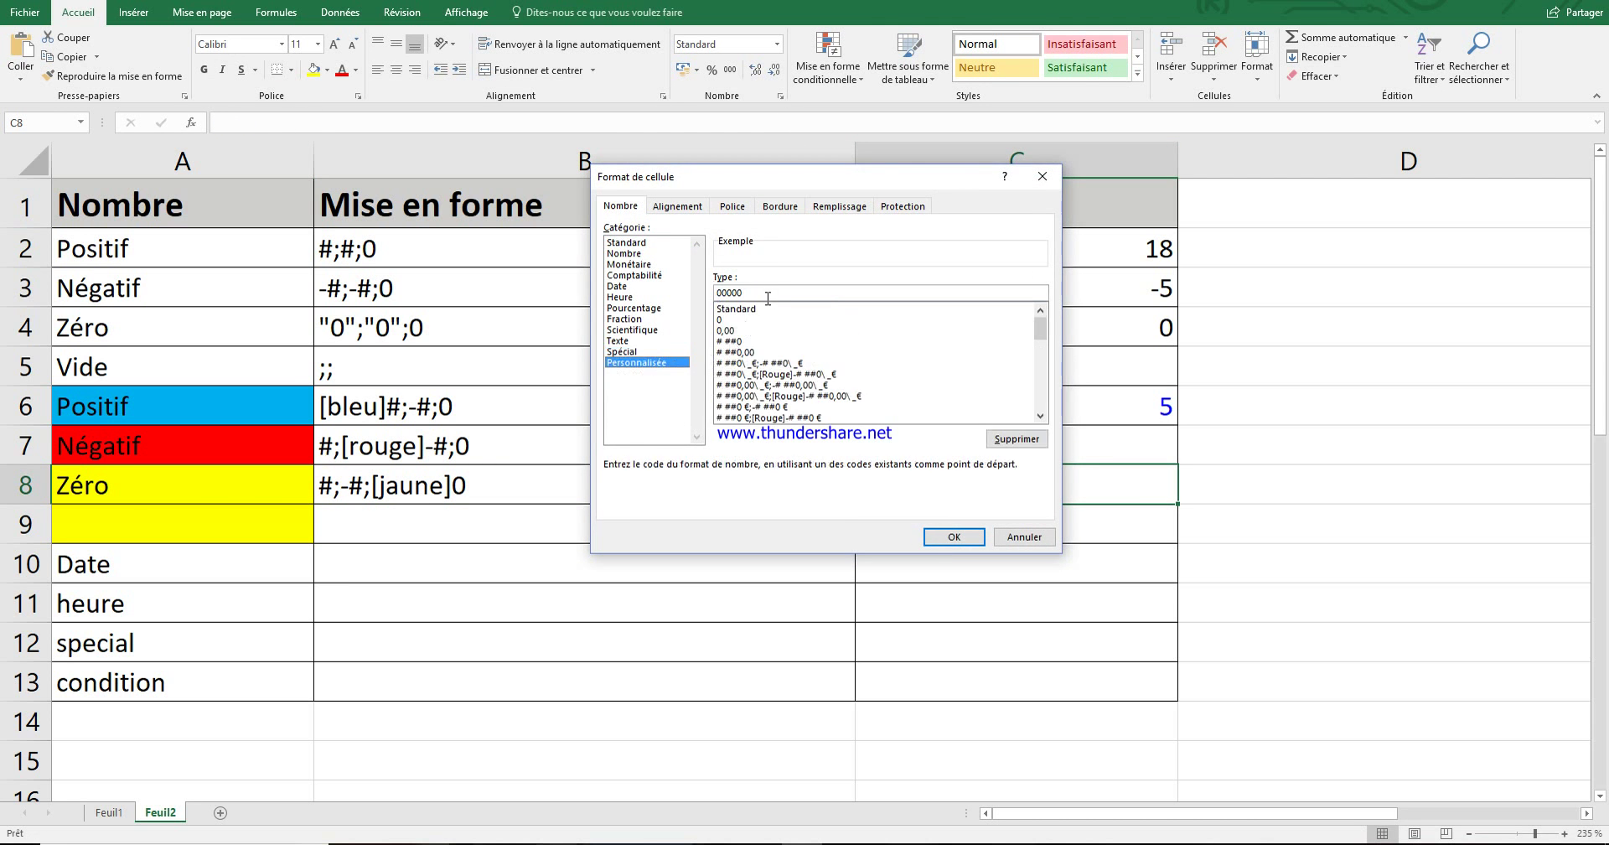
pyautogui.hotkey('ctrl', 'v')
pyautogui.click(960, 537)
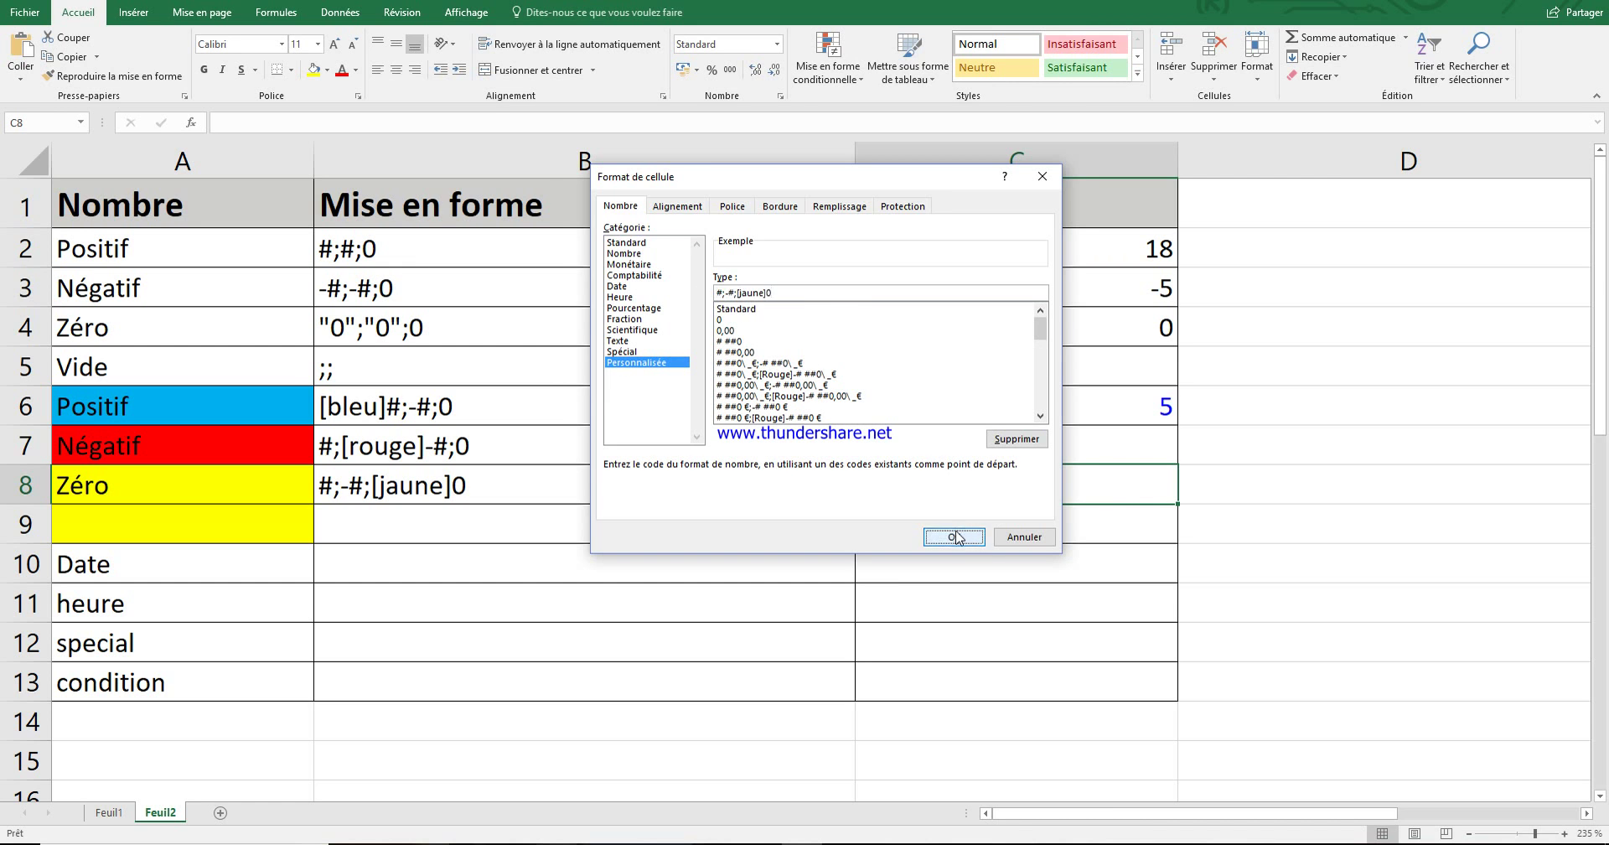
pyautogui.click(333, 74)
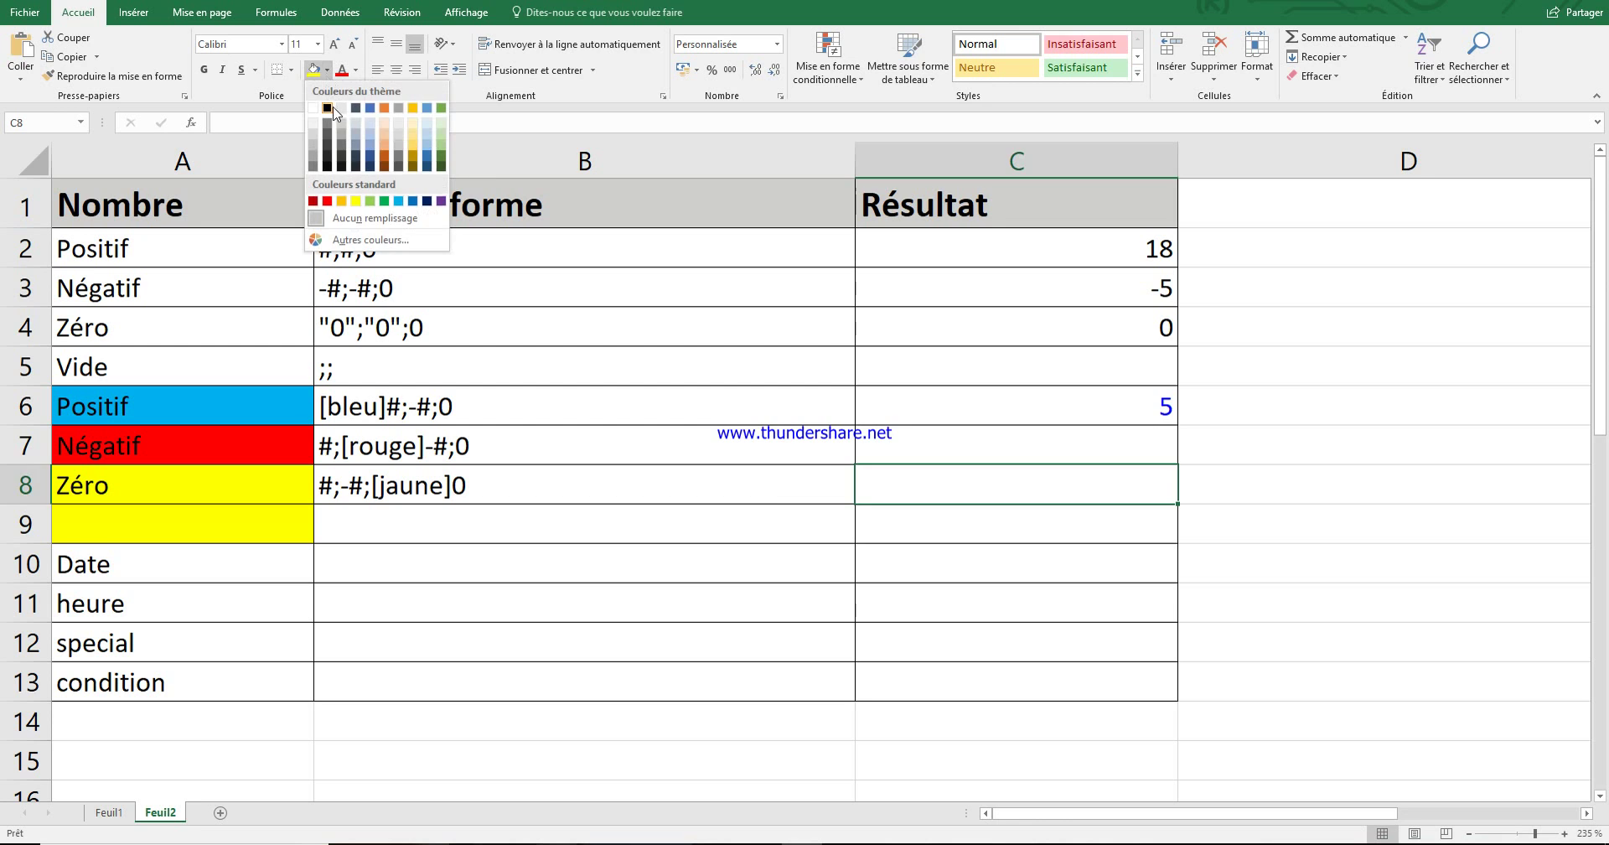
pyautogui.click(325, 111)
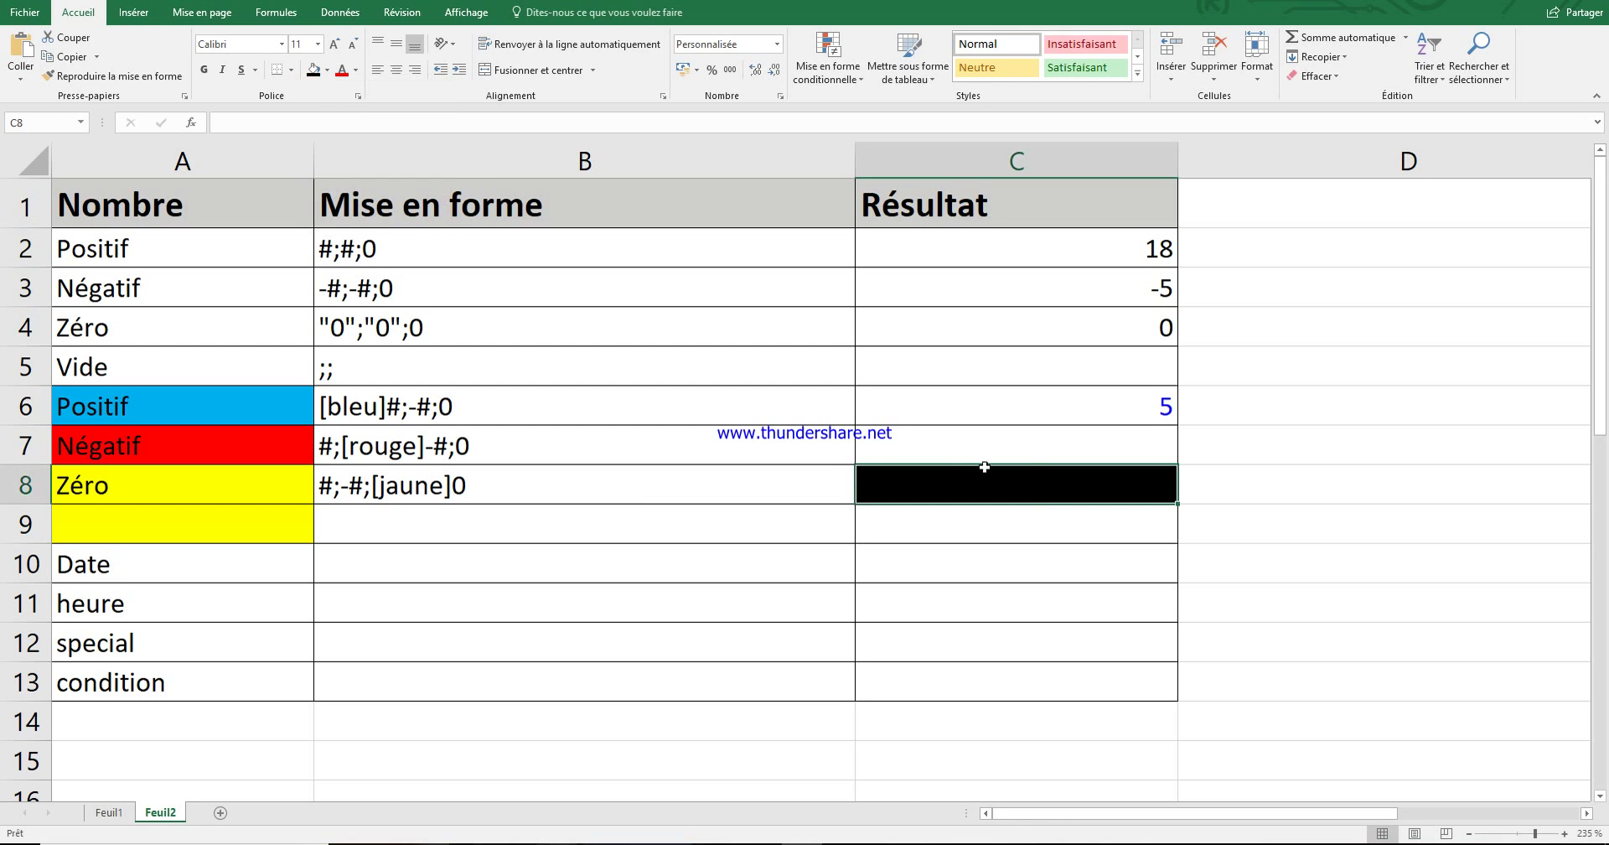
# - Test the number format of cell C7 by entering 18 and replacing it with 0
pyautogui.click(1073, 456)
pyautogui.write('18')
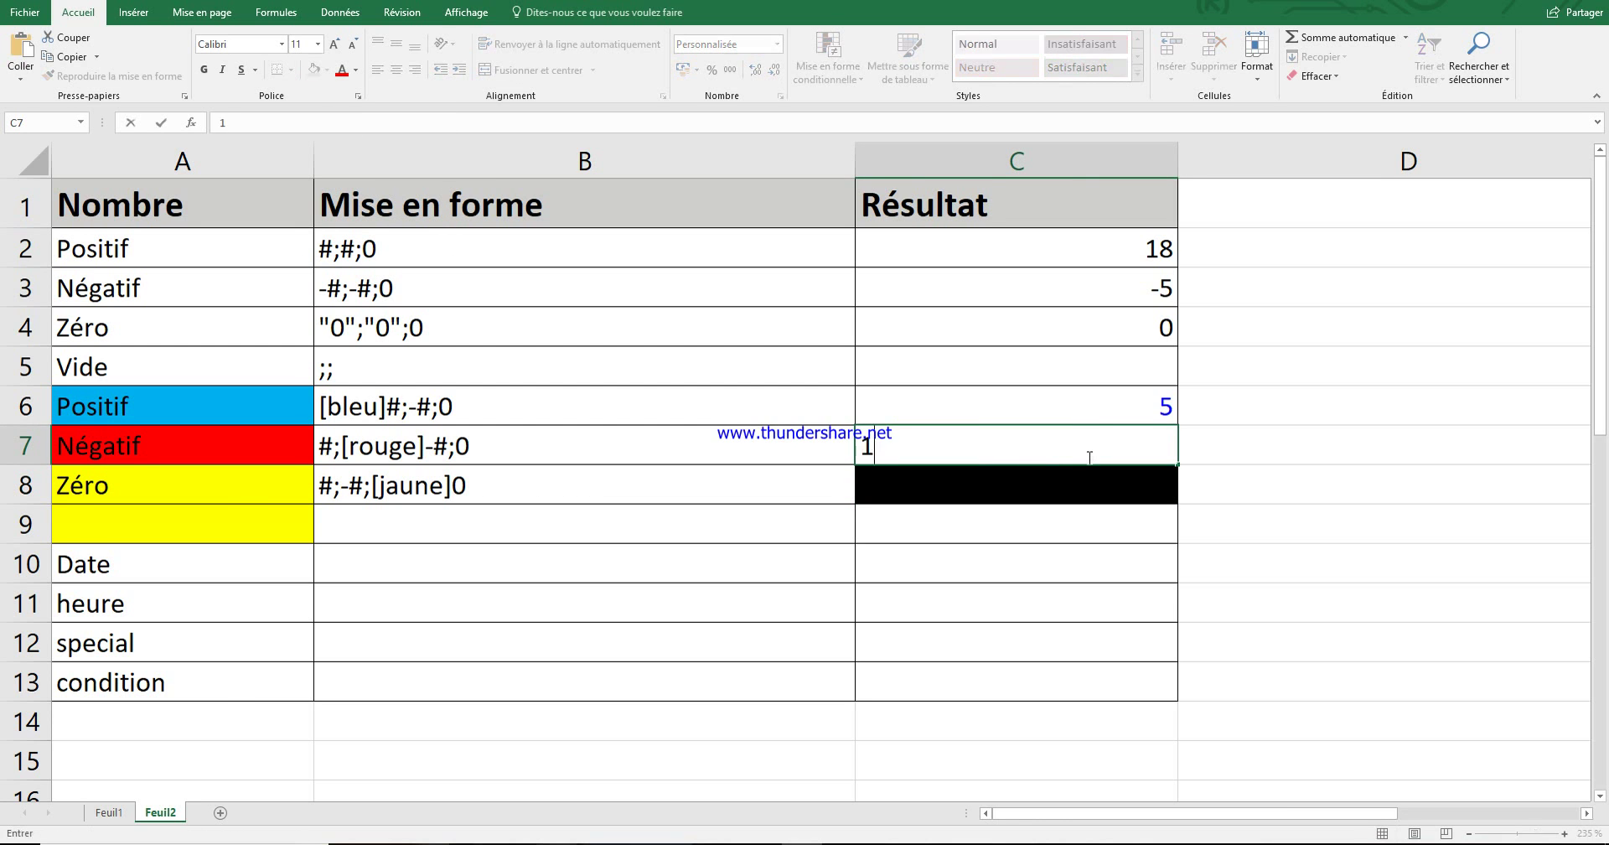
pyautogui.press('Return')
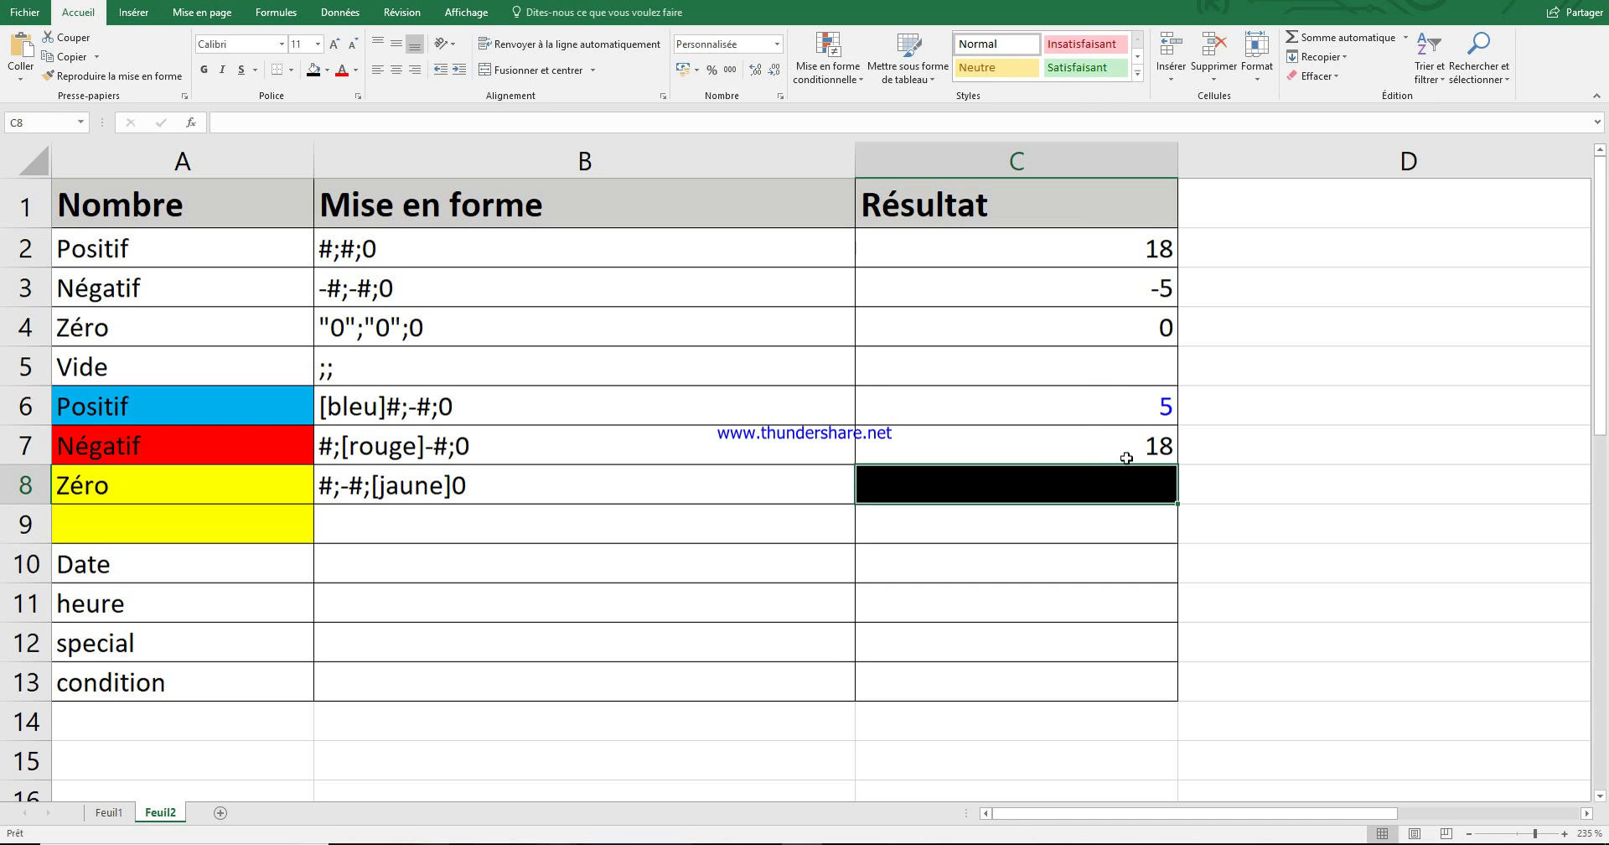
pyautogui.click(1127, 451)
pyautogui.doubleClick(1127, 451)
pyautogui.press('Delete')
pyautogui.press('Delete')
pyautogui.write('0')
pyautogui.press('Return')
# - Enter -6 in cell C7 and 0 in cell C8 to test the red and yellow formats
pyautogui.click(1128, 451)
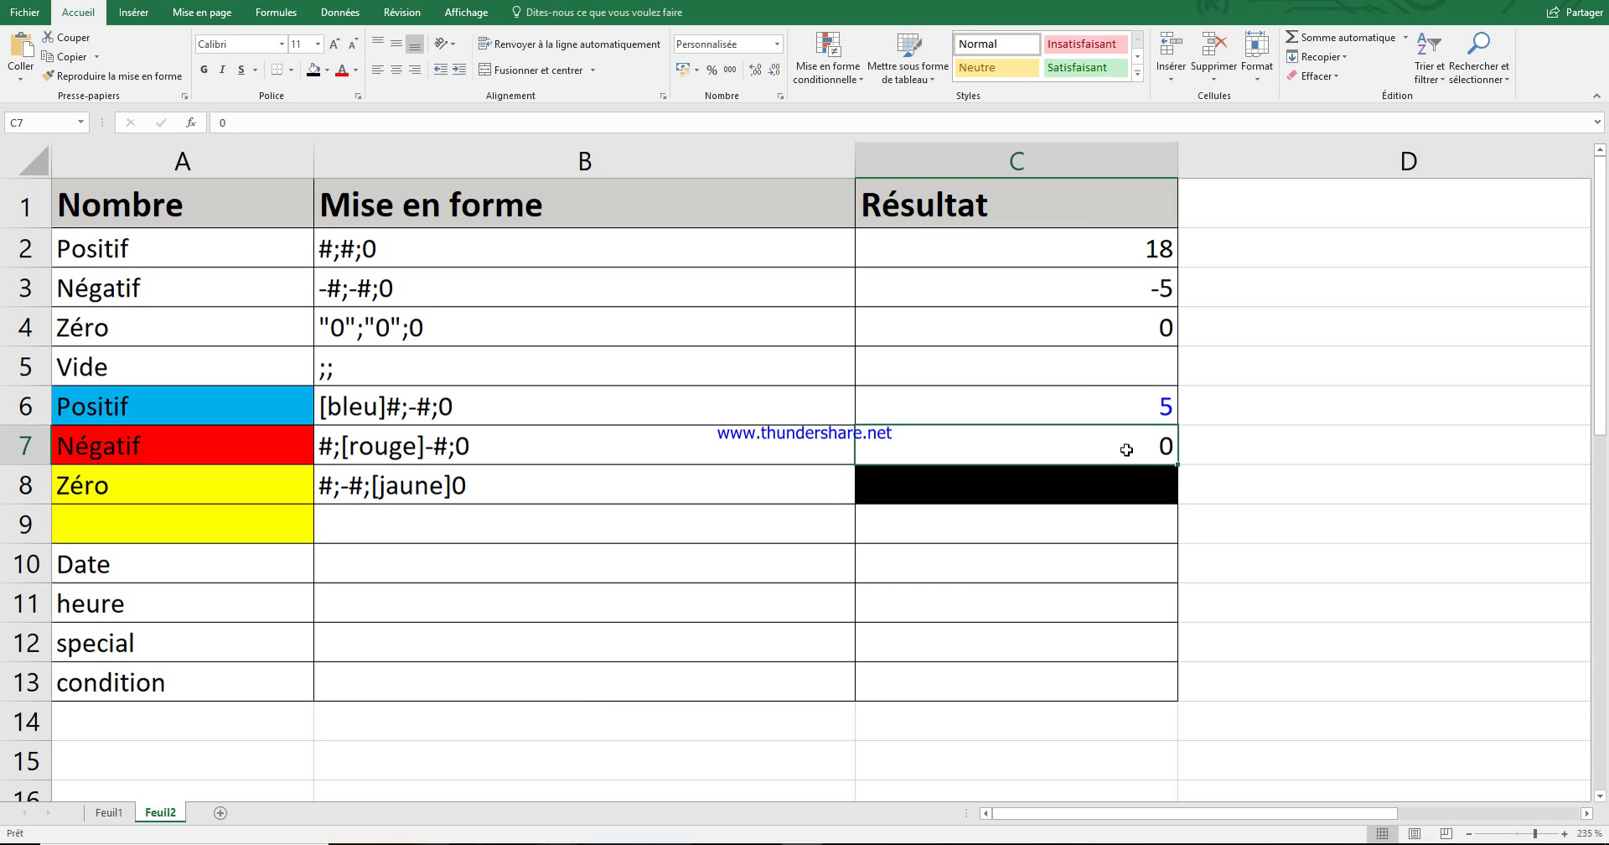
pyautogui.write('-6')
pyautogui.press('Return')
pyautogui.write('0')
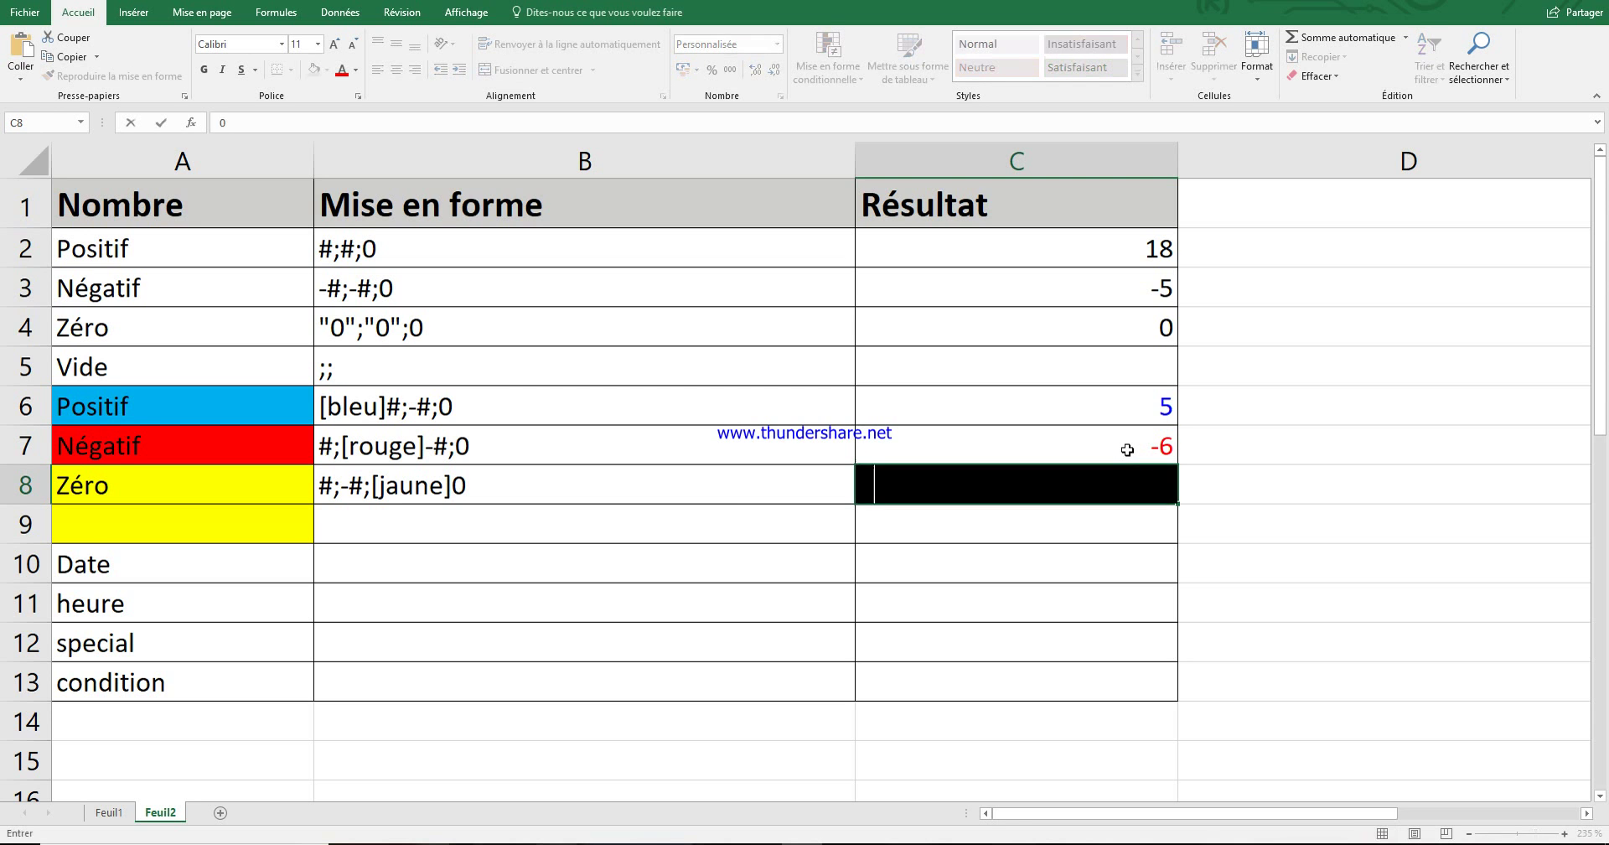
pyautogui.press('Return')
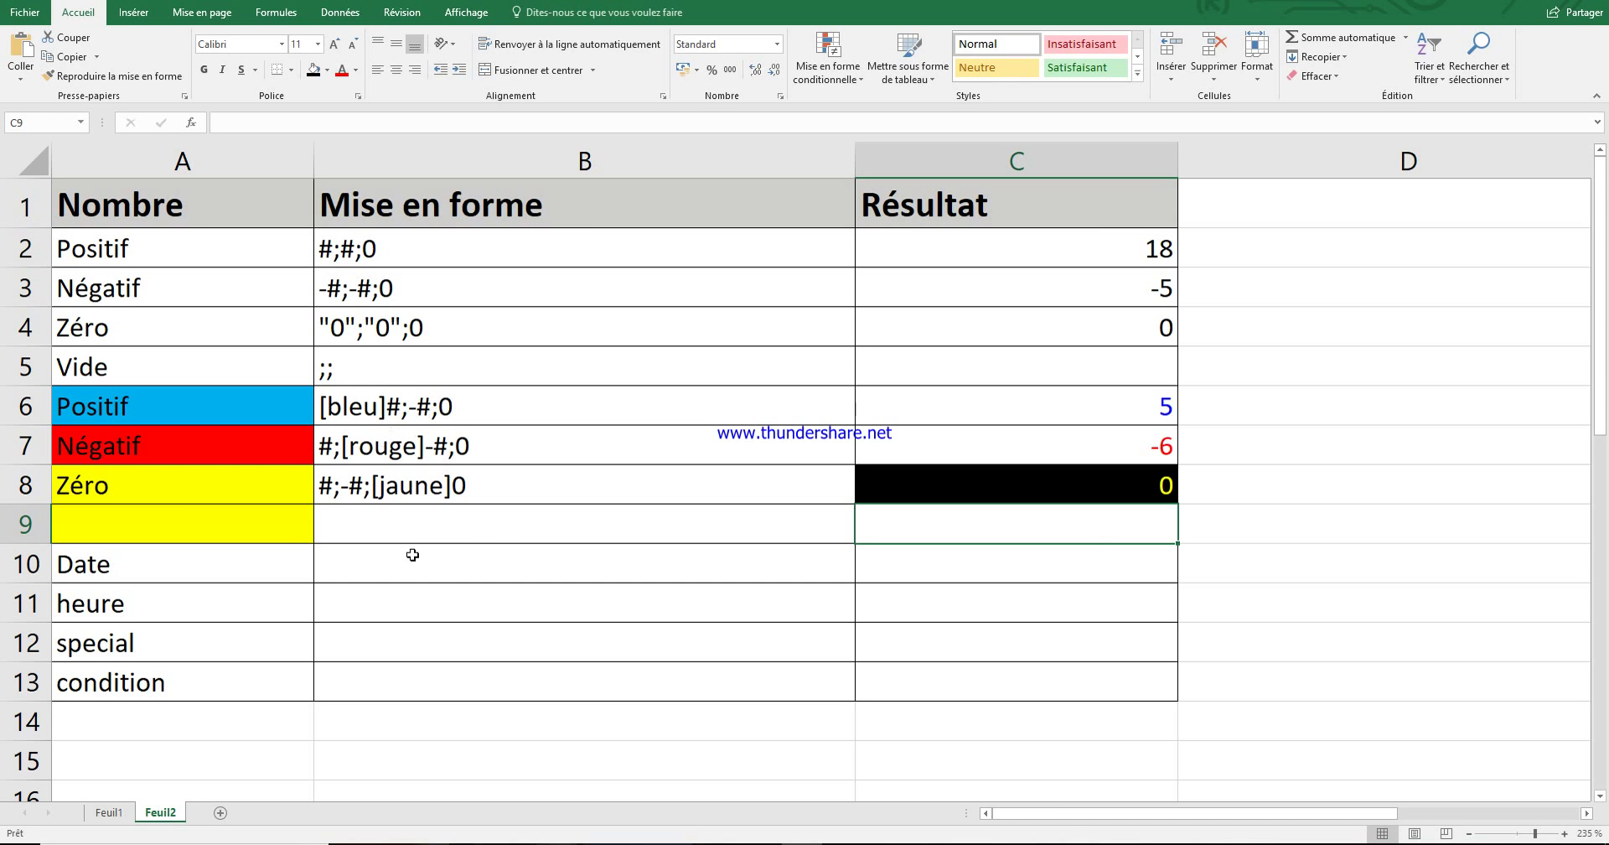
# - Enter the combined format code [bleu]#;[rouge]-#;[jaune]0 as text in cell B9
pyautogui.click(408, 526)
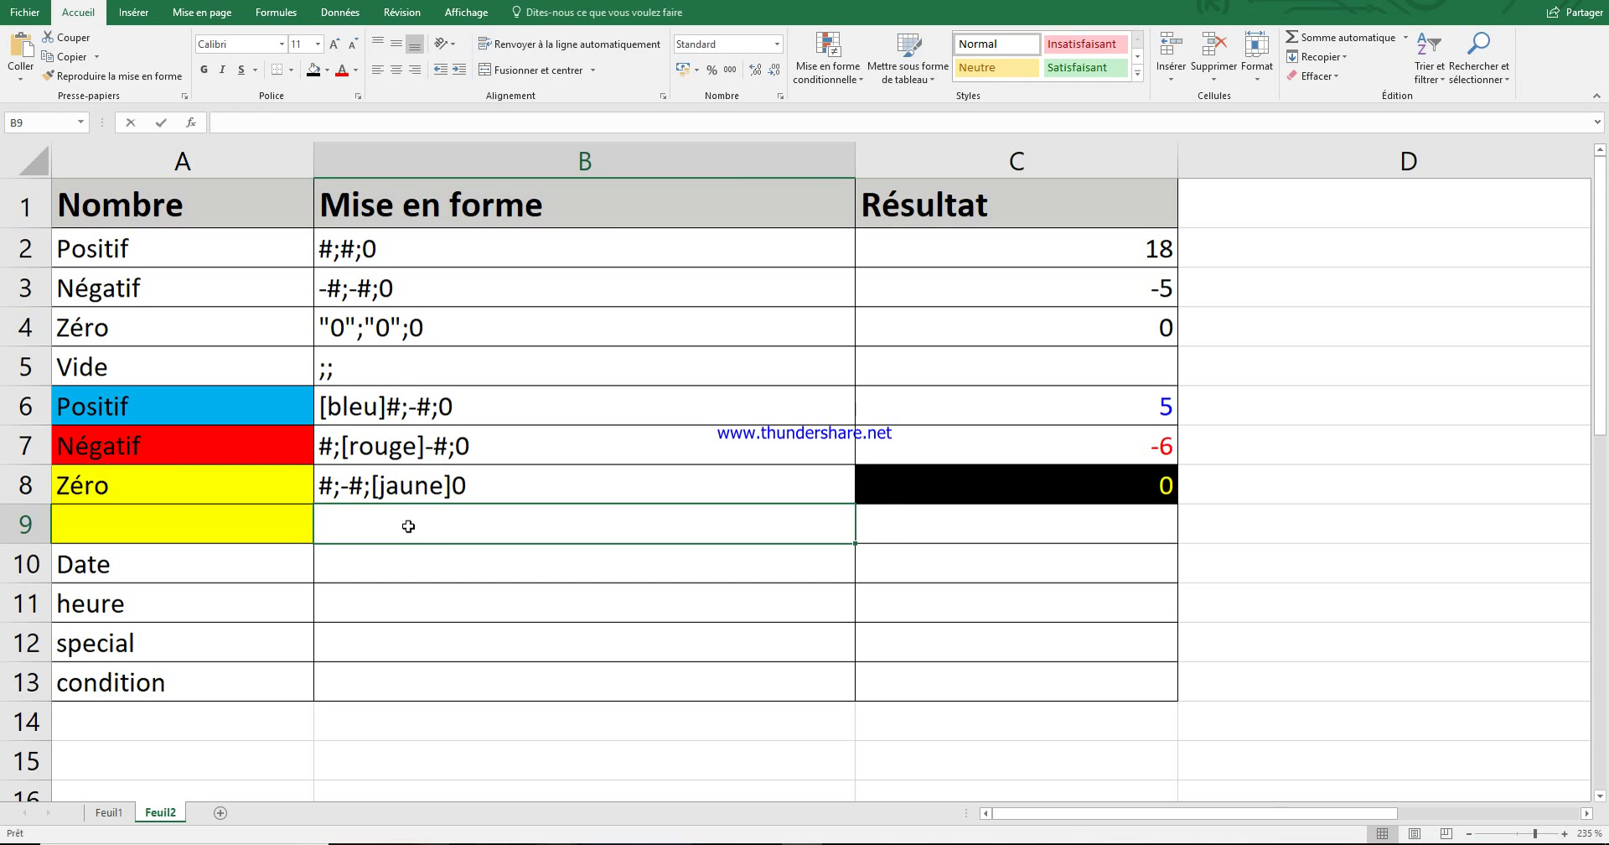
pyautogui.write('[bleu]')
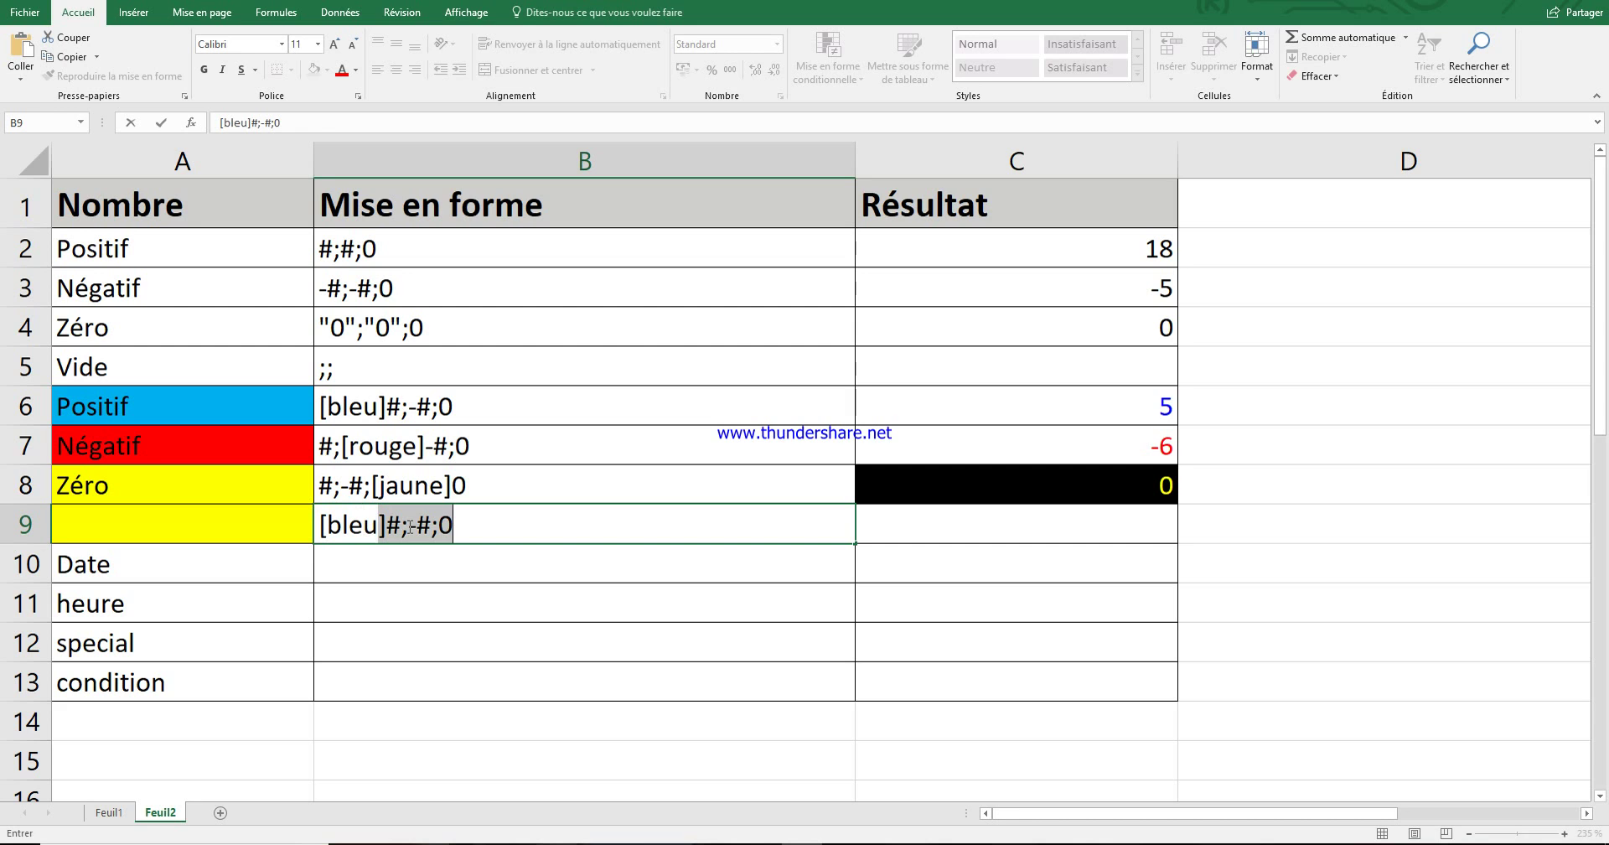
pyautogui.write('#;')
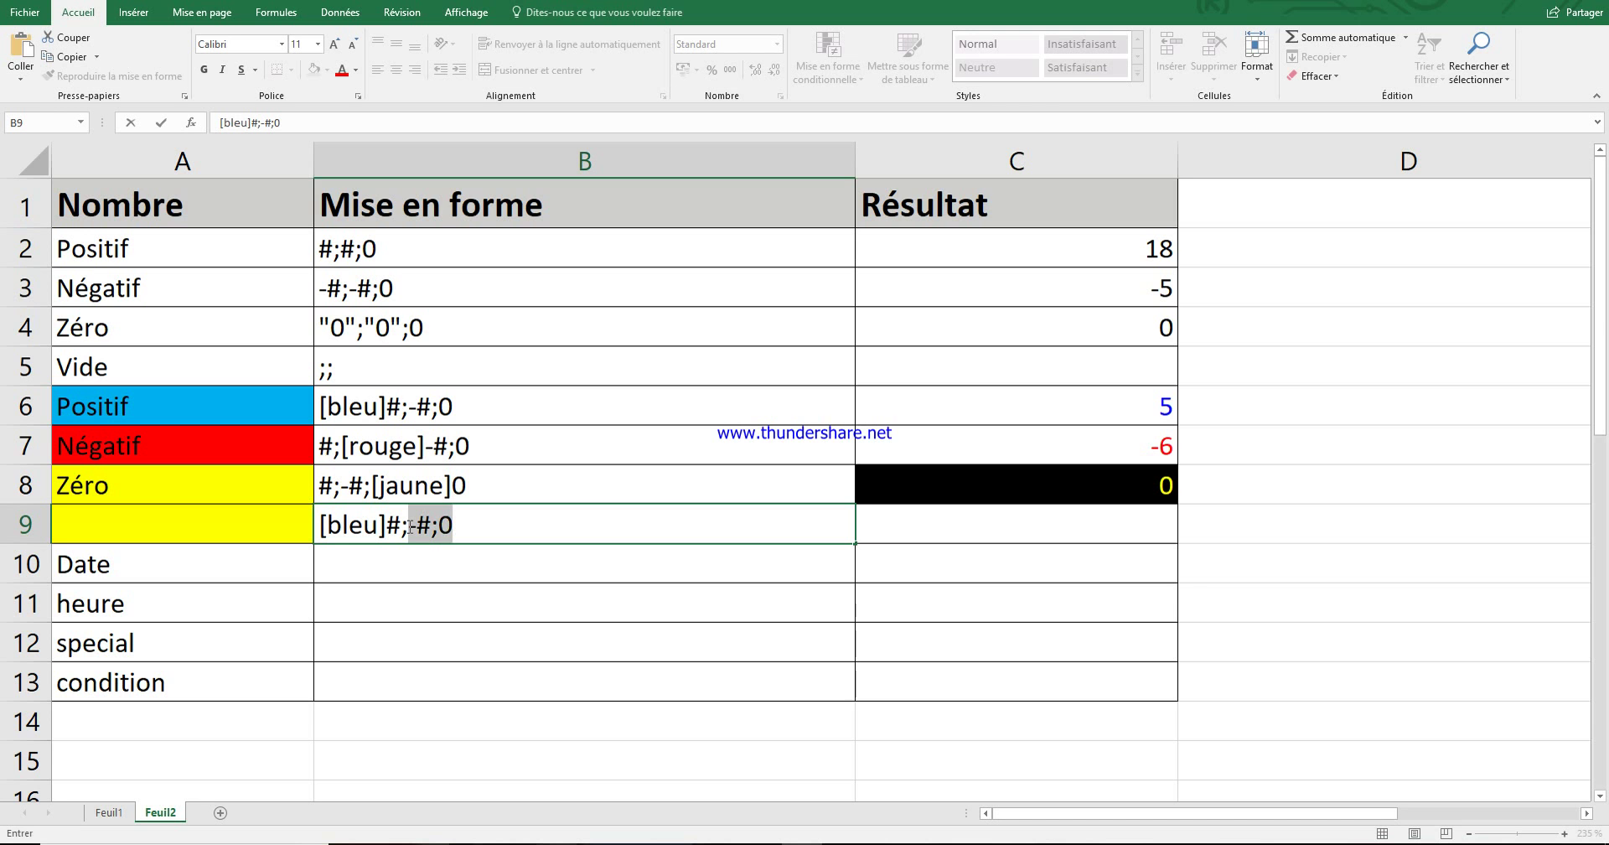
pyautogui.write('[rouge')
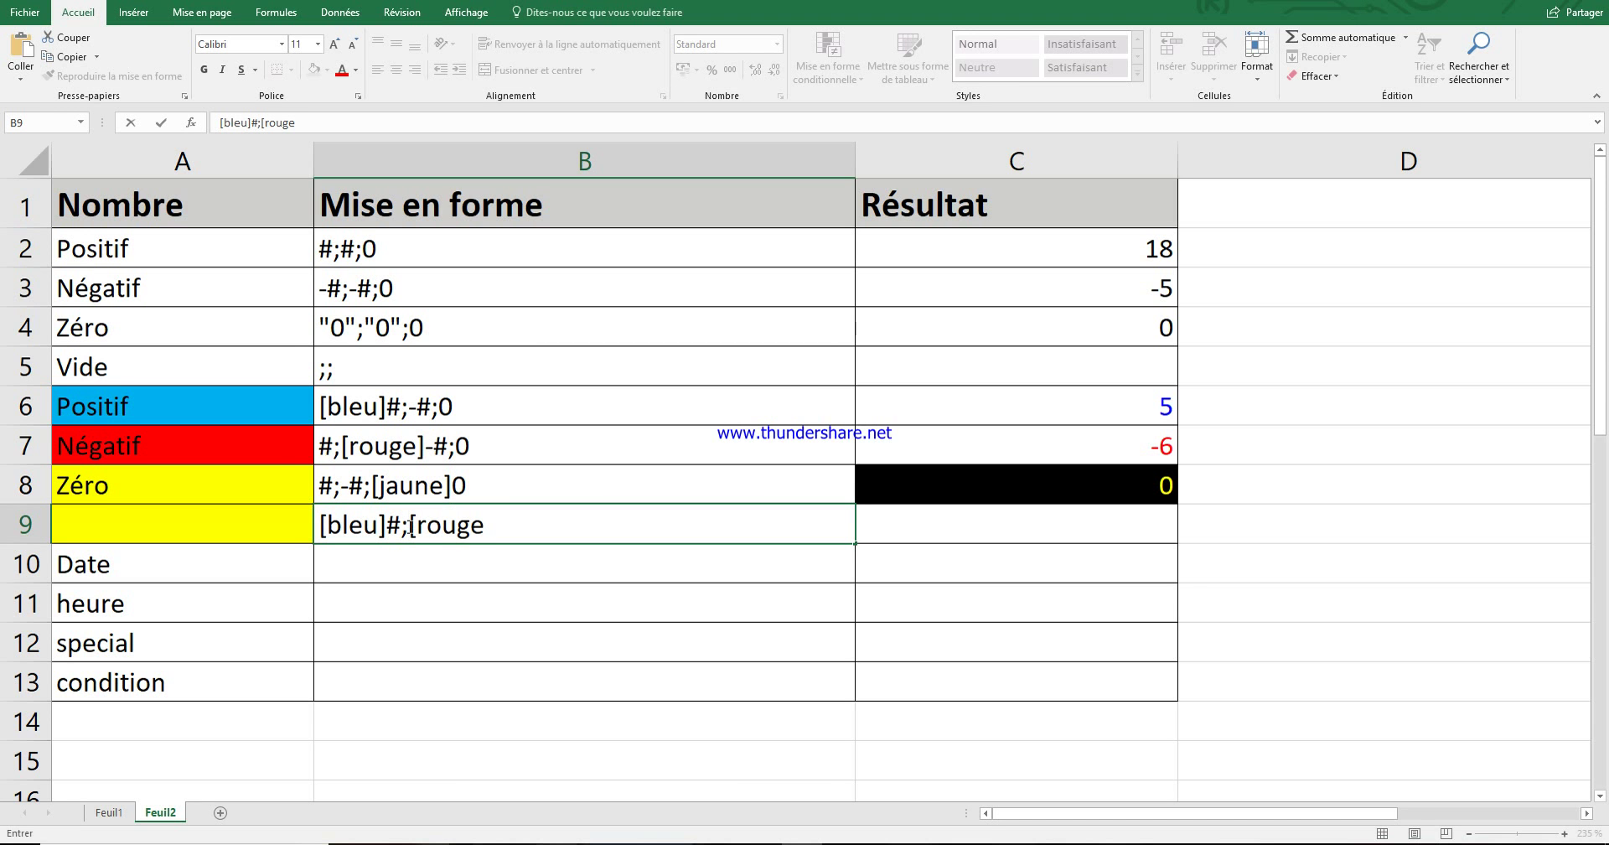
pyautogui.press('super')
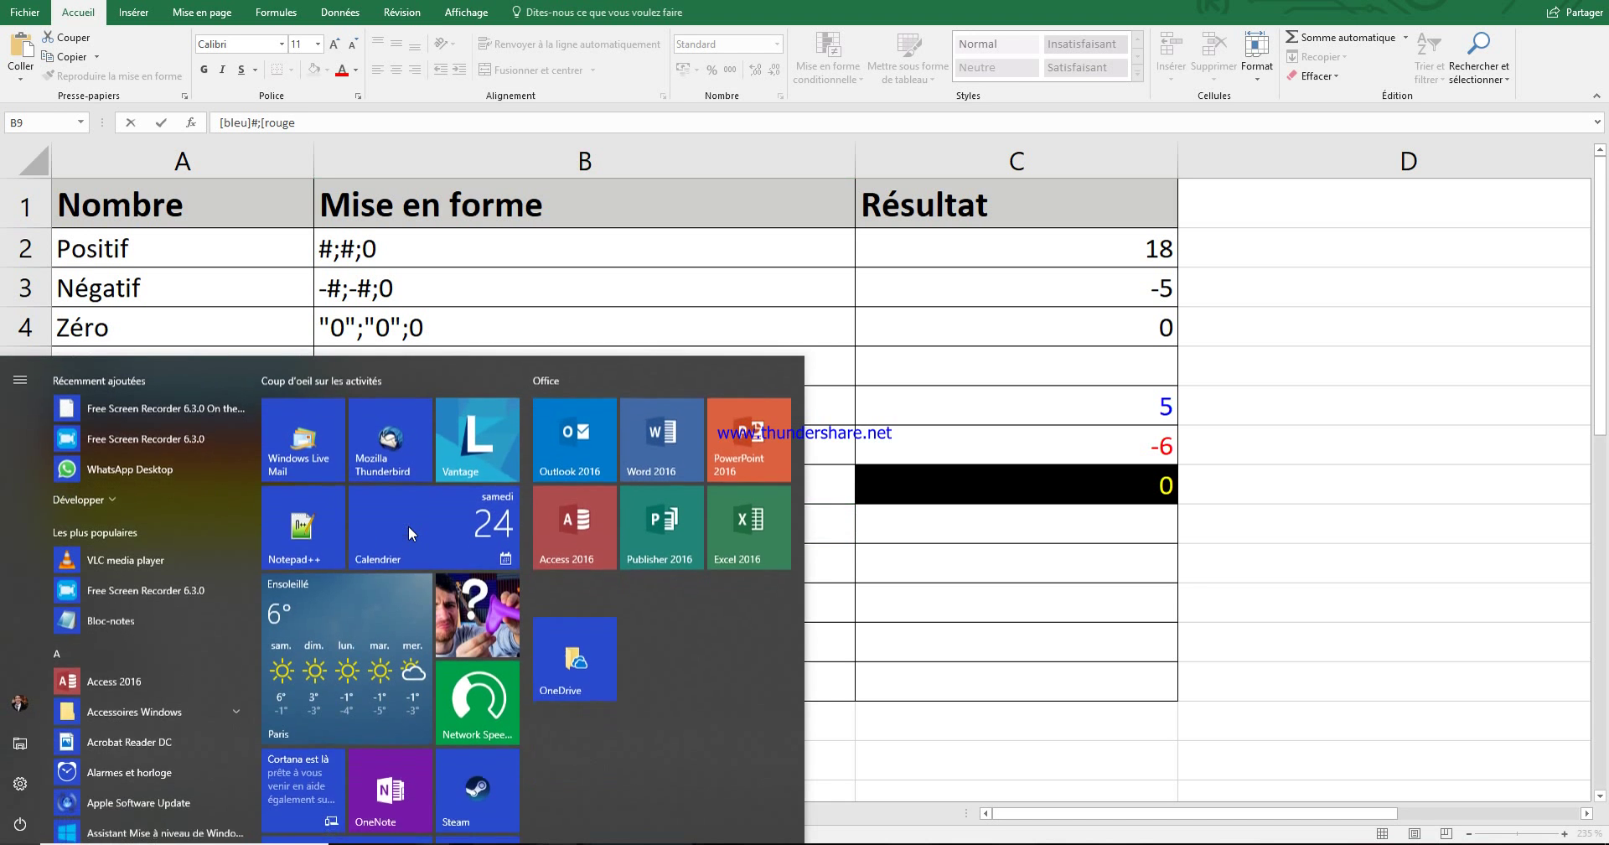
pyautogui.press('super')
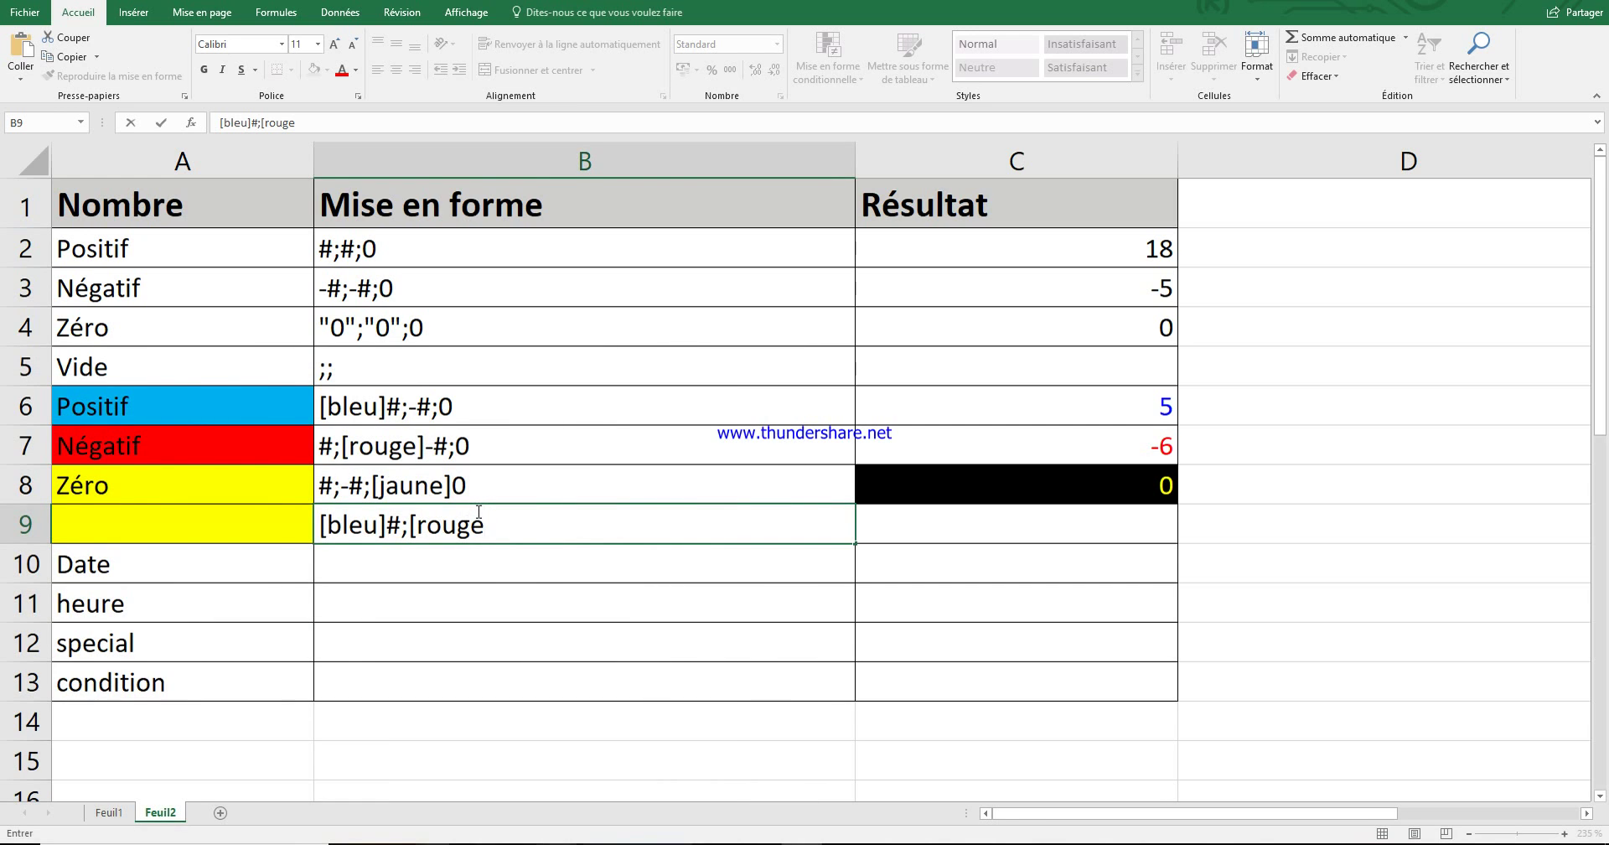
pyautogui.write(']-#;')
pyautogui.write('[jaune]')
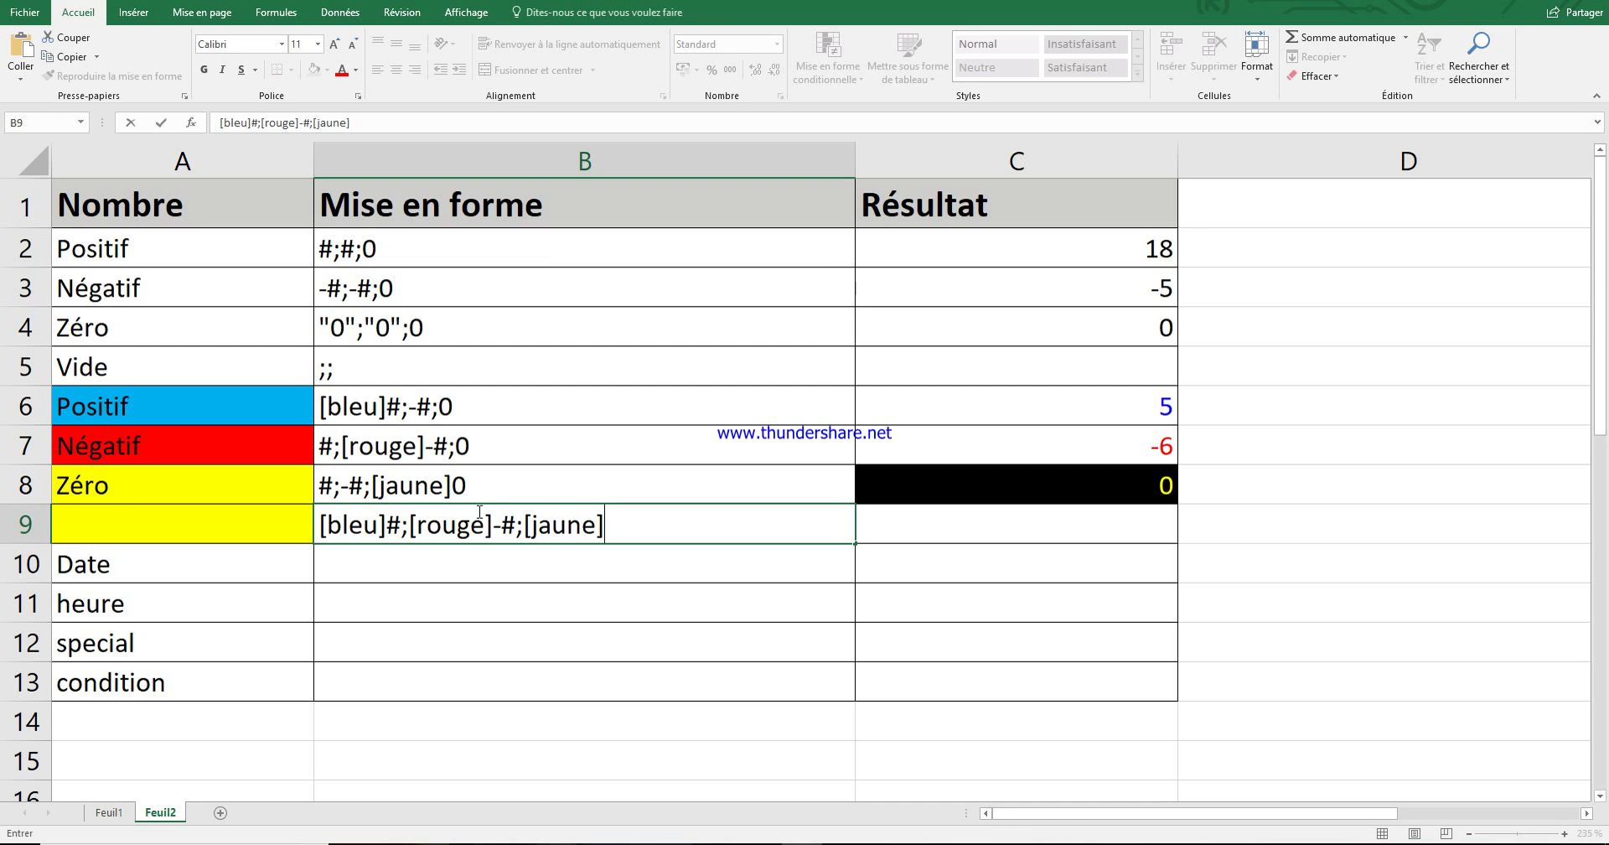
pyautogui.write('0')
pyautogui.press('Return')
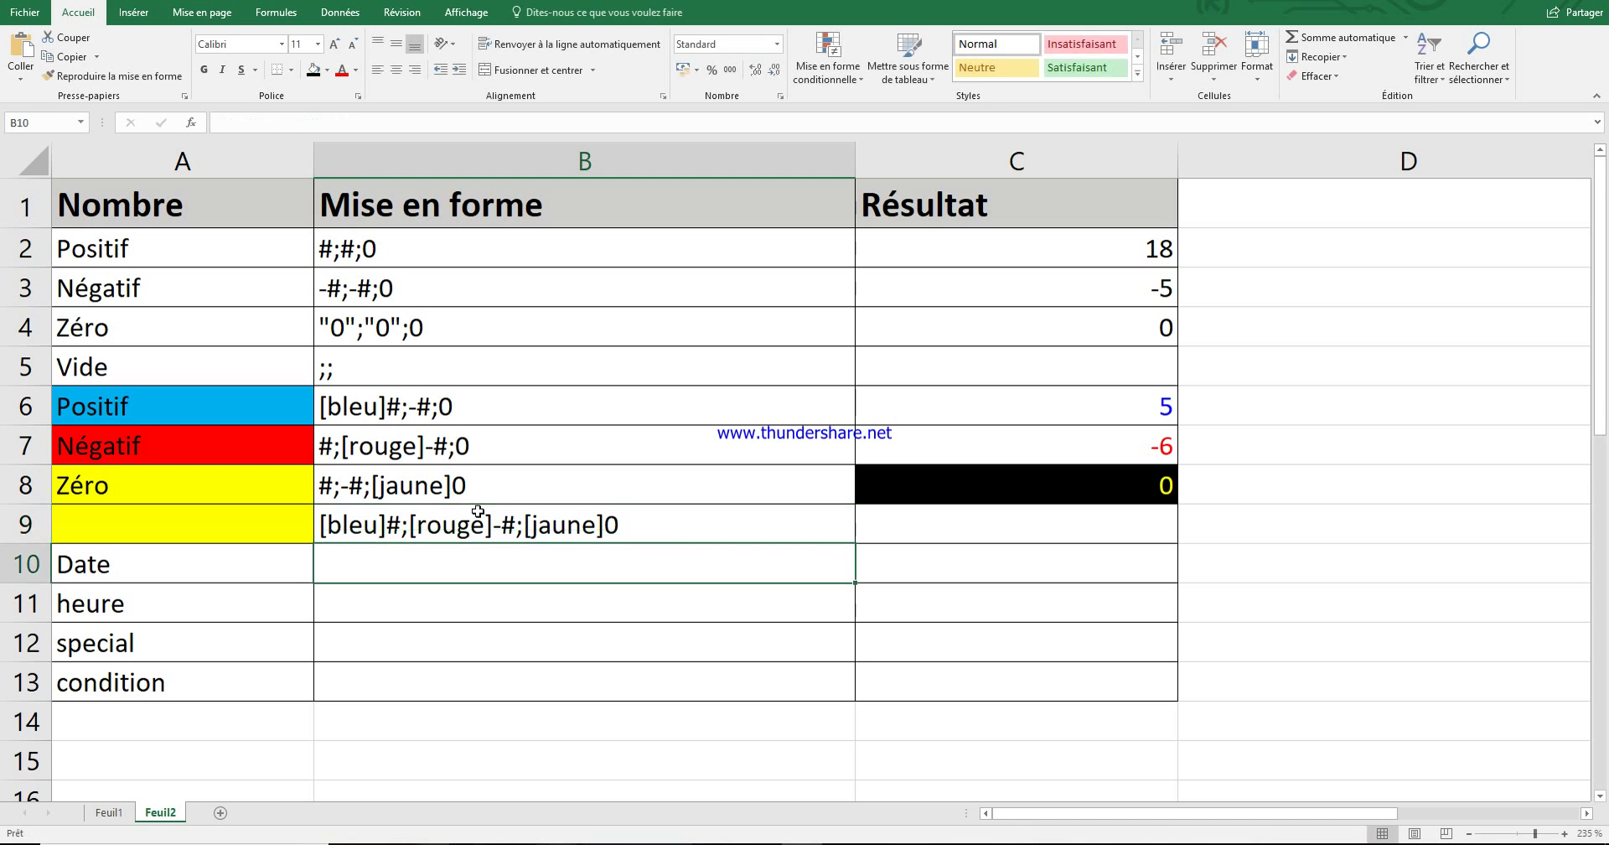
# - Copy the code [bleu]#;[rouge]-#;[jaune]0 from cell B9 and apply it as the custom number format of cell C9
pyautogui.click(571, 529)
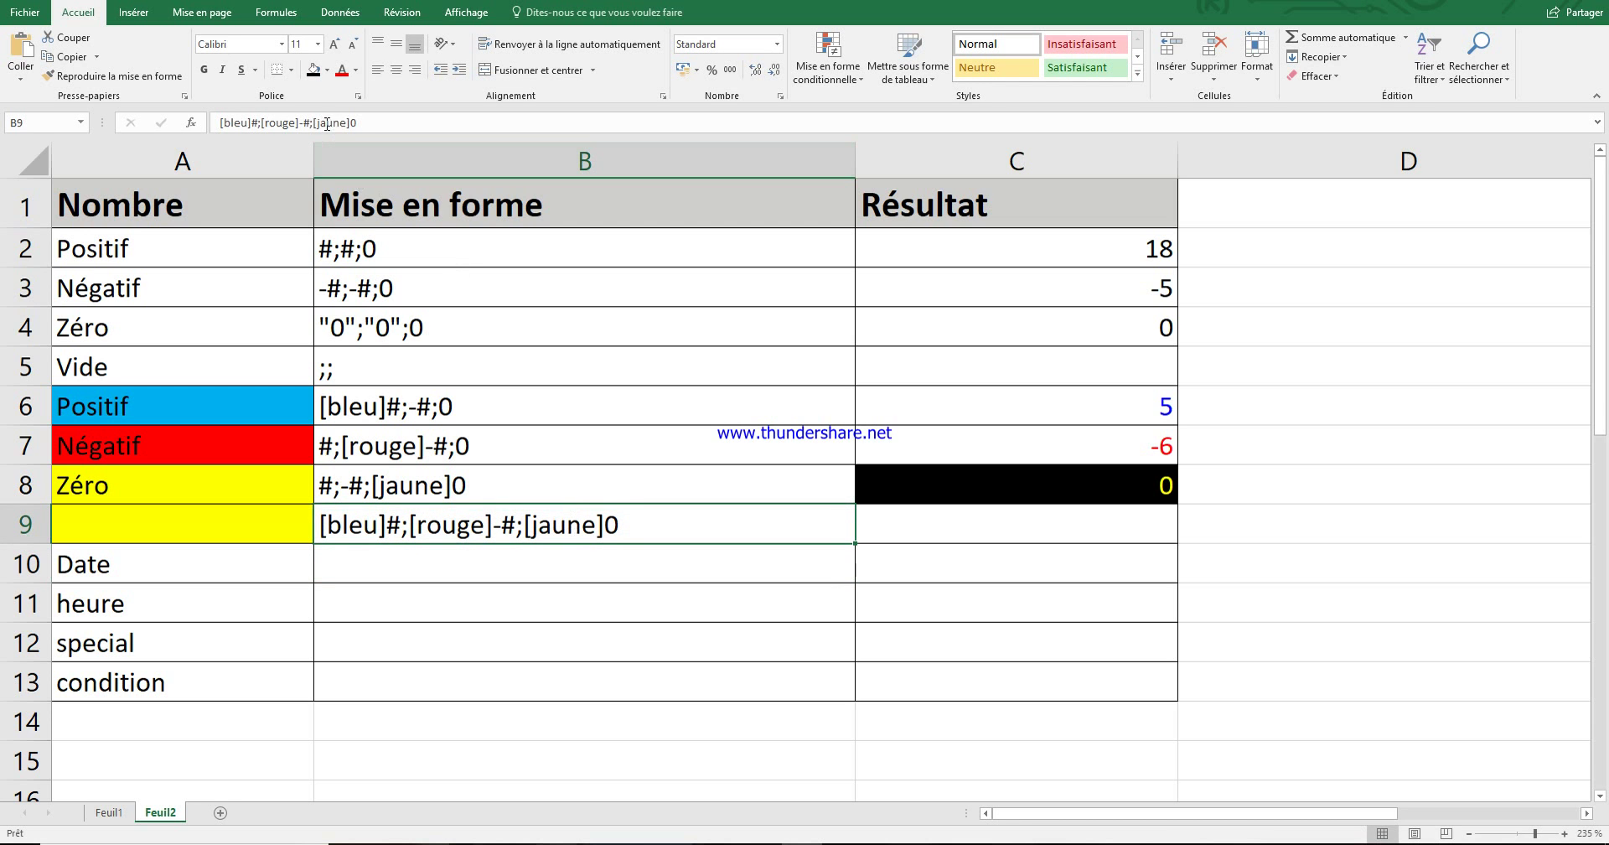
pyautogui.moveTo(358, 120); pyautogui.dragTo(220, 123)
pyautogui.hotkey('ctrl', 'c')
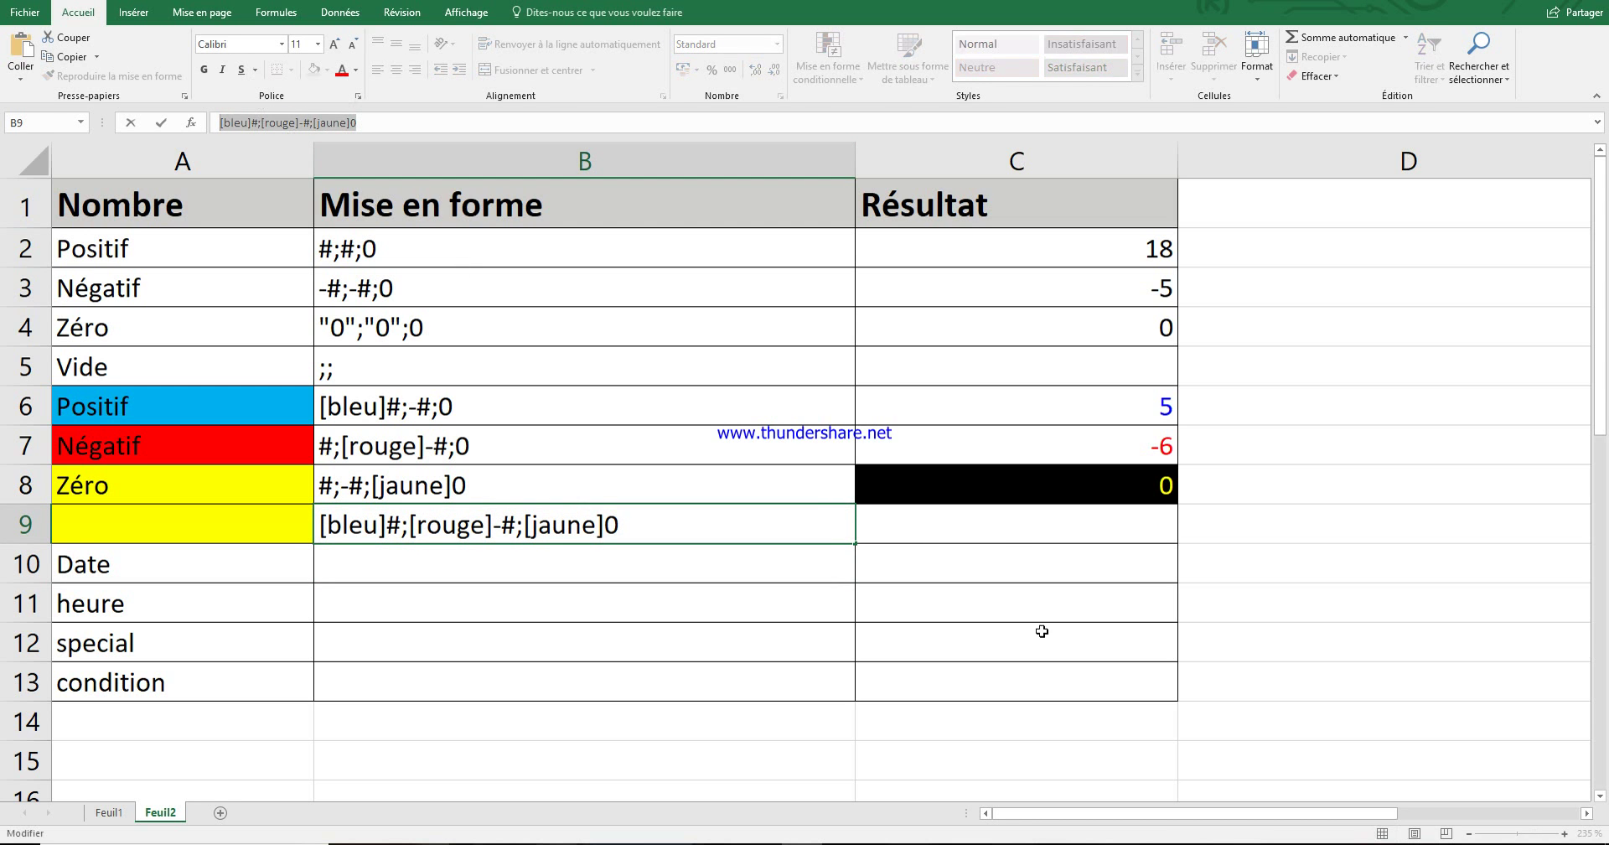
pyautogui.click(1016, 532)
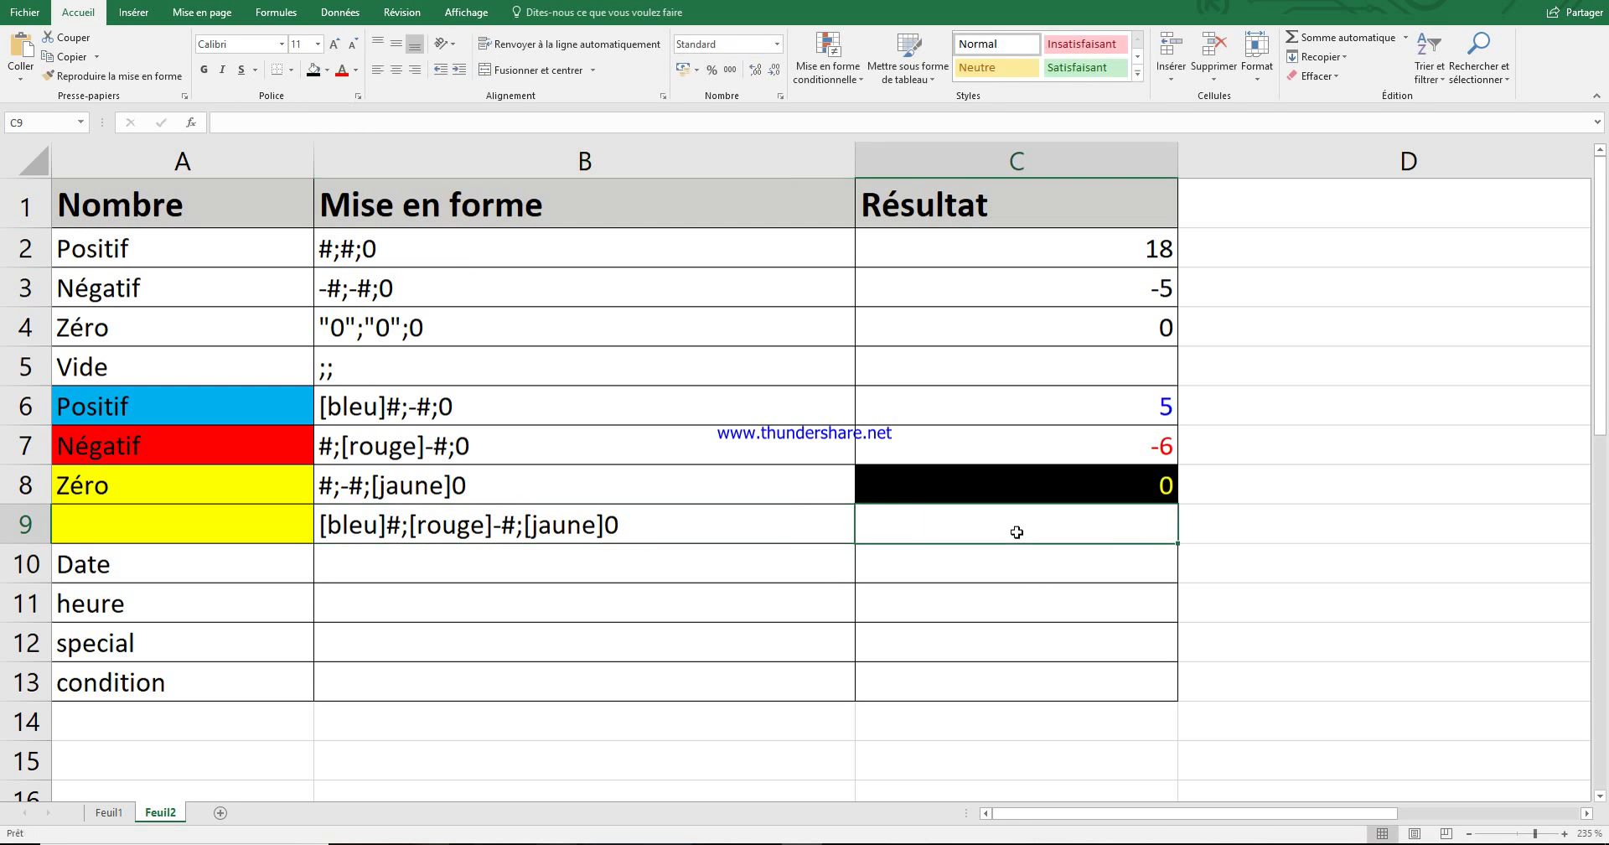
pyautogui.click(781, 96)
pyautogui.click(666, 363)
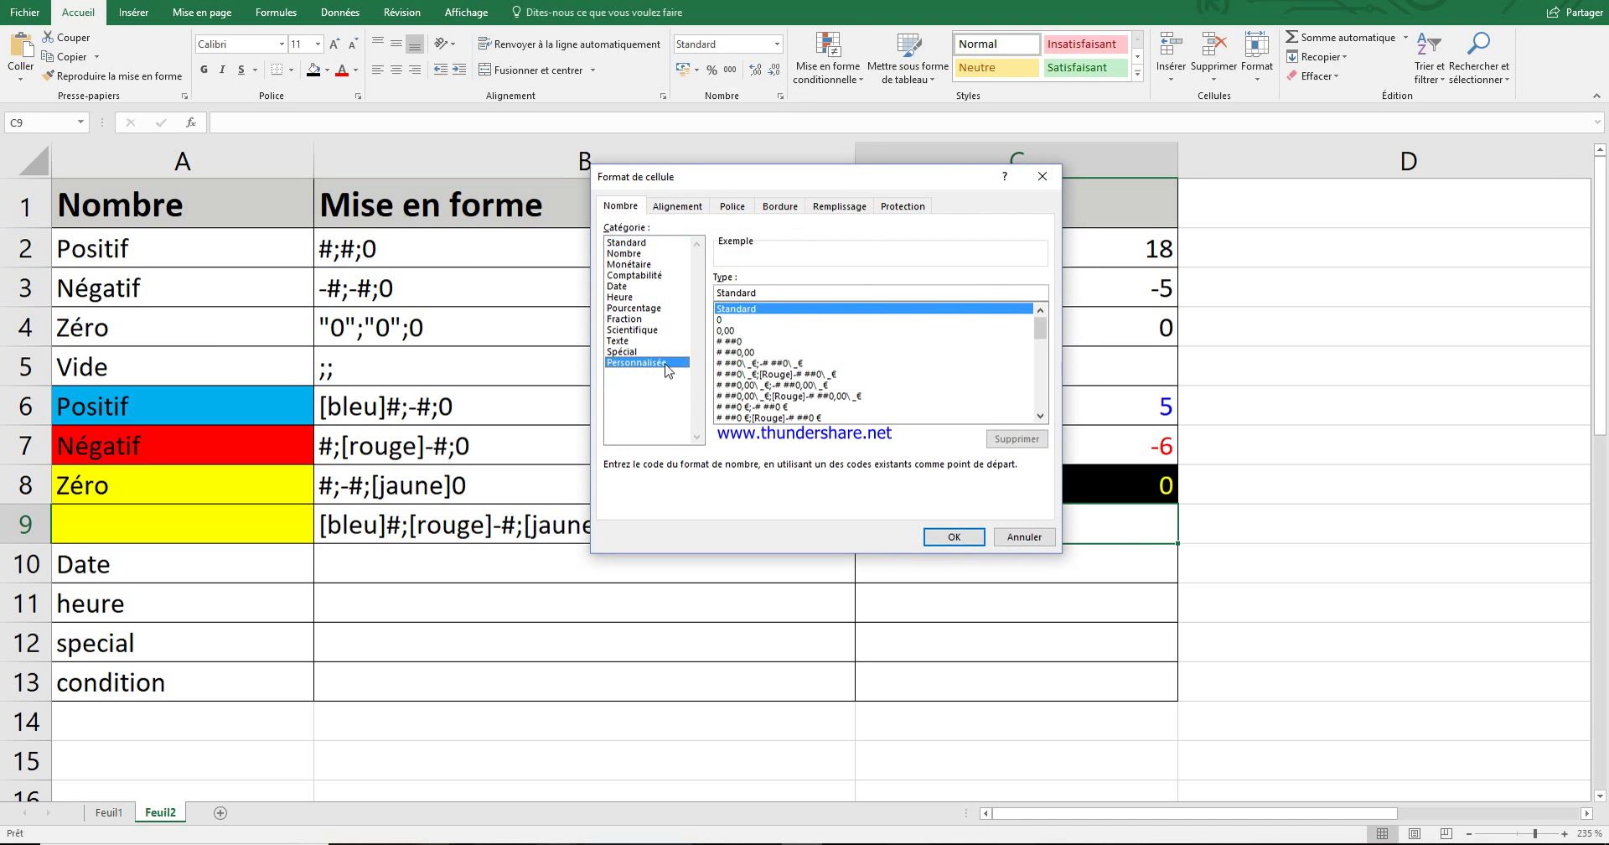
pyautogui.doubleClick(776, 294)
pyautogui.hotkey('ctrl', 'v')
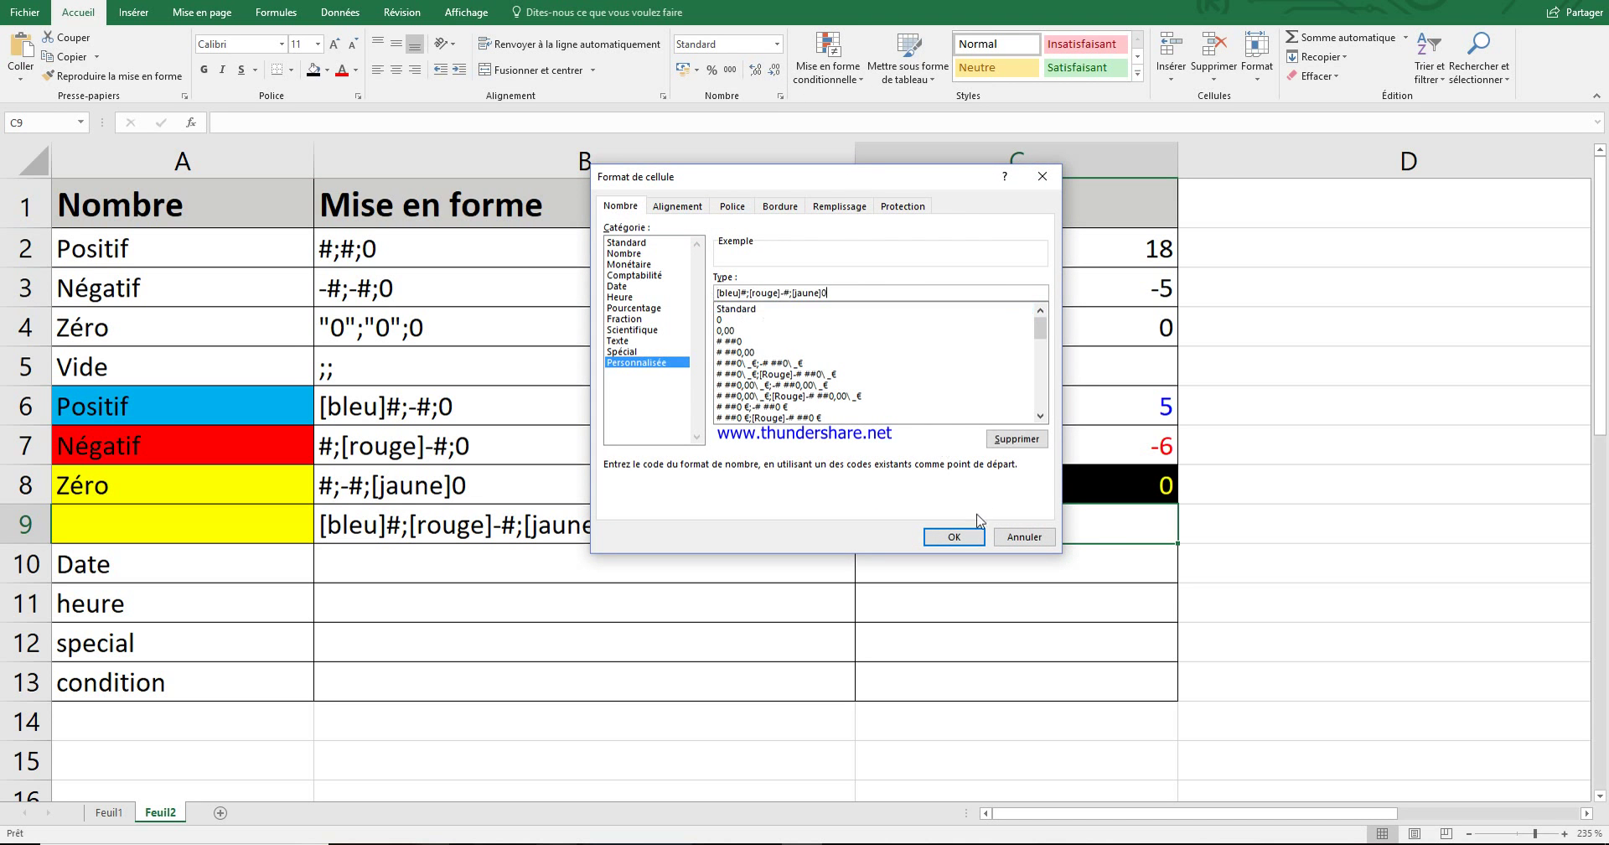
pyautogui.click(954, 536)
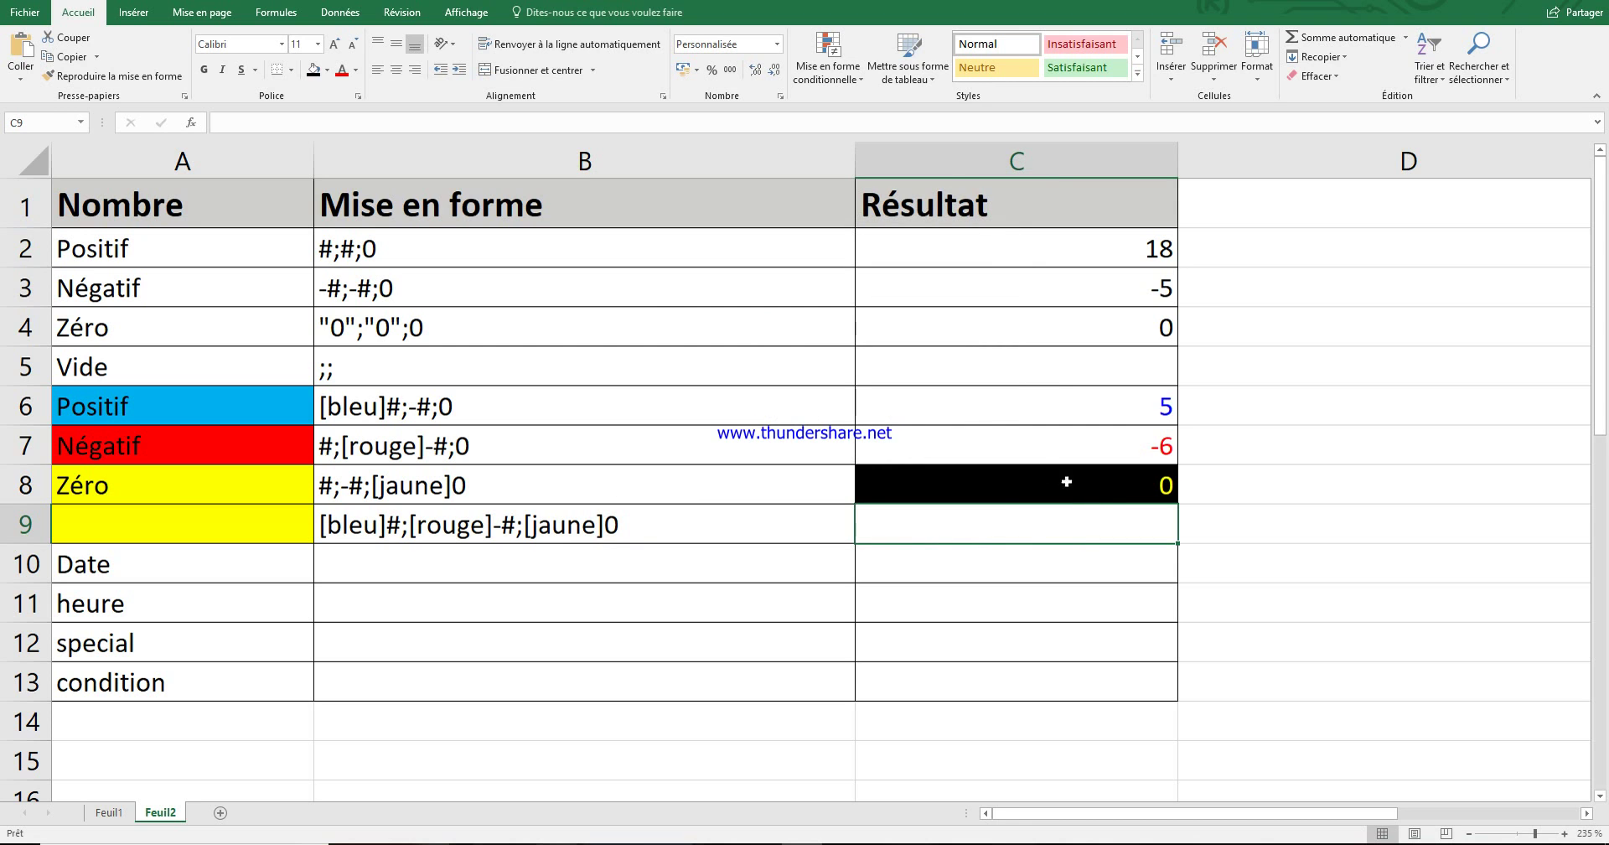
# - Fill cell C9 black and enter the positive test value 15 in it
pyautogui.click(313, 69)
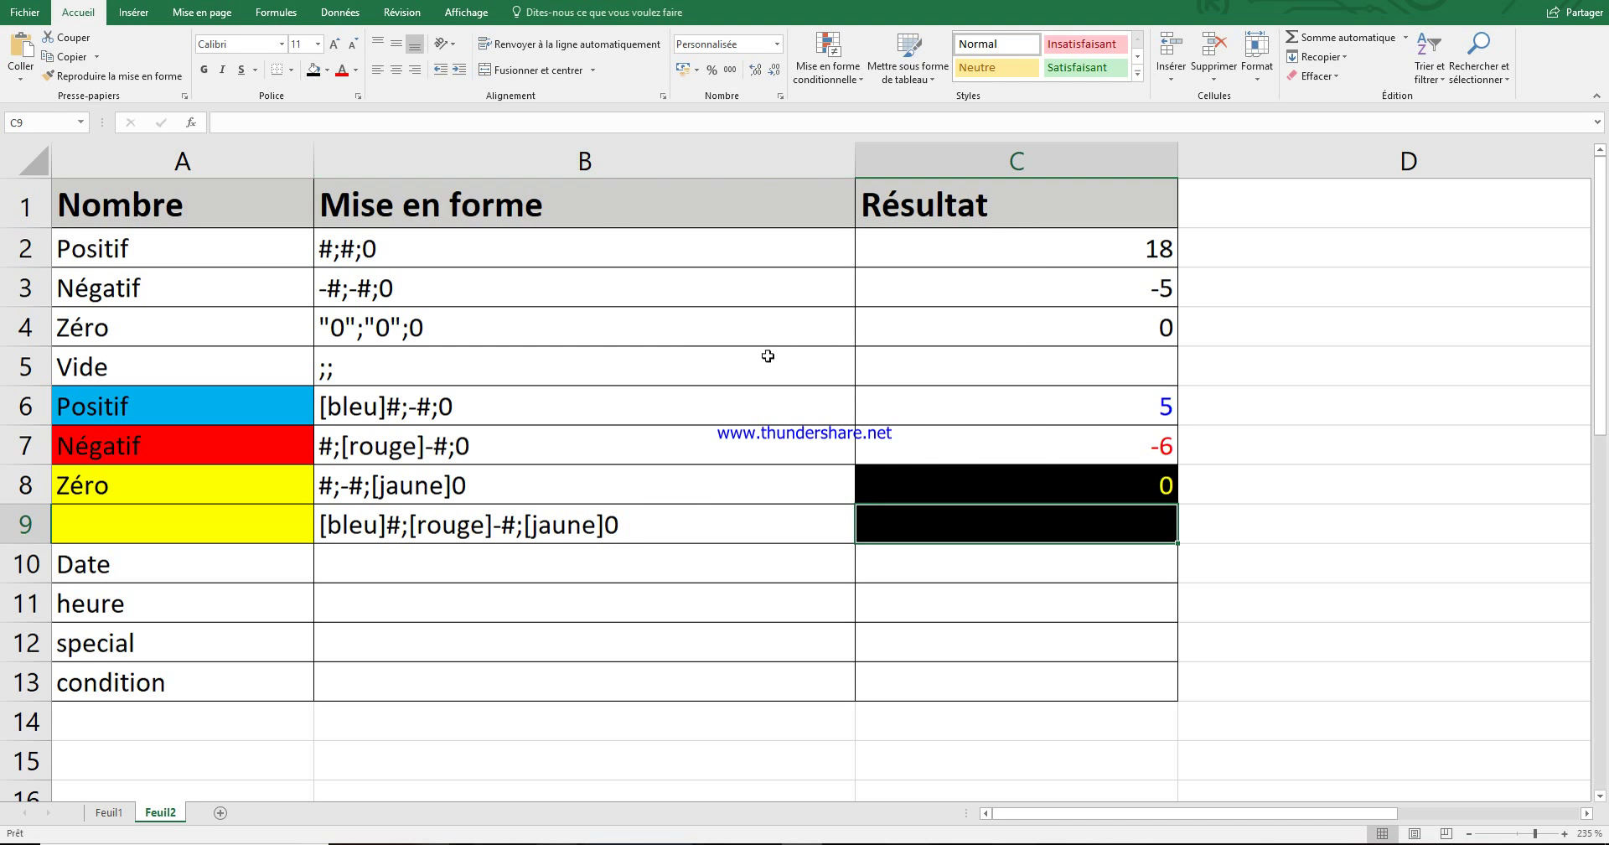
pyautogui.write('15')
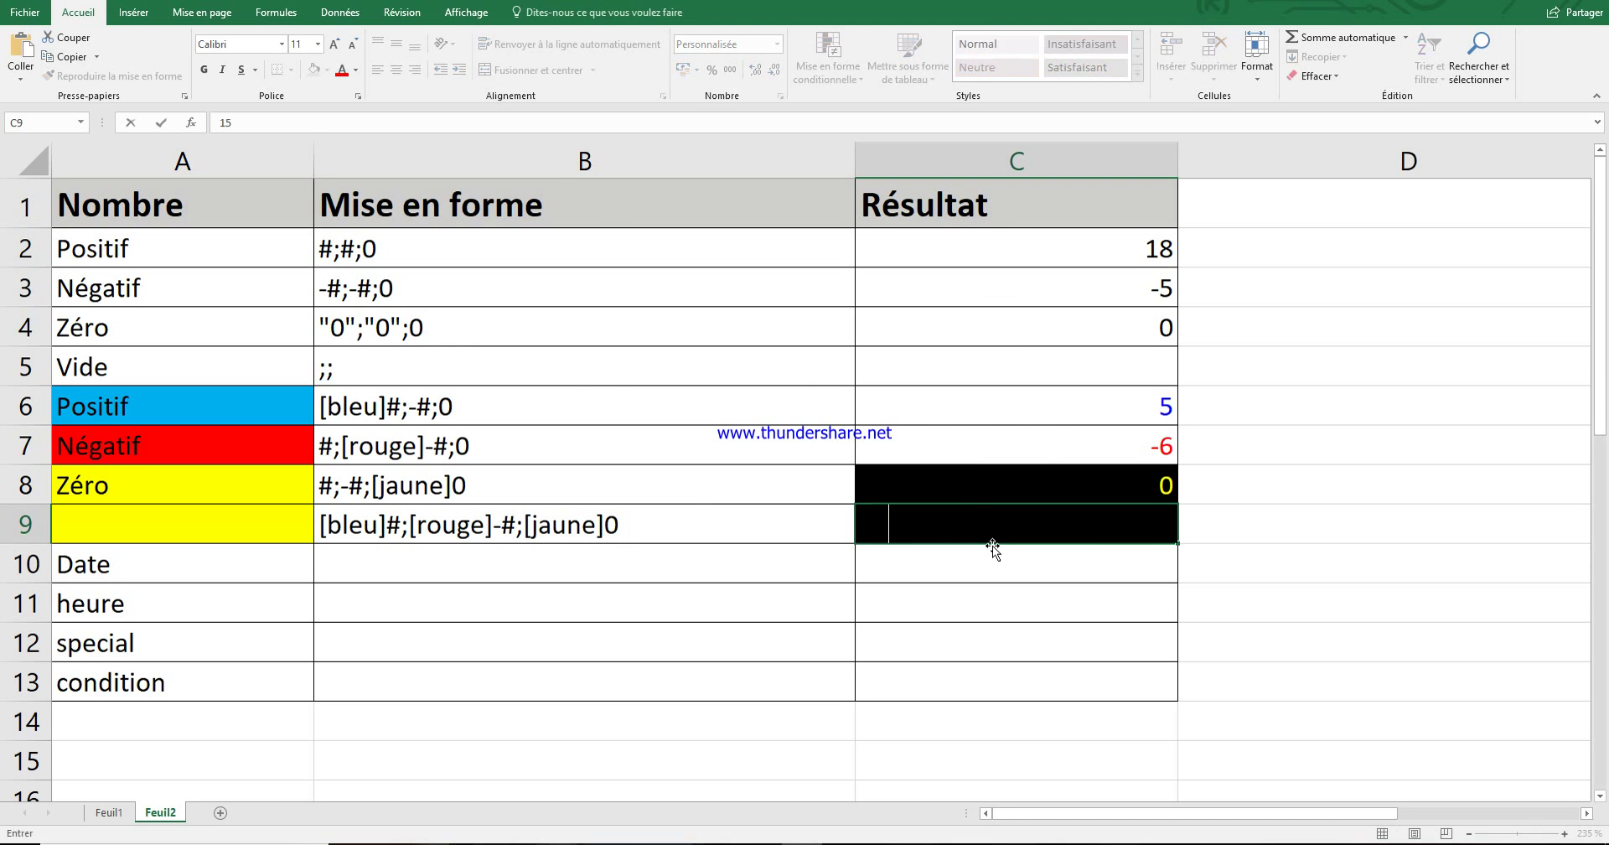
pyautogui.press('Return')
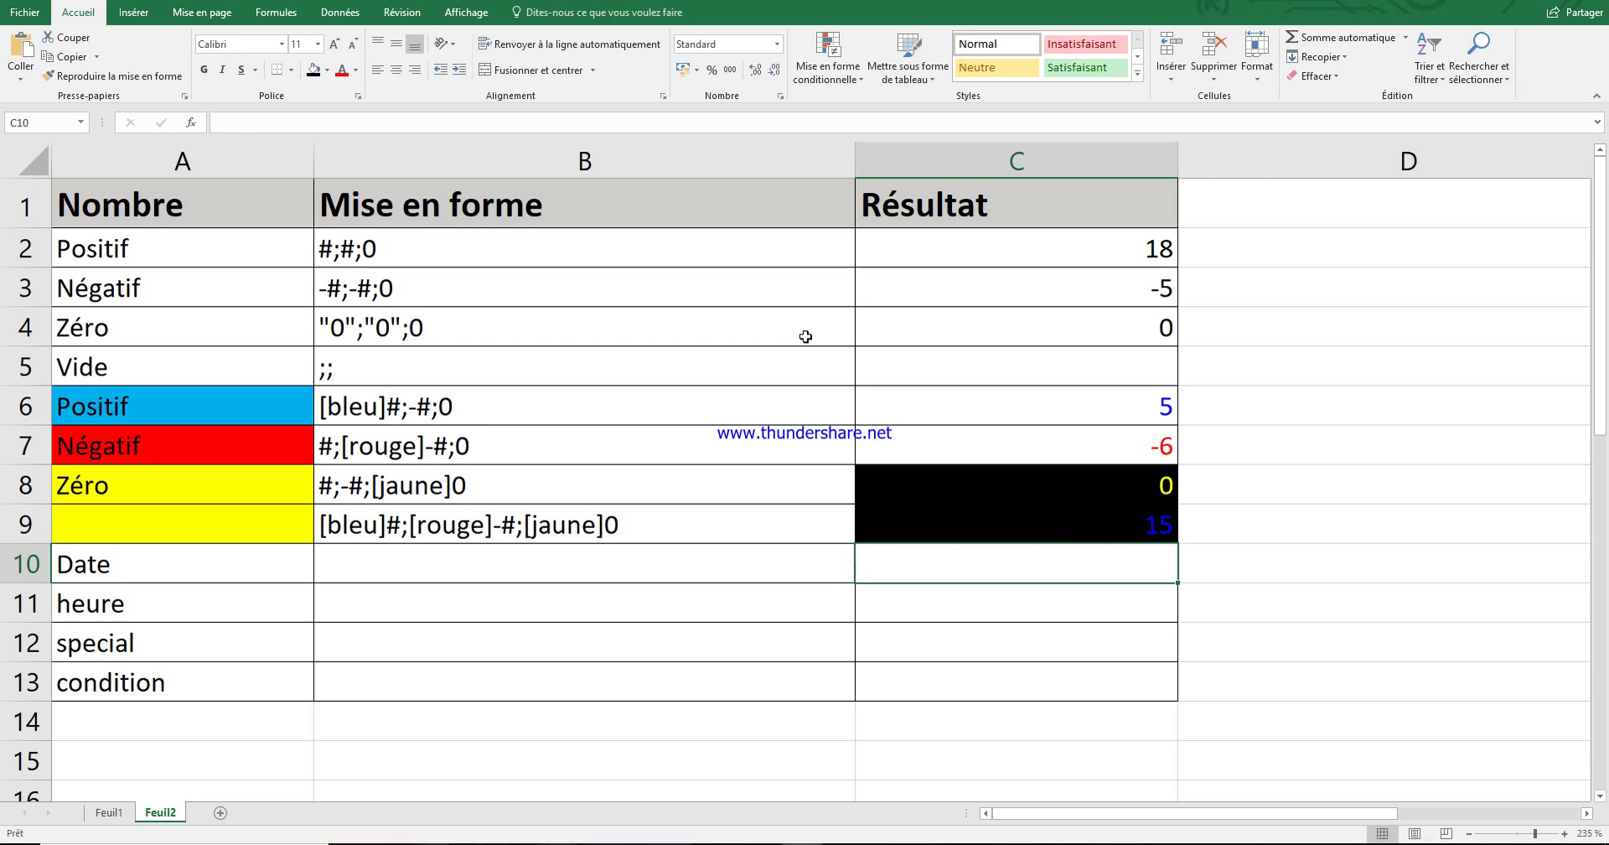
# - Change the fill of cell C9 to grey and enter the positive test value 16 in it
pyautogui.click(977, 532)
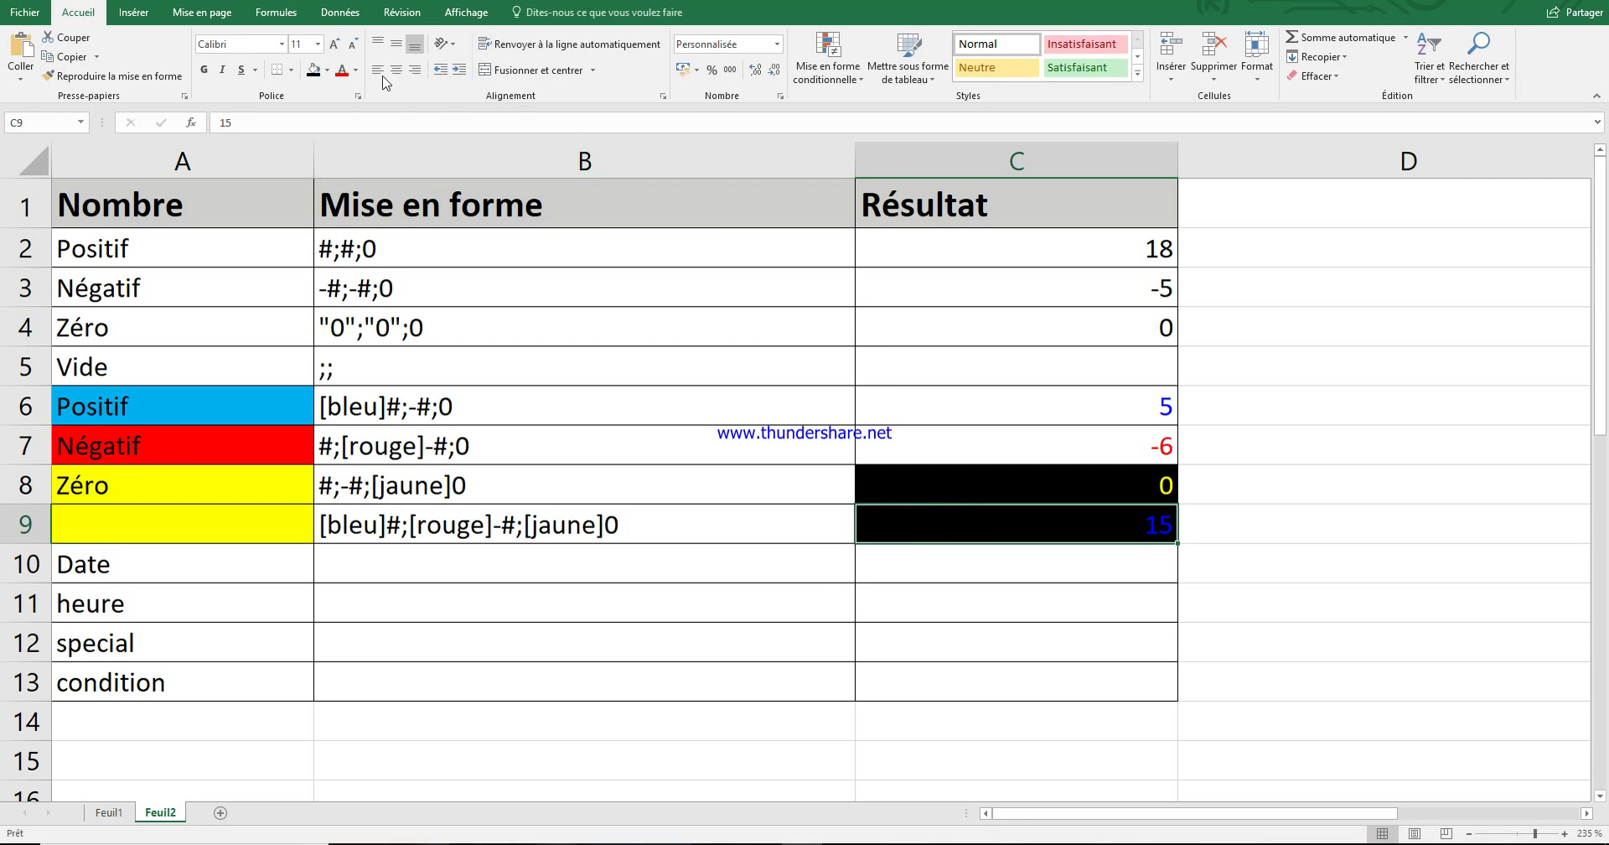
pyautogui.click(326, 70)
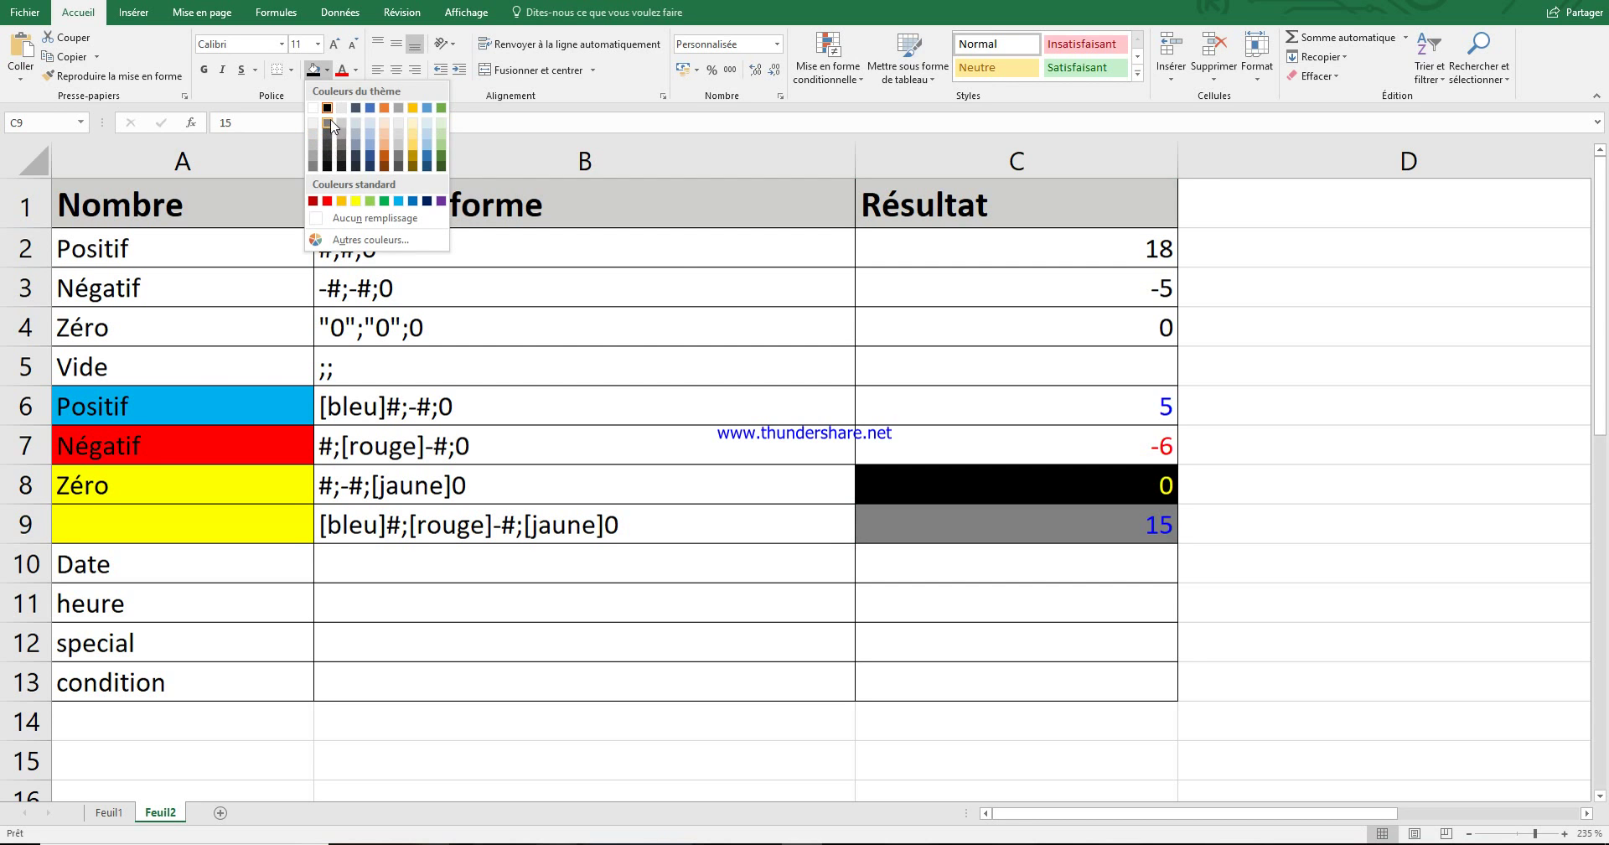
pyautogui.click(330, 123)
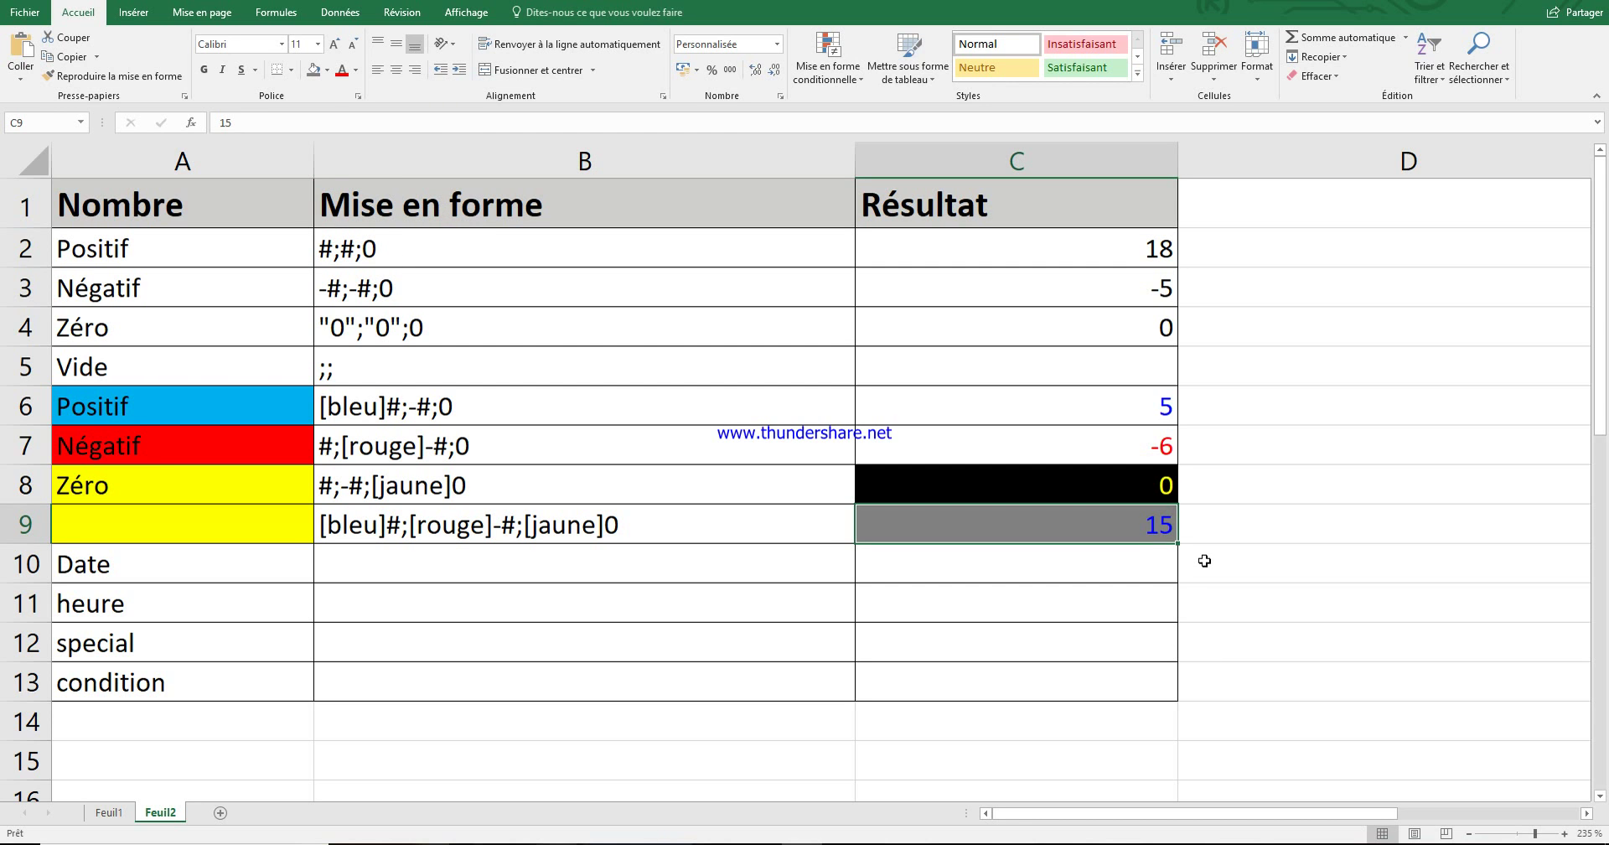
pyautogui.write('16')
pyautogui.press('Return')
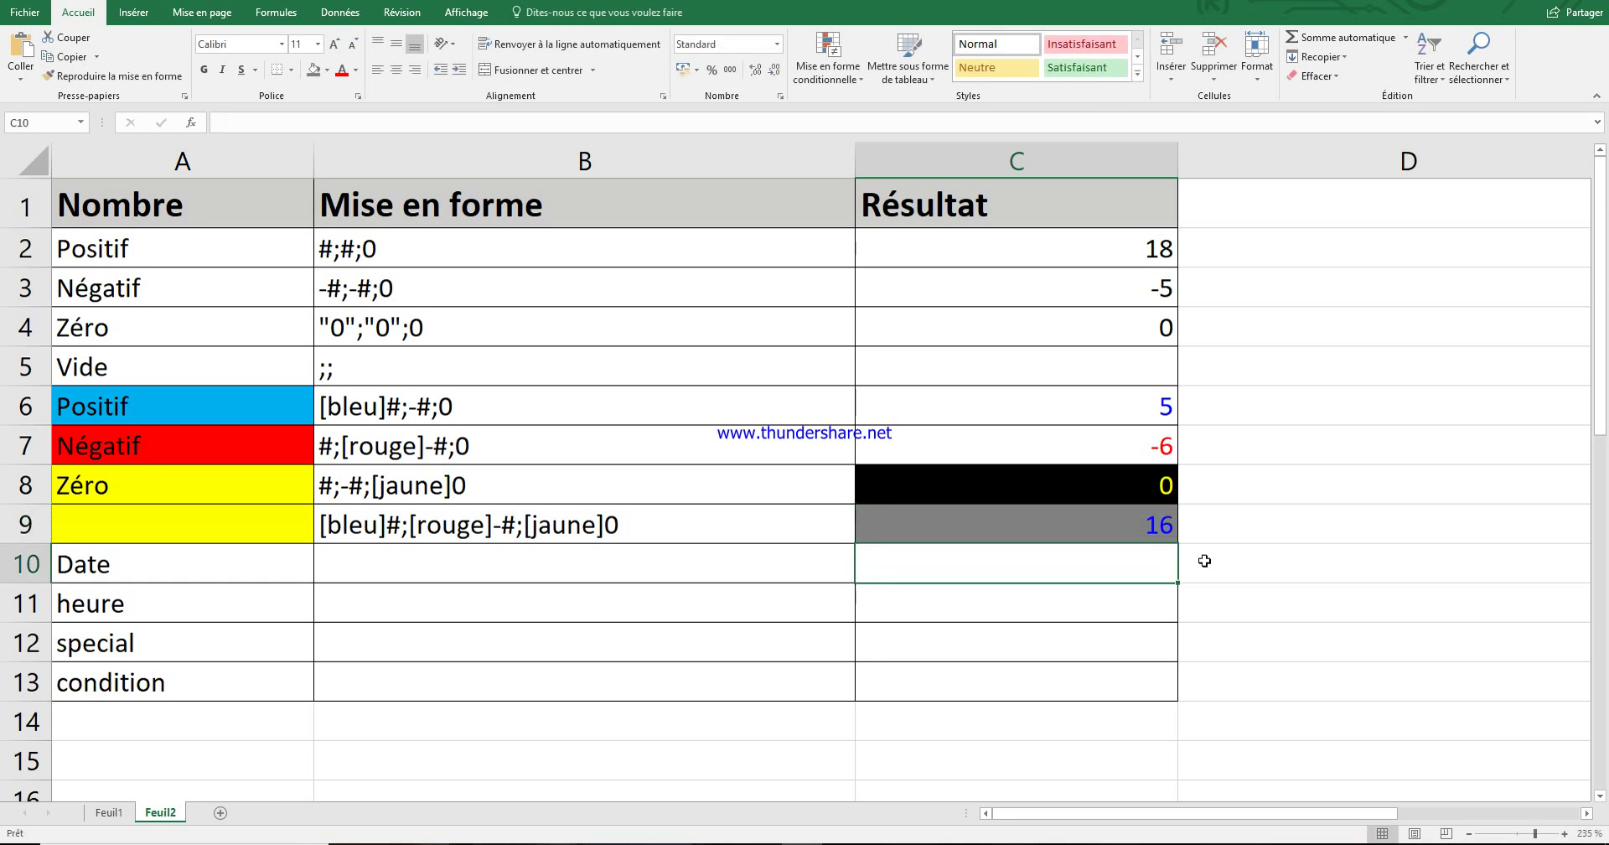
# - Test the combined colour format of cell C9 by entering 0, followed by -18
pyautogui.click(1122, 522)
pyautogui.write('0')
pyautogui.press('Return')
pyautogui.click(1123, 521)
pyautogui.write('-')
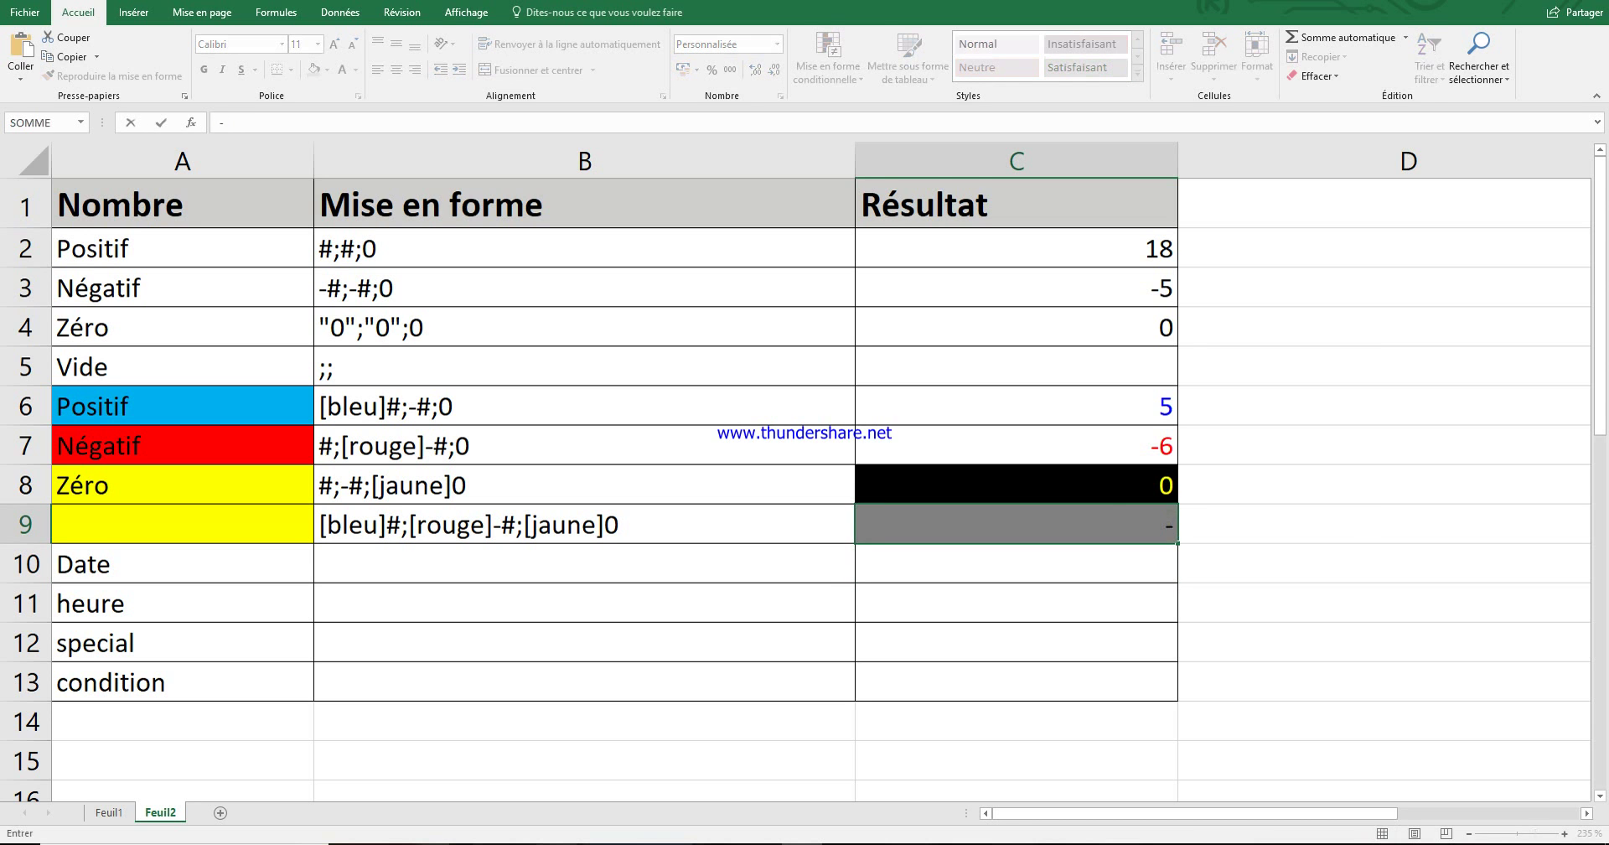
pyautogui.write('18')
pyautogui.press('Return')
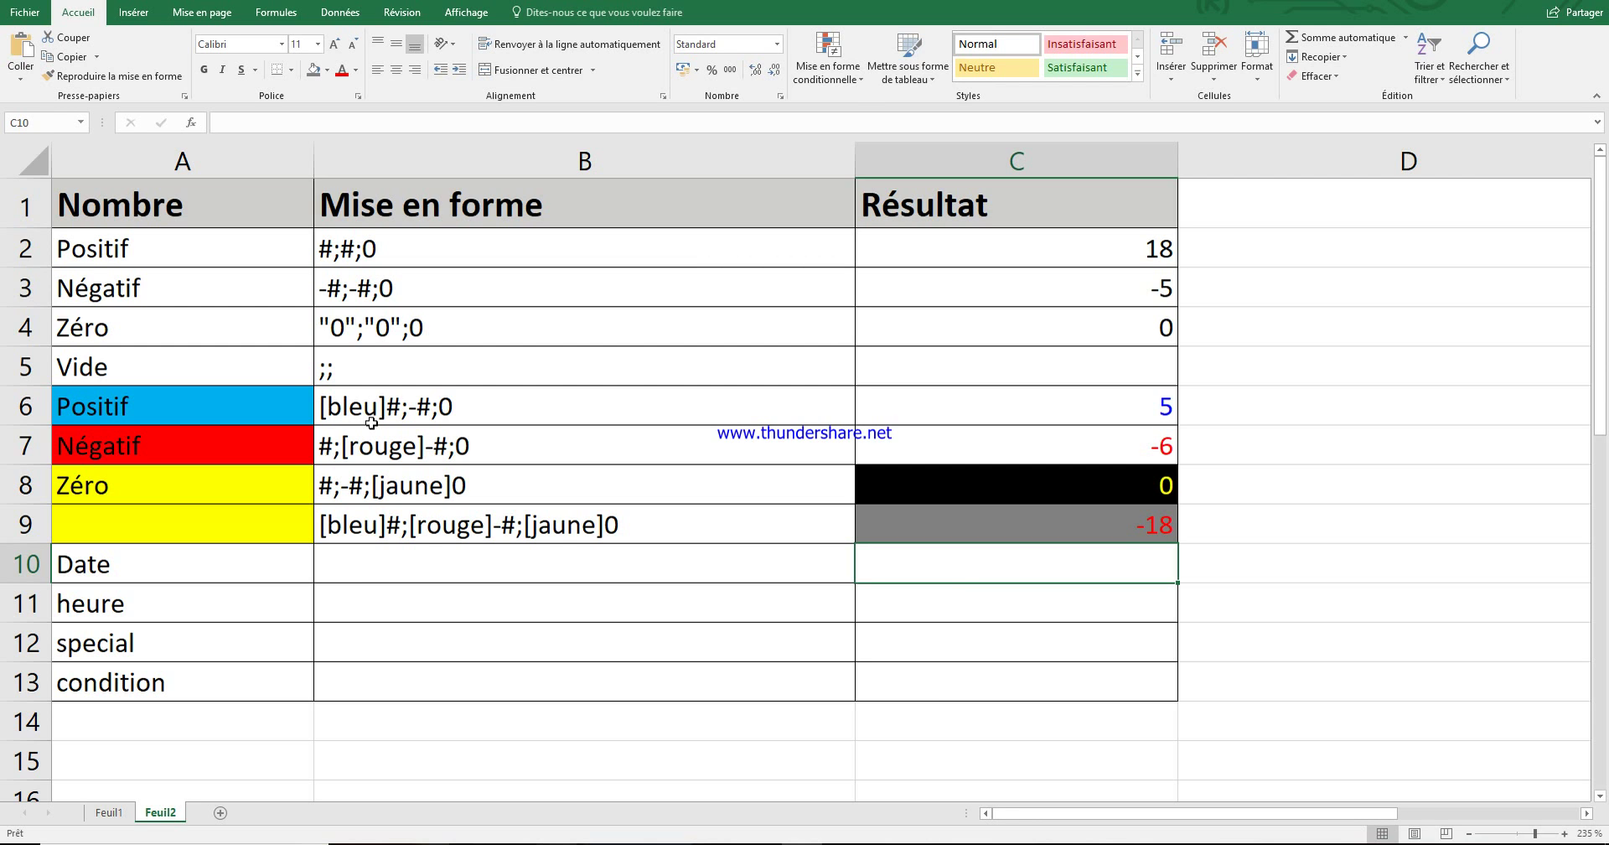
# - Examine the available Date number format types for cell B10 in the cell format settings
pyautogui.click(360, 561)
pyautogui.moveTo(525, 578); pyautogui.dragTo(1039, 585)
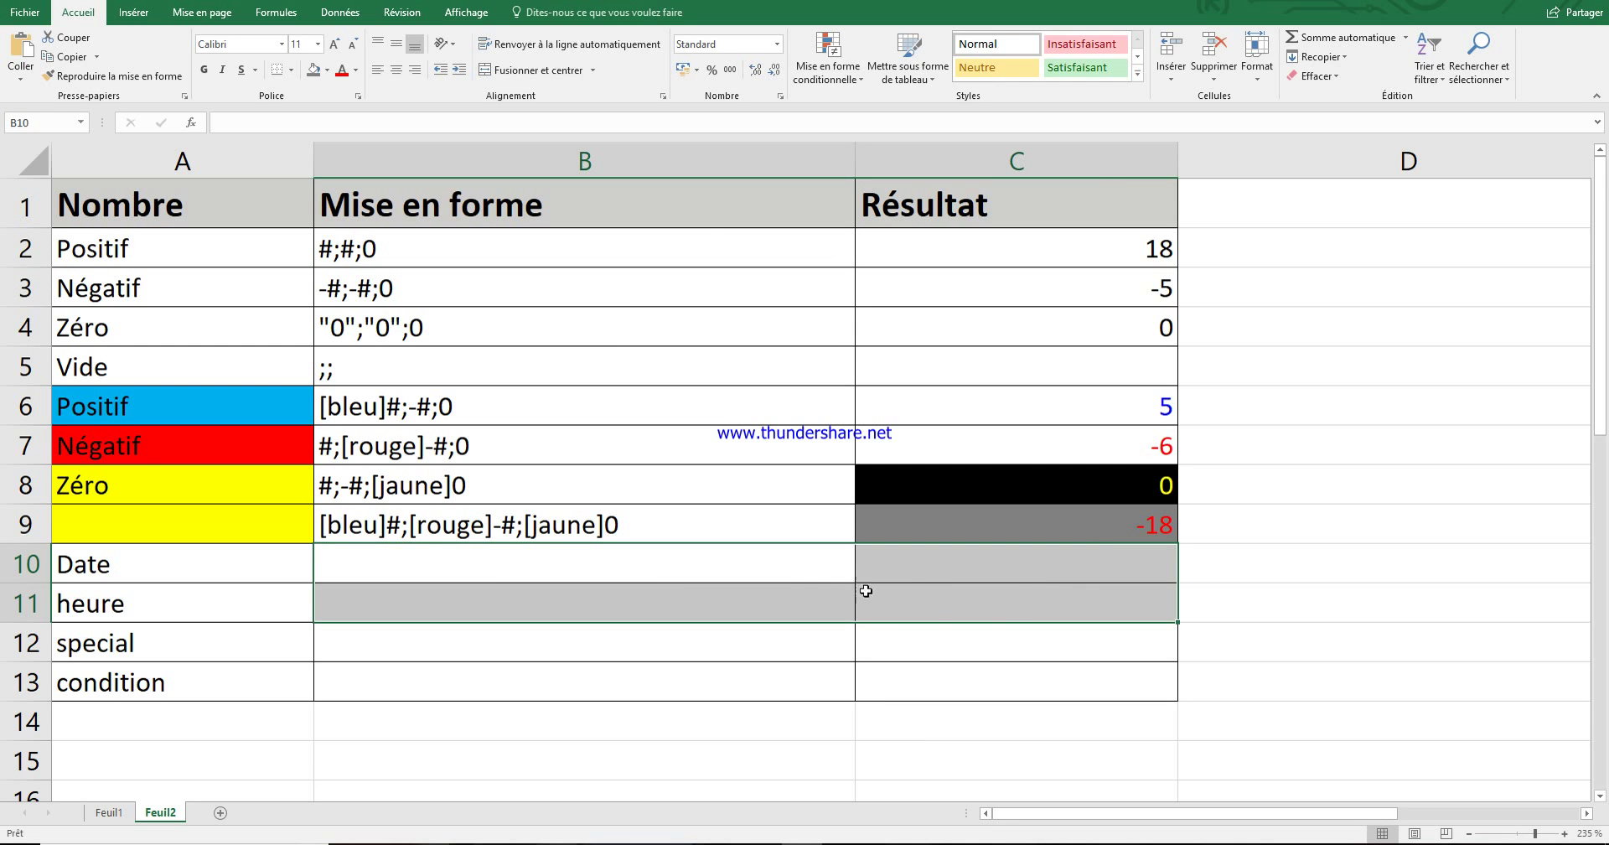
pyautogui.click(781, 578)
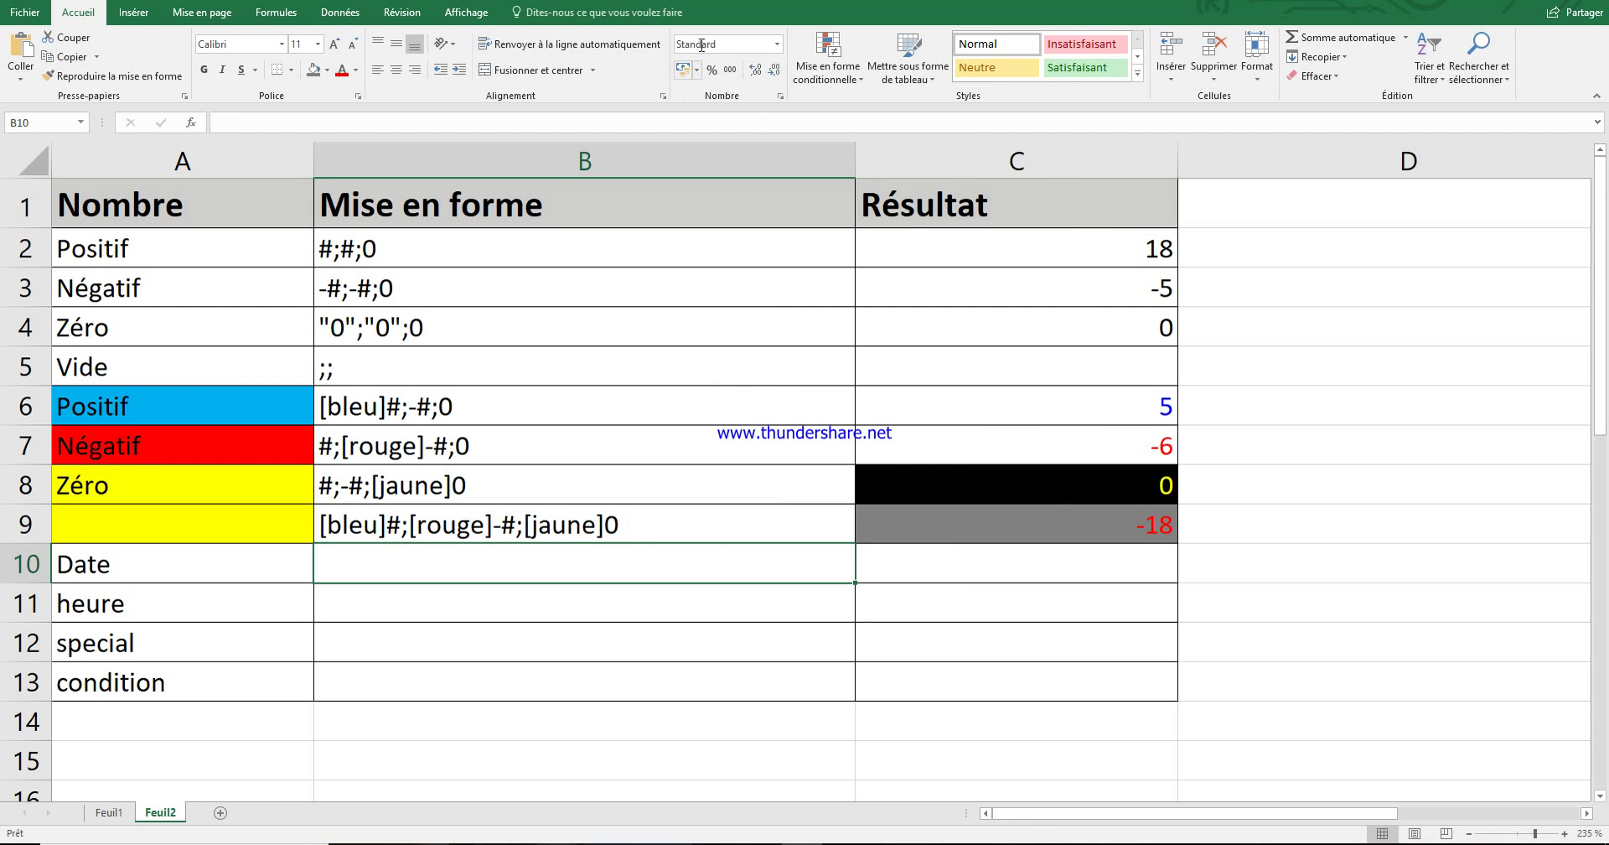
pyautogui.click(781, 97)
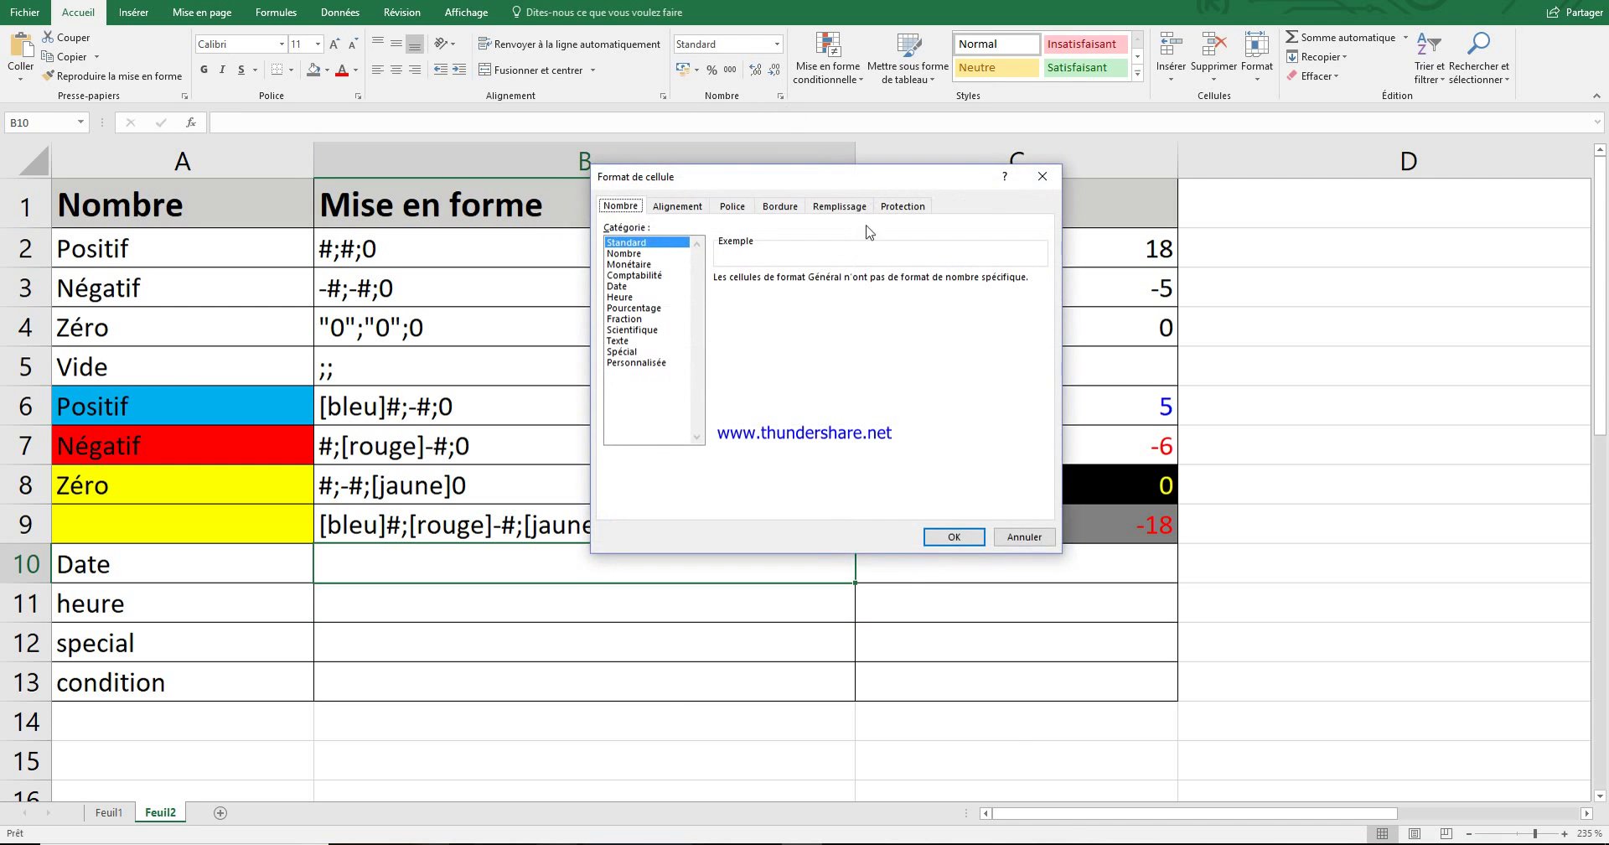
pyautogui.click(1018, 532)
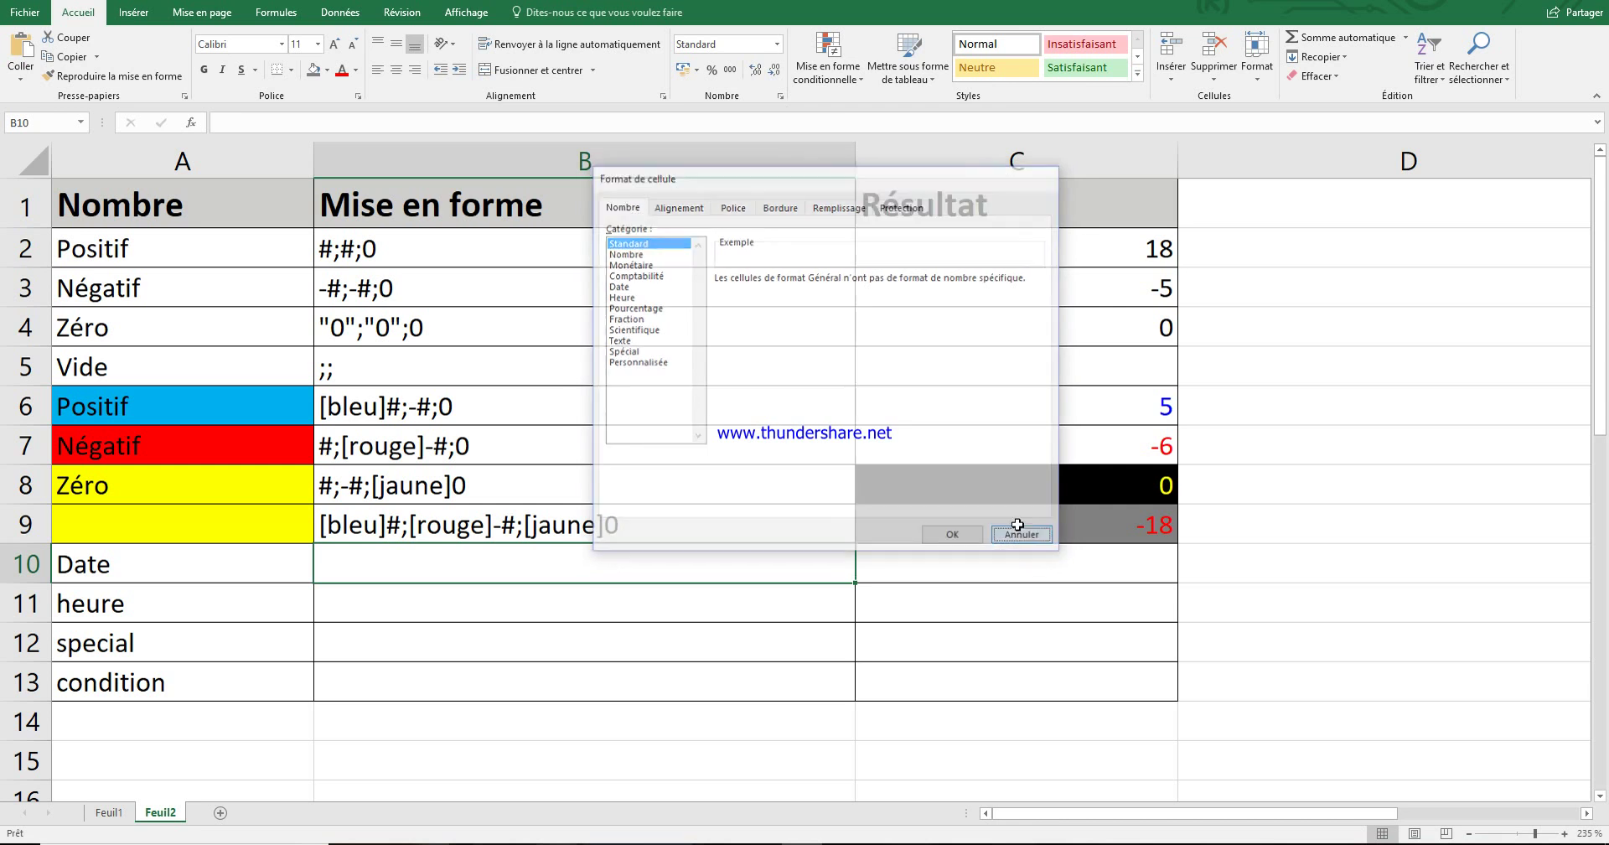
pyautogui.click(777, 44)
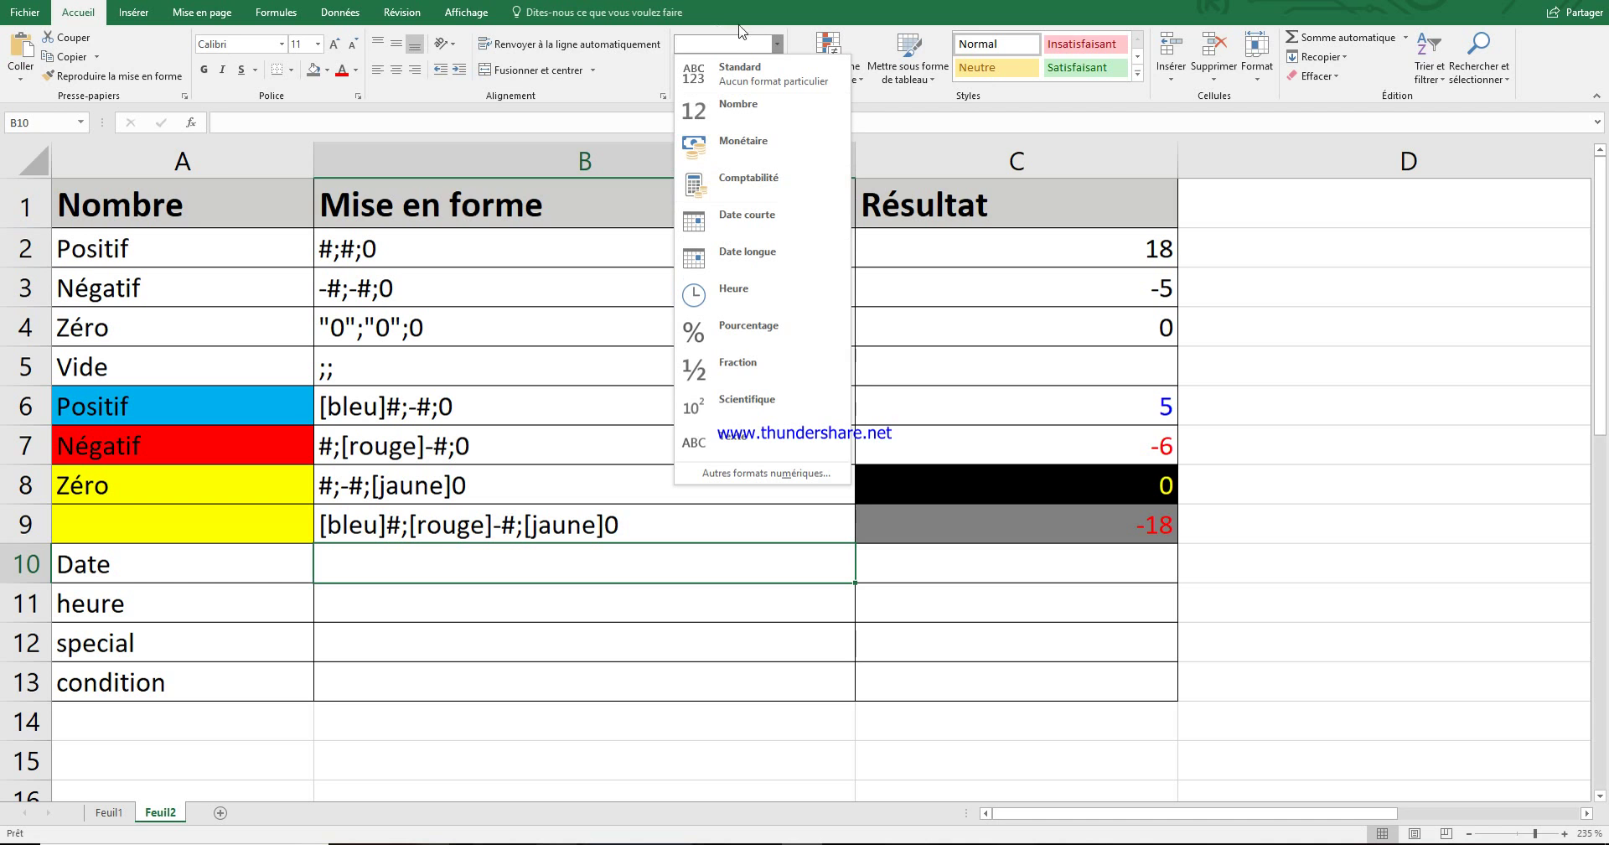
pyautogui.click(809, 473)
pyautogui.click(627, 287)
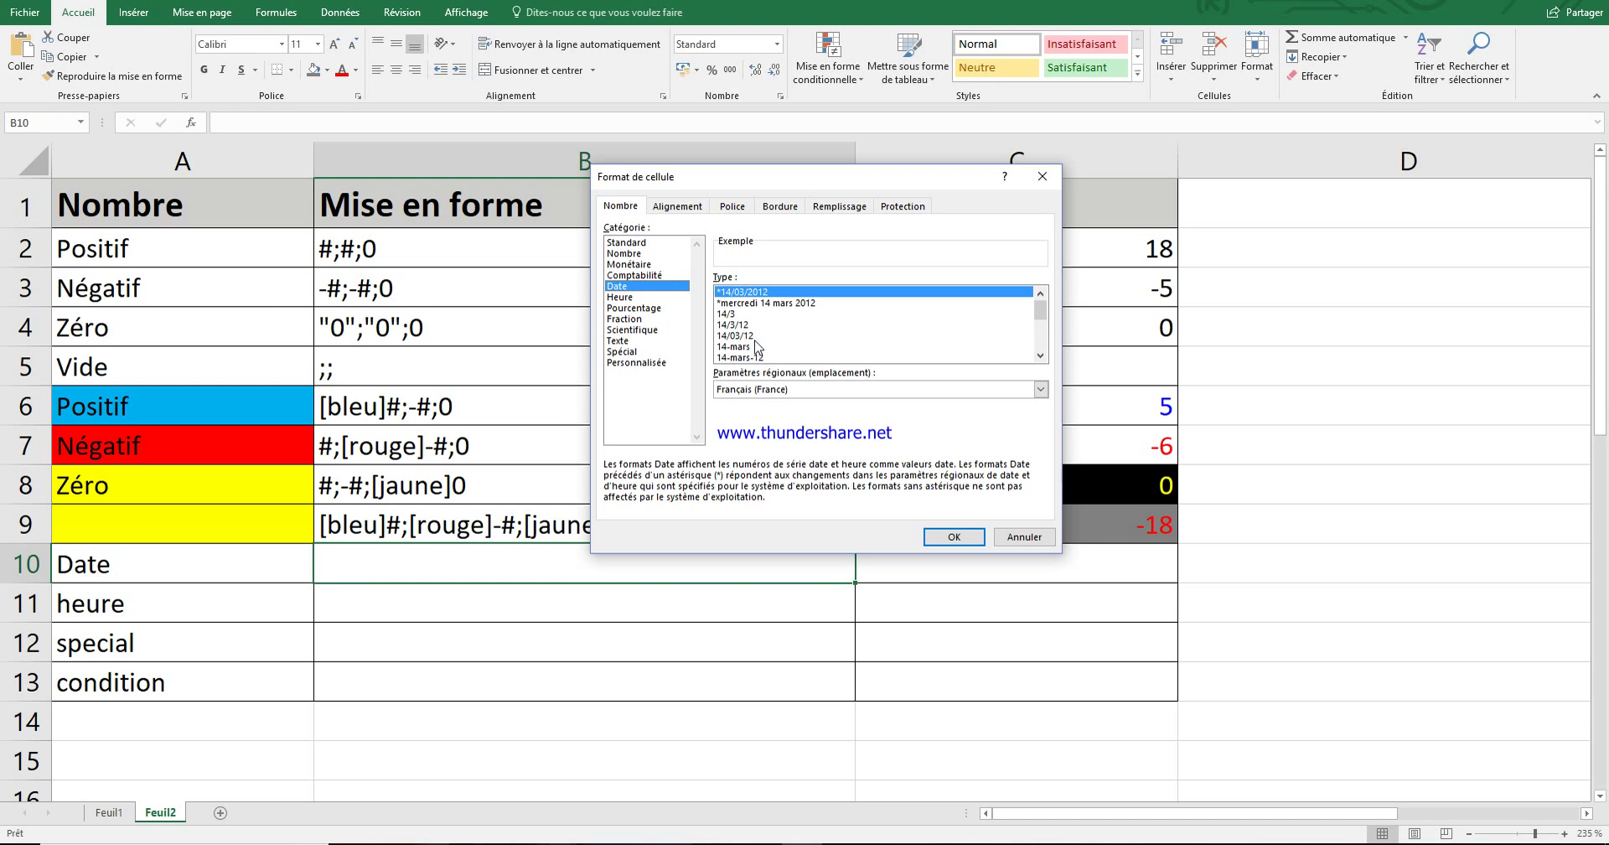
pyautogui.moveTo(1040, 312); pyautogui.dragTo(1040, 324)
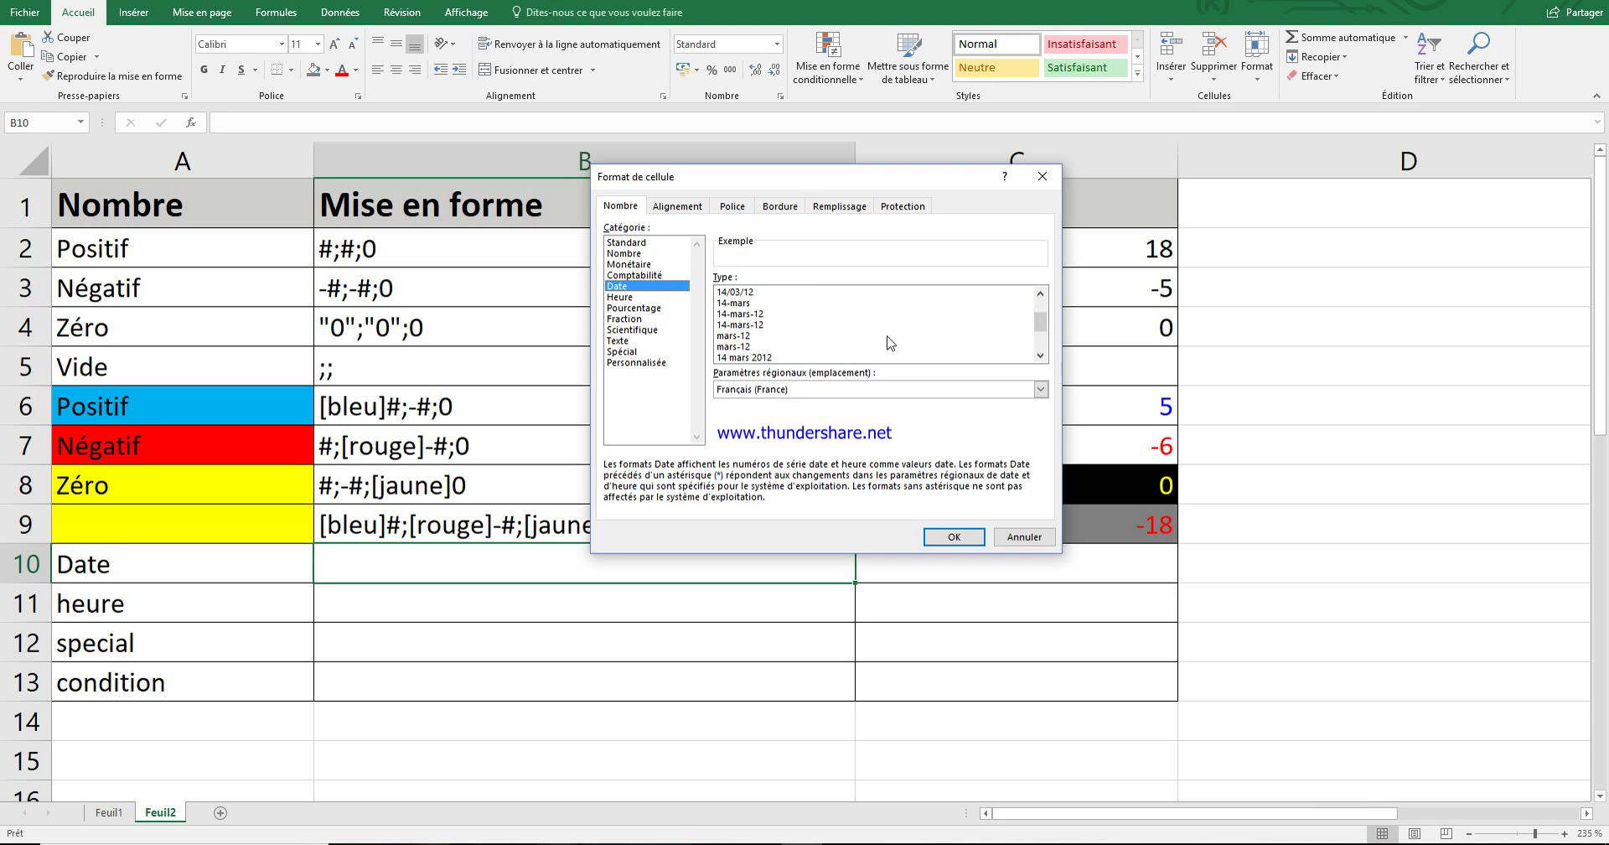
pyautogui.moveTo(1039, 328); pyautogui.dragTo(1040, 345)
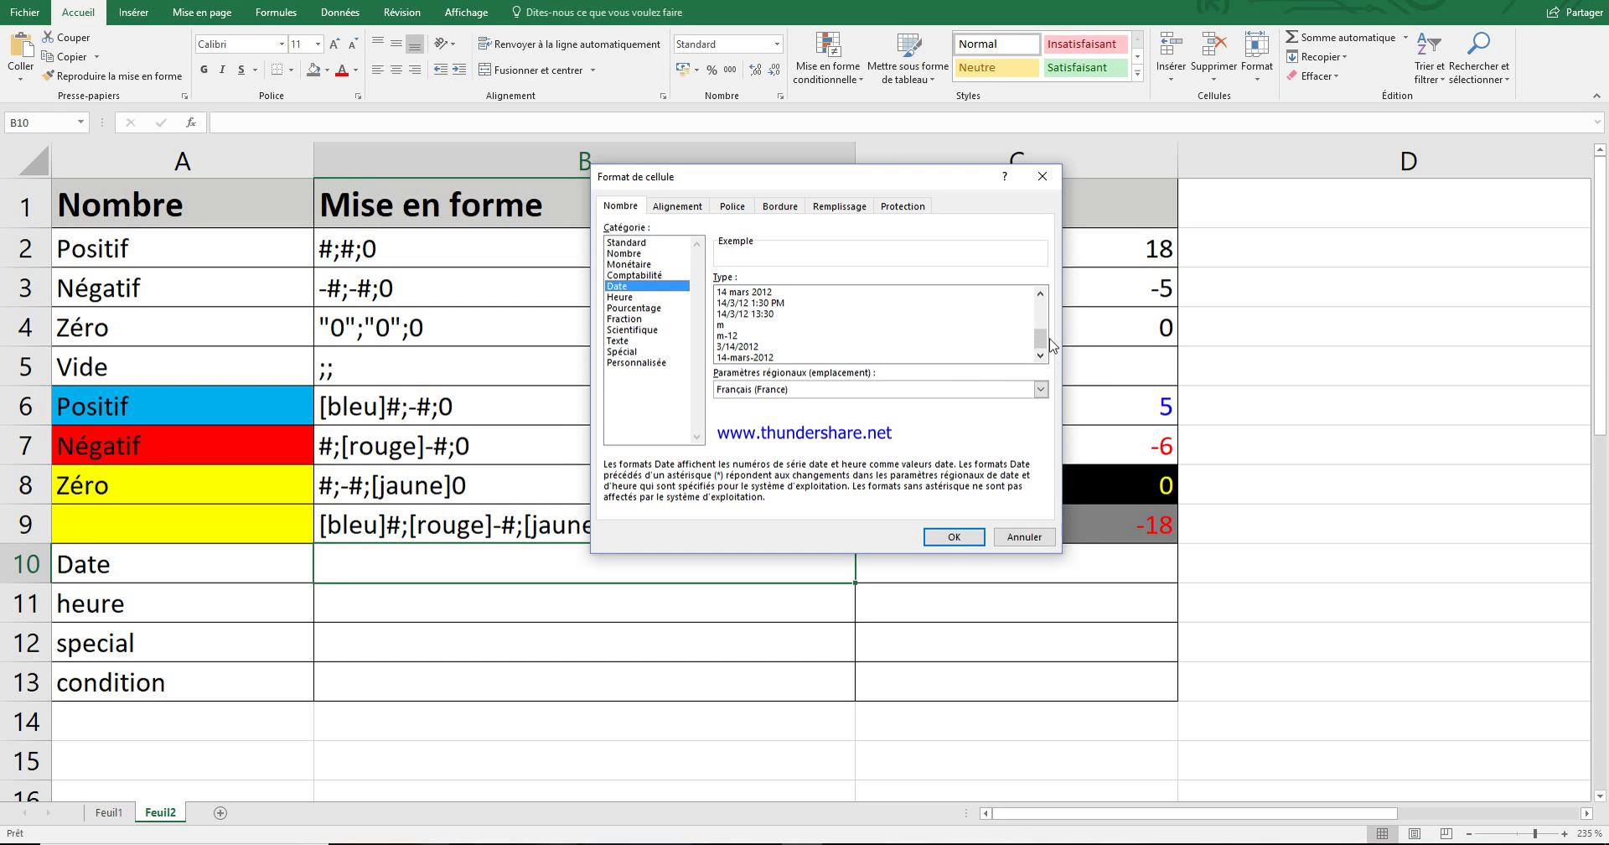
pyautogui.moveTo(1040, 342); pyautogui.dragTo(1041, 344)
# - Compare the Spécial and Date categories with their corresponding codes in the Personnalisée category
pyautogui.click(666, 352)
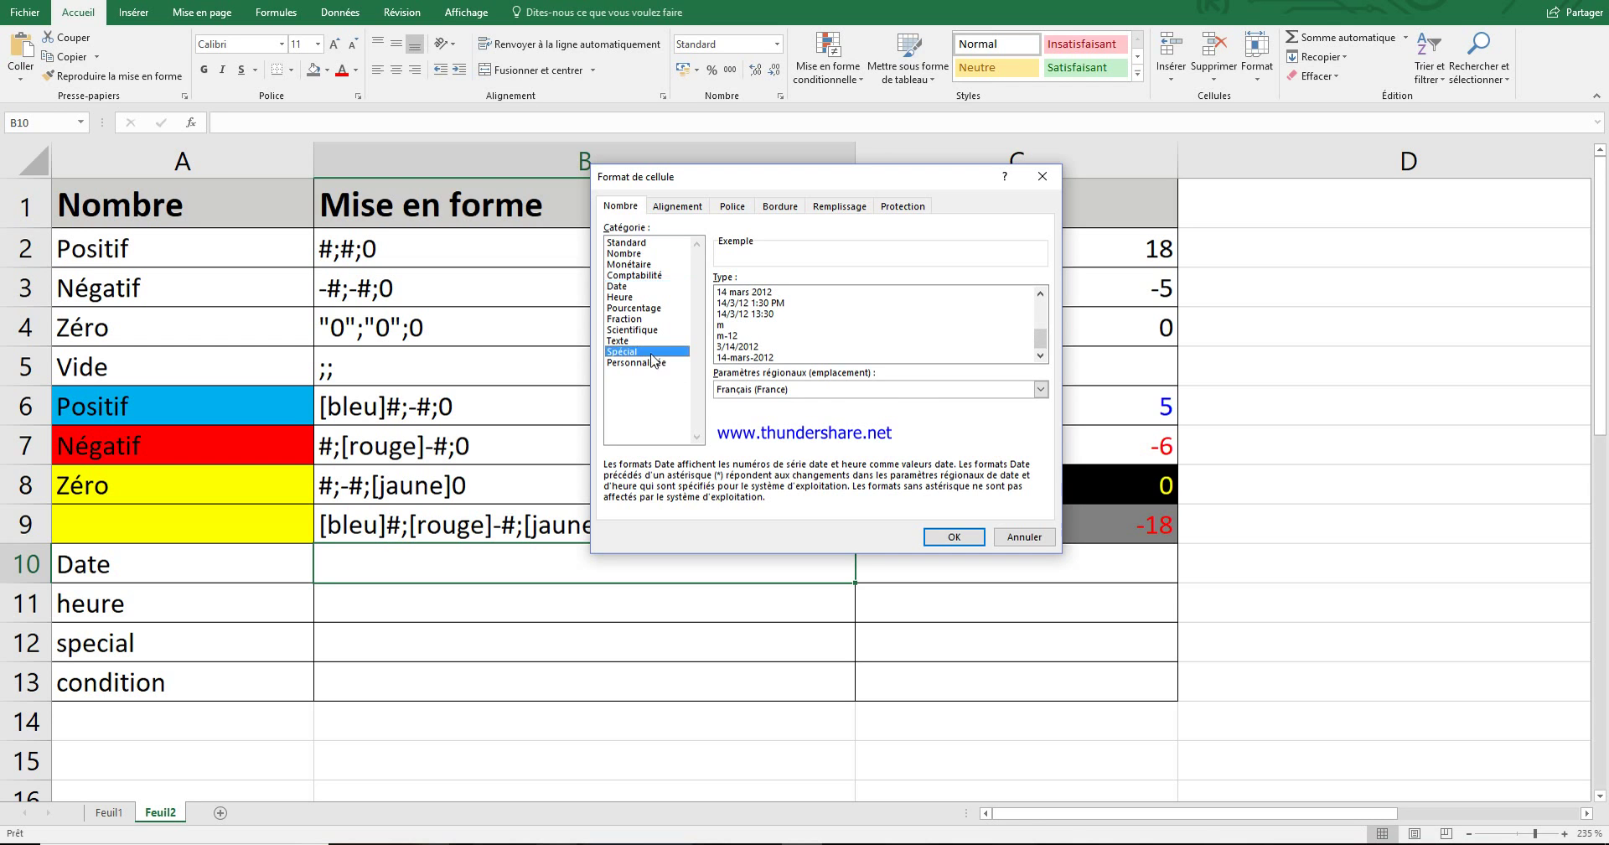
pyautogui.click(653, 363)
pyautogui.moveTo(787, 292); pyautogui.dragTo(696, 289)
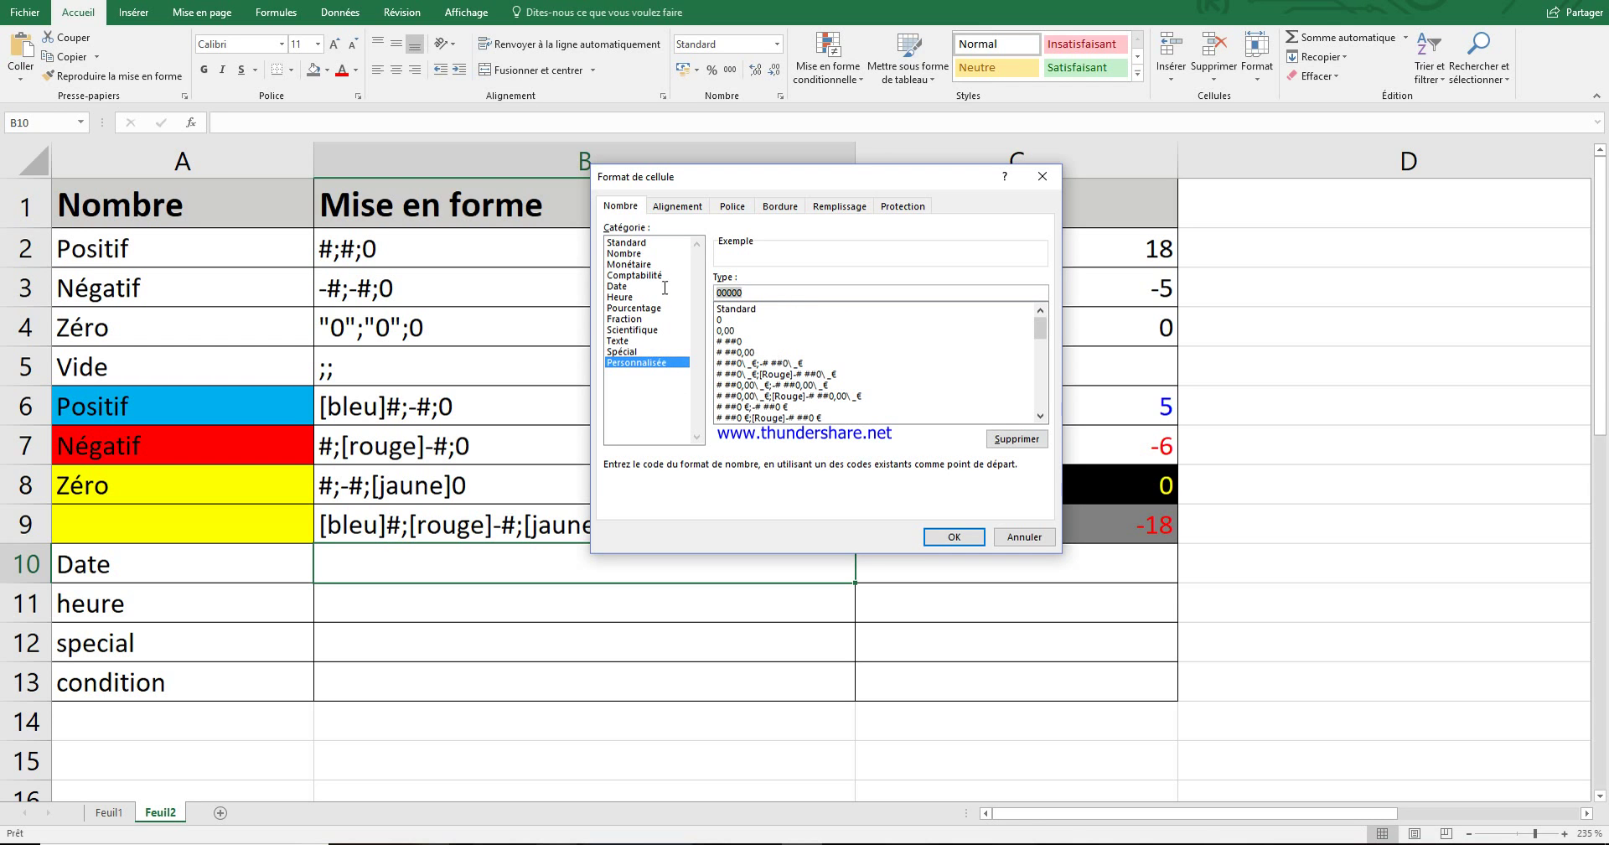
pyautogui.click(622, 286)
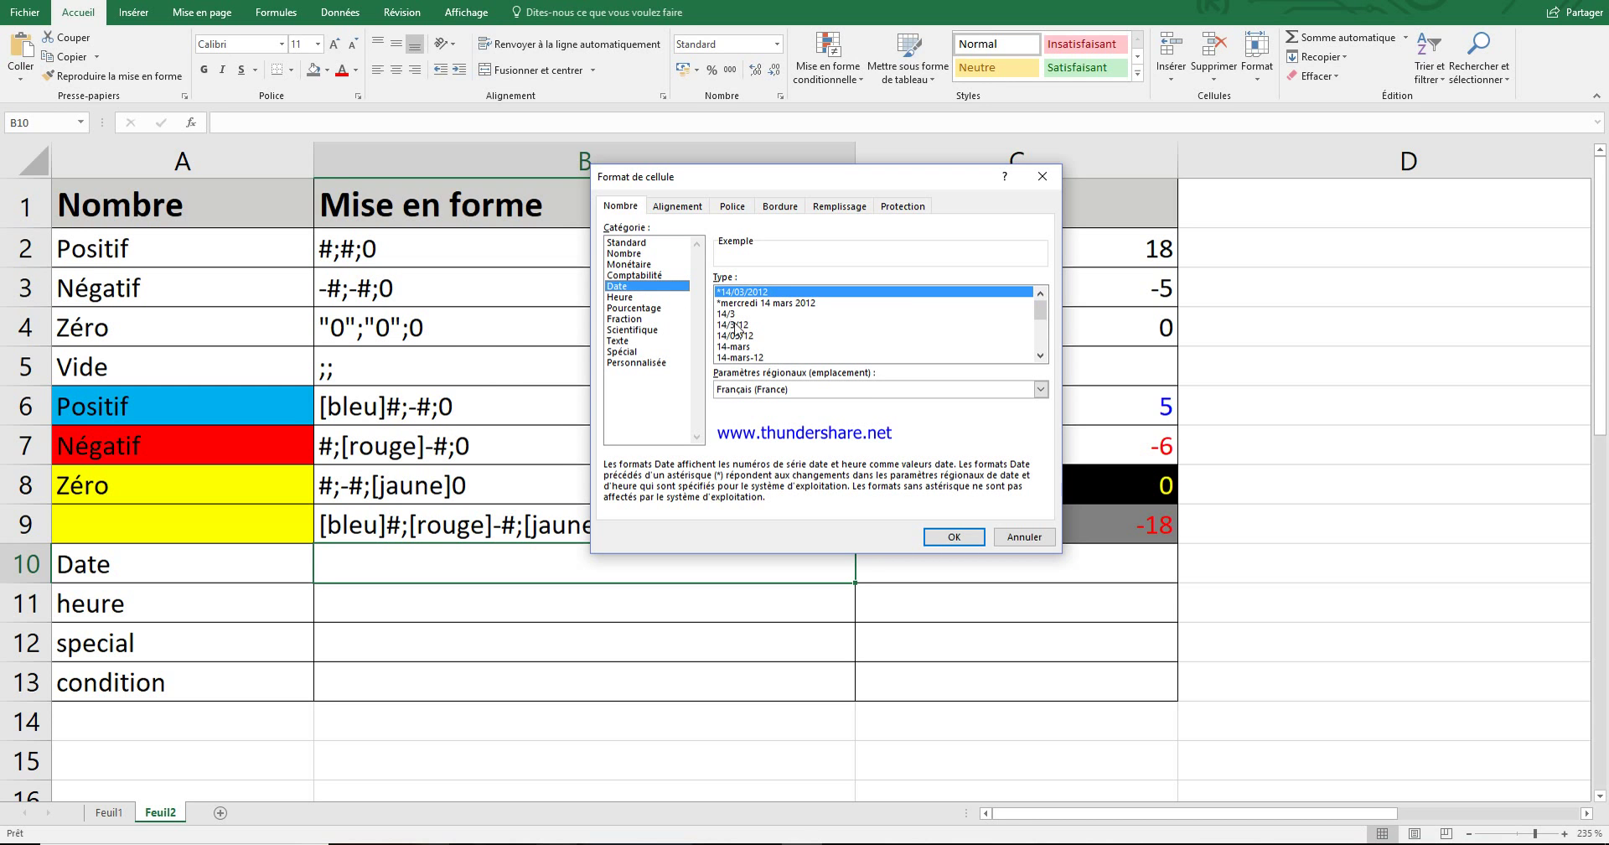
pyautogui.click(680, 365)
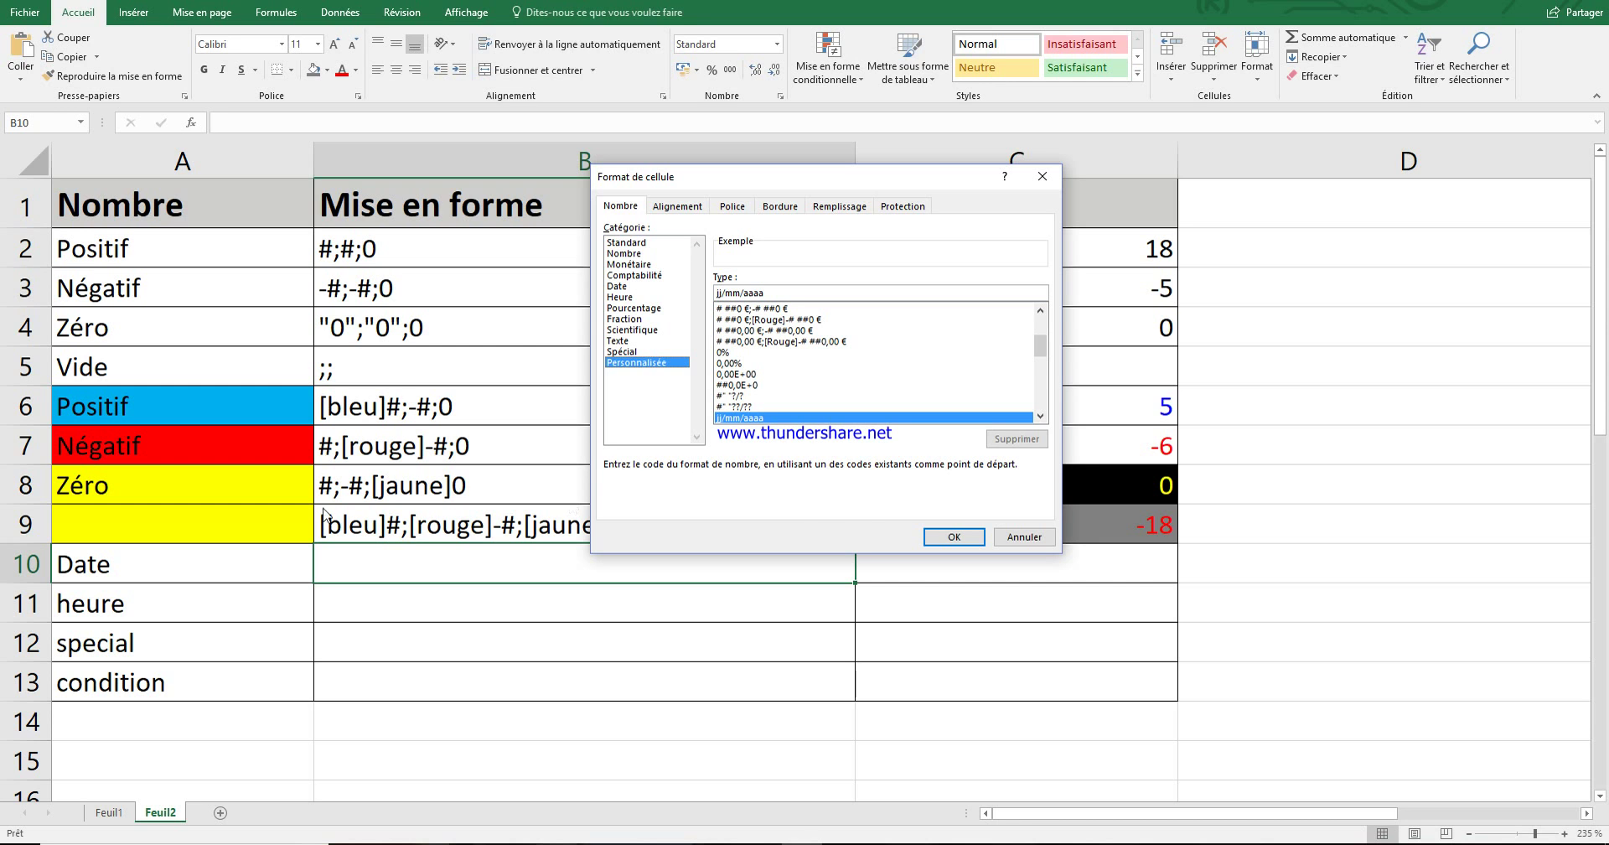
# - Examine the Heure format types and their custom code, and leave the format settings without applying anything
pyautogui.click(631, 297)
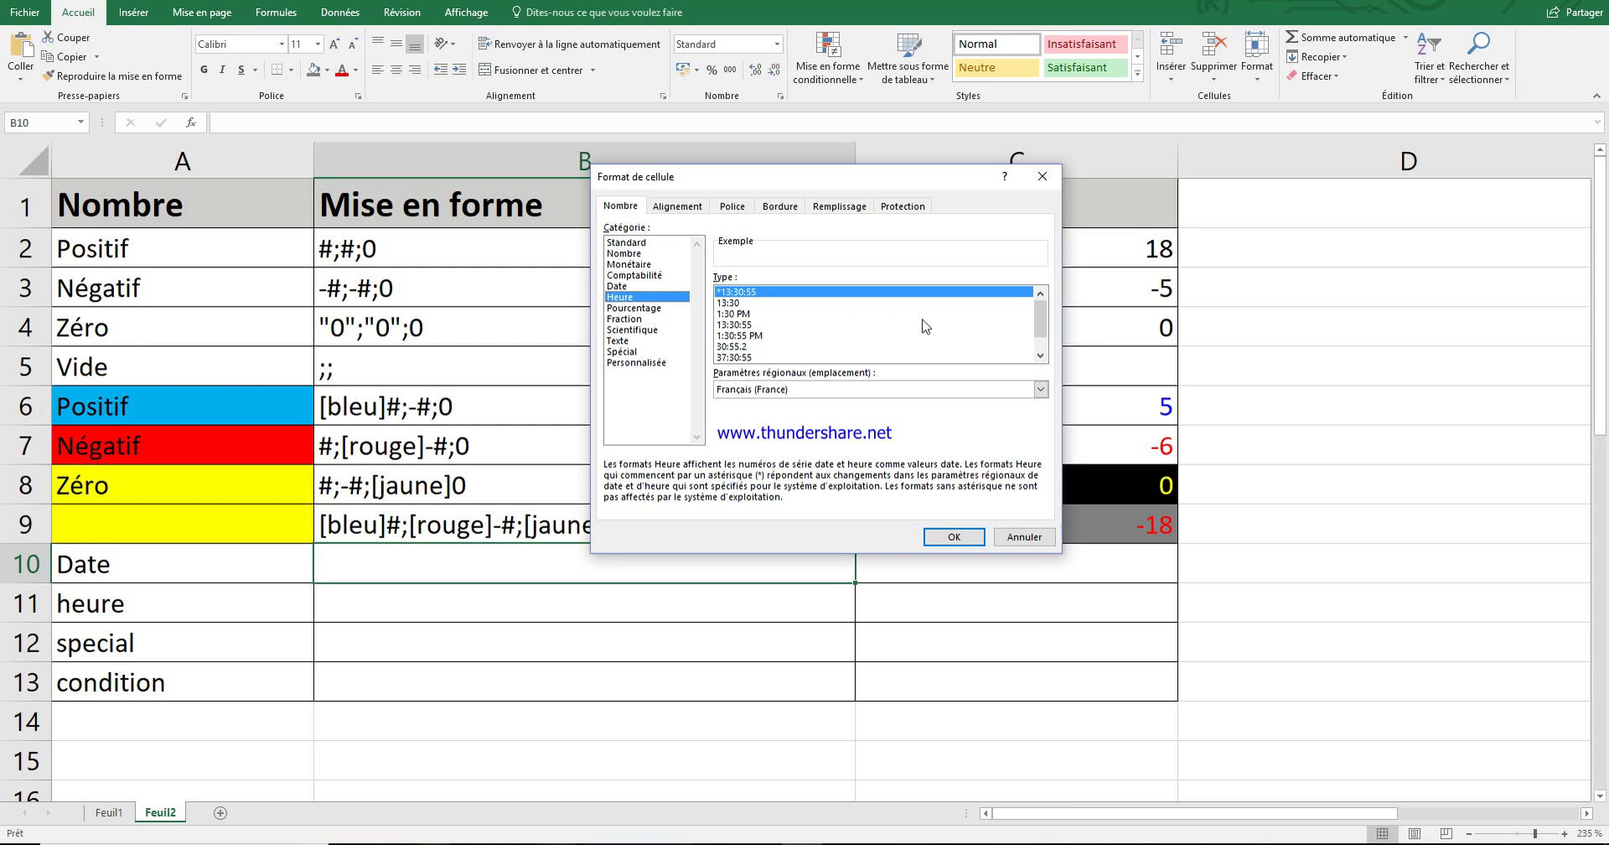
pyautogui.moveTo(1040, 324); pyautogui.dragTo(1037, 350)
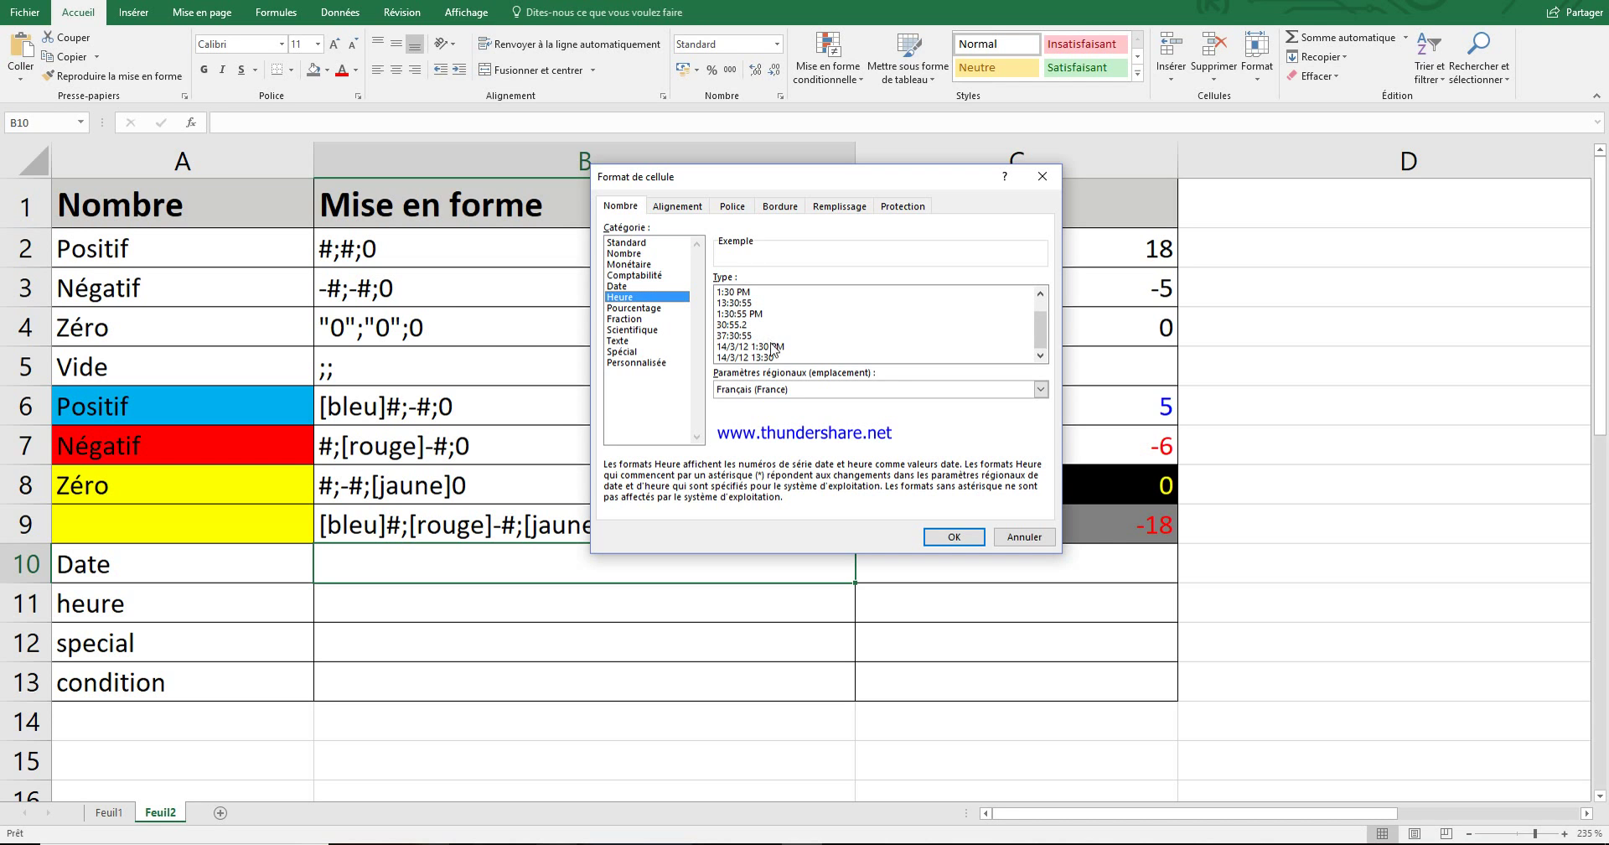
pyautogui.click(664, 362)
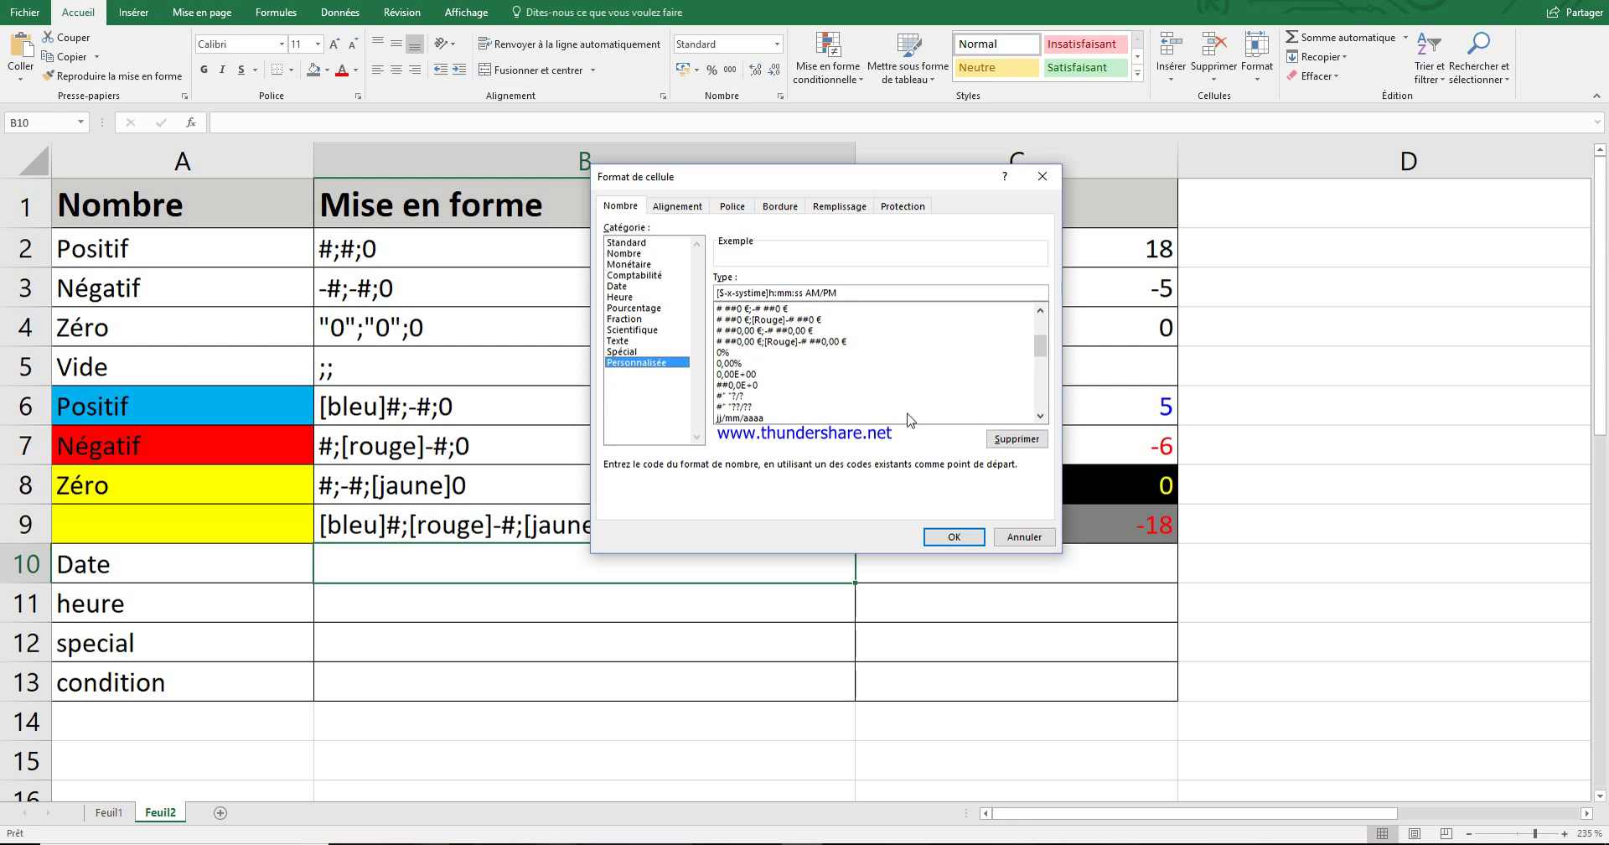
pyautogui.click(1024, 537)
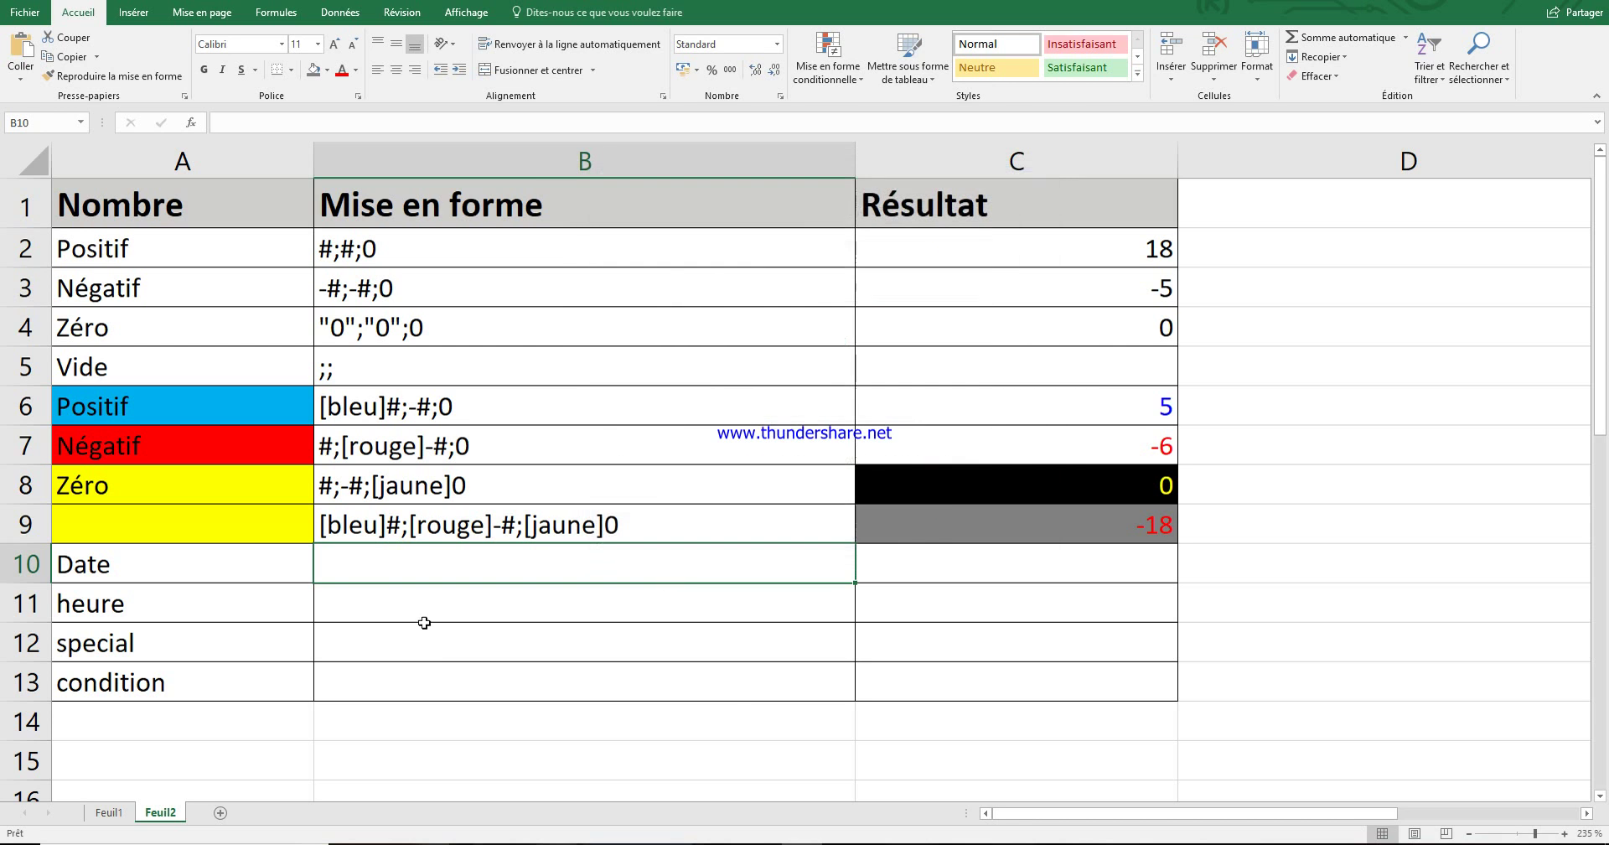
# - Apply the Monétaire number format to cell C12 and enter 5 in it
pyautogui.click(440, 647)
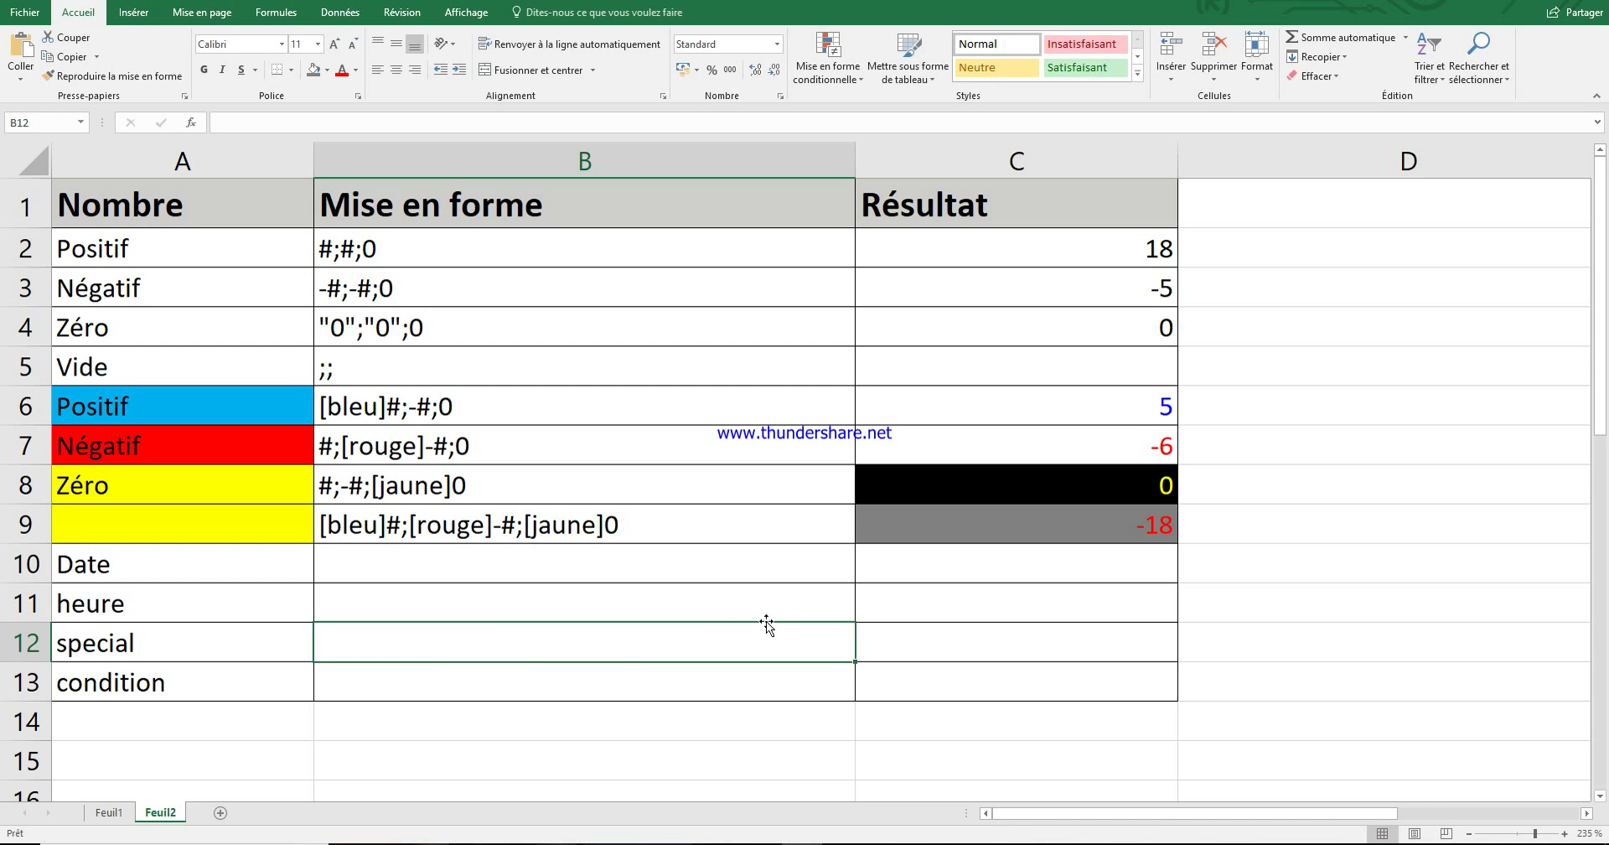
pyautogui.click(1097, 643)
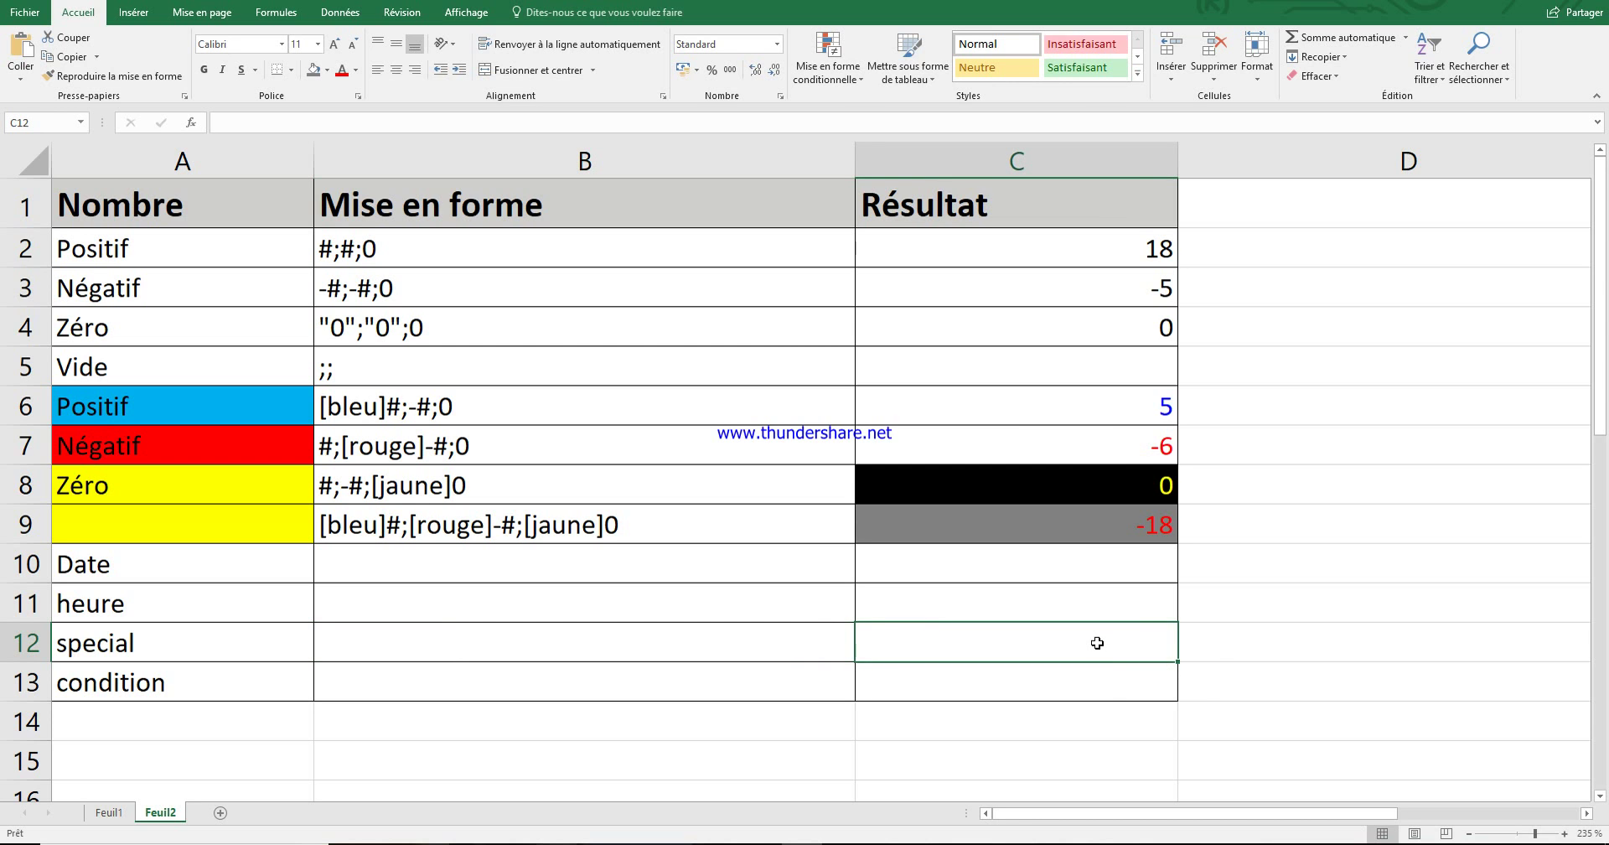
pyautogui.write('5')
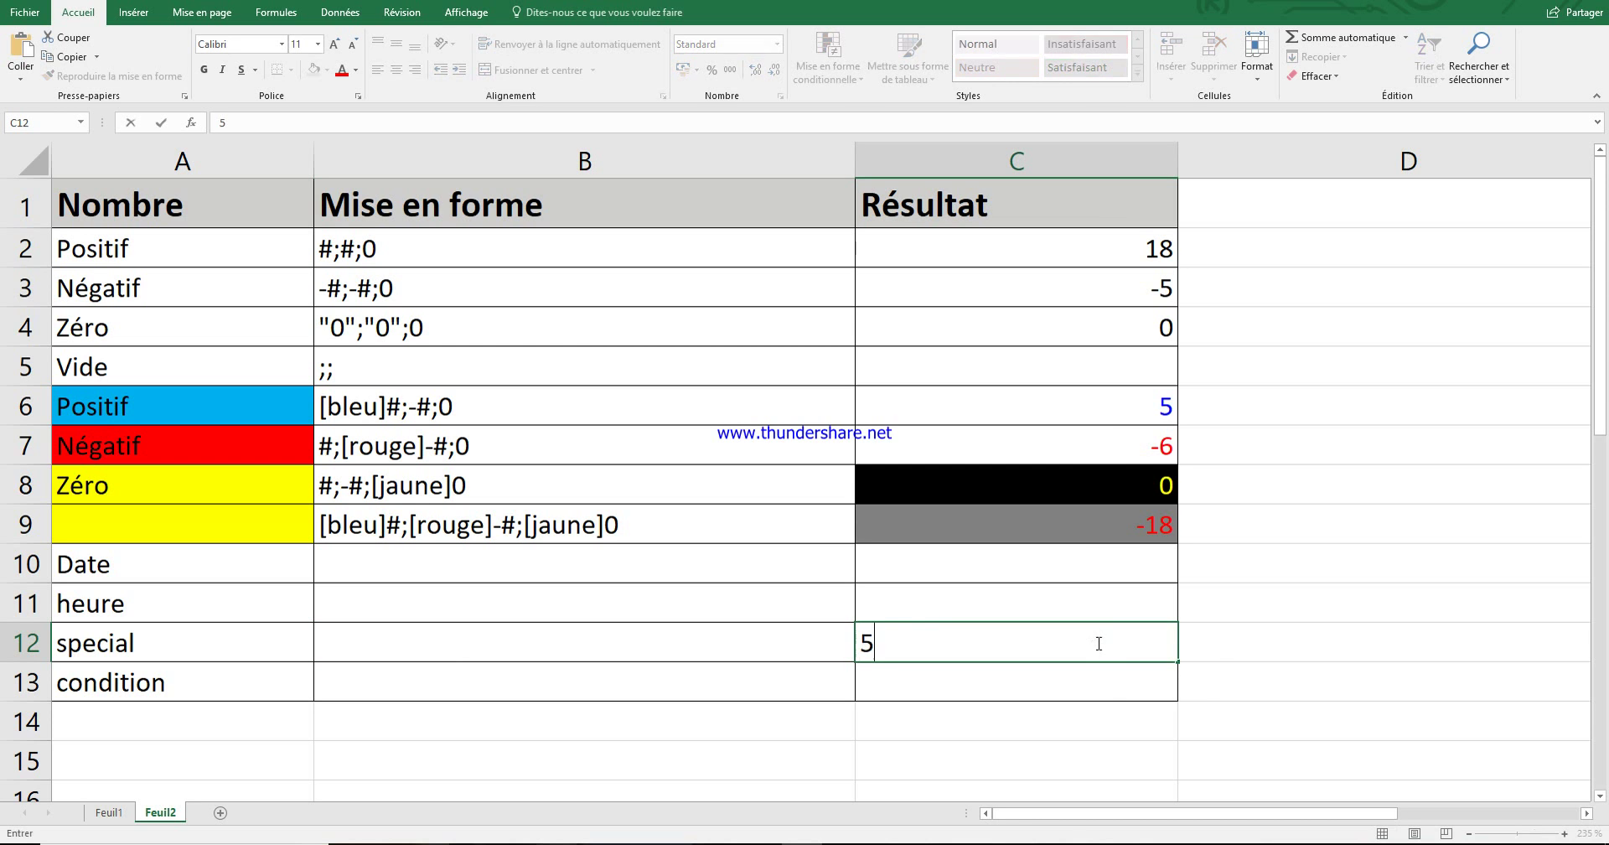
pyautogui.press('Escape')
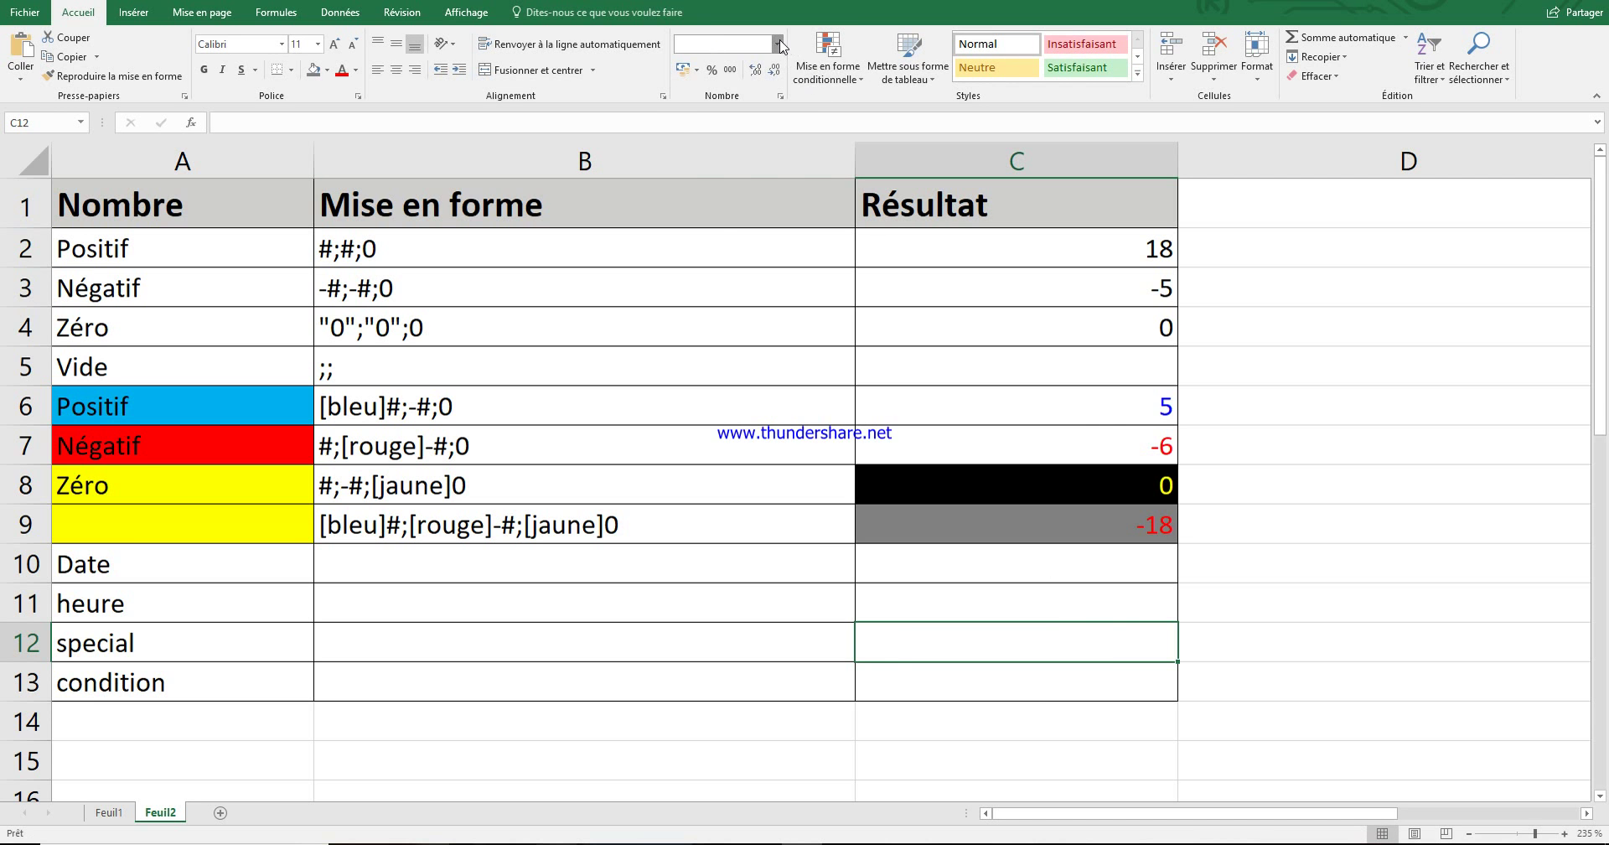
pyautogui.click(777, 44)
pyautogui.click(776, 144)
pyautogui.write('95')
pyautogui.press('Return')
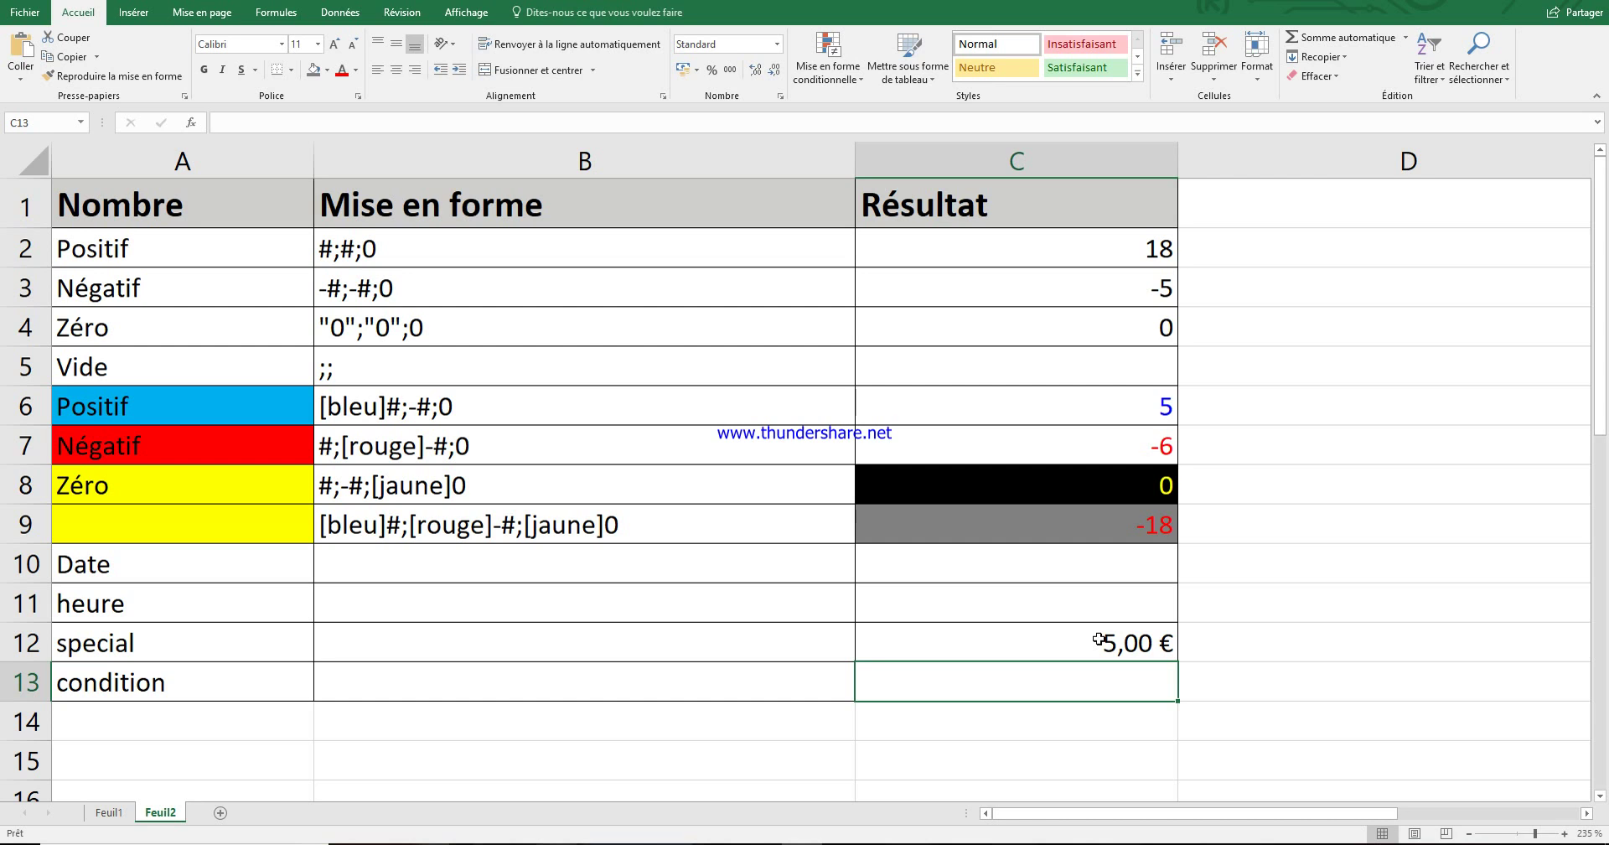
pyautogui.click(1099, 640)
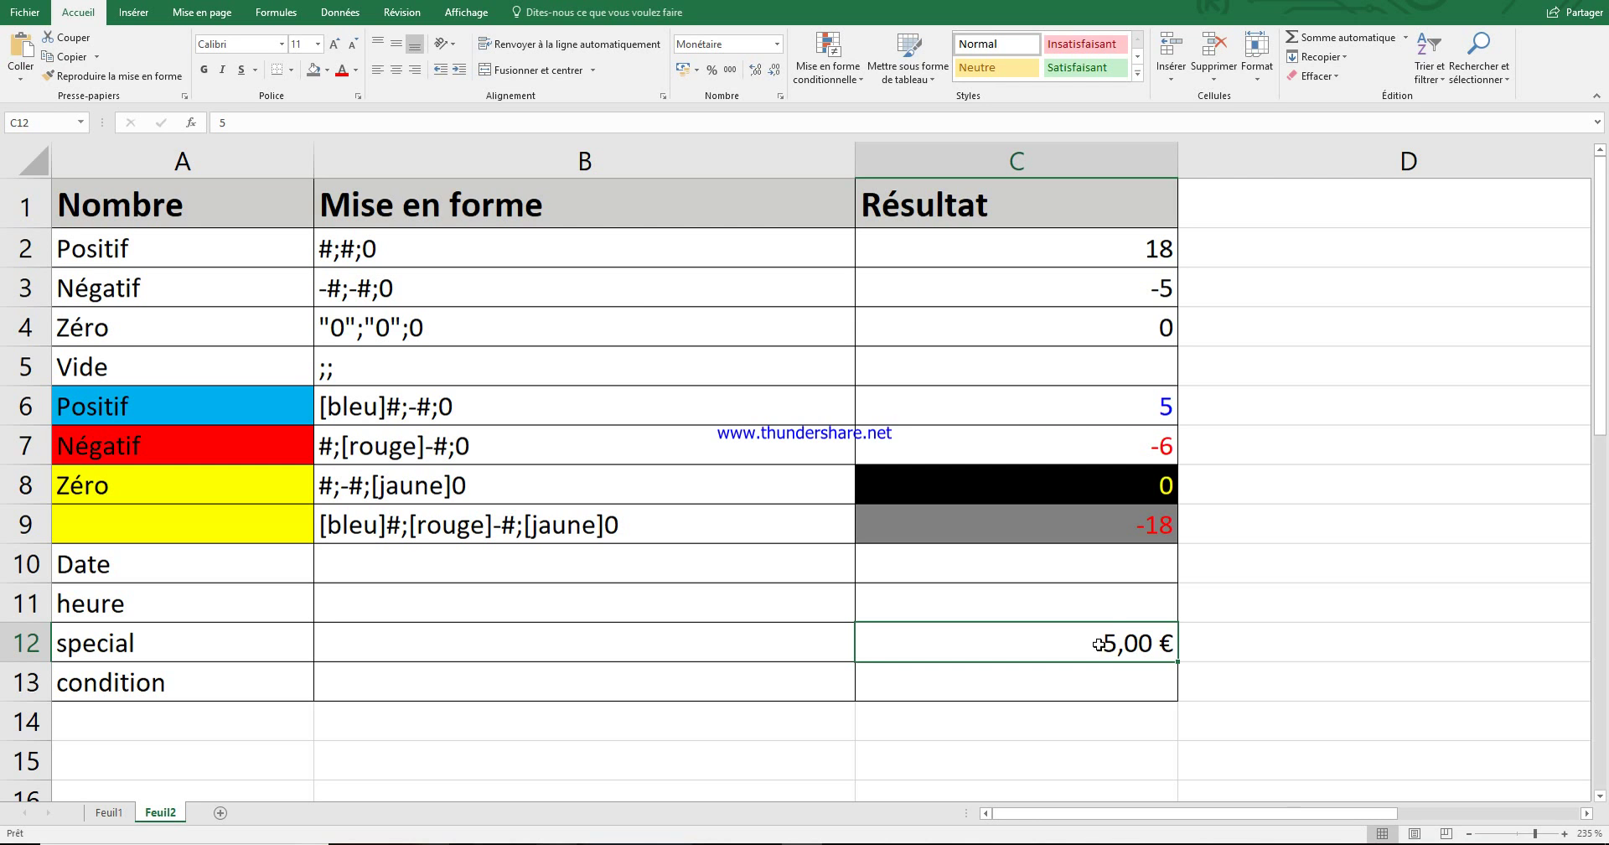
# - Enter the beginning of the special format code, 0" euro, as text in cell B12
pyautogui.click(596, 645)
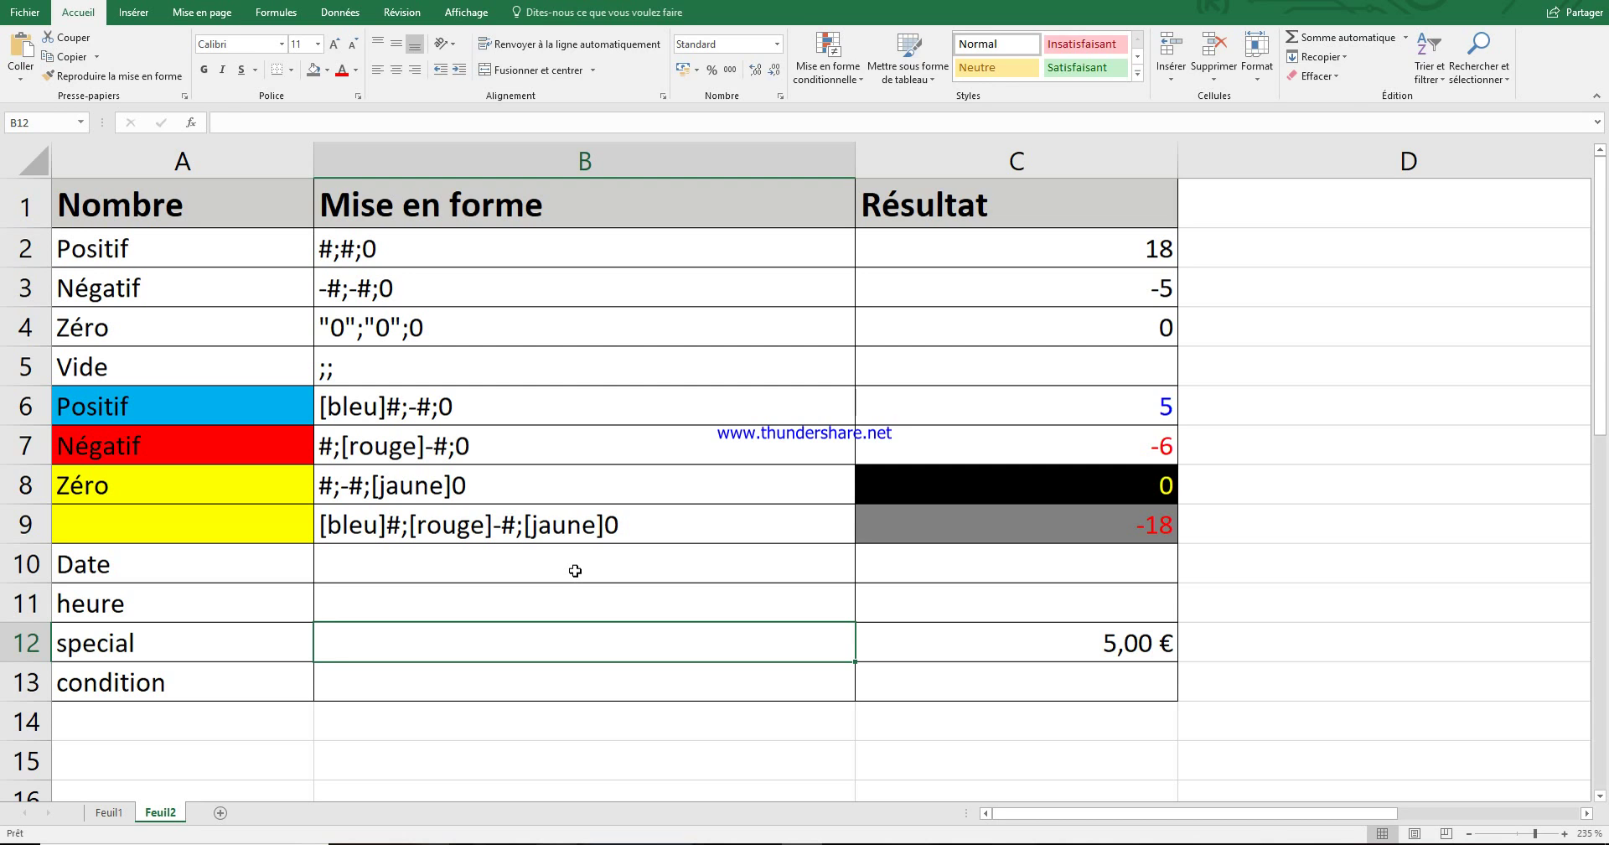
pyautogui.write('#')
pyautogui.press('BackSpace')
pyautogui.write('0')
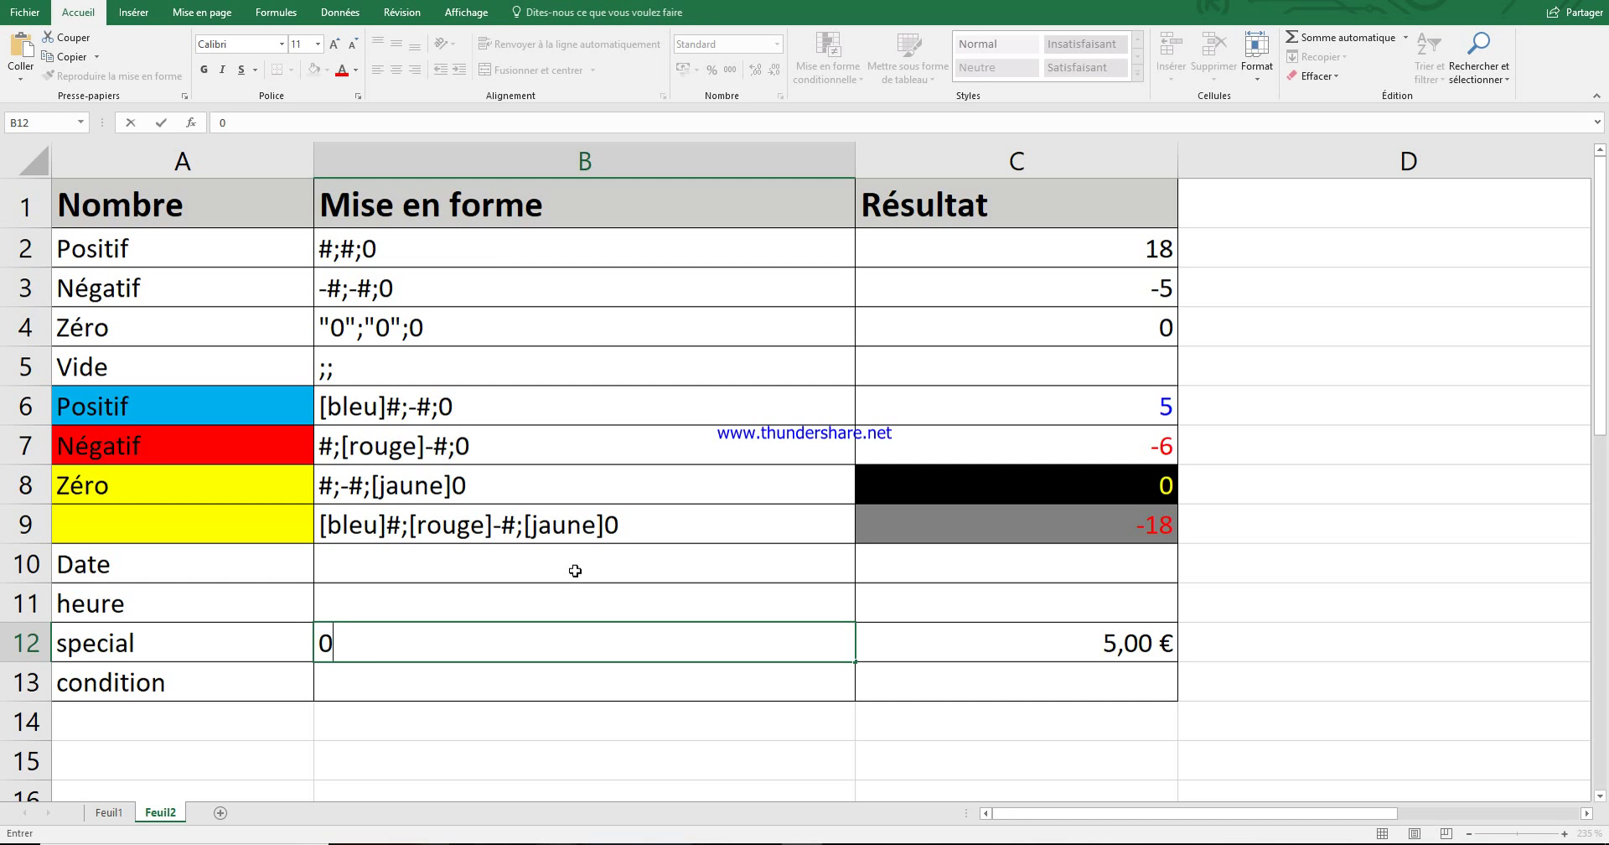
pyautogui.write('" euro')
pyautogui.press('Left')
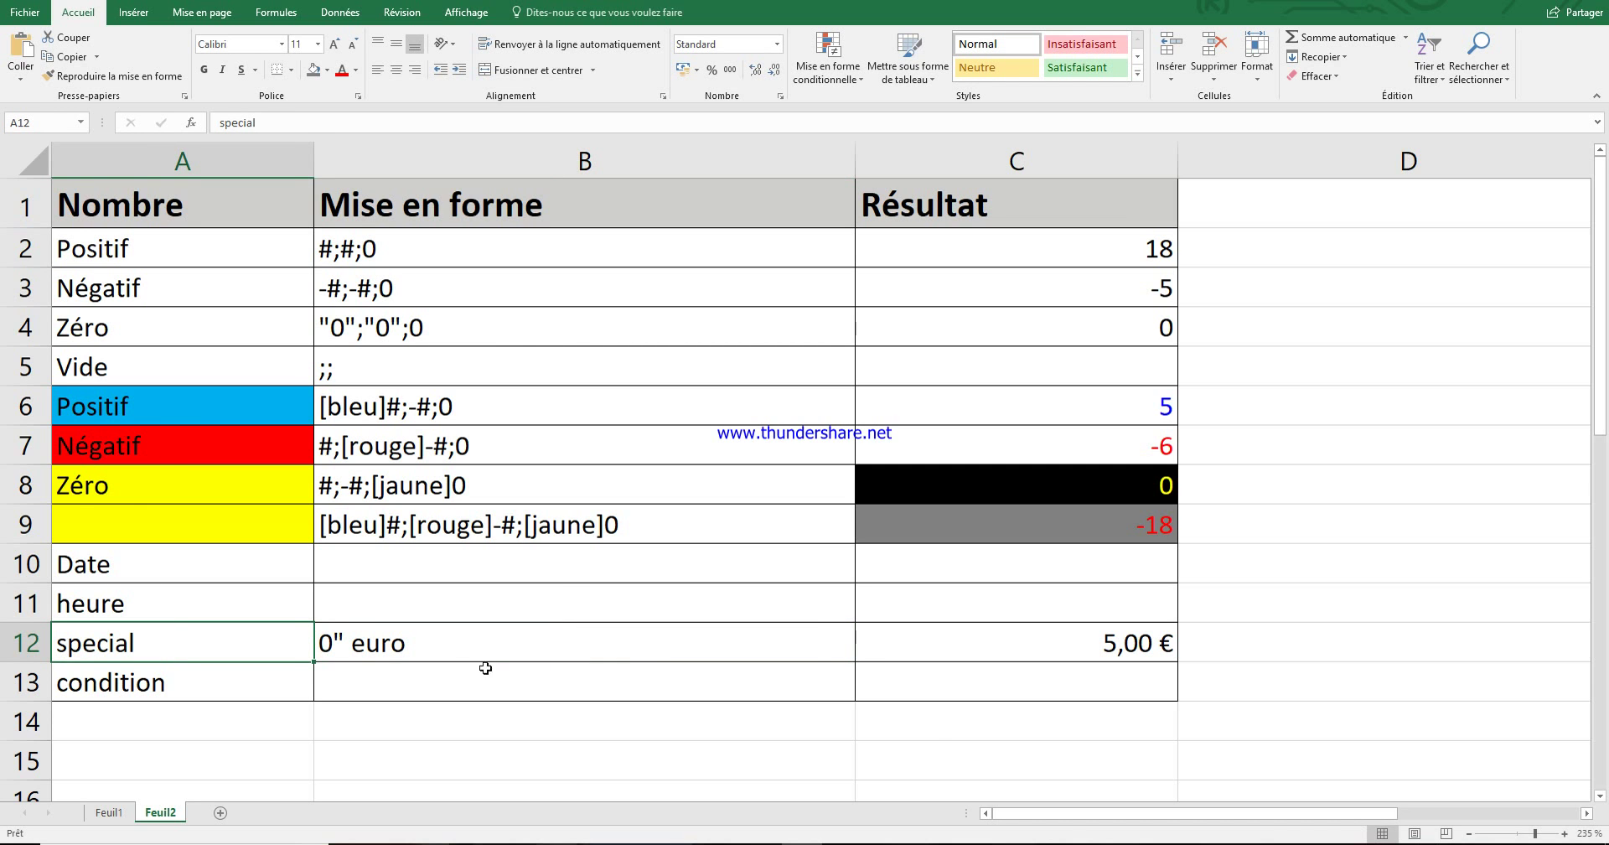
pyautogui.click(452, 649)
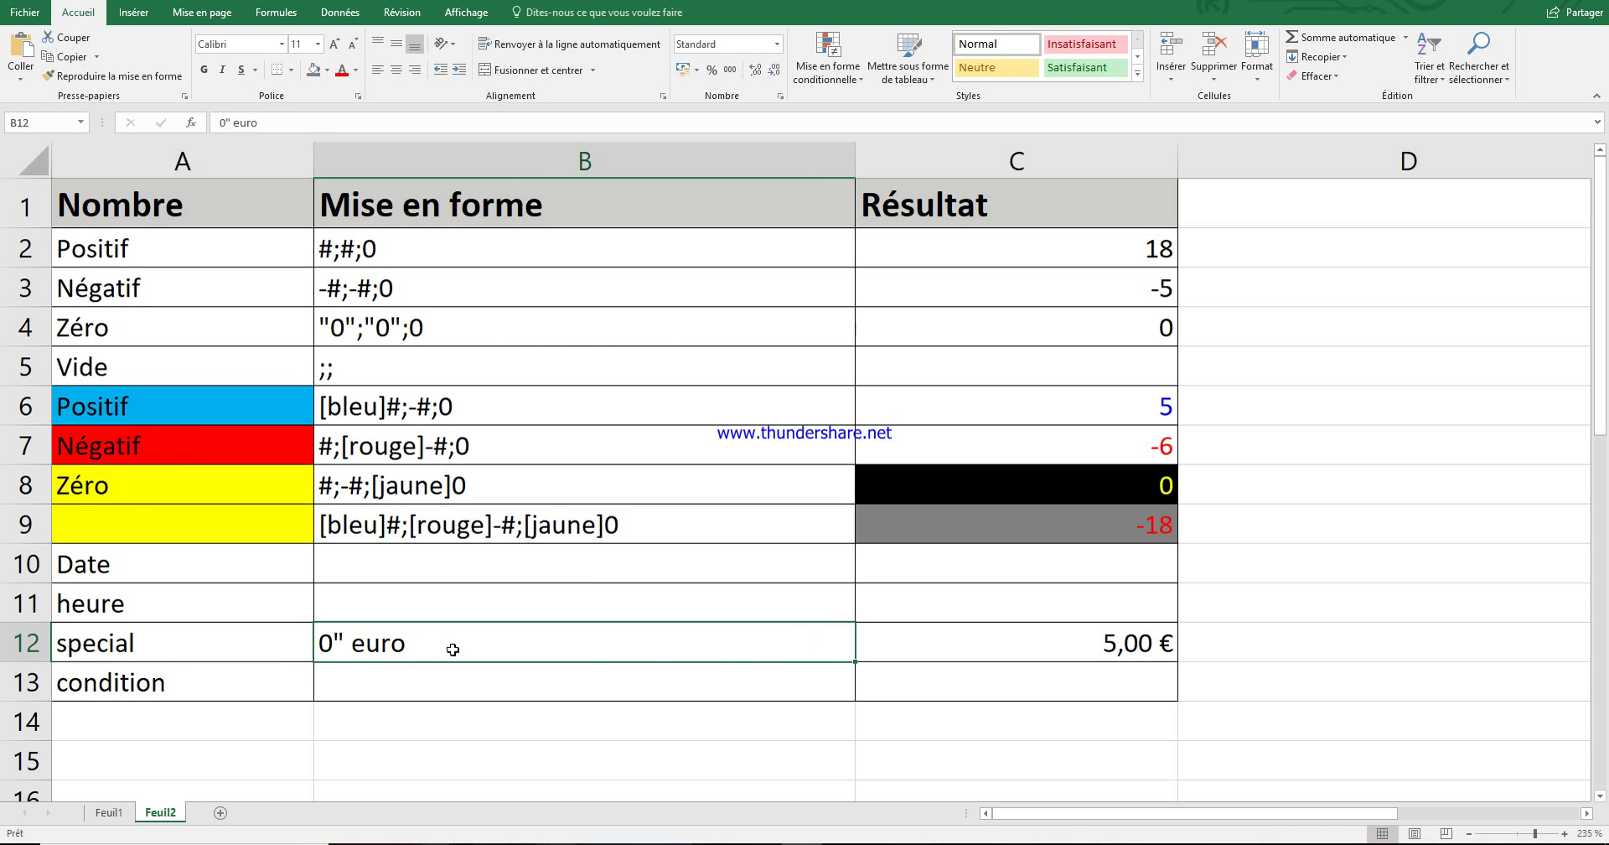
# - Add the closing quotation mark to the code in cell B12 so that it reads 0" euro"
pyautogui.click(267, 123)
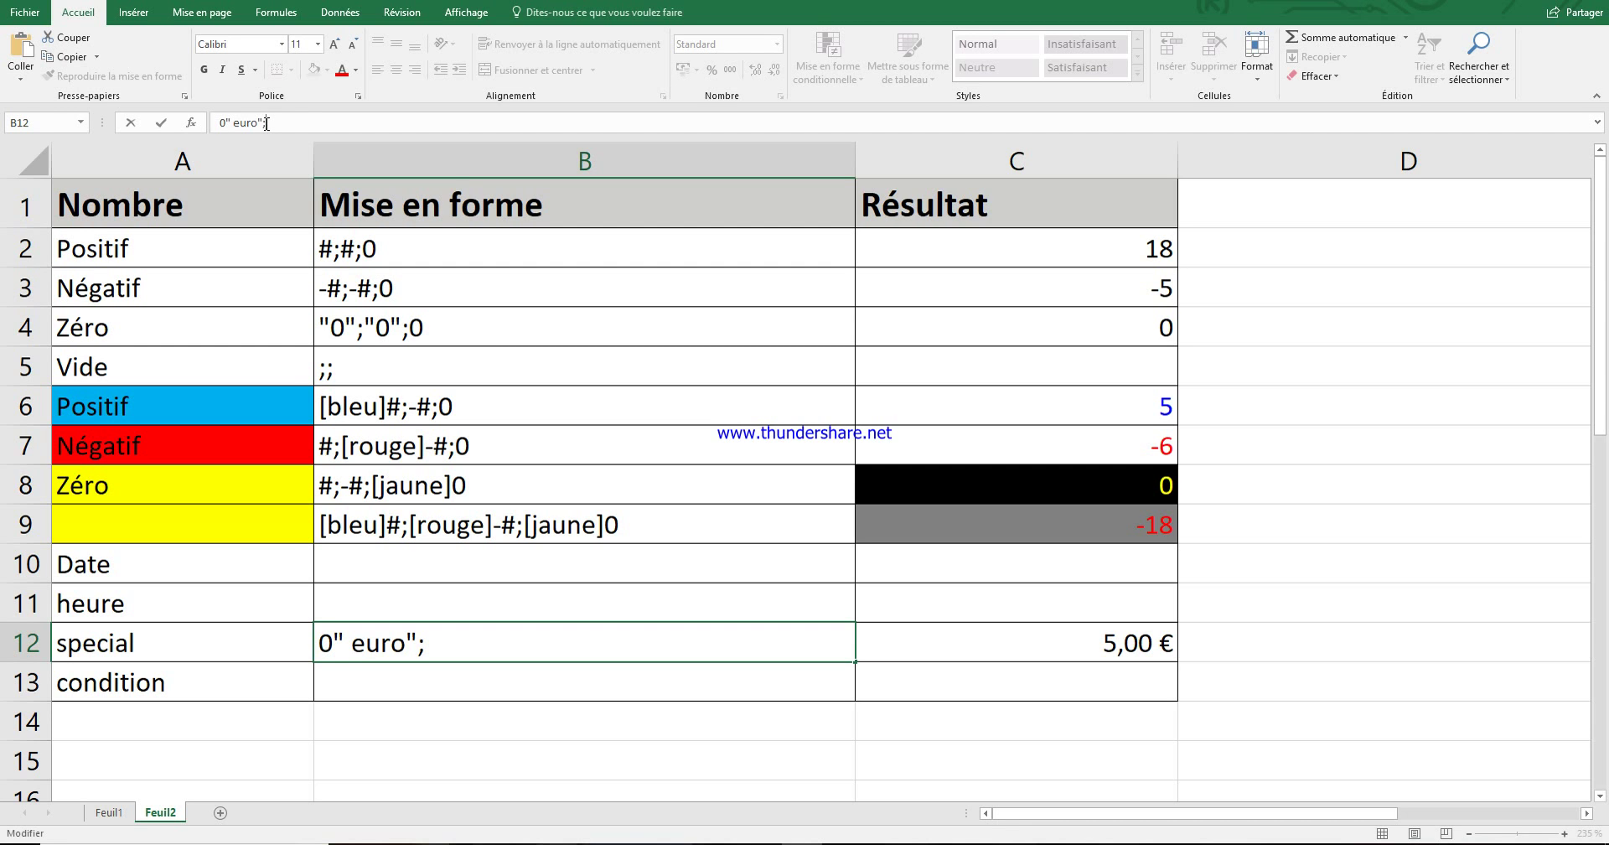
pyautogui.write('shdg')
pyautogui.press('BackSpace')
pyautogui.press('BackSpace')
pyautogui.press('BackSpace')
pyautogui.press('BackSpace')
pyautogui.press('BackSpace')
pyautogui.press('BackSpace')
pyautogui.press('Return')
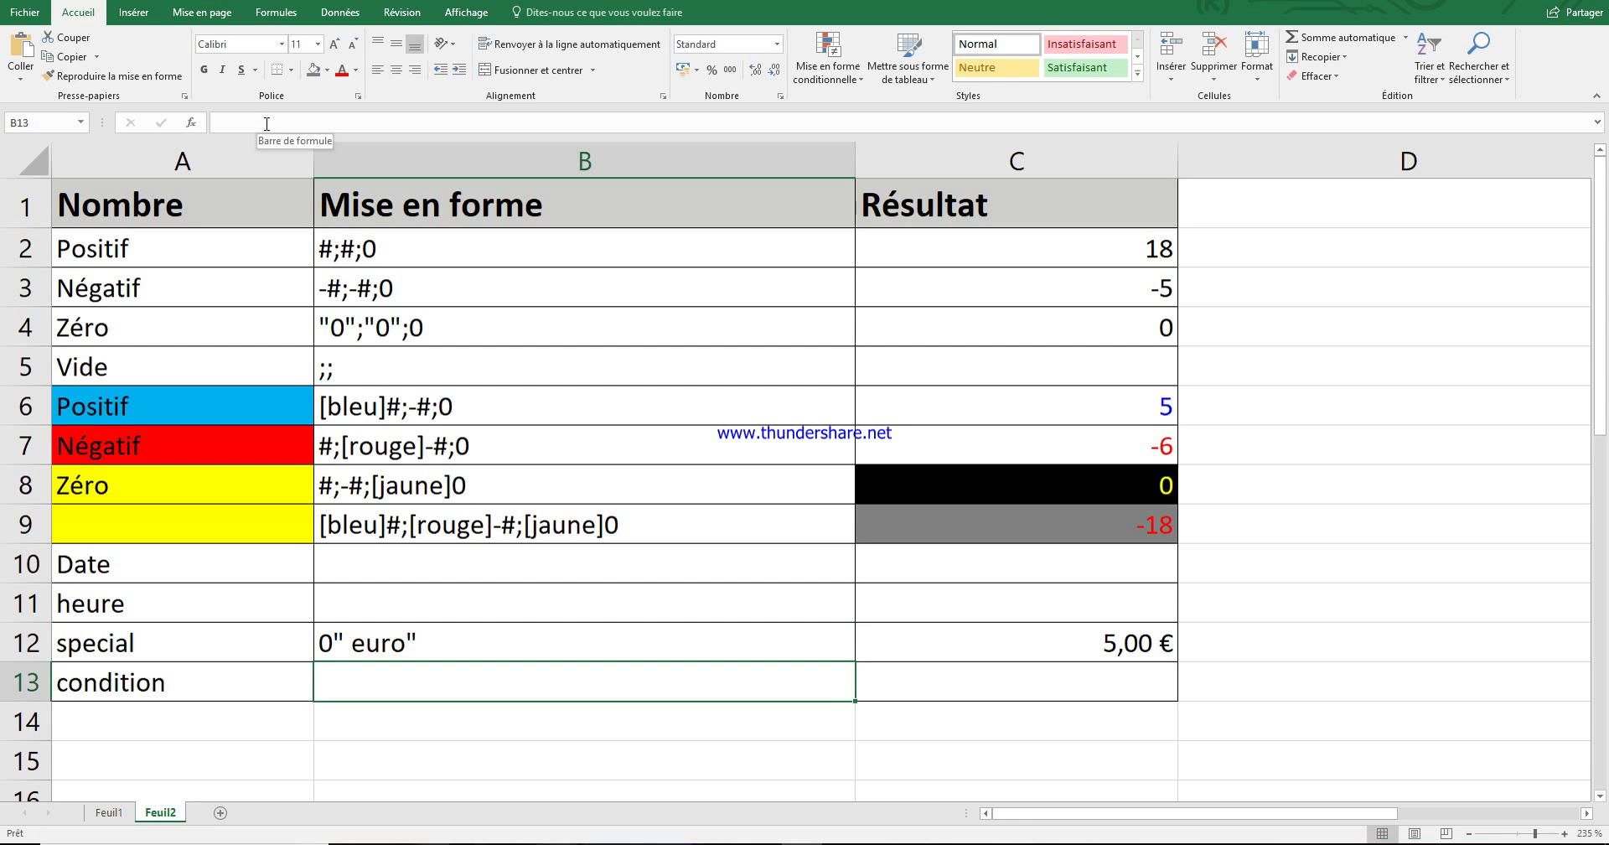
pyautogui.click(489, 646)
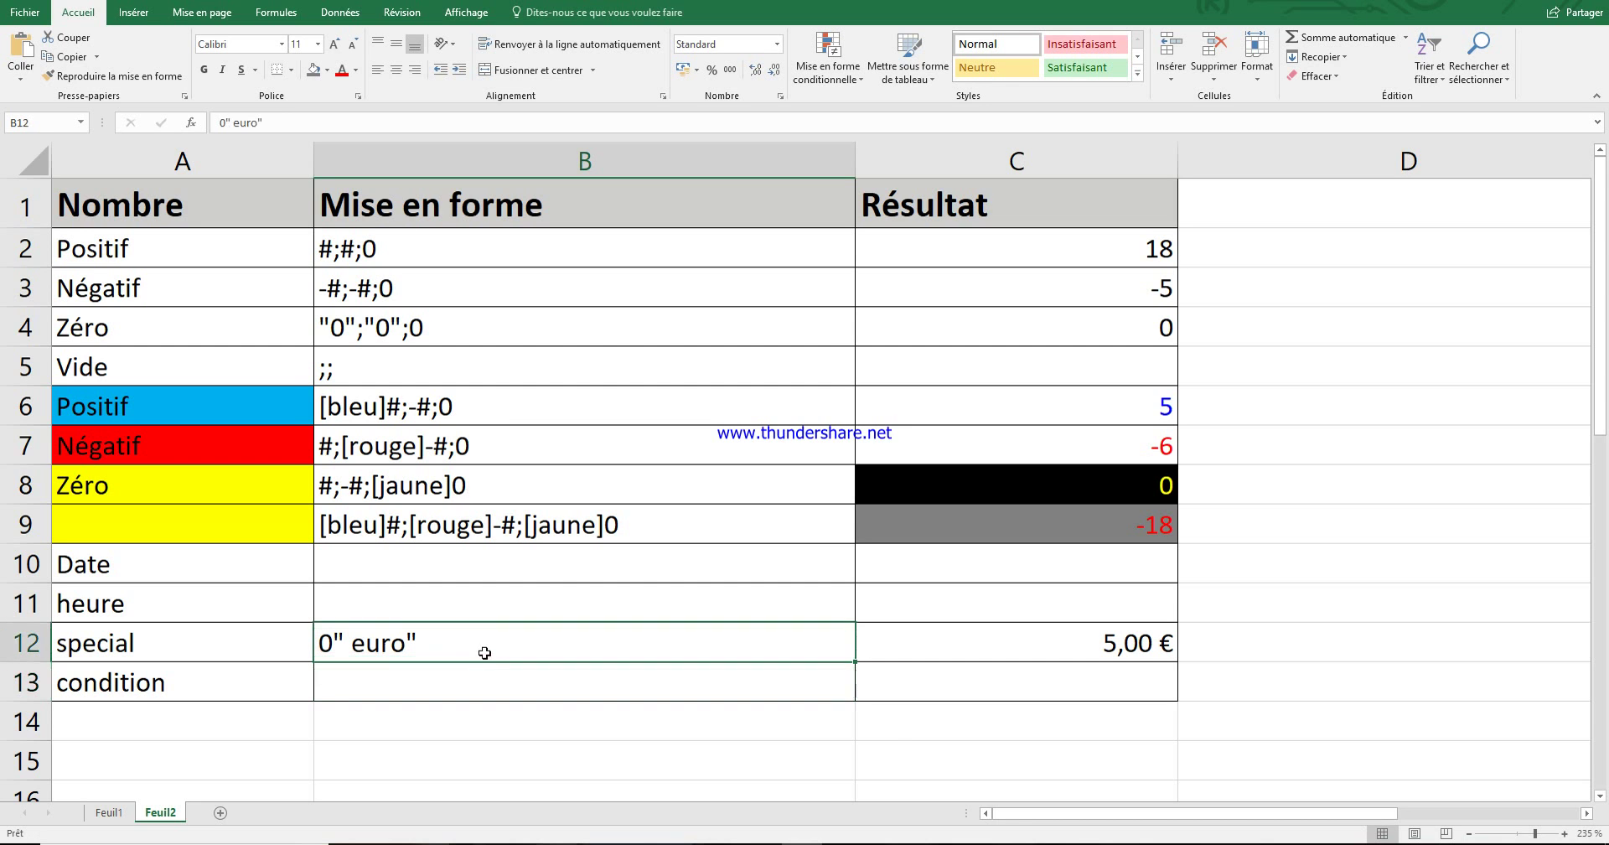
# - Copy the code 0" euro" from cell B12 and apply it as the custom number format of cell C12
pyautogui.moveTo(290, 124); pyautogui.dragTo(211, 124)
pyautogui.hotkey('ctrl', 'c')
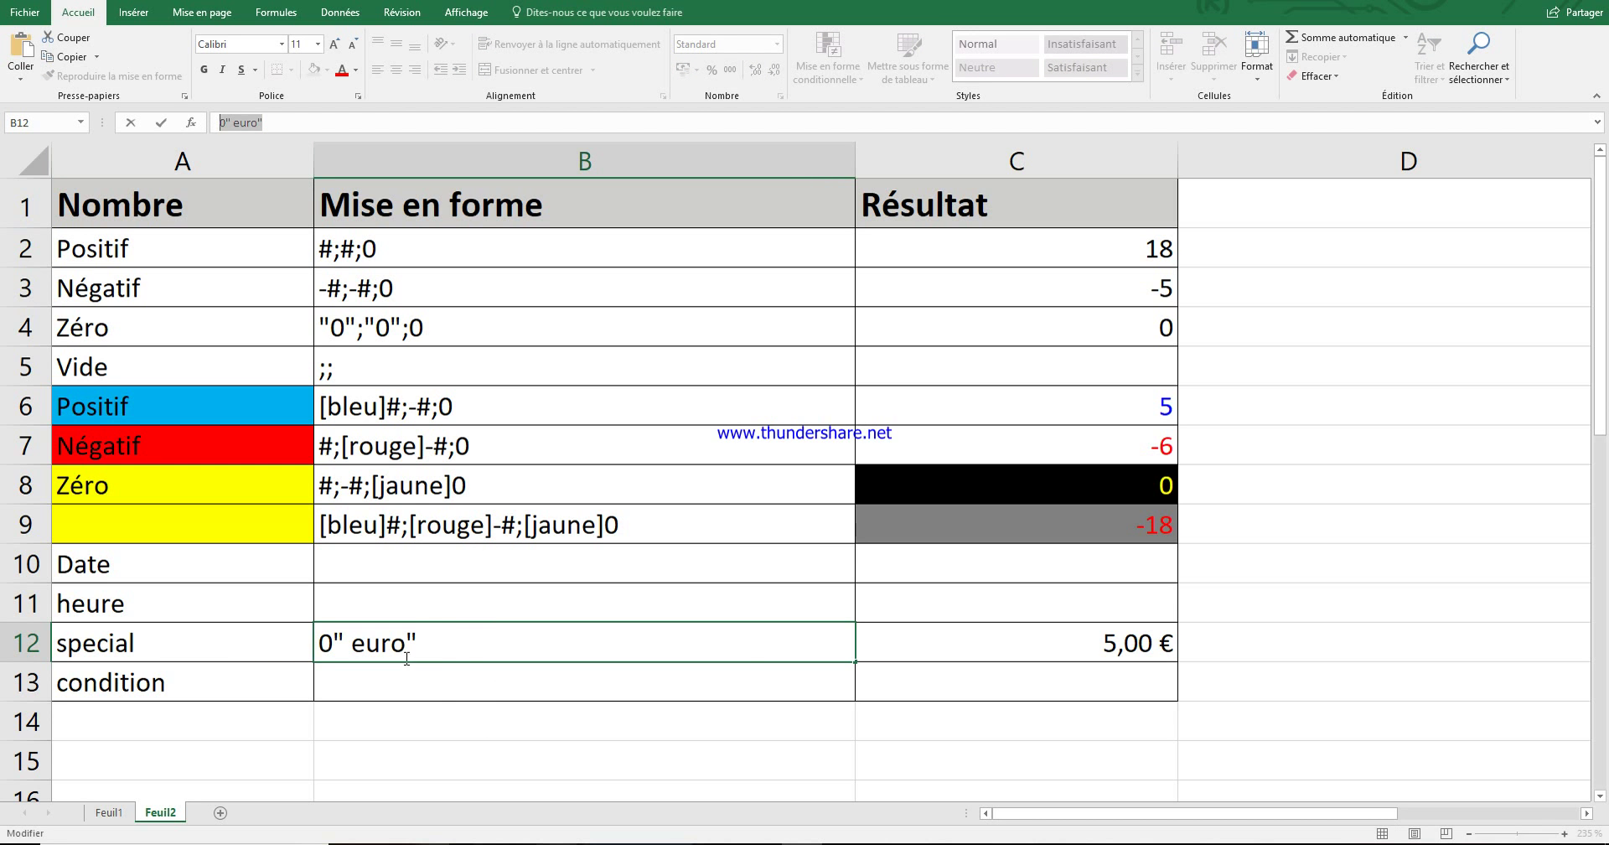
pyautogui.click(1005, 653)
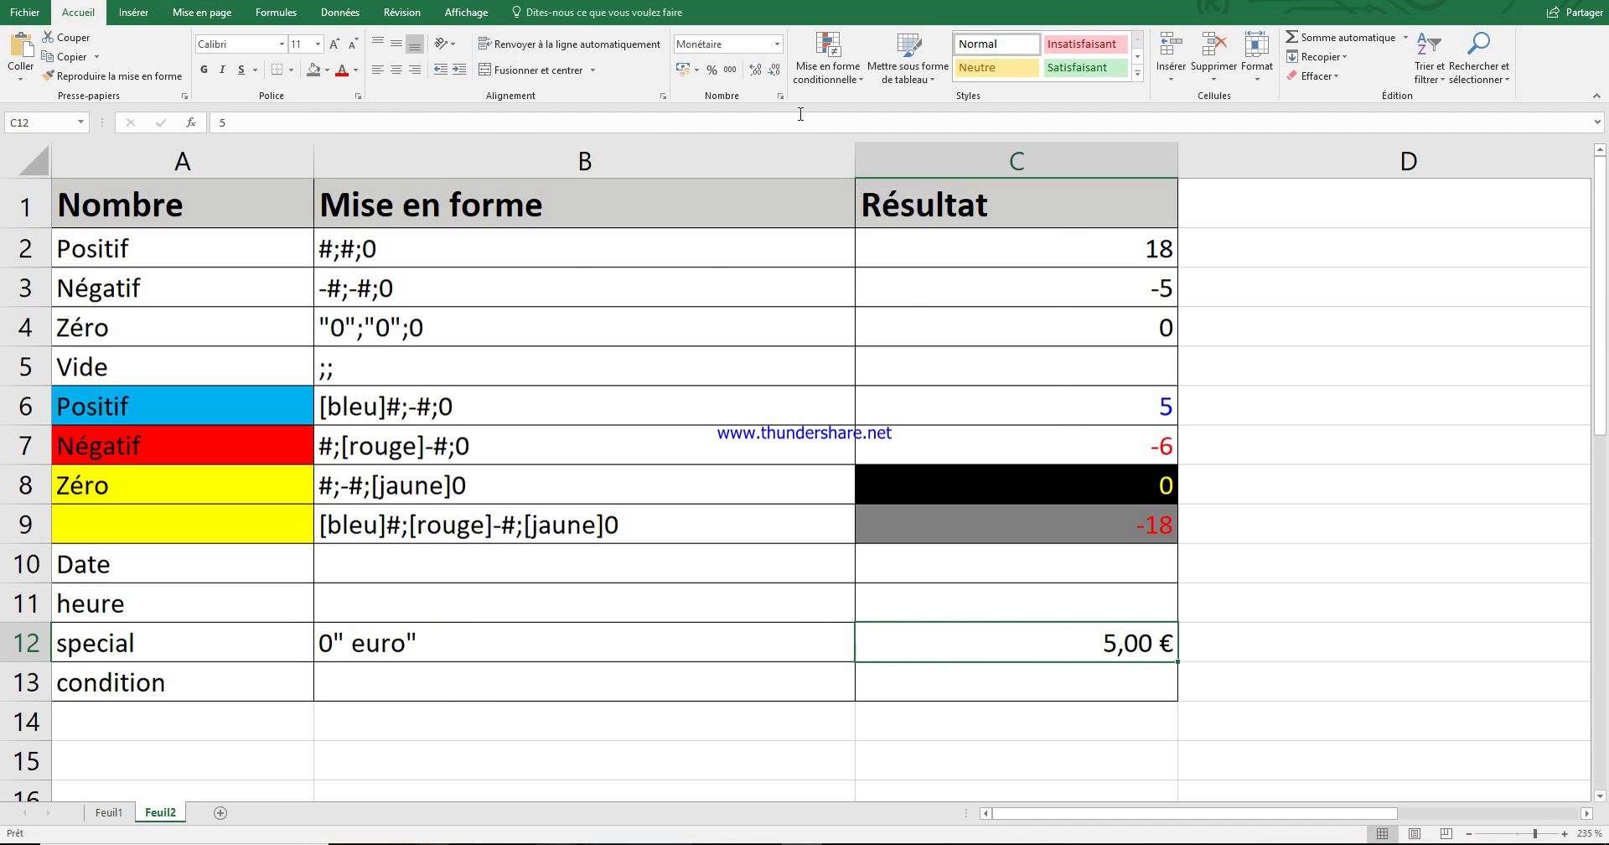
pyautogui.click(780, 96)
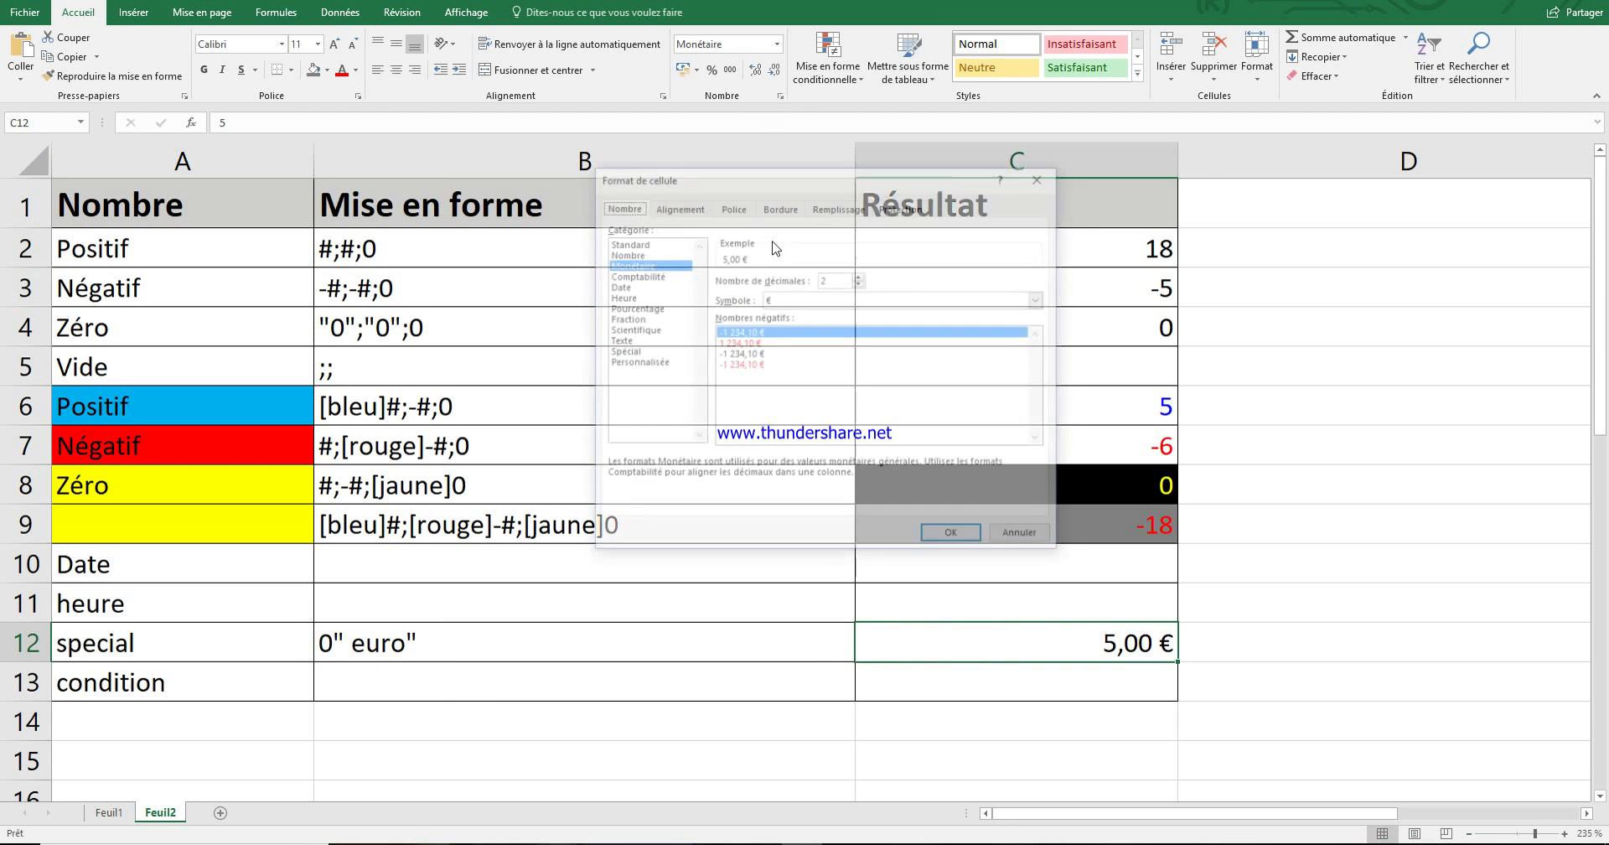
pyautogui.click(645, 363)
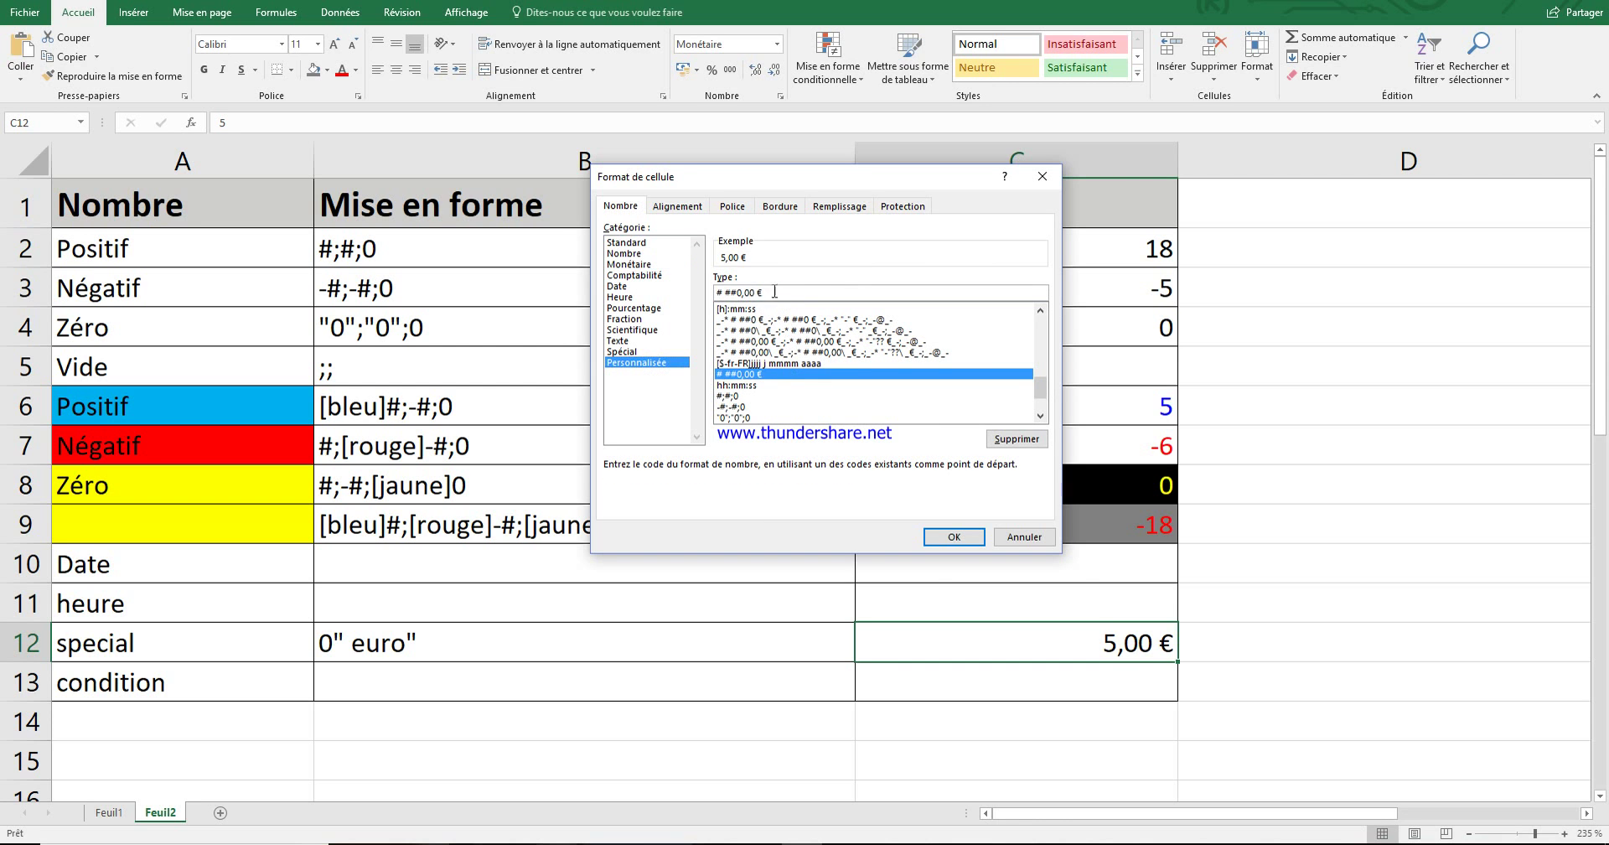
pyautogui.moveTo(774, 292); pyautogui.dragTo(717, 319)
pyautogui.hotkey('ctrl', 'v')
pyautogui.click(957, 537)
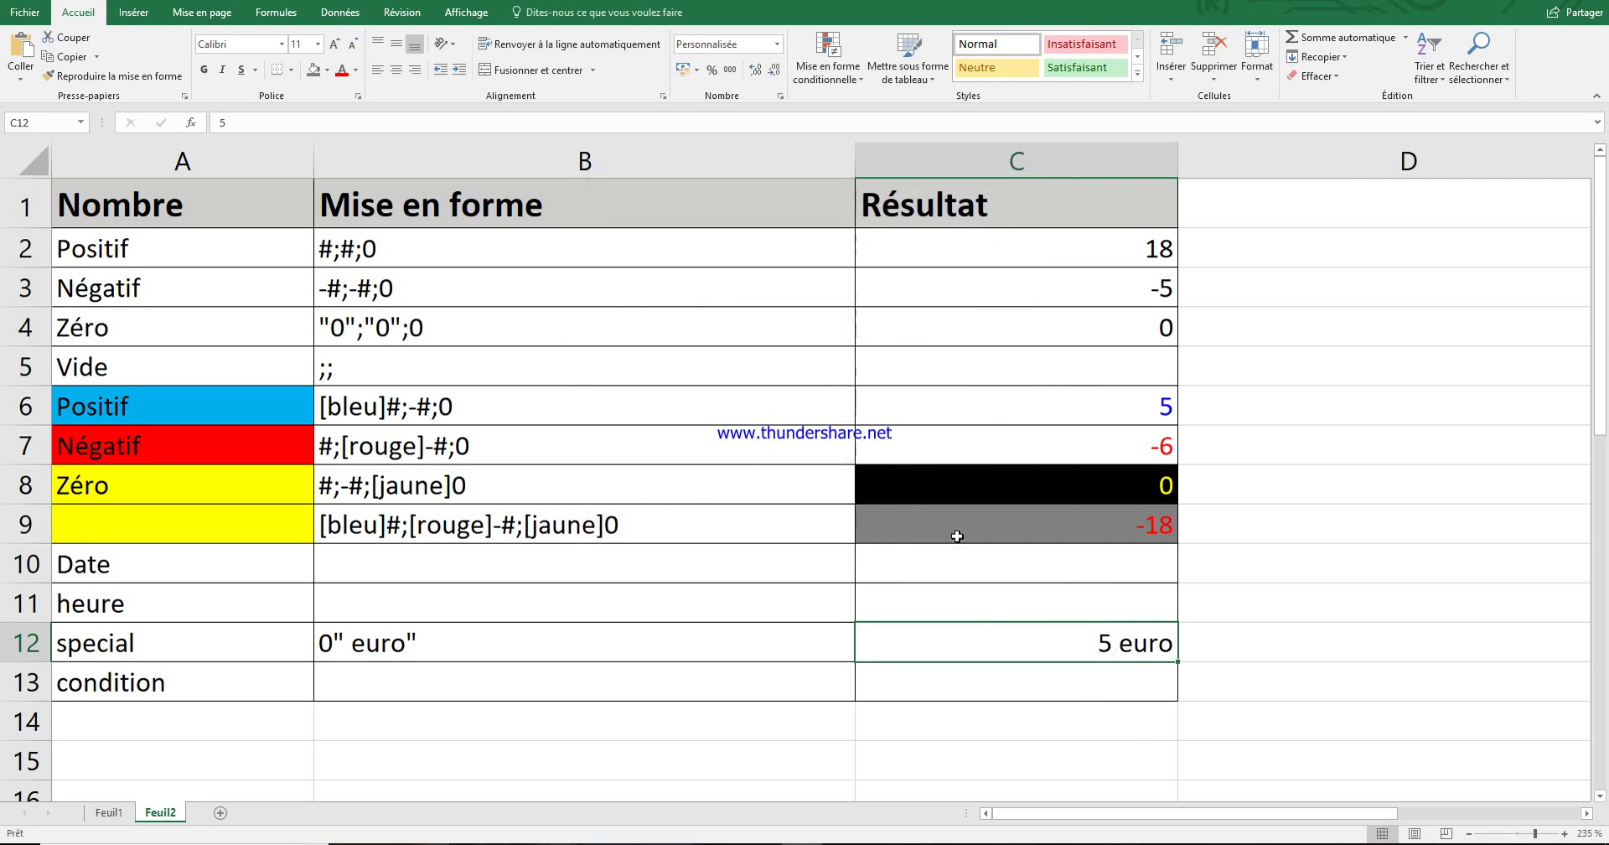
# - Test the euro format in cell C12 by entering the values 1, 0 and 5 in turn
pyautogui.write('1')
pyautogui.press('Return')
pyautogui.click(1121, 643)
pyautogui.write('0')
pyautogui.press('Return')
pyautogui.click(1120, 642)
pyautogui.write('5')
pyautogui.press('Return')
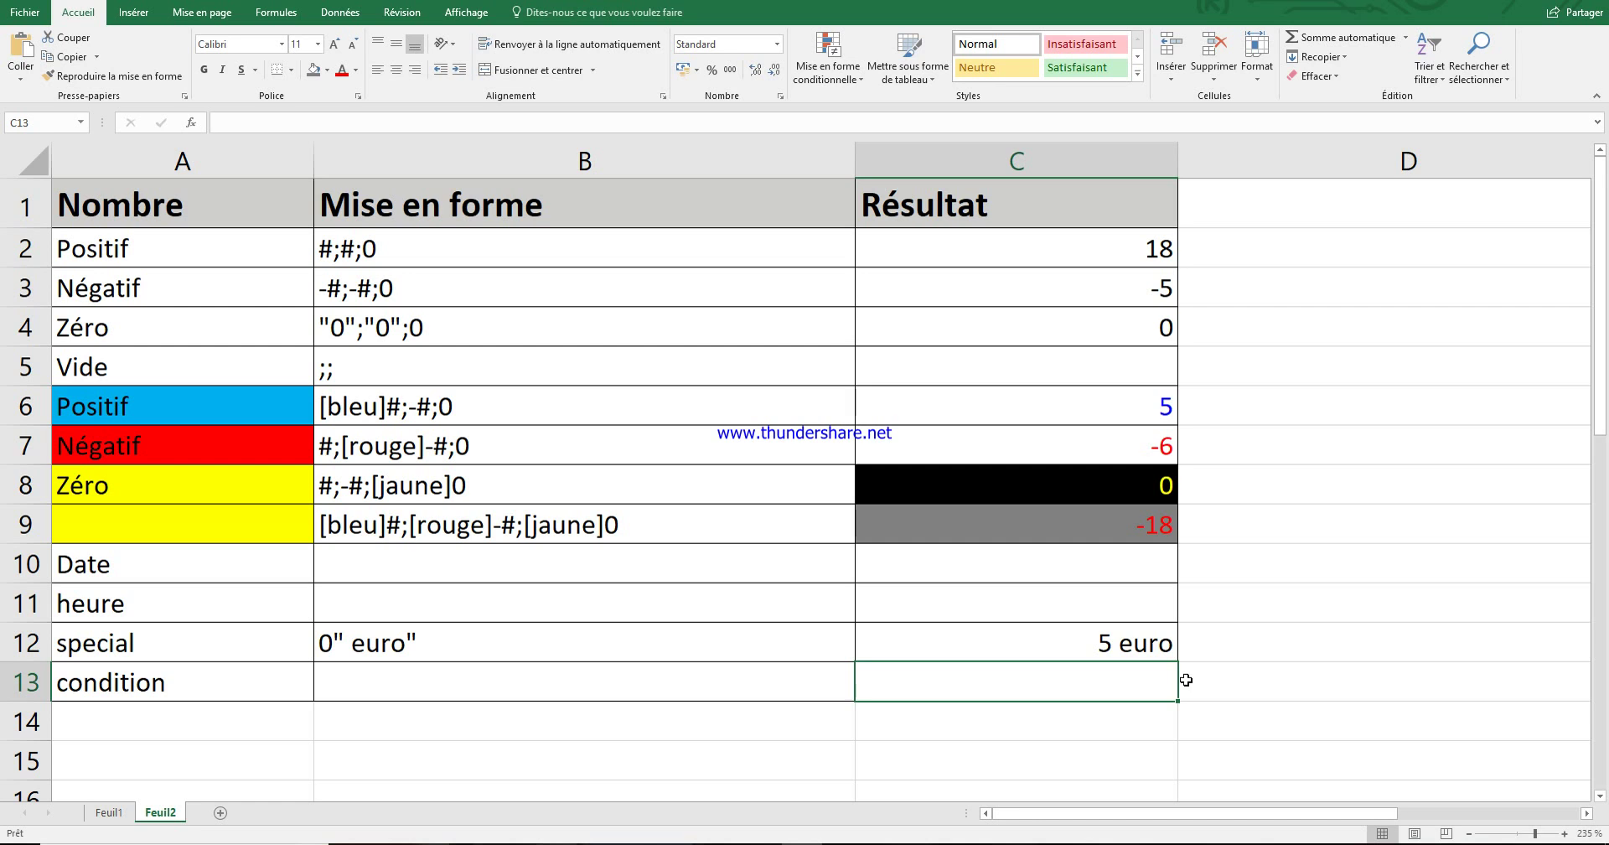
# - Write the conditional format code [>1]0" euros";0" euro" as text in cell B13
pyautogui.click(338, 683)
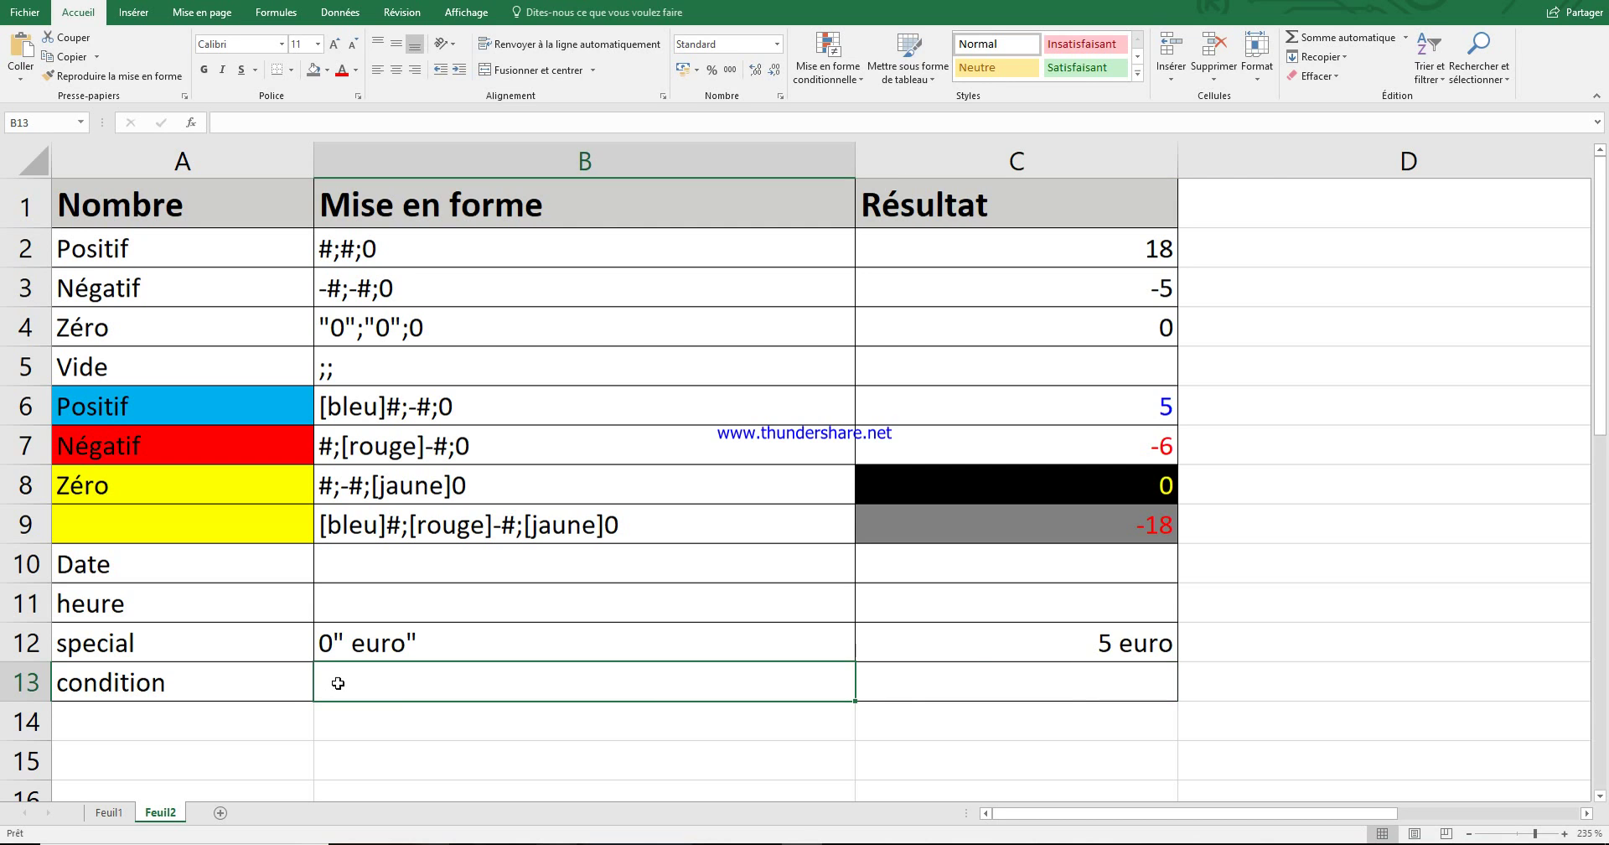
pyautogui.write('[')
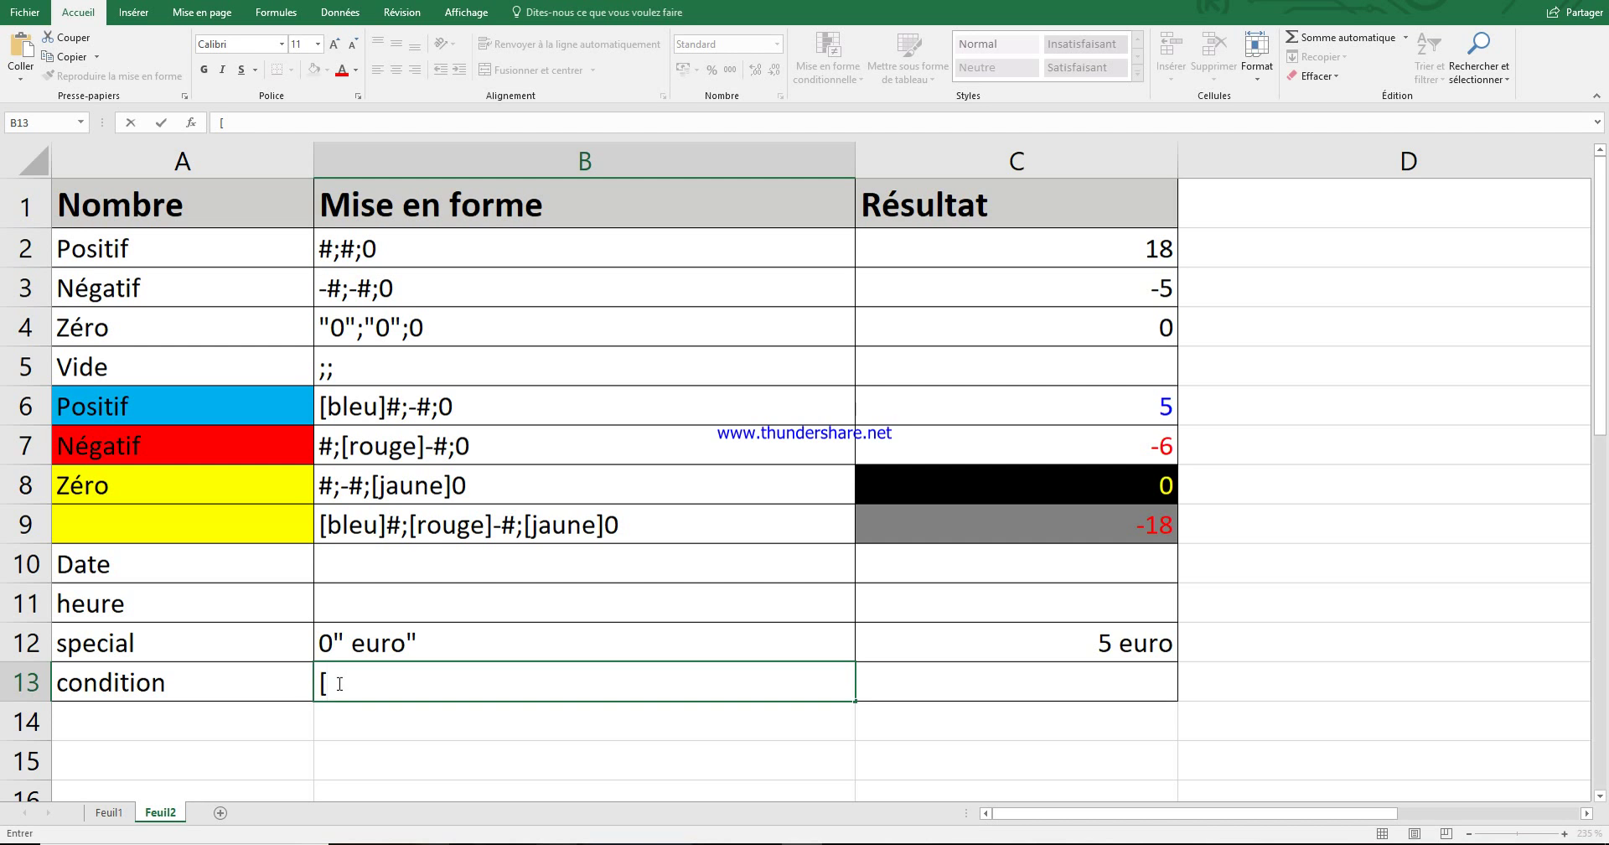
pyautogui.write('>1]')
pyautogui.write('0" euros')
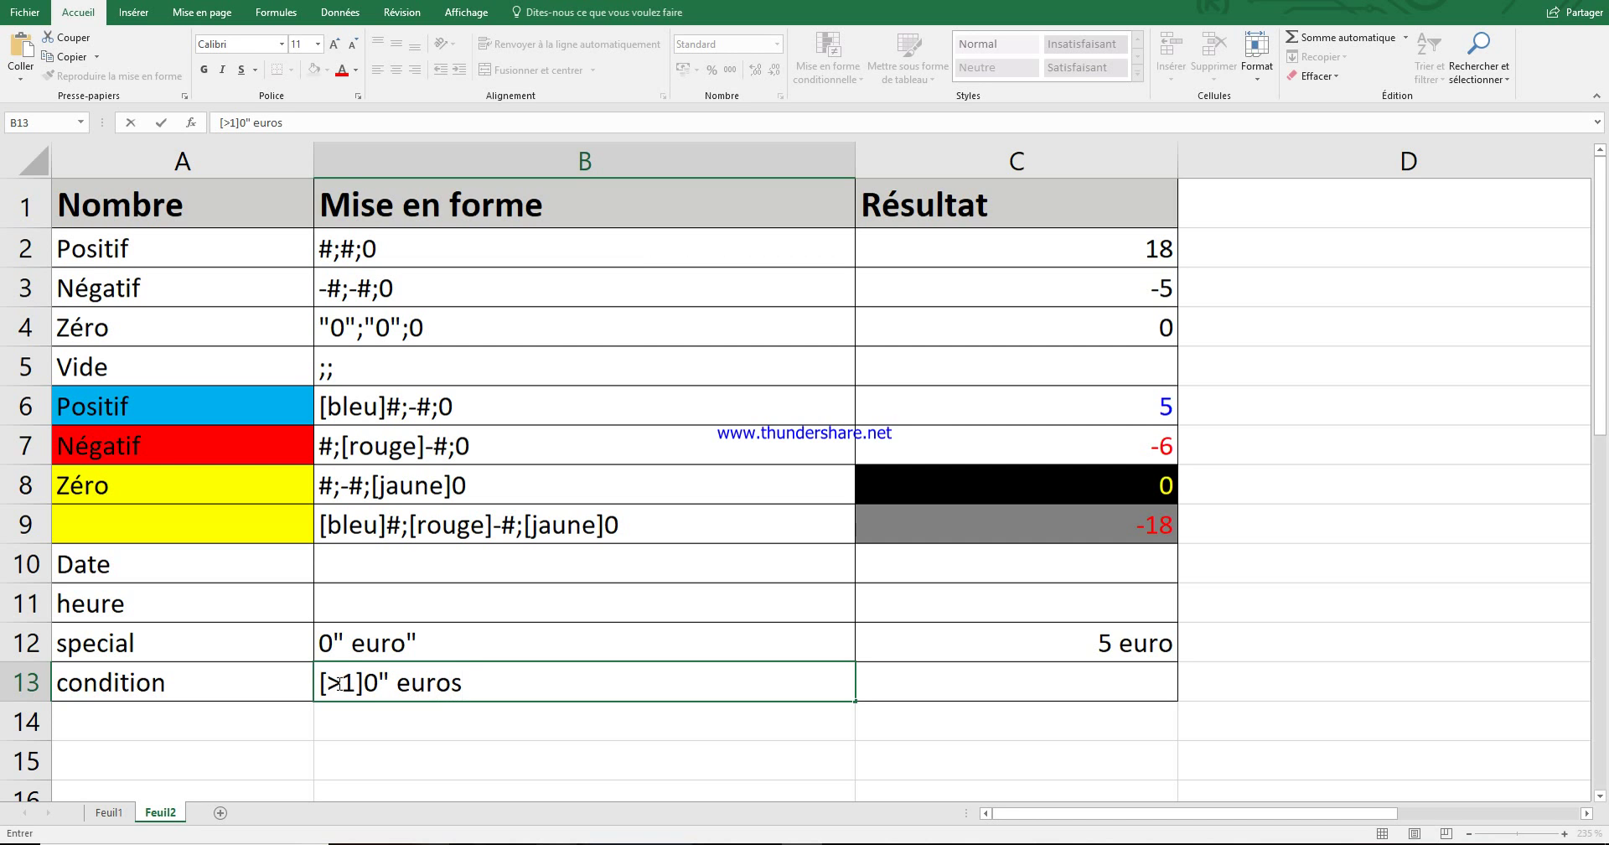
pyautogui.write('"')
pyautogui.write(';')
pyautogui.write('0" n')
pyautogui.press('BackSpace')
pyautogui.write('euro')
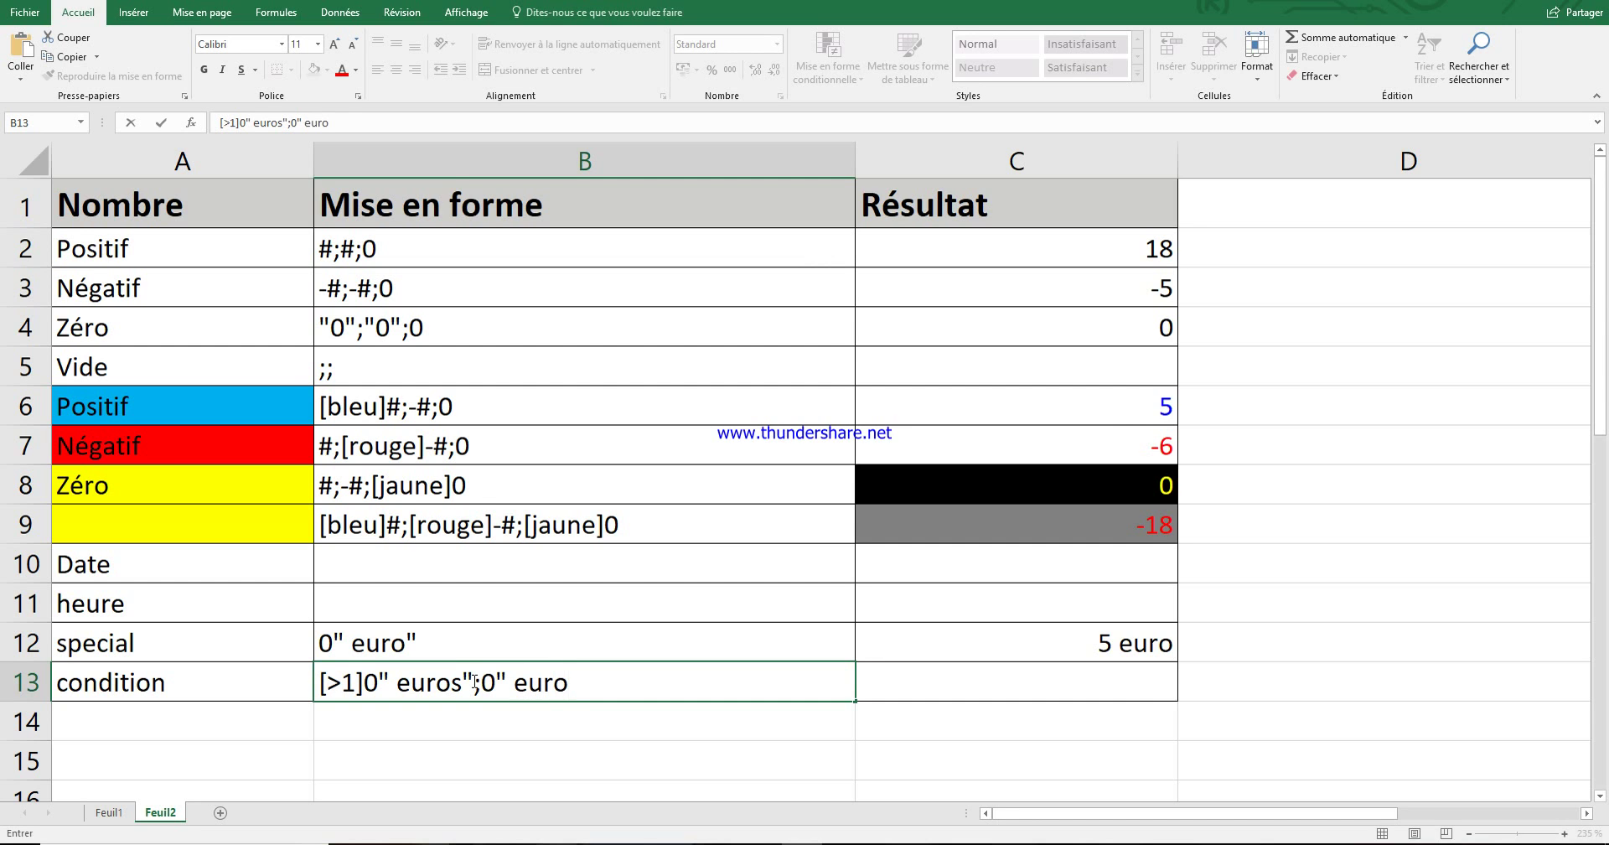
pyautogui.write('"')
# - Copy the whole conditional code from cell B13, leave the cell edit and paste the code back into B13
pyautogui.moveTo(633, 689); pyautogui.dragTo(292, 670)
pyautogui.hotkey('ctrl', 'c')
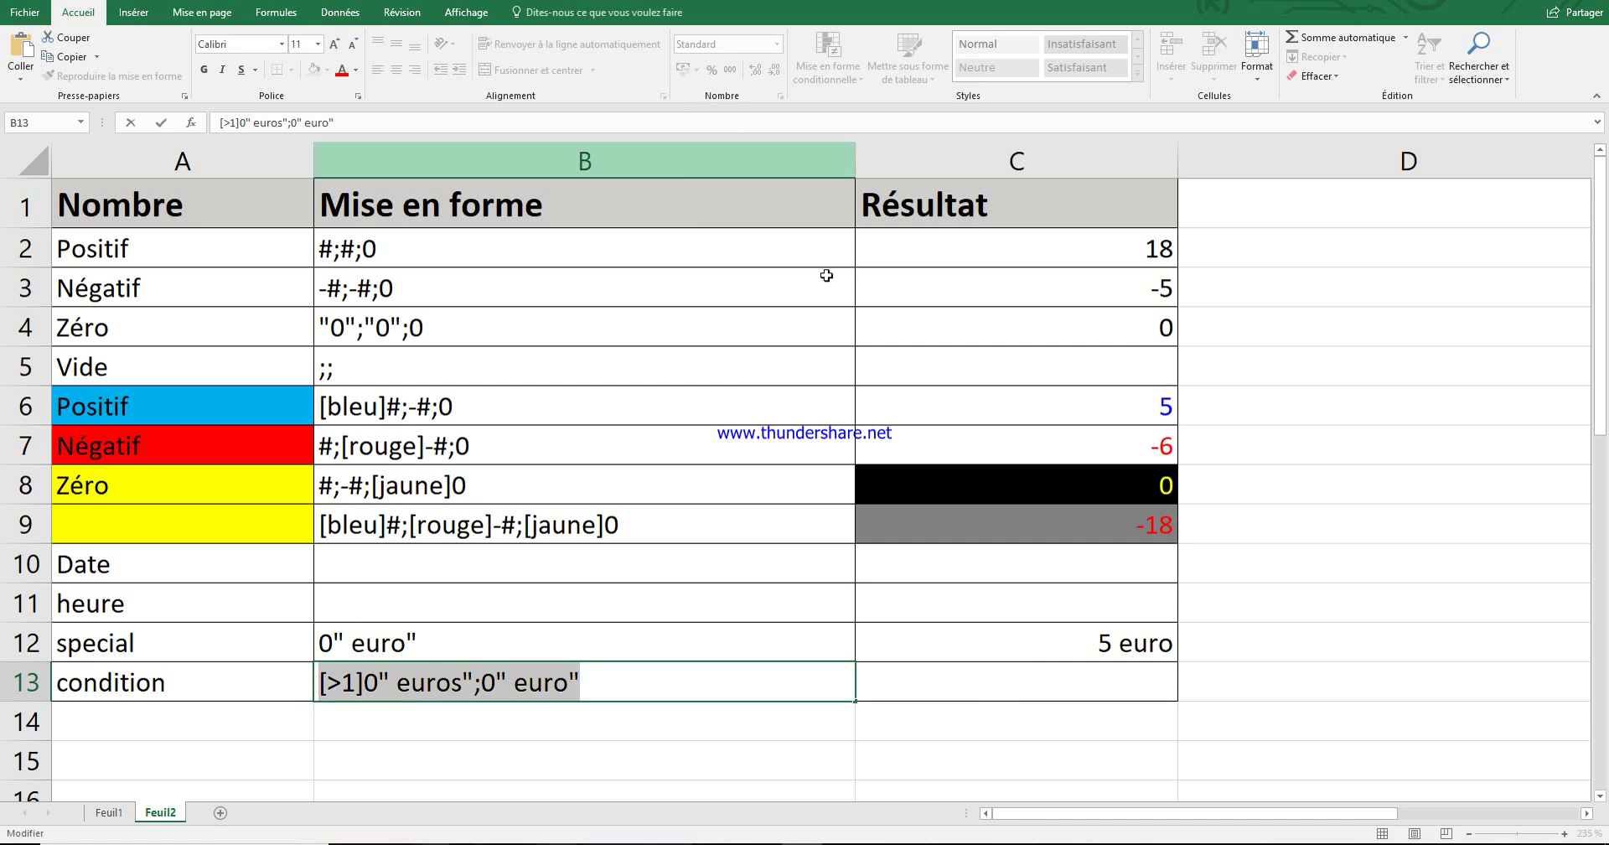
pyautogui.press('Escape')
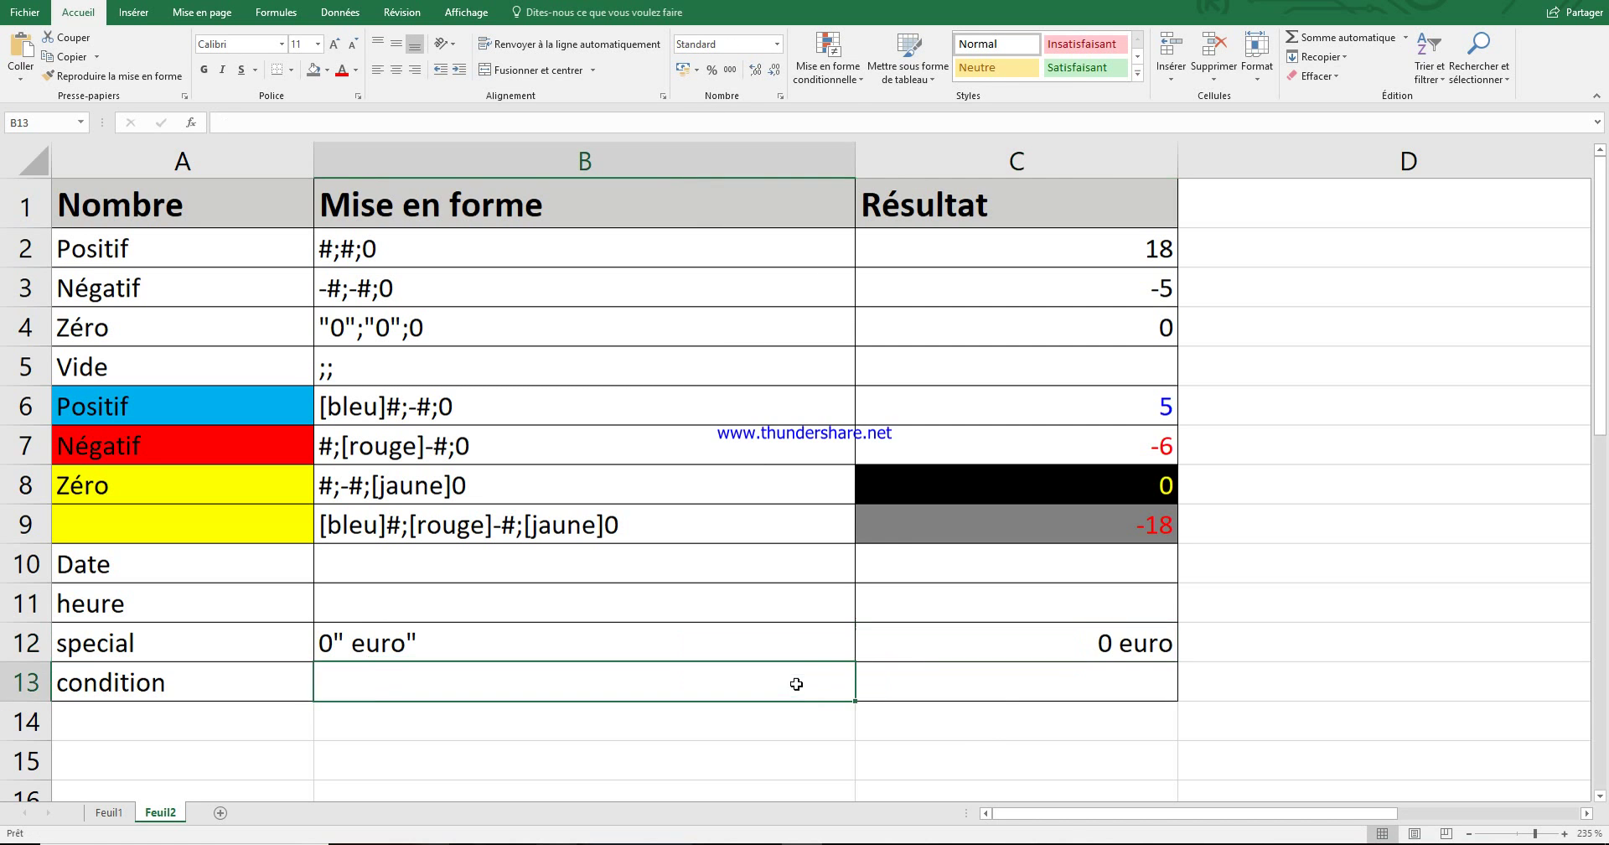
pyautogui.hotkey('ctrl', 'v')
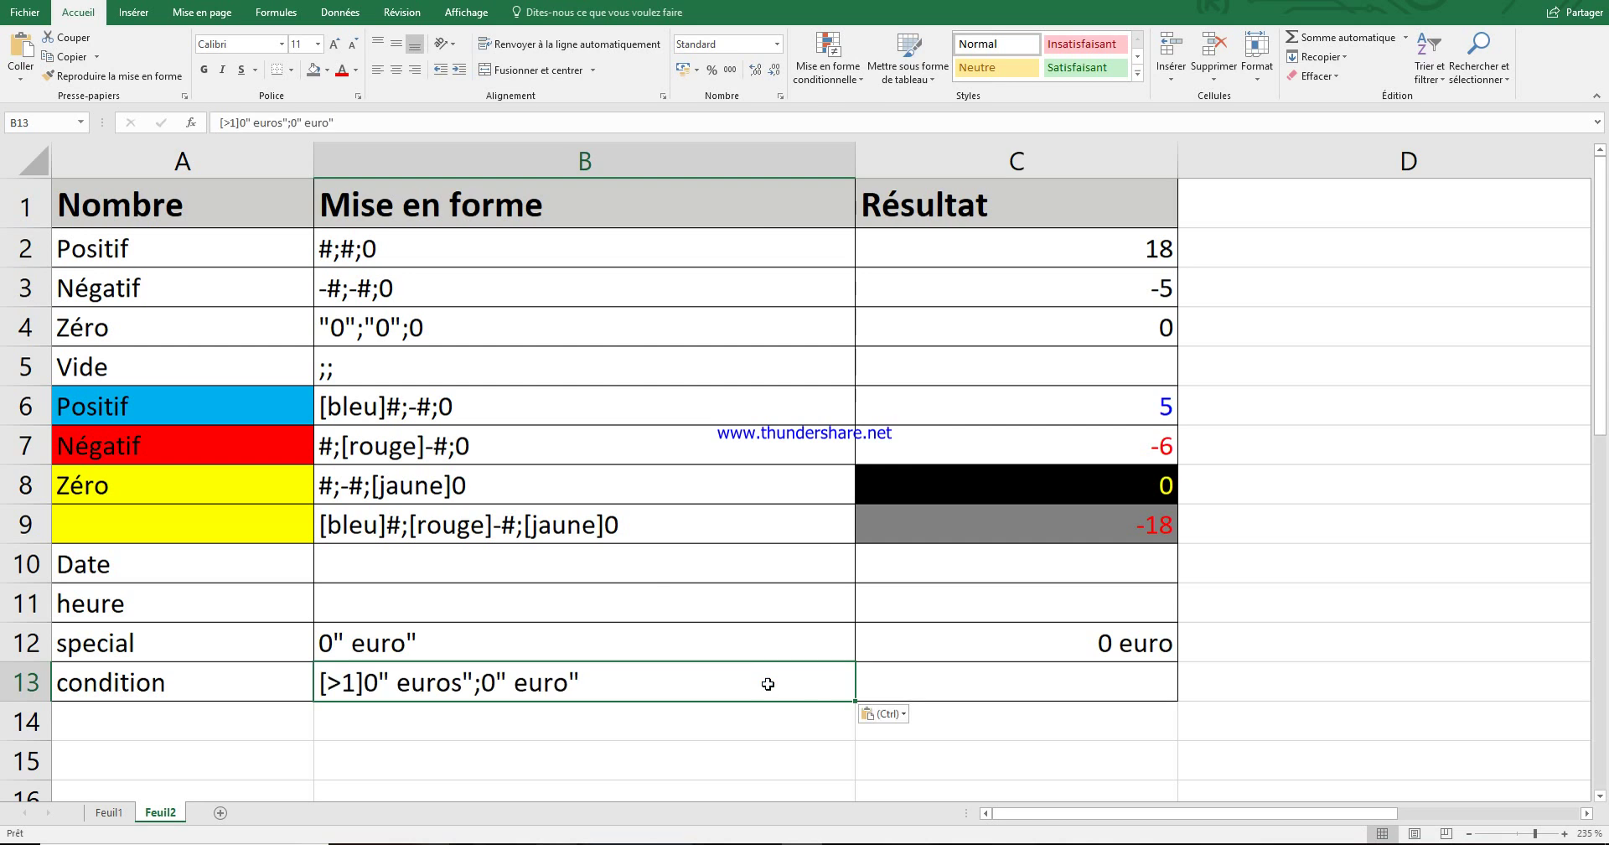
# - Apply the copied code [>1]0" euros";0" euro" as the custom number format of cell C13
pyautogui.click(925, 679)
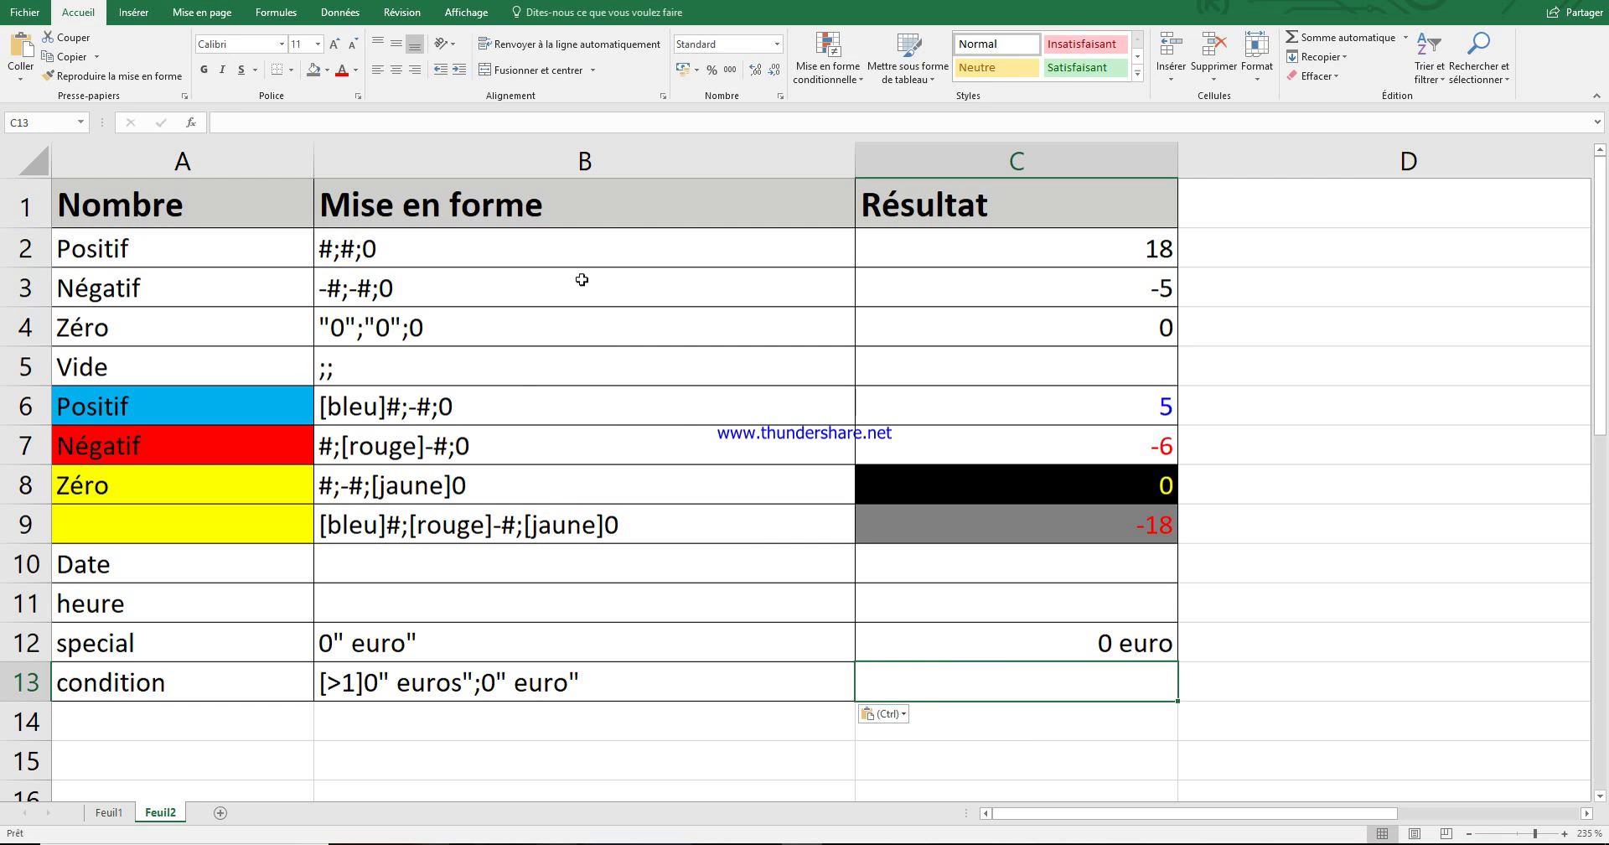
pyautogui.click(780, 96)
pyautogui.click(654, 352)
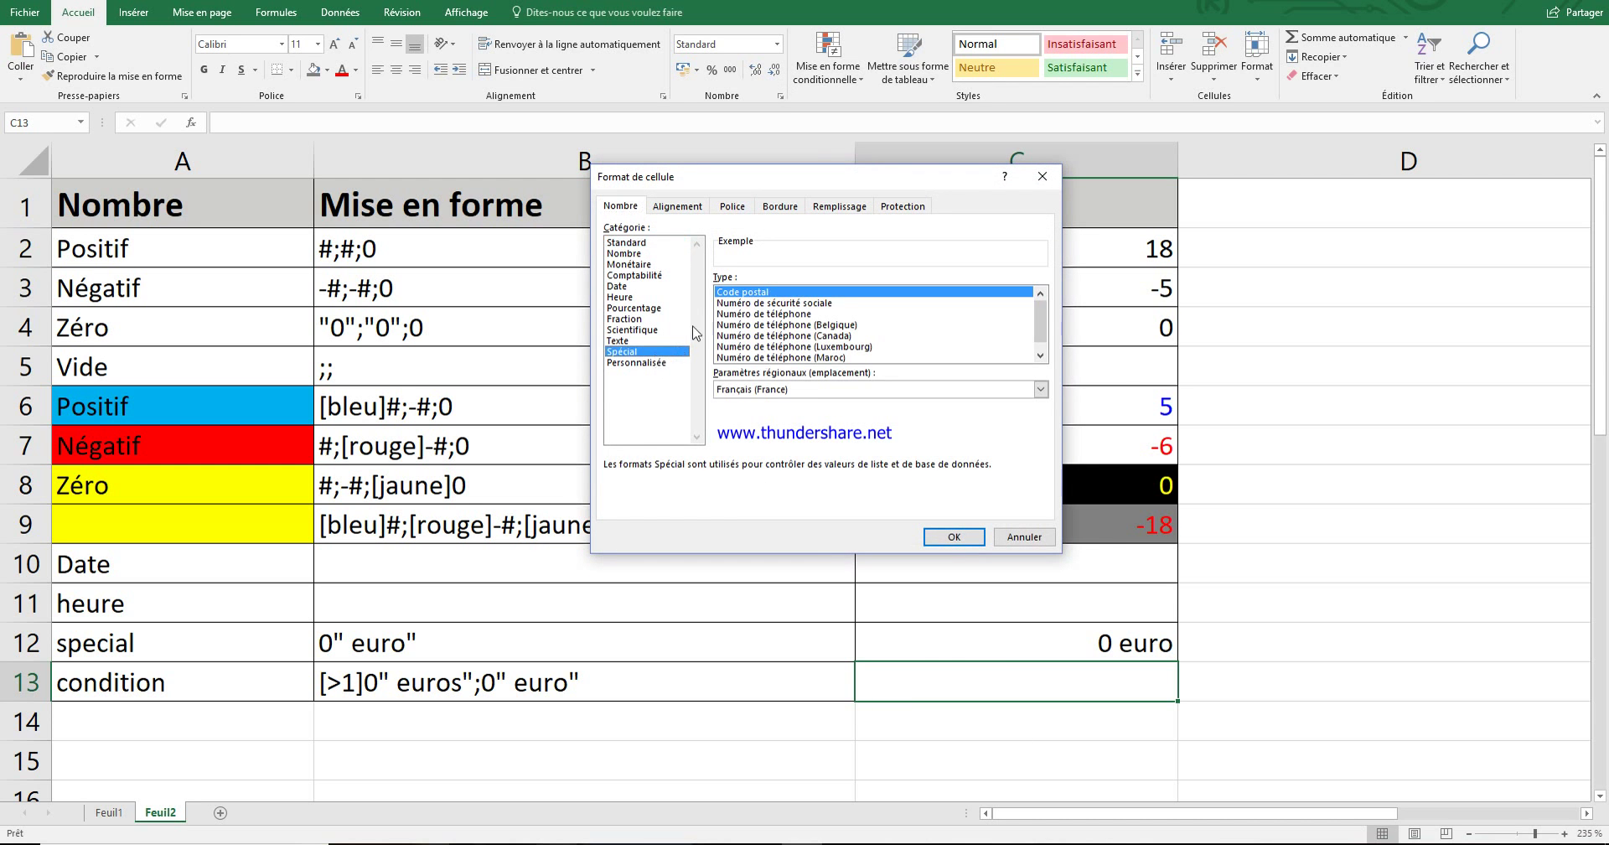
pyautogui.click(637, 362)
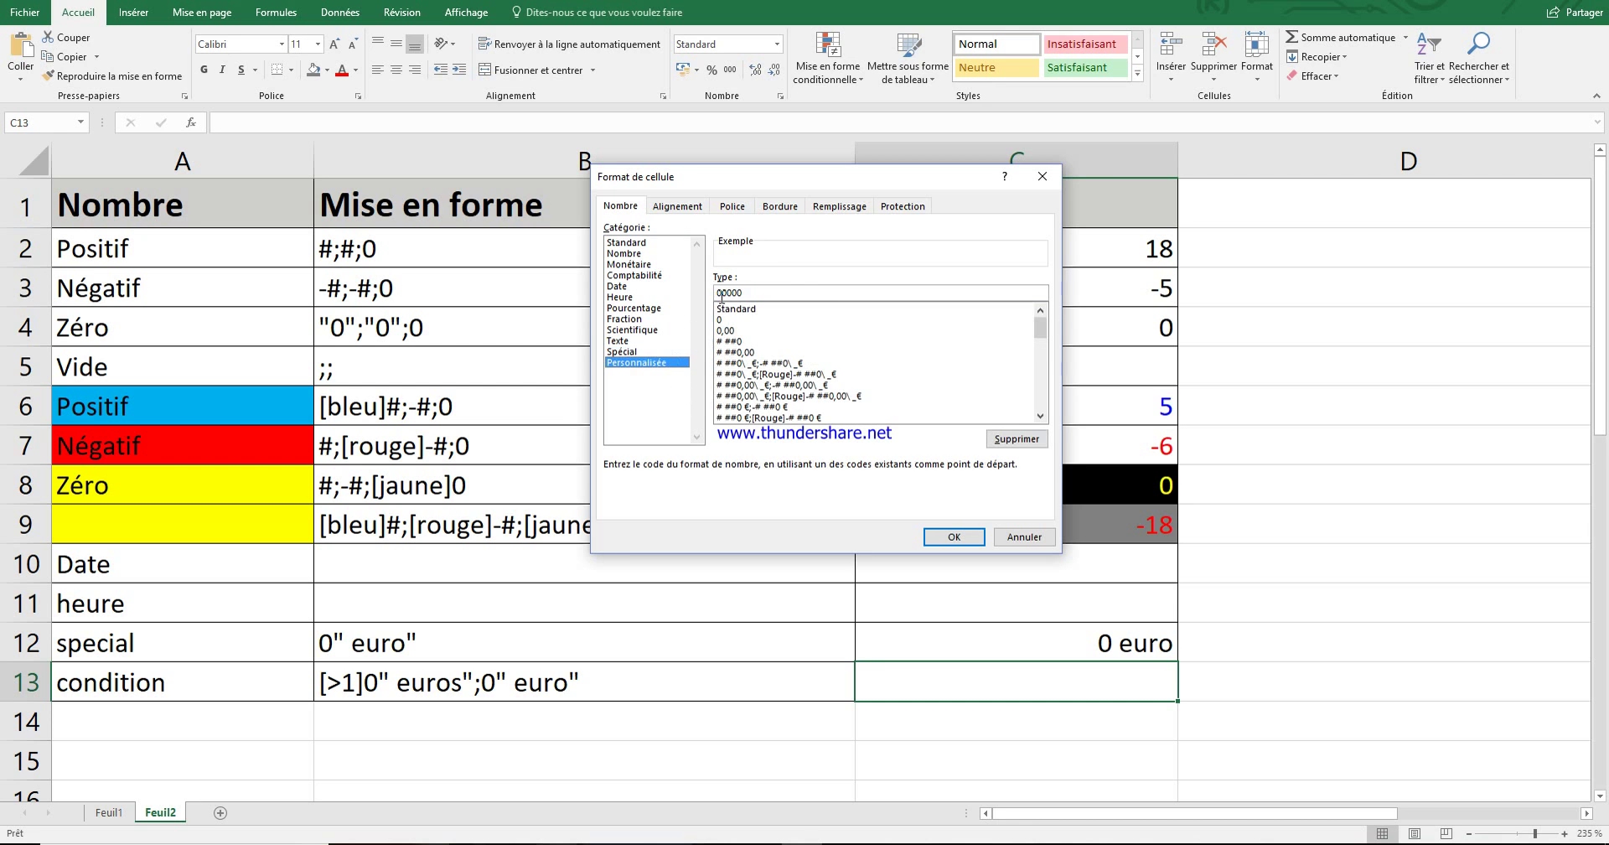
pyautogui.hotkey('ctrl', 'v')
pyautogui.click(950, 538)
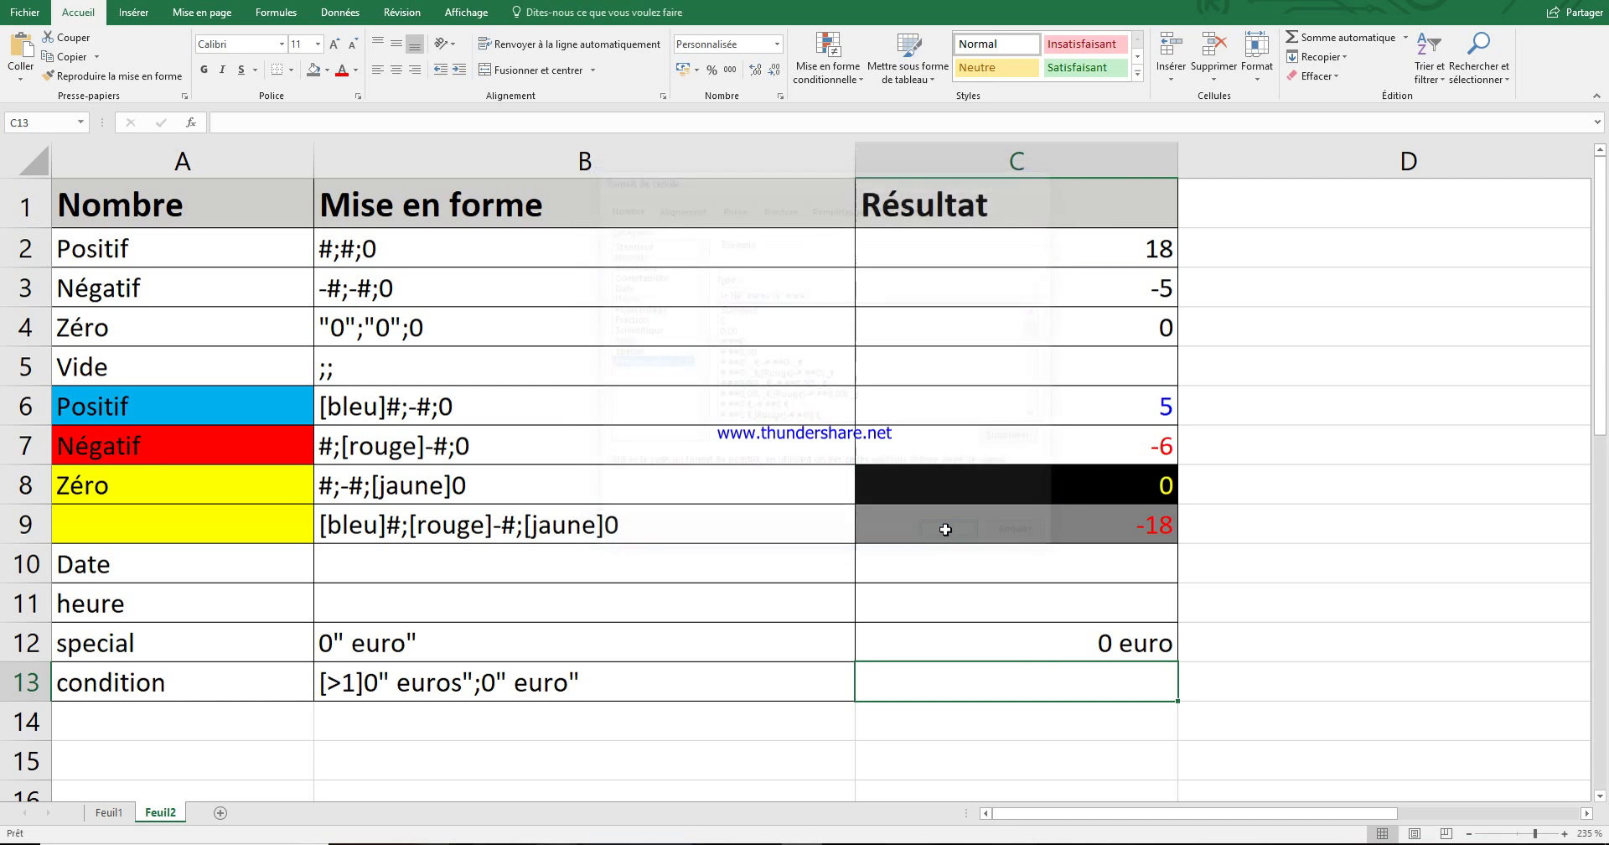
# - Test the conditional format in cell C13 by entering 0, 1 and 25 in turn
pyautogui.write('0')
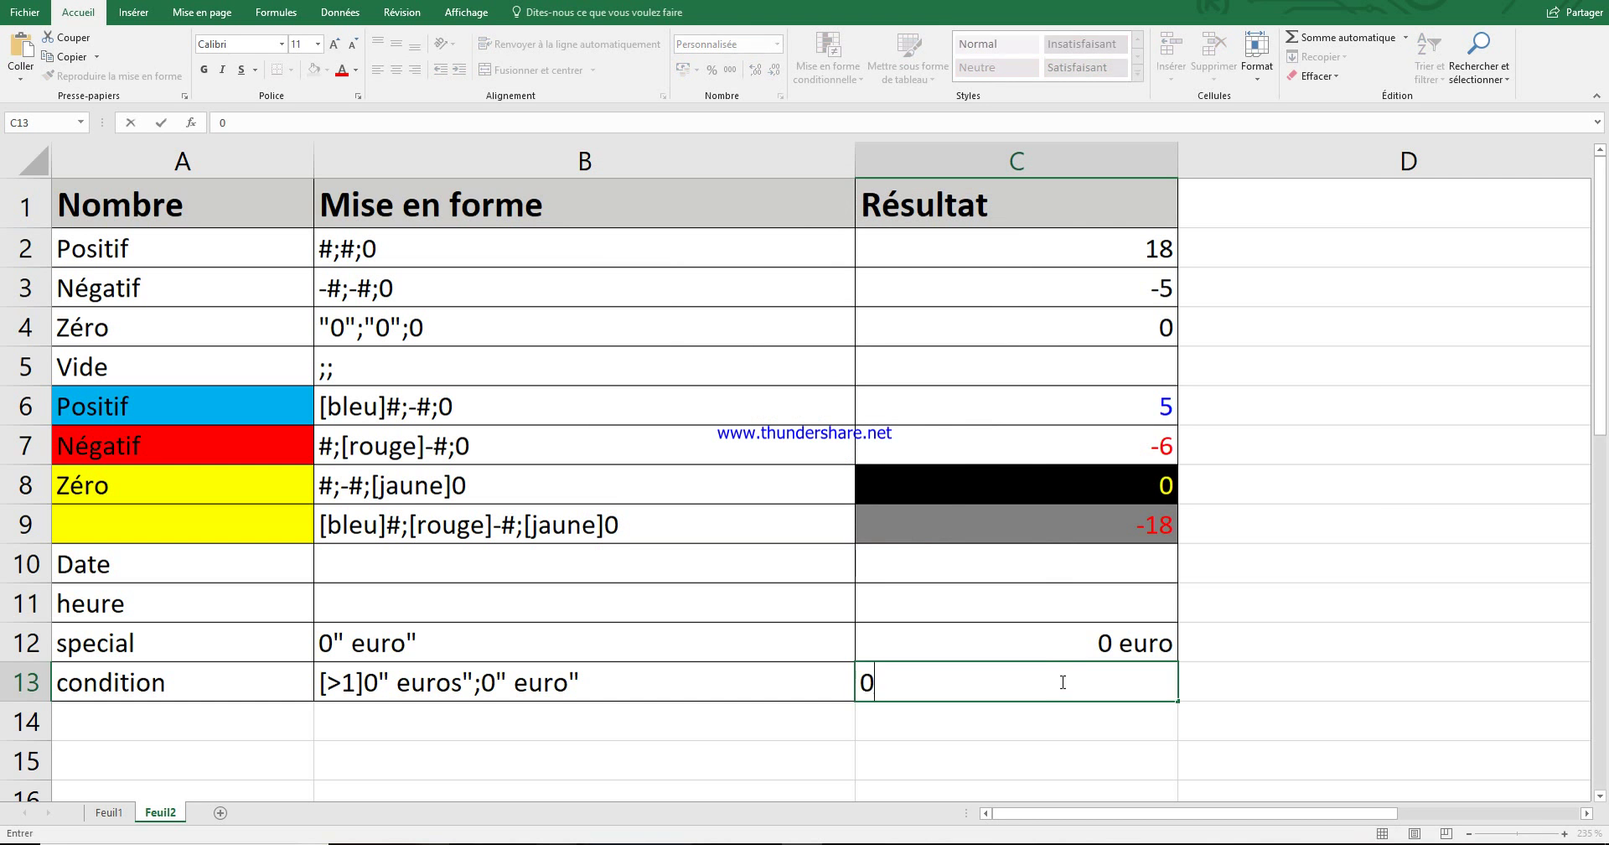
pyautogui.press('Return')
pyautogui.click(1061, 681)
pyautogui.write('1')
pyautogui.press('Return')
pyautogui.click(1057, 680)
pyautogui.write('25')
pyautogui.press('Return')
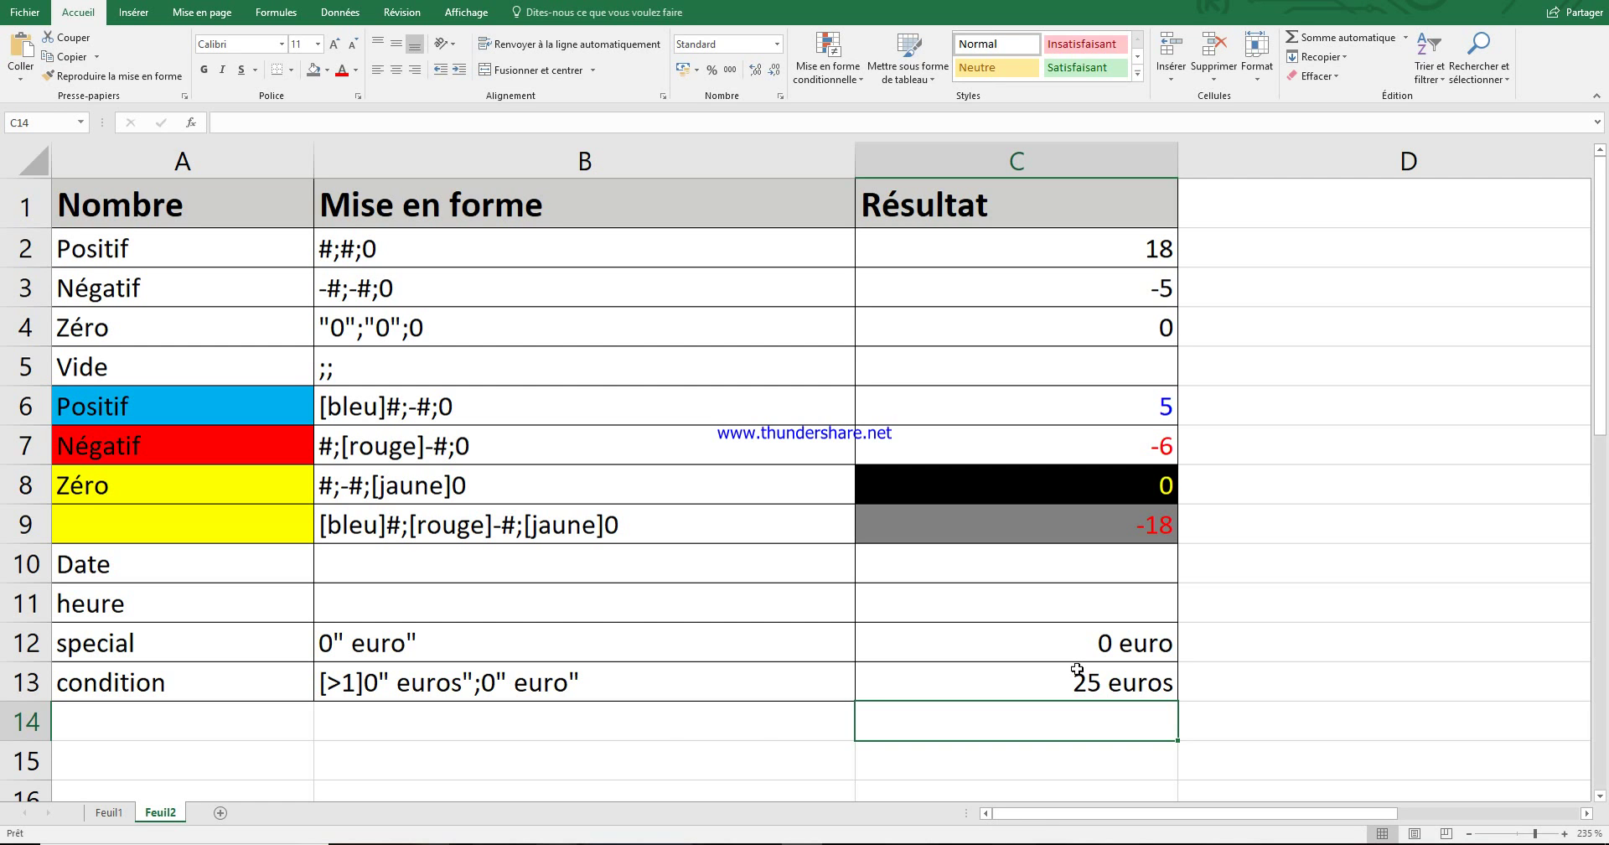
# - Enter the conditional format code [=1]0", 2, 3 Viva l'Algérie !";0 as text in cell B14
pyautogui.click(569, 728)
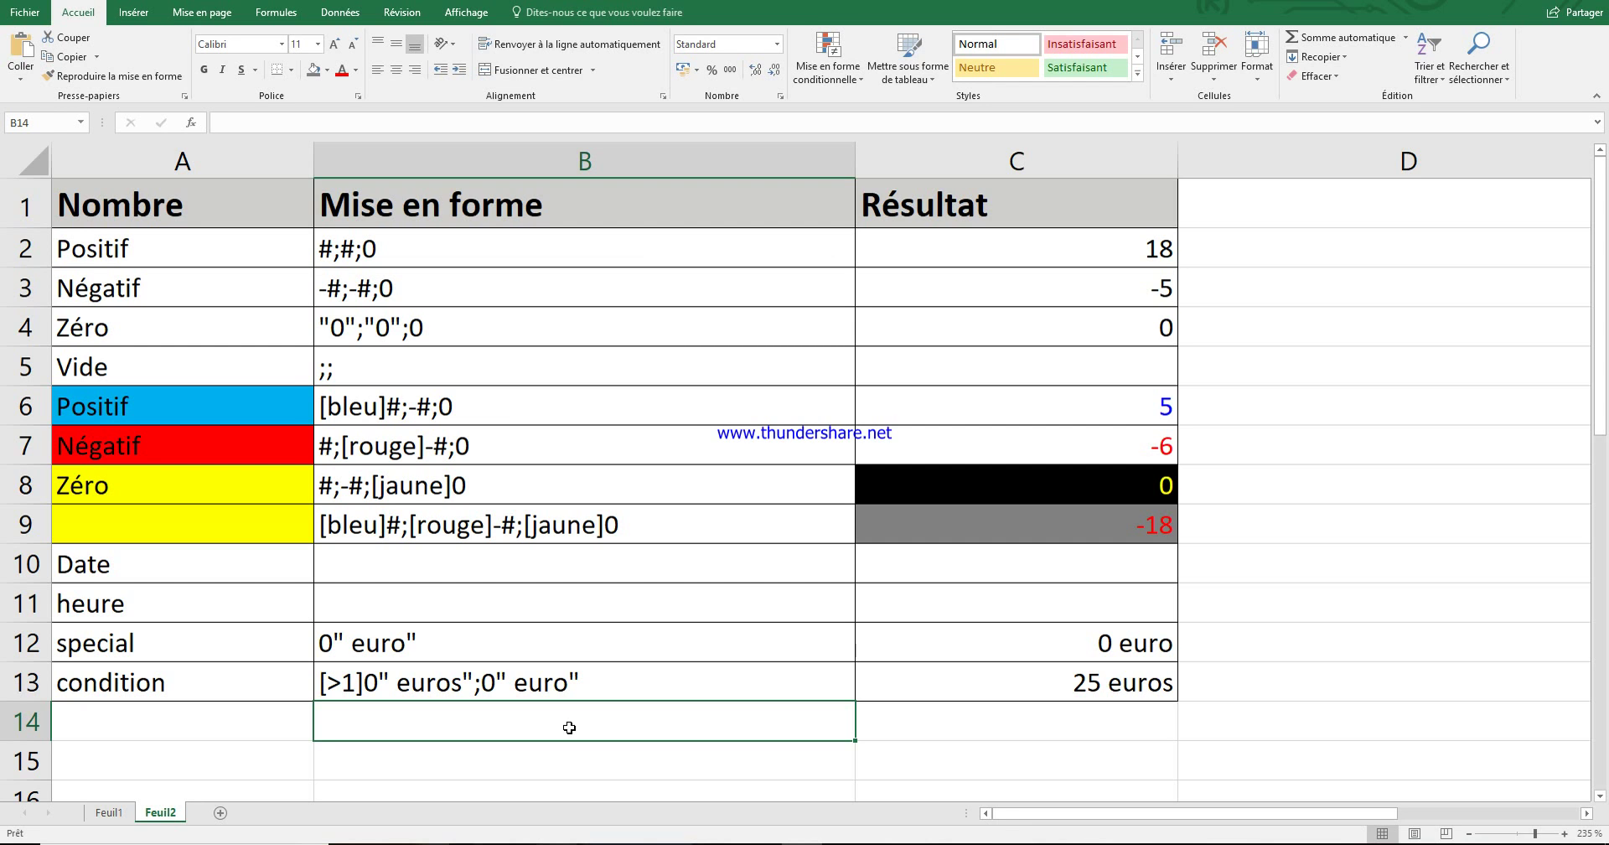
pyautogui.write('[')
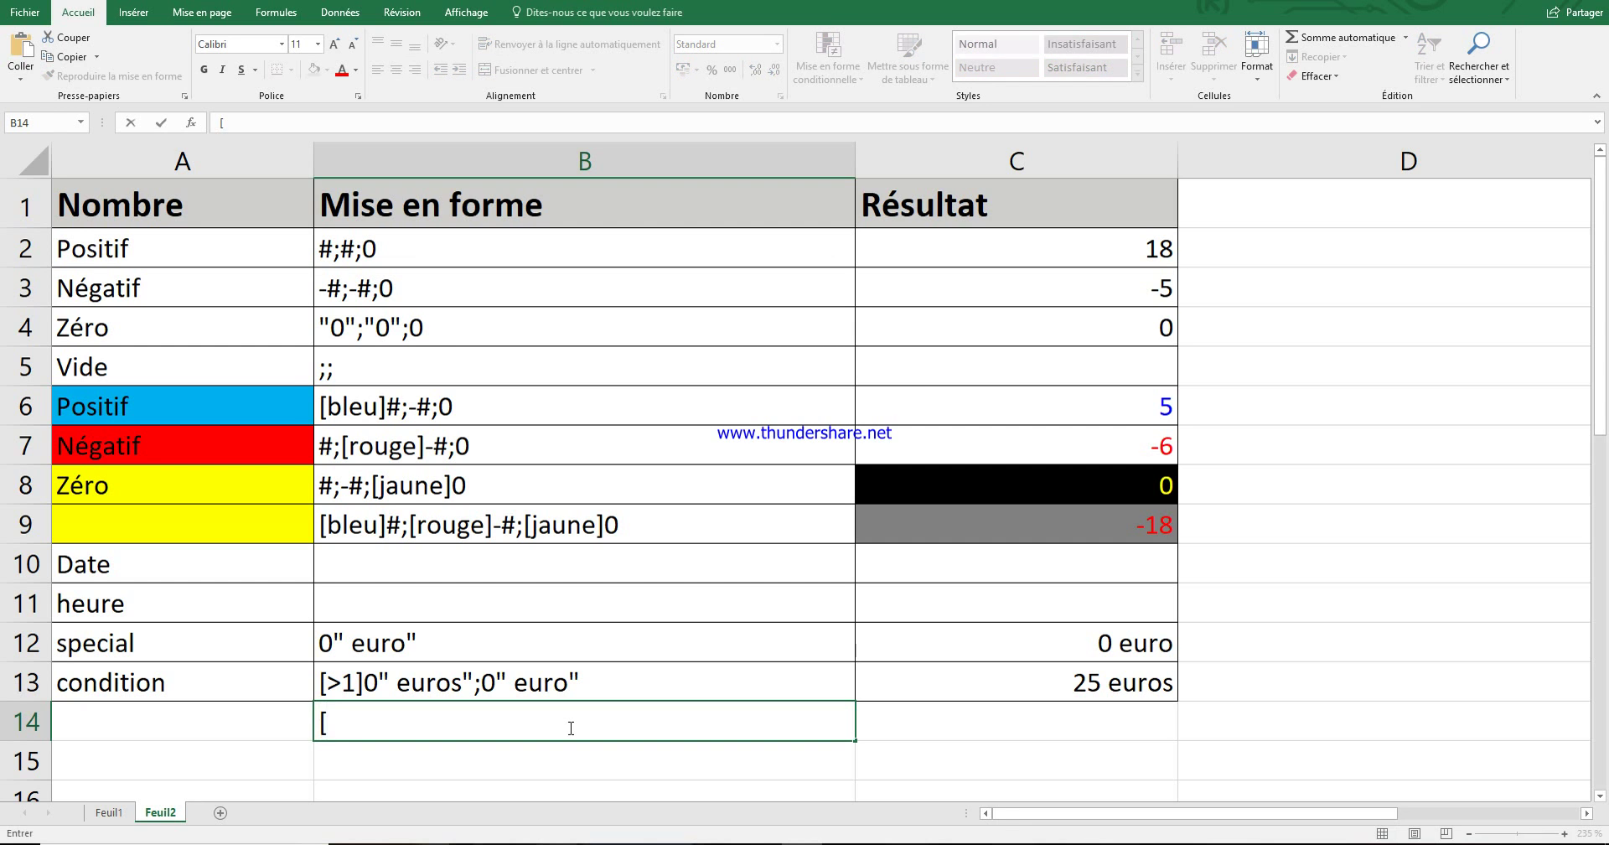
pyautogui.write('=1]0", 2, 3')
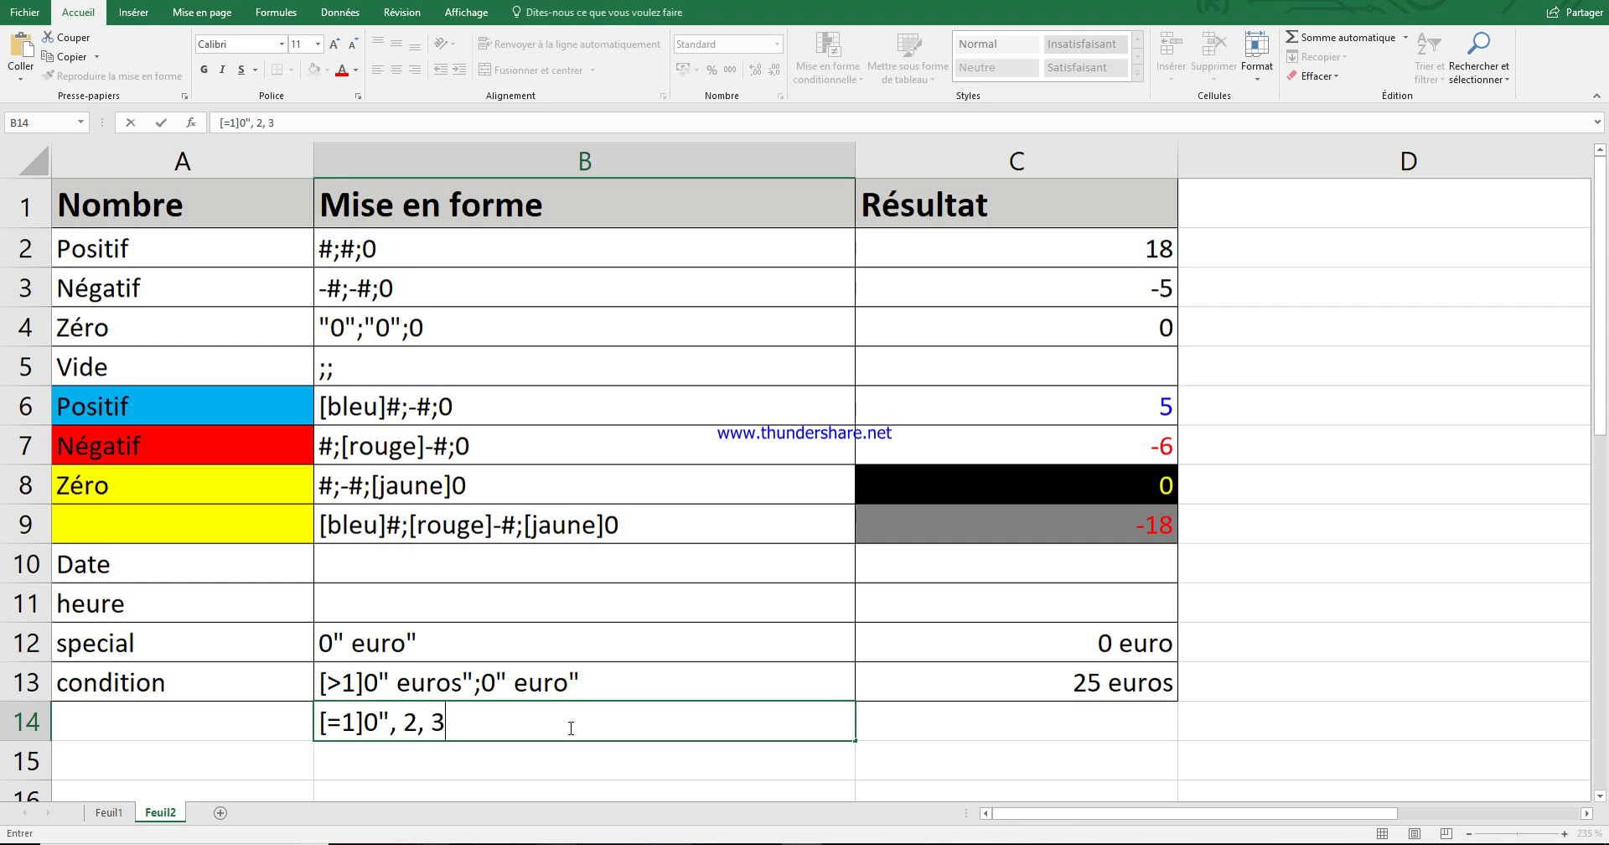
pyautogui.write(' Viva l\'Algérie !";')
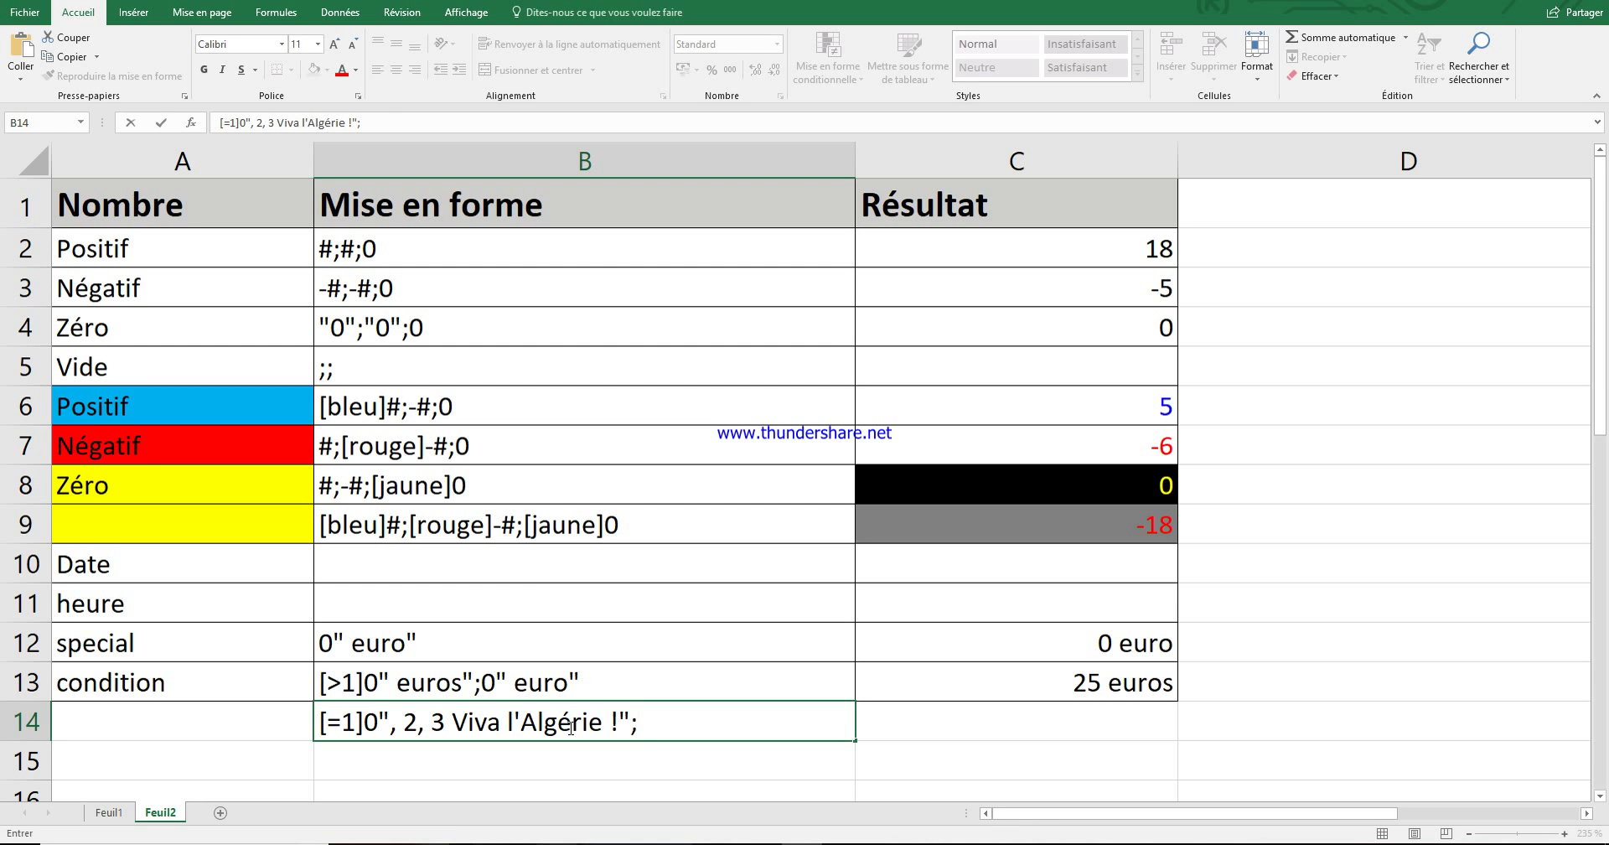
pyautogui.write('0')
pyautogui.click(860, 755)
pyautogui.click(749, 726)
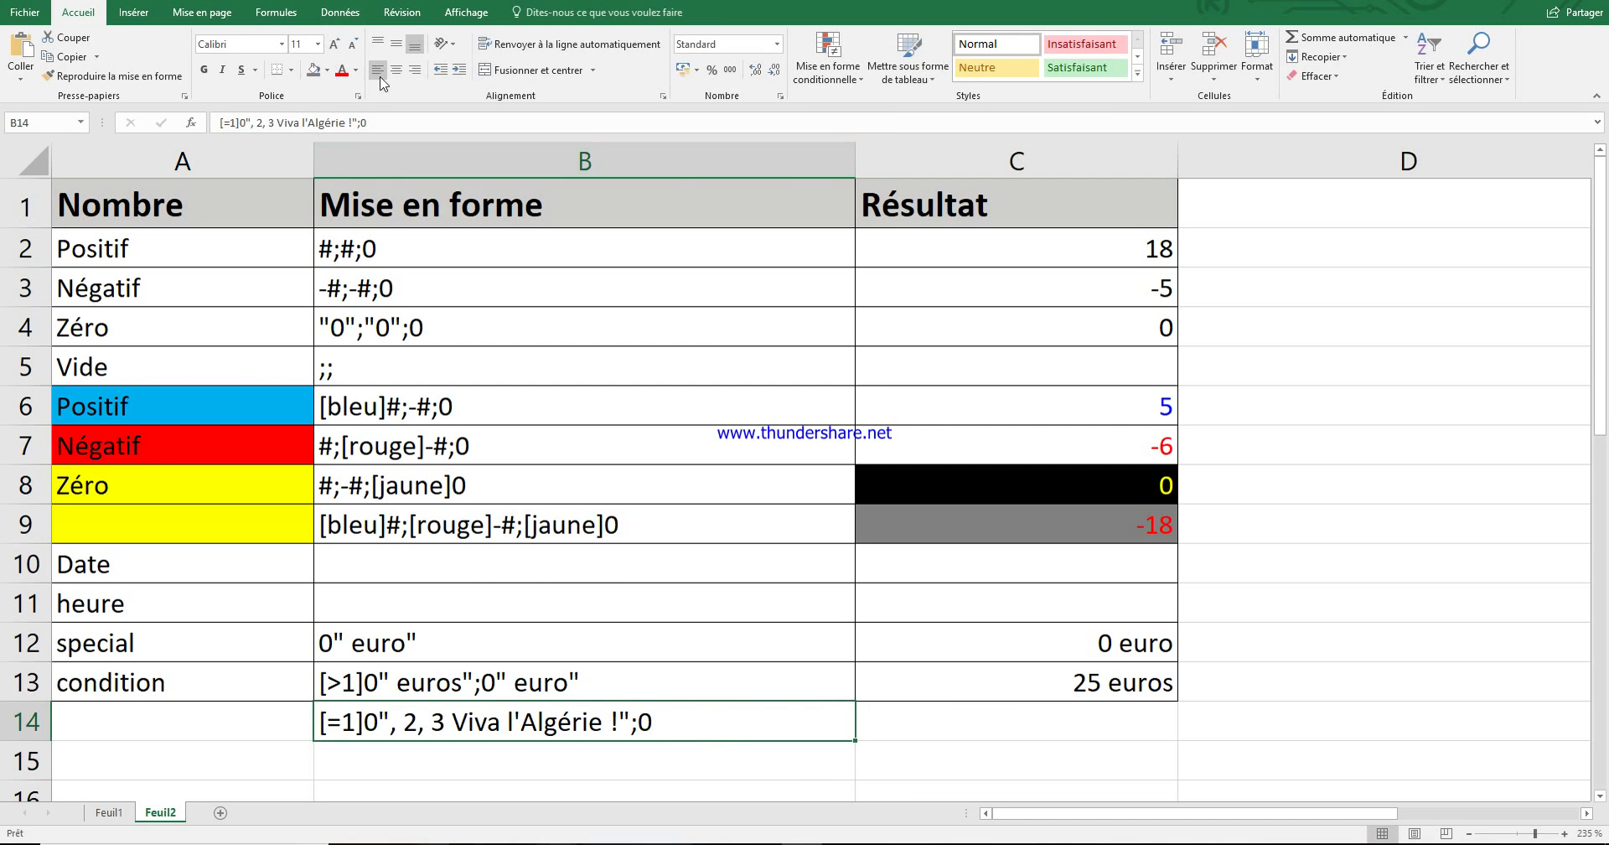
# - Copy the code [=1]0", 2, 3 Viva l'Algérie !";0 from cell B14 and apply it as the custom number format of cell C14
pyautogui.moveTo(387, 123); pyautogui.dragTo(218, 122)
pyautogui.hotkey('ctrl', 'c')
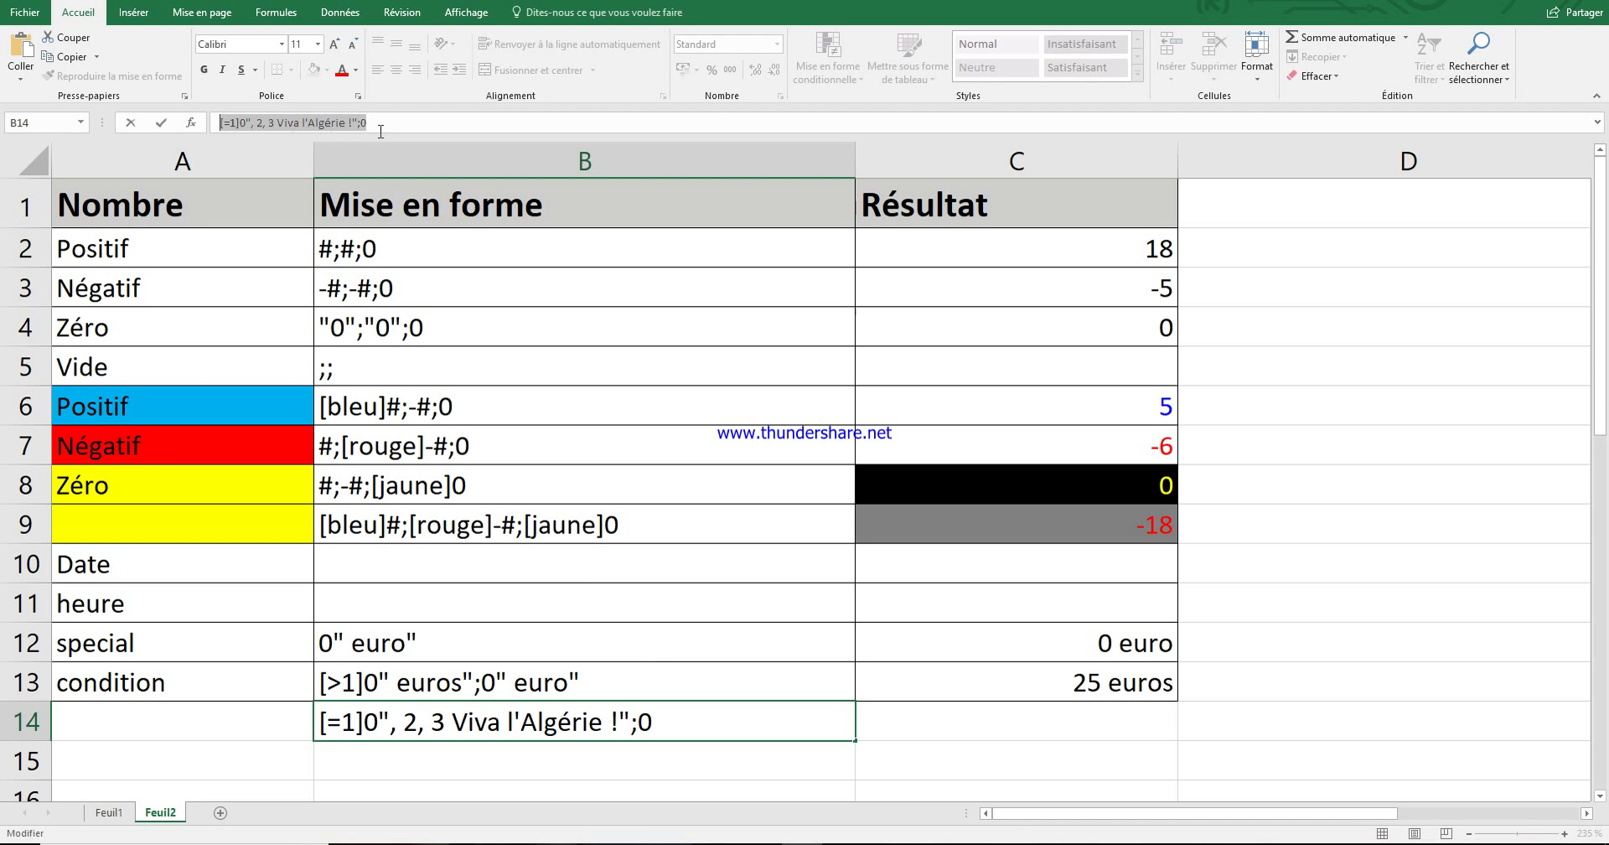
pyautogui.press('Escape')
pyautogui.hotkey('ctrl', '1')
pyautogui.click(1024, 536)
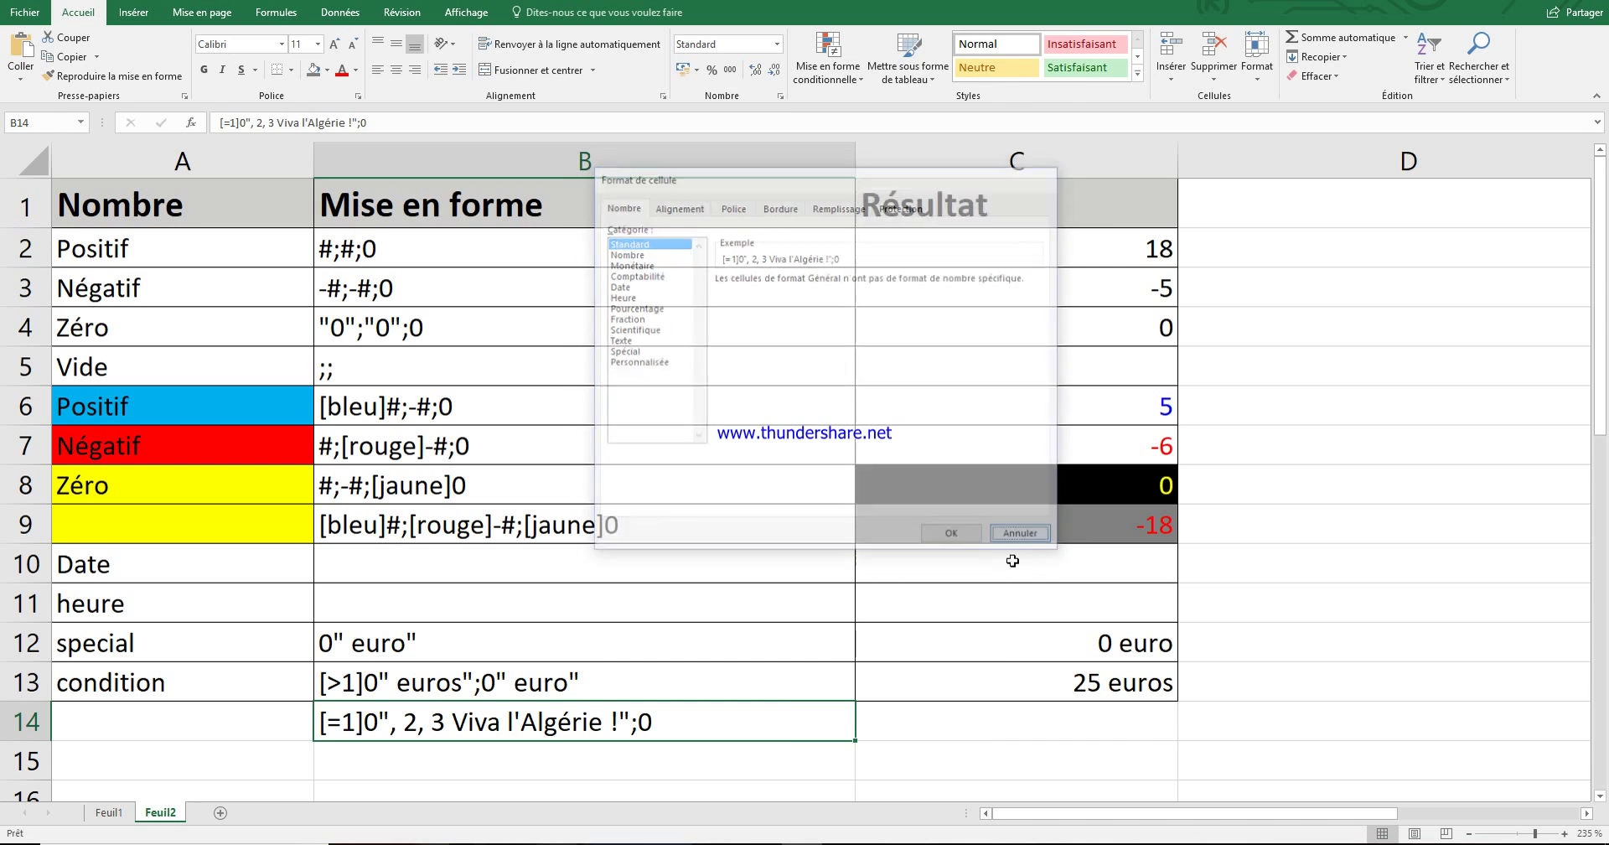
pyautogui.click(984, 714)
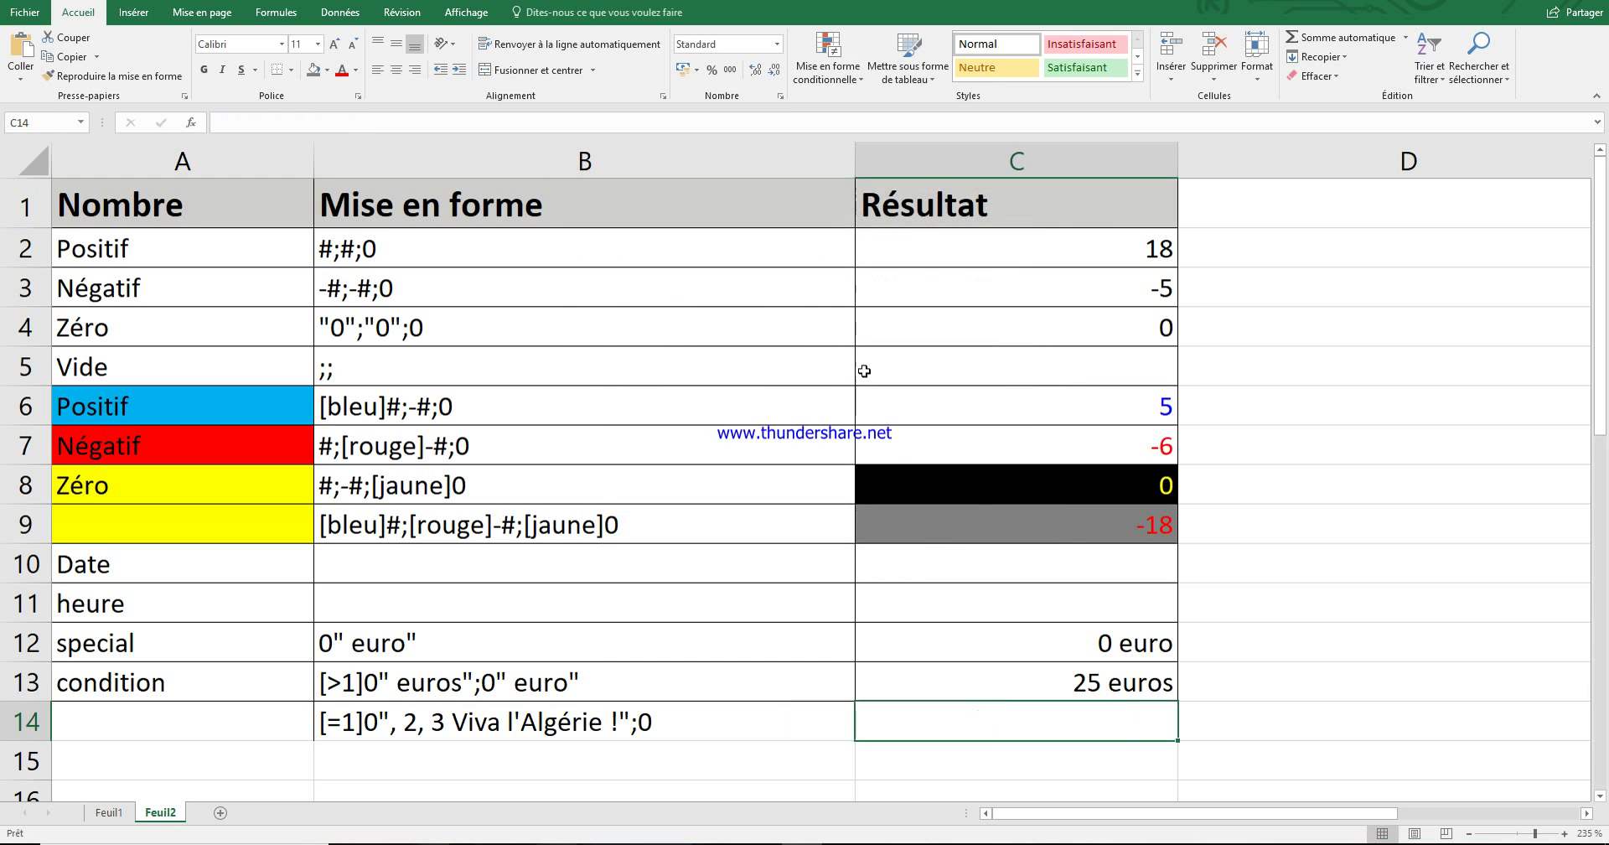
pyautogui.click(781, 95)
pyautogui.click(646, 363)
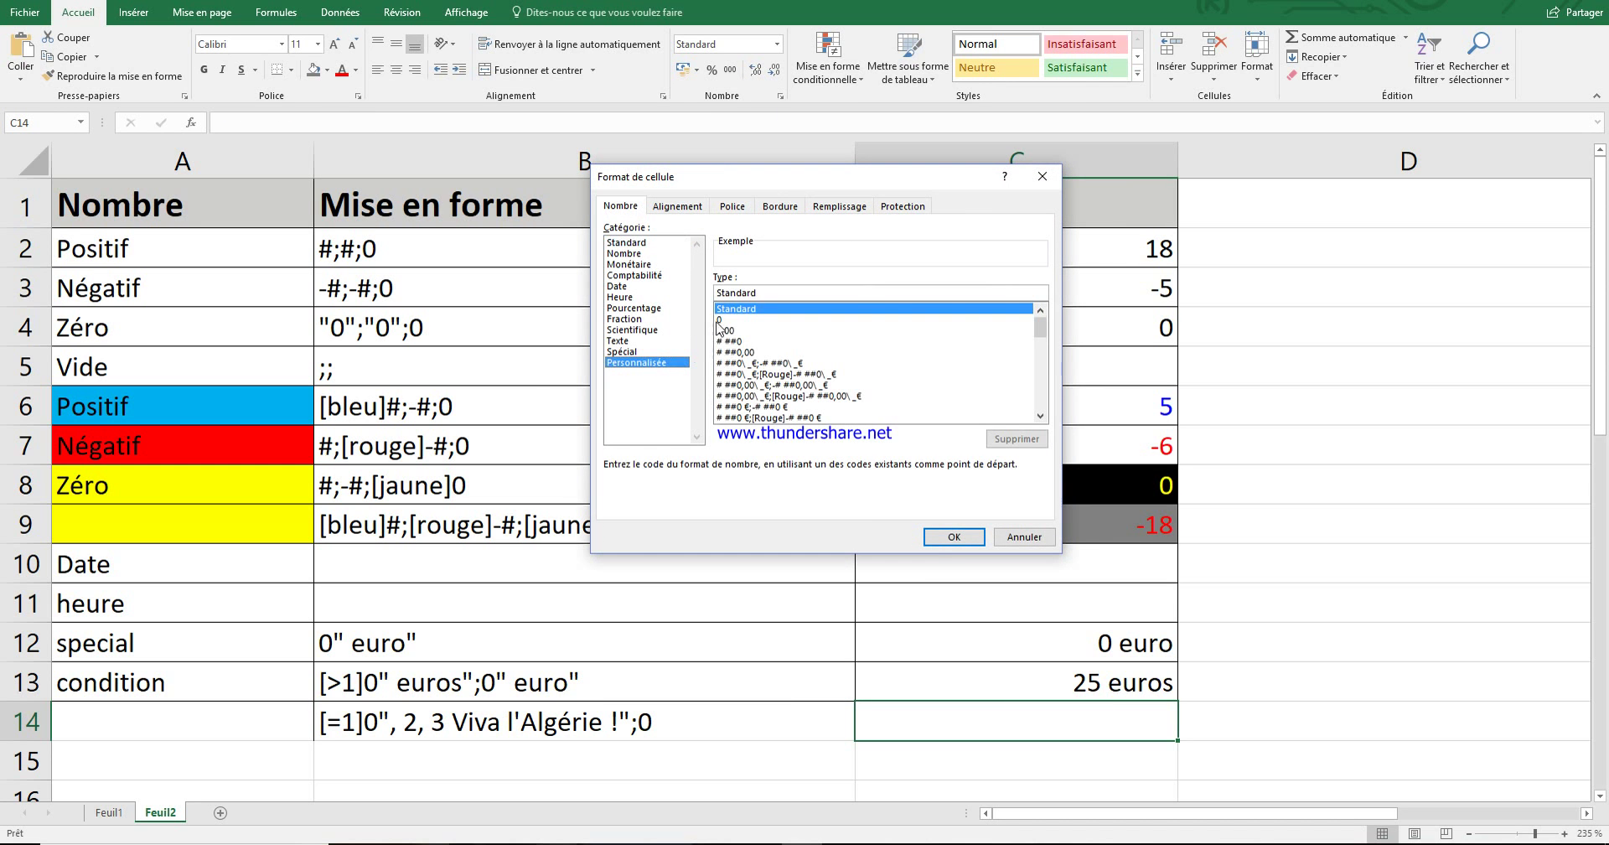
pyautogui.click(774, 291)
pyautogui.hotkey('ctrl', 'v')
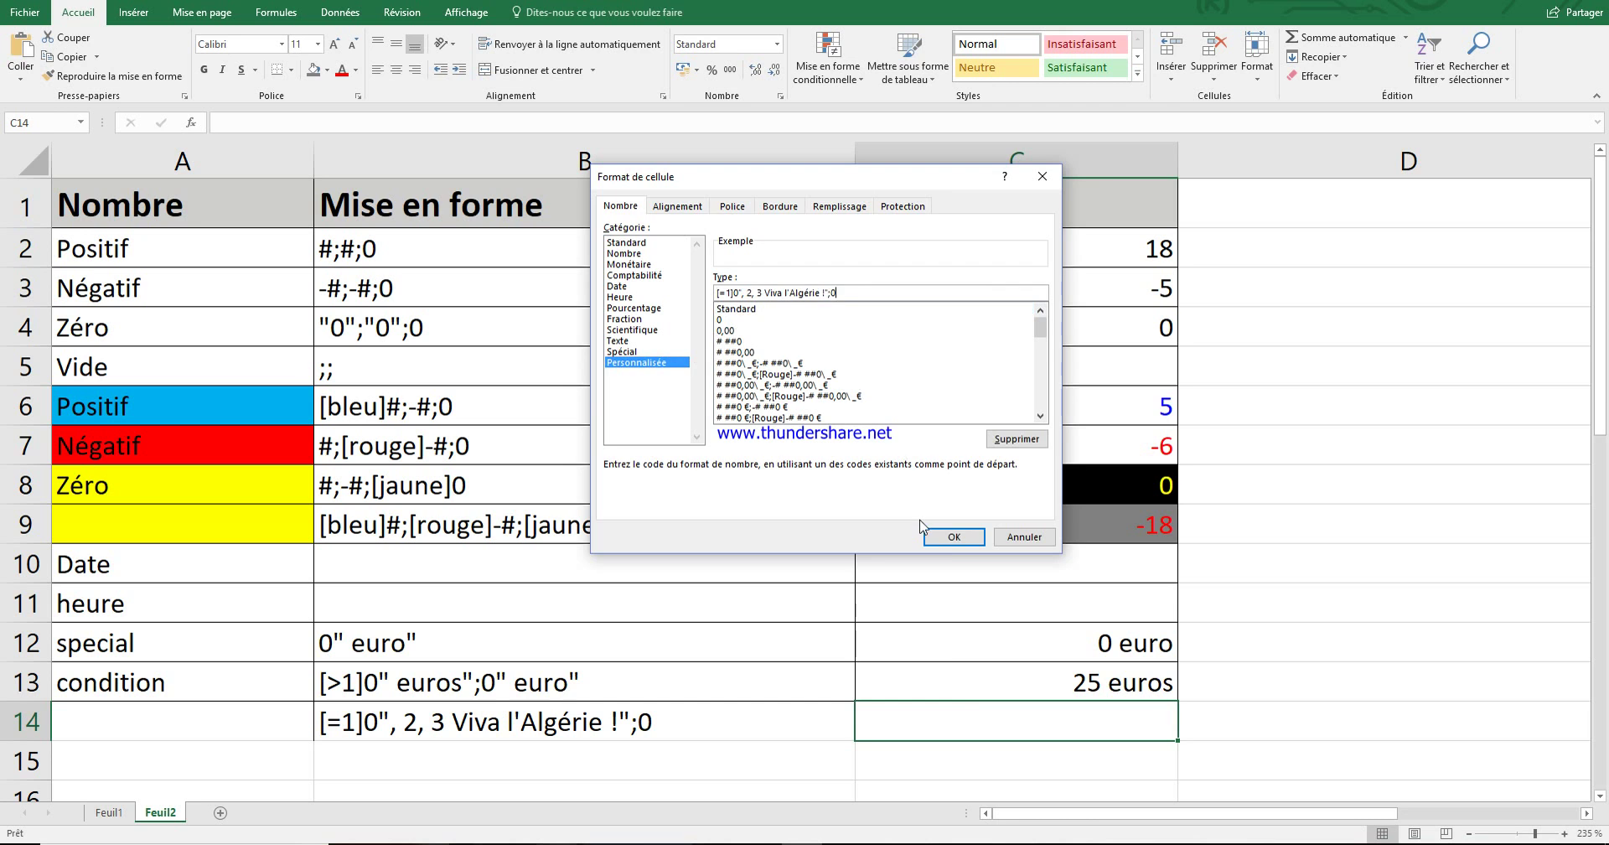
pyautogui.click(946, 541)
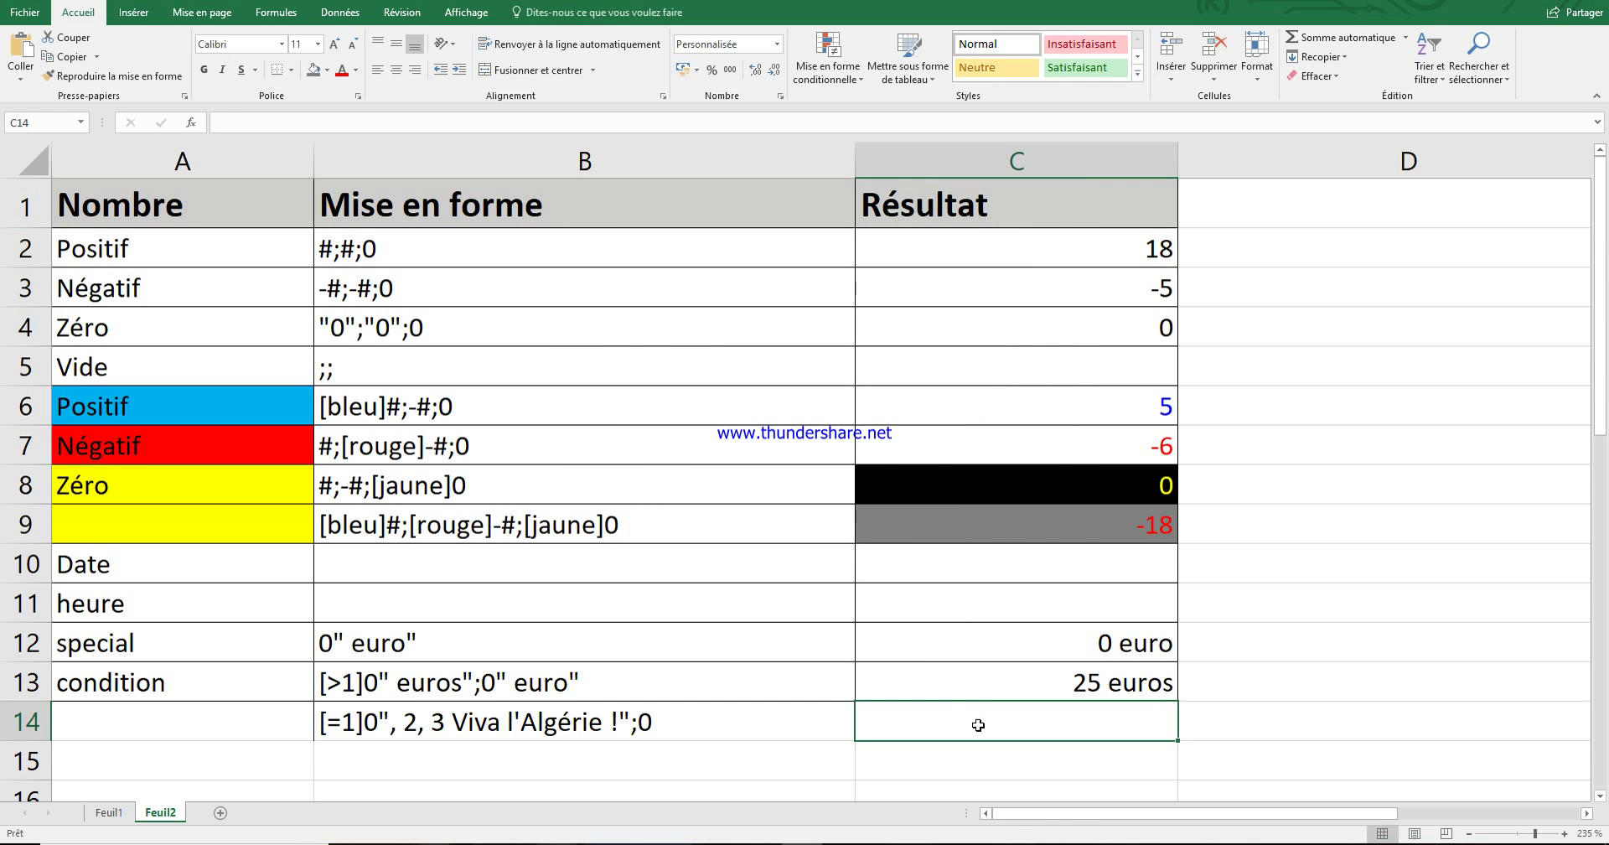
# - Test the conditional text format in cell C14 by entering 25, 1 and 0 in turn
pyautogui.write('25')
pyautogui.press('Return')
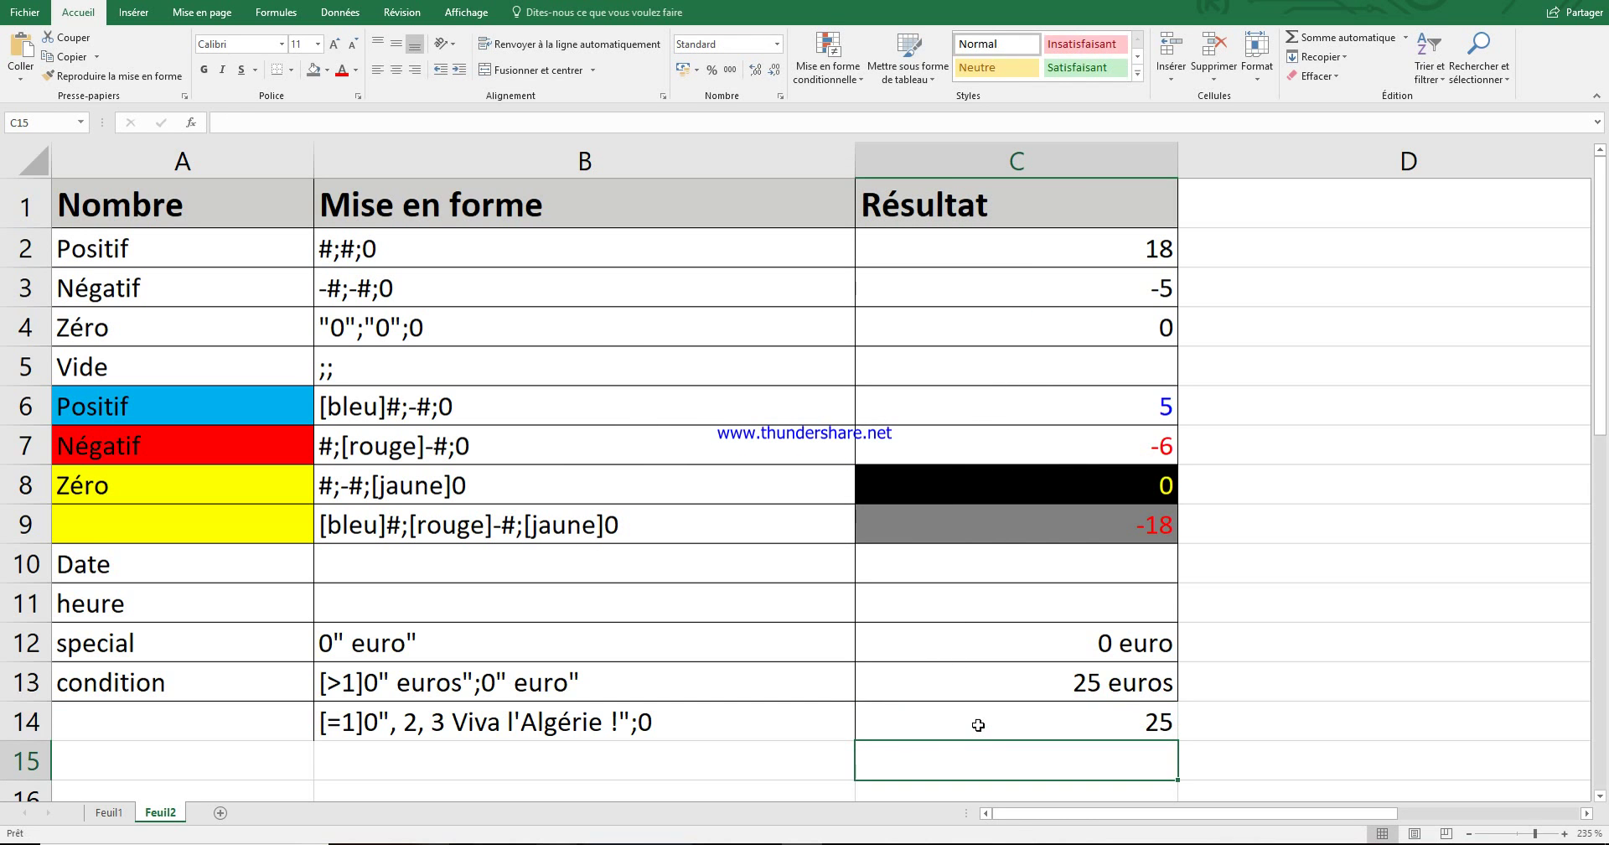
pyautogui.click(978, 725)
pyautogui.write('1')
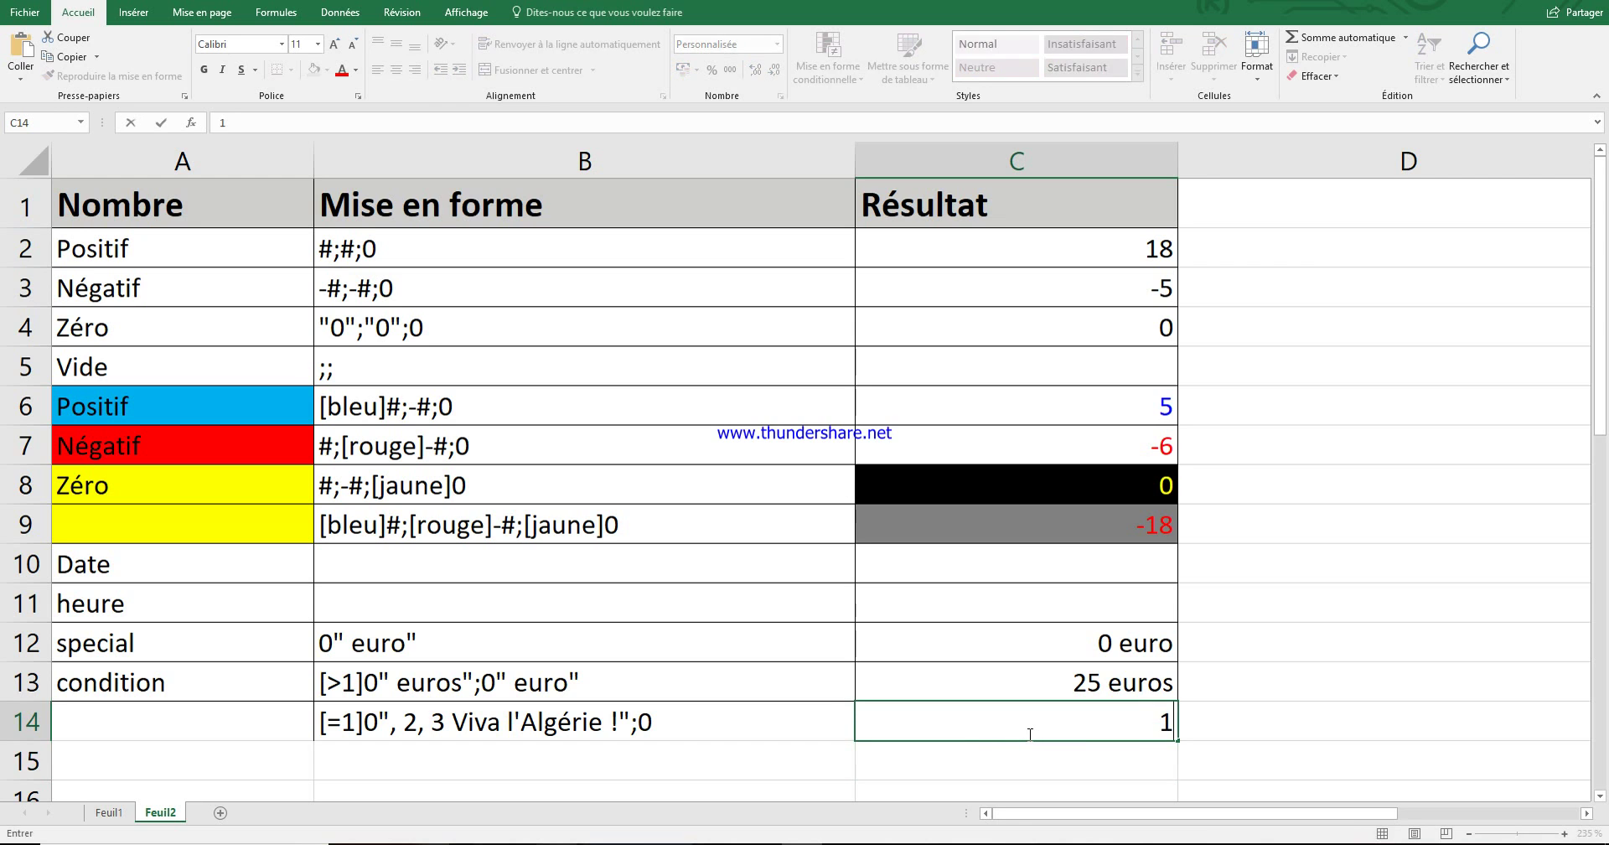
pyautogui.press('Return')
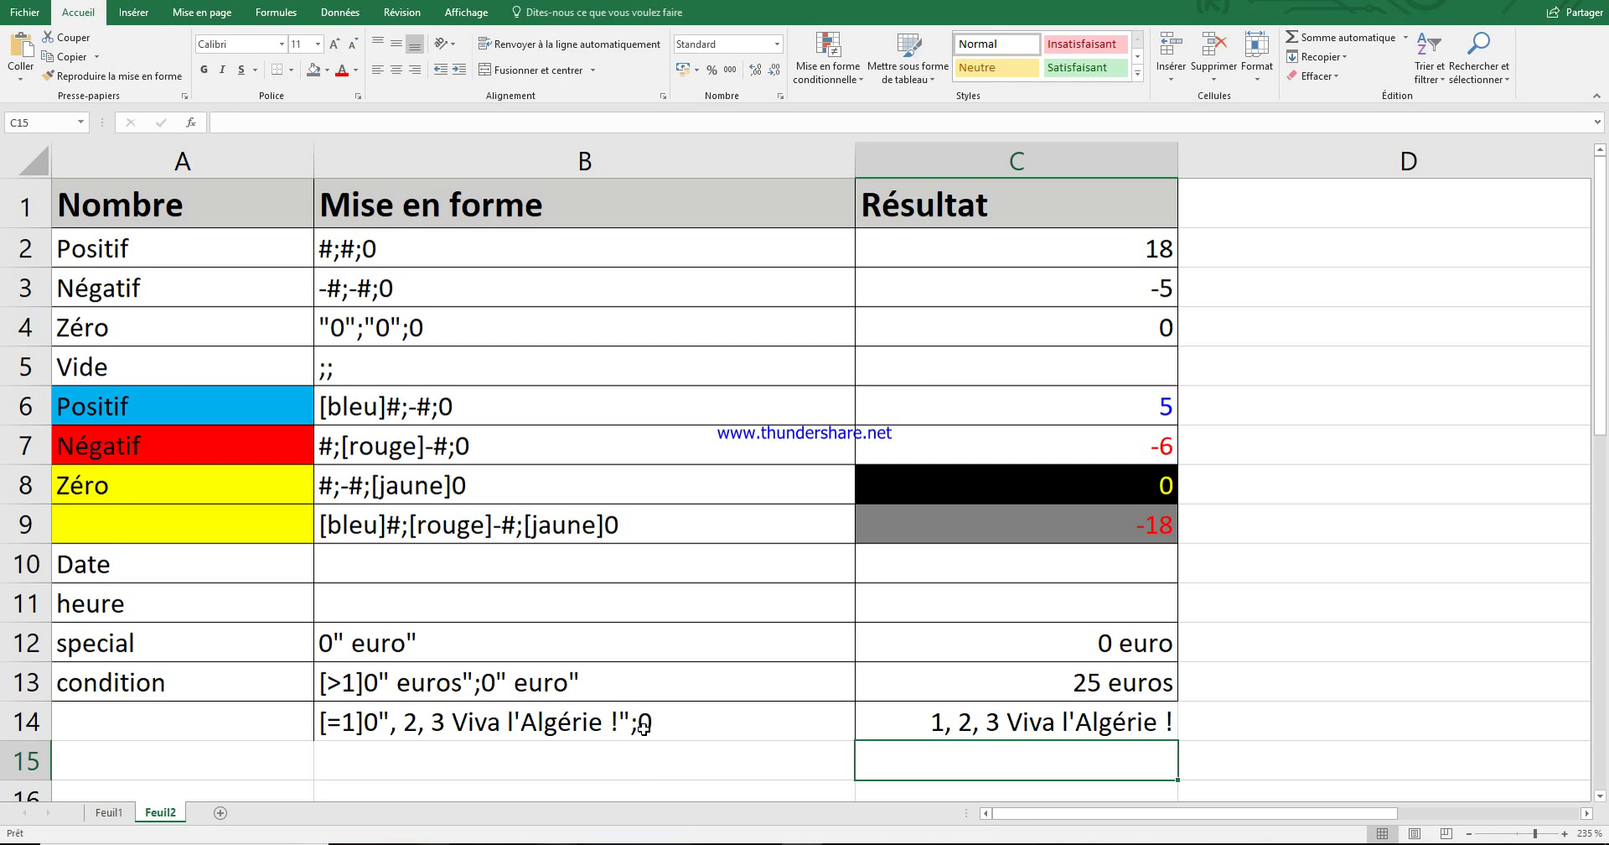
pyautogui.click(993, 723)
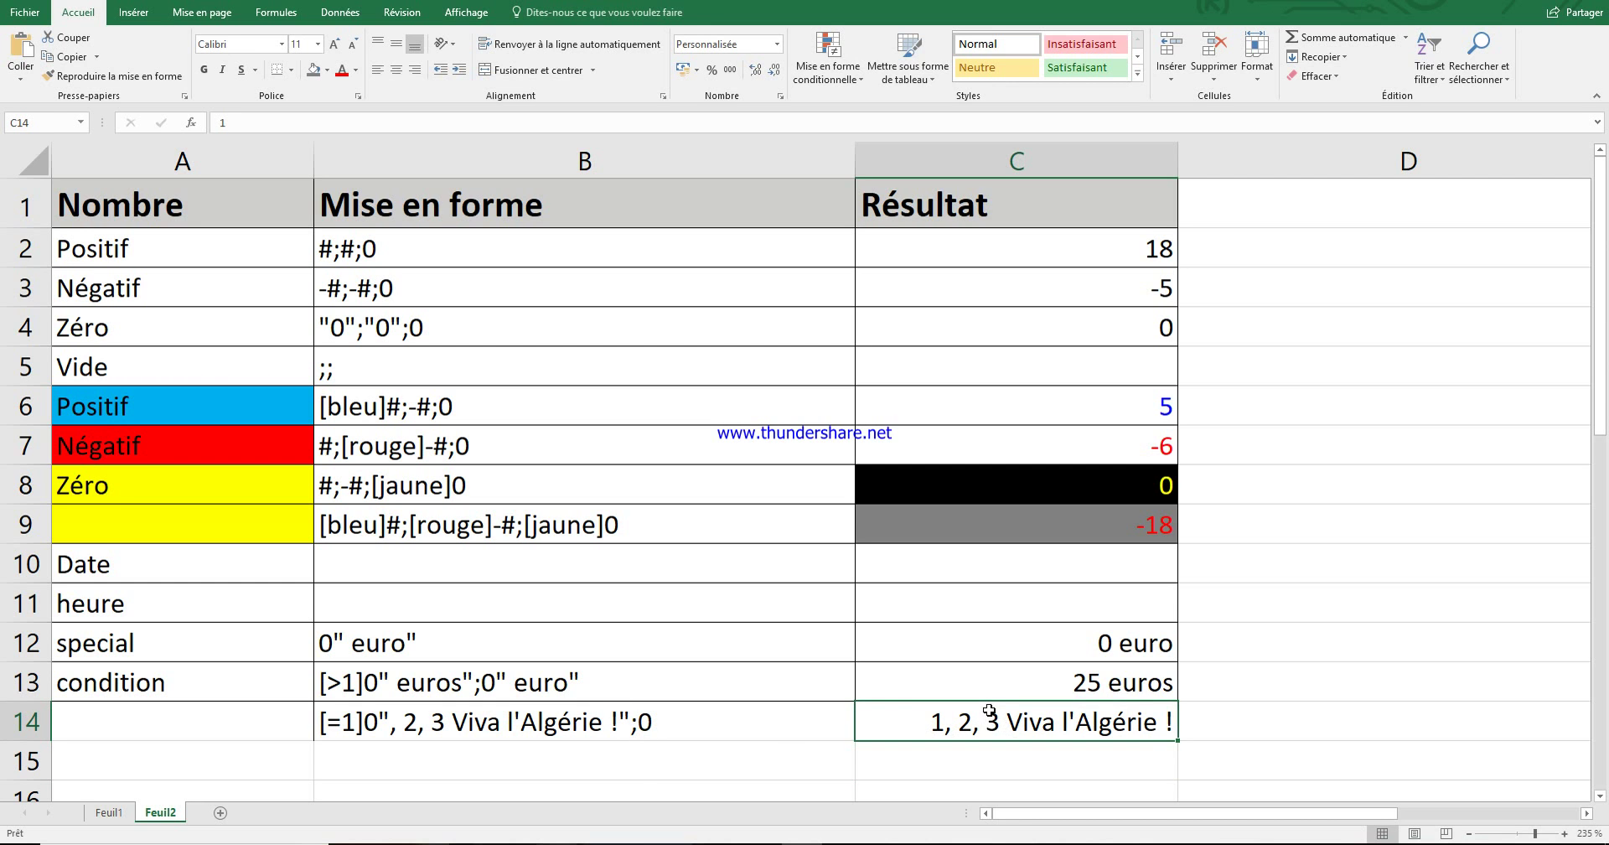
pyautogui.write('0')
pyautogui.press('Return')
pyautogui.click(989, 708)
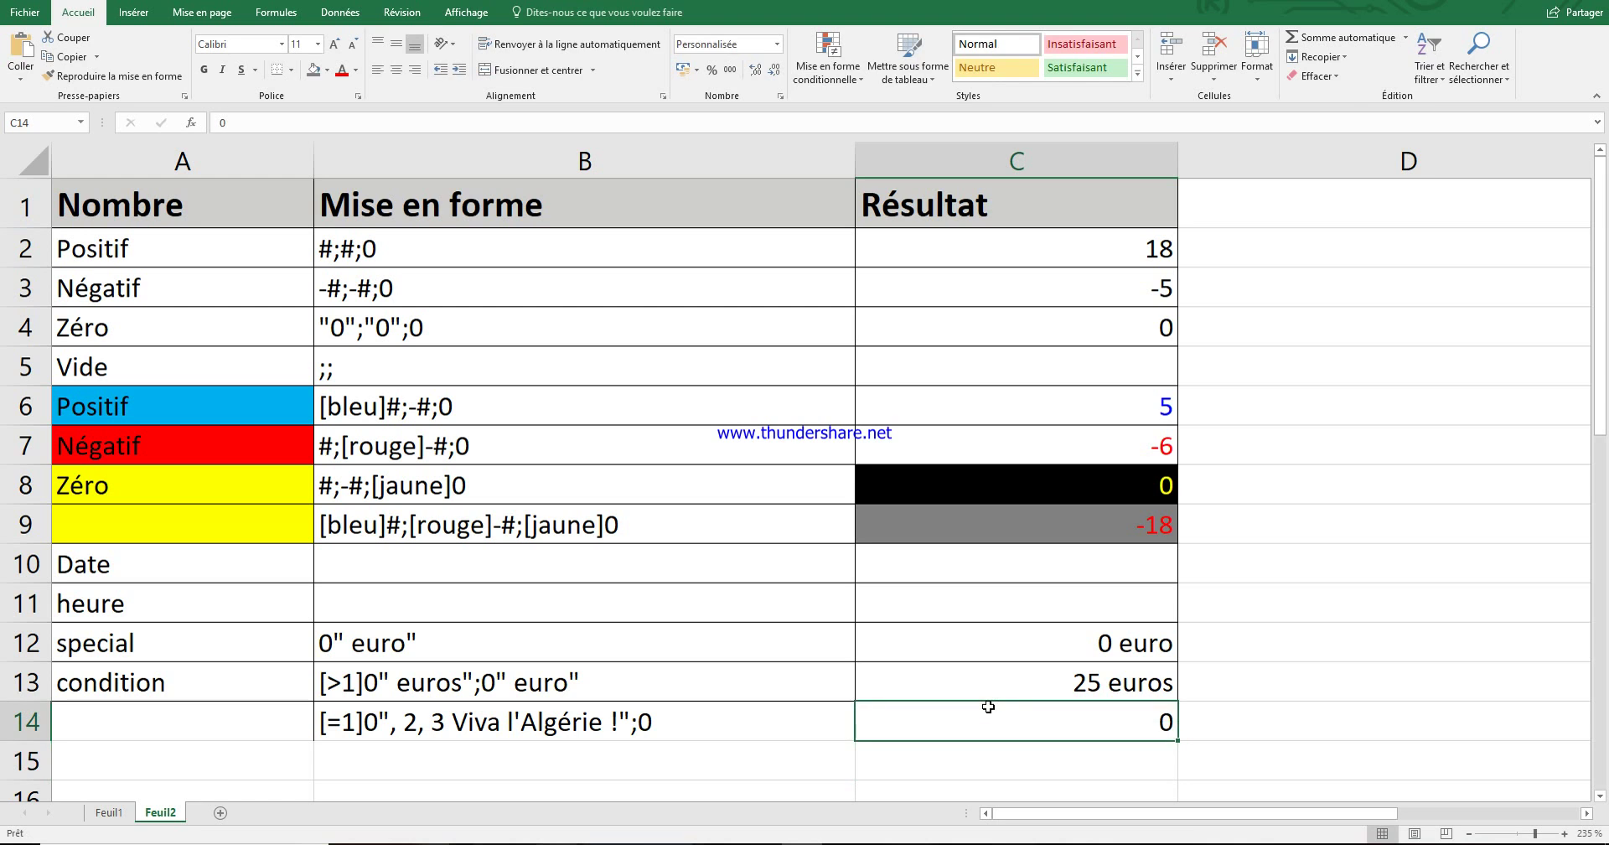
# - Test the conditional text format in cell C14 again by entering 100 and 1 in turn
pyautogui.write('100')
pyautogui.press('Return')
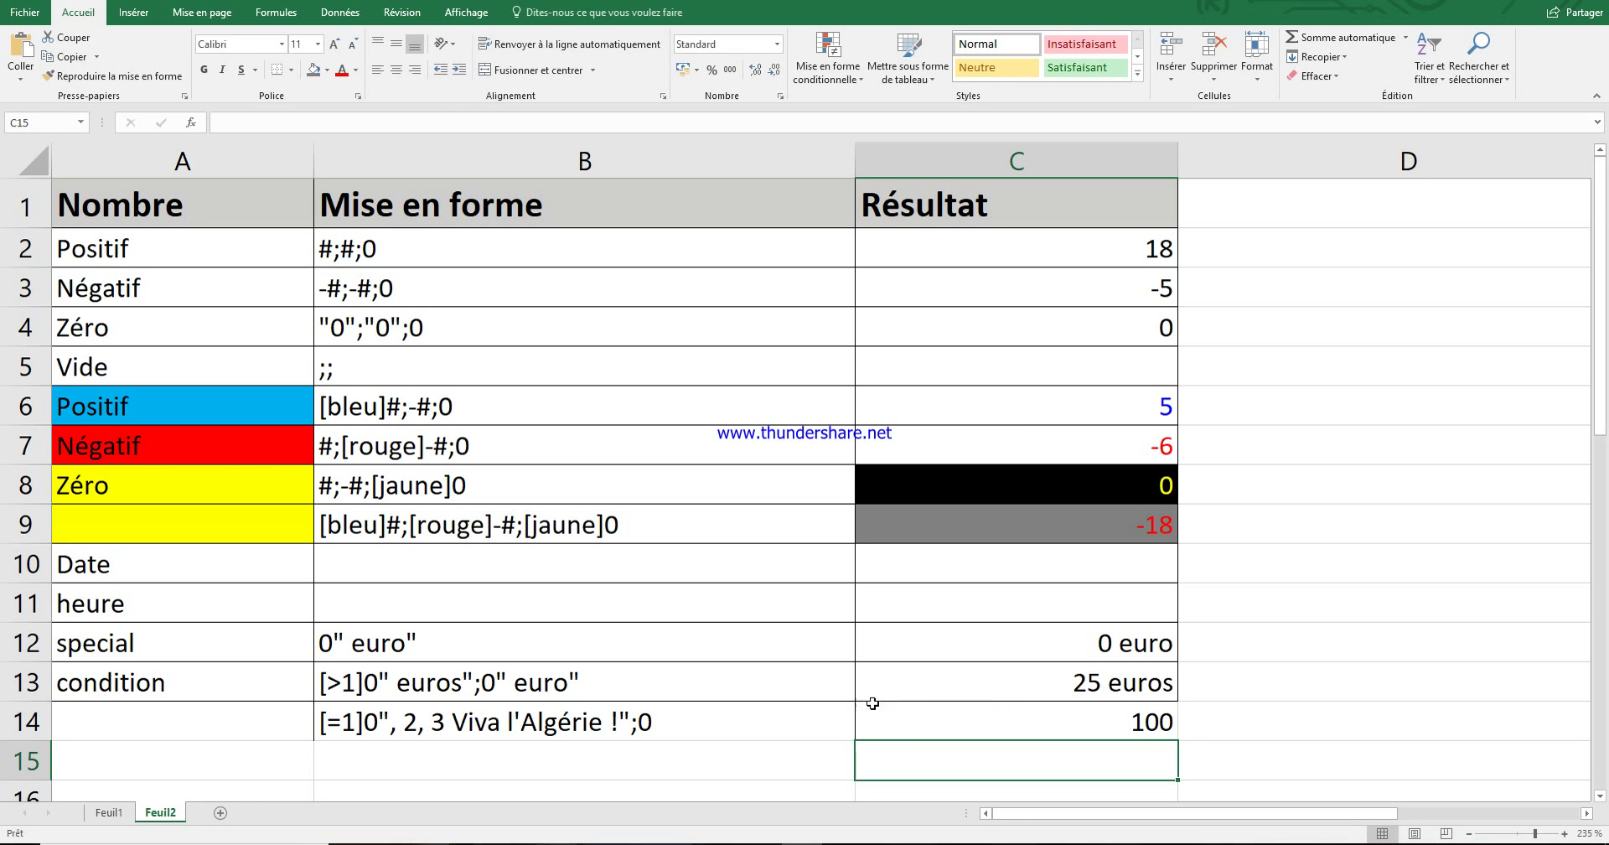
pyautogui.click(1165, 723)
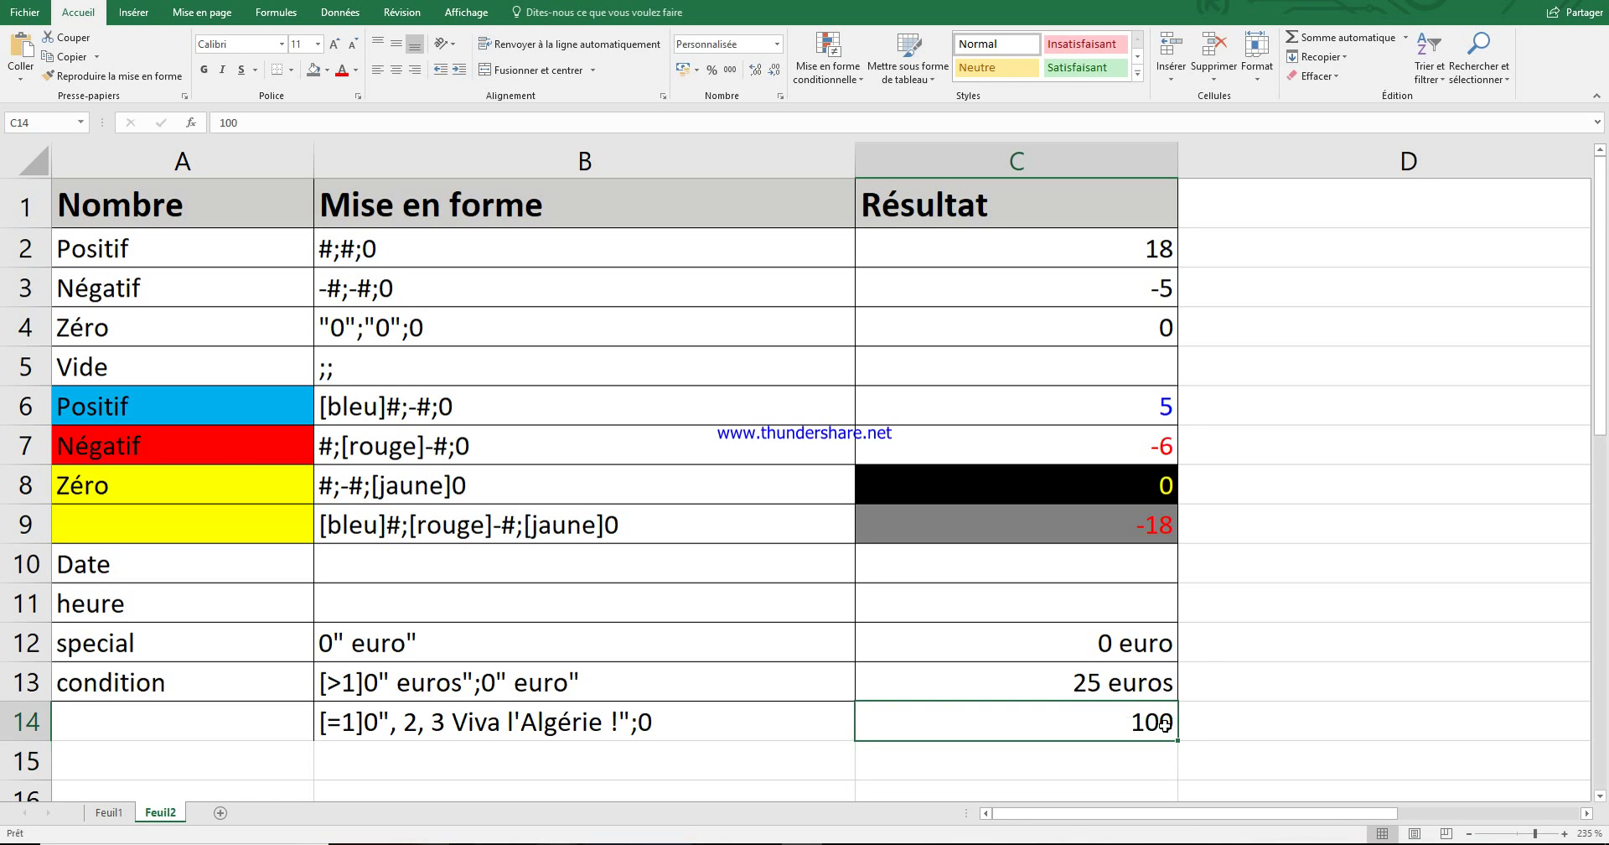
pyautogui.write('1')
pyautogui.press('Return')
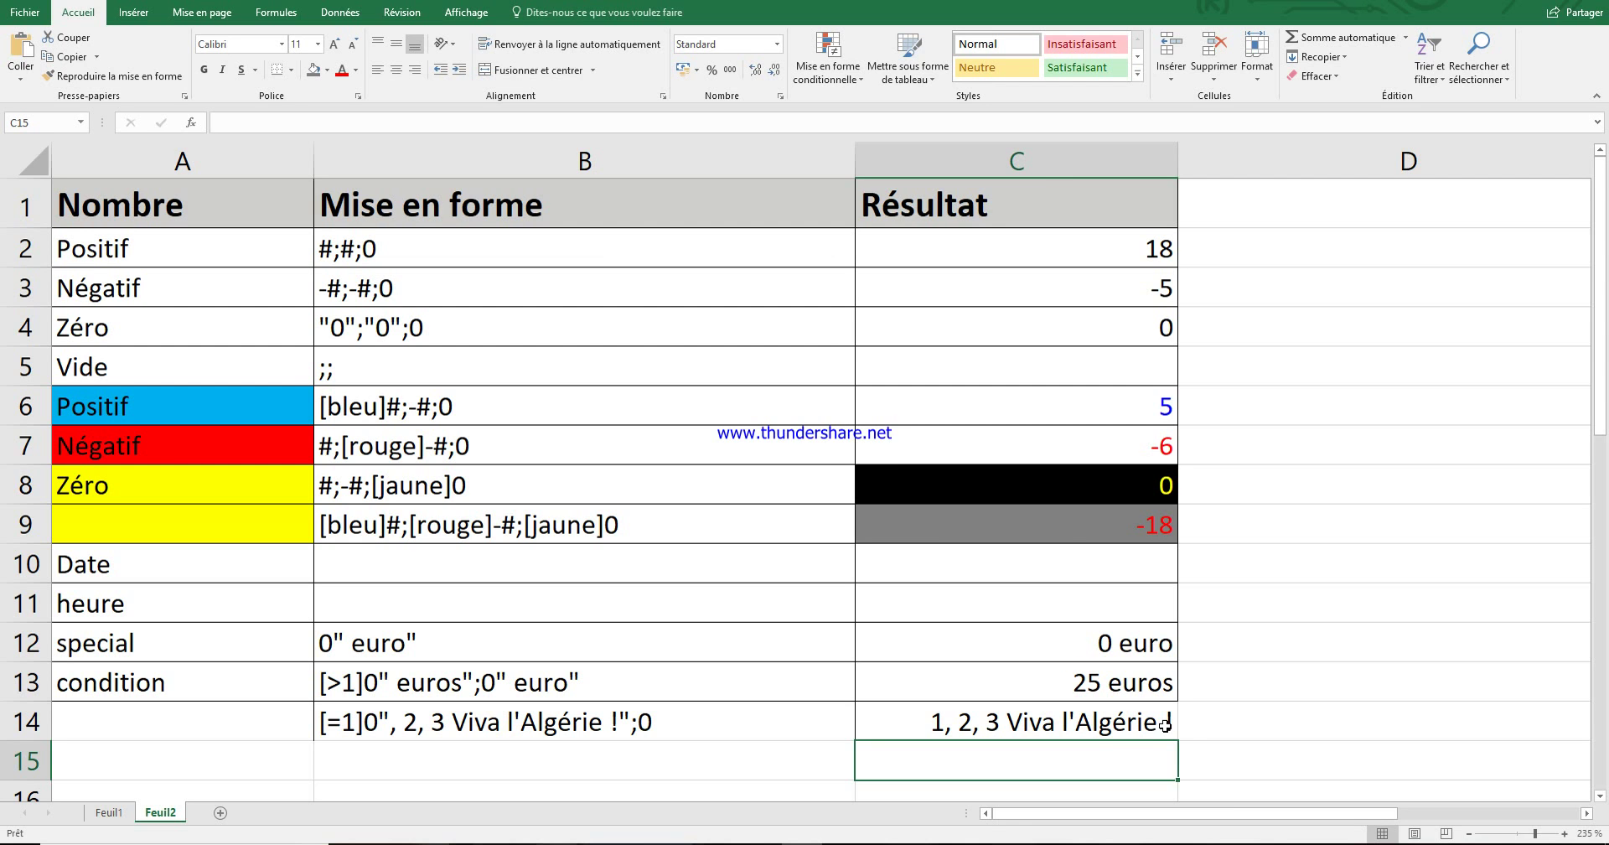
# - Examine the underlying value stored in cell C14 and compare it with the formatted text the cell displays
pyautogui.click(1165, 726)
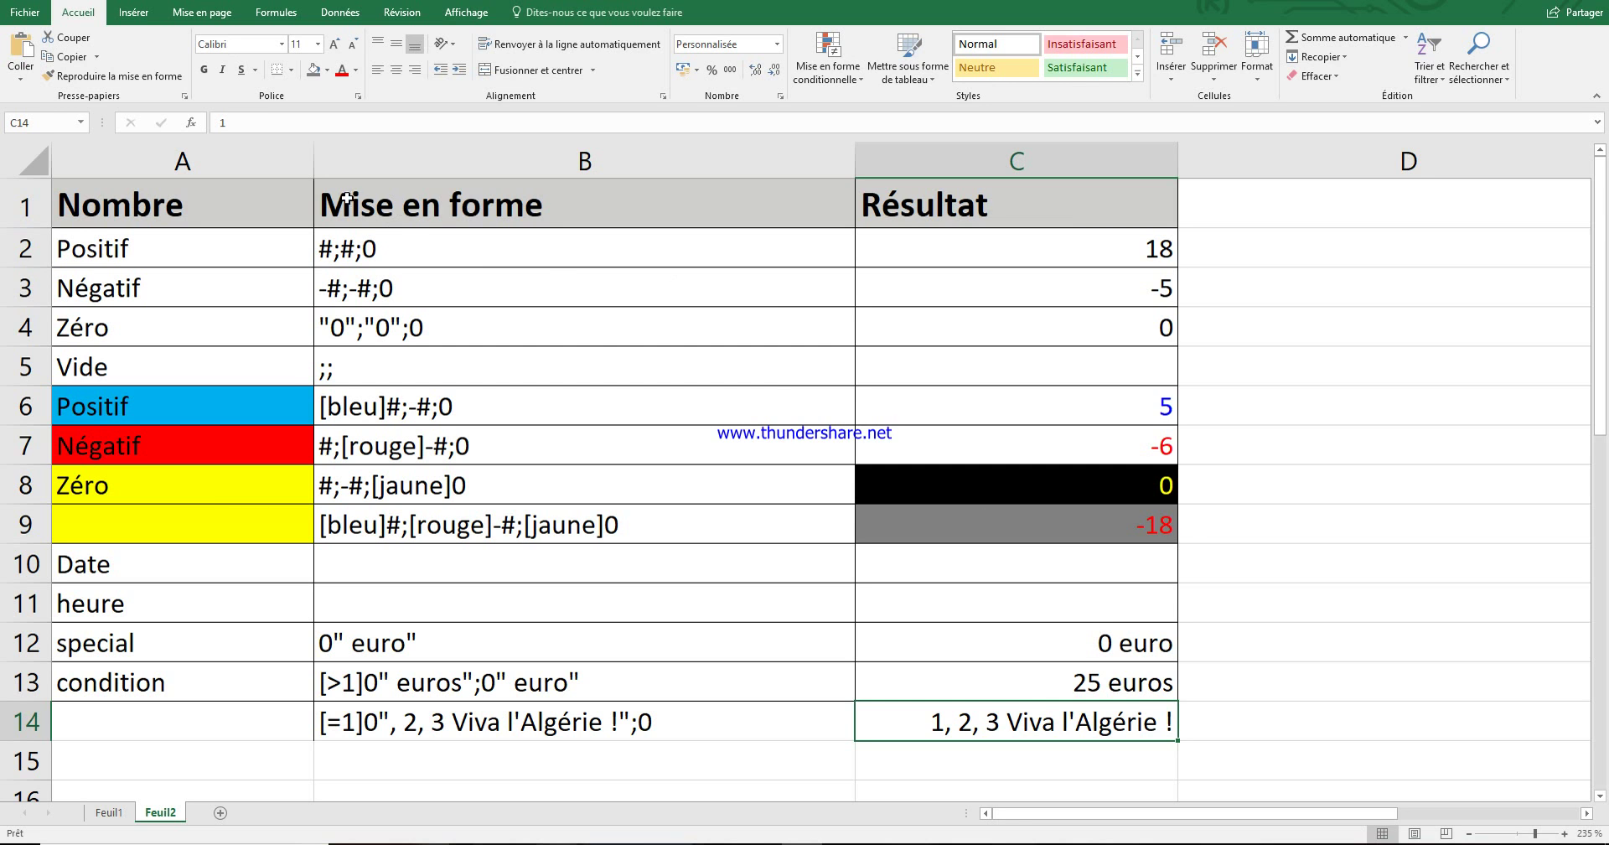
pyautogui.click(246, 123)
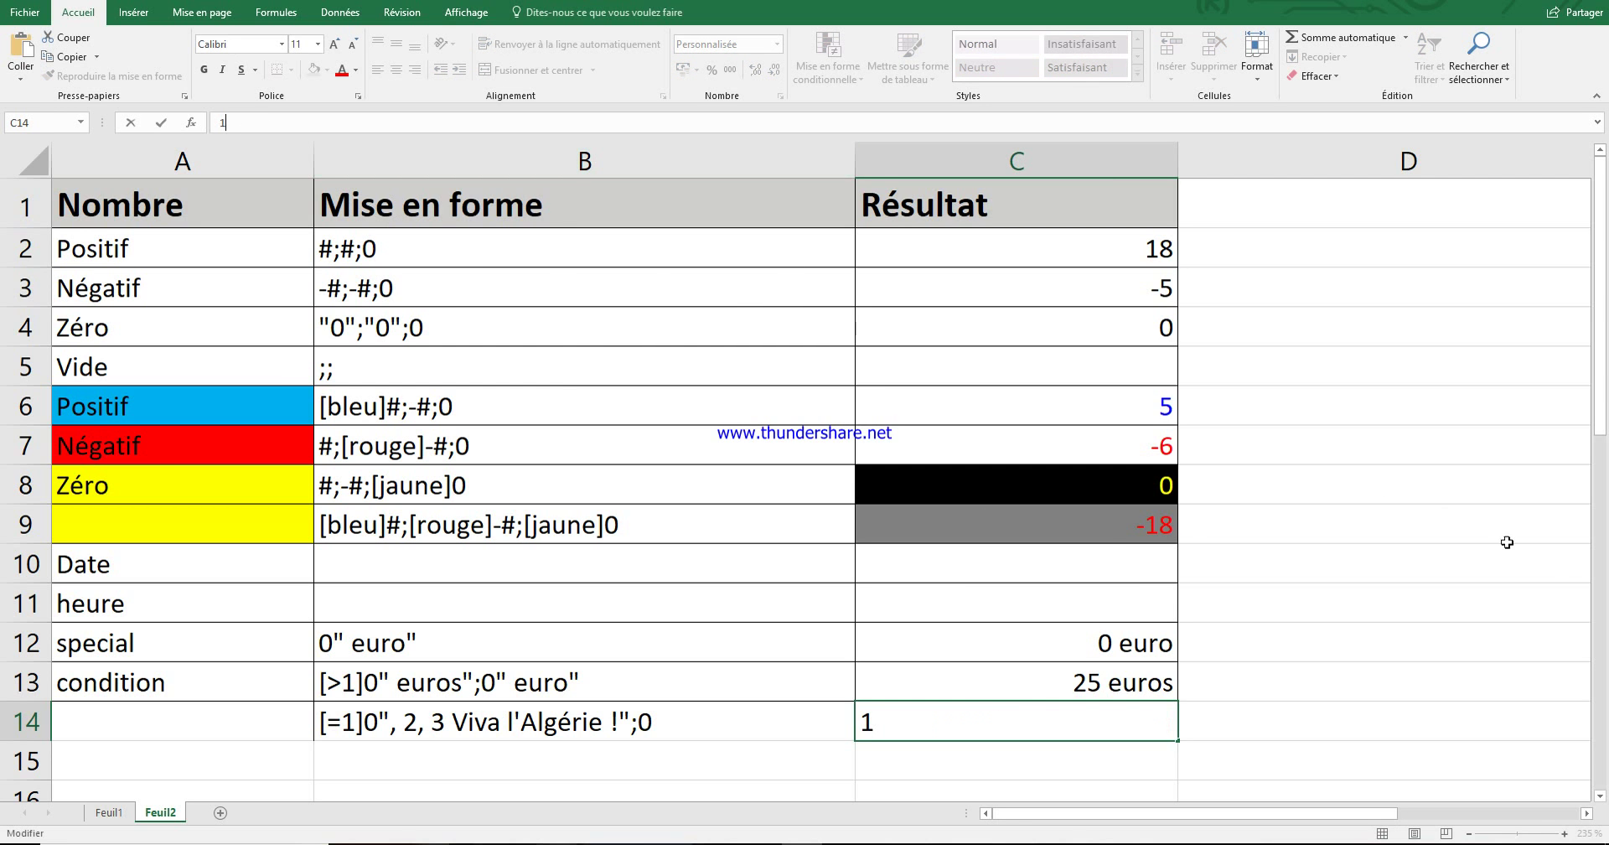
pyautogui.click(1452, 545)
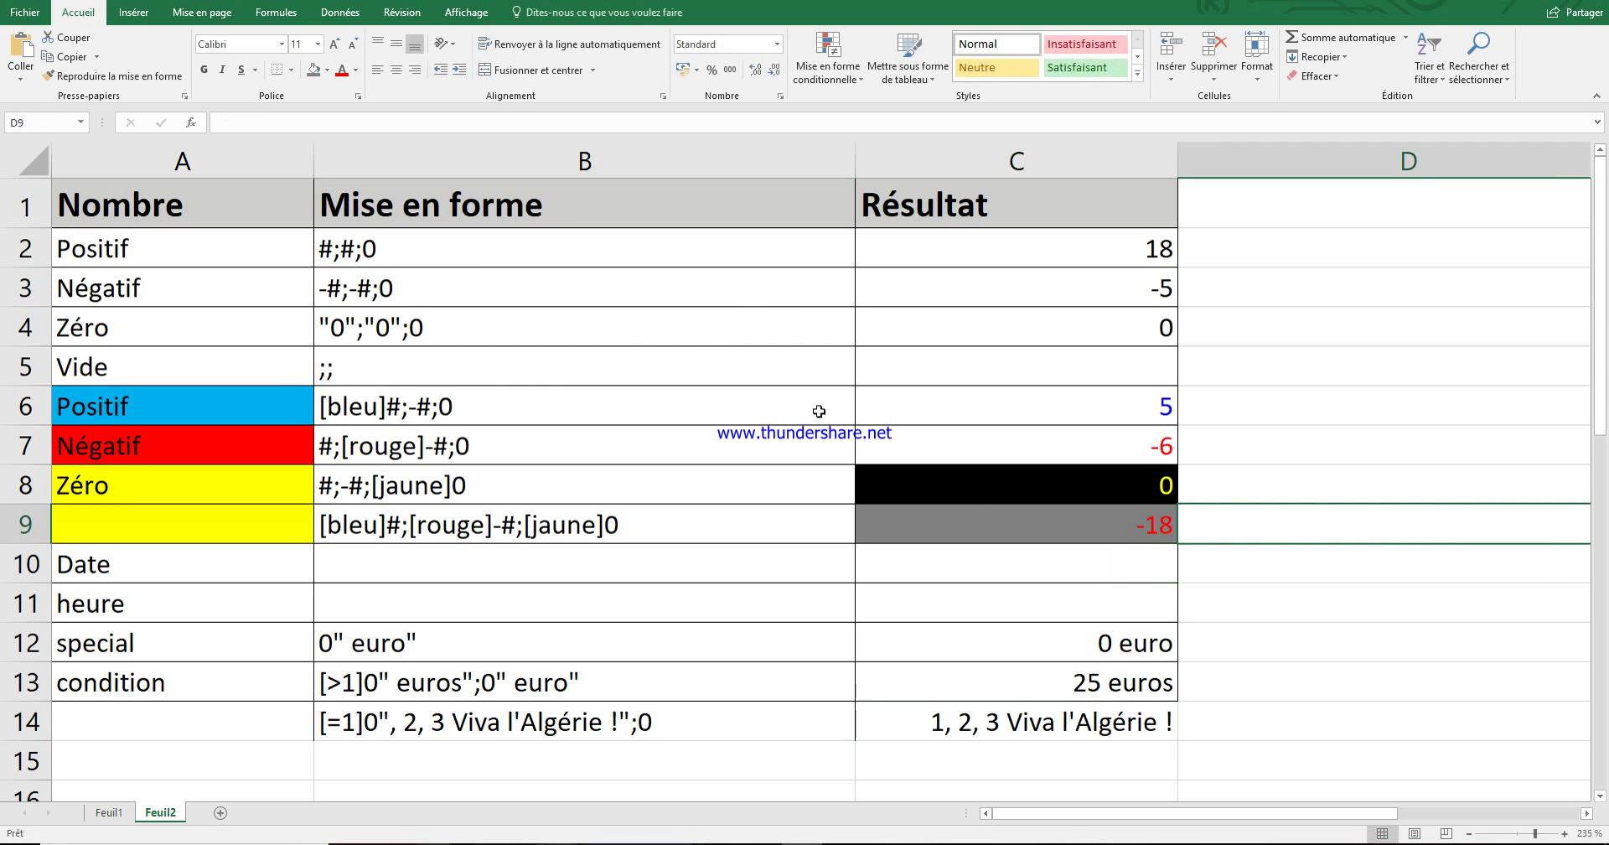
pyautogui.click(1013, 722)
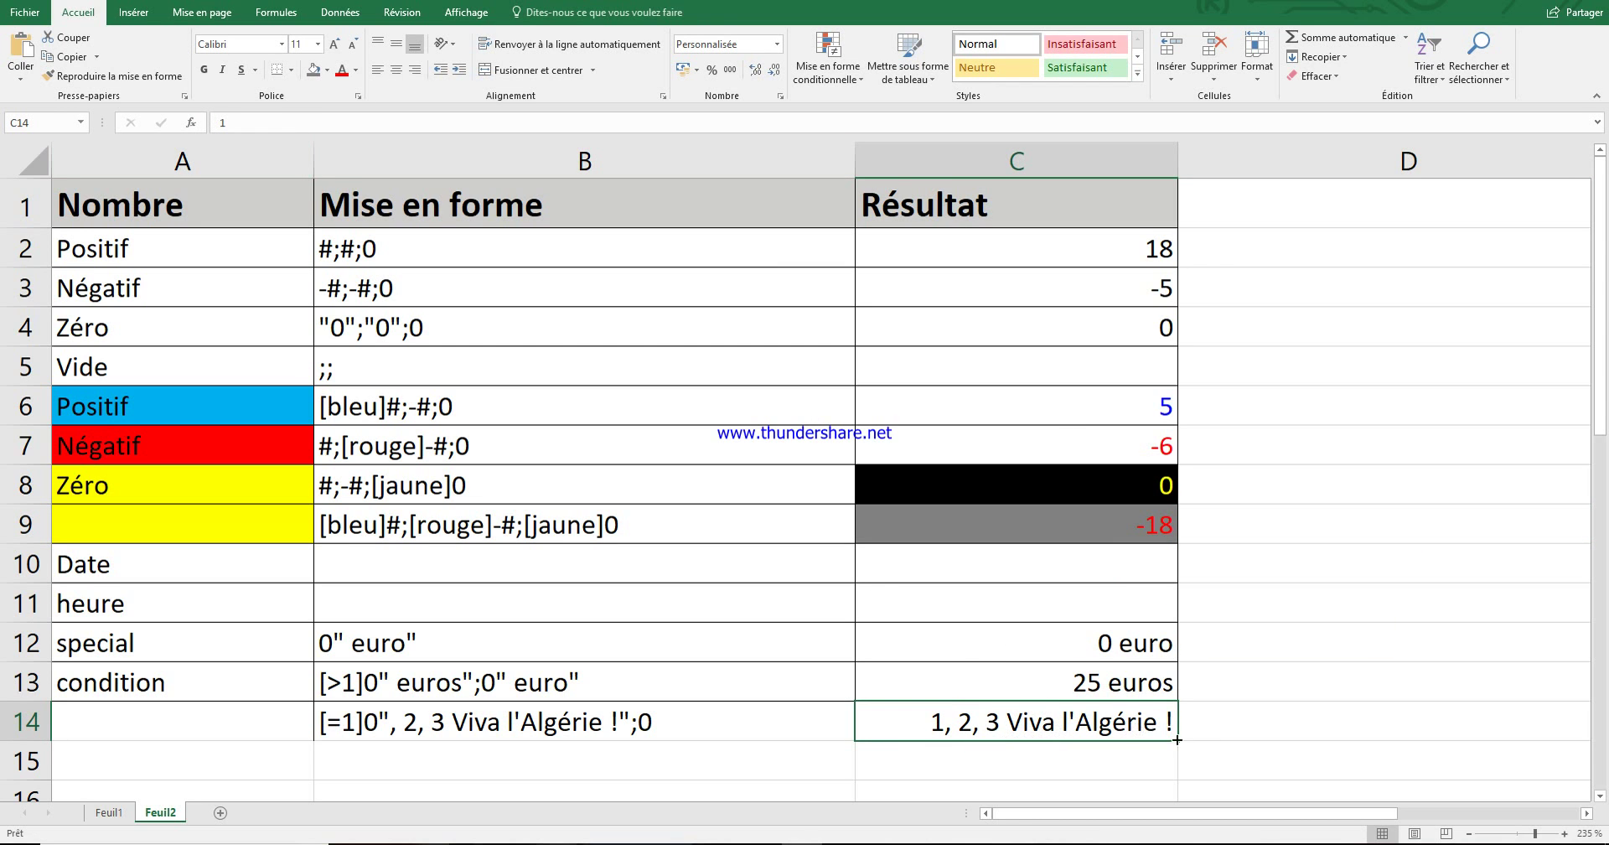
pyautogui.click(1227, 729)
pyautogui.click(1150, 730)
pyautogui.scroll(-1, 1325, 726)
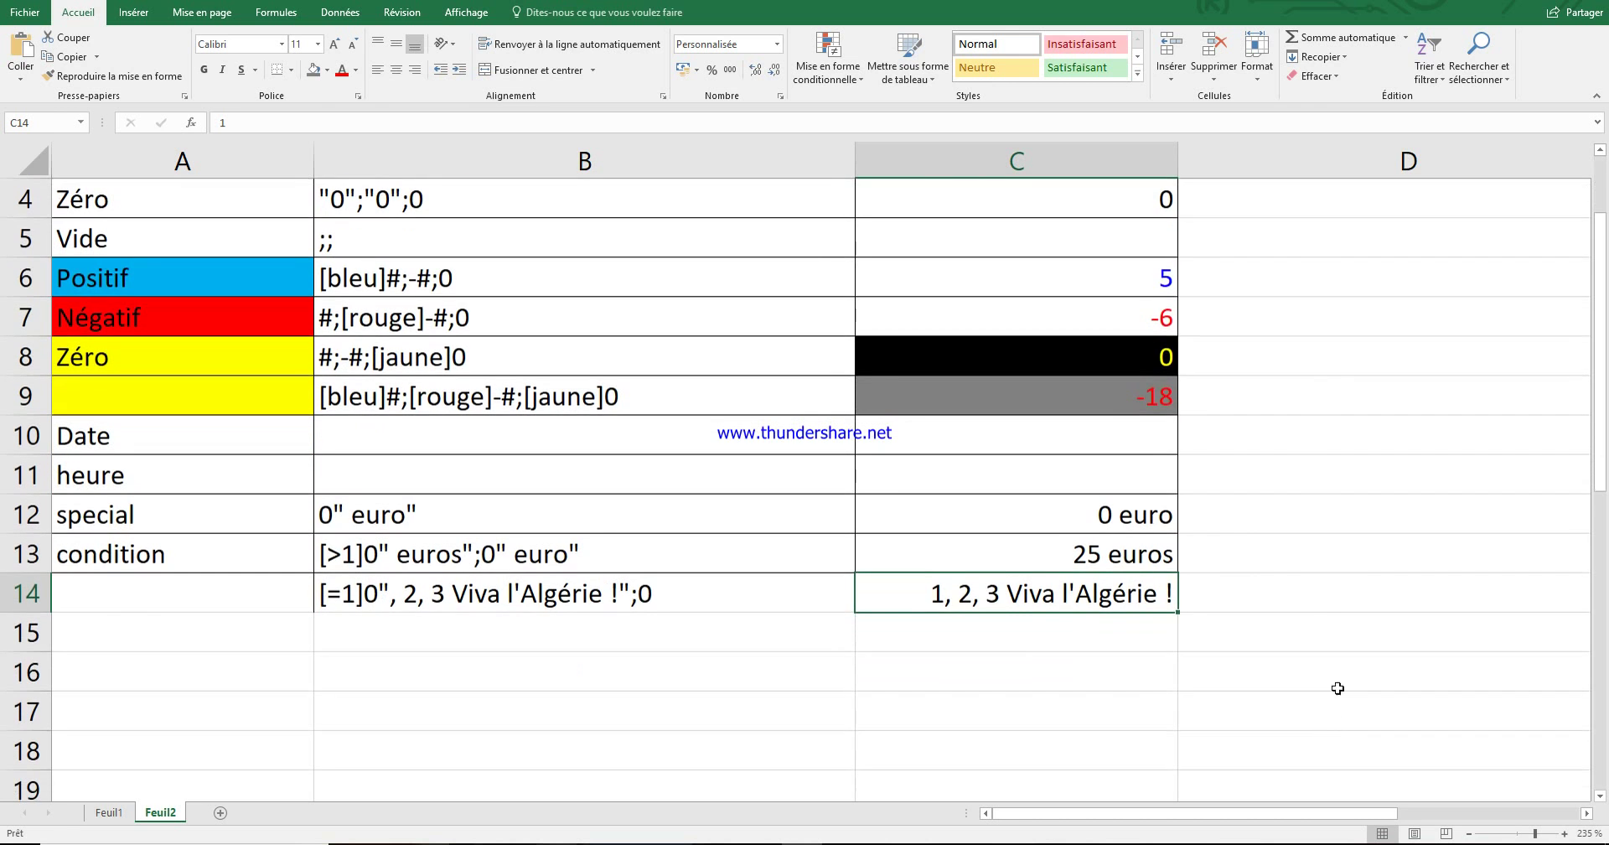
pyautogui.click(1314, 601)
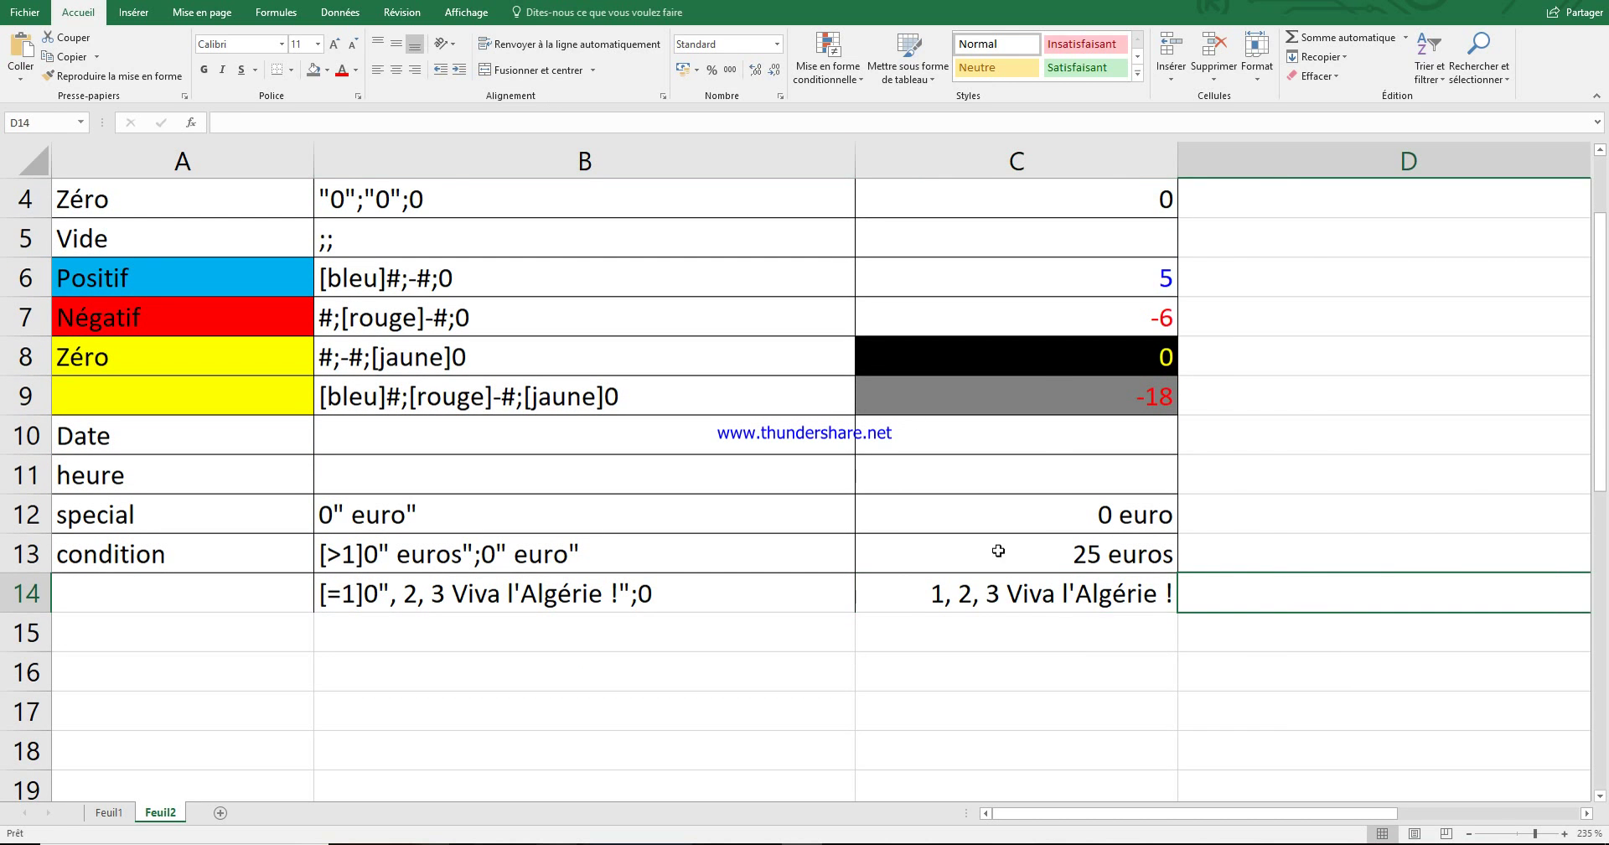
pyautogui.click(1066, 596)
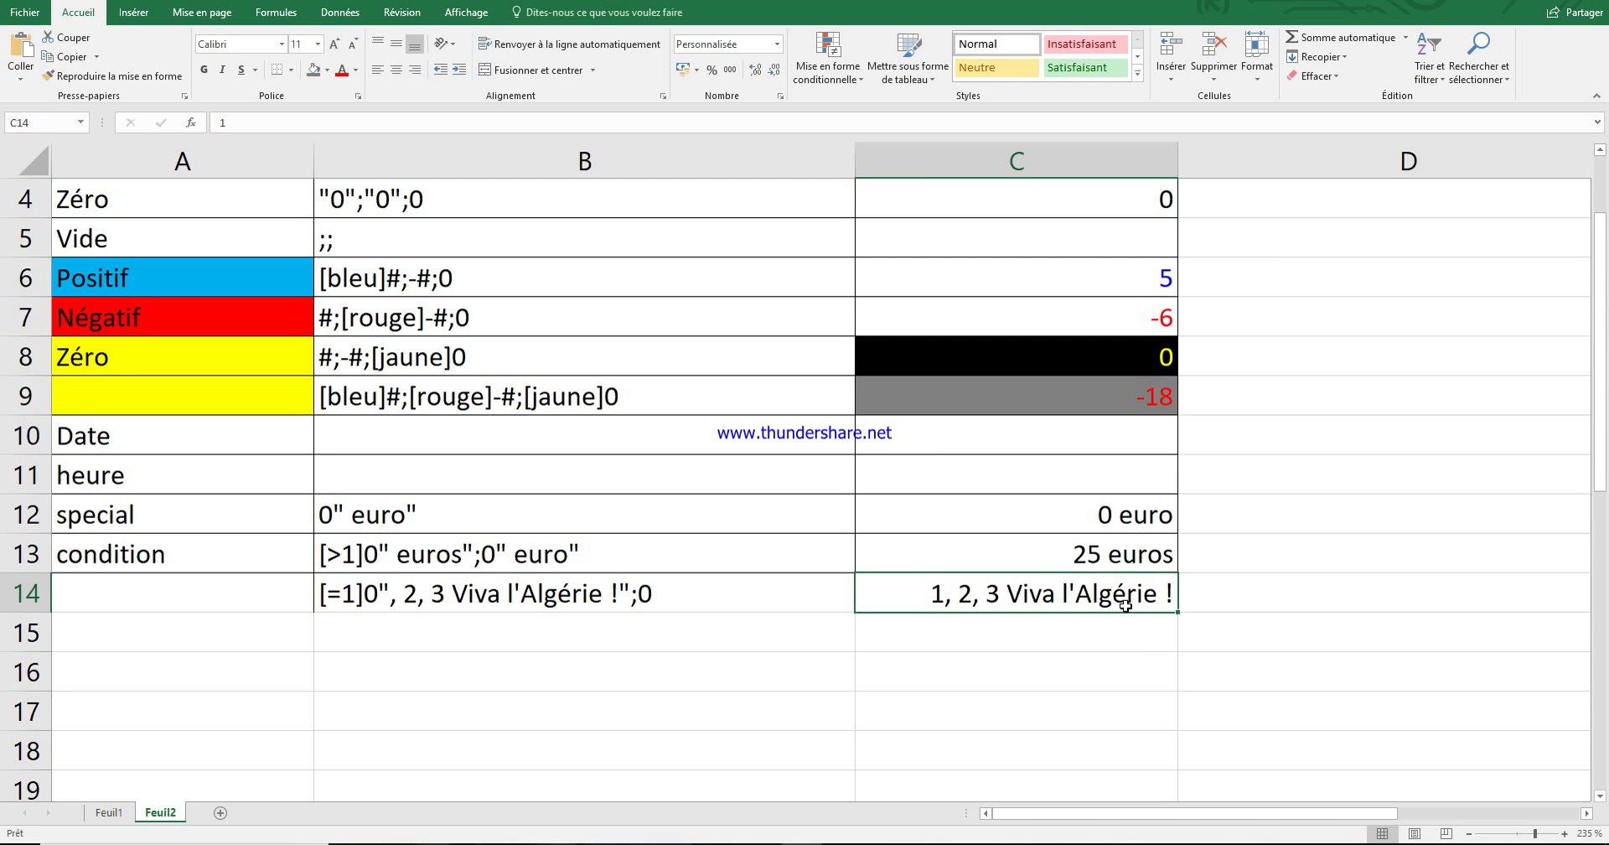
# - Enter the formula =C14+6 in cell D14 to check that the formatted cell C14 still works in calculations
pyautogui.click(1250, 612)
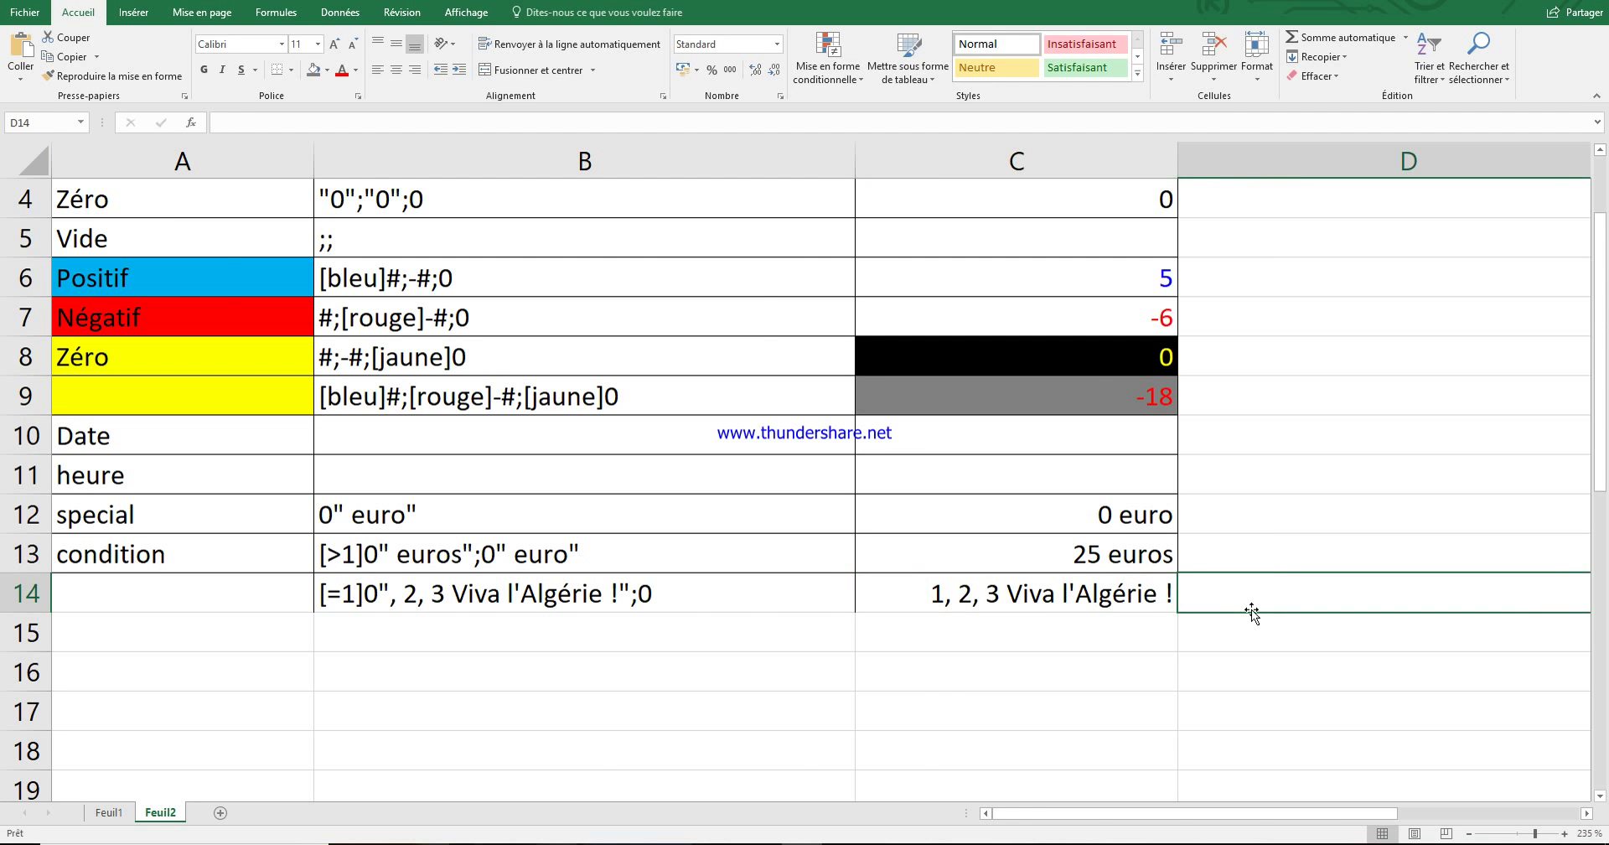
pyautogui.hscroll(1, 1252, 612)
pyautogui.write('=')
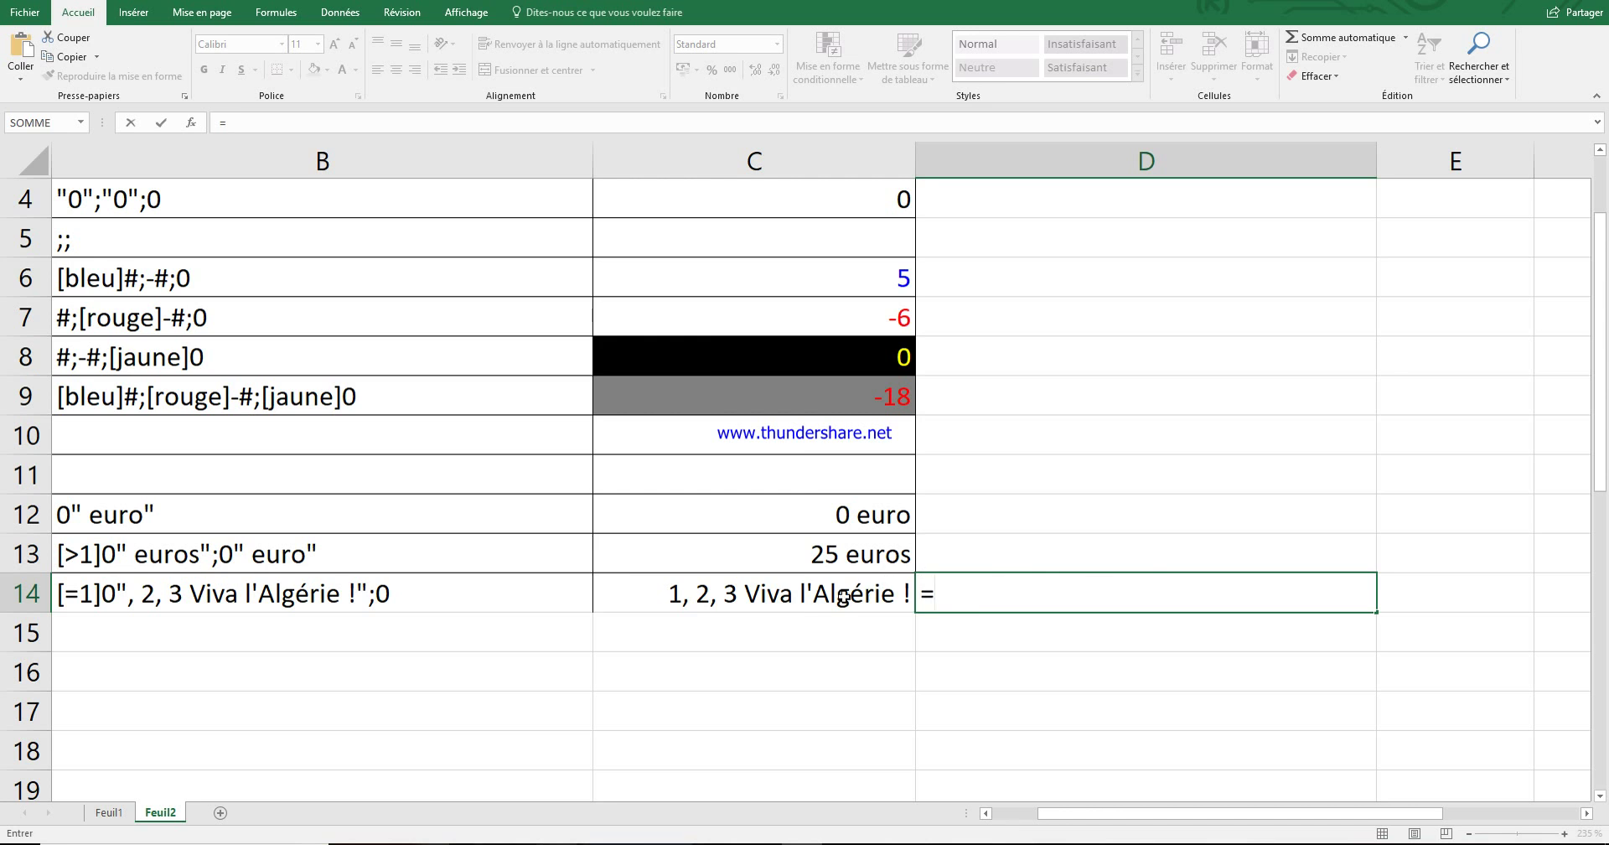
pyautogui.click(794, 605)
pyautogui.write('+6')
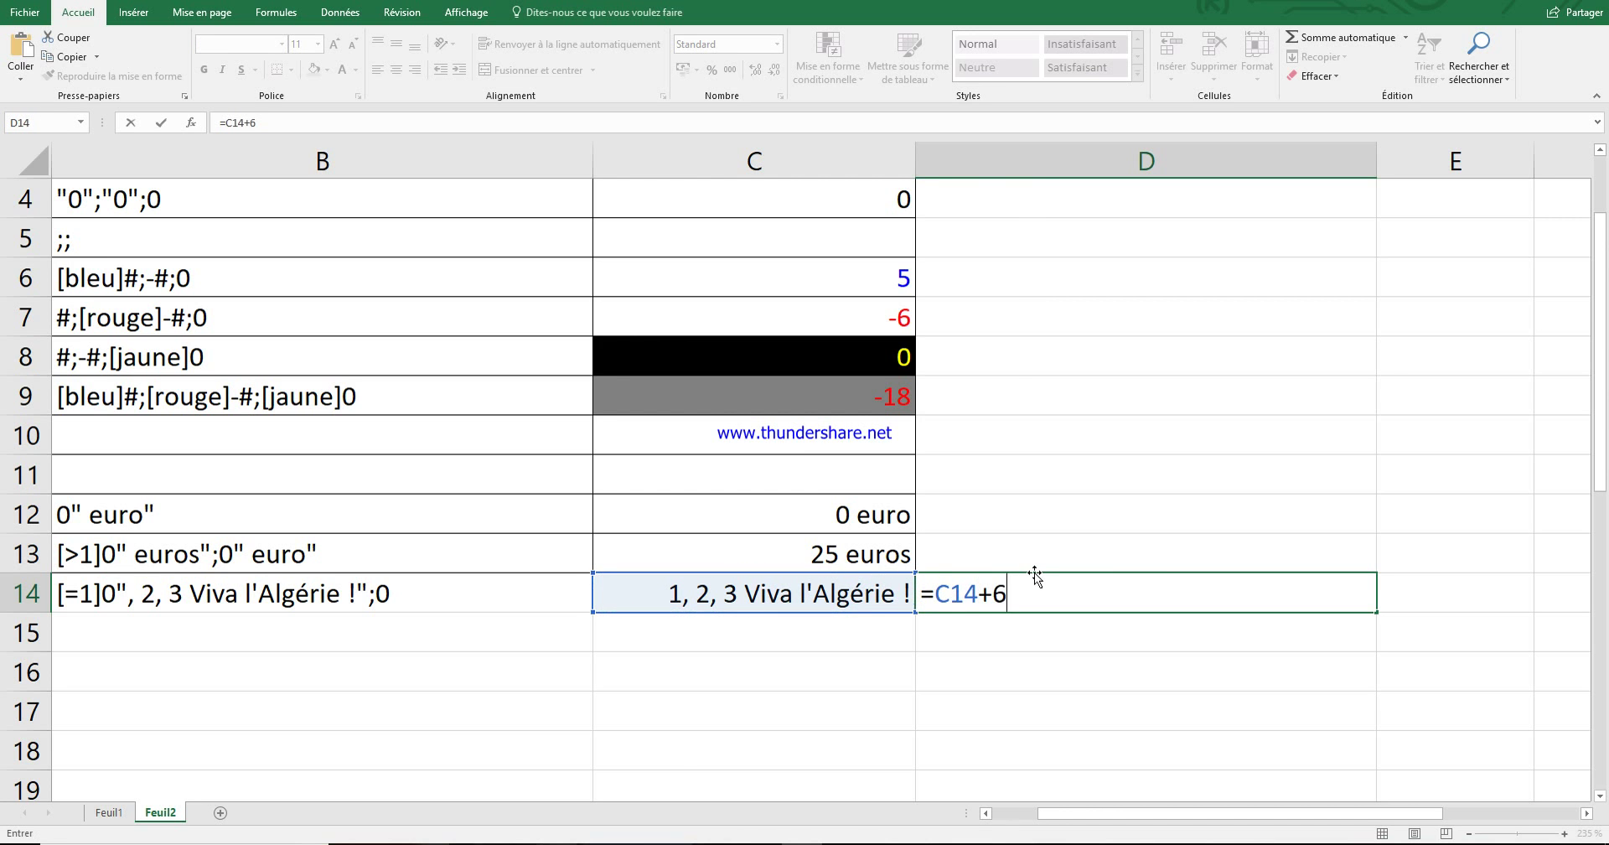
pyautogui.press('Return')
pyautogui.click(1175, 592)
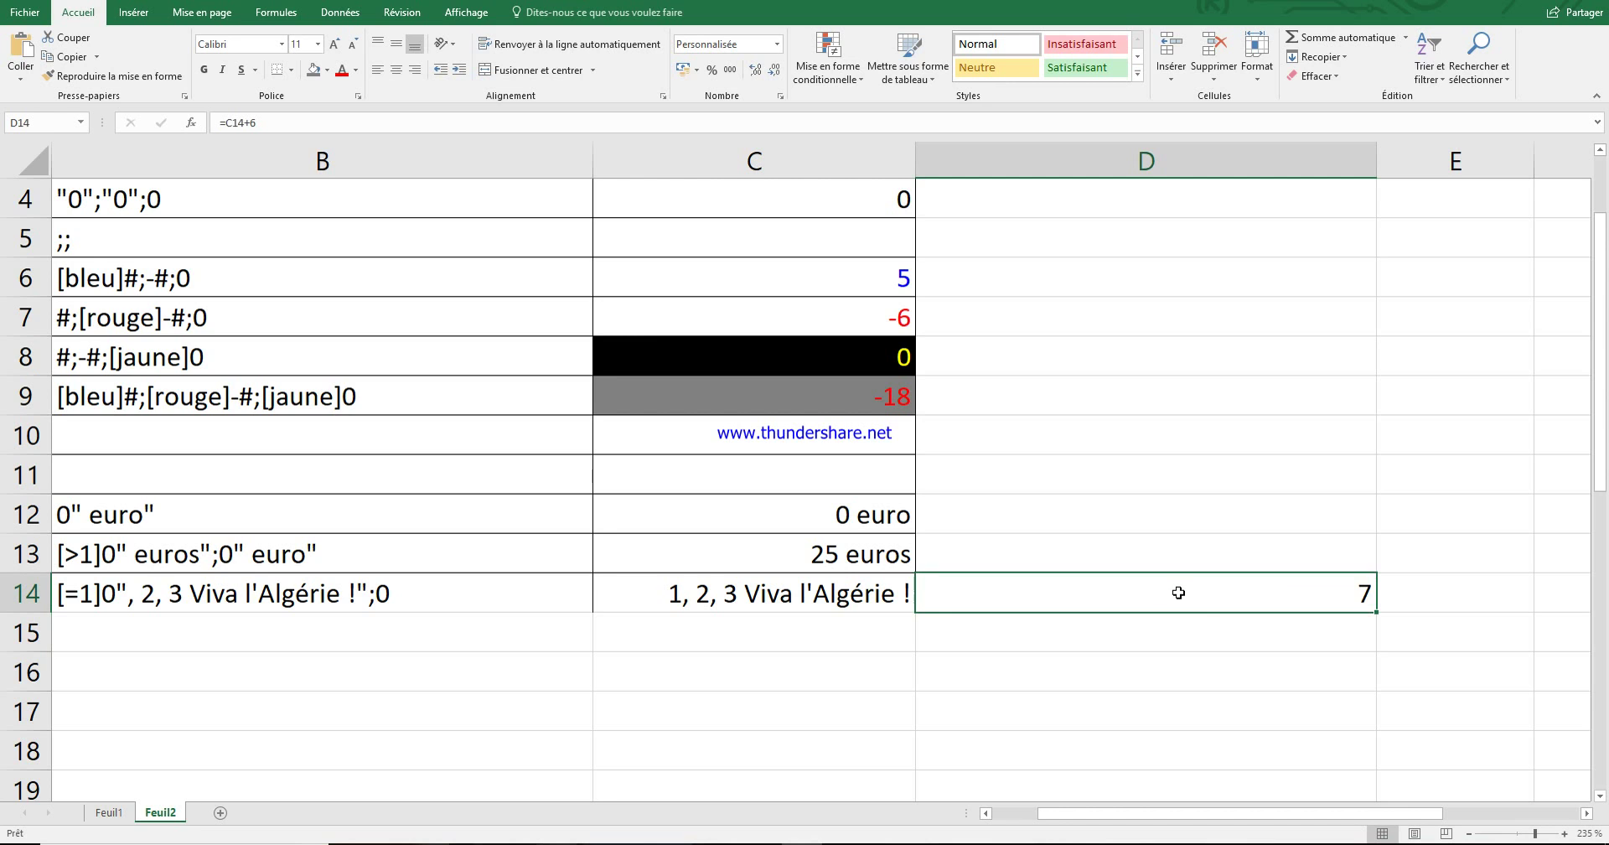
pyautogui.click(888, 605)
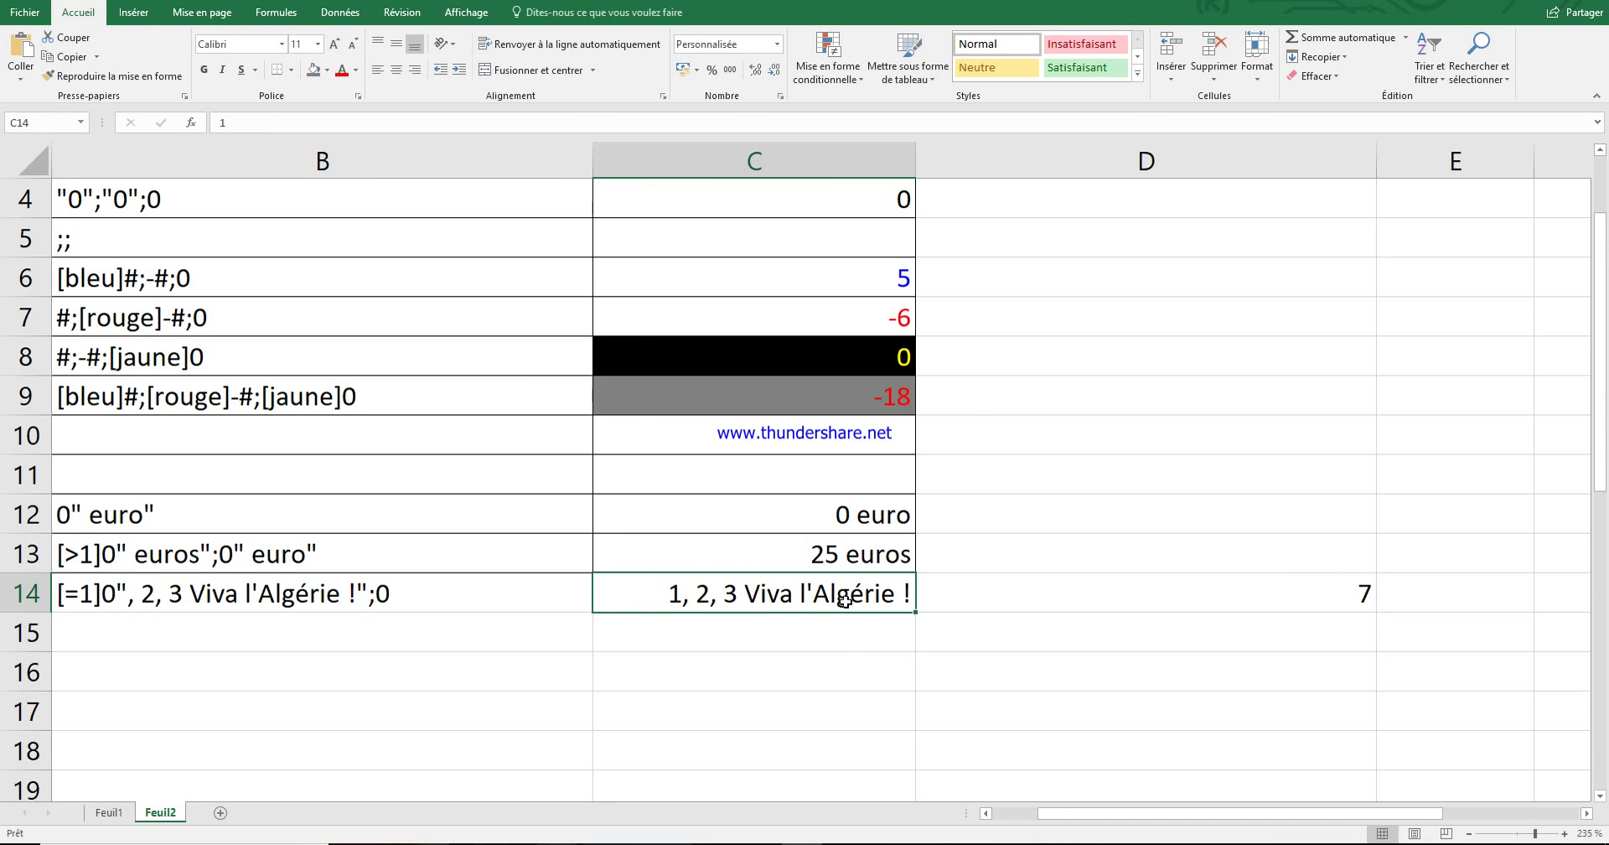
pyautogui.moveTo(1241, 814); pyautogui.dragTo(1169, 813)
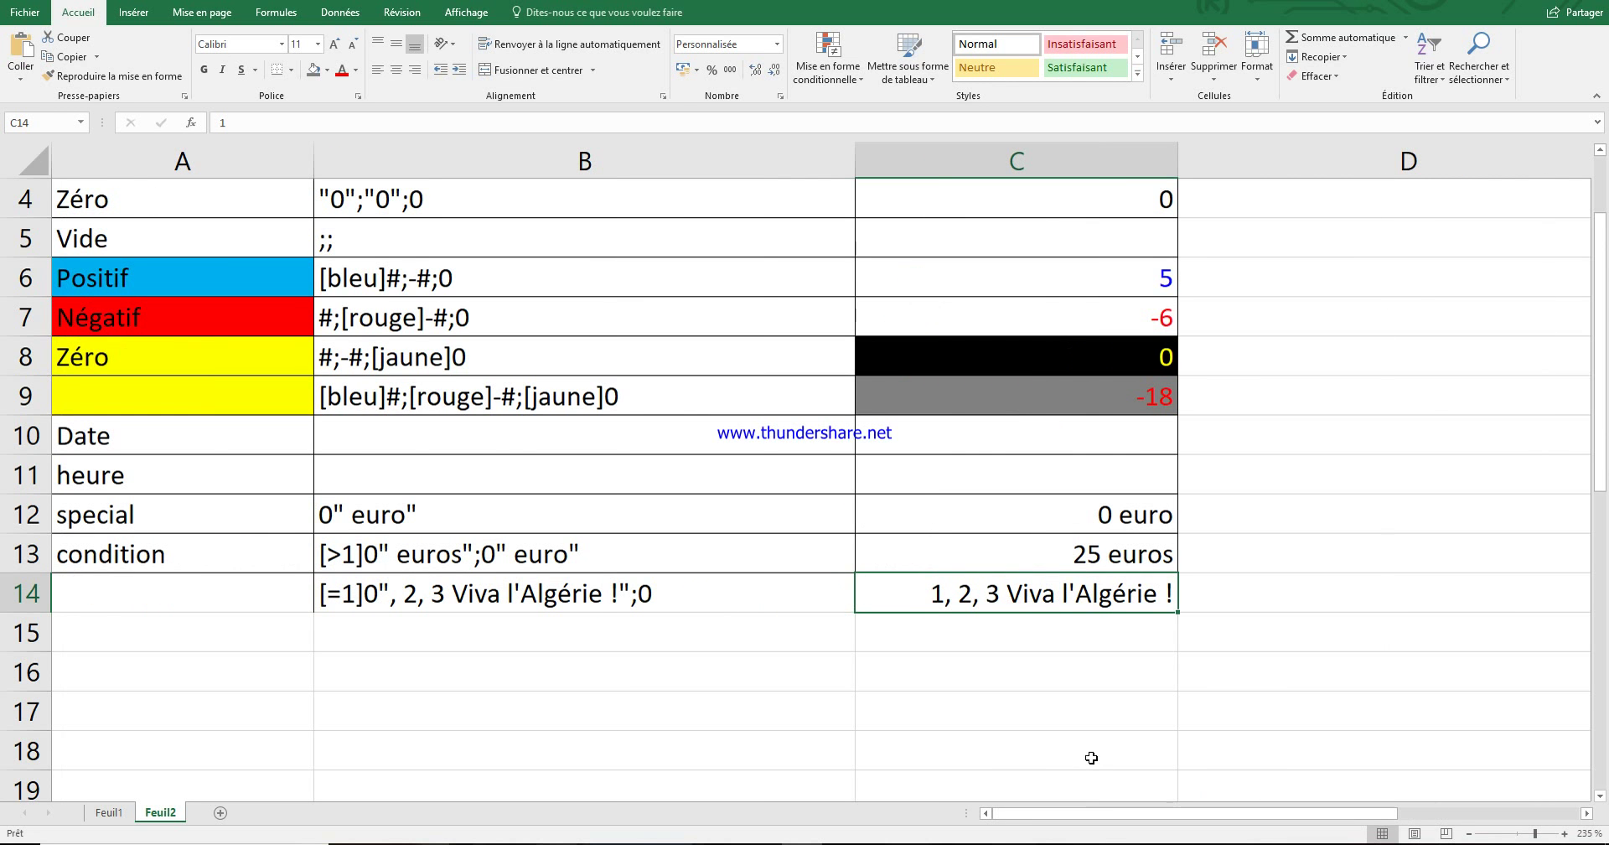
pyautogui.scroll(1, 1077, 746)
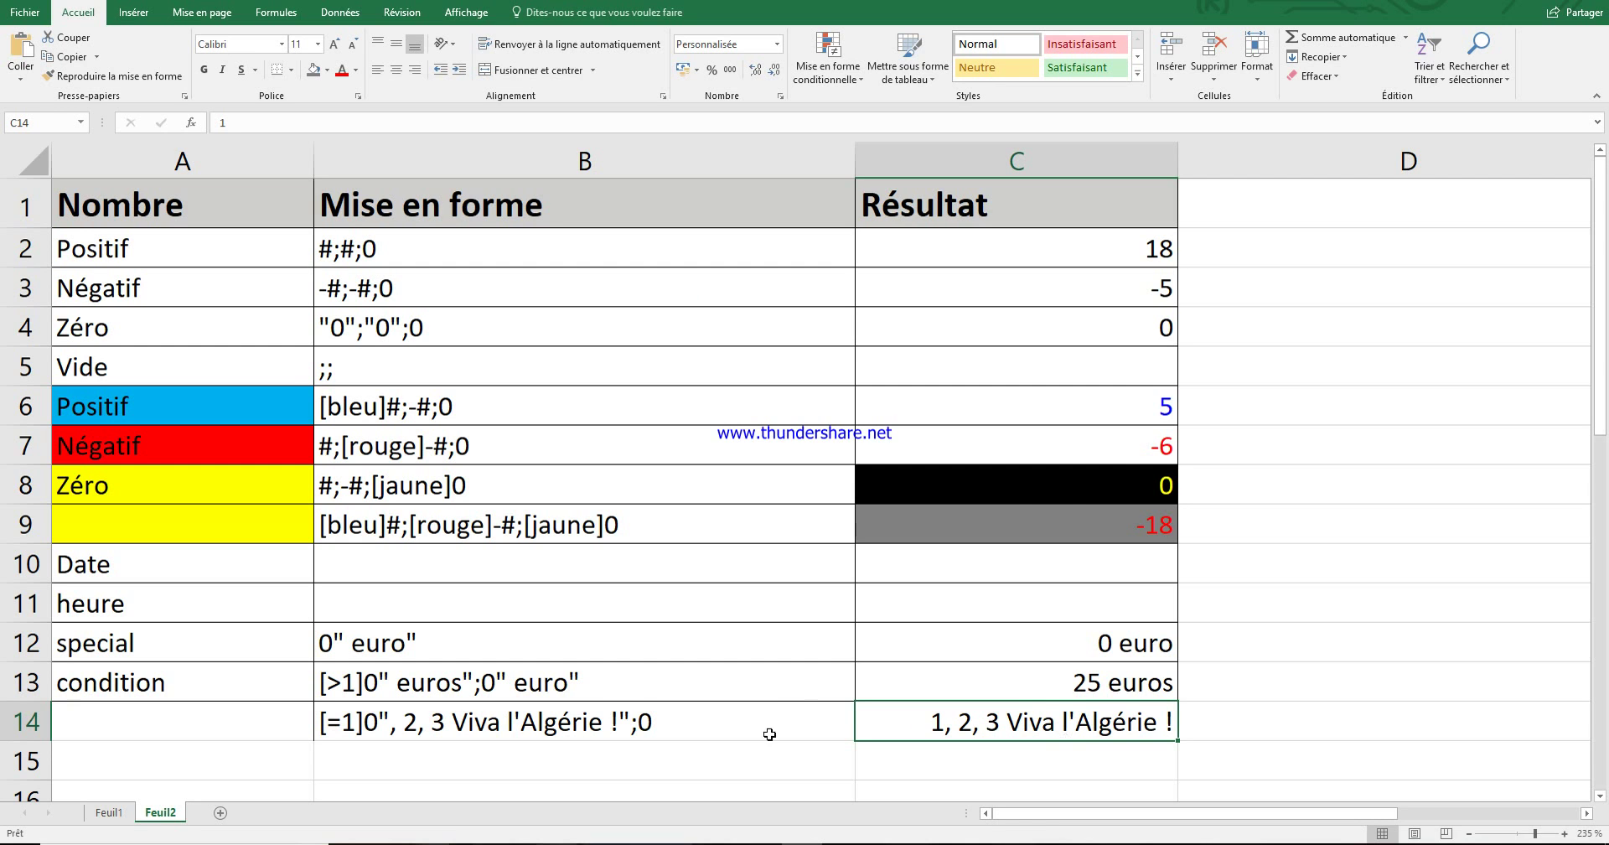
pyautogui.click(1187, 401)
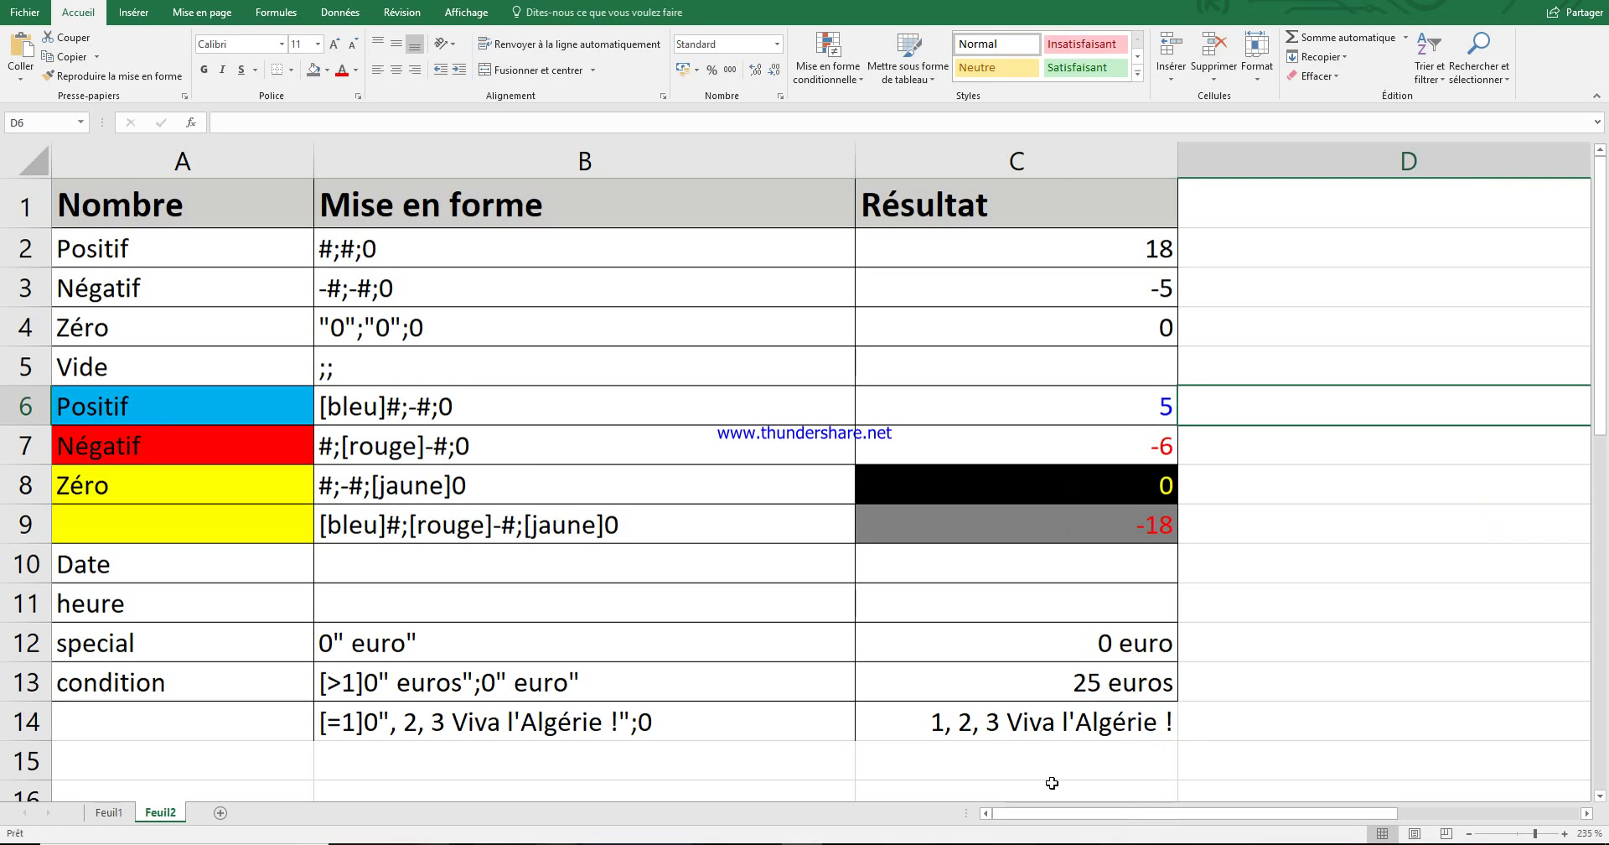